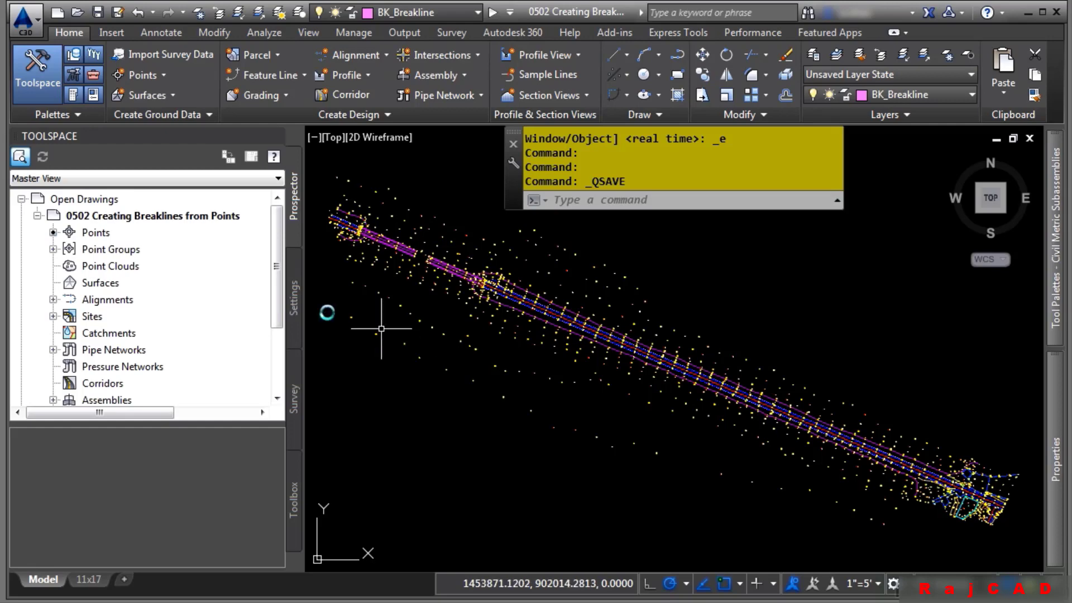
- Set the For Breakline Creation point group to include points with raw descriptions matching DITCH*,BKL*,WDL, and review its point list
{"action": "left_click", "coordinate": [54, 249]}
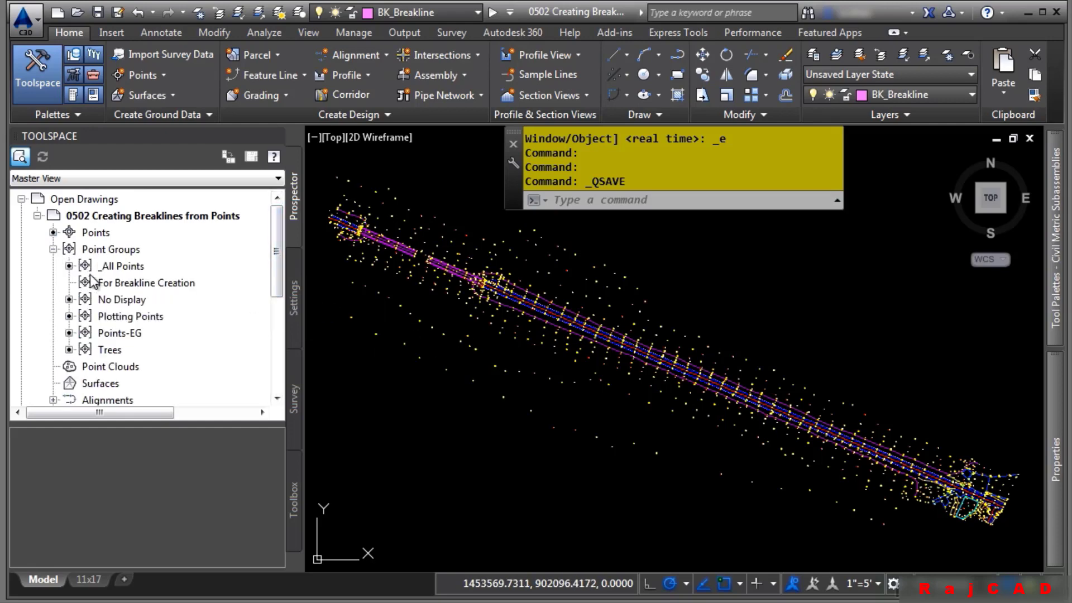
{"action": "right_click", "coordinate": [162, 283]}
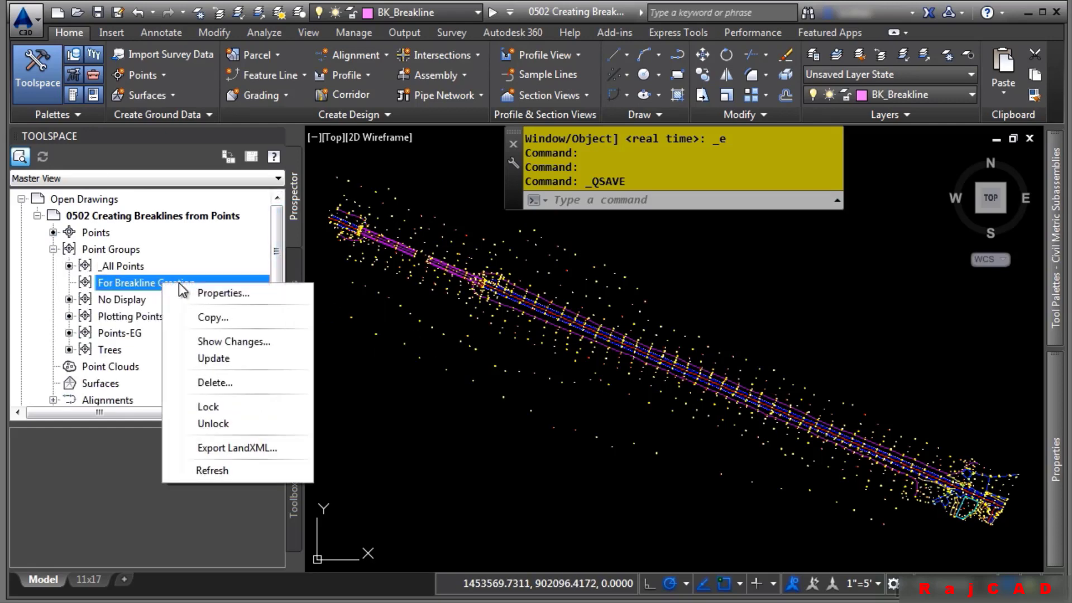
{"action": "left_click", "coordinate": [206, 294]}
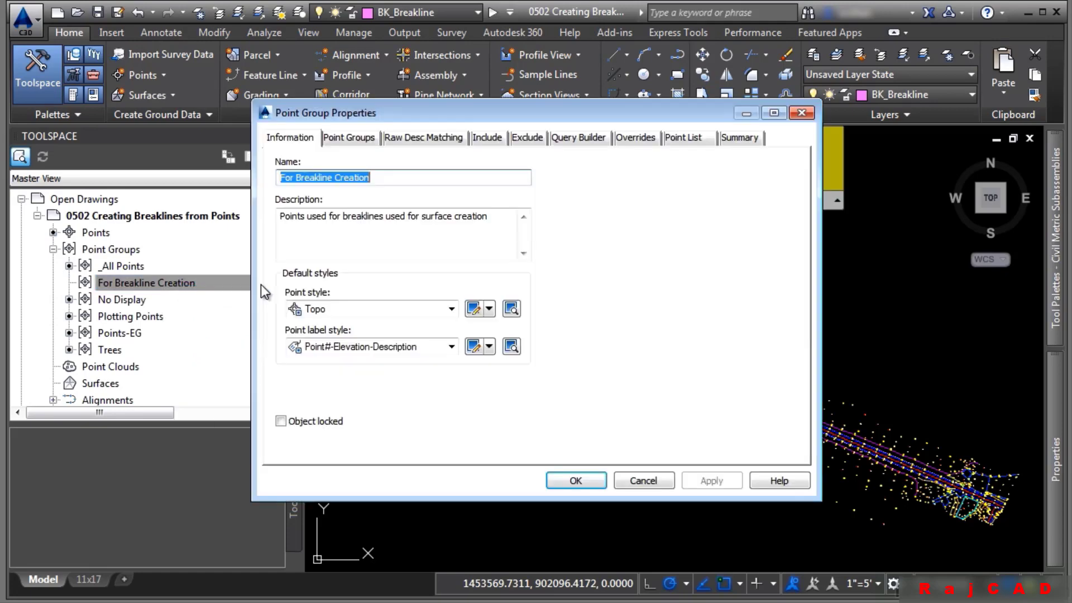
{"action": "left_click", "coordinate": [441, 136]}
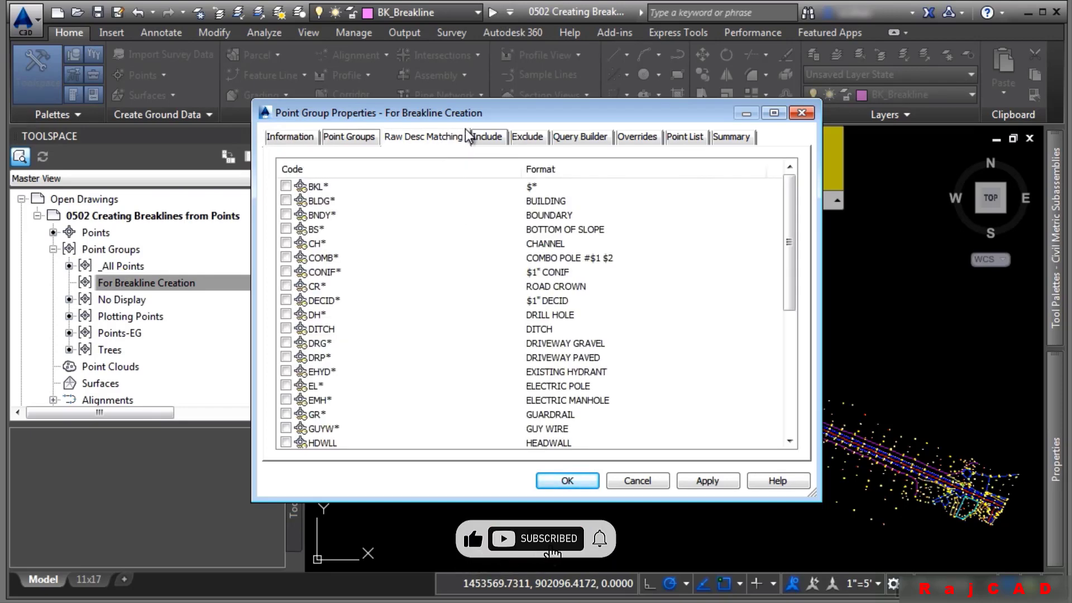
{"action": "left_click", "coordinate": [494, 136]}
{"action": "left_click", "coordinate": [309, 287]}
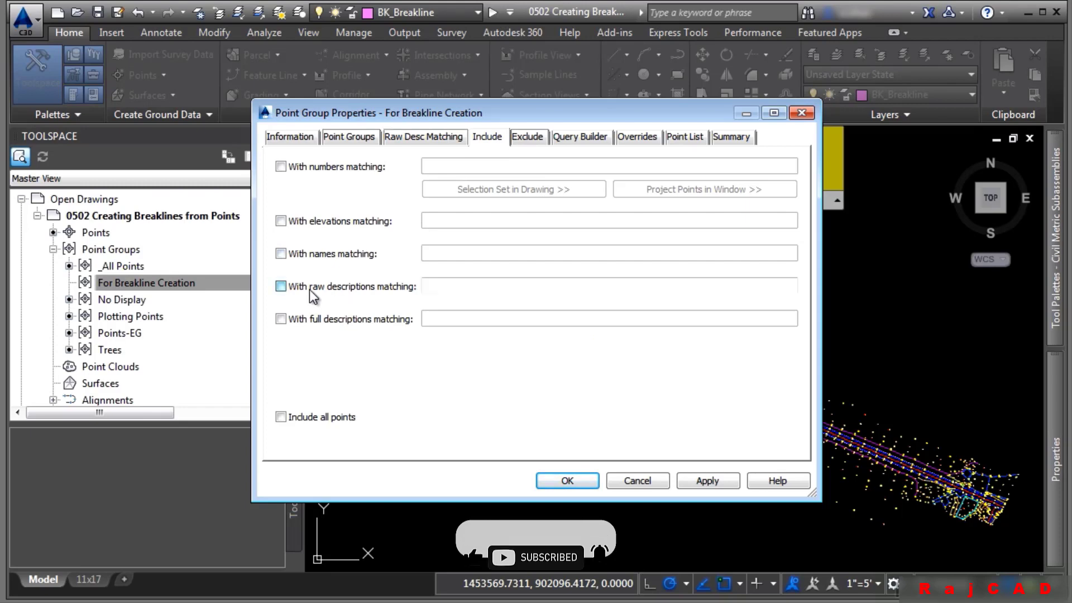
{"action": "left_click", "coordinate": [477, 288]}
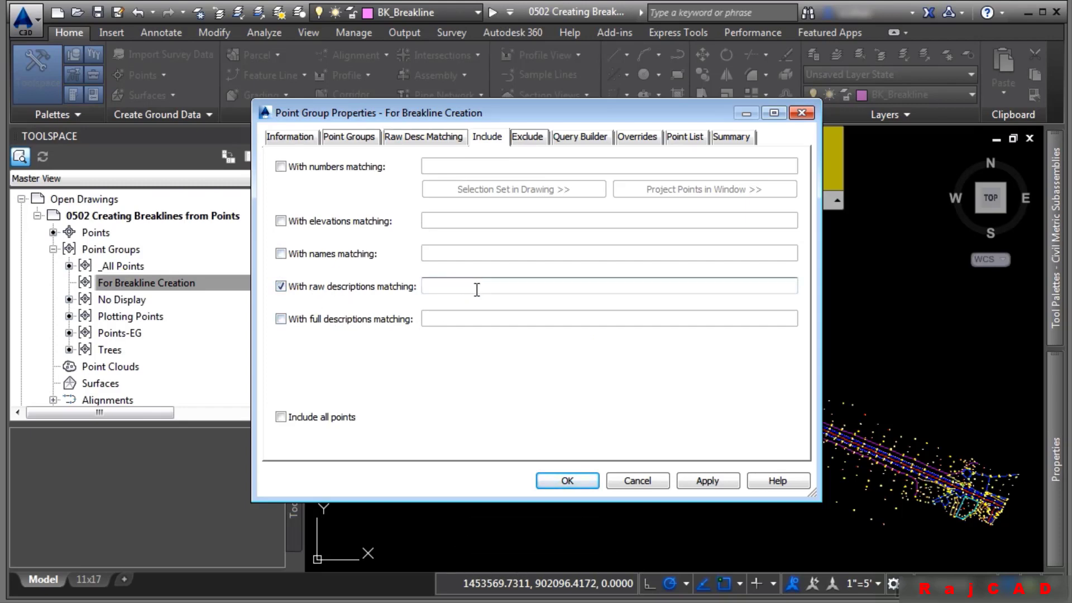
{"action": "type", "text": "DITCH*,BKL*,WDL"}
{"action": "left_click", "coordinate": [693, 139]}
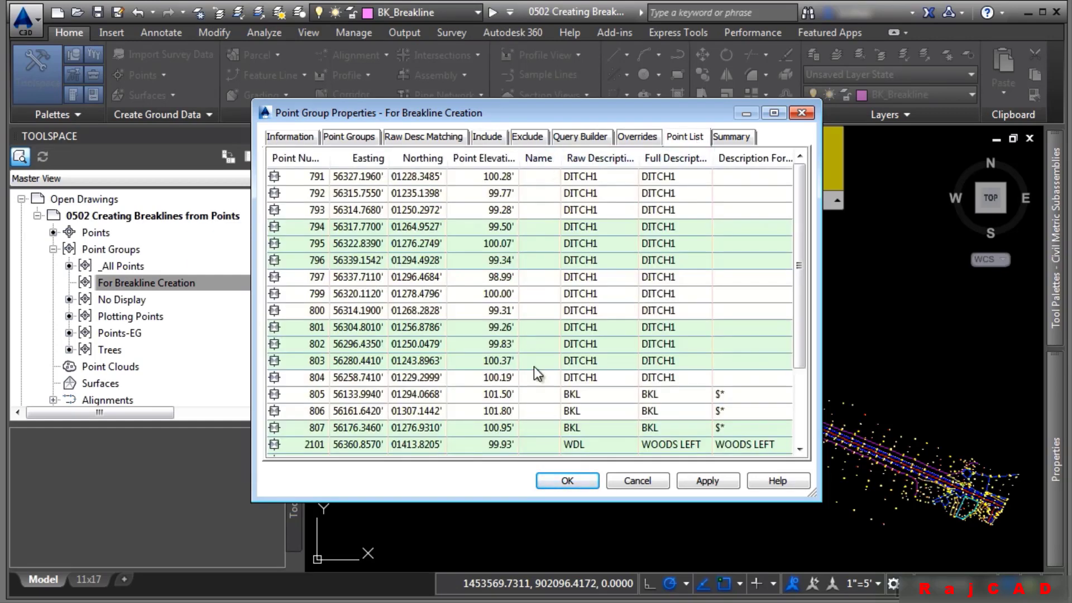
{"action": "left_click", "coordinate": [568, 481]}
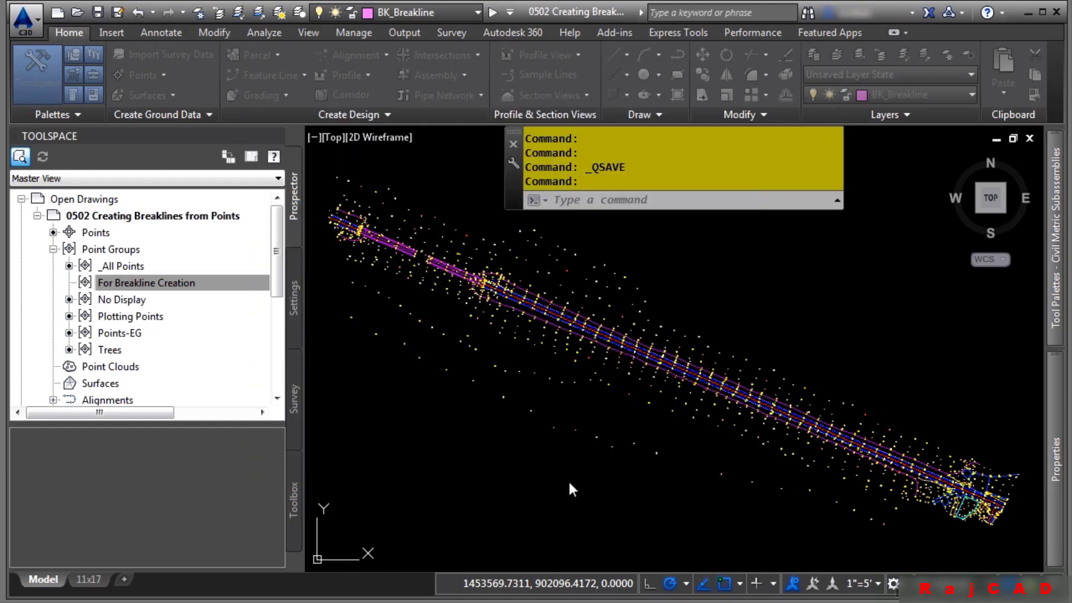
- Move the No Display and then the For Breakline Creation point group to the top of the display order, and regenerate the drawing
{"action": "left_click", "coordinate": [120, 283]}
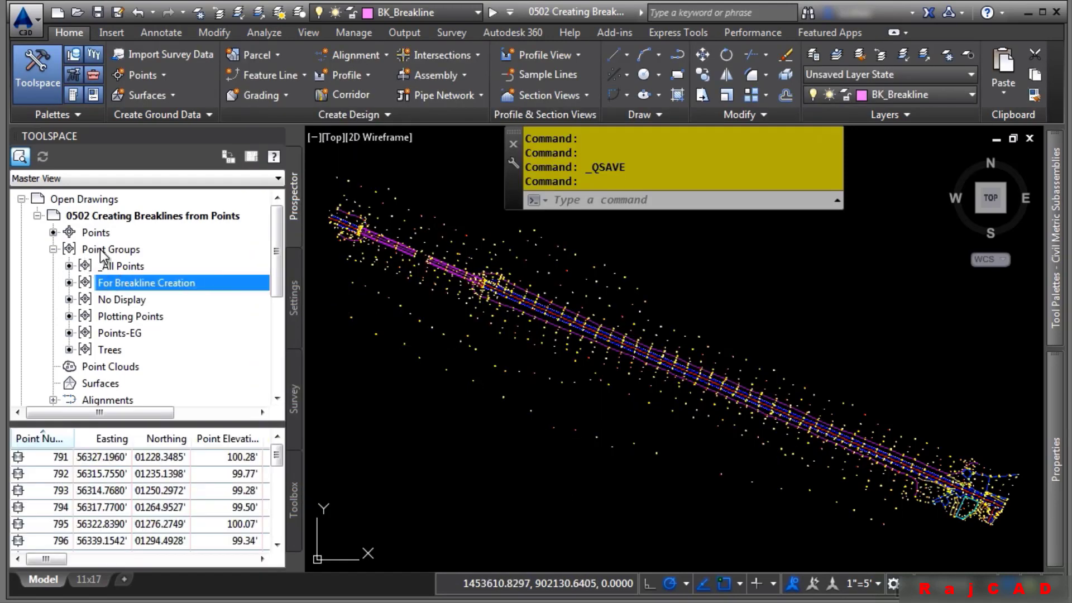
{"action": "right_click", "coordinate": [103, 255]}
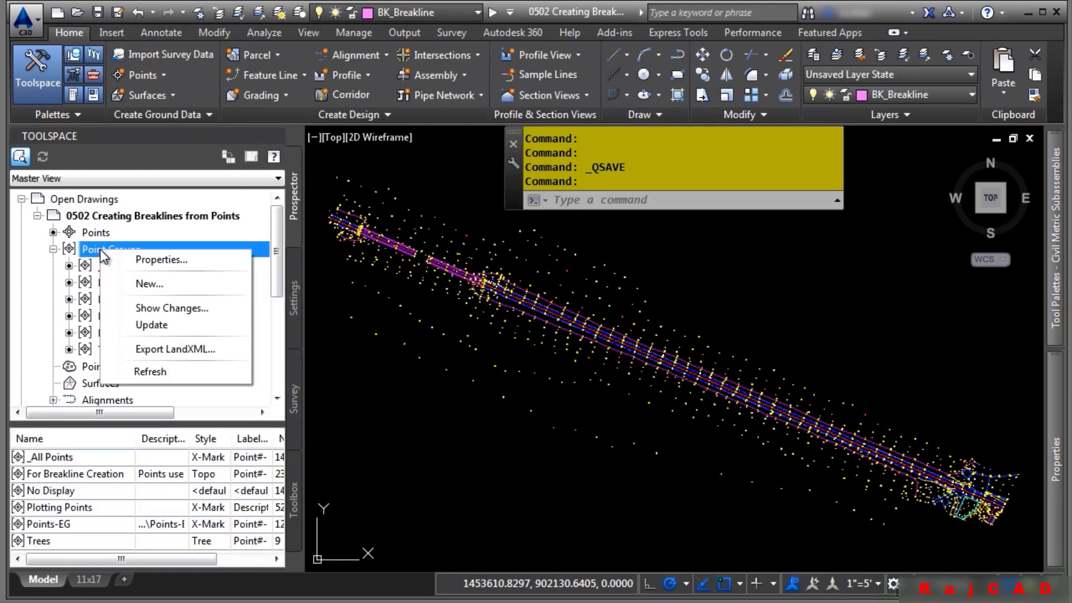
{"action": "left_click", "coordinate": [212, 259]}
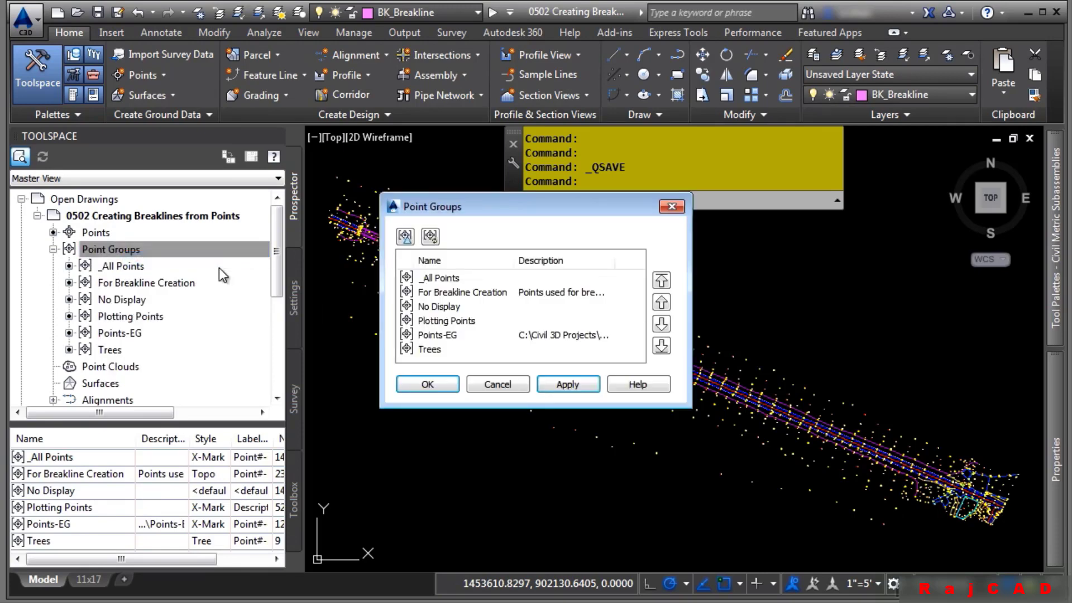
{"action": "left_click", "coordinate": [458, 307]}
{"action": "left_click", "coordinate": [662, 280]}
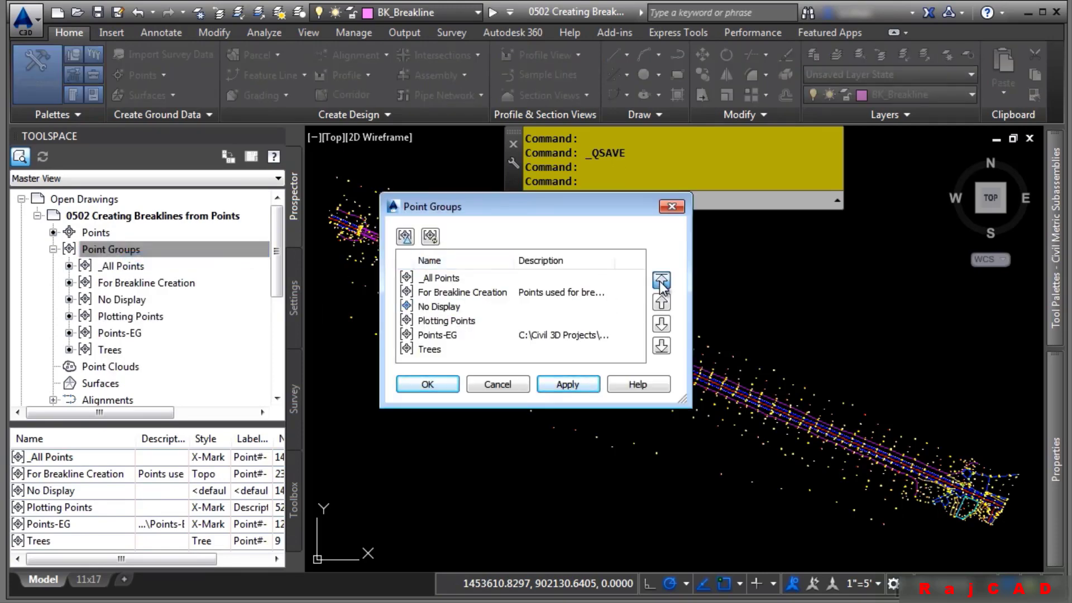
{"action": "left_click", "coordinate": [472, 307]}
{"action": "left_click", "coordinate": [662, 280]}
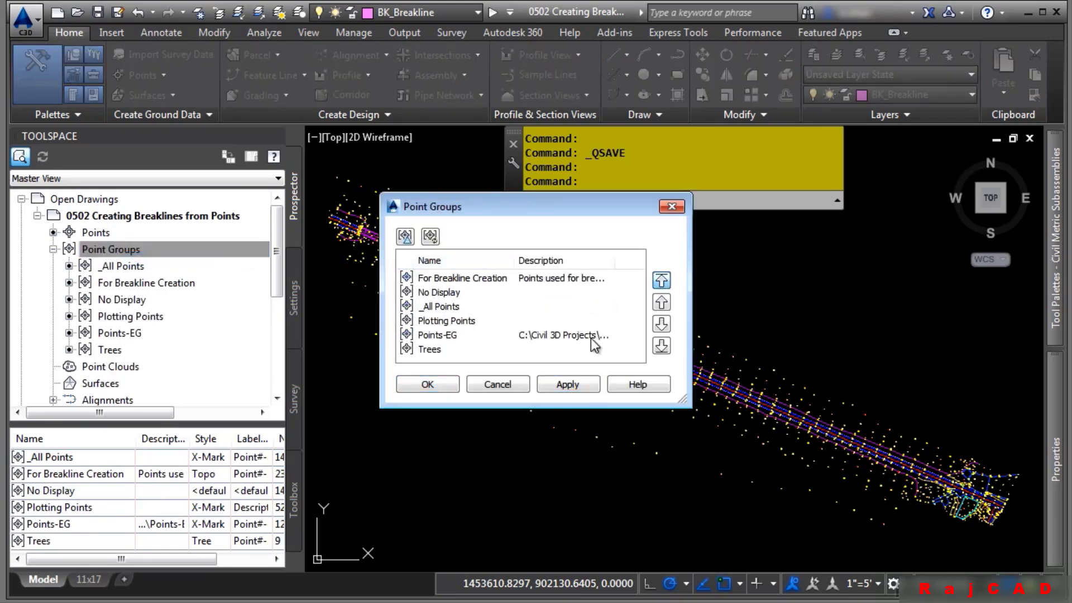
{"action": "left_click", "coordinate": [426, 385]}
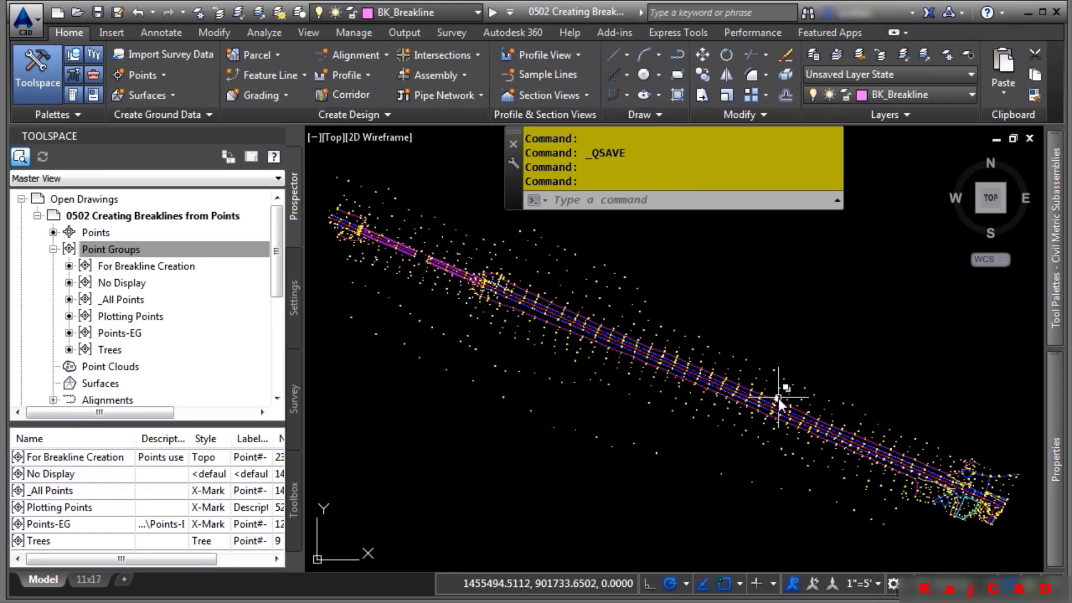
{"action": "type", "text": "RE"}
{"action": "key", "text": "Return"}
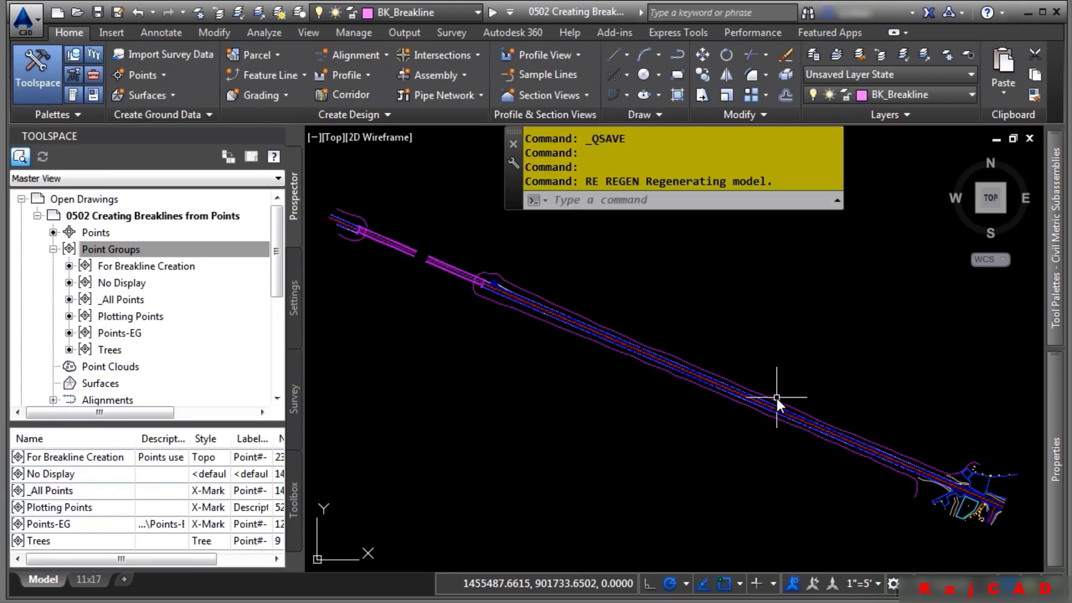
- Draw a polyline through BKL points 805, 806 and 807 by selecting the point objects with the transparent 'po command
{"action": "scroll", "coordinate": [753, 477], "scroll_direction": "up", "scroll_amount": 6}
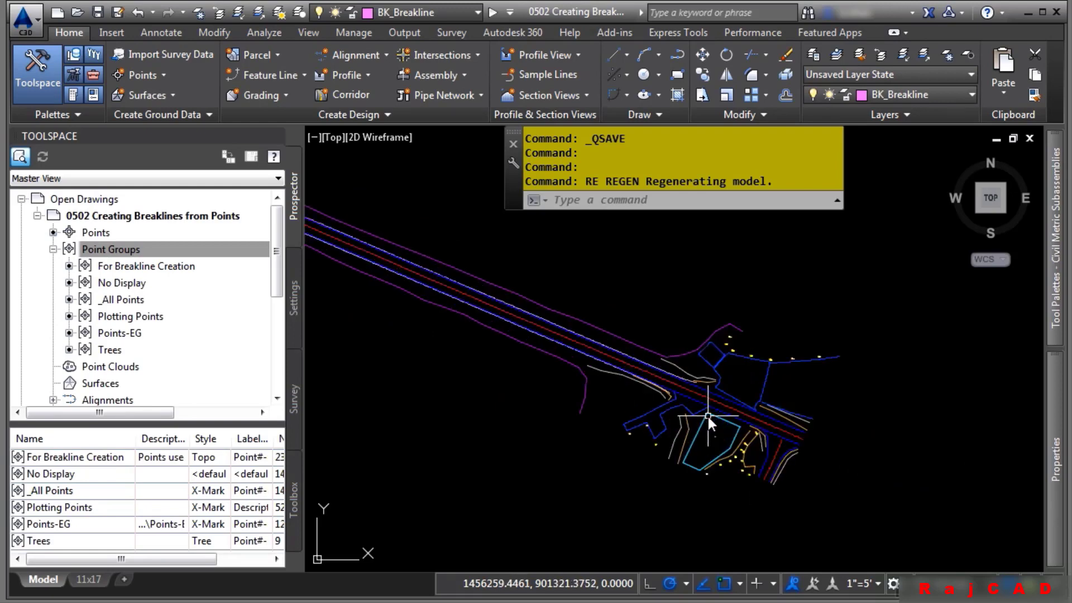
{"action": "scroll", "coordinate": [376, 330], "scroll_direction": "up", "scroll_amount": 8}
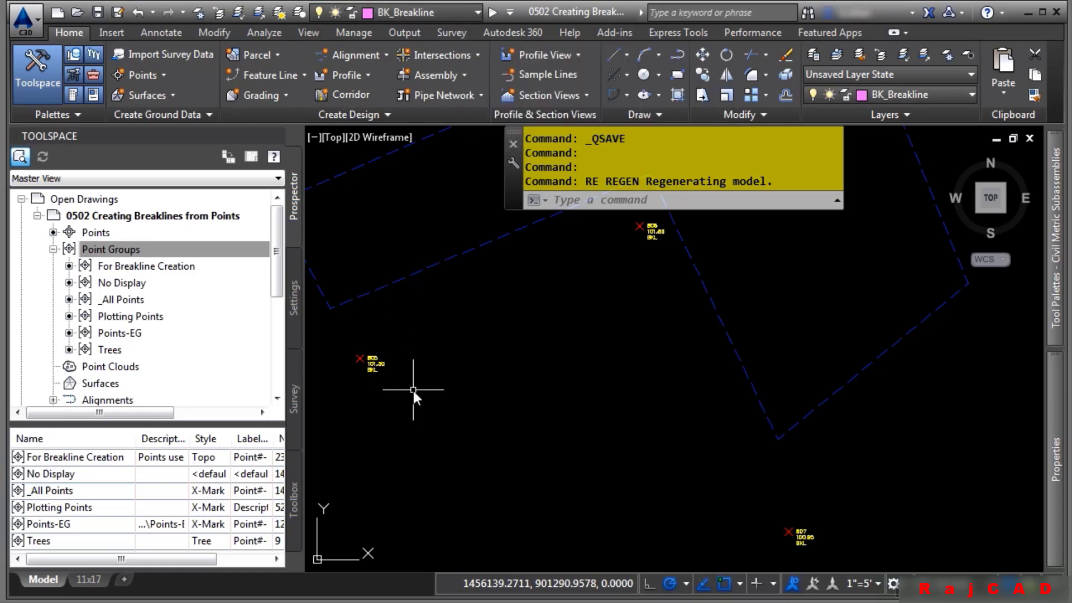
{"action": "type", "text": "pl"}
{"action": "key", "text": "Return"}
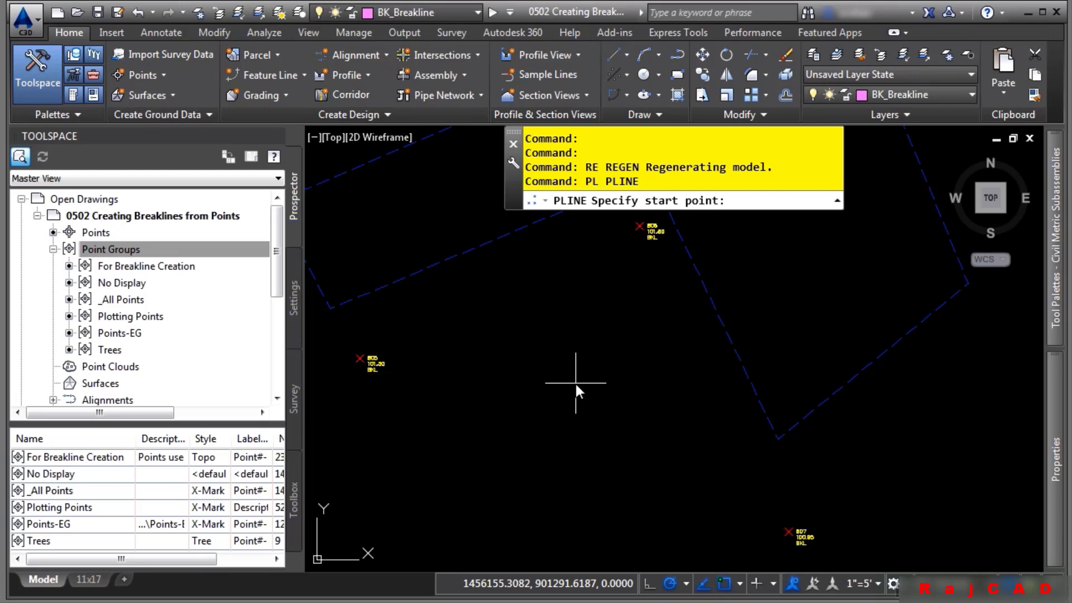
{"action": "type", "text": "'po"}
{"action": "key", "text": "Return"}
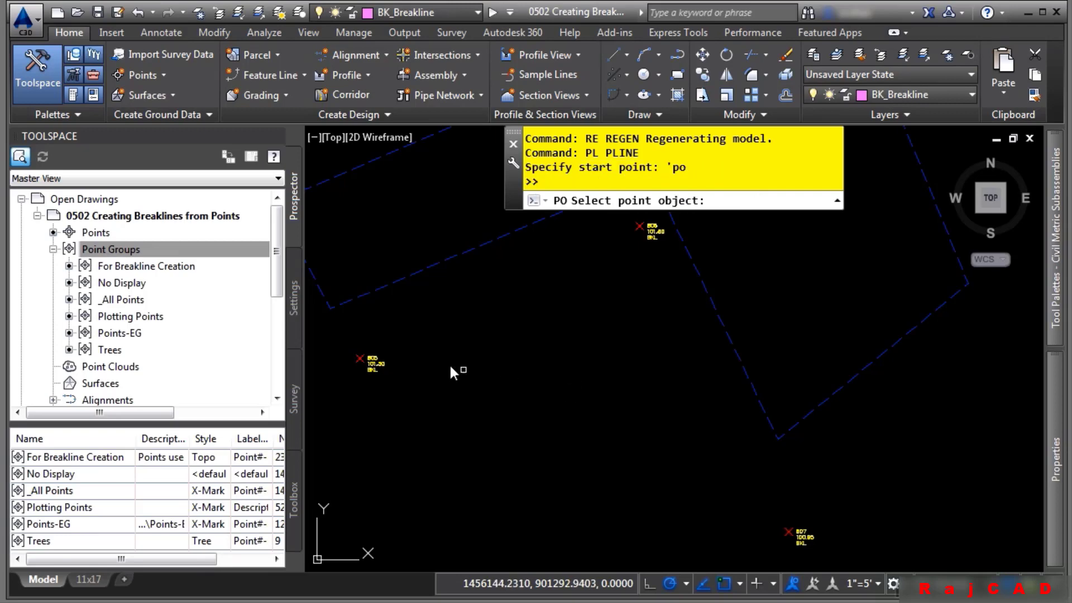
{"action": "left_click", "coordinate": [379, 364]}
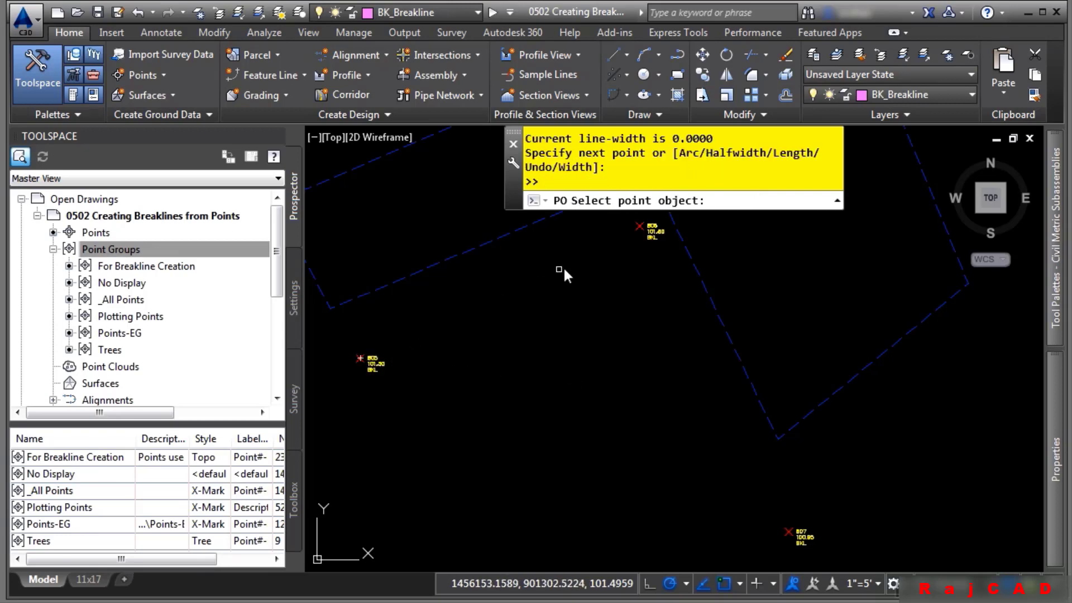
{"action": "left_click", "coordinate": [646, 229]}
{"action": "left_click", "coordinate": [807, 537]}
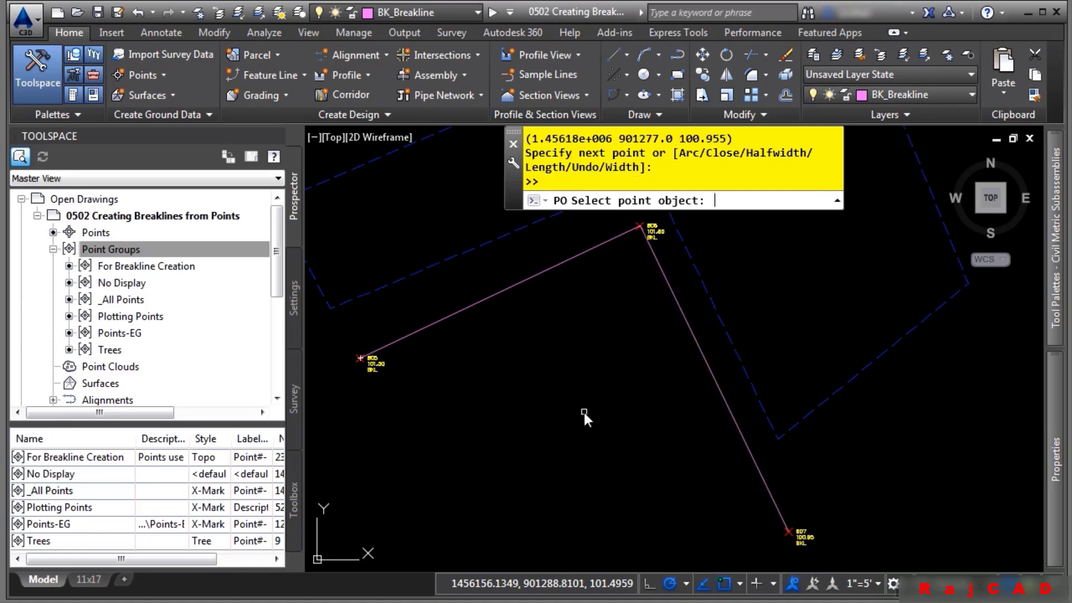
{"action": "key", "text": "Escape"}
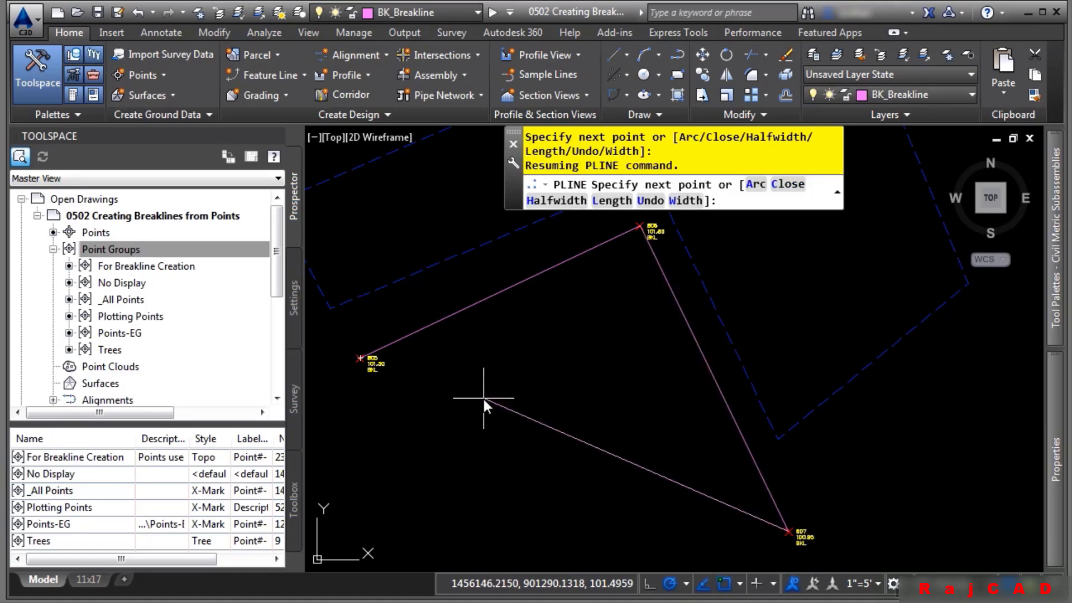
{"action": "key", "text": "Escape"}
- Make BK_Flow Line the current layer for the DITCH1 points
{"action": "scroll", "coordinate": [672, 407], "scroll_direction": "down", "scroll_amount": 4}
{"action": "middle_click_drag", "start_coordinate": [803, 423], "coordinate": [524, 382]}
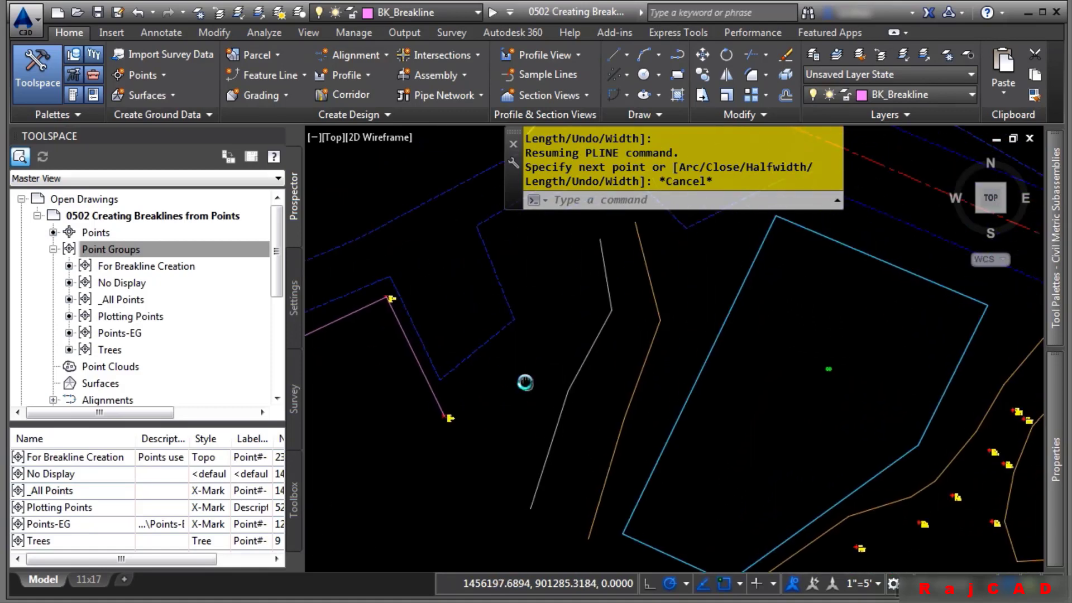
{"action": "middle_click_drag", "start_coordinate": [918, 545], "coordinate": [529, 369]}
{"action": "scroll", "coordinate": [529, 368], "scroll_direction": "up", "scroll_amount": 5}
{"action": "mouse_move", "coordinate": [593, 295]}
{"action": "middle_mouse_down"}
{"action": "mouse_move", "coordinate": [476, 501]}
{"action": "mouse_move", "coordinate": [501, 423]}
{"action": "mouse_move", "coordinate": [469, 465]}
{"action": "middle_mouse_up"}
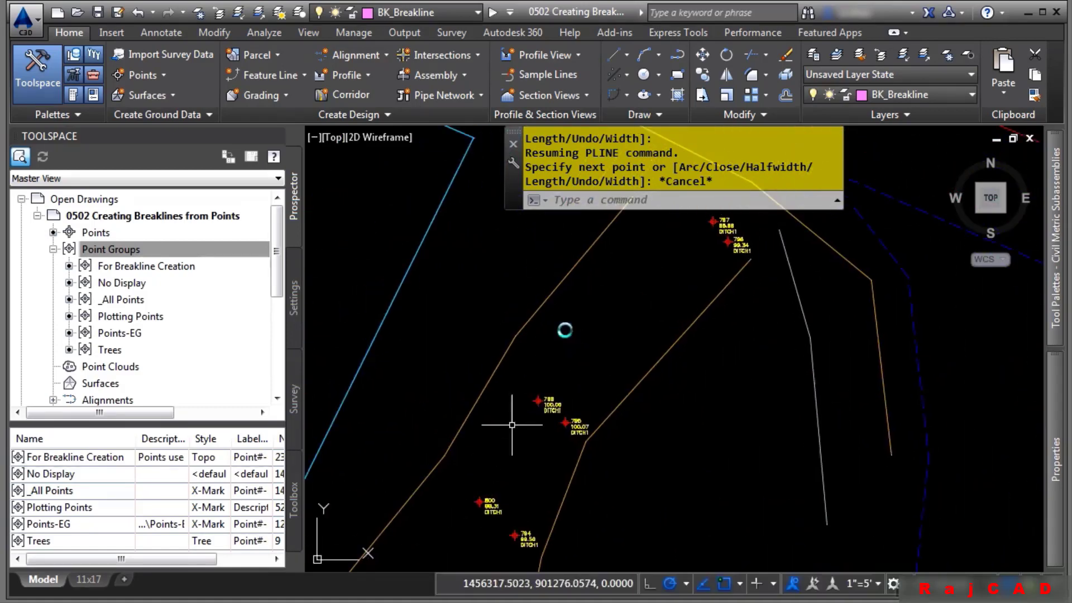
{"action": "middle_click_drag", "start_coordinate": [565, 464], "coordinate": [746, 291]}
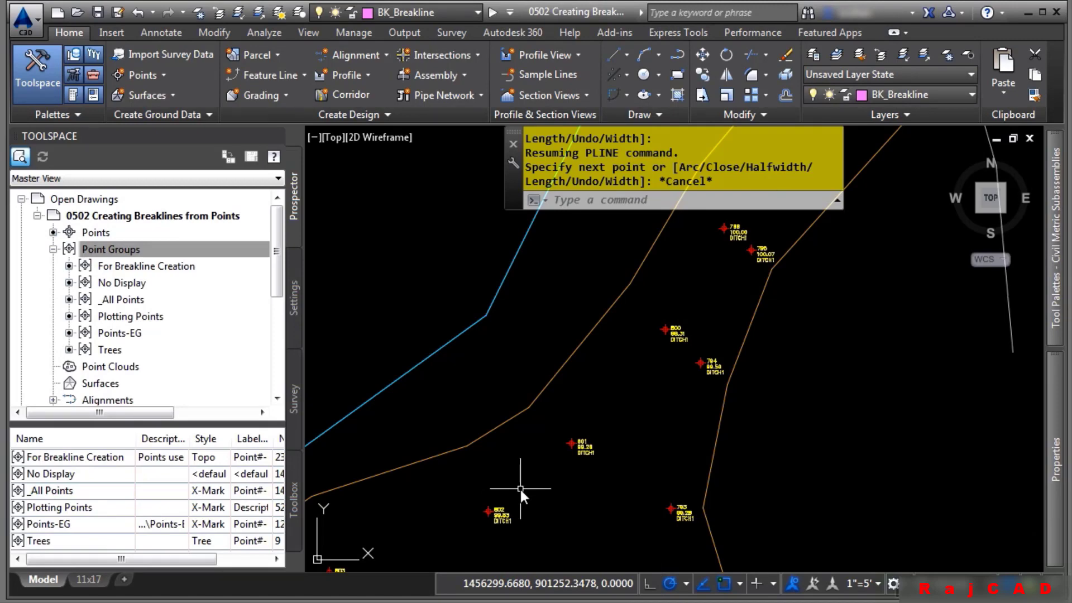
{"action": "left_click", "coordinate": [469, 13]}
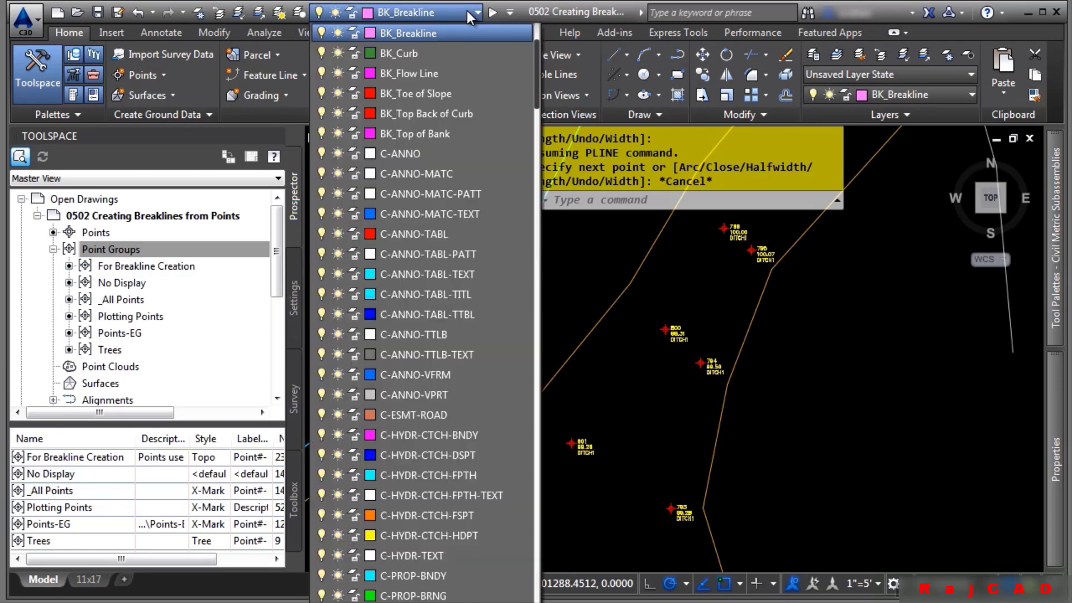
{"action": "left_click", "coordinate": [427, 74]}
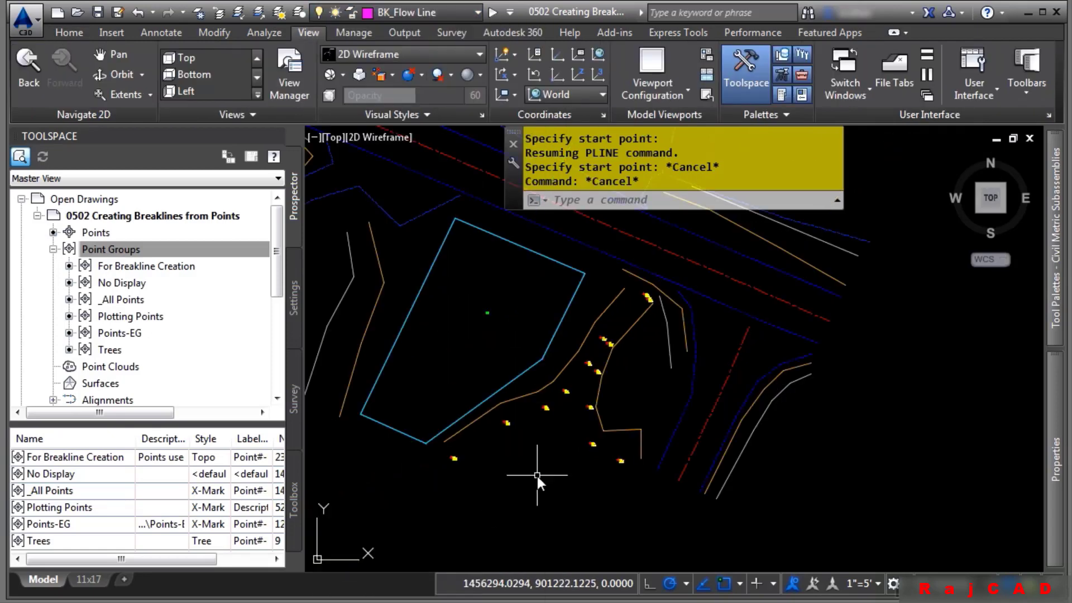
- Draw the ditch flow line as a polyline through point numbers 791-797,799-804 using the transparent 'pn command
{"action": "type", "text": "pl"}
{"action": "key", "text": "Return"}
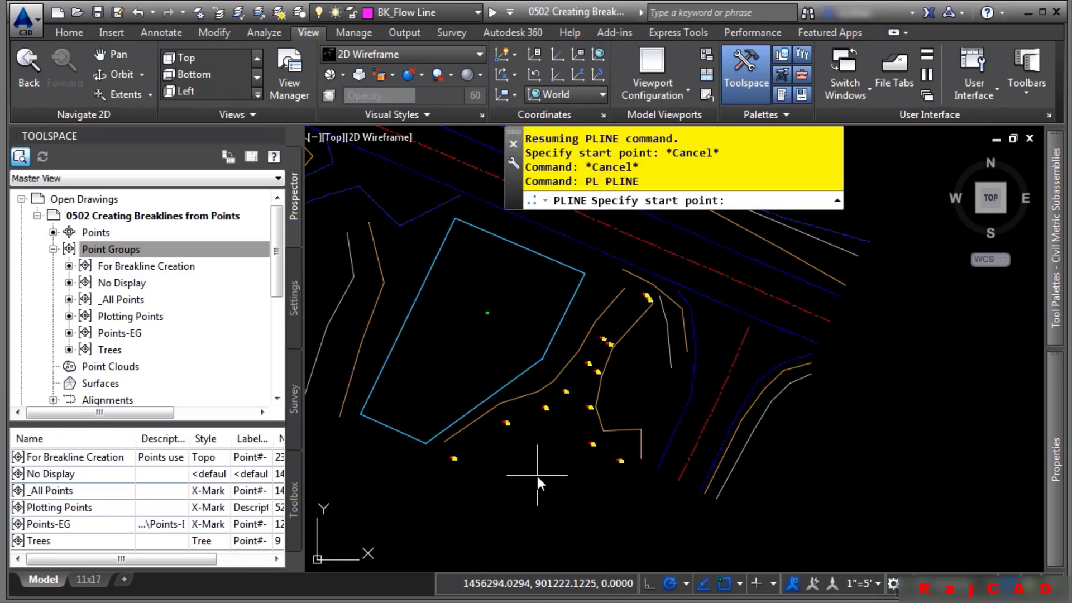
{"action": "type", "text": "'pn"}
{"action": "key", "text": "Return"}
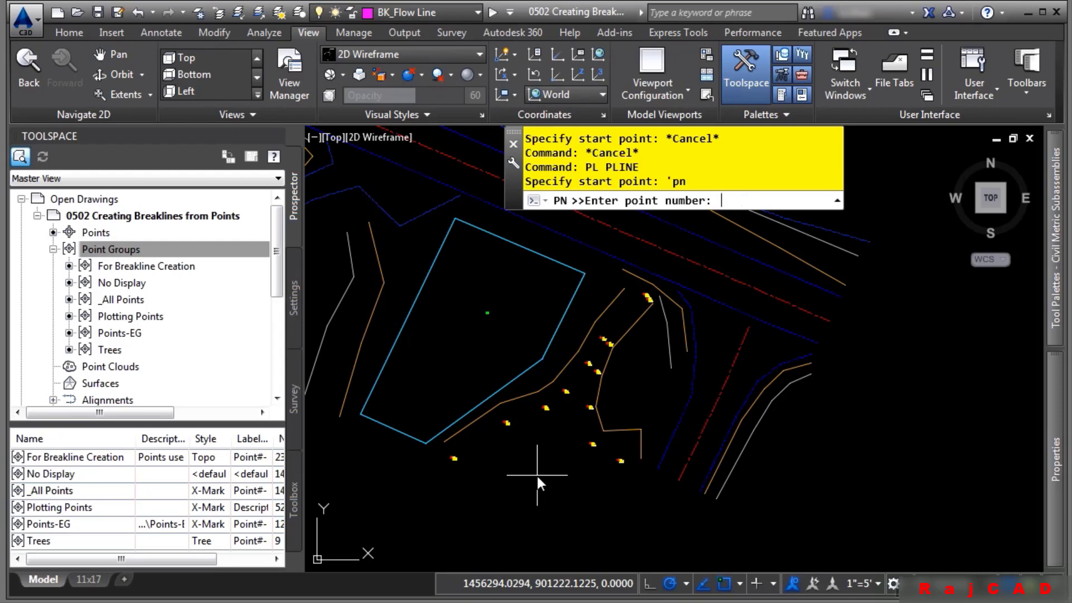
{"action": "type", "text": "791"}
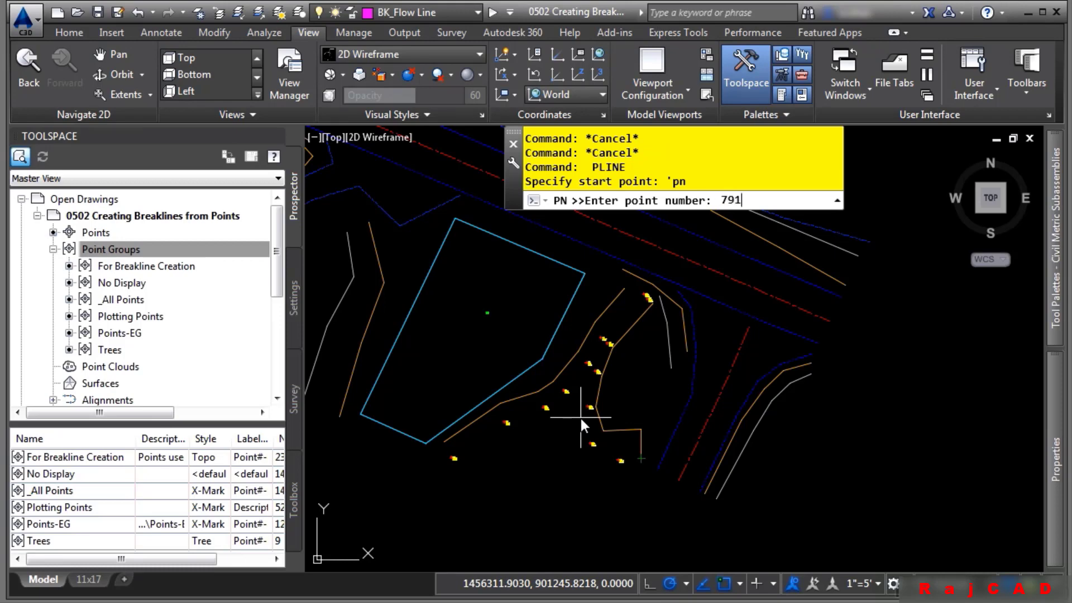
{"action": "type", "text": "-797,799-804"}
{"action": "key", "text": "Return"}
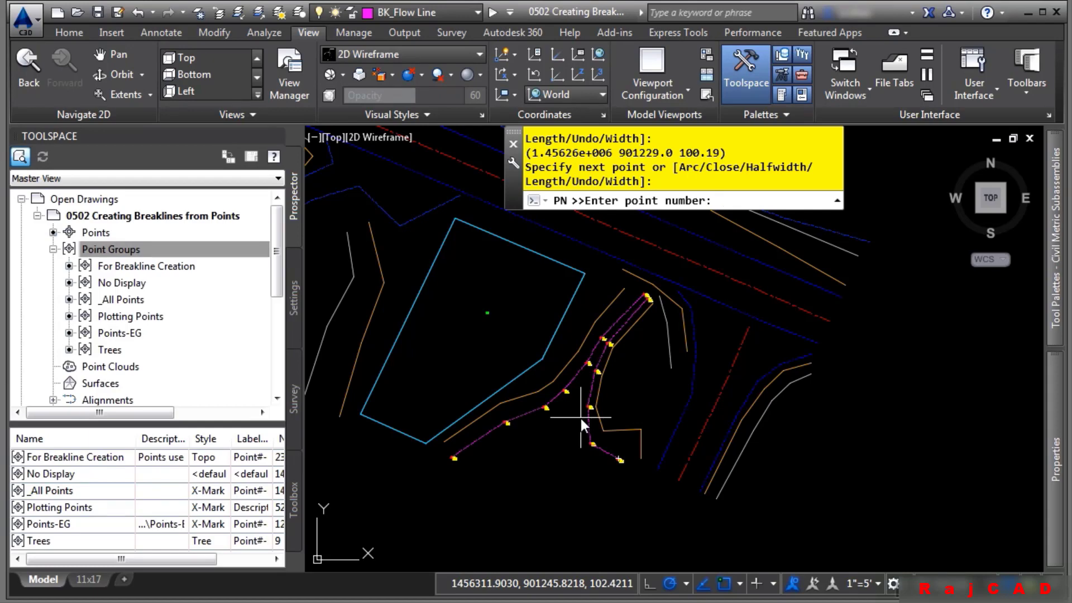
{"action": "key", "text": "Return"}
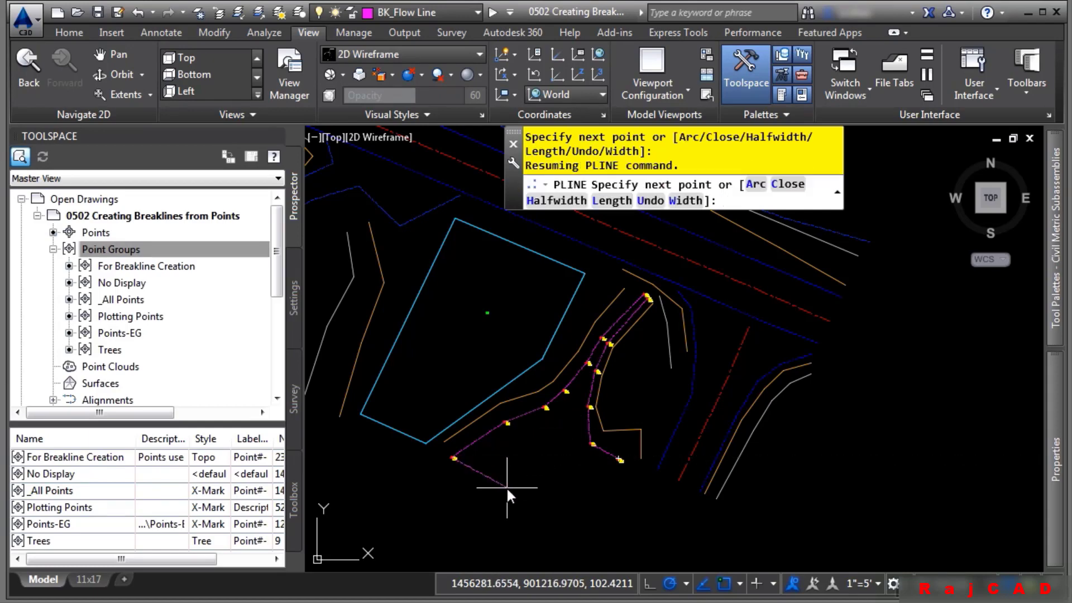
{"action": "key", "text": "Escape"}
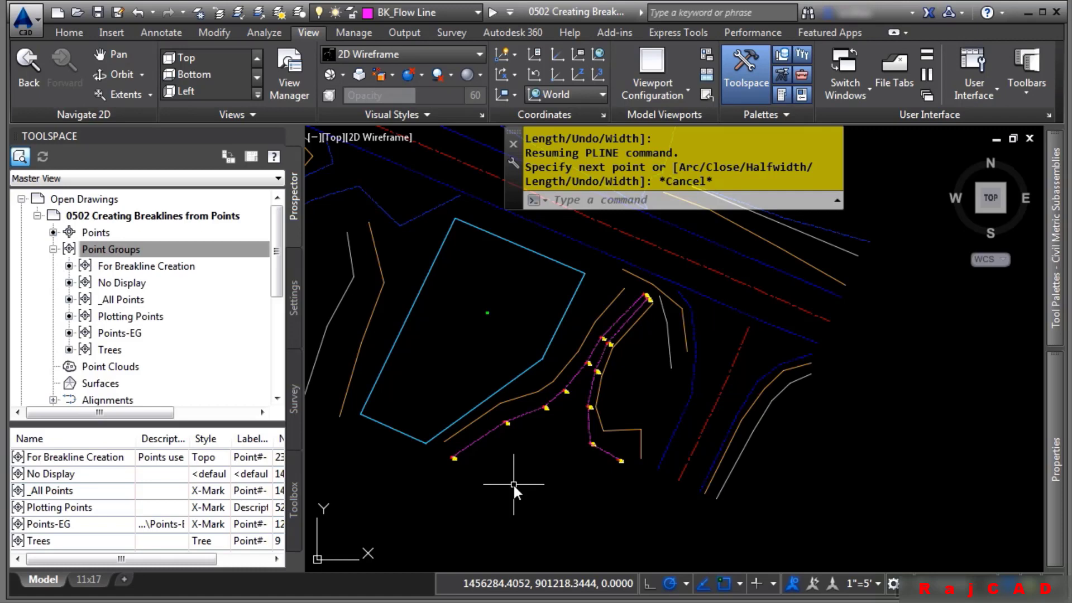
{"action": "scroll", "coordinate": [610, 283], "scroll_direction": "up", "scroll_amount": 2}
{"action": "scroll", "coordinate": [779, 299], "scroll_direction": "up", "scroll_amount": 2}
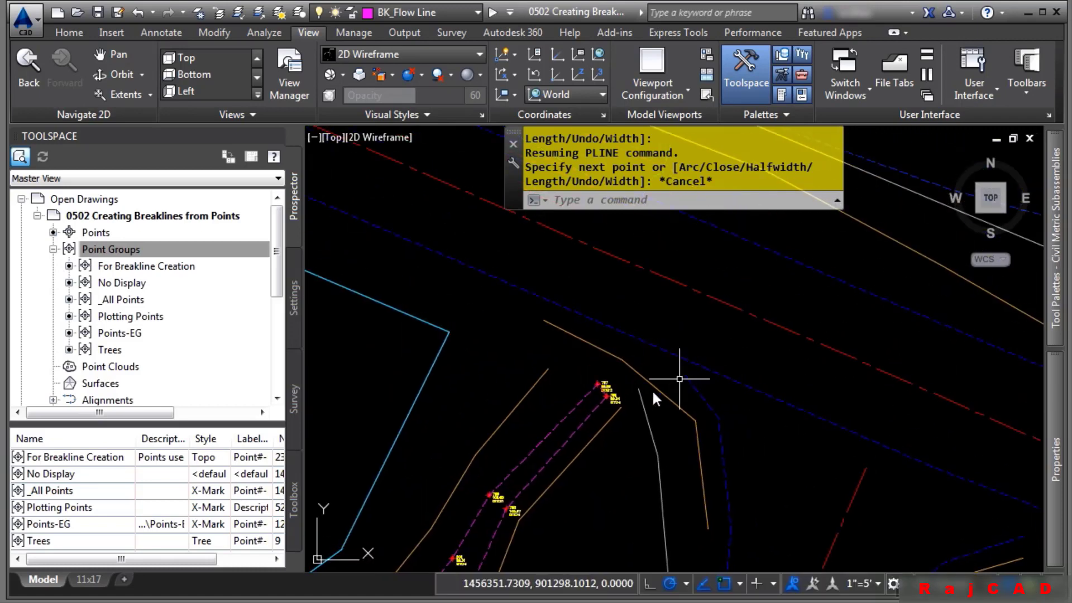
{"action": "scroll", "coordinate": [579, 408], "scroll_direction": "up", "scroll_amount": 4}
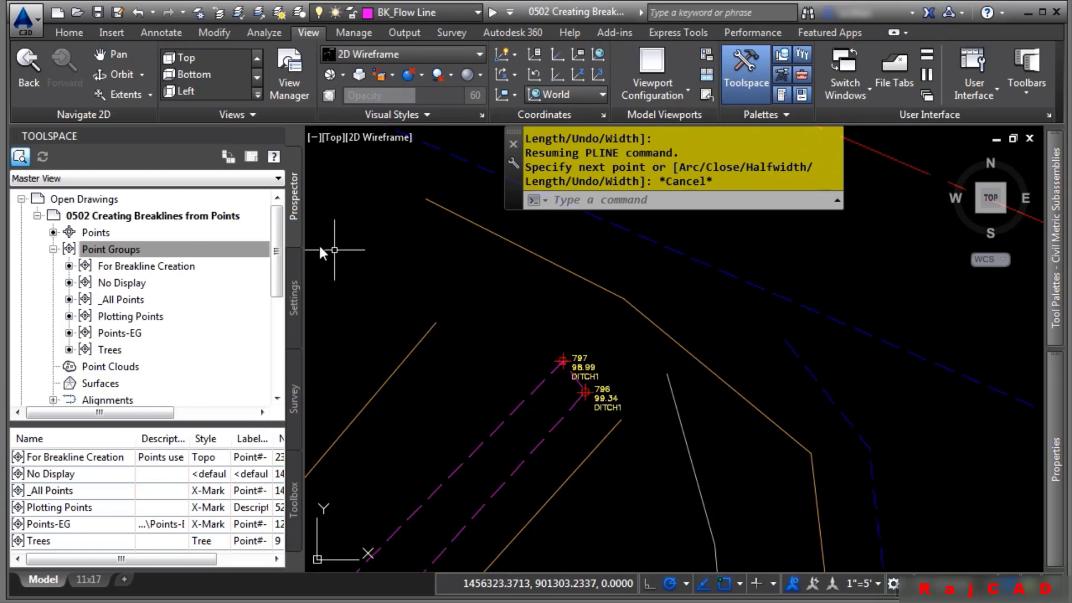
- Move the _All Points point group to the top of the point group display order
{"action": "right_click", "coordinate": [100, 249]}
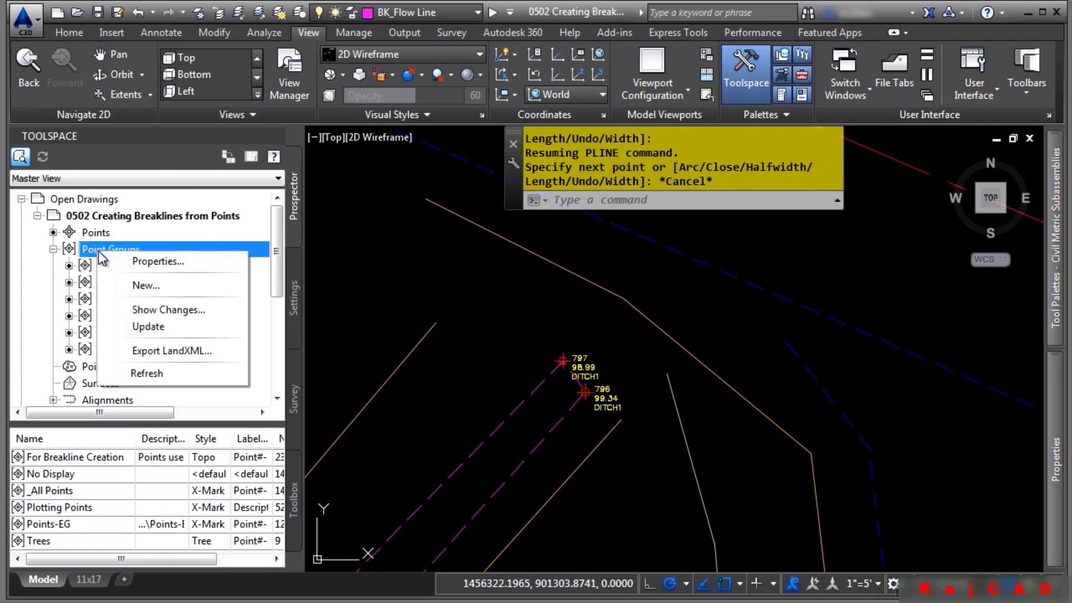
{"action": "left_click", "coordinate": [147, 261]}
{"action": "left_click", "coordinate": [445, 308]}
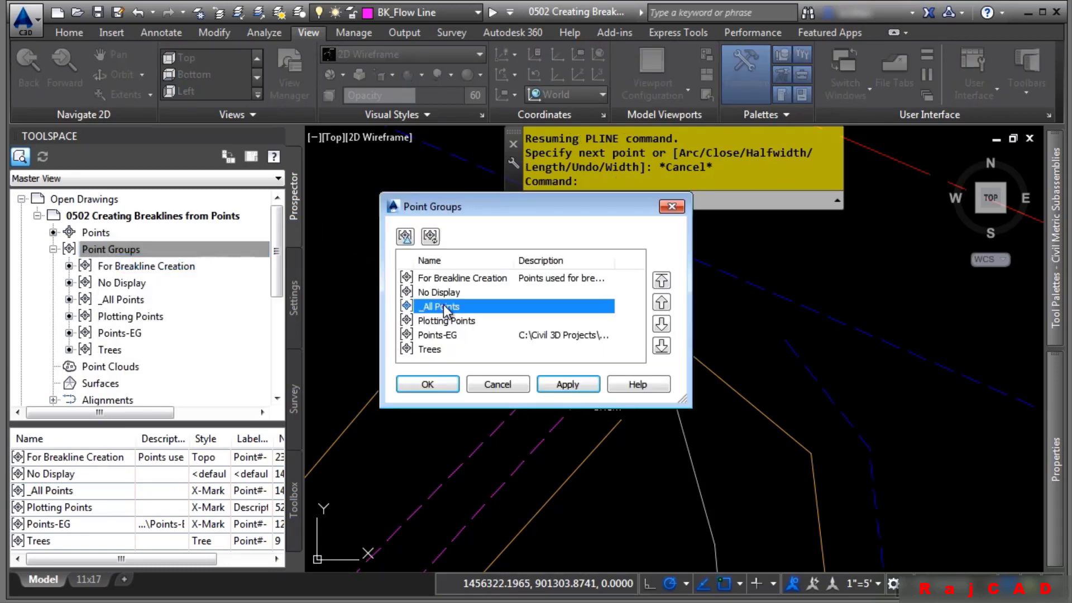
{"action": "left_click", "coordinate": [664, 283]}
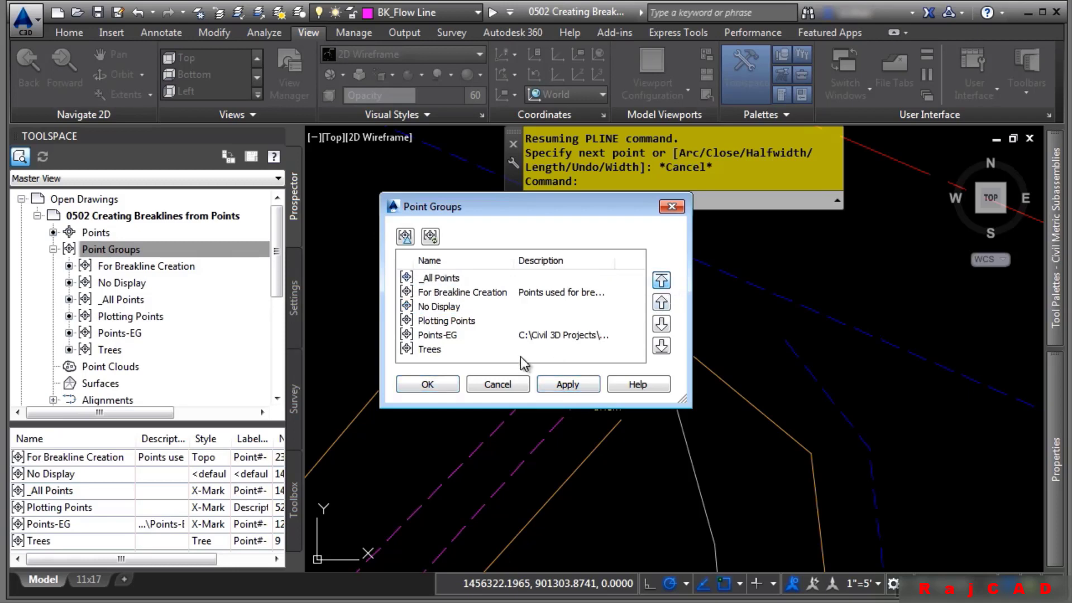
{"action": "left_click", "coordinate": [426, 385]}
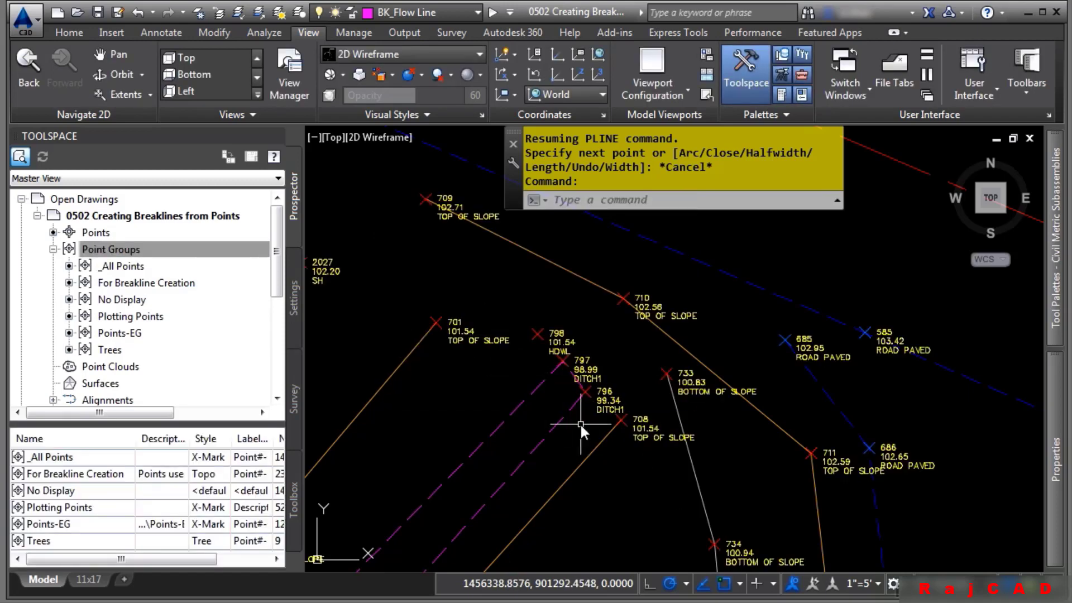
- Draw a 3D polyline from point 701 through headwall point 798 to point 708, snapping to the point nodes
{"action": "scroll", "coordinate": [581, 414], "scroll_direction": "up", "scroll_amount": 2}
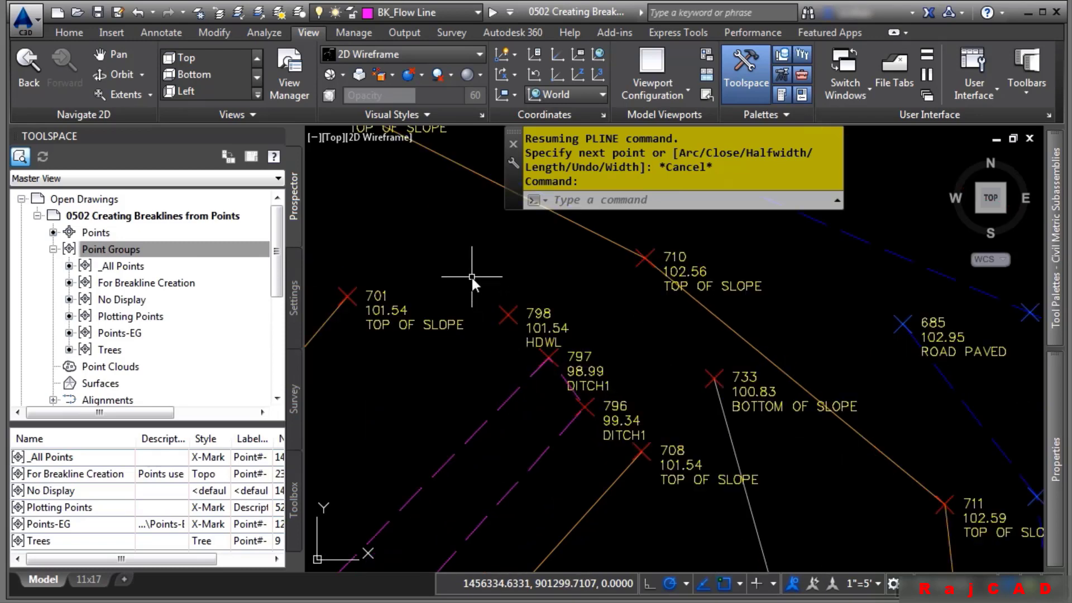
{"action": "left_click", "coordinate": [66, 34]}
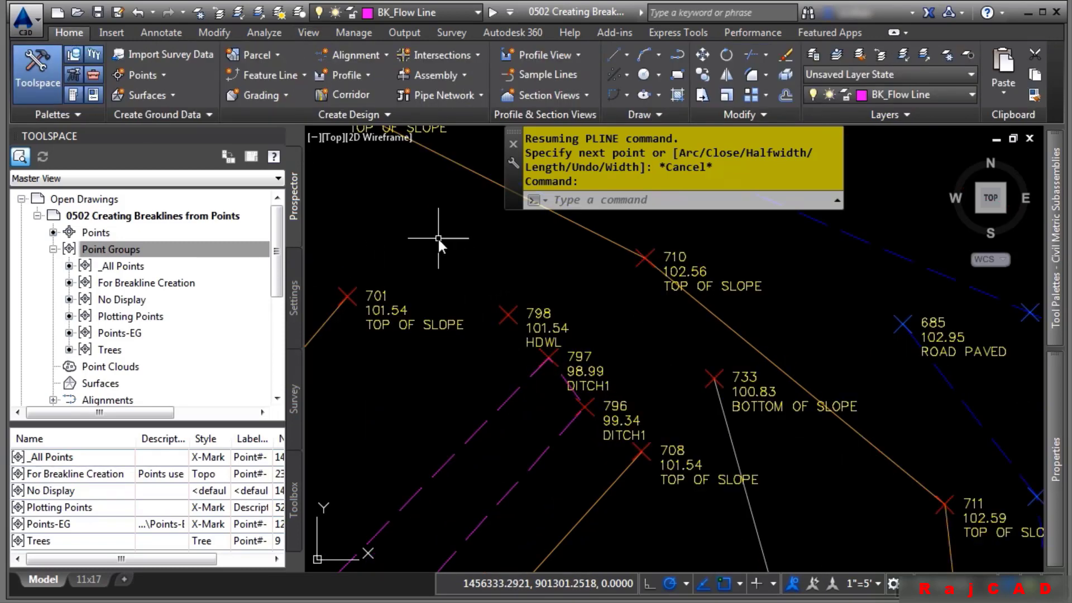
{"action": "type", "text": "3DPOLY"}
{"action": "key", "text": "Return"}
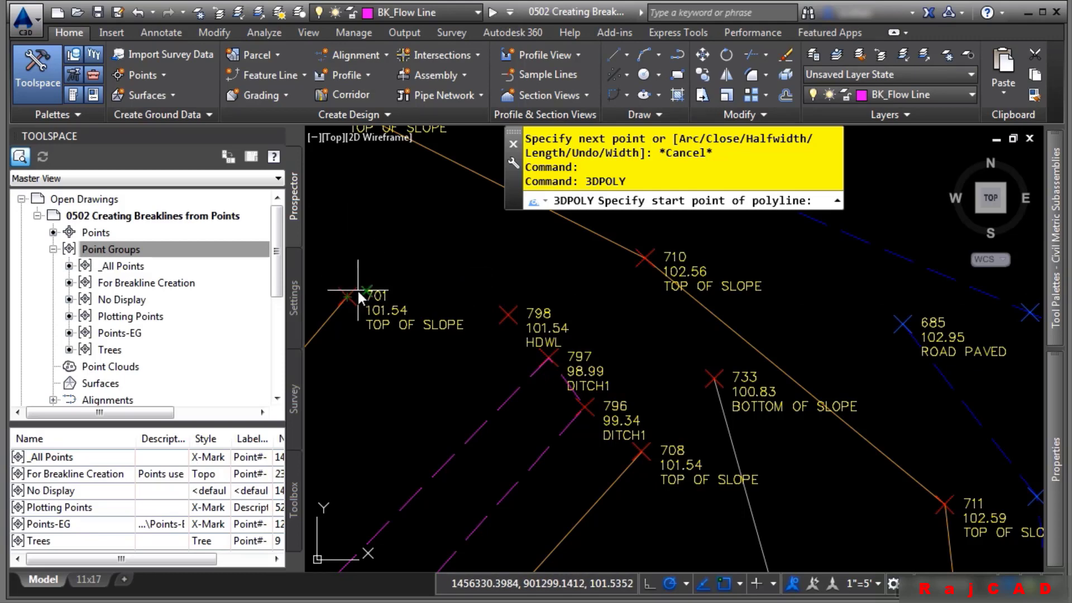
{"action": "scroll", "coordinate": [356, 293], "scroll_direction": "up", "scroll_amount": 2}
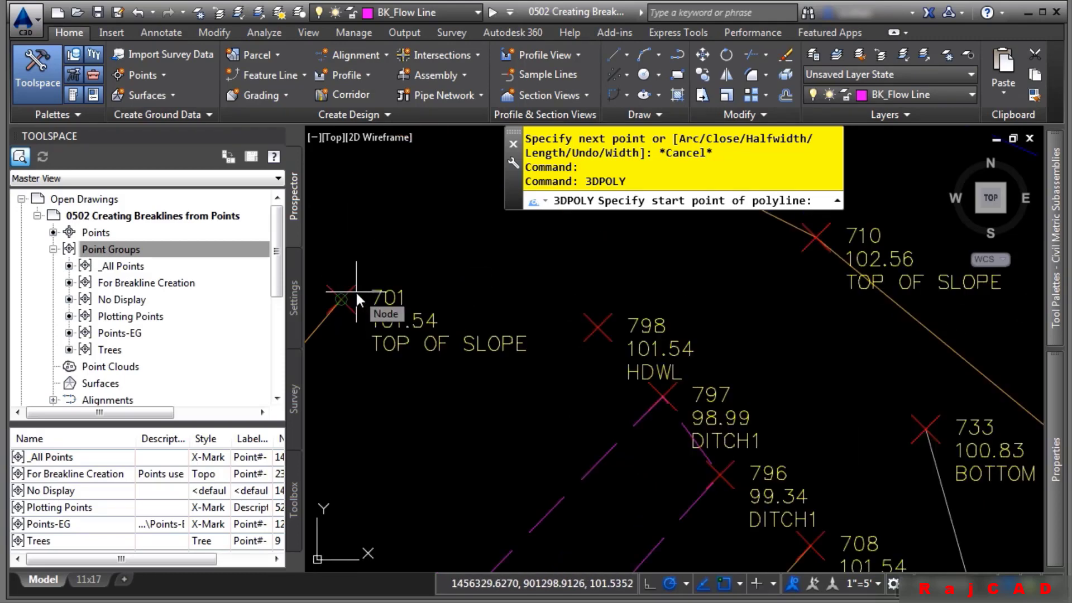
{"action": "left_click", "coordinate": [356, 293]}
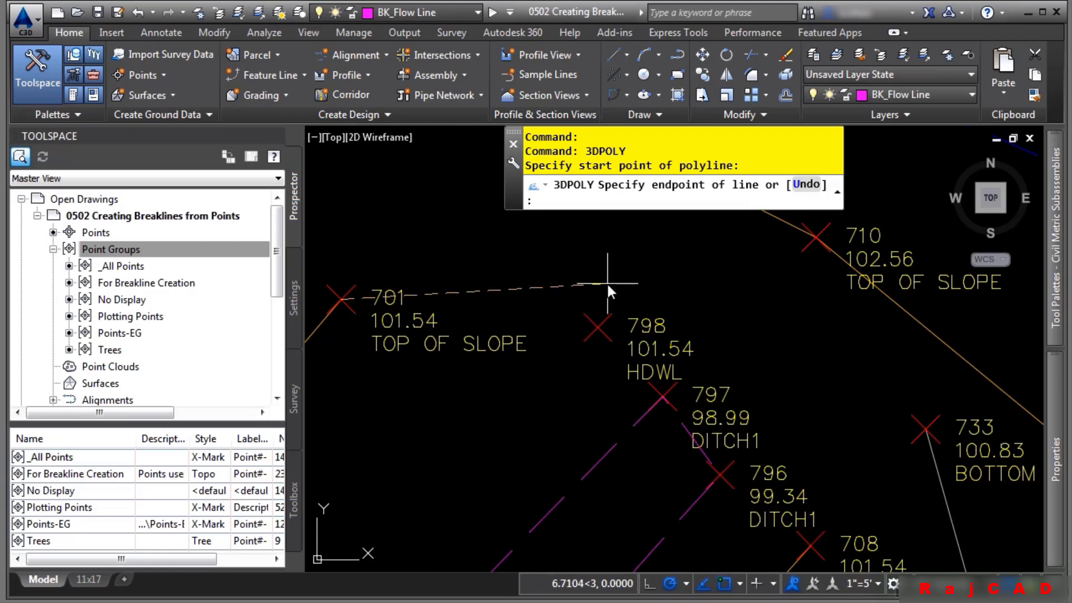
{"action": "left_click", "coordinate": [598, 326]}
{"action": "middle_click_drag", "start_coordinate": [815, 447], "coordinate": [631, 254]}
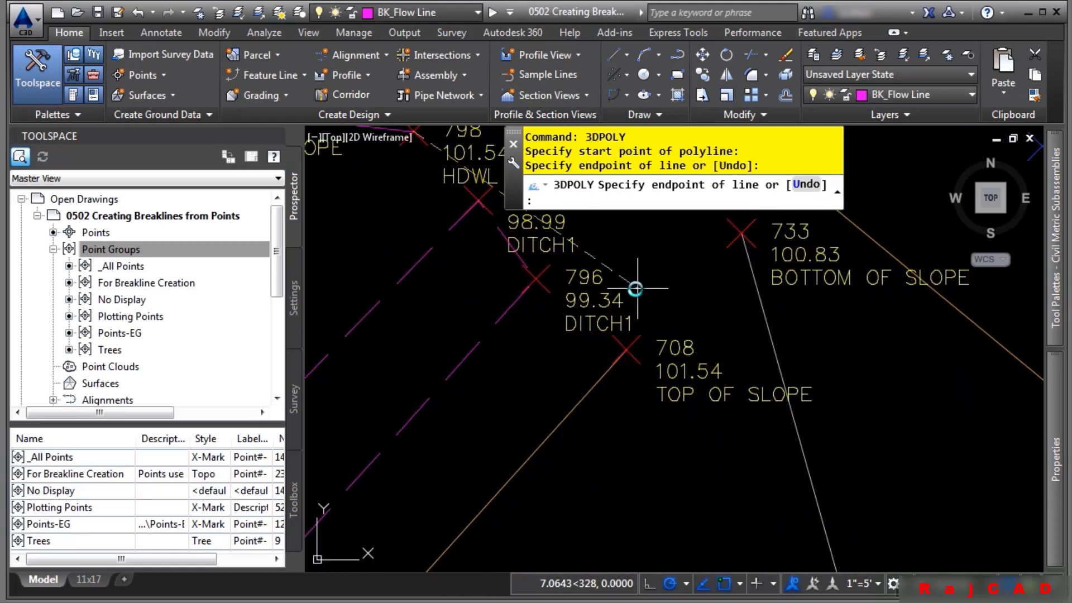
{"action": "left_click", "coordinate": [644, 354]}
{"action": "scroll", "coordinate": [768, 484], "scroll_direction": "down", "scroll_amount": 4}
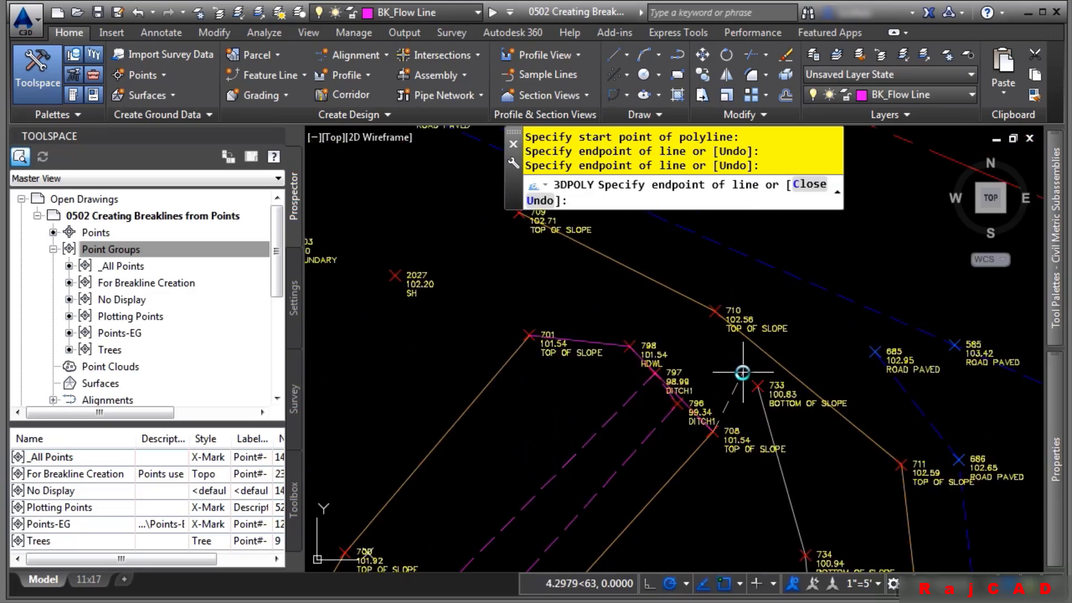
{"action": "key", "text": "Return"}
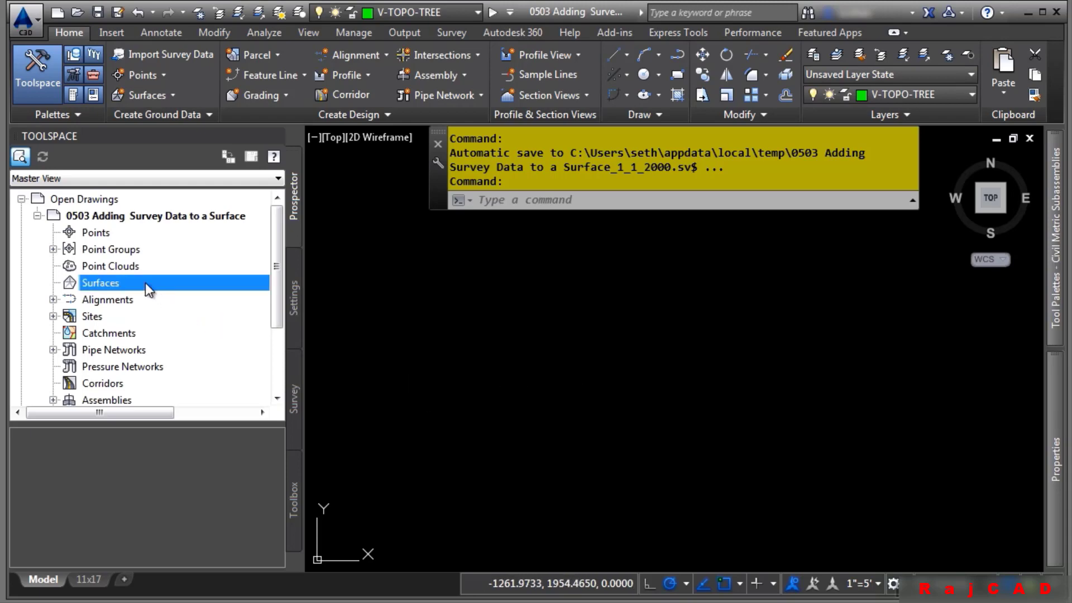
- Create a TIN surface named EG in the 0503 Adding Survey Data to a Surface drawing
{"action": "right_click", "coordinate": [97, 279]}
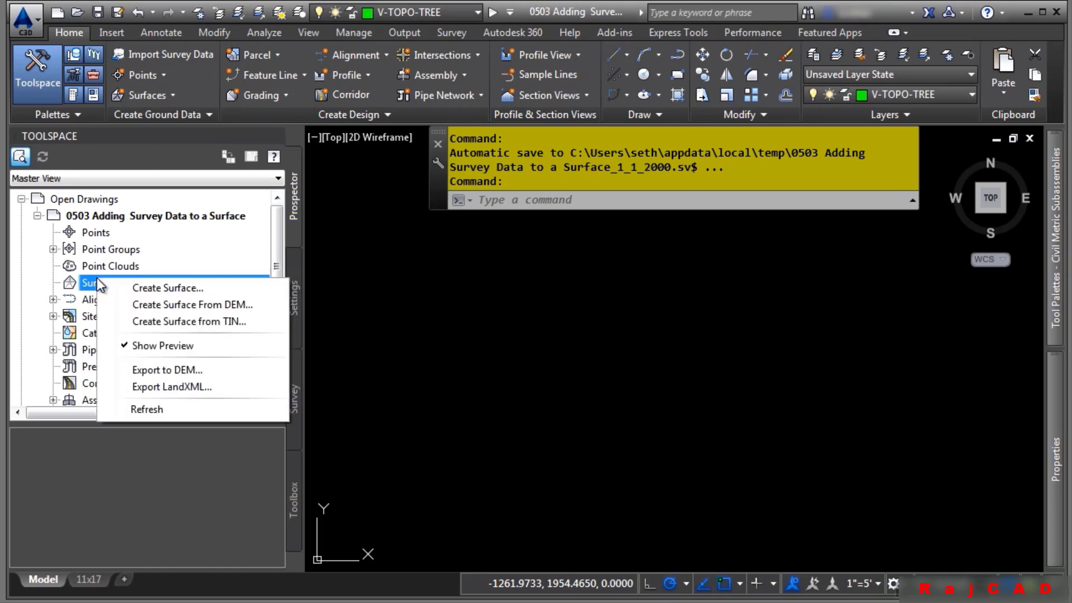
{"action": "left_click", "coordinate": [146, 289]}
{"action": "left_click", "coordinate": [684, 251]}
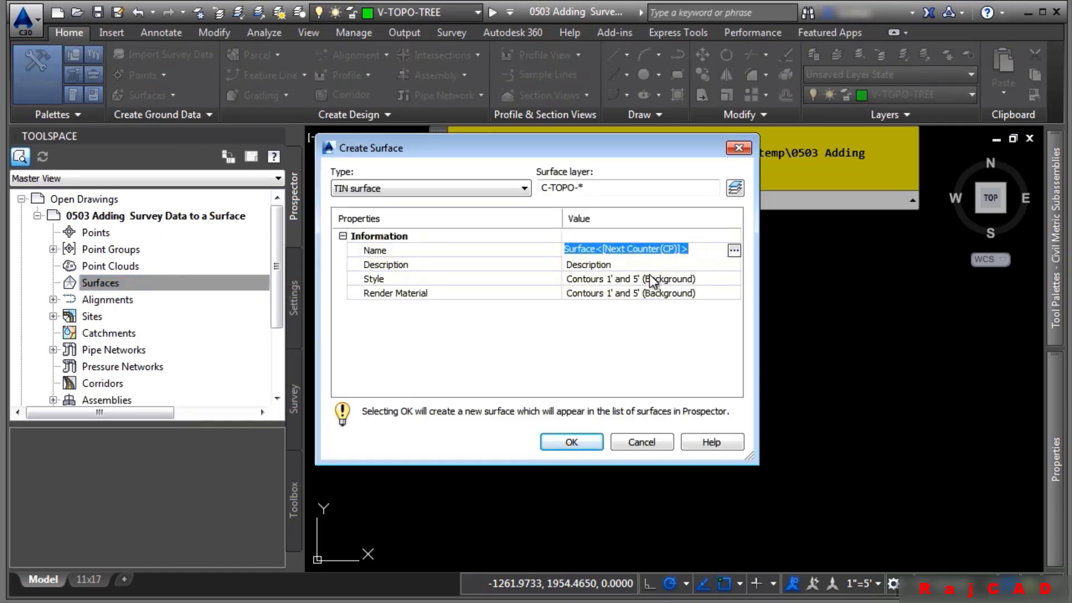
{"action": "type", "text": "EG"}
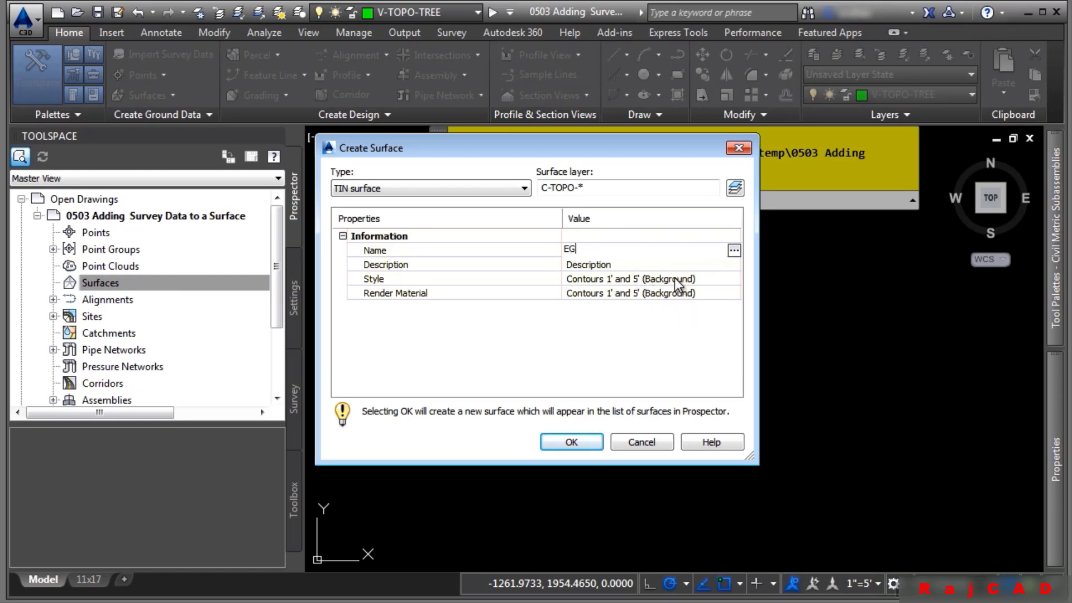
{"action": "key", "text": "Return"}
{"action": "left_click", "coordinate": [404, 189]}
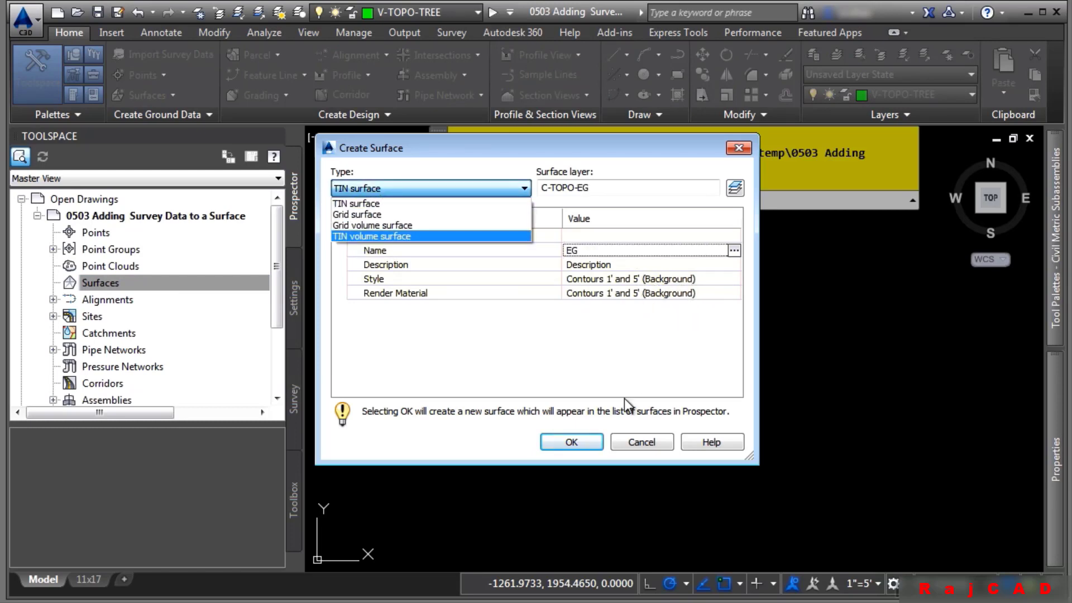
{"action": "left_click", "coordinate": [571, 442]}
{"action": "left_click", "coordinate": [571, 441]}
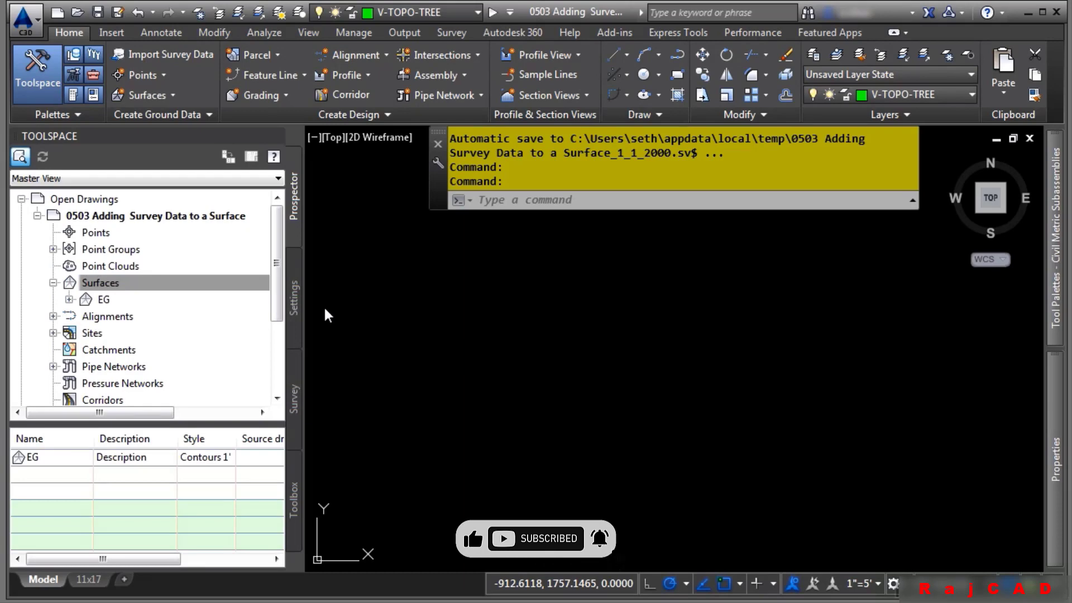
- Open the Learning AutoCAD Civil 3D (Infinite Skills - Surv...) survey database
{"action": "left_click", "coordinate": [295, 397]}
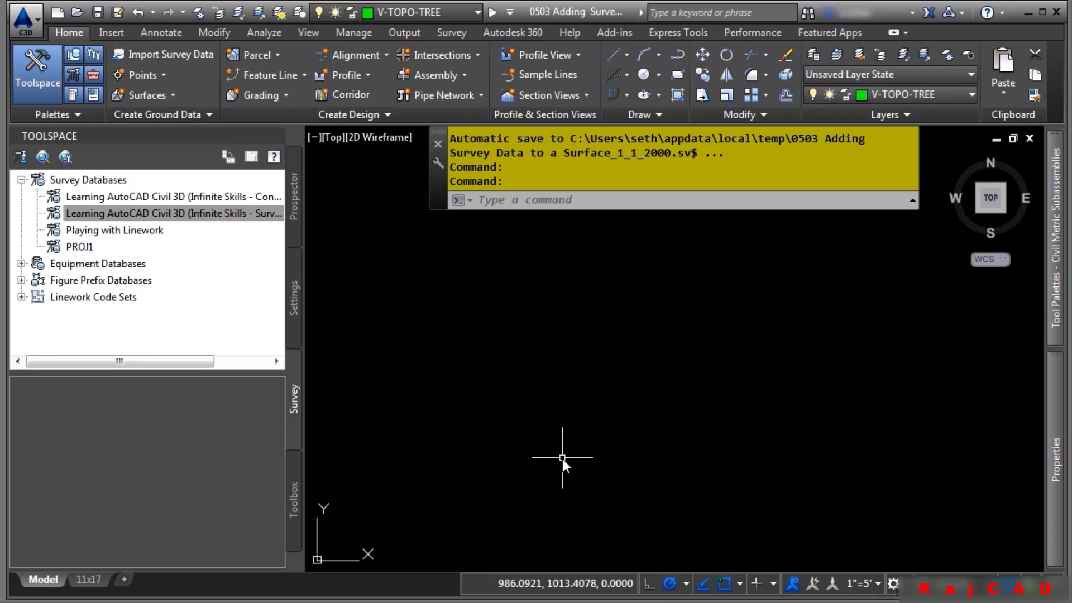
{"action": "right_click", "coordinate": [127, 212]}
{"action": "left_click", "coordinate": [163, 222]}
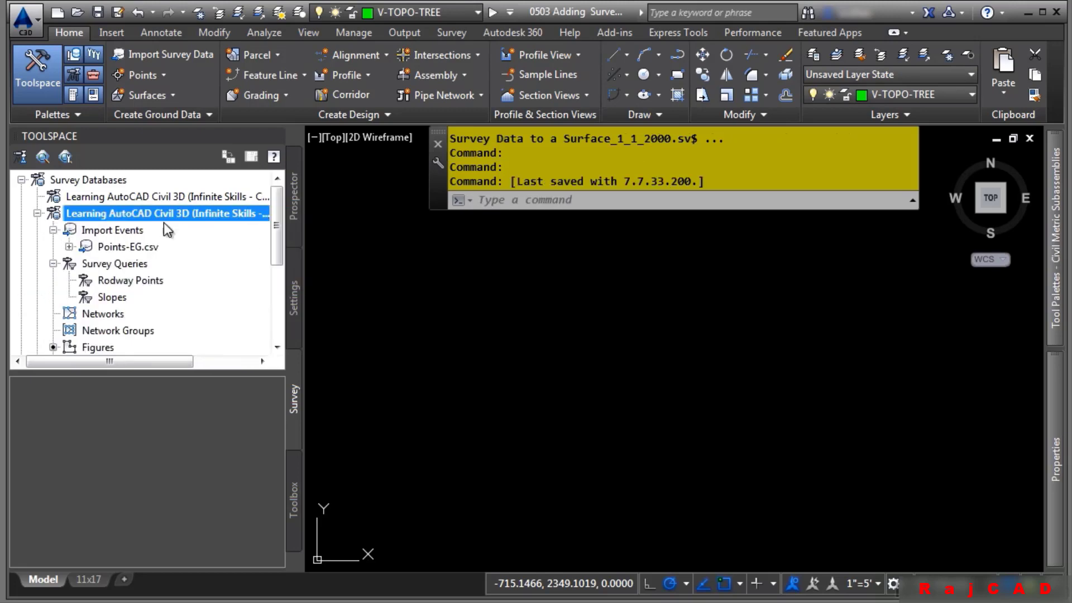
- Start creating breaklines from the survey database's figures, with EG as the target surface
{"action": "scroll", "coordinate": [112, 266], "scroll_direction": "down", "scroll_amount": 2}
{"action": "right_click", "coordinate": [97, 281]}
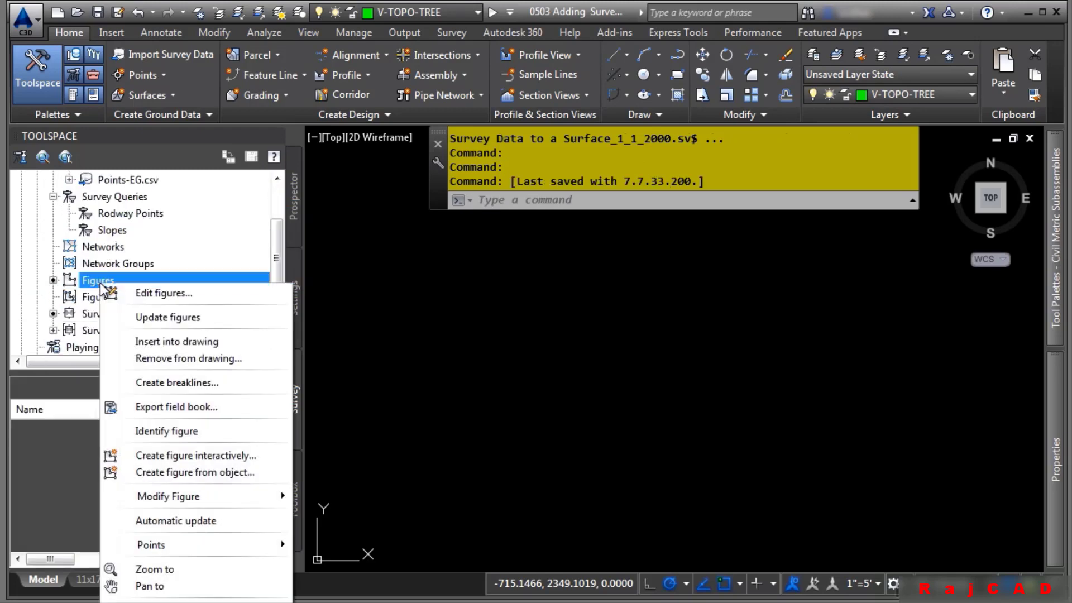
{"action": "left_click", "coordinate": [177, 383]}
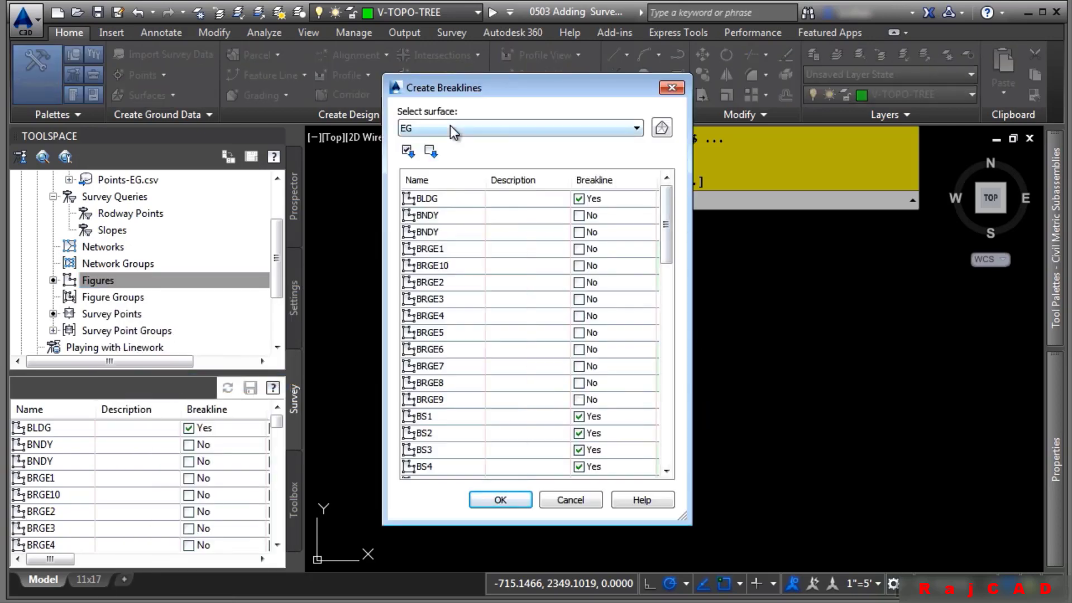
{"action": "left_click", "coordinate": [520, 130]}
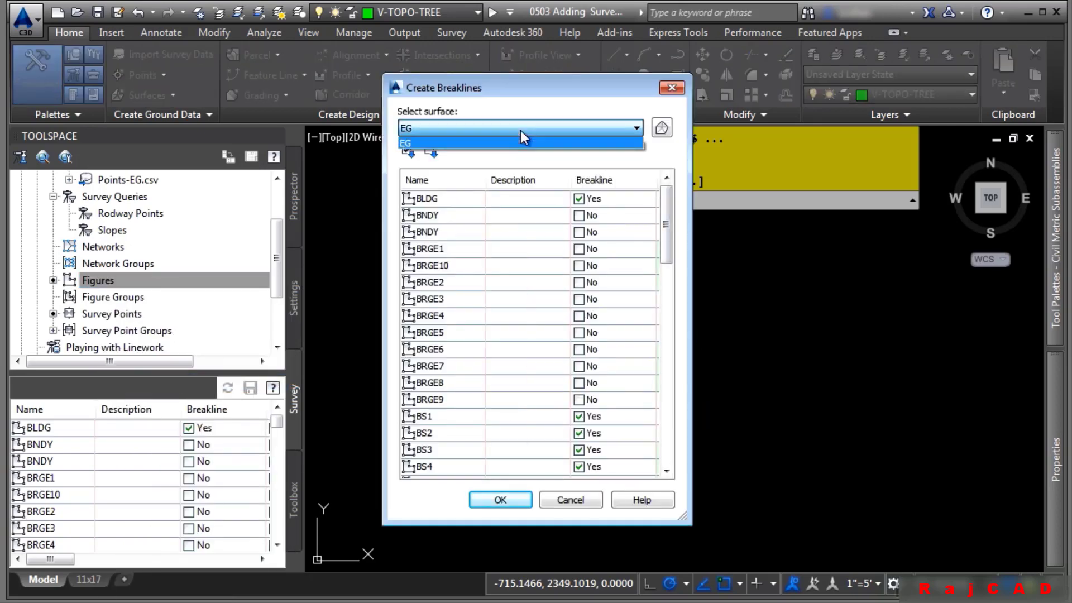
{"action": "left_click", "coordinate": [639, 143]}
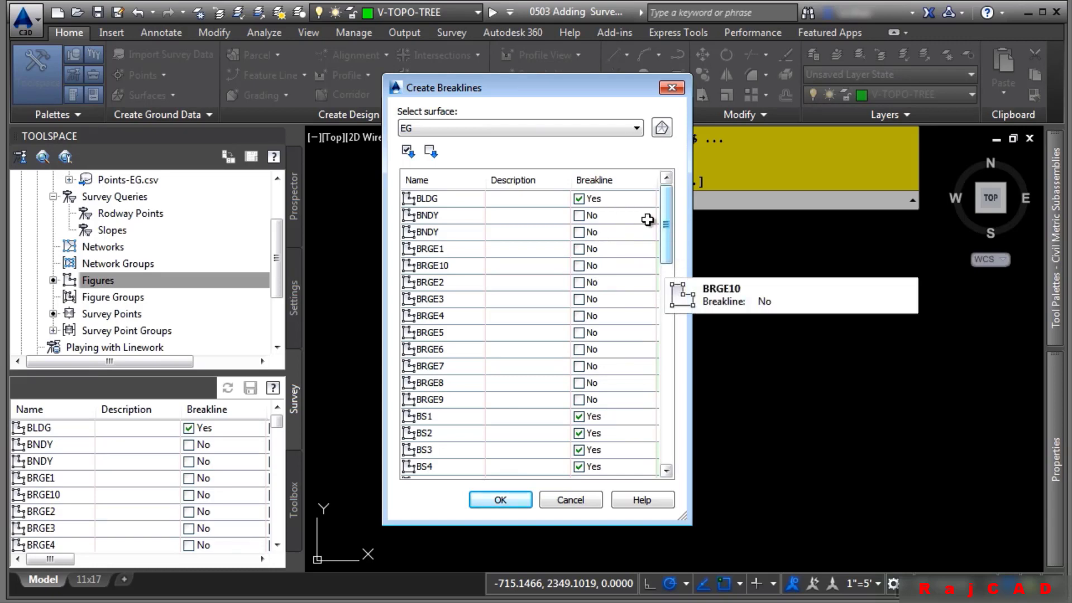
- Exclude figures STONE1, STONE2 and STONE3 from the breaklines and accept the figure selection
{"action": "left_click_drag", "start_coordinate": [666, 224], "coordinate": [646, 376]}
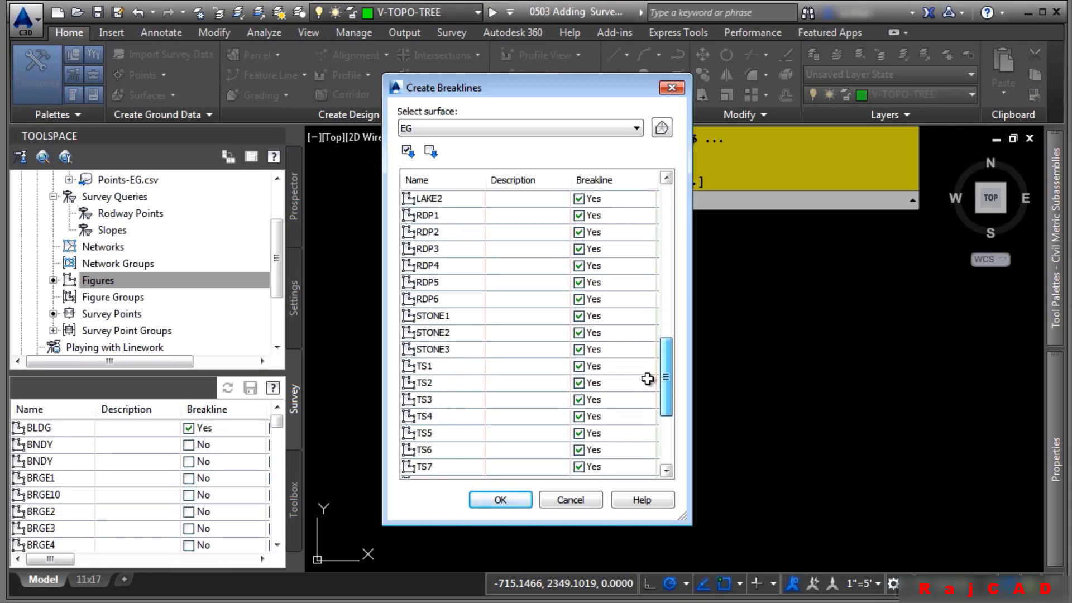
{"action": "left_click", "coordinate": [581, 316]}
{"action": "left_click", "coordinate": [581, 316]}
{"action": "left_click", "coordinate": [582, 333]}
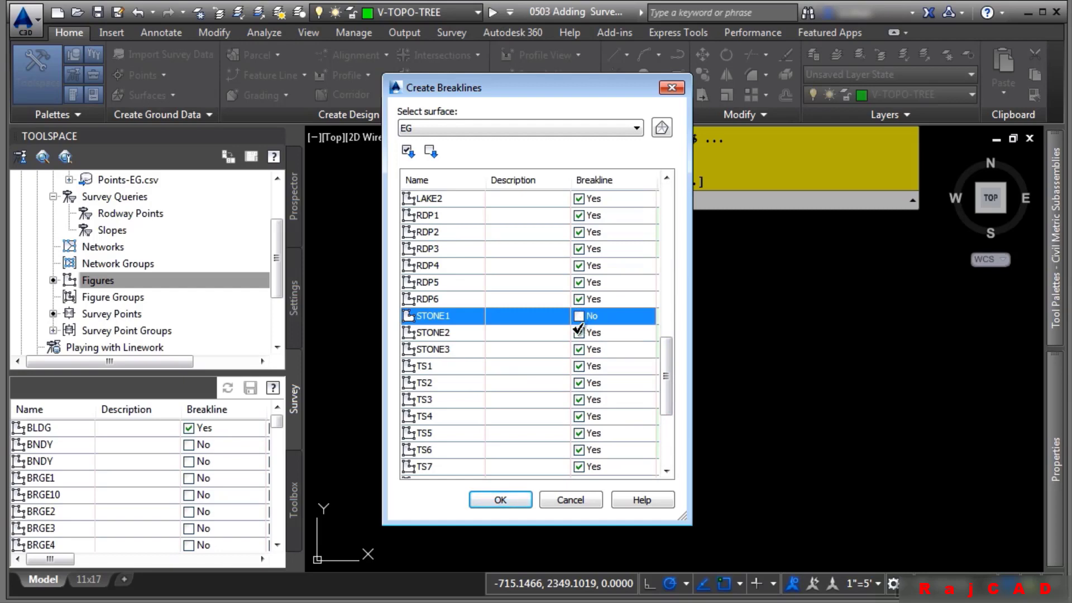
{"action": "left_click", "coordinate": [587, 350]}
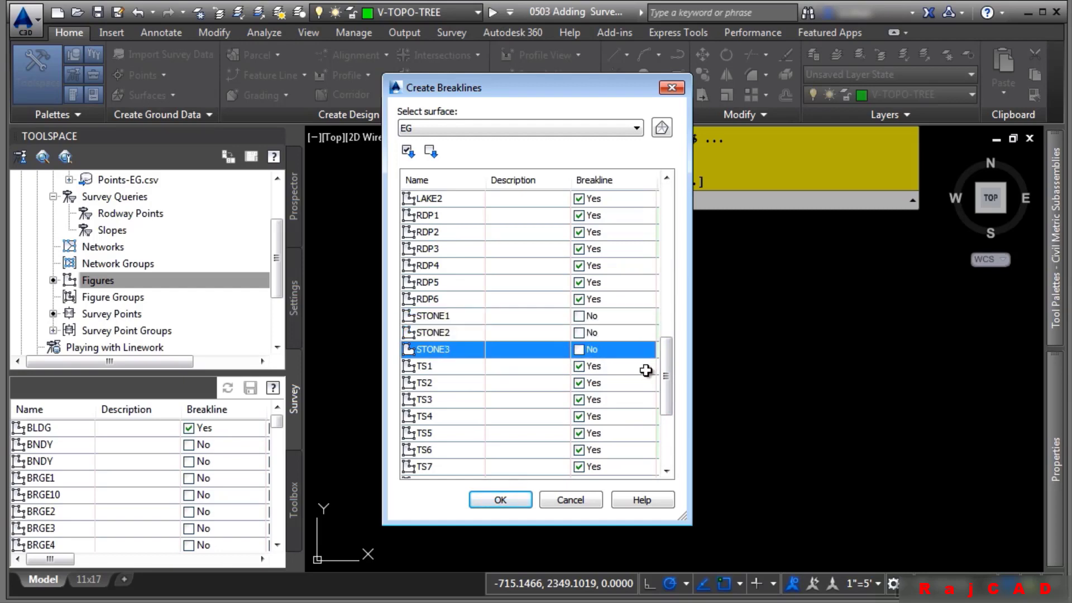
{"action": "left_click", "coordinate": [508, 502]}
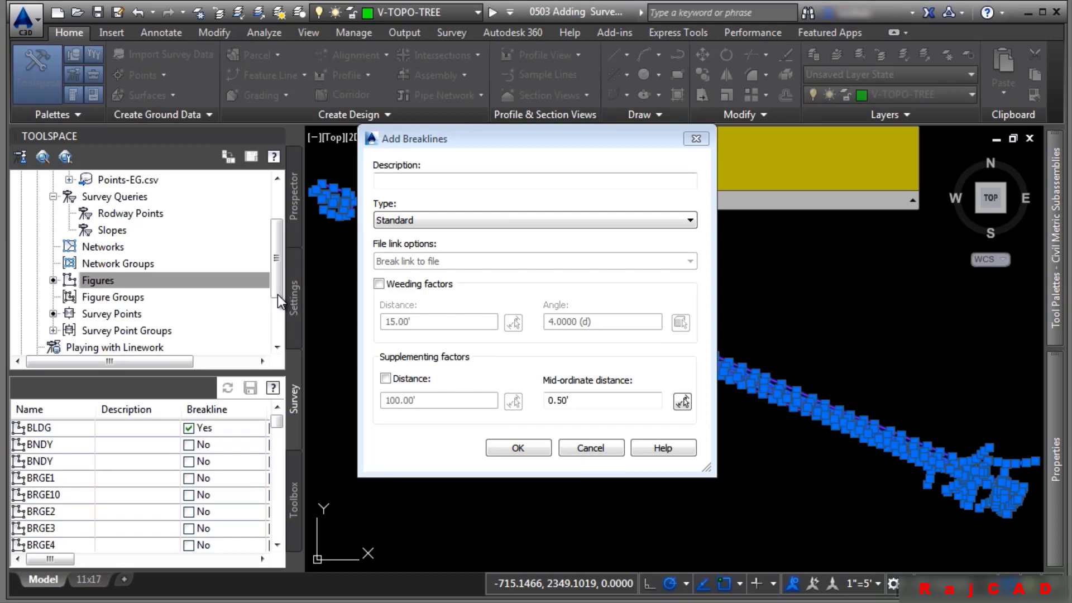
- Add the figures to the surface as Standard breaklines with the description From Survey Database
{"action": "left_click", "coordinate": [560, 178]}
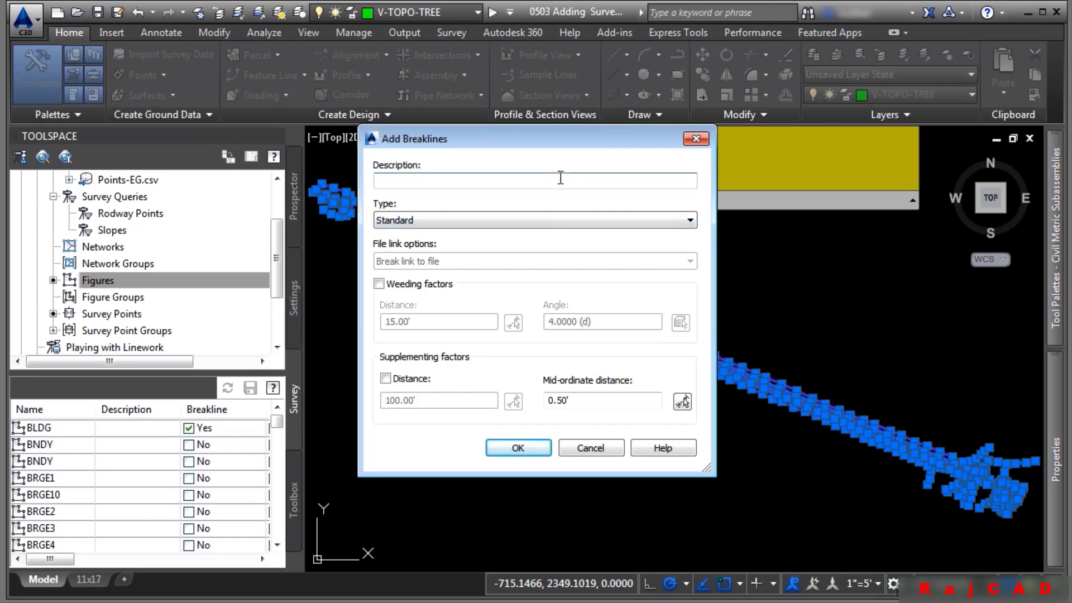
{"action": "type", "text": "From Survey Database"}
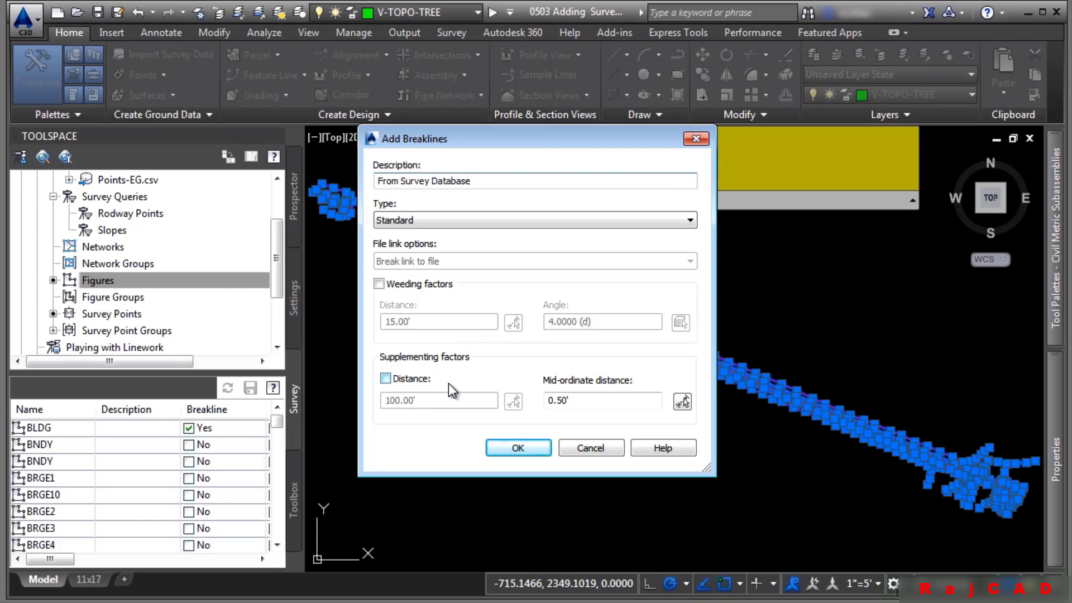
{"action": "left_click", "coordinate": [520, 444]}
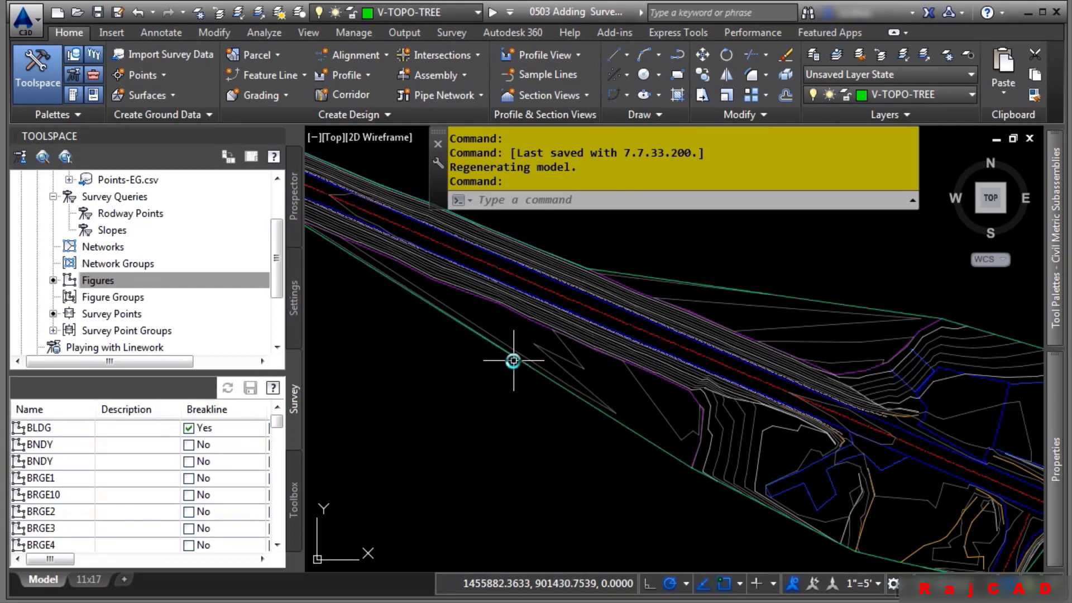
- Insert all the survey points from the survey database into the drawing
{"action": "left_click", "coordinate": [150, 318]}
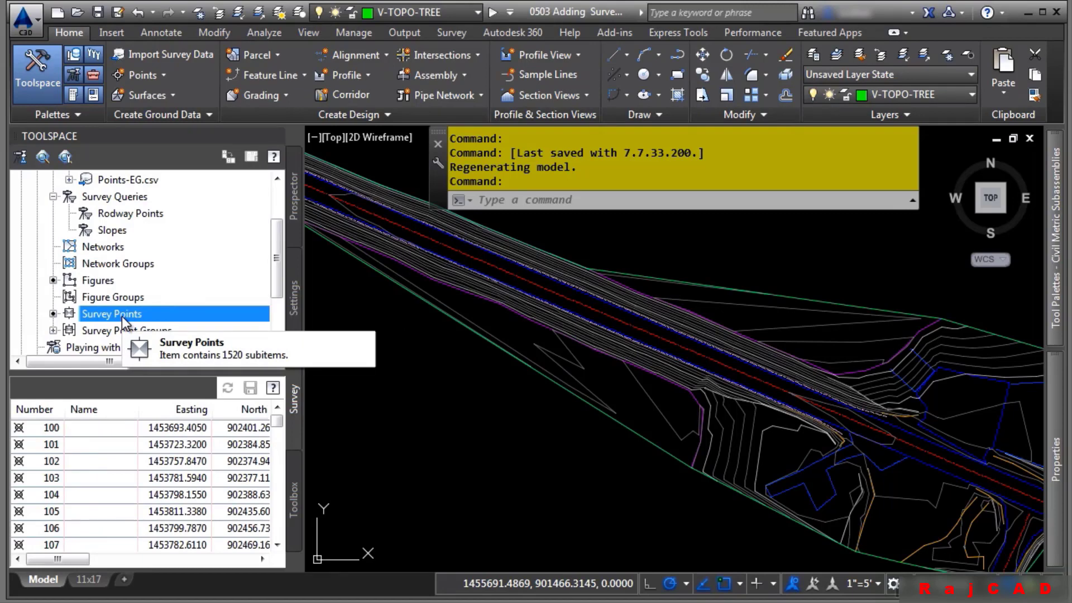
{"action": "left_click_drag", "start_coordinate": [111, 315], "coordinate": [465, 336]}
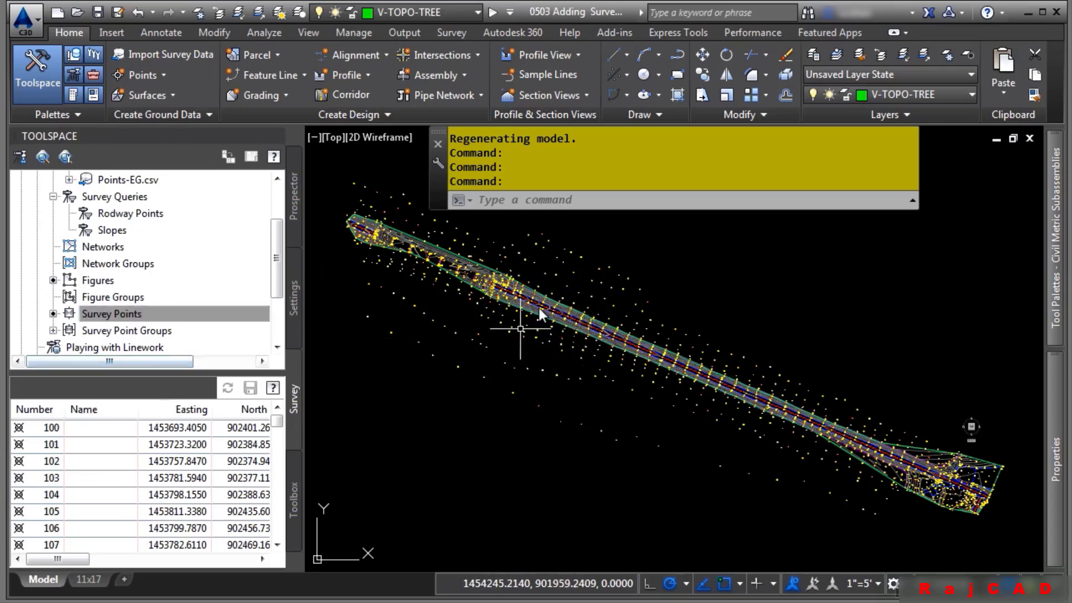
- Update all of the drawing's point groups so that they take in the inserted survey points
{"action": "left_click", "coordinate": [294, 203]}
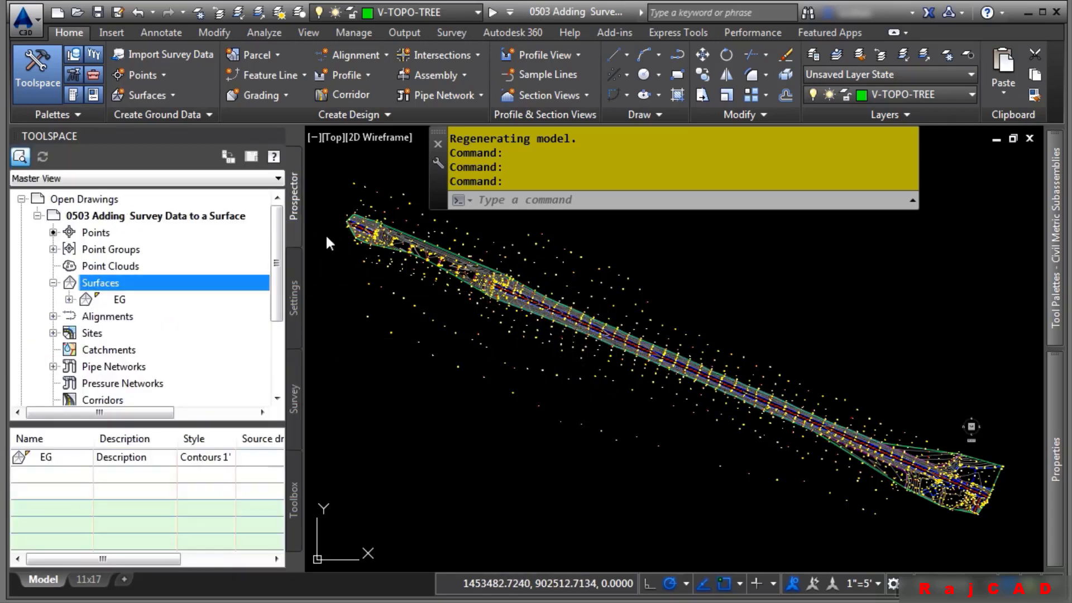
{"action": "left_click", "coordinate": [54, 249]}
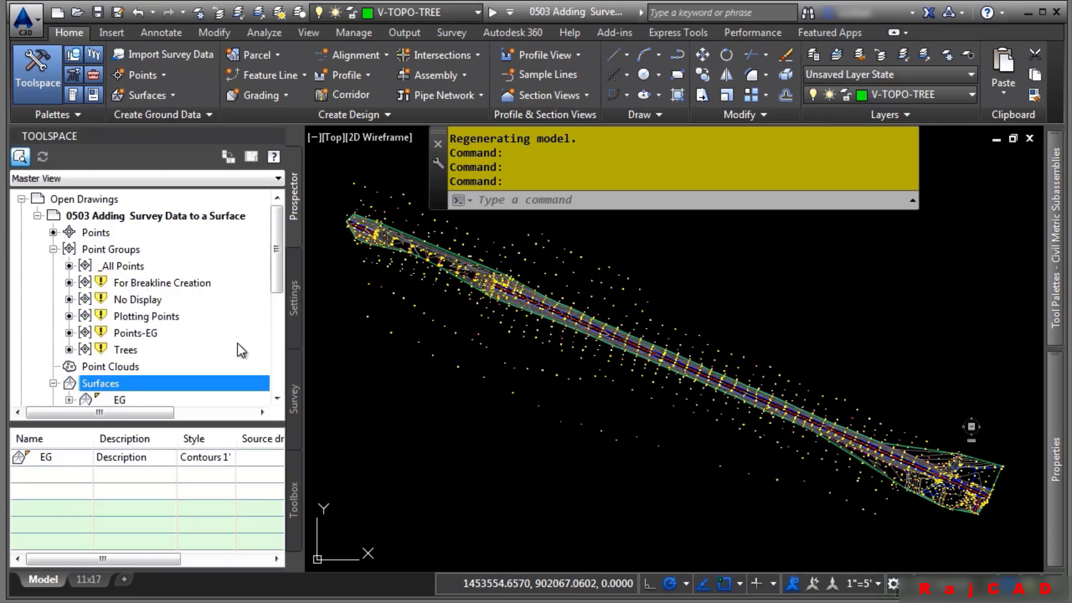
{"action": "right_click", "coordinate": [118, 250]}
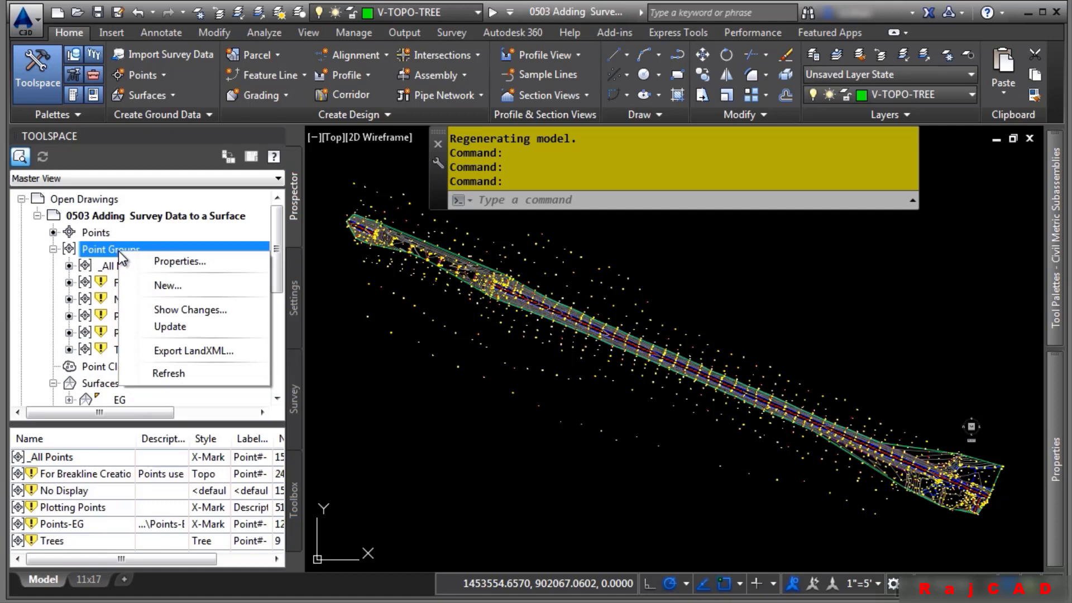
{"action": "left_click", "coordinate": [180, 325]}
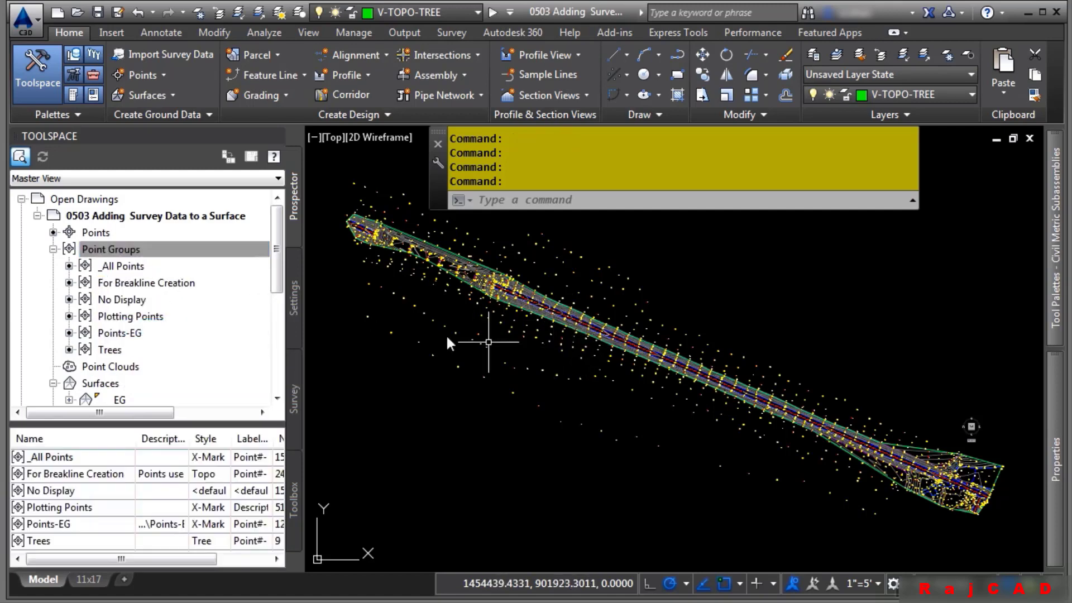
- Review the Points-EG point group's properties, checking its include criteria and raw description matching codes
{"action": "mouse_move", "coordinate": [138, 337]}
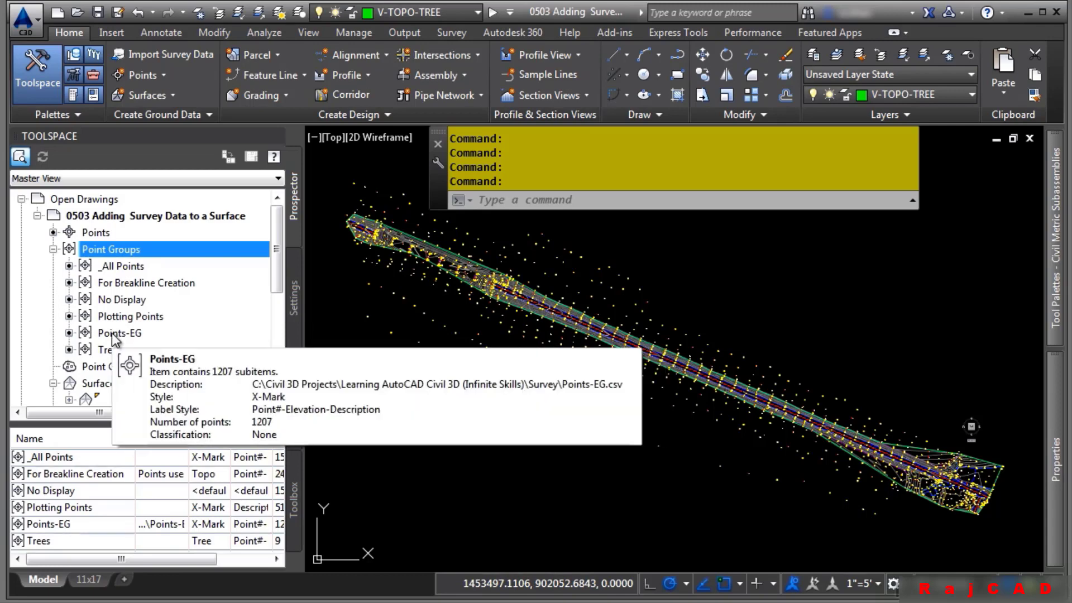
{"action": "right_click", "coordinate": [112, 334]}
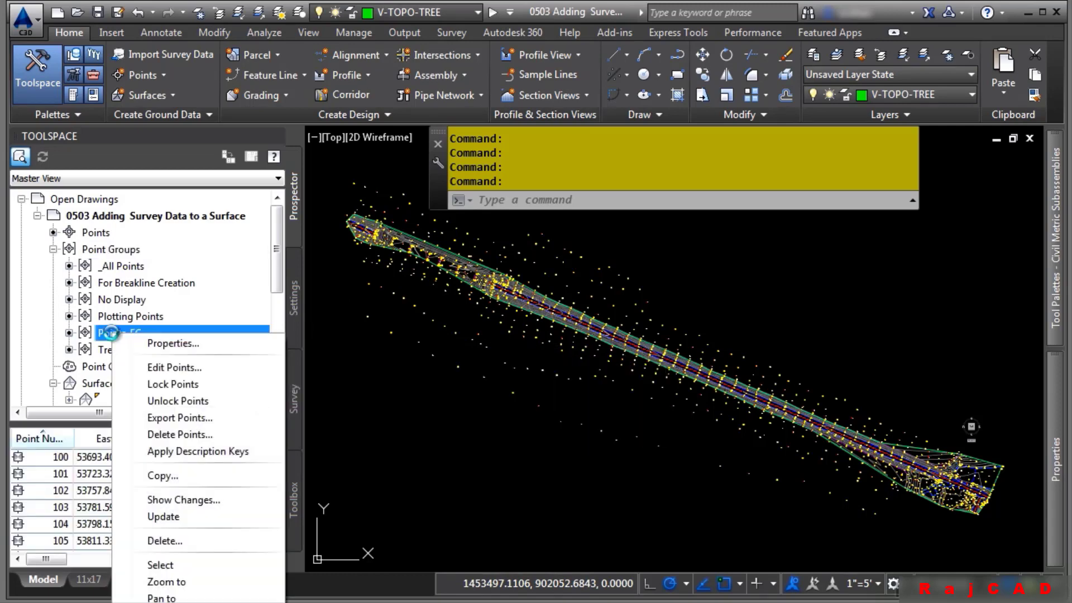
{"action": "left_click", "coordinate": [175, 343]}
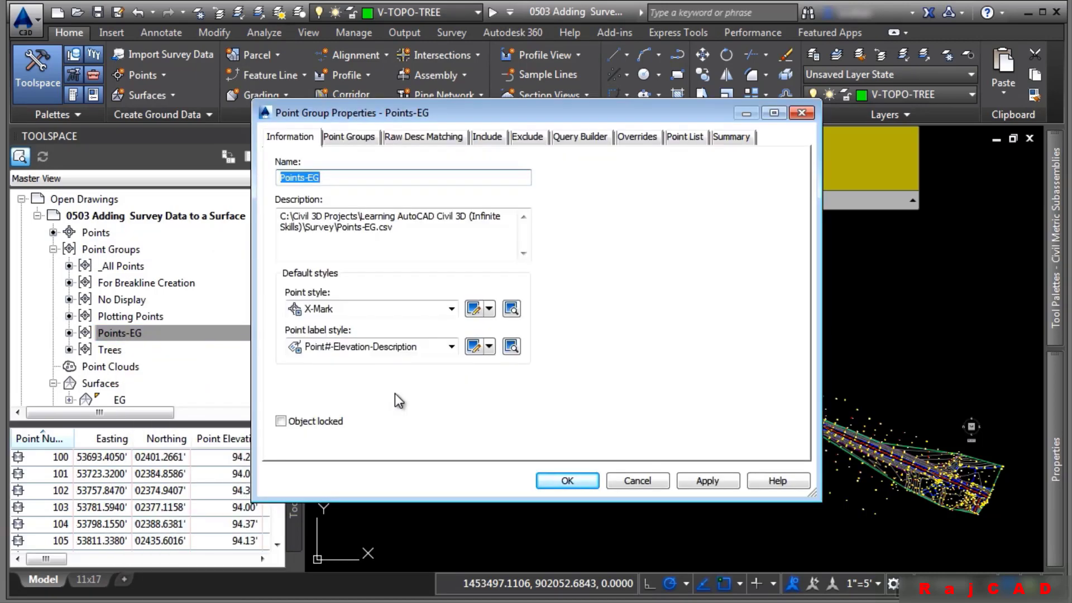
{"action": "left_click", "coordinate": [498, 139]}
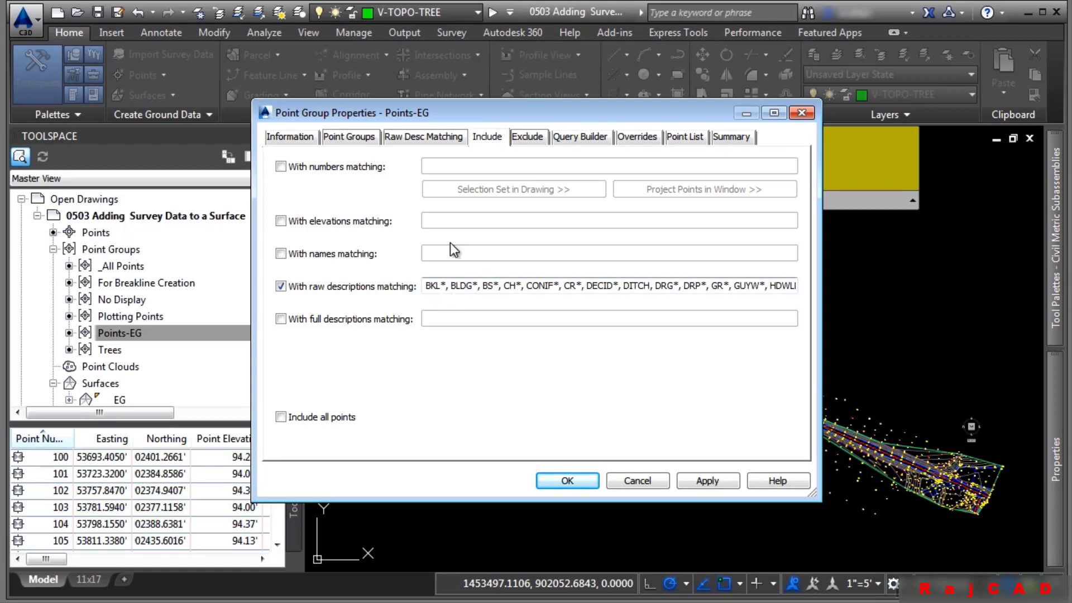
{"action": "left_click", "coordinate": [448, 139]}
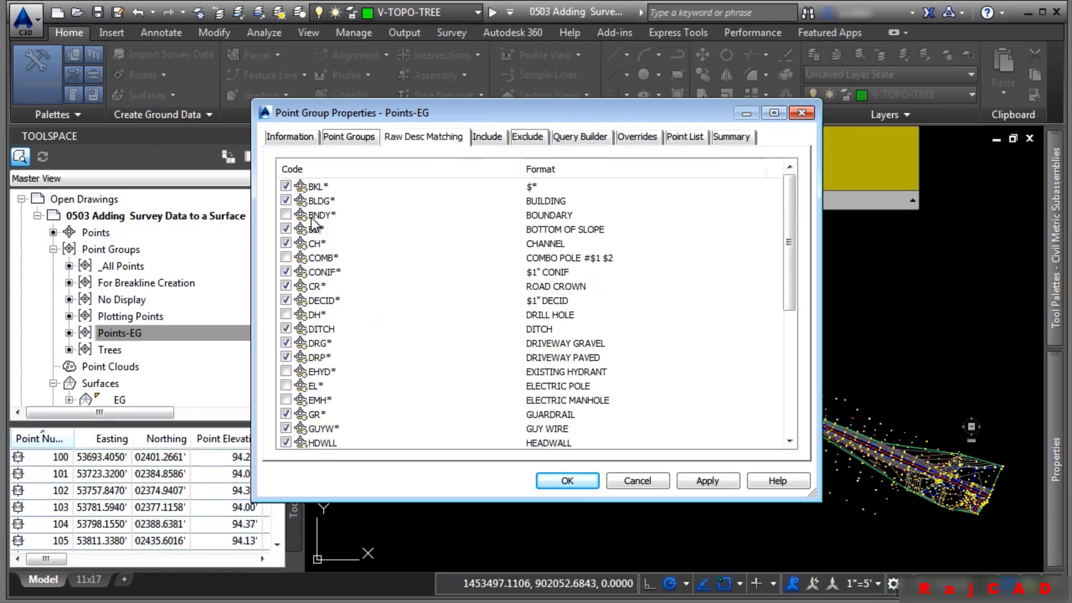
{"action": "left_click", "coordinate": [570, 481]}
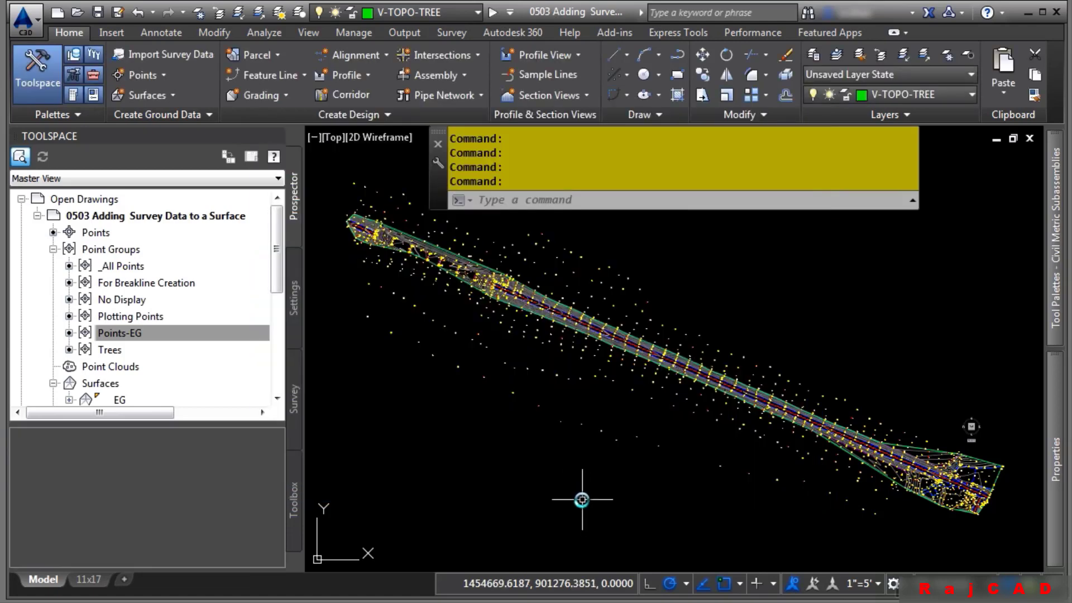
- Add the Points-EG point group to the EG surface definition
{"action": "left_click", "coordinate": [53, 249]}
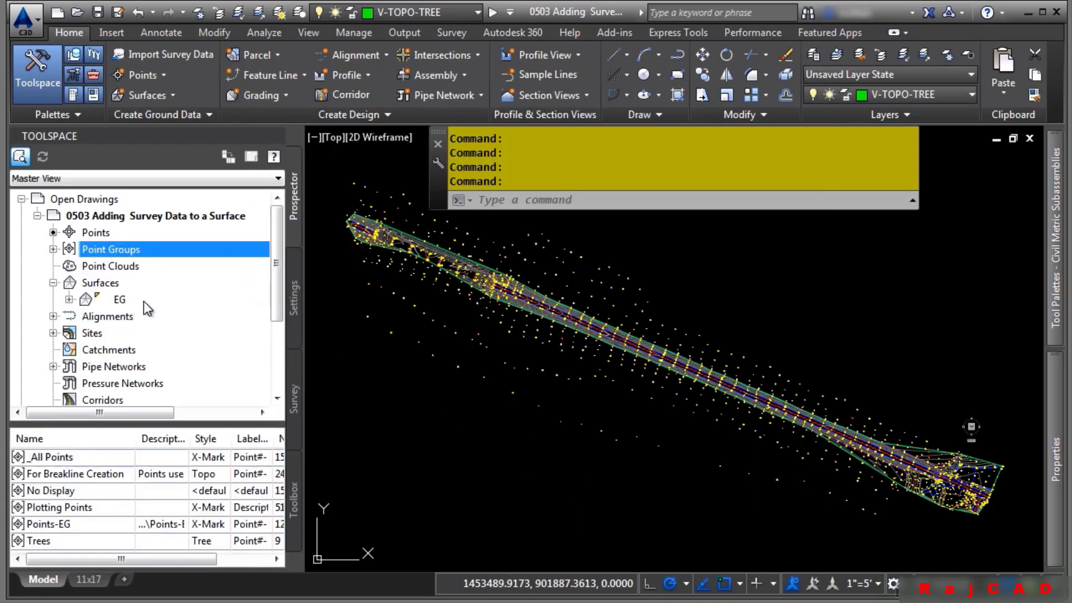
{"action": "left_click", "coordinate": [69, 299]}
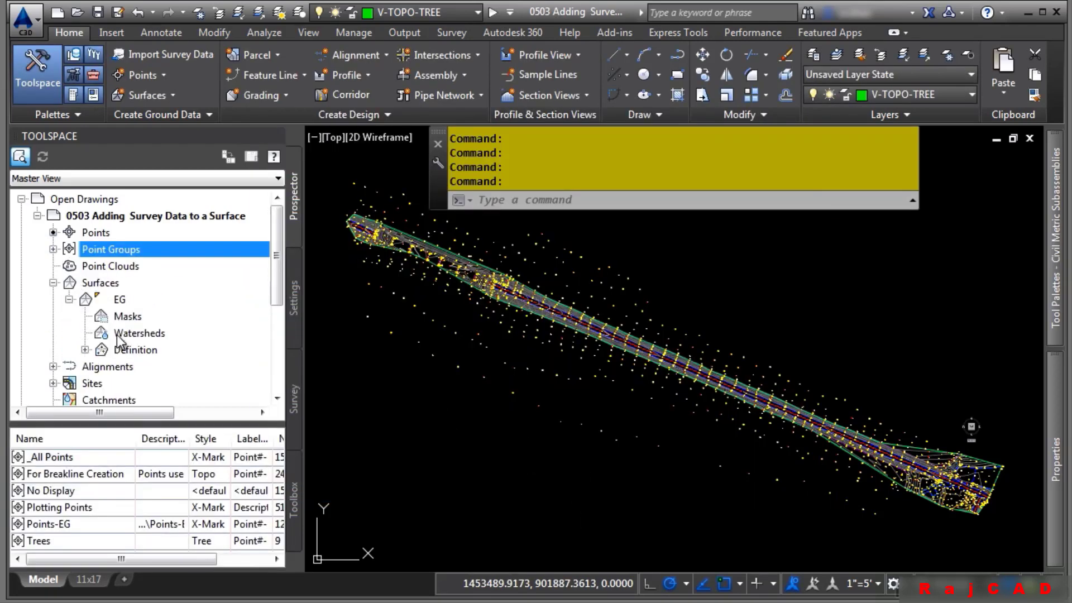
{"action": "left_click", "coordinate": [85, 349]}
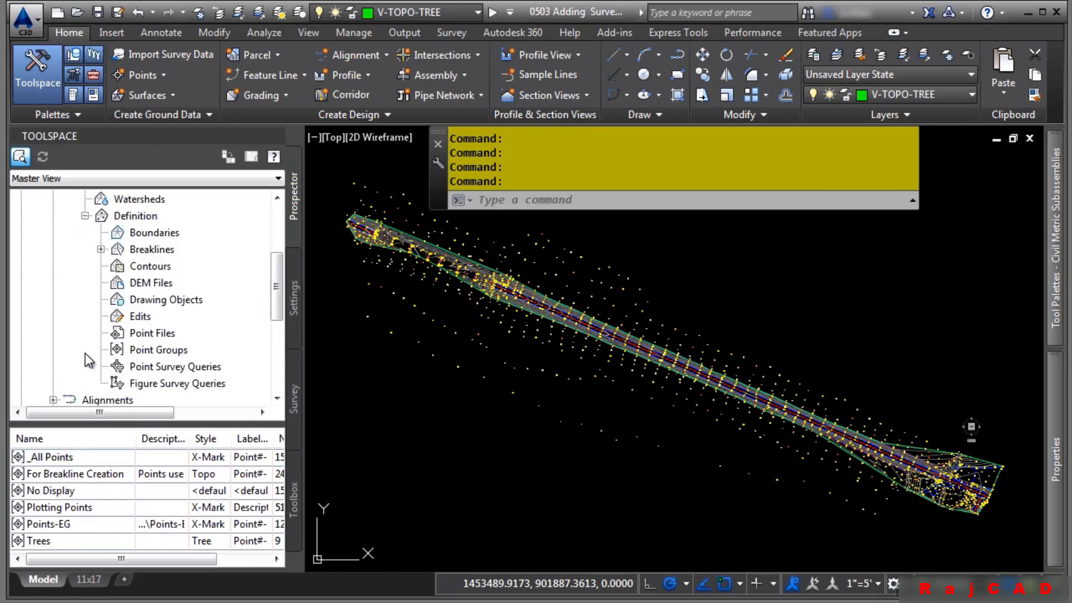
{"action": "right_click", "coordinate": [143, 352]}
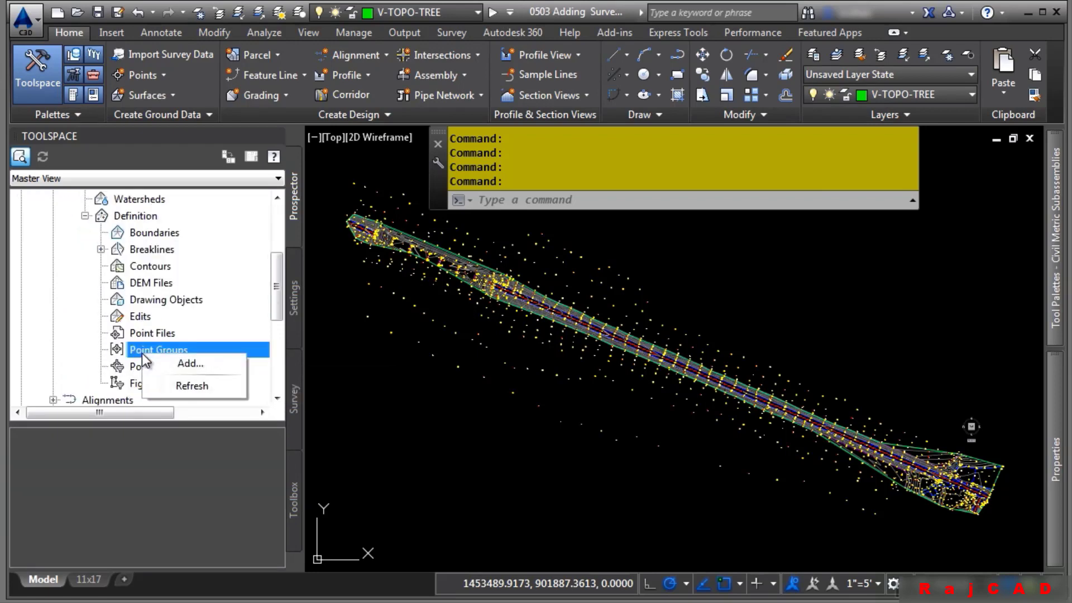
{"action": "left_click", "coordinate": [187, 363]}
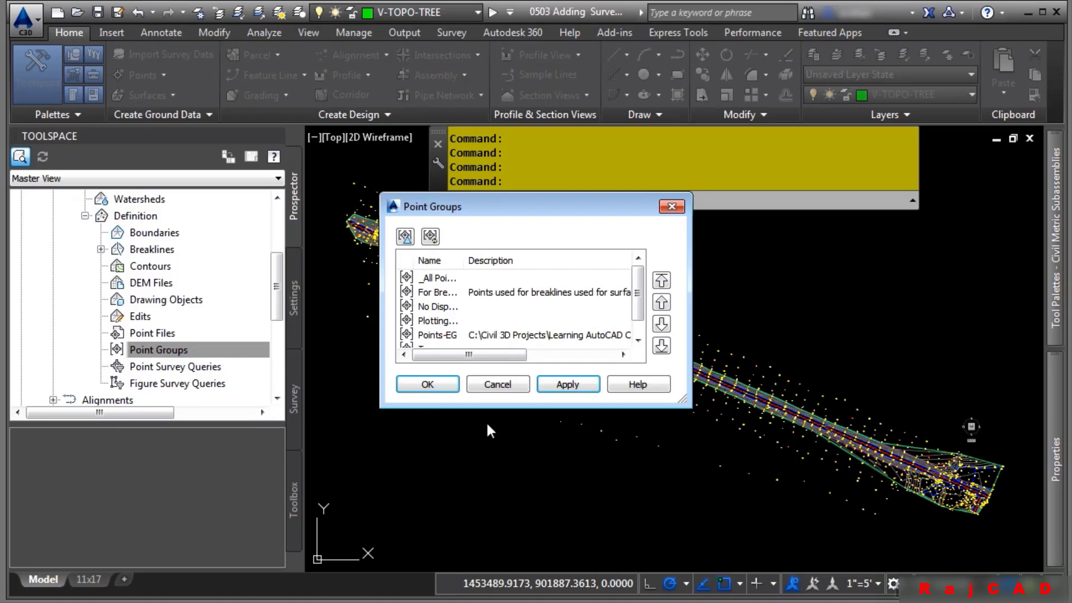
{"action": "left_click", "coordinate": [442, 335]}
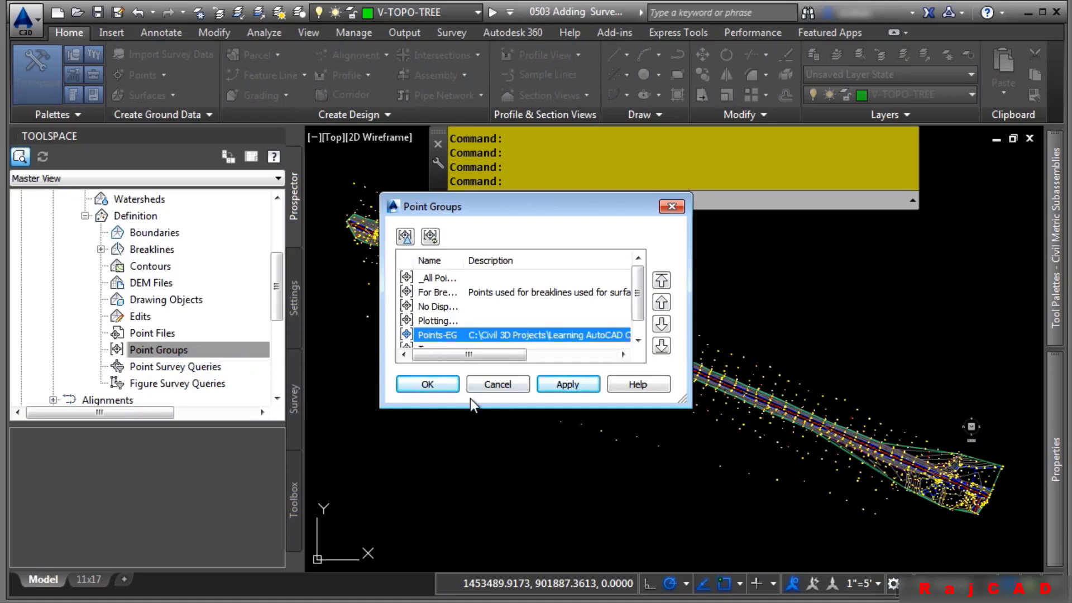
{"action": "left_click", "coordinate": [428, 385]}
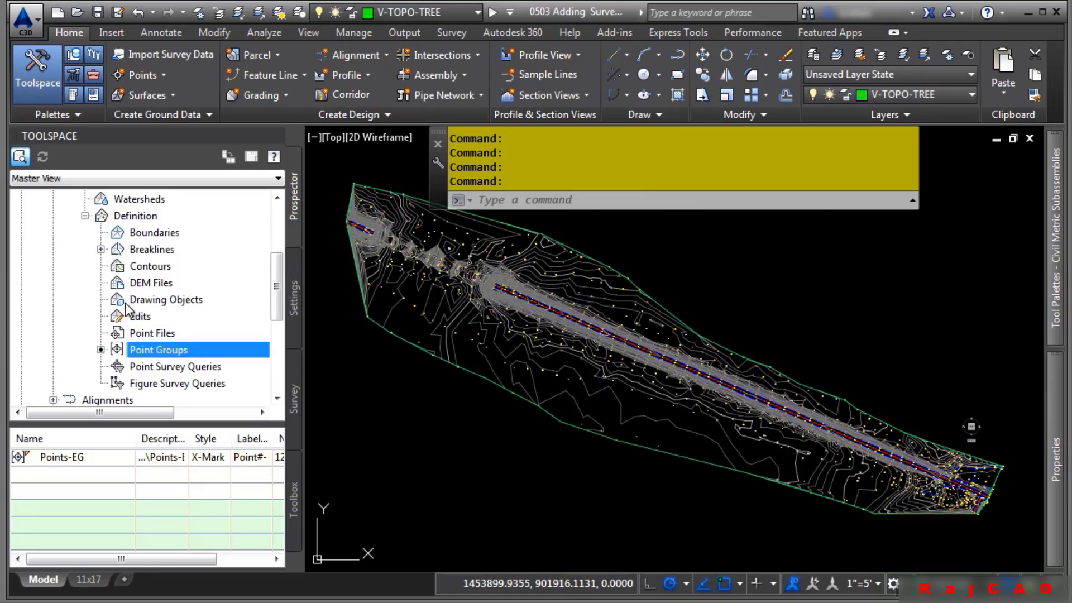
- Turn on automatic rebuilding for the EG surface
{"action": "scroll", "coordinate": [128, 309], "scroll_direction": "up", "scroll_amount": 2}
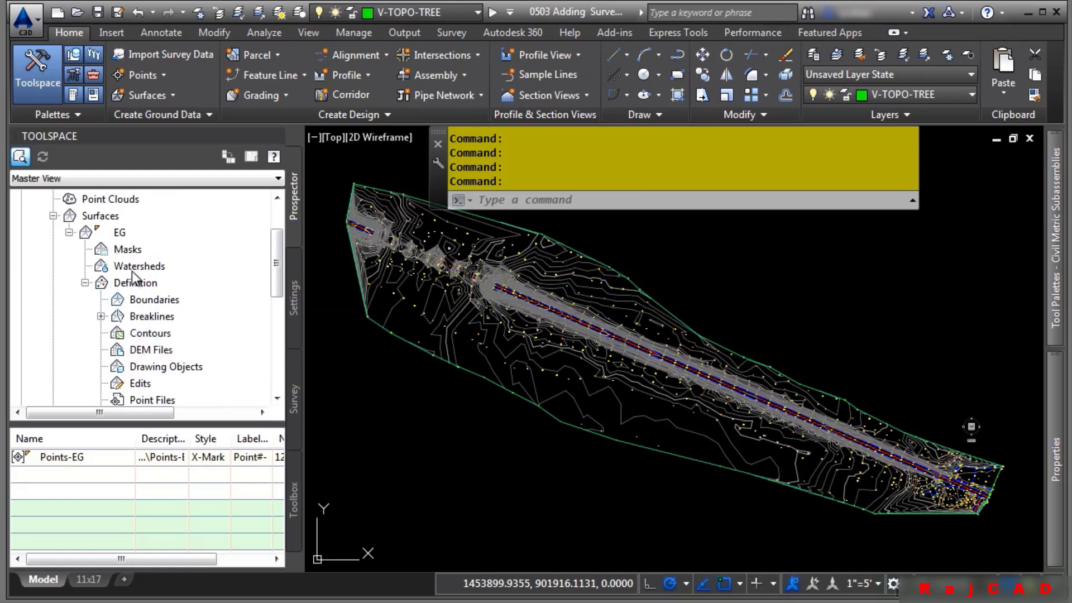
{"action": "right_click", "coordinate": [128, 233]}
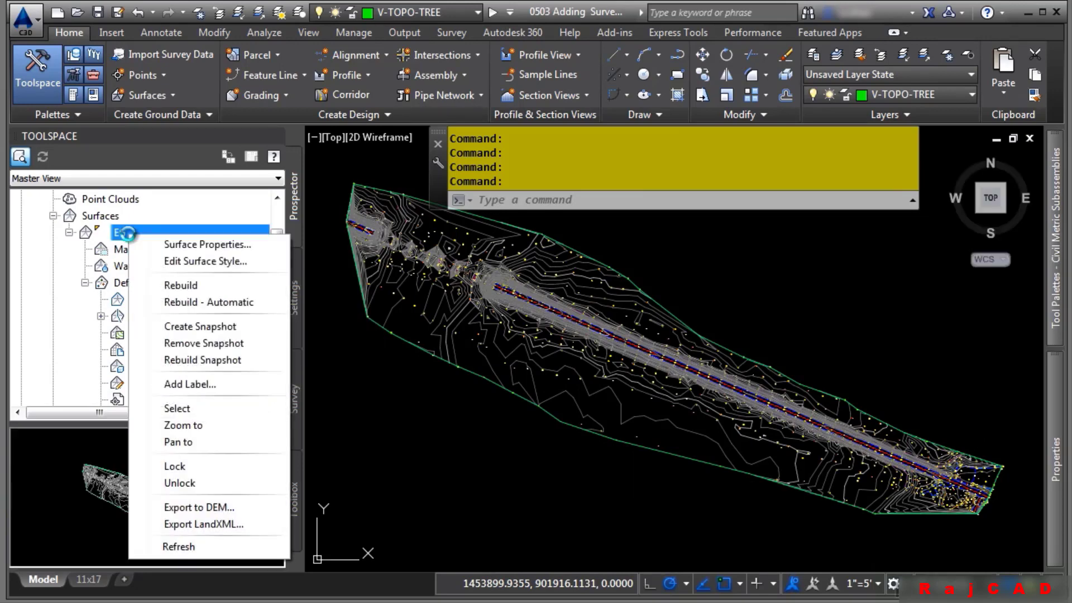
{"action": "left_click", "coordinate": [219, 303]}
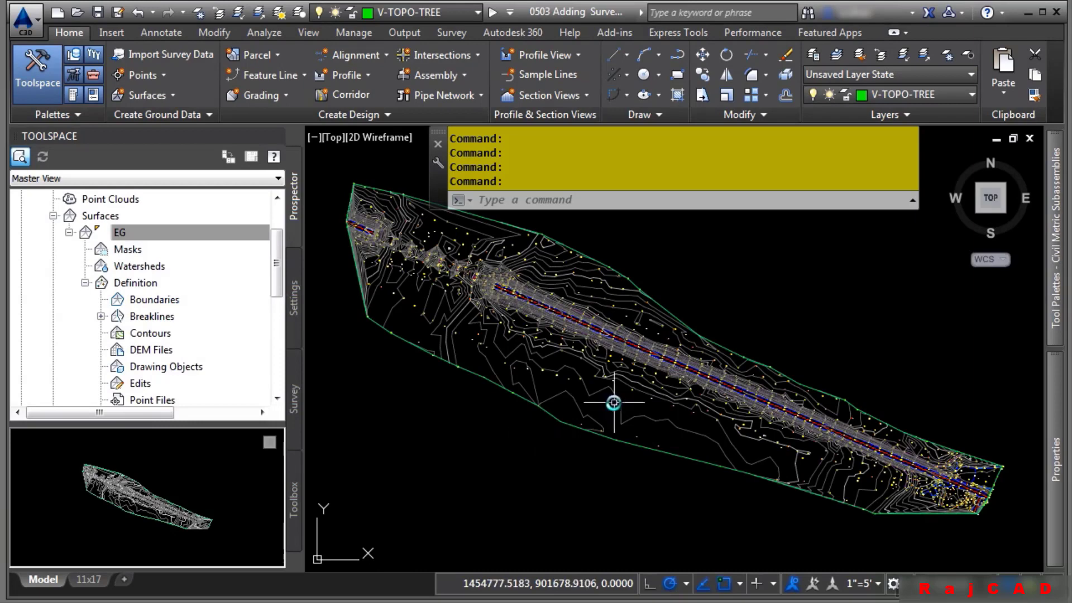
- Examine the EG surface in 3D in the Object Viewer, comparing the 3dWireframe and Shaded visual styles
{"action": "left_click", "coordinate": [617, 393]}
{"action": "left_click", "coordinate": [595, 401]}
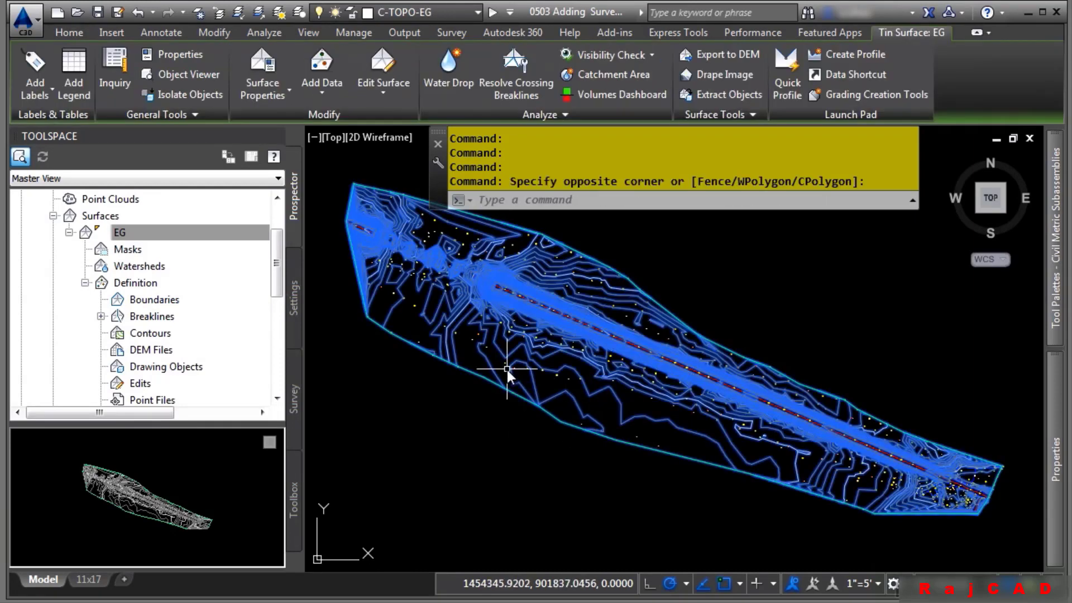
{"action": "left_click", "coordinate": [177, 74]}
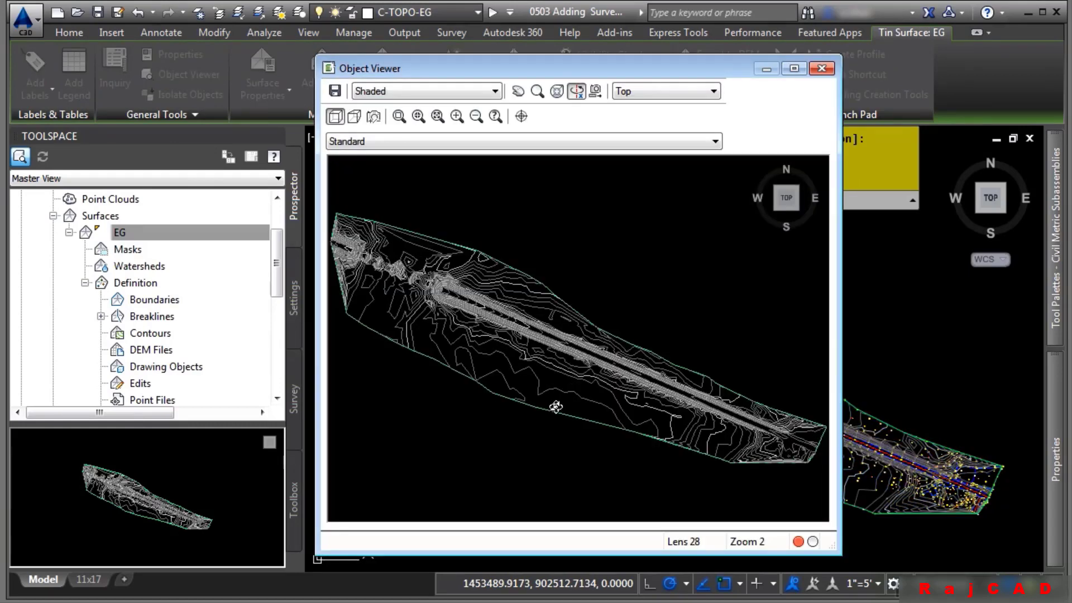
{"action": "mouse_move", "coordinate": [556, 407]}
{"action": "left_mouse_down"}
{"action": "mouse_move", "coordinate": [545, 354]}
{"action": "mouse_move", "coordinate": [548, 337]}
{"action": "mouse_move", "coordinate": [565, 330]}
{"action": "mouse_move", "coordinate": [527, 326]}
{"action": "left_mouse_up"}
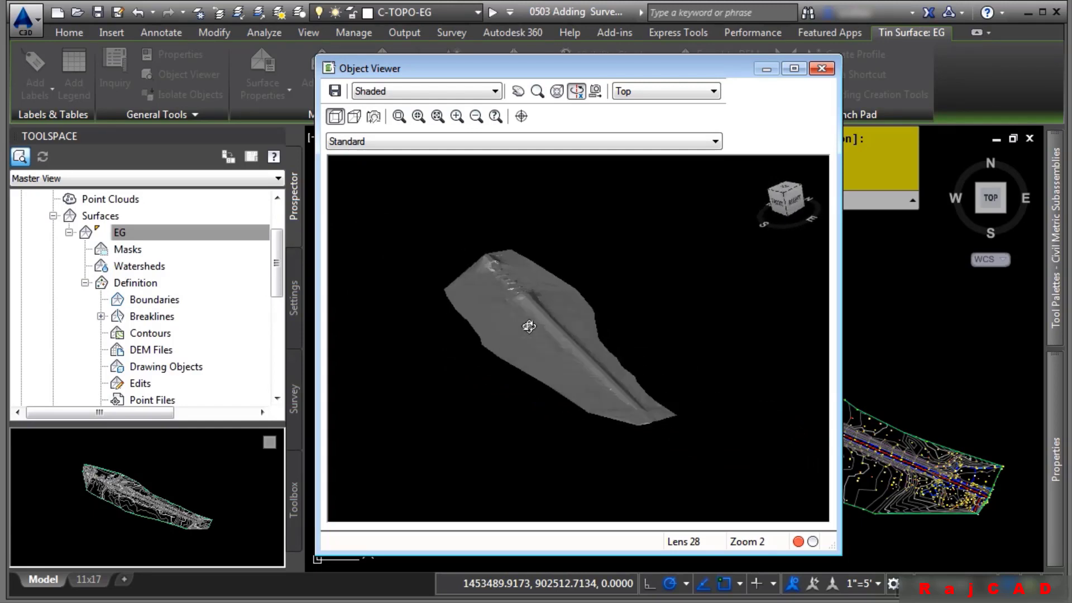
{"action": "left_click", "coordinate": [435, 91]}
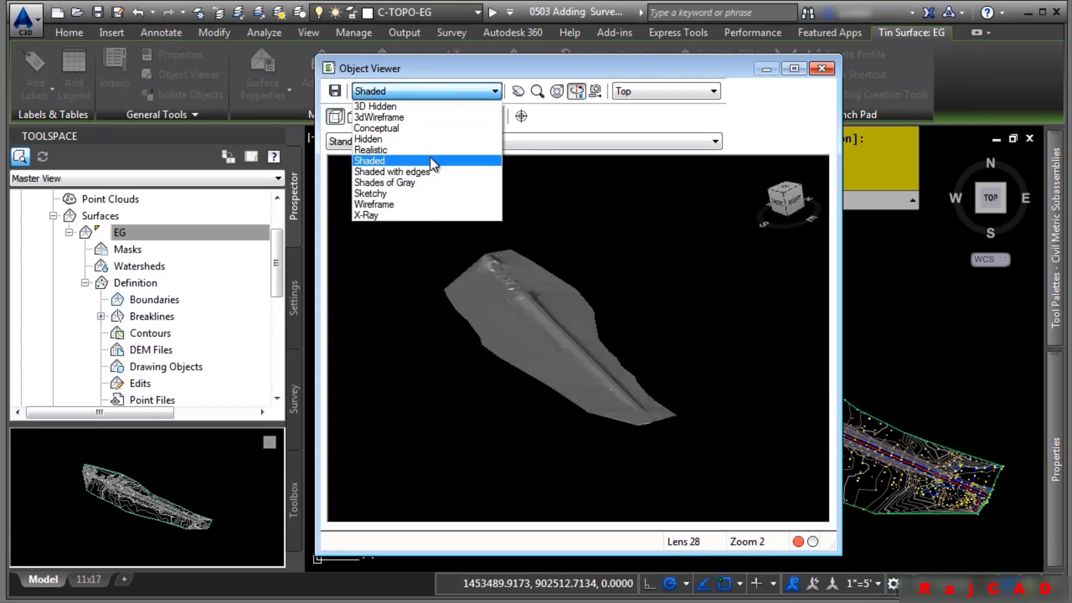
{"action": "left_click", "coordinate": [433, 120]}
{"action": "left_click", "coordinate": [453, 96]}
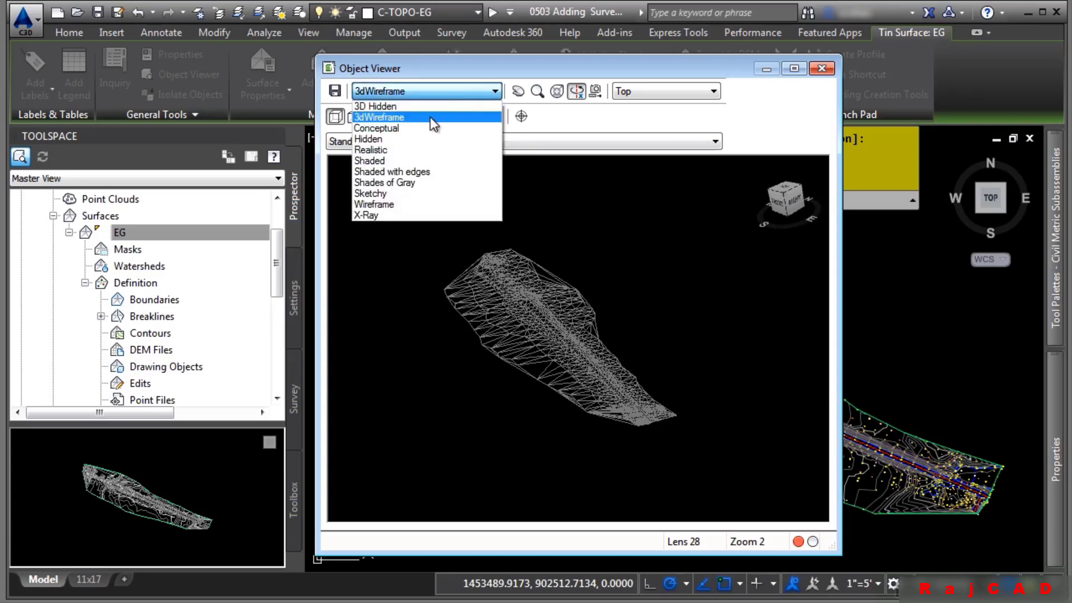
{"action": "left_click", "coordinate": [391, 157]}
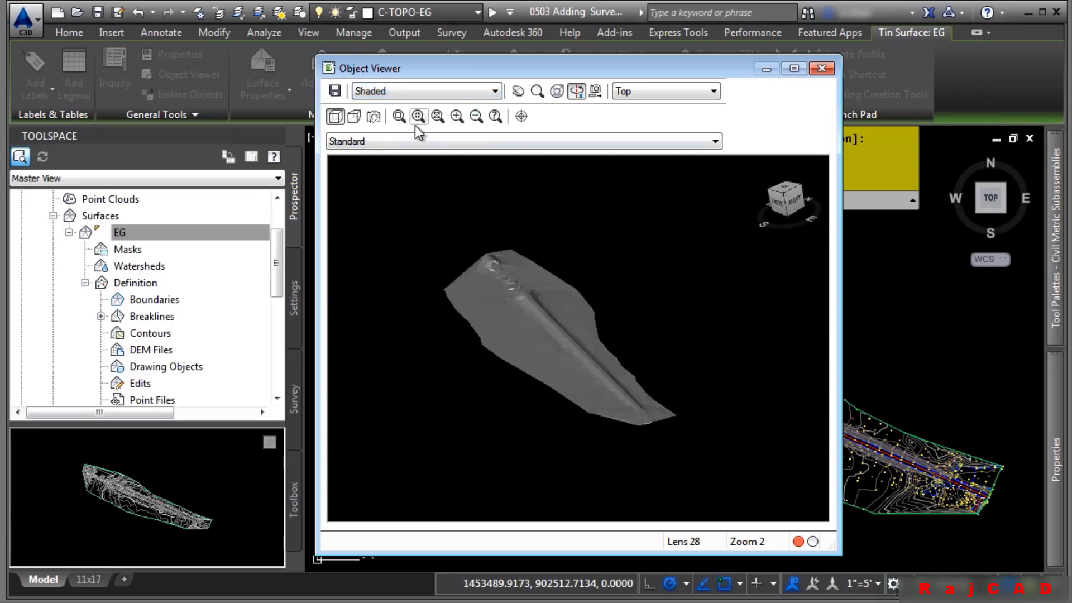
- Inspect the shaded EG surface close up along the road corridor, then close the Object Viewer
{"action": "left_click", "coordinate": [400, 120]}
{"action": "left_click_drag", "start_coordinate": [494, 294], "coordinate": [573, 376]}
{"action": "mouse_move", "coordinate": [622, 449]}
{"action": "left_mouse_down"}
{"action": "mouse_move", "coordinate": [684, 467]}
{"action": "mouse_move", "coordinate": [656, 510]}
{"action": "mouse_move", "coordinate": [508, 374]}
{"action": "mouse_move", "coordinate": [646, 398]}
{"action": "mouse_move", "coordinate": [491, 393]}
{"action": "mouse_move", "coordinate": [673, 378]}
{"action": "mouse_move", "coordinate": [512, 313]}
{"action": "left_mouse_up"}
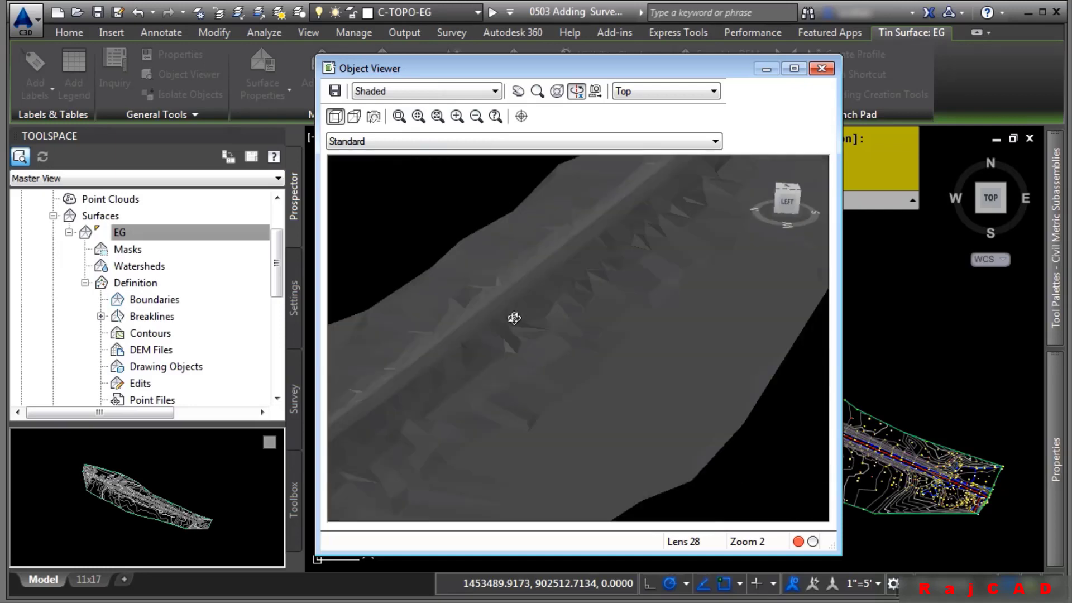
{"action": "key", "text": "Escape"}
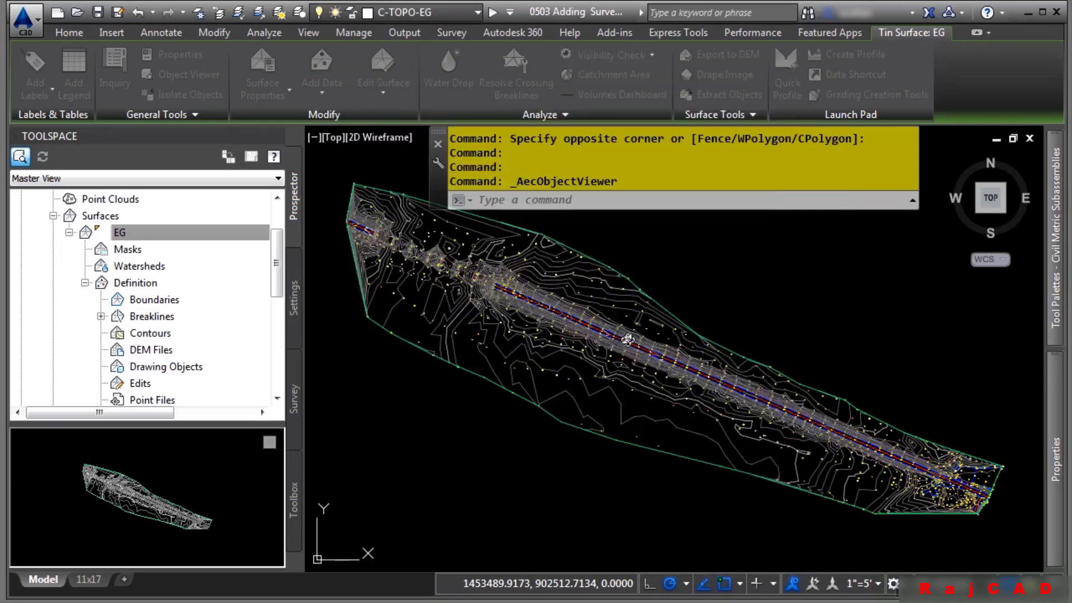
{"action": "key", "text": "Escape"}
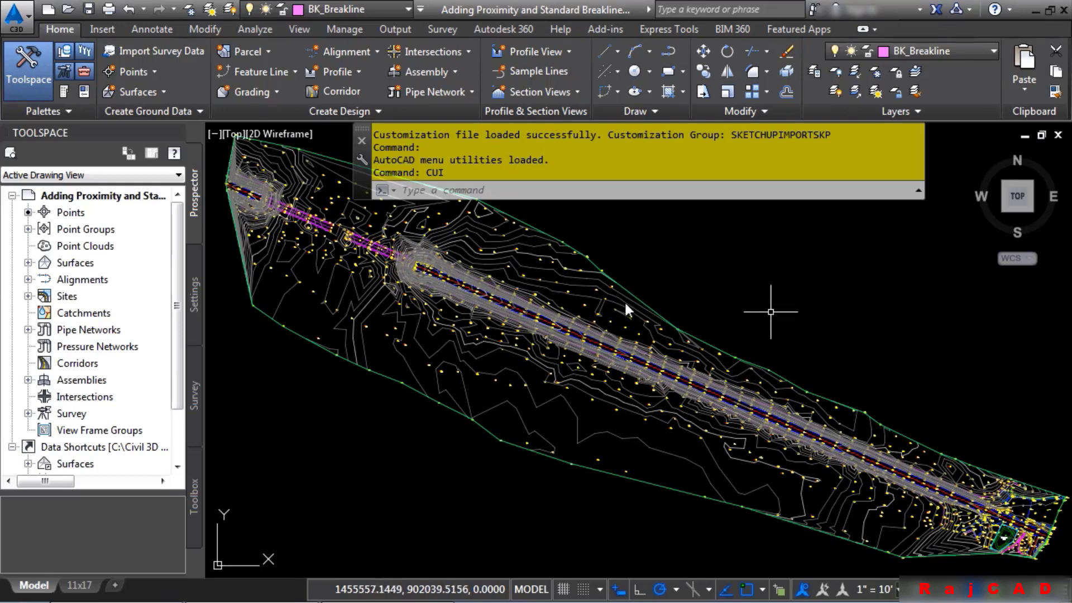
- Set the EG surface in the proximity and standard breaklines drawing to rebuild automatically
{"action": "left_click", "coordinate": [28, 263]}
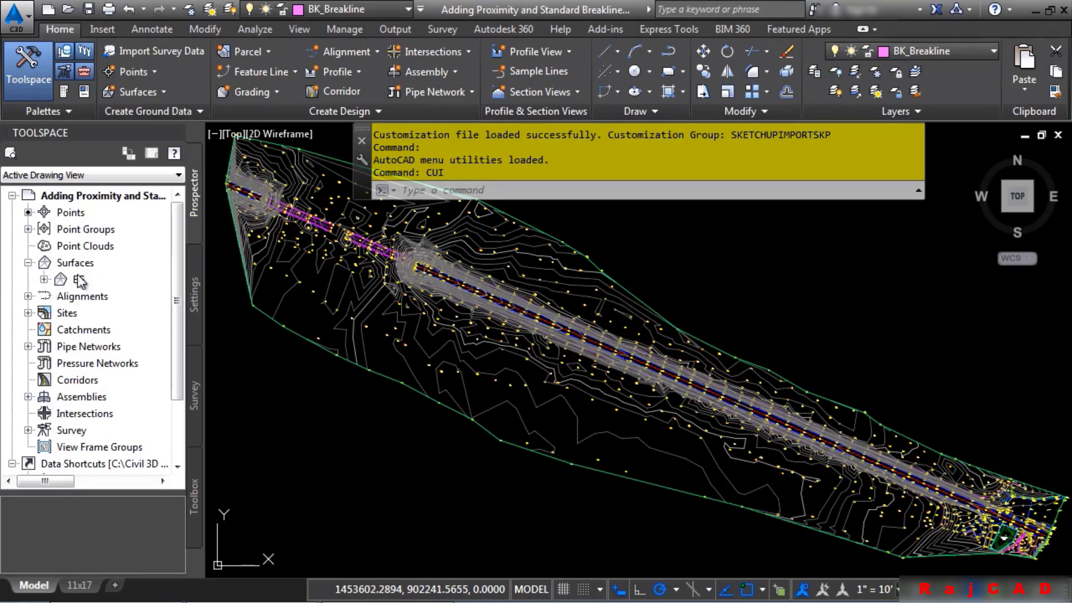
{"action": "right_click", "coordinate": [78, 279]}
{"action": "left_click", "coordinate": [137, 323]}
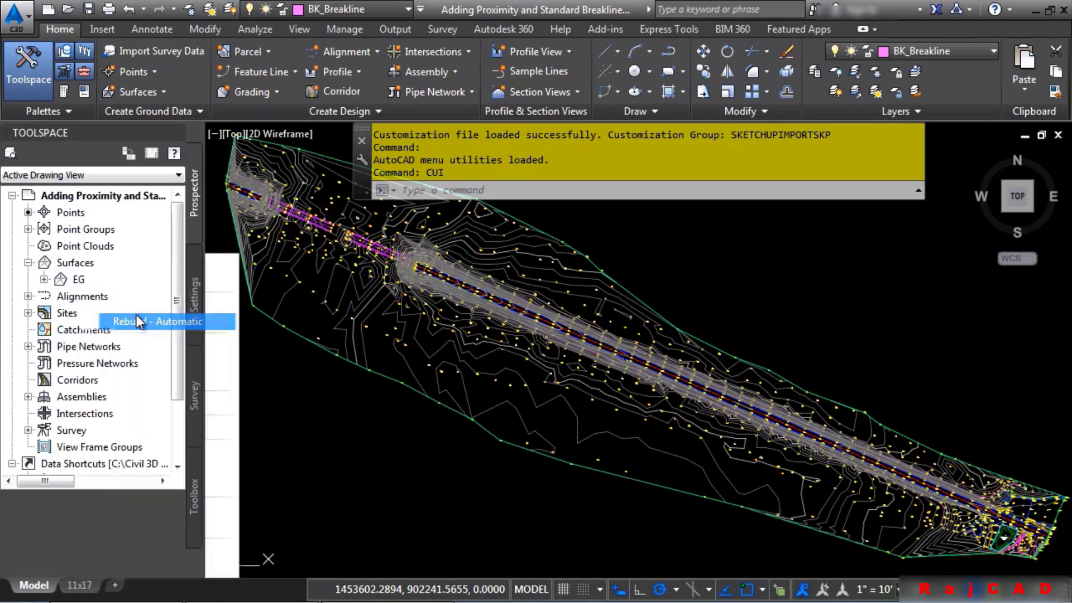
- Examine the BK_Breakline polyline that runs through points 805, 806 and 807 beside the gravel driveway
{"action": "scroll", "coordinate": [859, 498], "scroll_direction": "up", "scroll_amount": 5}
{"action": "middle_click_drag", "start_coordinate": [939, 507], "coordinate": [486, 257]}
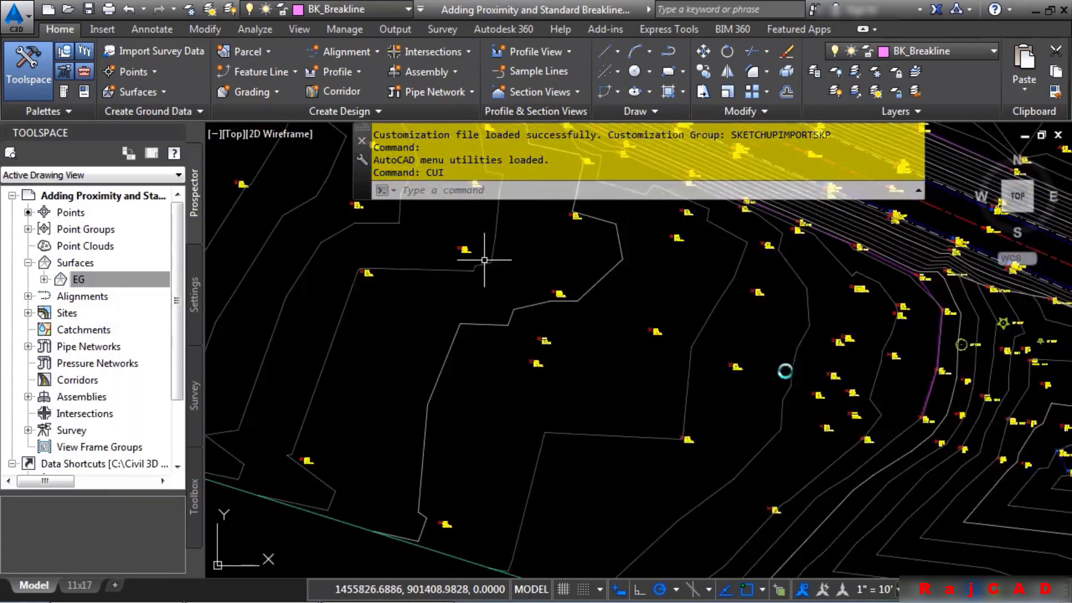
{"action": "middle_click_drag", "start_coordinate": [871, 394], "coordinate": [466, 268]}
{"action": "middle_click_drag", "start_coordinate": [812, 343], "coordinate": [592, 366]}
{"action": "scroll", "coordinate": [487, 368], "scroll_direction": "up", "scroll_amount": 5}
{"action": "scroll", "coordinate": [491, 382], "scroll_direction": "up", "scroll_amount": 5}
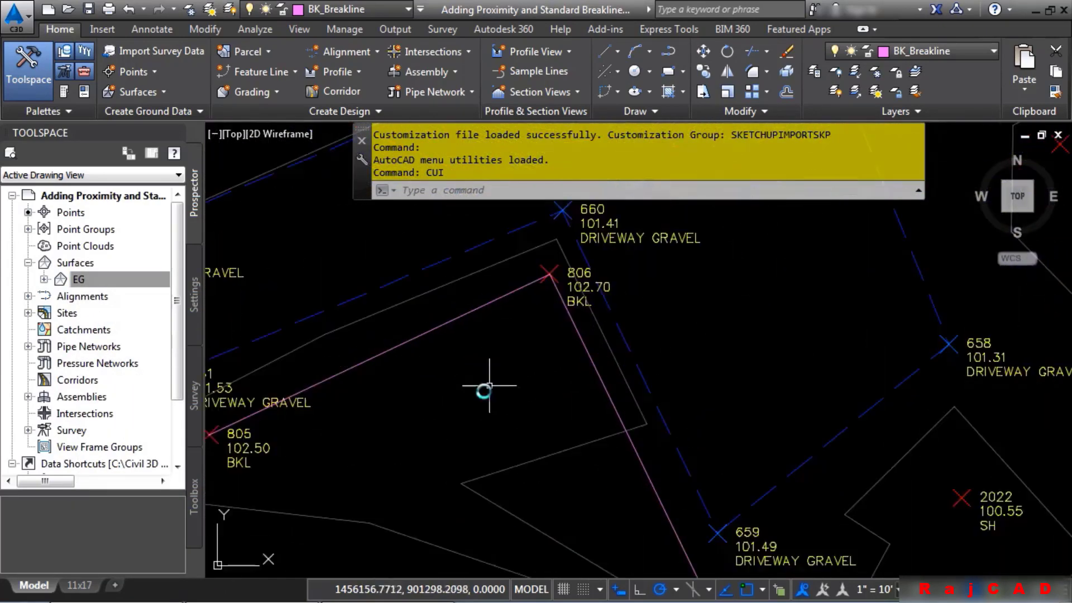
{"action": "middle_click_drag", "start_coordinate": [486, 390], "coordinate": [633, 311]}
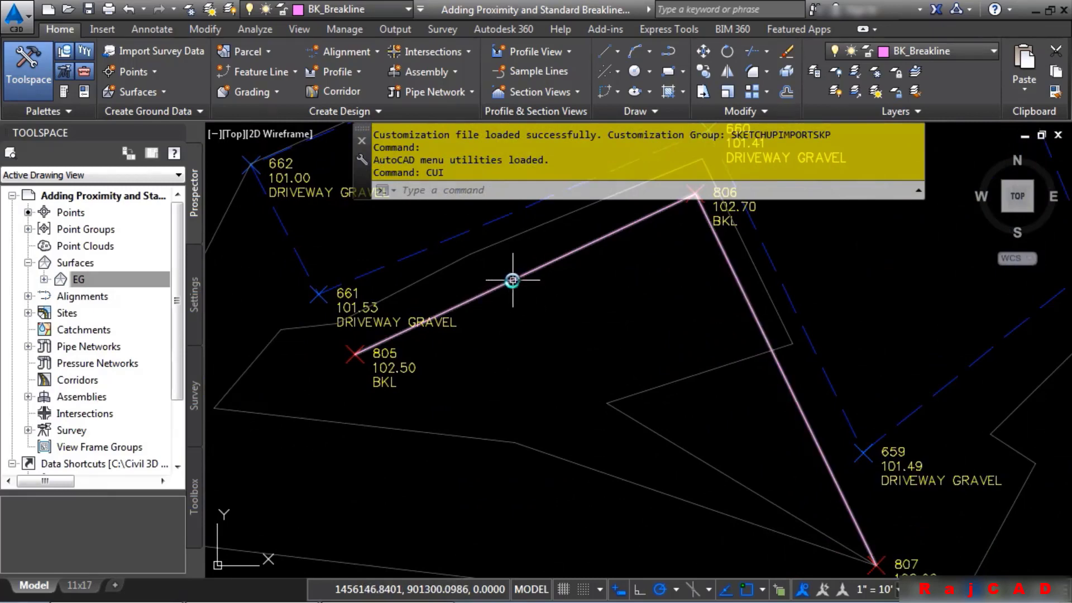
{"action": "mouse_move", "coordinate": [511, 281]}
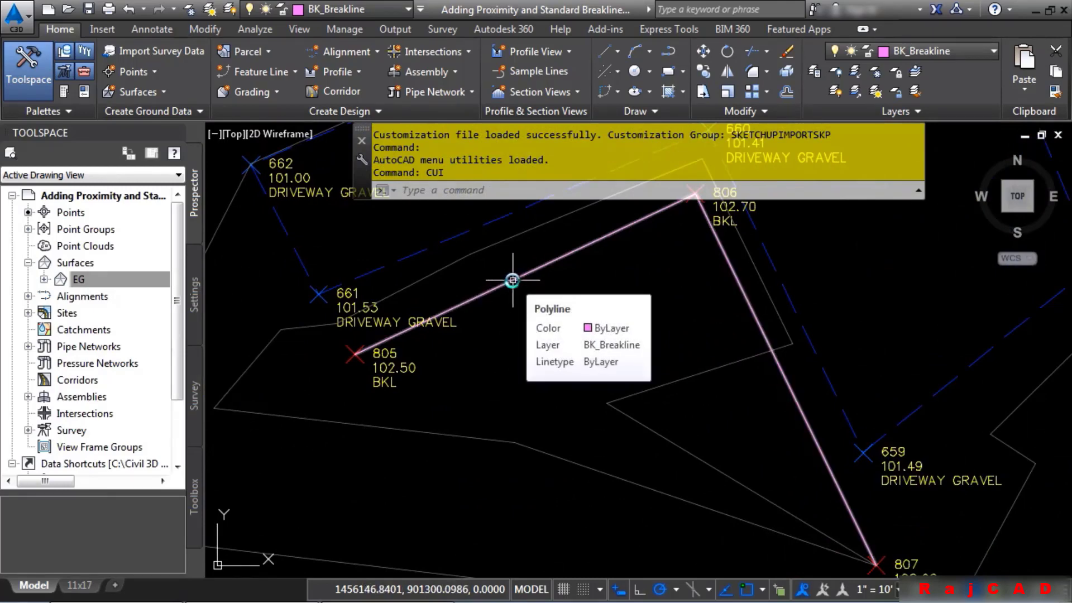
- Add a proximity breakline described as Misc Breakline to the EG surface from the polyline through points 805, 806 and 807
{"action": "left_click", "coordinate": [44, 280]}
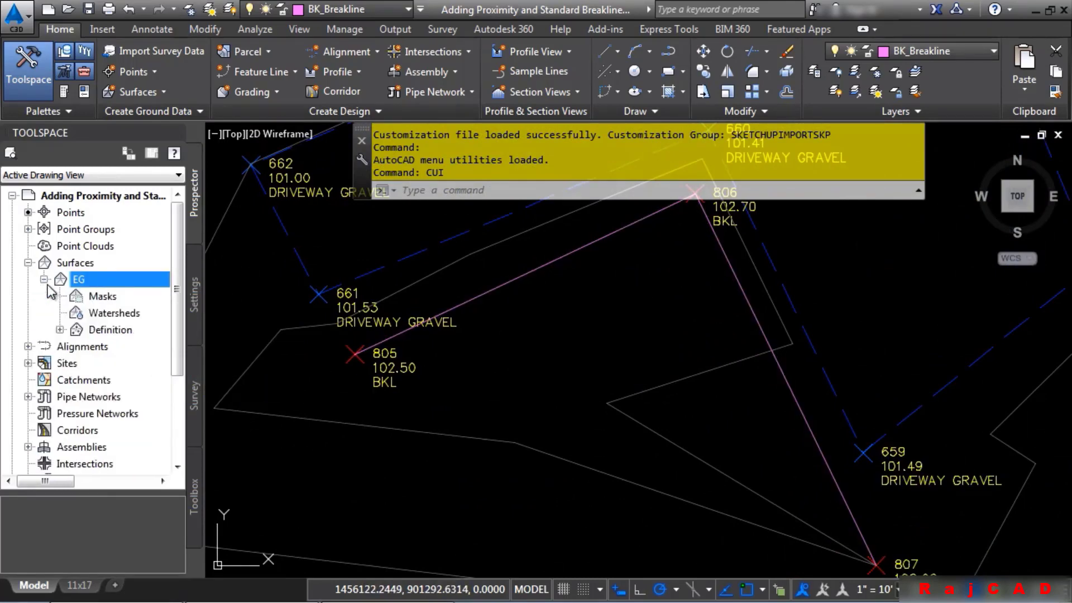
{"action": "left_click", "coordinate": [60, 330]}
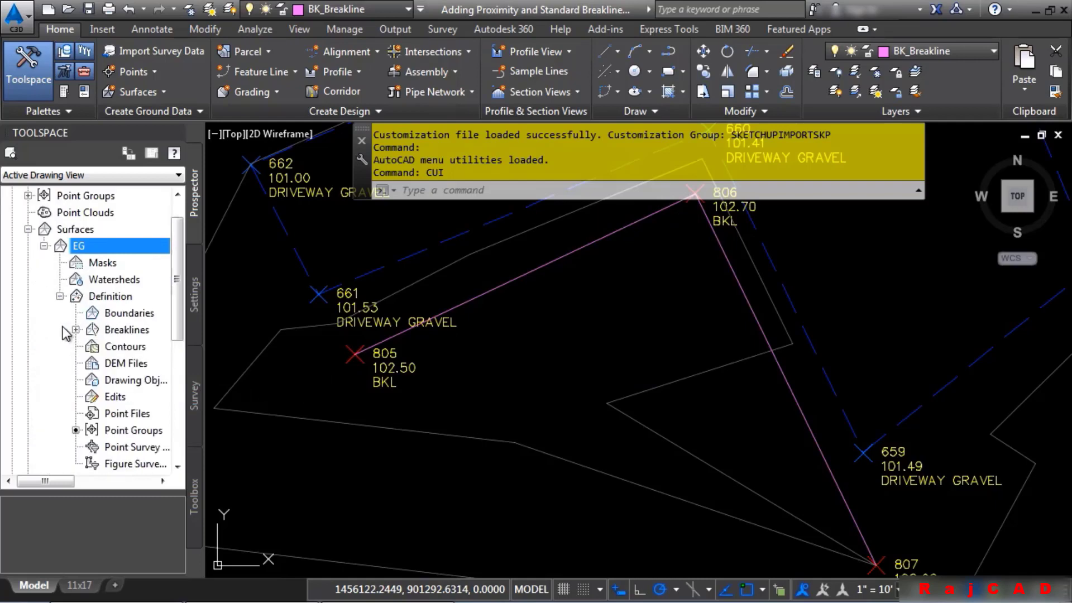
{"action": "right_click", "coordinate": [118, 330]}
{"action": "left_click", "coordinate": [204, 351]}
{"action": "type", "text": "M"}
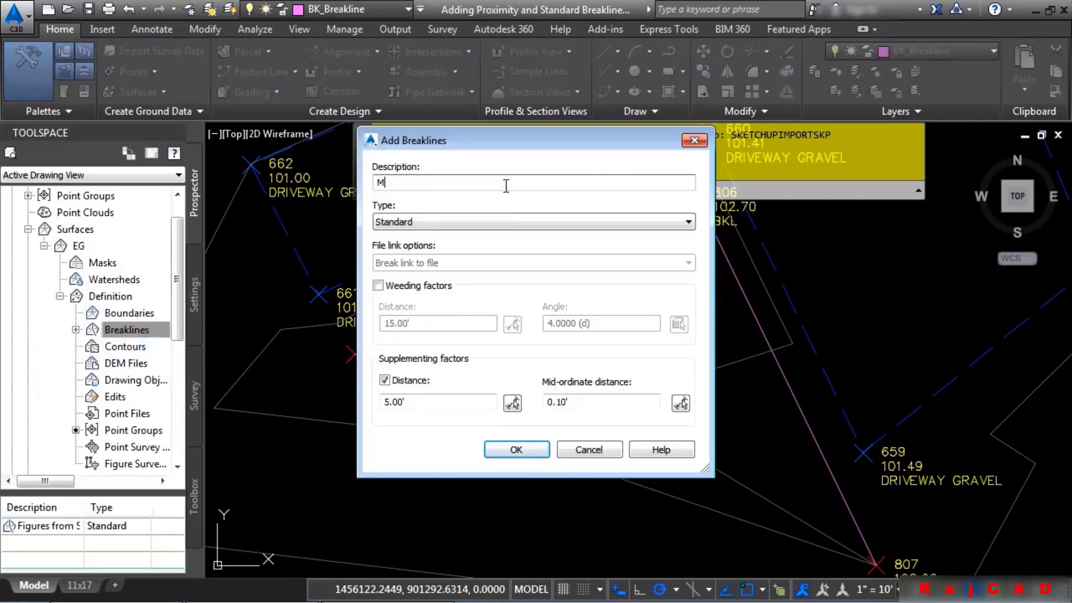
{"action": "type", "text": "isc Breakline"}
{"action": "left_click", "coordinate": [501, 218]}
{"action": "left_click", "coordinate": [453, 248]}
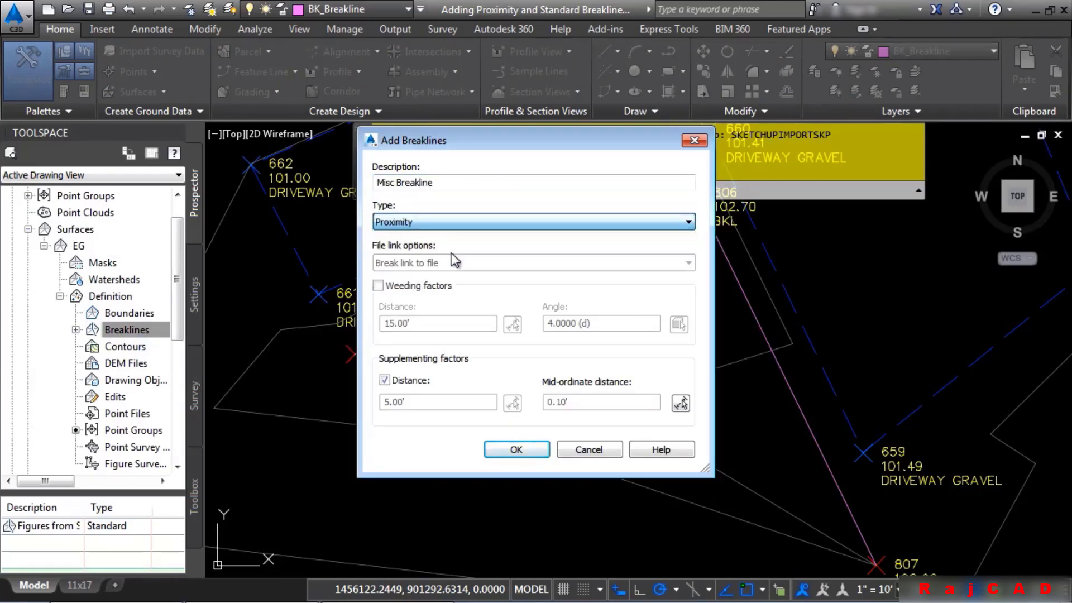
{"action": "left_click", "coordinate": [530, 450]}
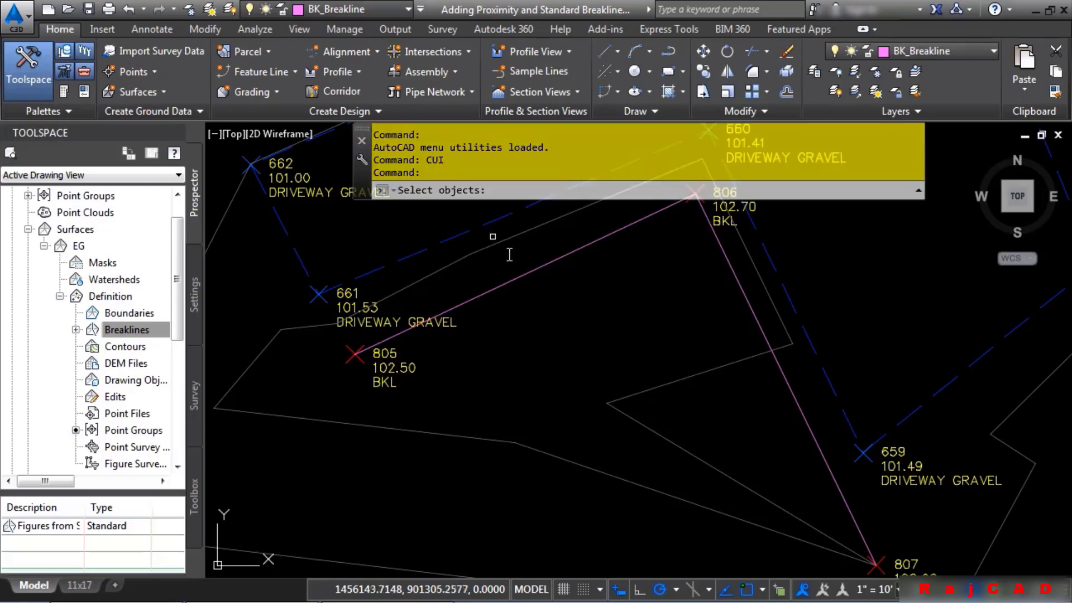
{"action": "left_click", "coordinate": [502, 286]}
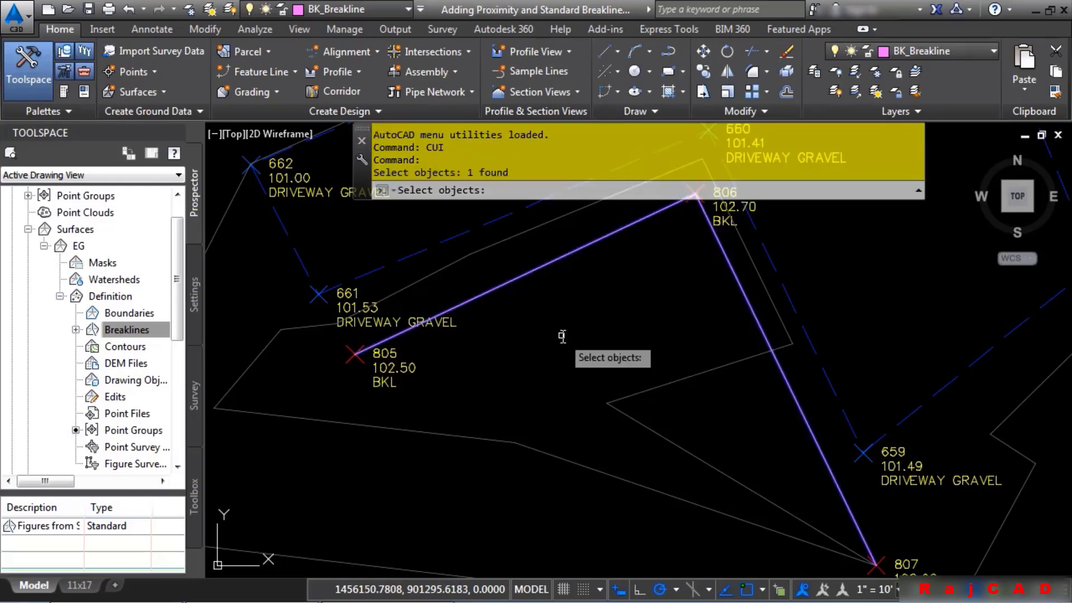
{"action": "key", "text": "Return"}
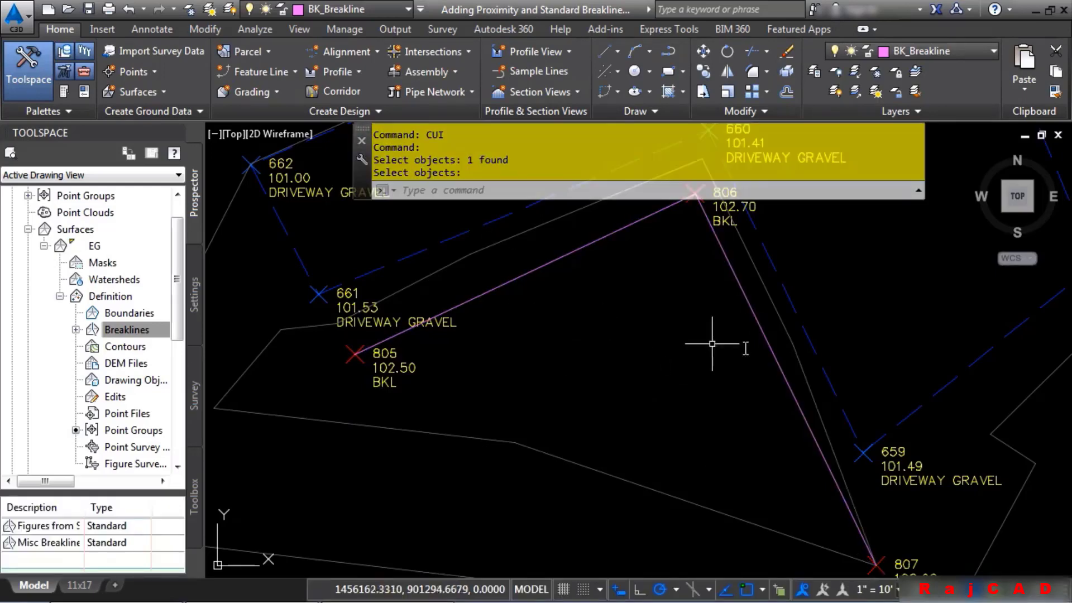
- Add a proximity breakline described as Ditch Bottom to the EG surface from the dashed ditch polyline southeast of the detention pond
{"action": "scroll", "coordinate": [664, 426], "scroll_direction": "down", "scroll_amount": 5}
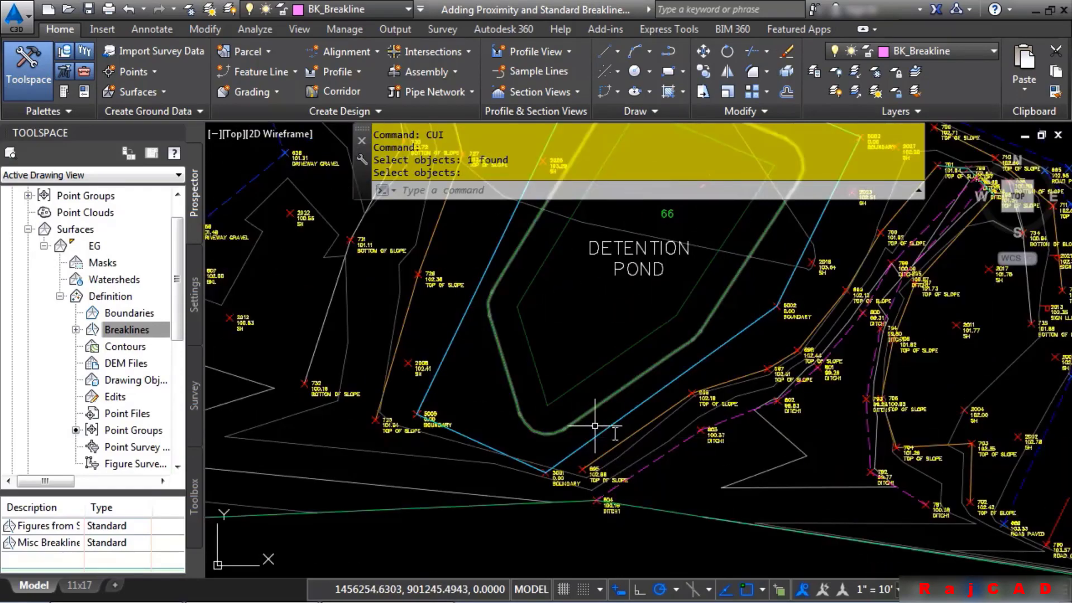
{"action": "middle_click_drag", "start_coordinate": [663, 426], "coordinate": [425, 453]}
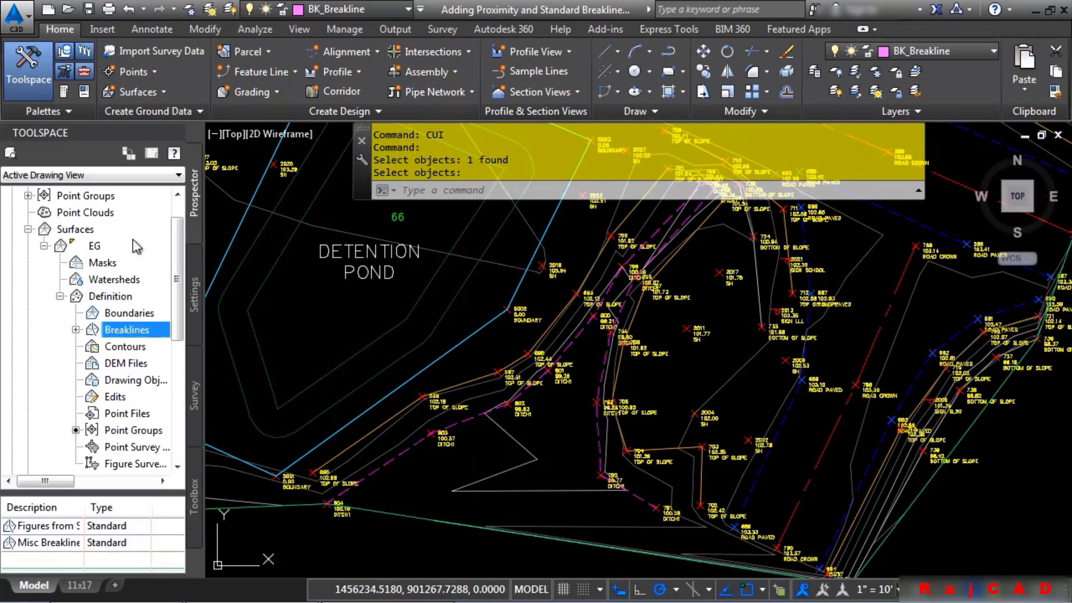
{"action": "right_click", "coordinate": [128, 341]}
{"action": "left_click", "coordinate": [165, 343]}
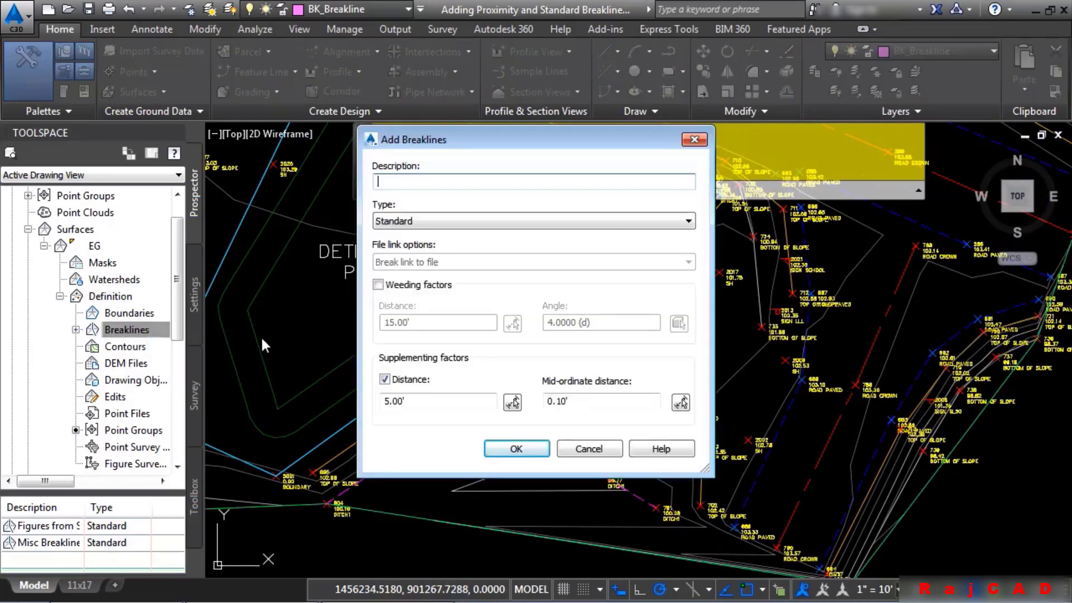
{"action": "type", "text": "Ditch Bottom"}
{"action": "left_click", "coordinate": [551, 222]}
{"action": "left_click", "coordinate": [531, 245]}
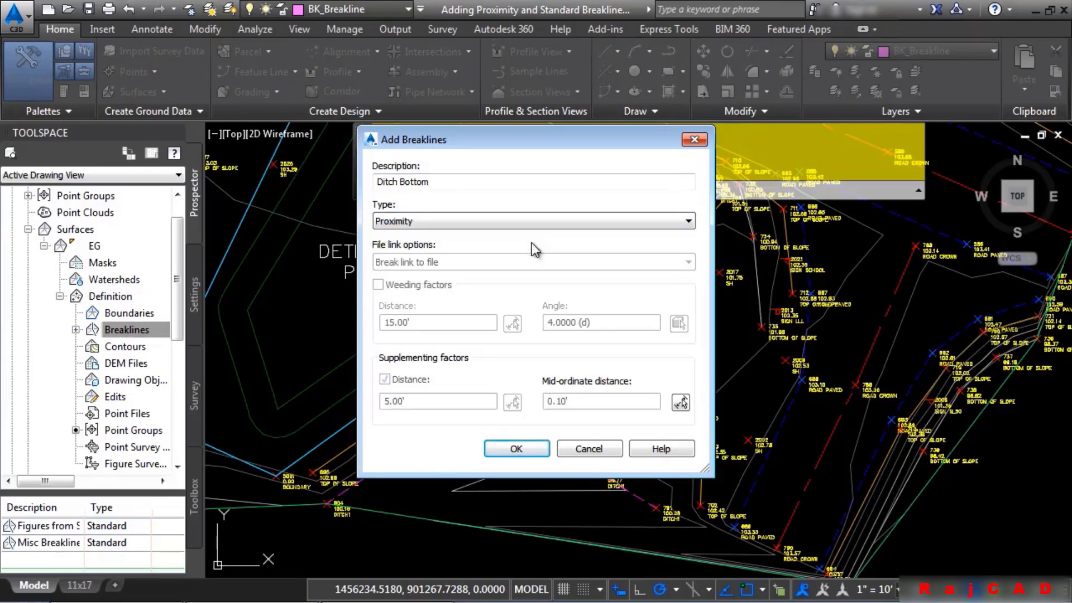
{"action": "left_click", "coordinate": [527, 448]}
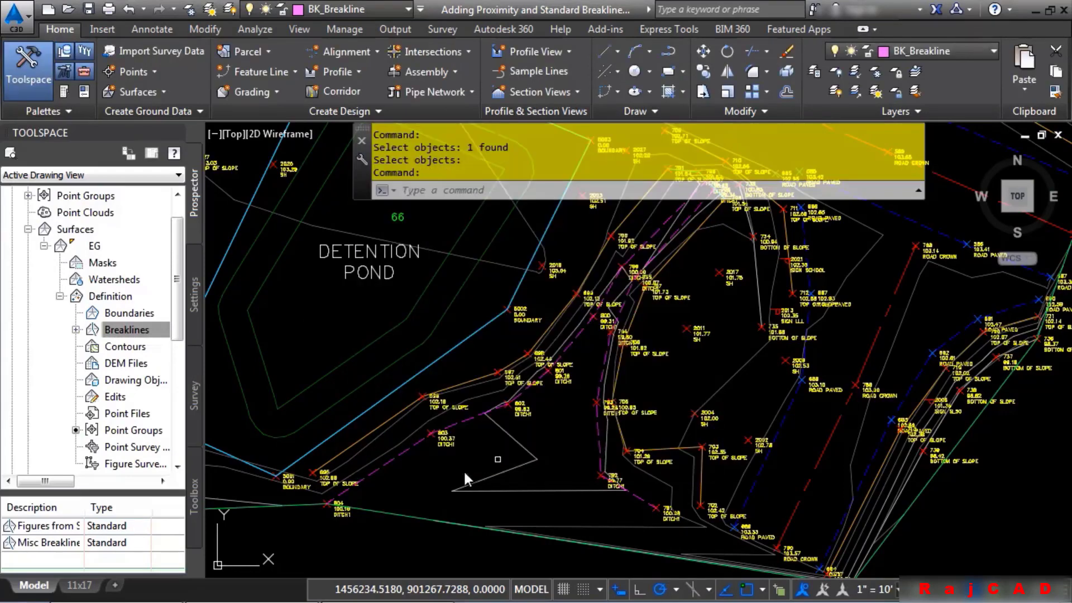
{"action": "left_click", "coordinate": [414, 443]}
{"action": "key", "text": "Return"}
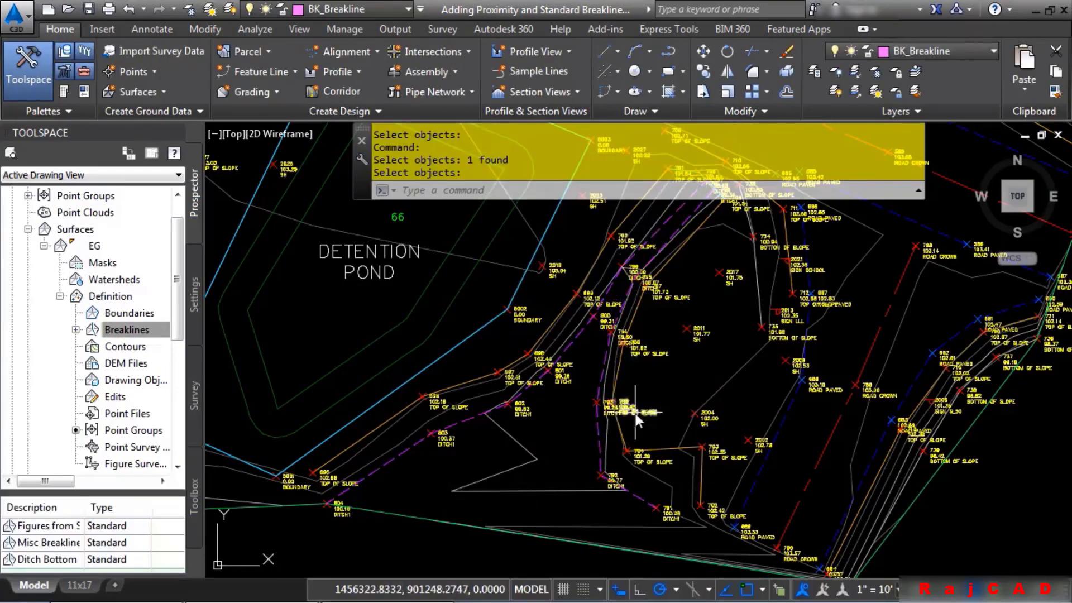
- Inspect the EG surface in 3D in the Object Viewer, then close the viewer
{"action": "scroll", "coordinate": [635, 416], "scroll_direction": "down", "scroll_amount": 2}
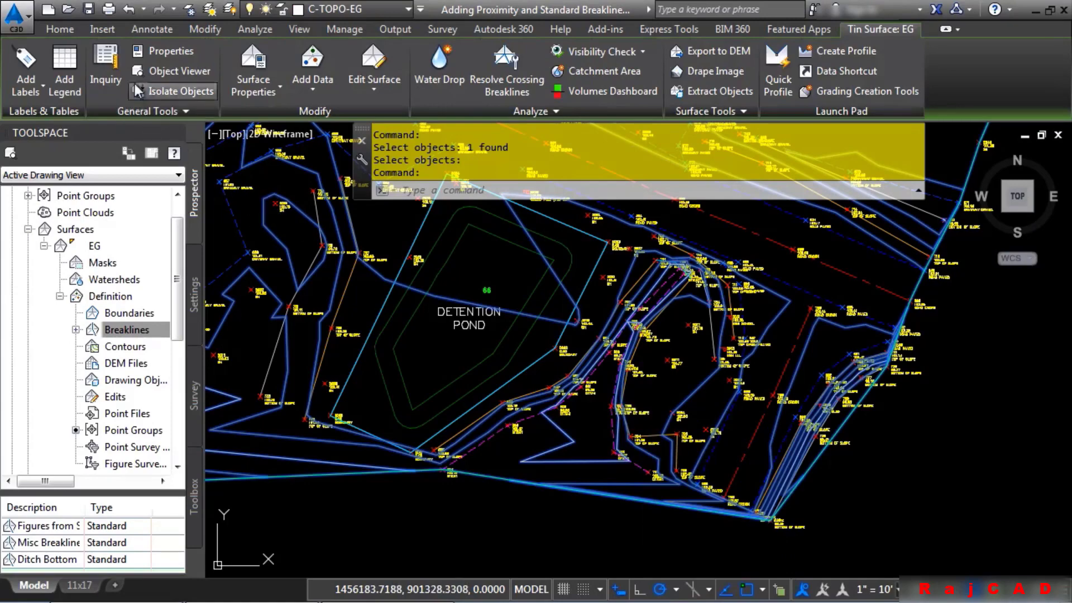
{"action": "left_click", "coordinate": [174, 74]}
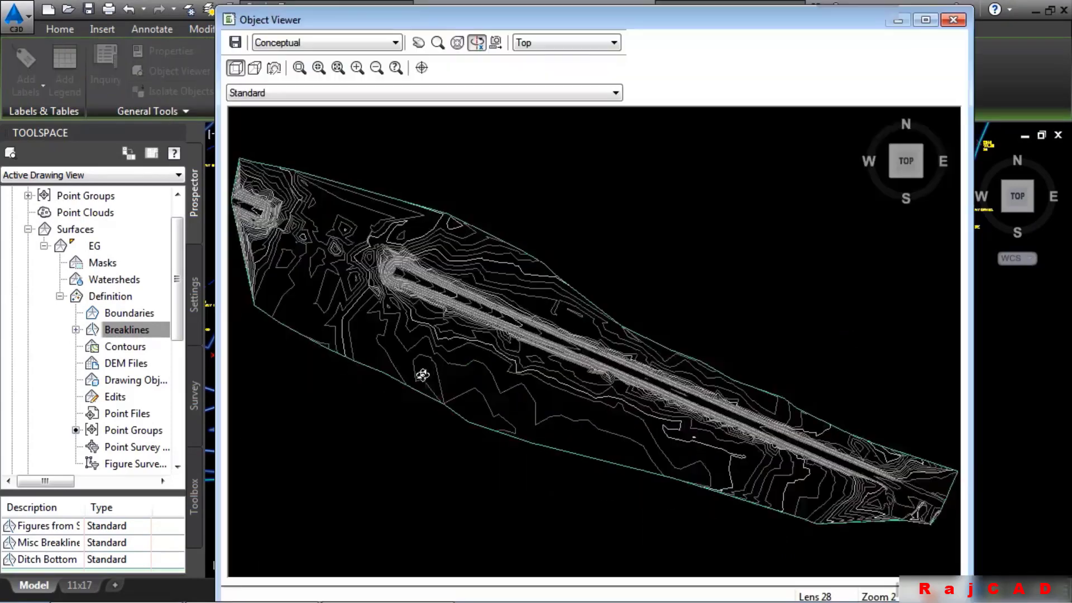
{"action": "left_click_drag", "start_coordinate": [421, 376], "coordinate": [616, 480]}
{"action": "key", "text": "Escape"}
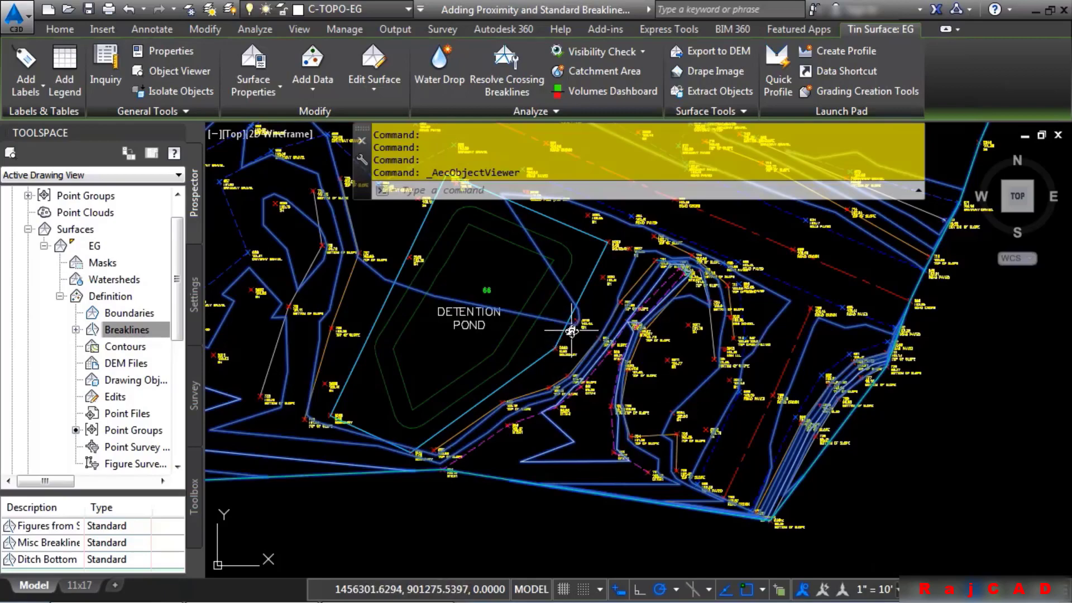
- Set up a standard breakline for the EG surface described as Detention Pond, with a 5.00' supplementing distance
{"action": "scroll", "coordinate": [604, 403], "scroll_direction": "up", "scroll_amount": 3}
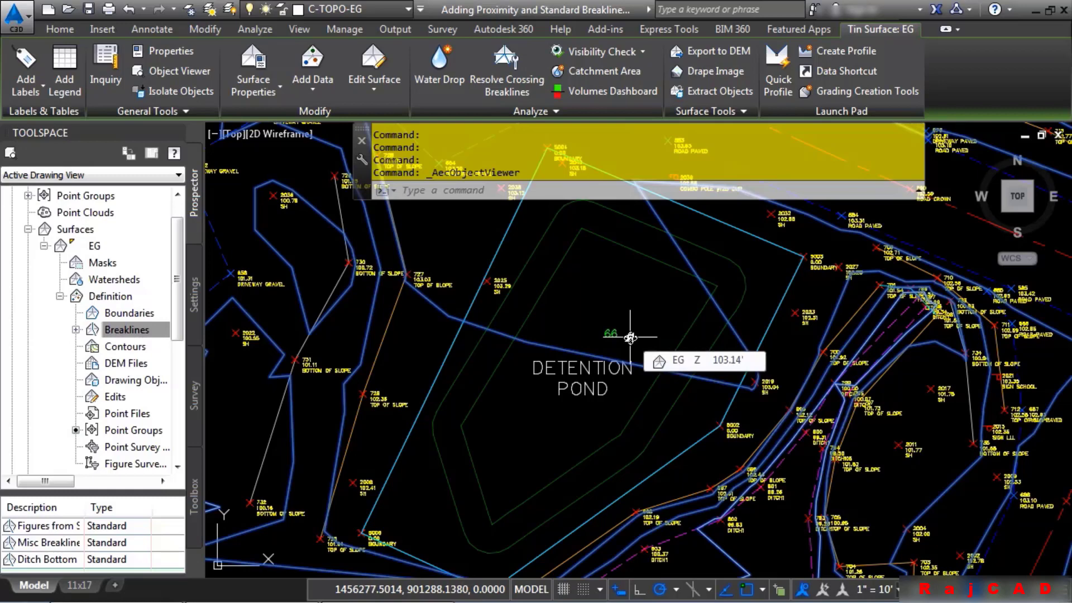
{"action": "left_click", "coordinate": [111, 333]}
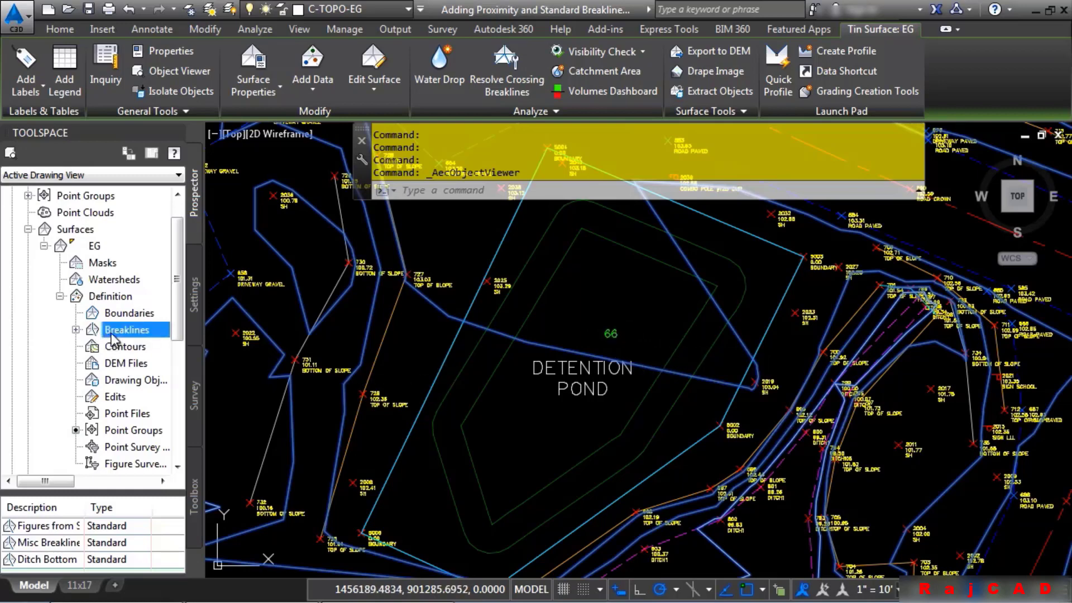
{"action": "right_click", "coordinate": [111, 335]}
{"action": "left_click", "coordinate": [158, 344]}
{"action": "type", "text": "De"}
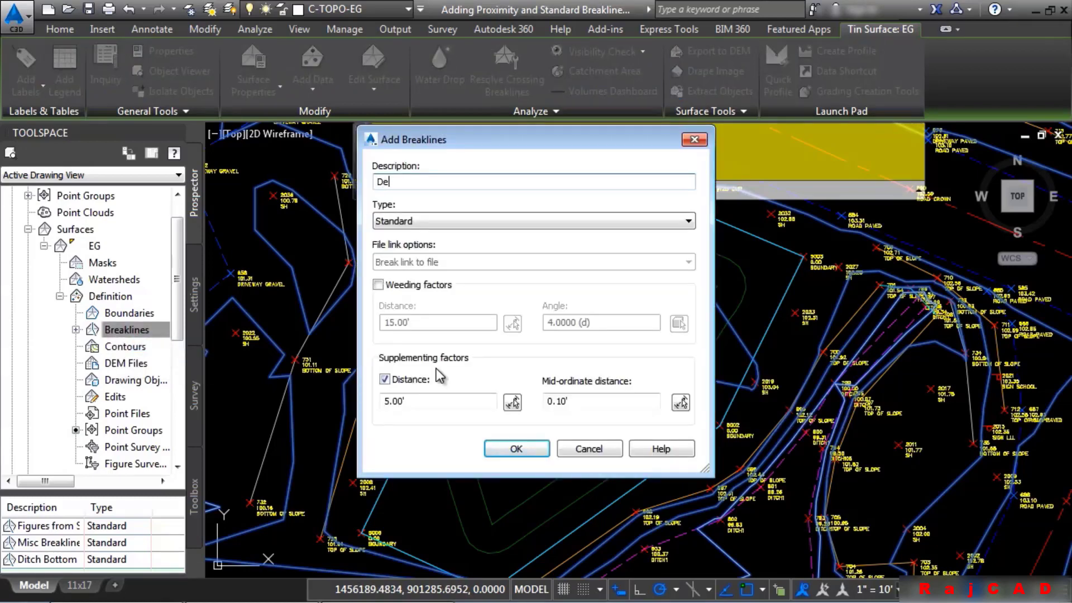
{"action": "type", "text": "tention Pond"}
{"action": "left_click_drag", "start_coordinate": [534, 135], "coordinate": [213, 138]}
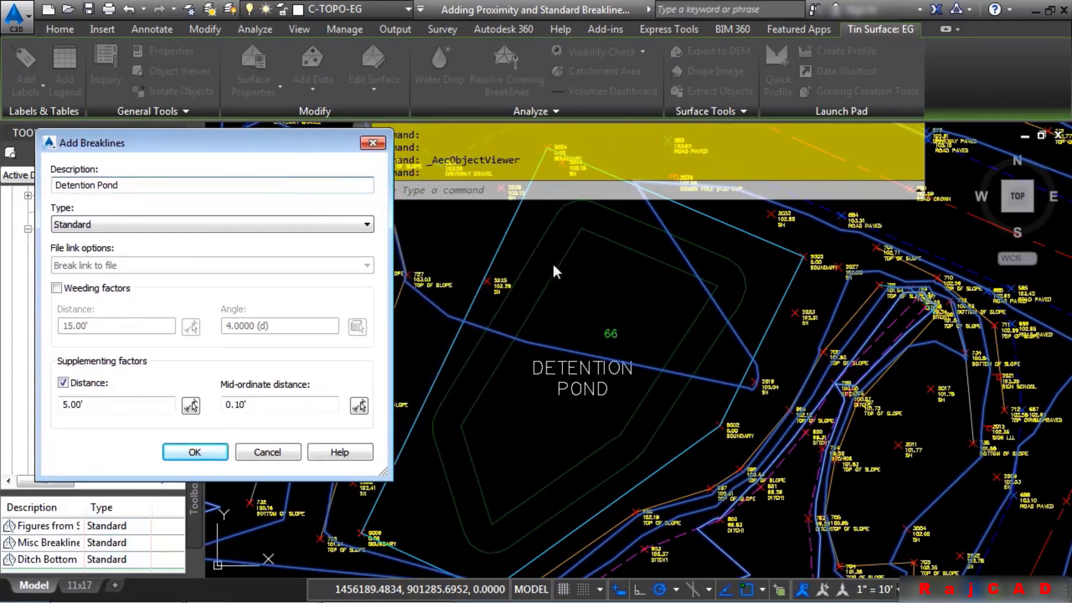
{"action": "left_click_drag", "start_coordinate": [290, 145], "coordinate": [484, 84]}
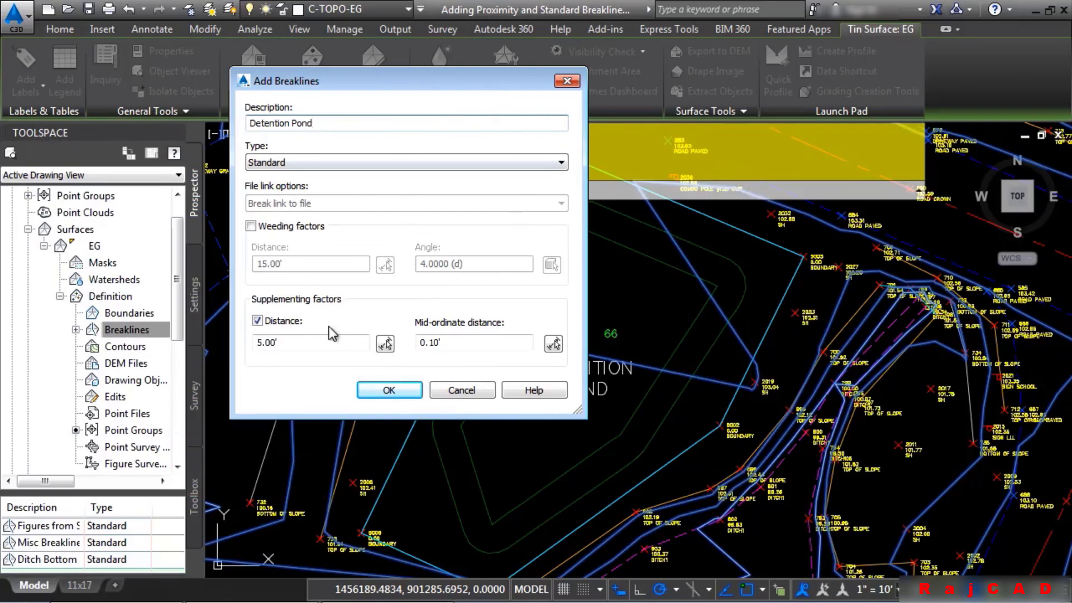
{"action": "left_click_drag", "start_coordinate": [304, 343], "coordinate": [258, 344]}
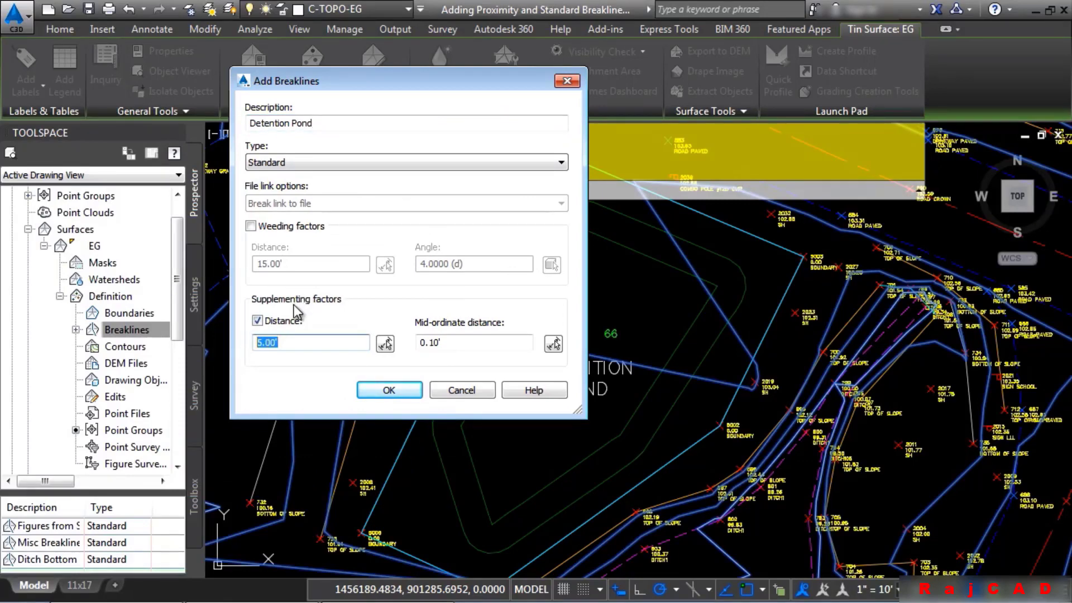
- Use the inner and outer detention pond outlines as the breakline objects and finish the selection
{"action": "left_click", "coordinate": [389, 390]}
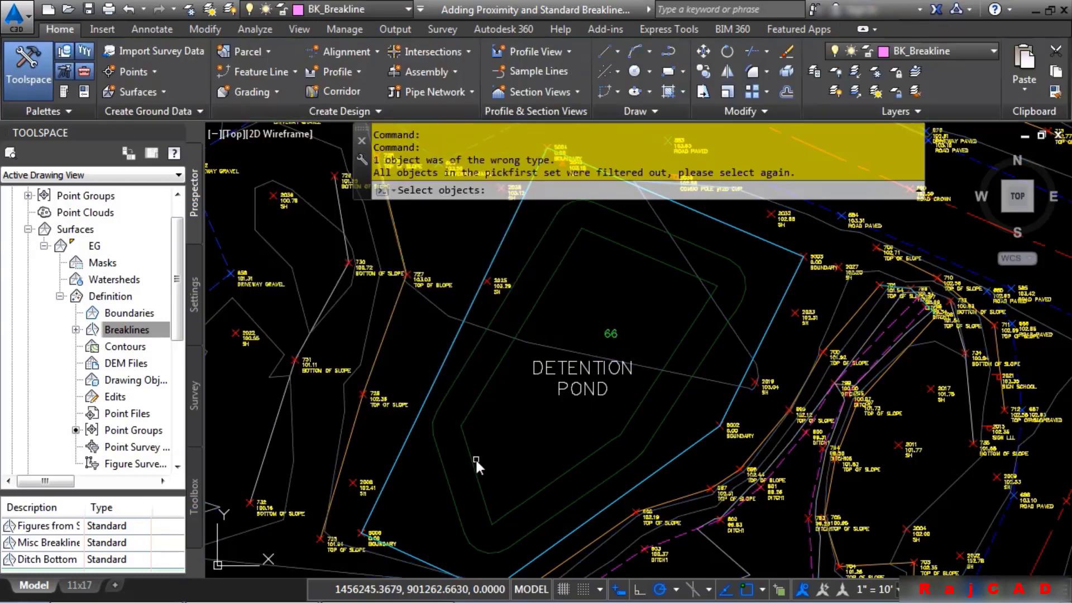
{"action": "left_click", "coordinate": [476, 462]}
{"action": "left_click", "coordinate": [434, 497]}
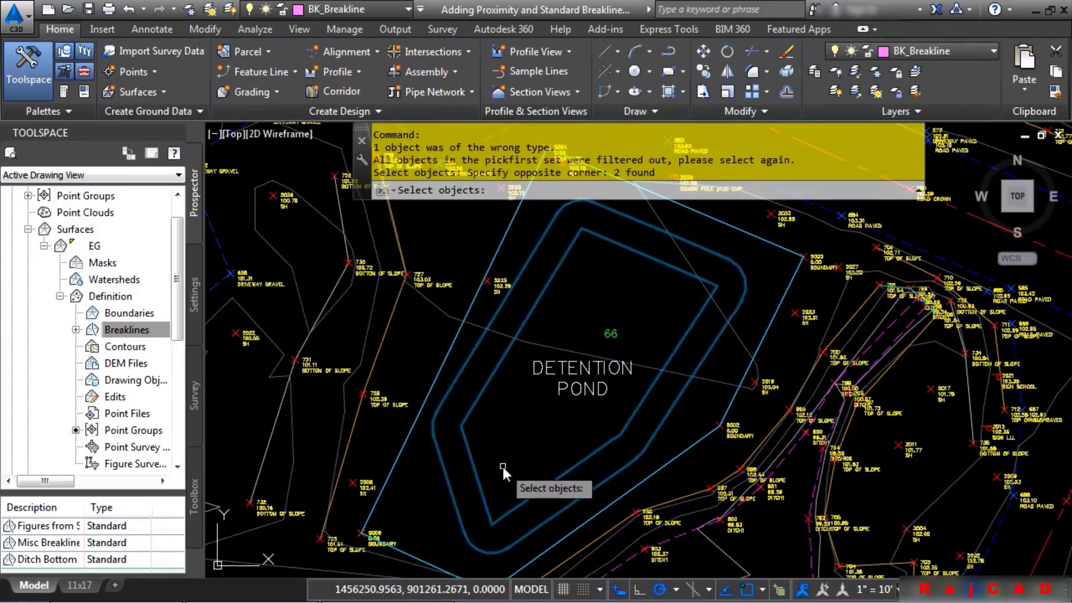
{"action": "key", "text": "Return"}
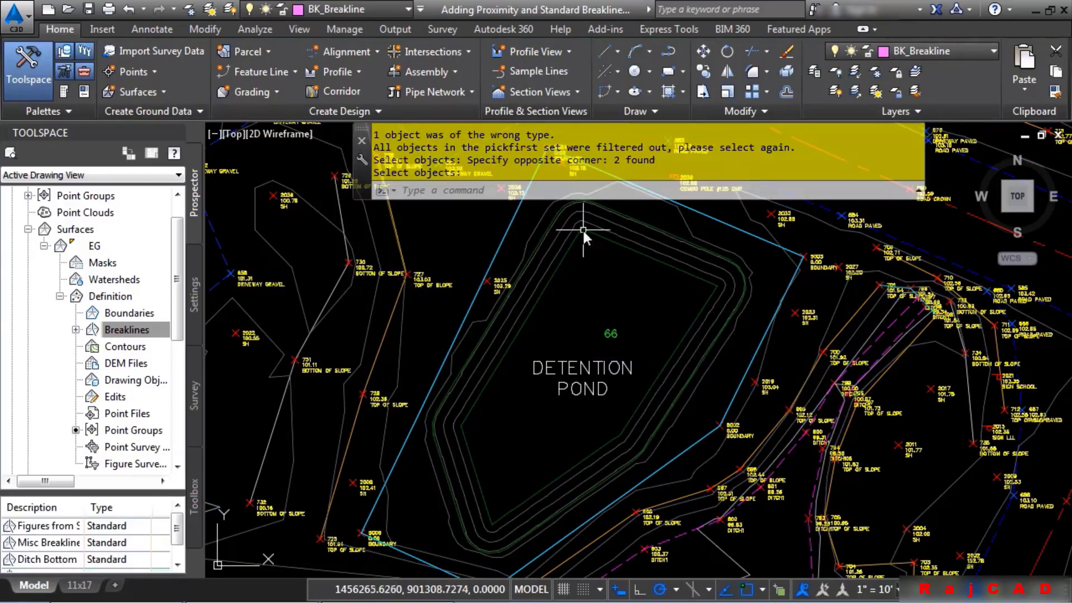
- Examine the EG contours around the detention pond and open the surface in the Object Viewer
{"action": "mouse_move", "coordinate": [601, 400]}
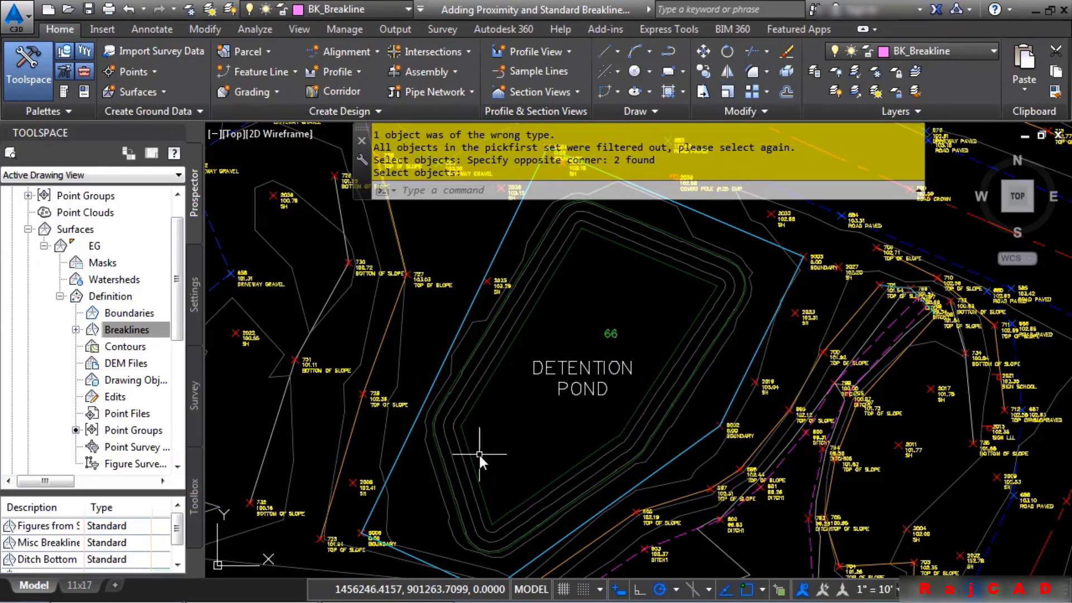
{"action": "left_click", "coordinate": [457, 478]}
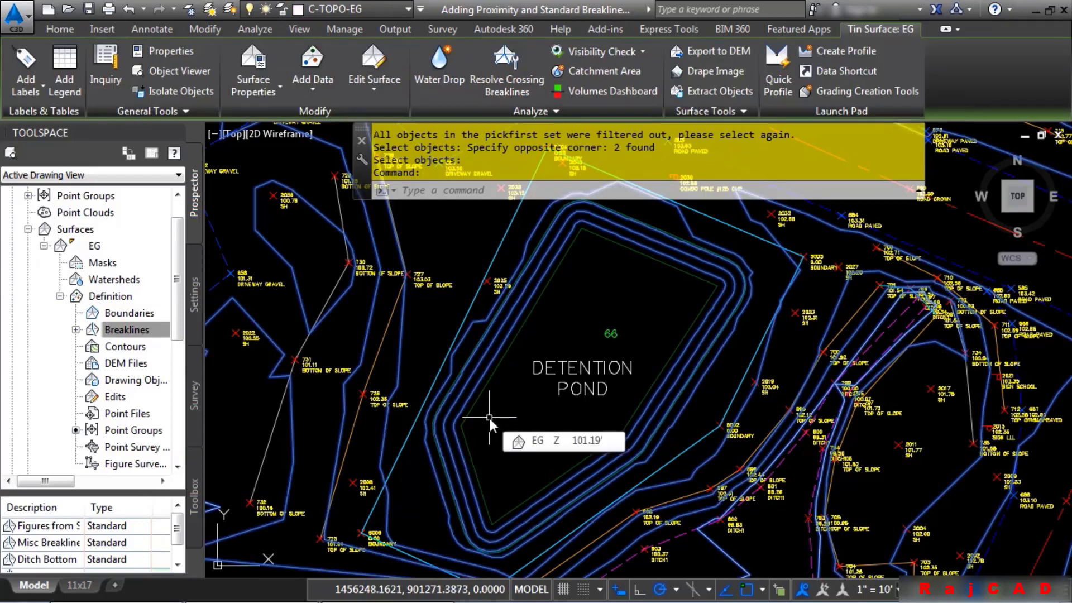
{"action": "left_click", "coordinate": [167, 72]}
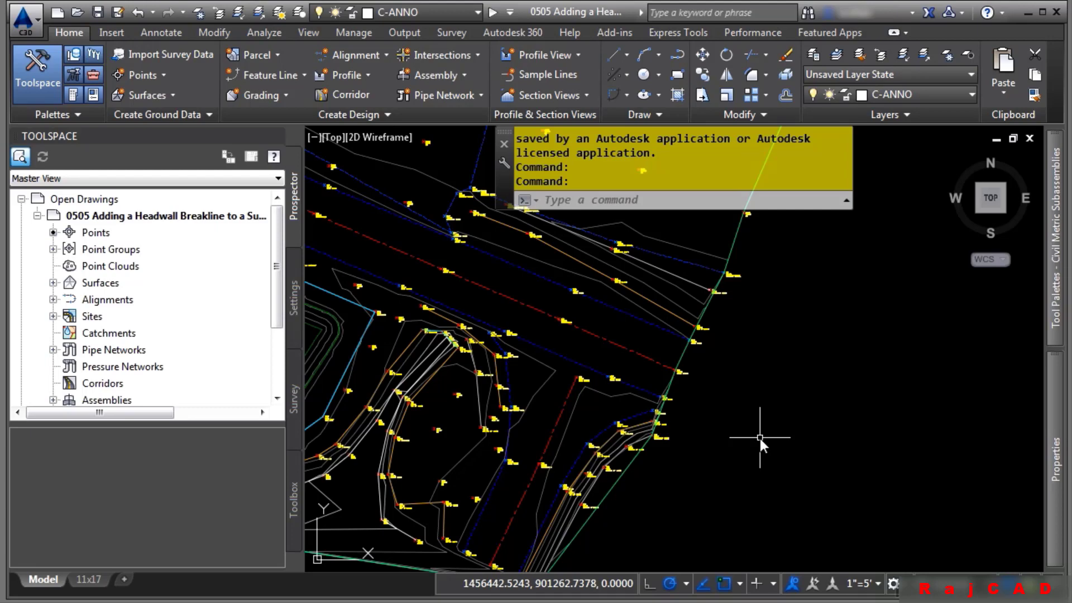
- Set up a Wall breakline for the EG surface described as Concrete Culvert, using the headwall line through points 701, 798 and 708
{"action": "scroll", "coordinate": [592, 341], "scroll_direction": "up", "scroll_amount": 4}
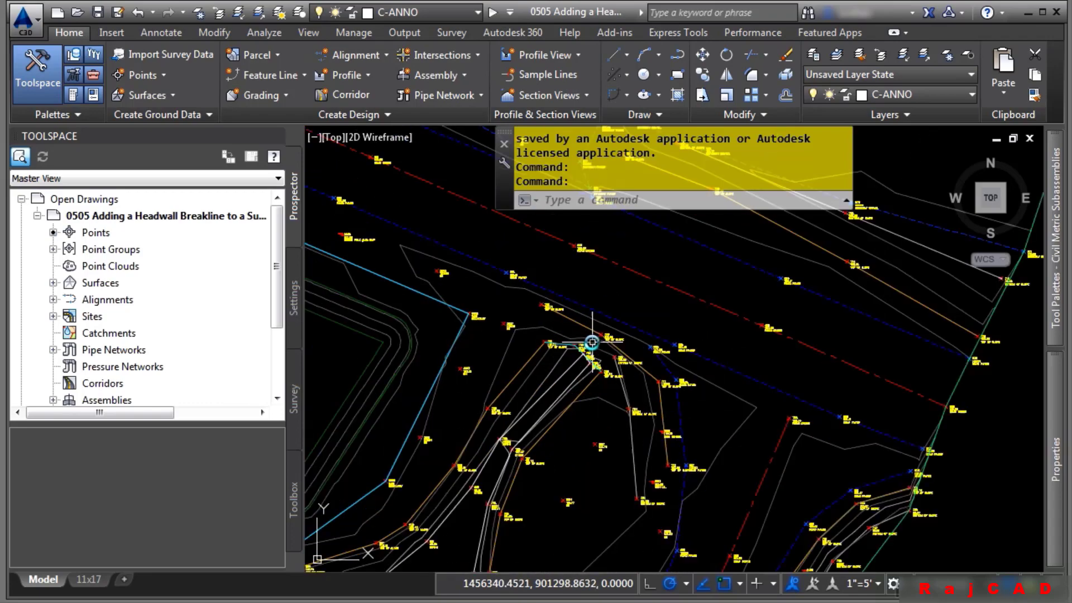
{"action": "scroll", "coordinate": [592, 342], "scroll_direction": "up", "scroll_amount": 3}
{"action": "left_click", "coordinate": [684, 335]}
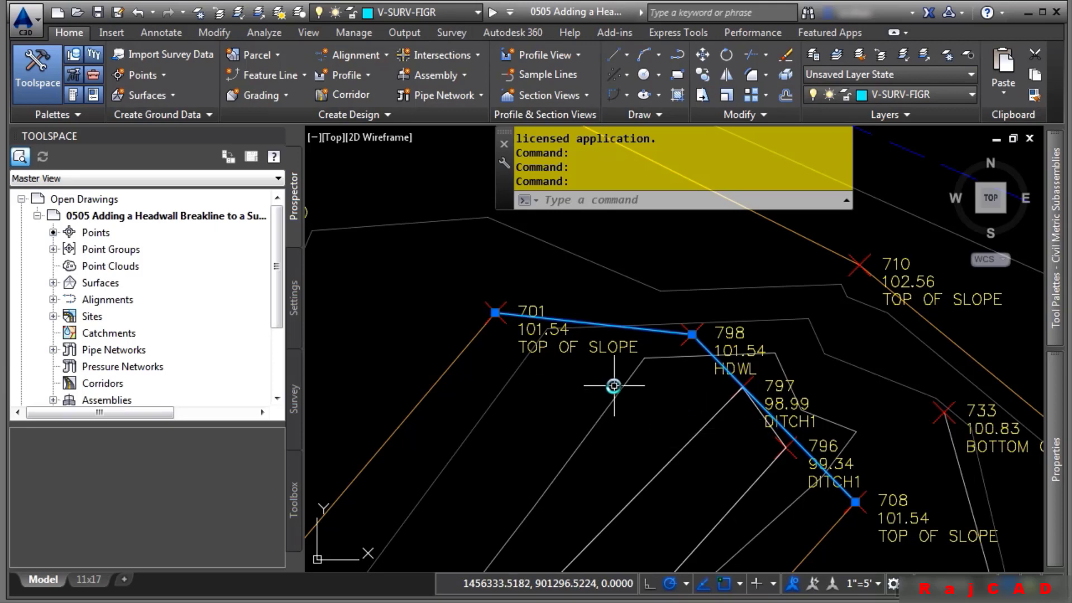
{"action": "left_click", "coordinate": [53, 283]}
{"action": "left_click", "coordinate": [69, 300]}
{"action": "left_click", "coordinate": [85, 349]}
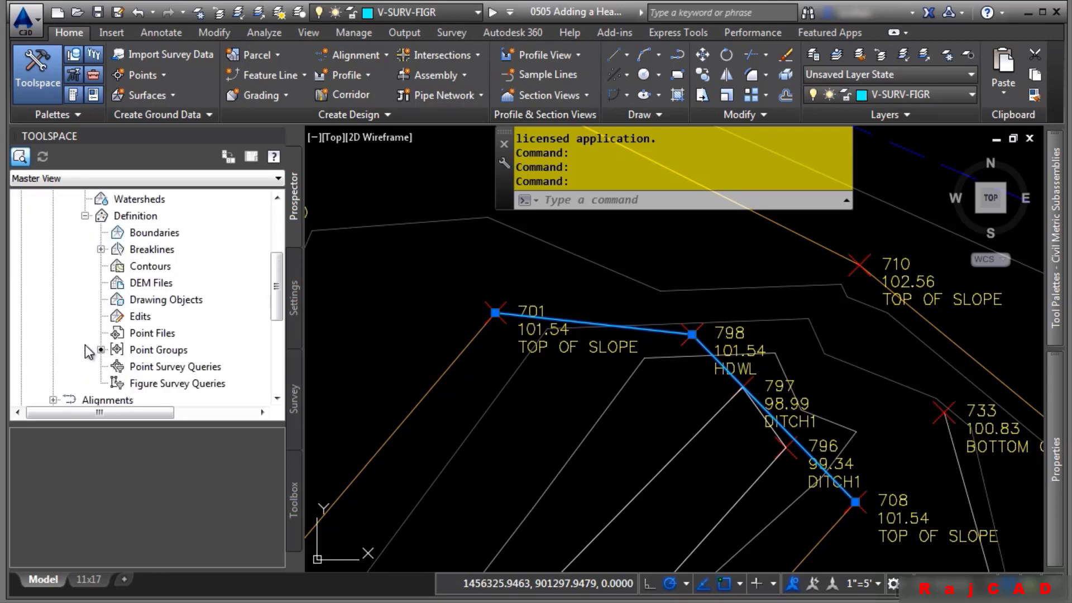
{"action": "right_click", "coordinate": [154, 251]}
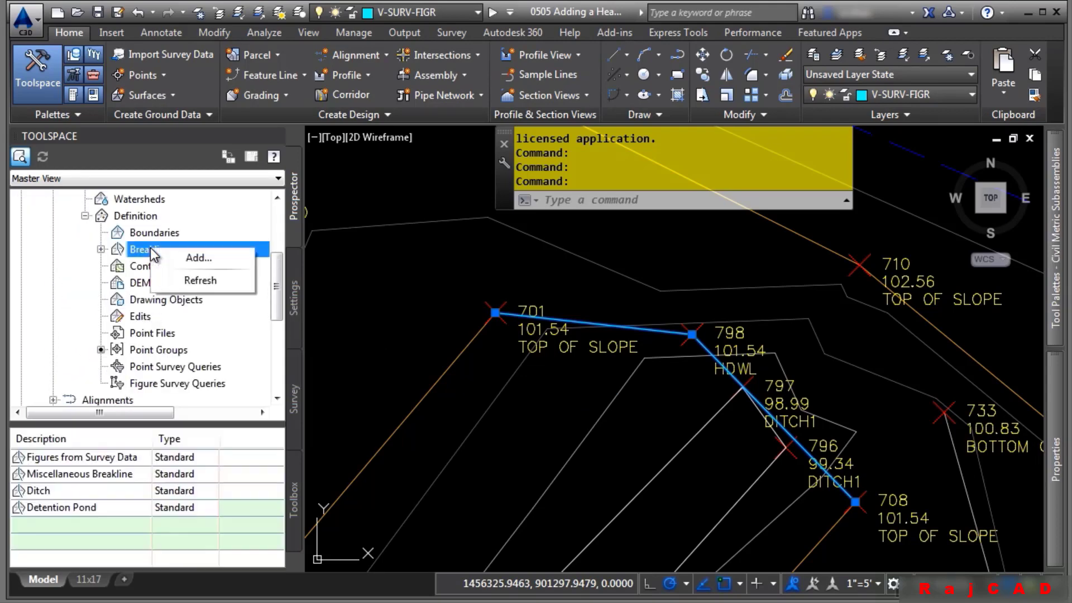
{"action": "left_click", "coordinate": [190, 257]}
{"action": "left_click_drag", "start_coordinate": [324, 156], "coordinate": [414, 165]}
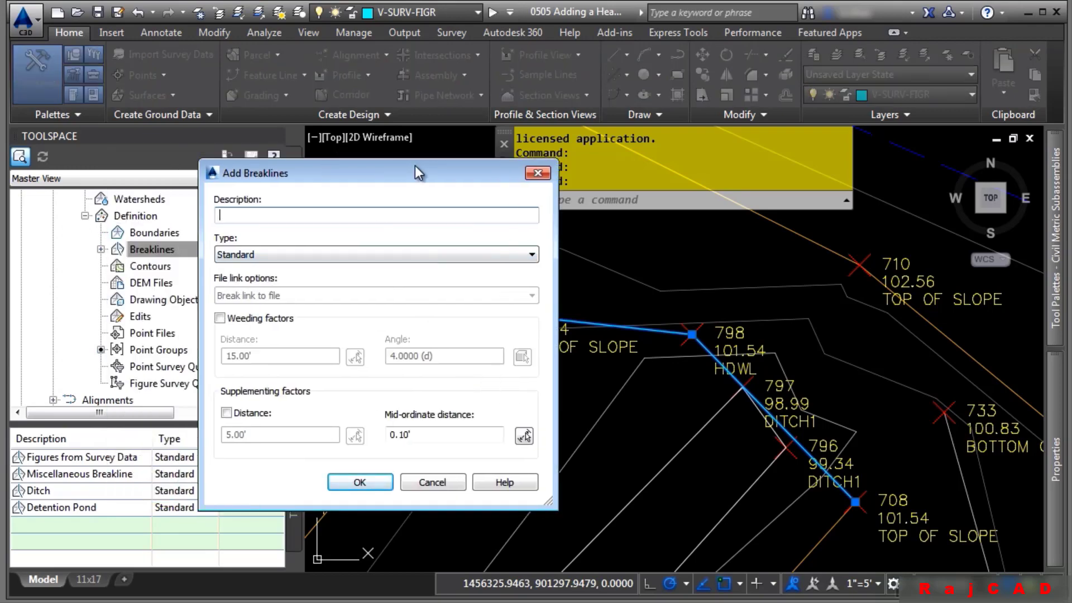
{"action": "type", "text": "Concrete Culvert"}
{"action": "left_click", "coordinate": [275, 258]}
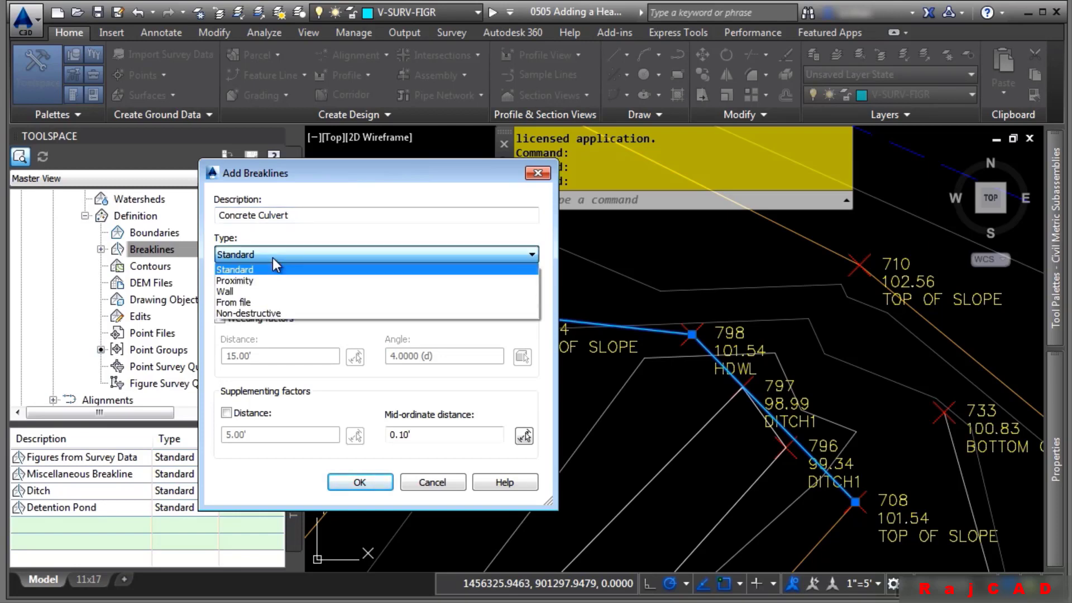
{"action": "left_click", "coordinate": [265, 292]}
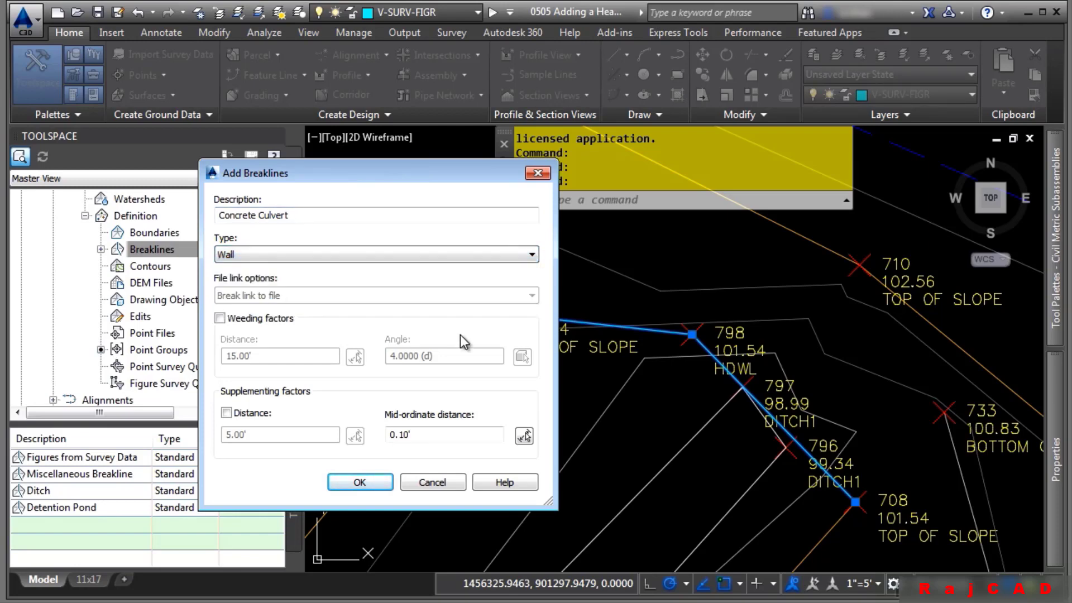
{"action": "left_click", "coordinate": [361, 483]}
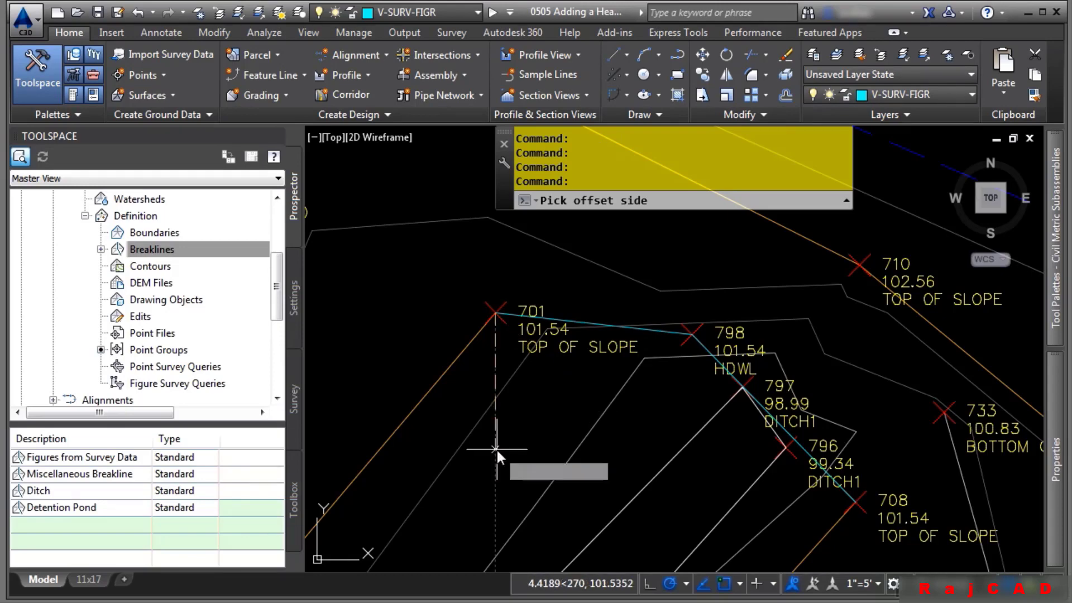
- Offset the wall toward the ditch with individual heights by delta, entering an elevation difference of 5 at point 701
{"action": "left_click", "coordinate": [484, 481]}
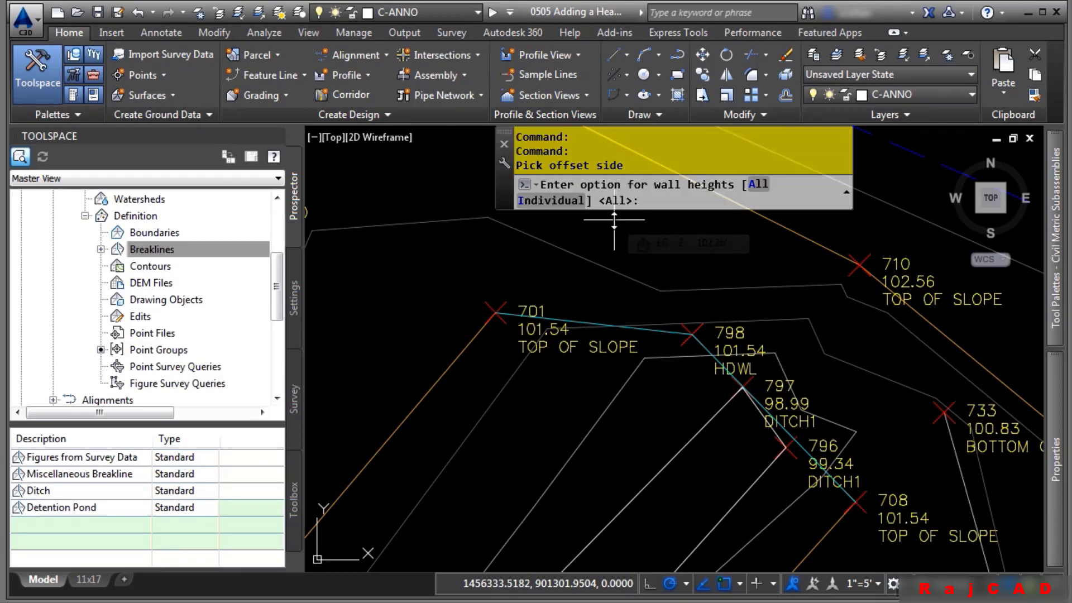
{"action": "left_click", "coordinate": [562, 202]}
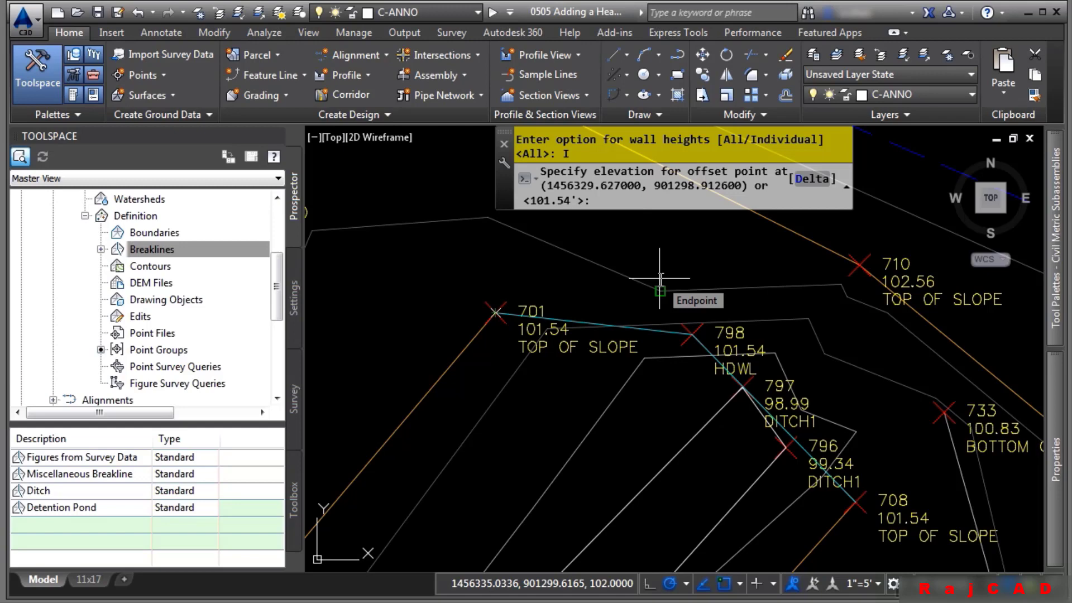
{"action": "left_click", "coordinate": [820, 180]}
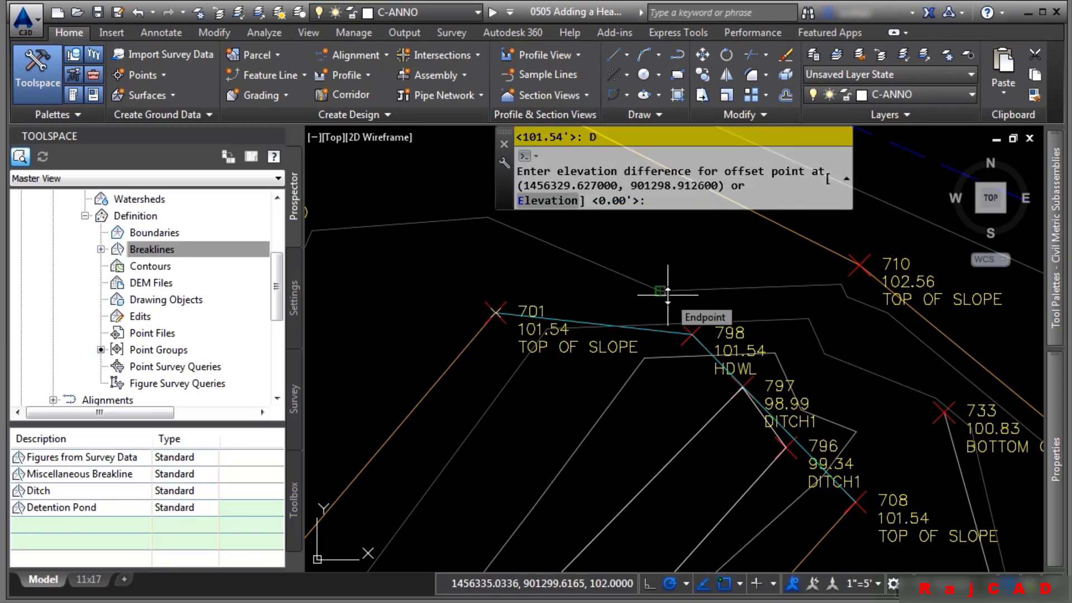
{"action": "type", "text": "-"}
{"action": "key", "text": "Return"}
{"action": "type", "text": "5"}
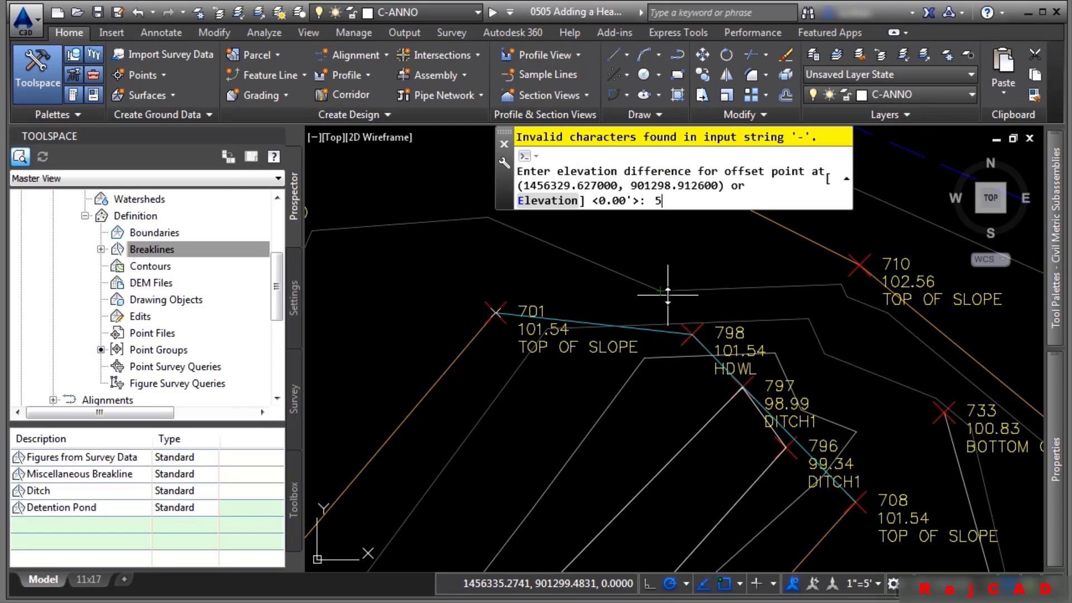
{"action": "key", "text": "Return"}
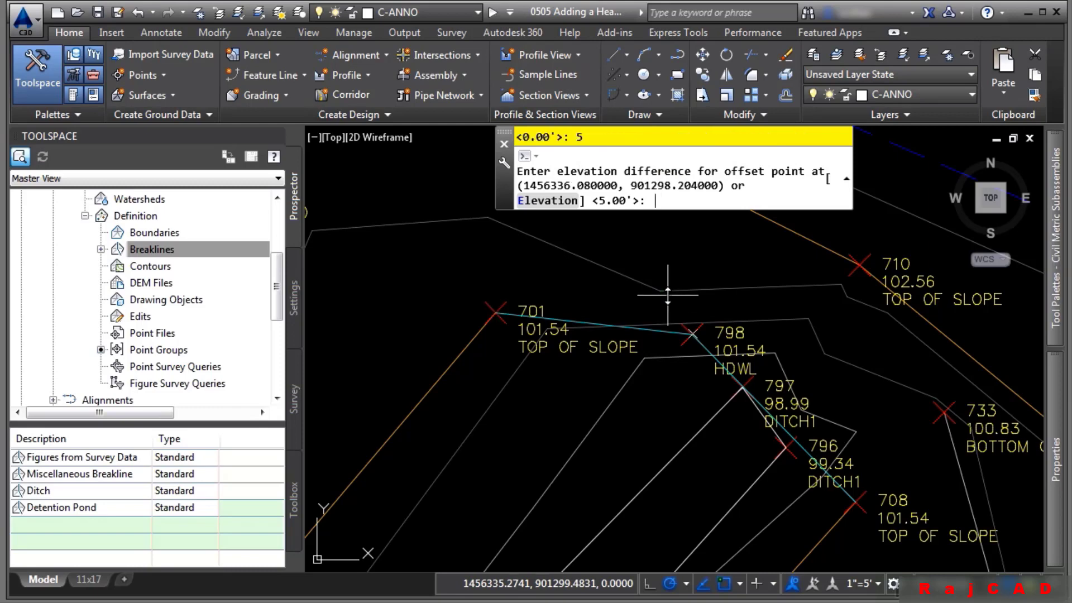
- Enter wall elevation differences of -1 at headwall point 798 and -.4 at point 708
{"action": "scroll", "coordinate": [737, 363], "scroll_direction": "up", "scroll_amount": 3}
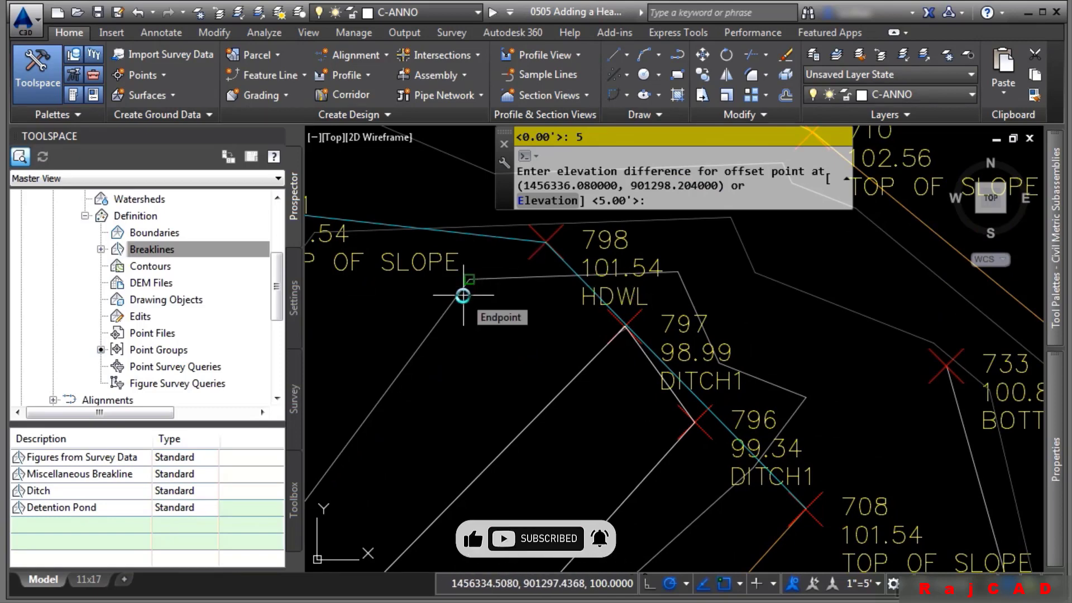
{"action": "type", "text": "-1"}
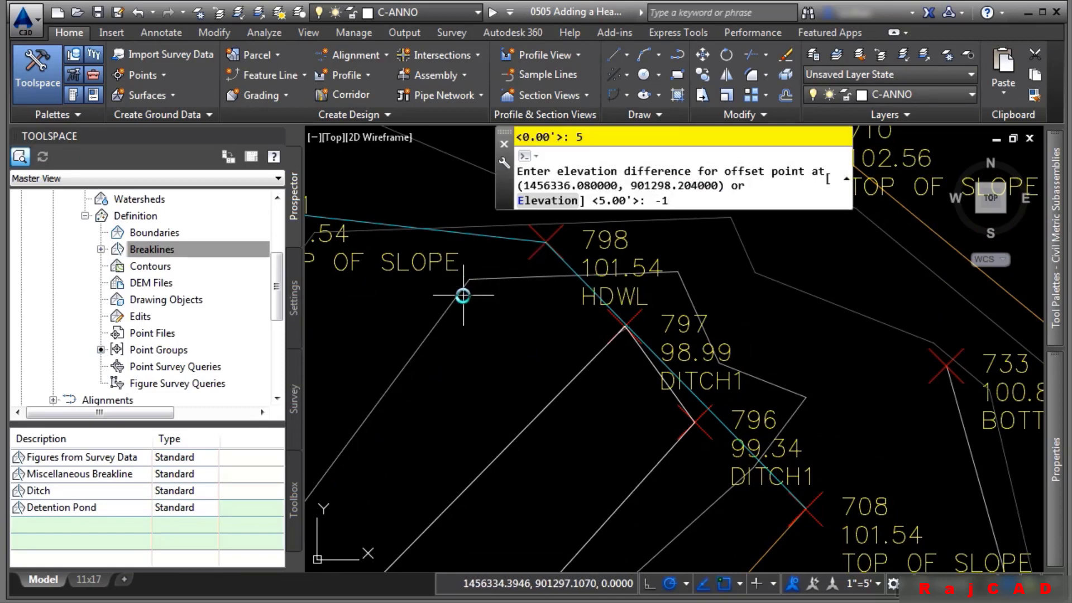
{"action": "key", "text": "Return"}
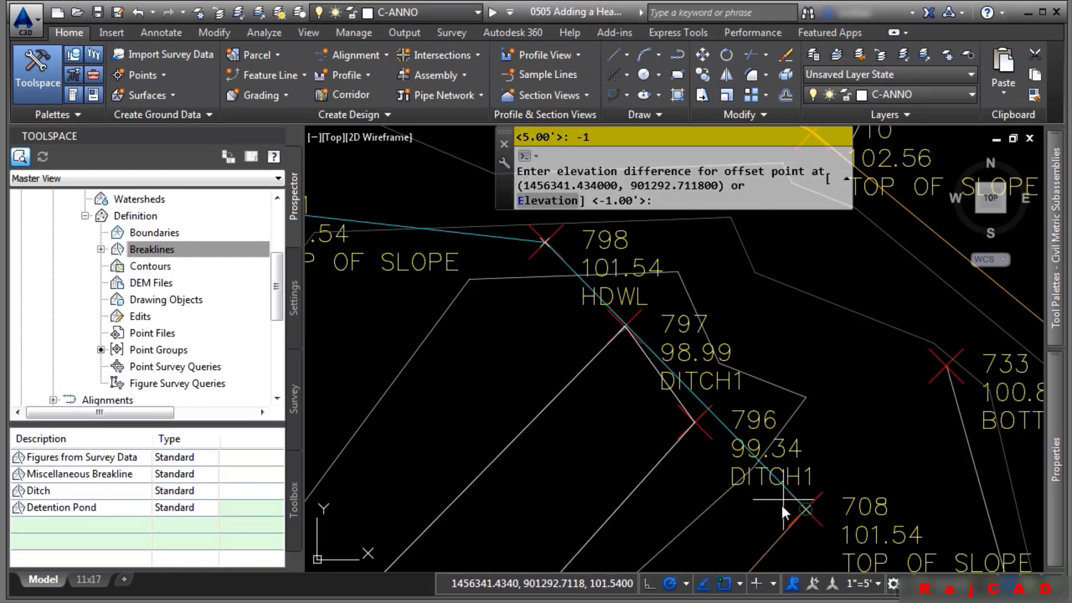
{"action": "type", "text": "-"}
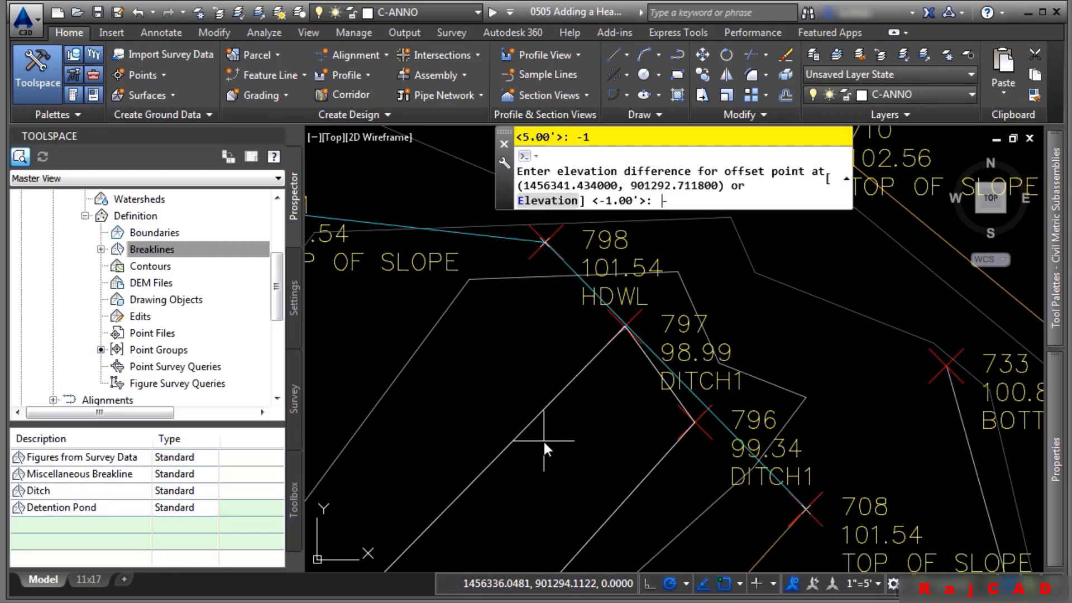
{"action": "type", "text": ".4"}
{"action": "key", "text": "Return"}
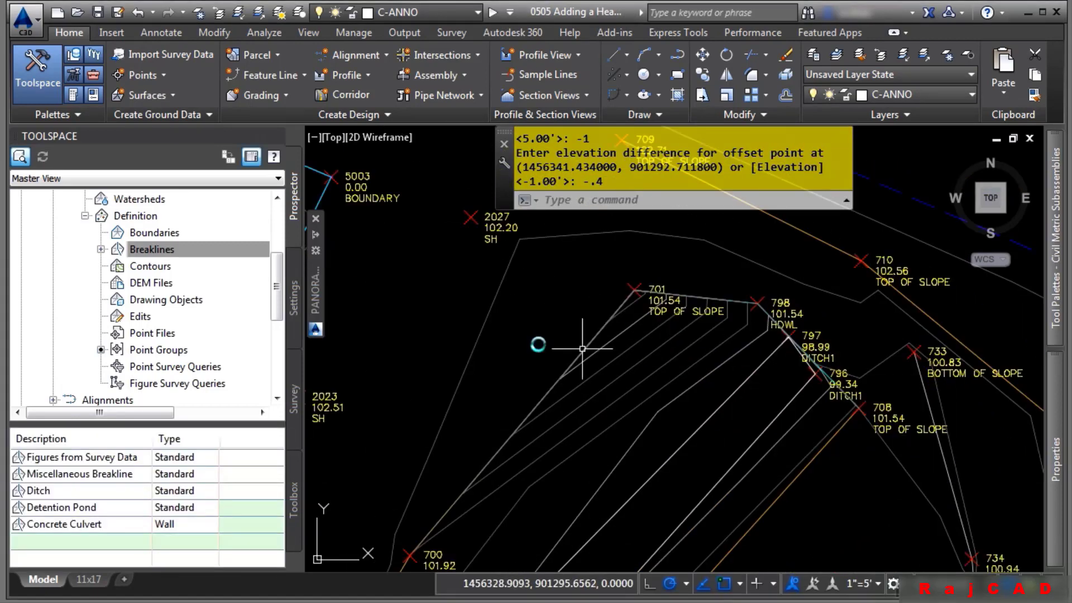
- Inspect the EG surface in the Object Viewer with the Conceptual style, tilting and zooming in on the headwall end
{"action": "double_click", "coordinate": [628, 363]}
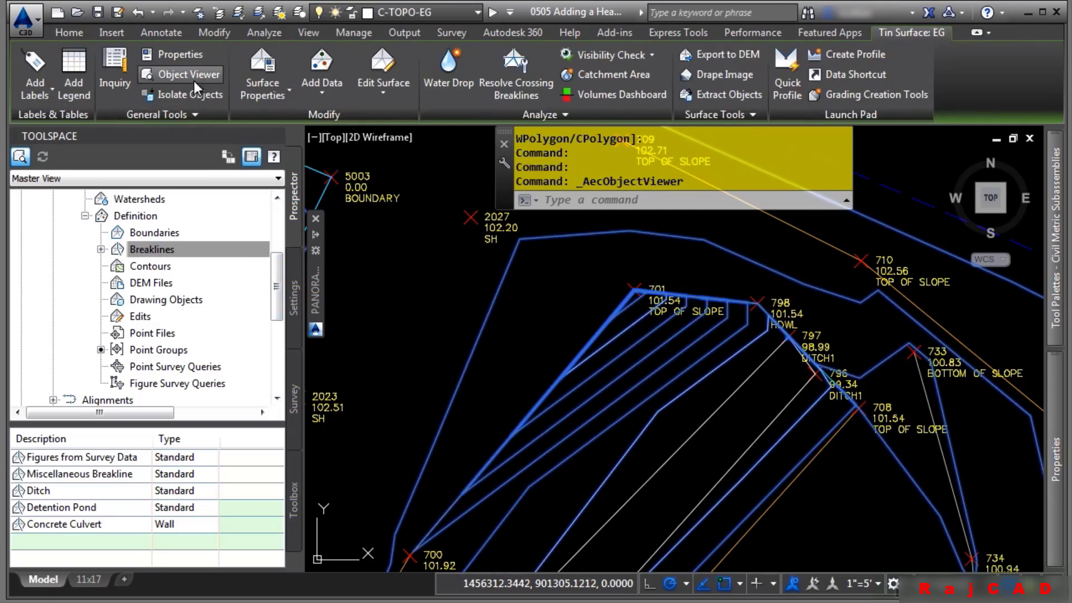
{"action": "left_click", "coordinate": [424, 93]}
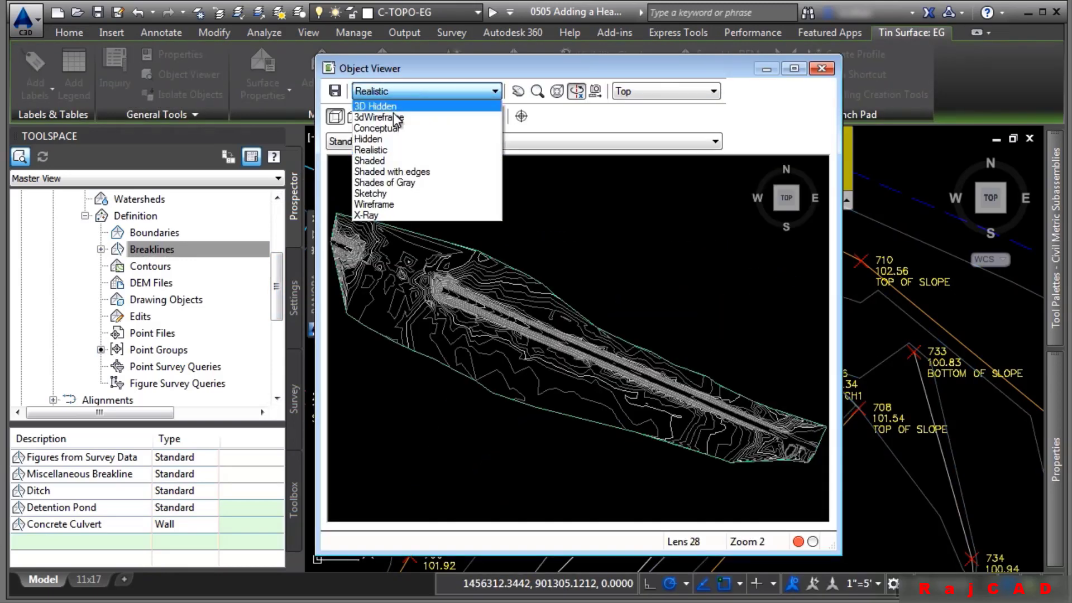
{"action": "left_click", "coordinate": [380, 135]}
{"action": "left_click_drag", "start_coordinate": [567, 416], "coordinate": [601, 360]}
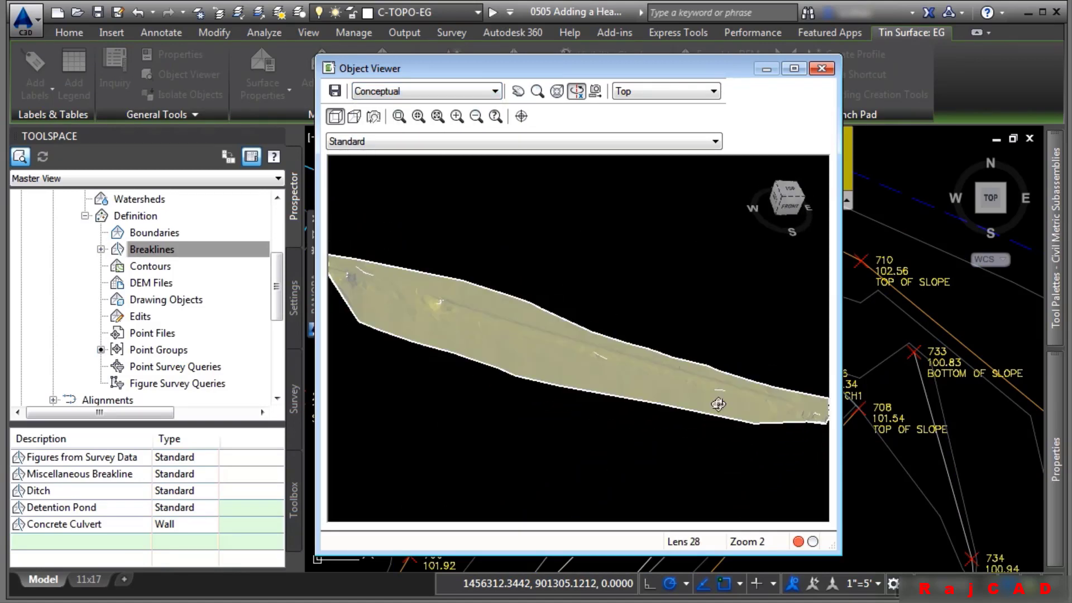
{"action": "middle_click_drag", "start_coordinate": [718, 402], "coordinate": [459, 354]}
{"action": "scroll", "coordinate": [513, 375], "scroll_direction": "up", "scroll_amount": 5}
{"action": "middle_click_drag", "start_coordinate": [517, 425], "coordinate": [634, 331]}
{"action": "scroll", "coordinate": [592, 357], "scroll_direction": "up", "scroll_amount": 5}
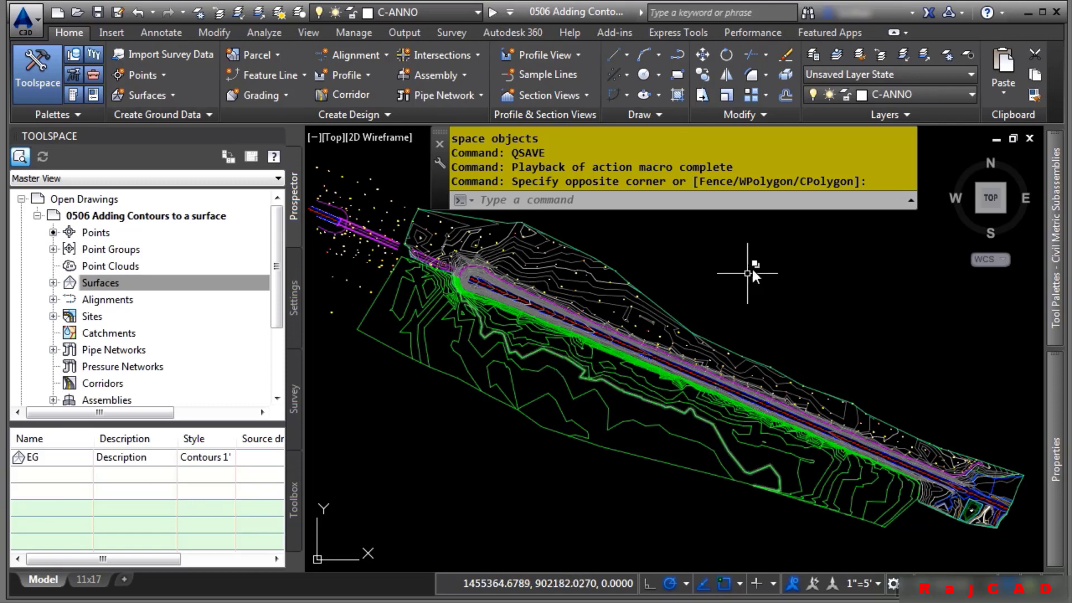
- Isolate the BATH_SURVEY_CONTOURS layer by picking one of the green lake contours
{"action": "left_click", "coordinate": [904, 55]}
{"action": "left_click", "coordinate": [562, 380]}
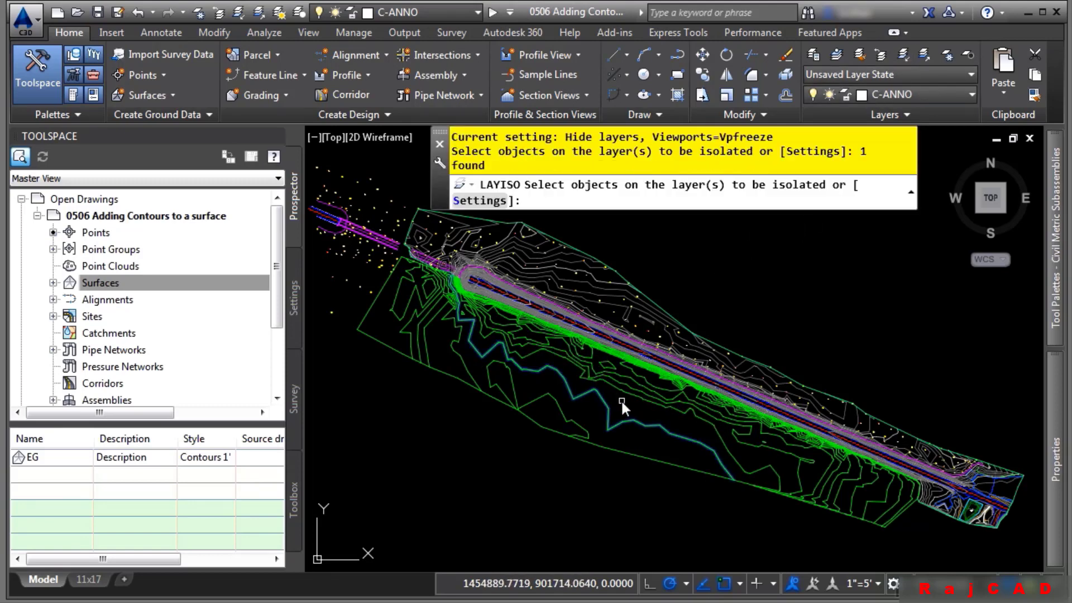
{"action": "key", "text": "Return"}
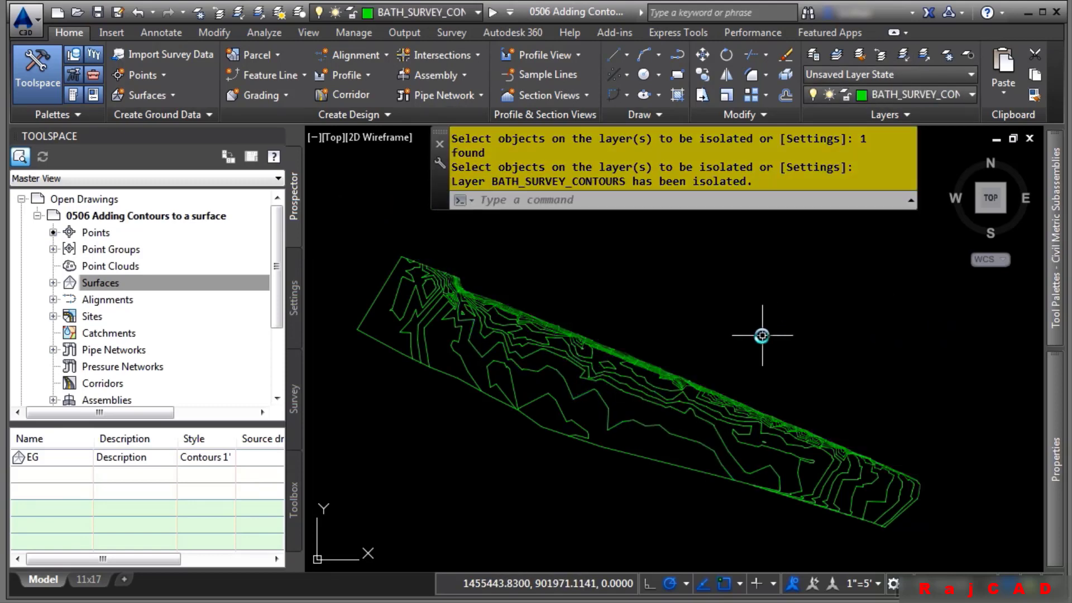
- Create a TIN surface named Surveyed Lake, keeping the default style
{"action": "double_click", "coordinate": [111, 283]}
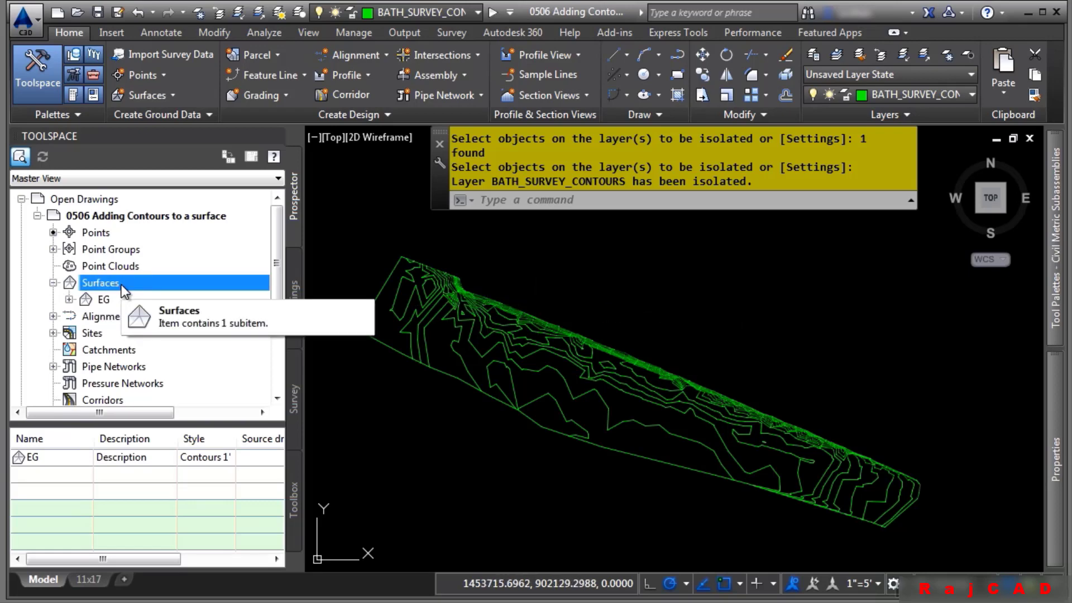
{"action": "right_click", "coordinate": [123, 283]}
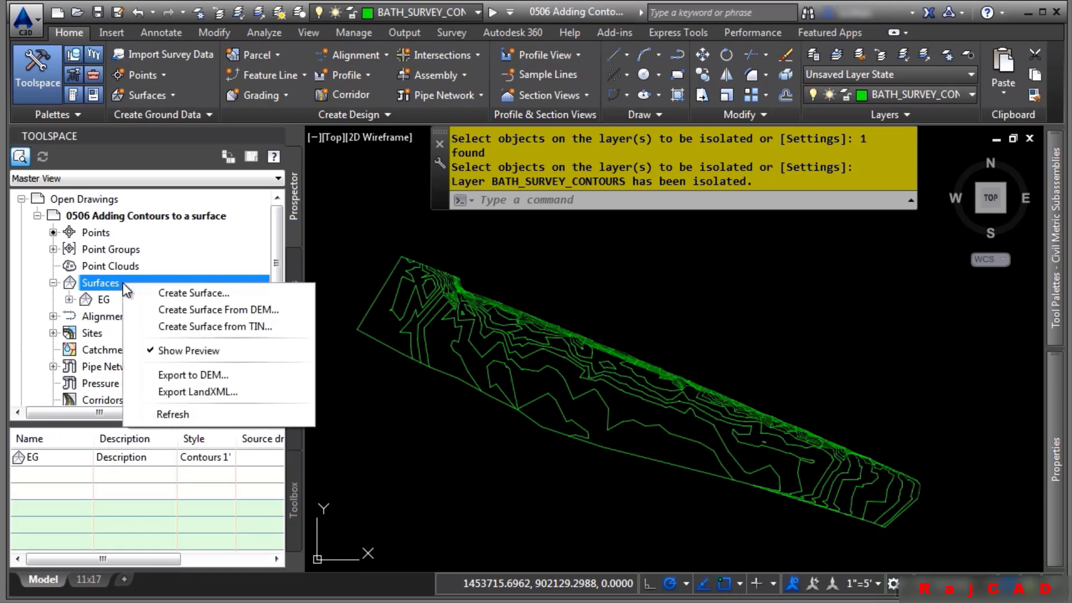
{"action": "left_click", "coordinate": [179, 293]}
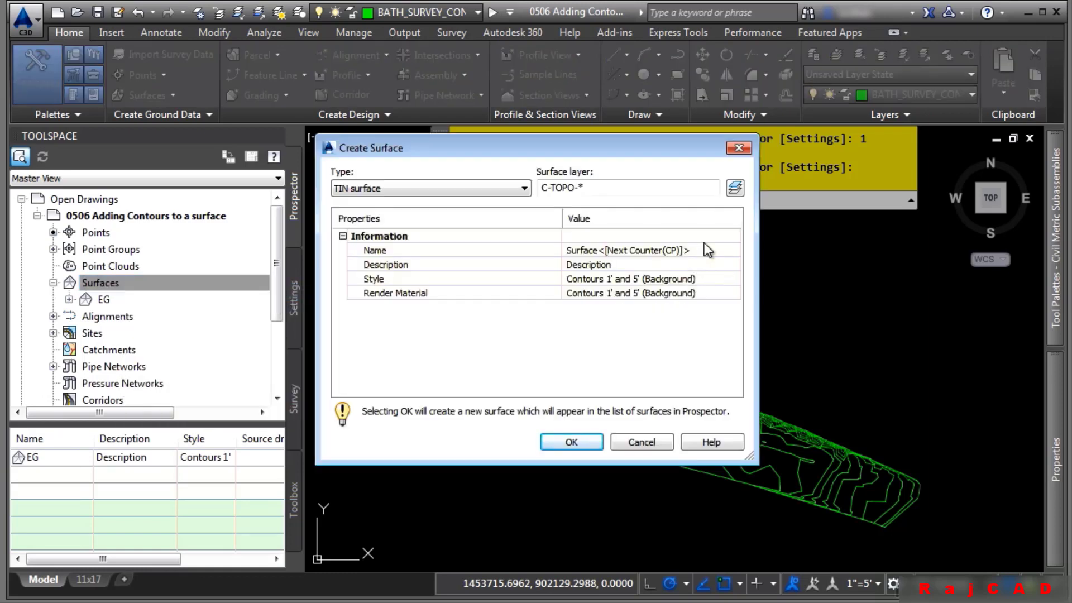
{"action": "left_click", "coordinate": [703, 249]}
{"action": "left_click", "coordinate": [703, 250]}
{"action": "type", "text": "Surveyed Lake"}
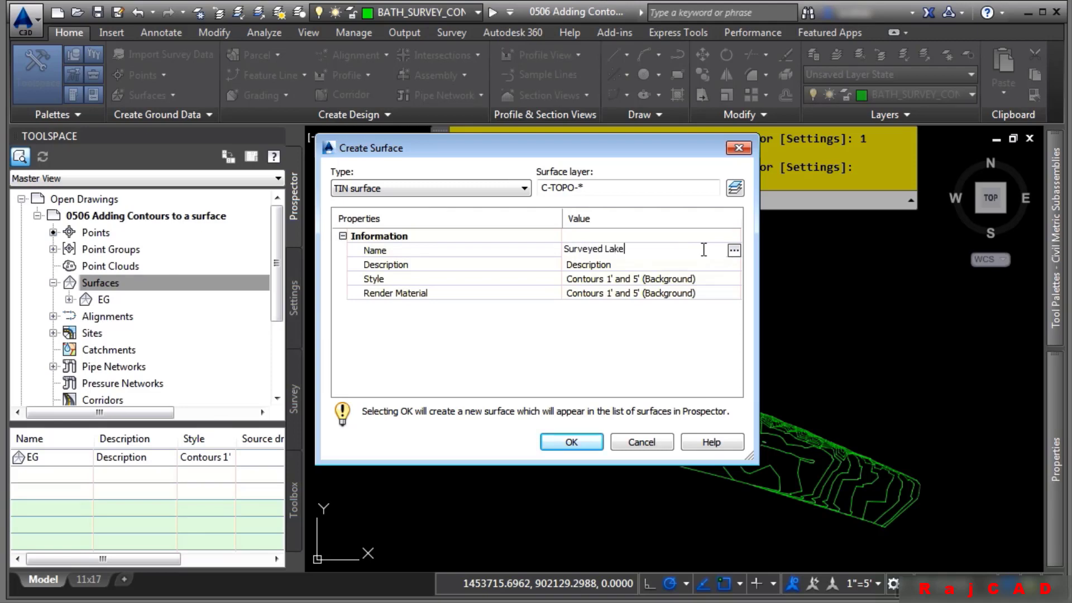
{"action": "left_click", "coordinate": [615, 366]}
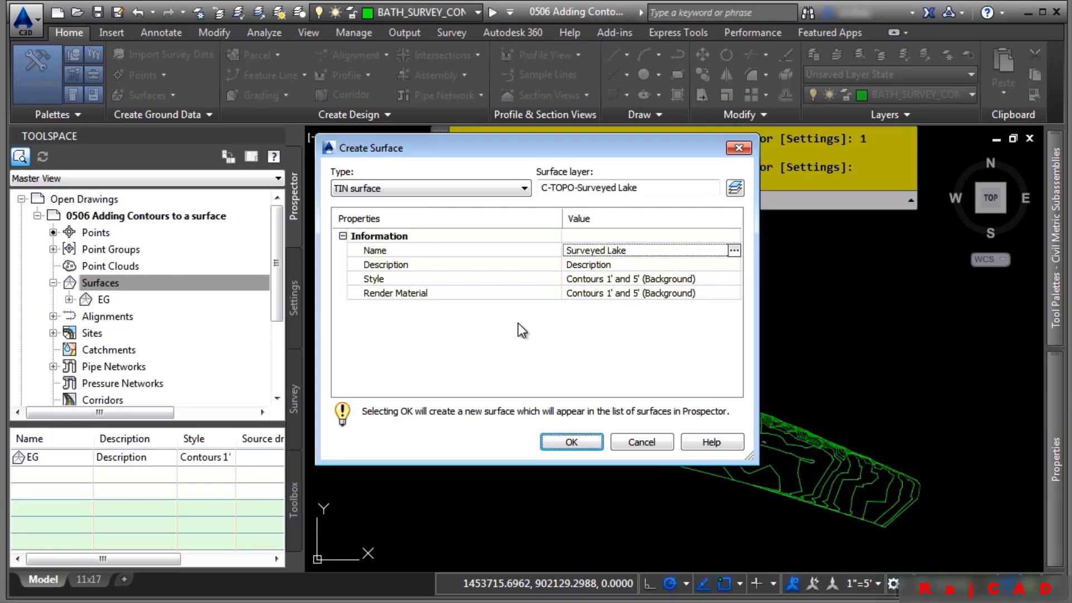
{"action": "left_click", "coordinate": [567, 443]}
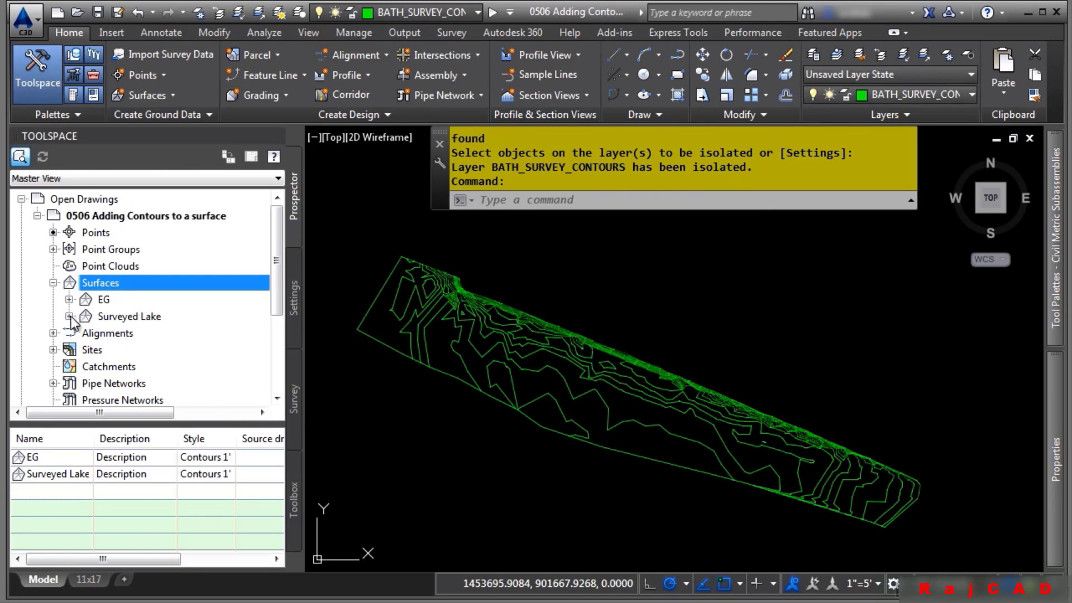
- Add contour data to the Surveyed Lake surface definition with the description Bathometric Survey, keeping the default weeding and supplementing factors
{"action": "left_click", "coordinate": [69, 316]}
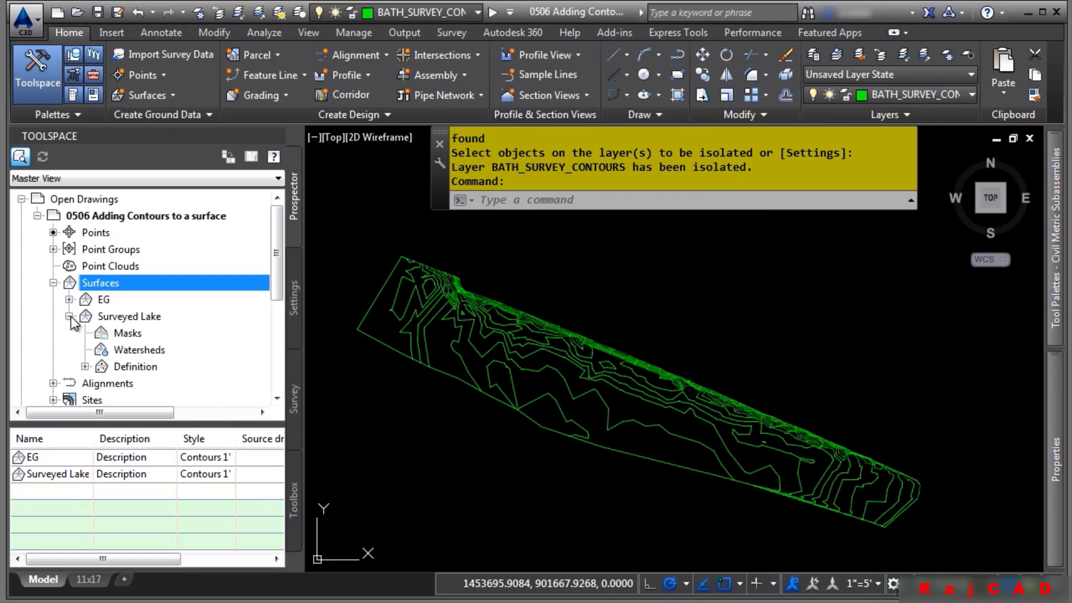
{"action": "left_click", "coordinate": [85, 366]}
{"action": "left_click_drag", "start_coordinate": [147, 266], "coordinate": [135, 274]}
{"action": "right_click", "coordinate": [137, 267]}
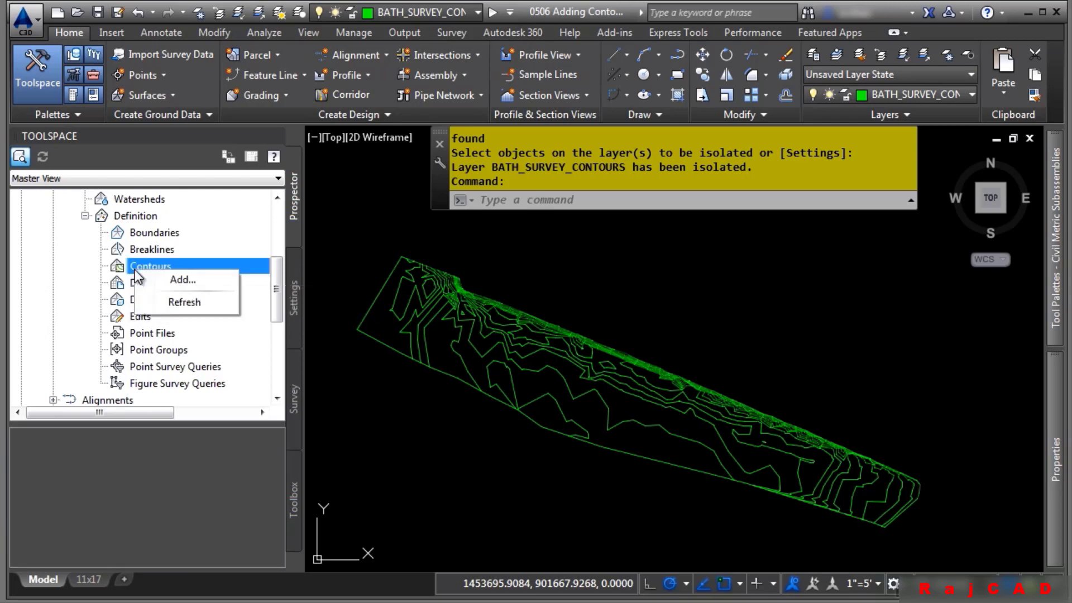
{"action": "left_click", "coordinate": [168, 279]}
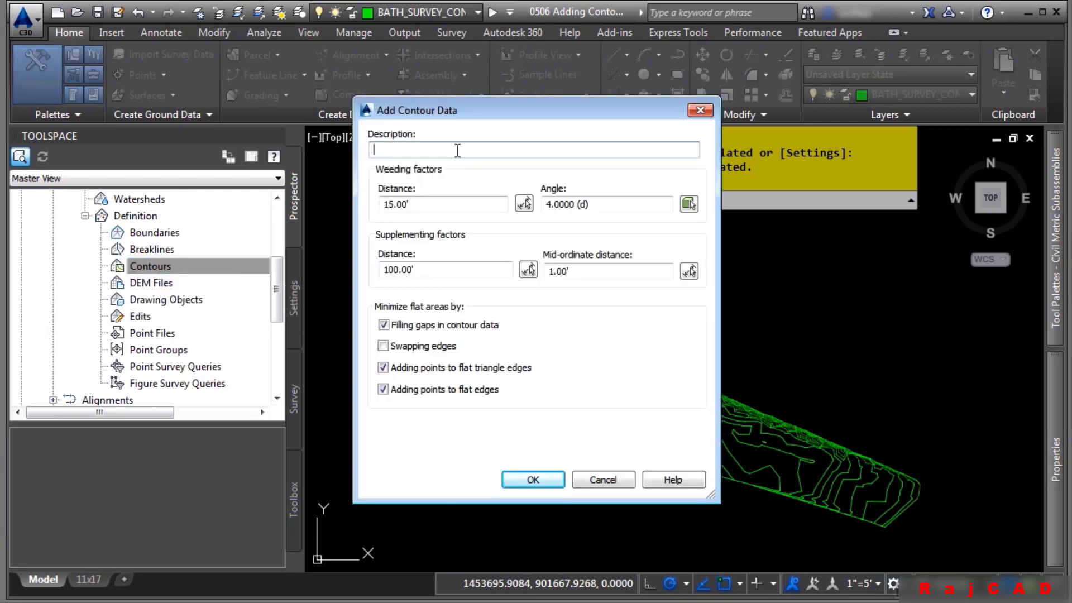
{"action": "type", "text": "Bathometric Survey"}
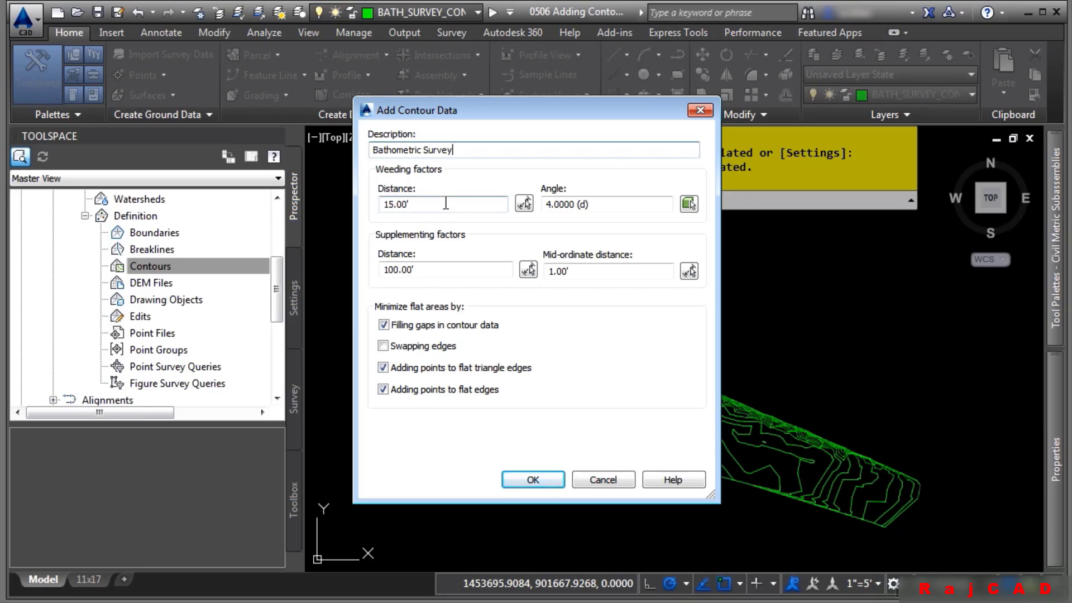
{"action": "left_click", "coordinate": [464, 272]}
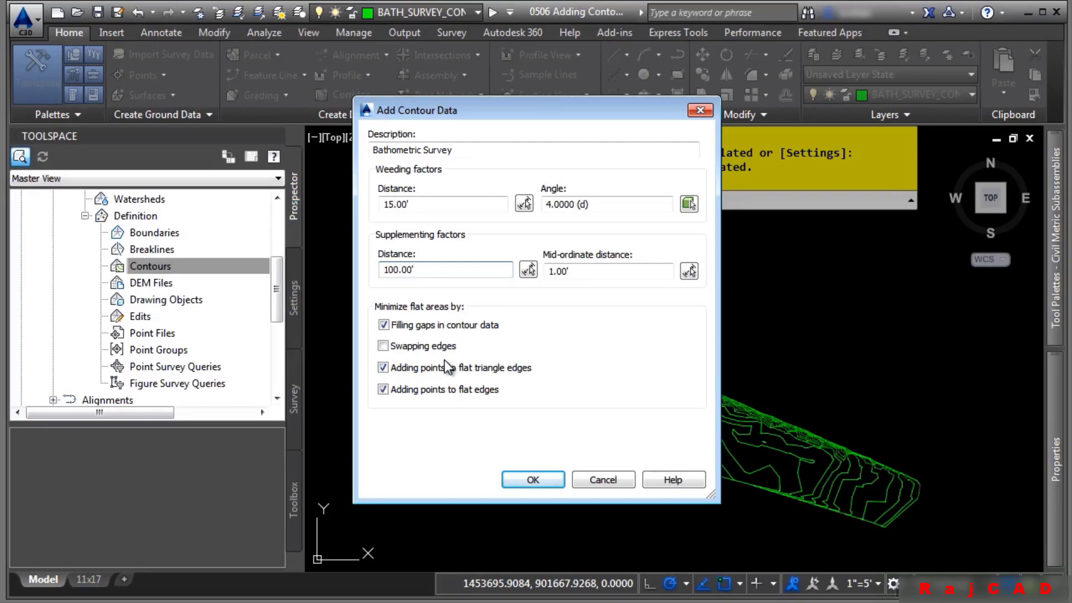
{"action": "left_click", "coordinate": [553, 485]}
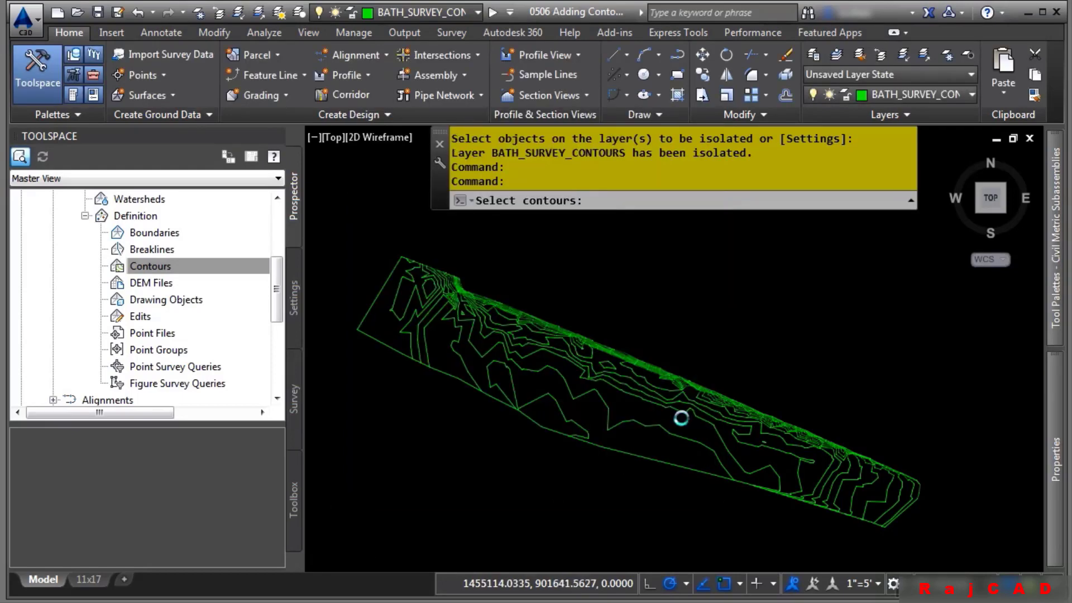
- Choose all the green lake contours as the contour data, leaving out the outer perimeter polyline
{"action": "scroll", "coordinate": [682, 418], "scroll_direction": "down", "scroll_amount": 4}
{"action": "left_click", "coordinate": [870, 327]}
{"action": "left_click", "coordinate": [519, 565]}
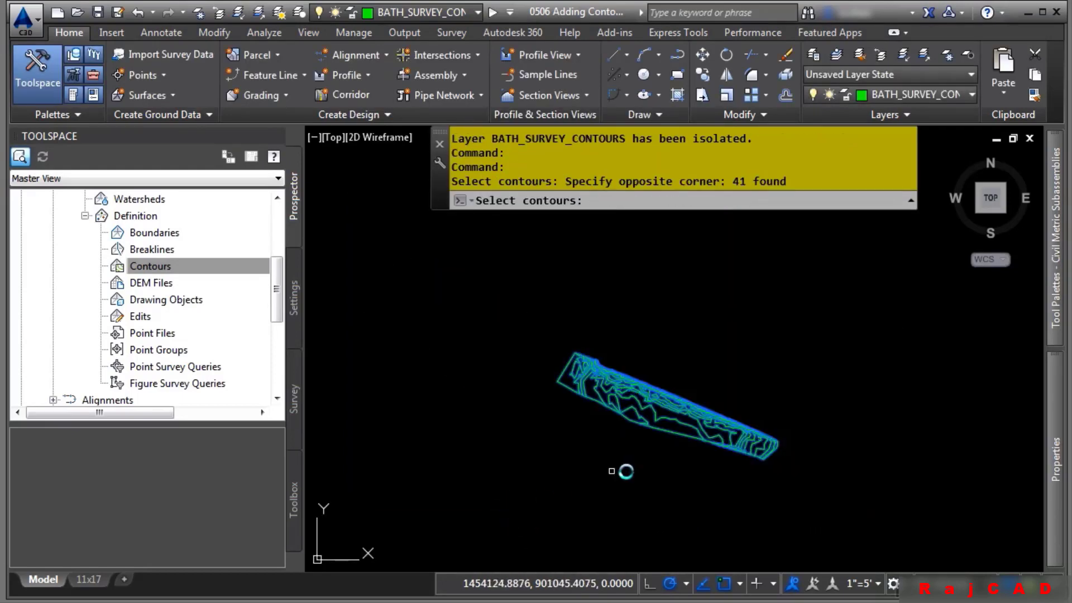
{"action": "scroll", "coordinate": [593, 416], "scroll_direction": "up", "scroll_amount": 8}
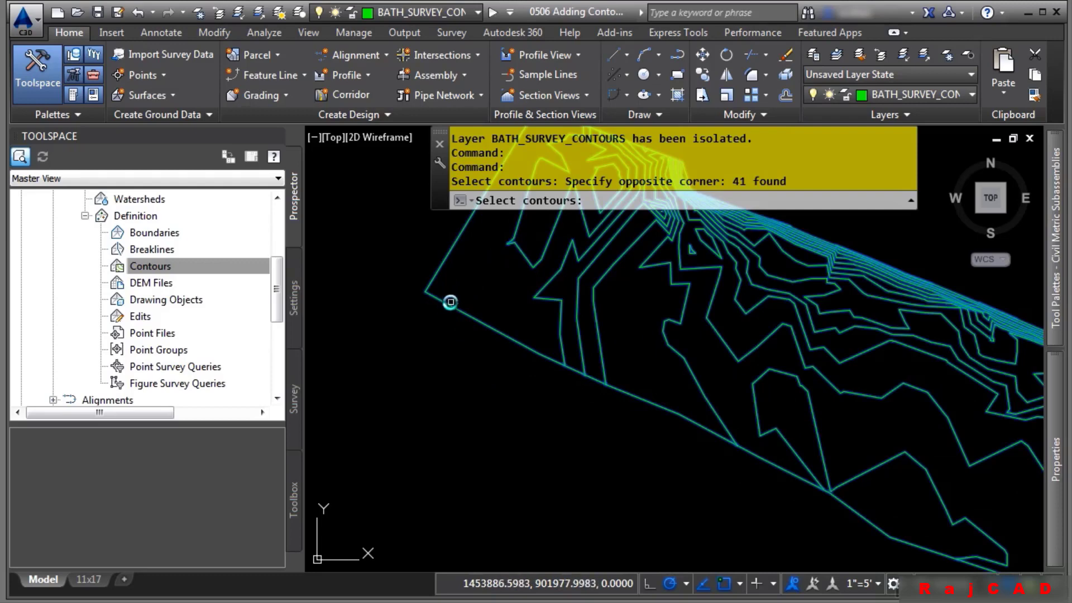
{"action": "left_click", "coordinate": [447, 304], "text": "shift"}
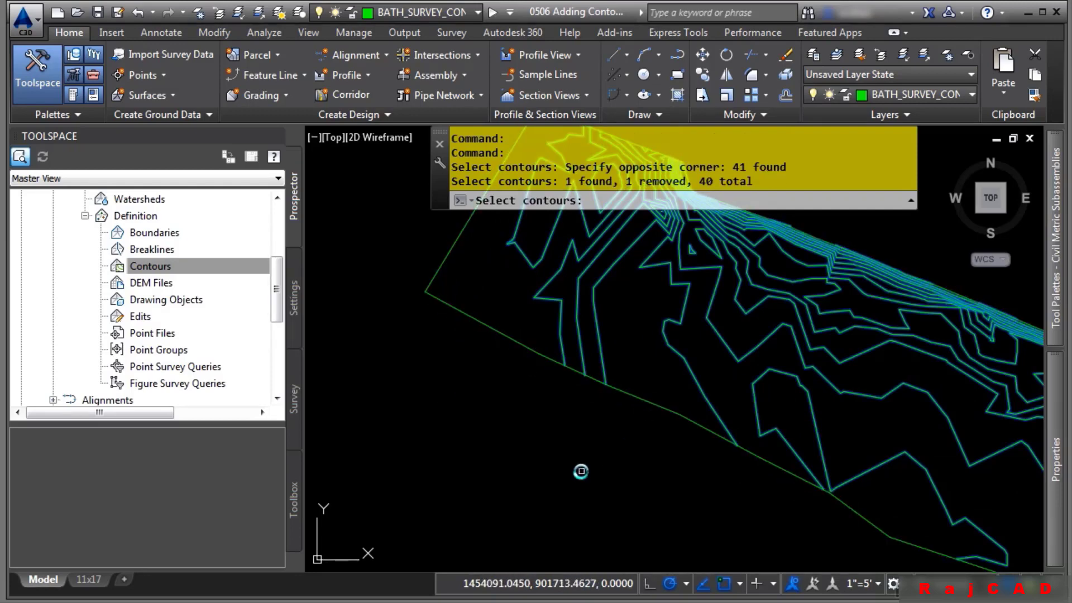
{"action": "key", "text": "Return"}
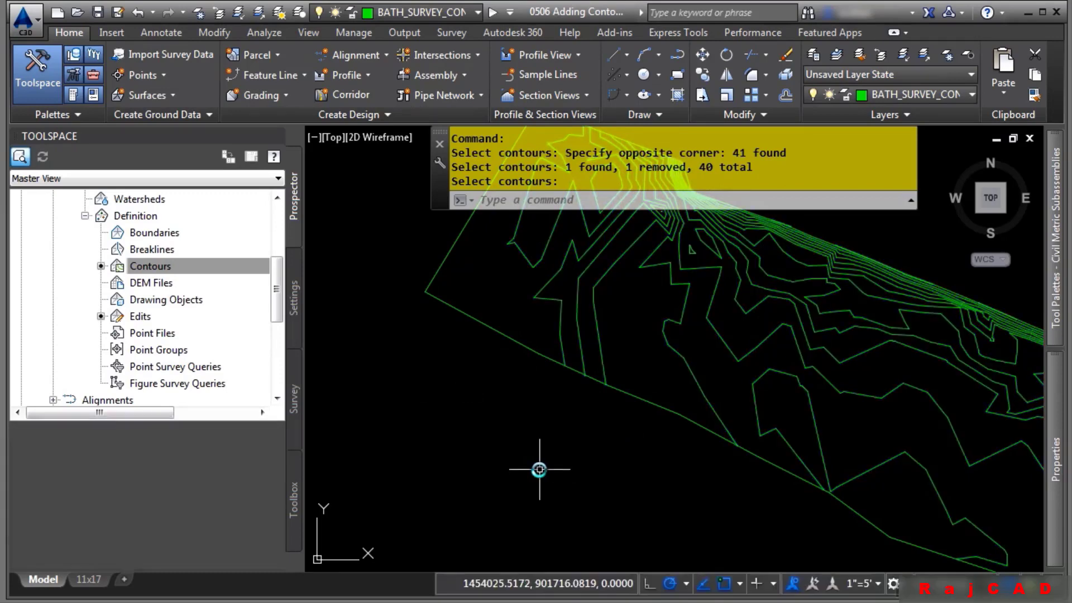
- Thaw all layers and turn all layers back on
{"action": "scroll", "coordinate": [642, 363], "scroll_direction": "up", "scroll_amount": 2}
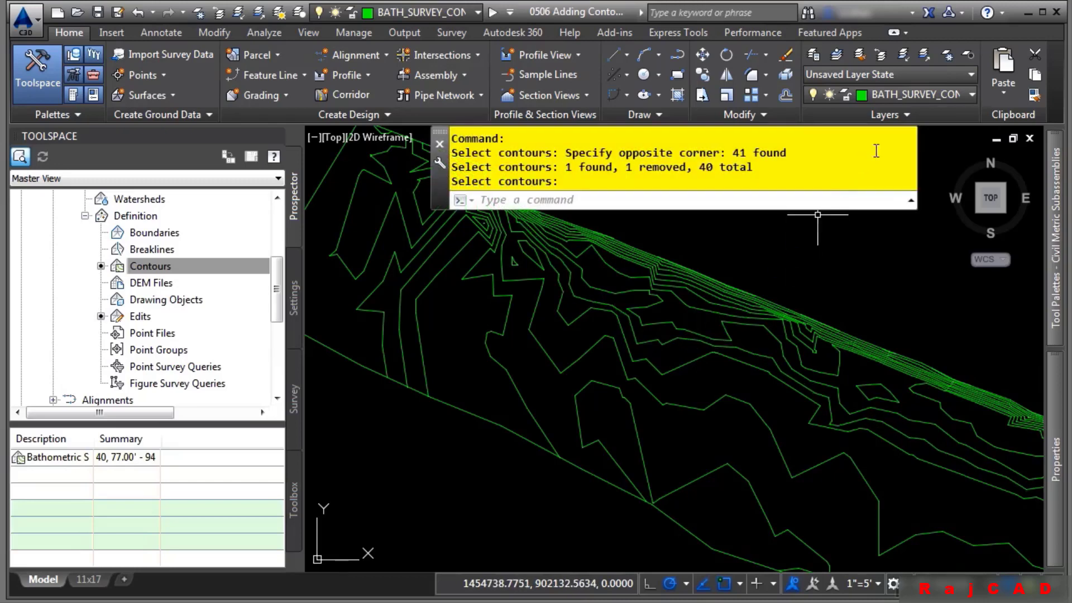
{"action": "left_click", "coordinate": [924, 54]}
{"action": "left_click", "coordinate": [888, 114]}
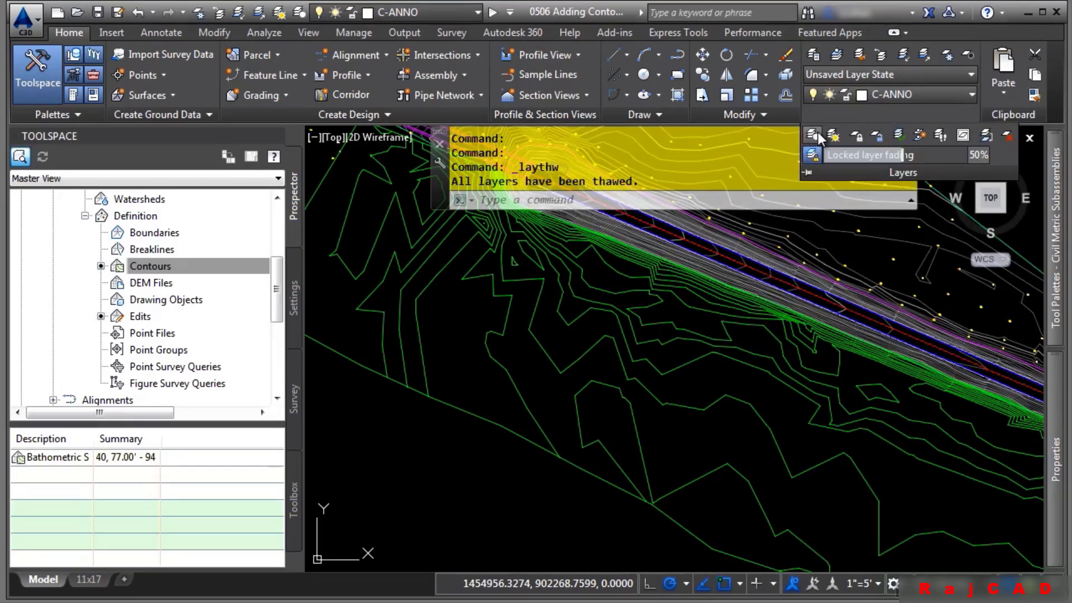
{"action": "left_click", "coordinate": [814, 136]}
{"action": "scroll", "coordinate": [487, 387], "scroll_direction": "down", "scroll_amount": 3}
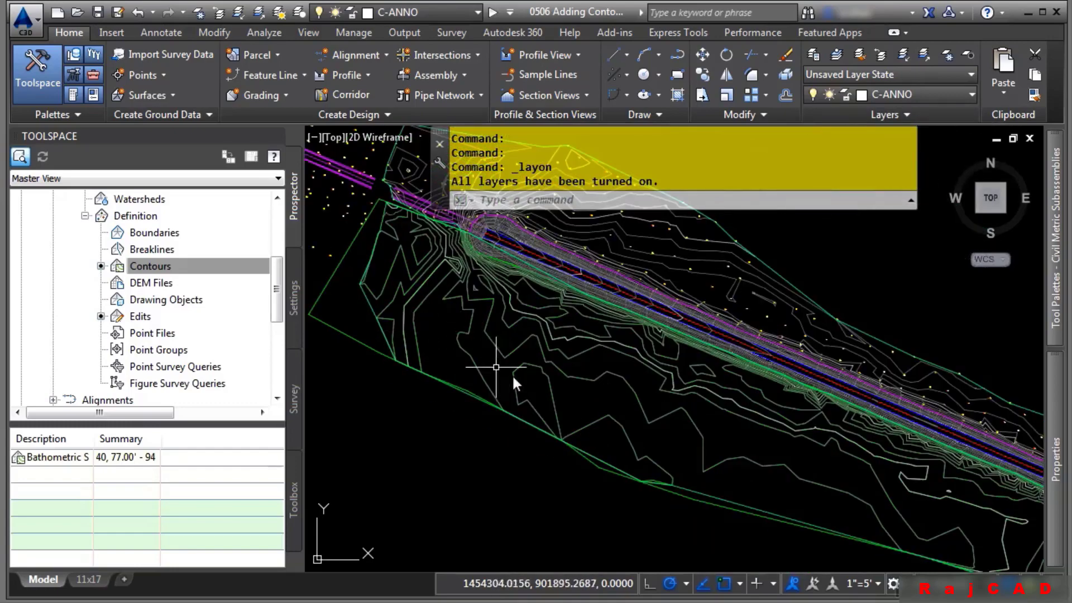
- Set the Surveyed Lake surface to rebuild automatically
{"action": "scroll", "coordinate": [495, 367], "scroll_direction": "up", "scroll_amount": 4}
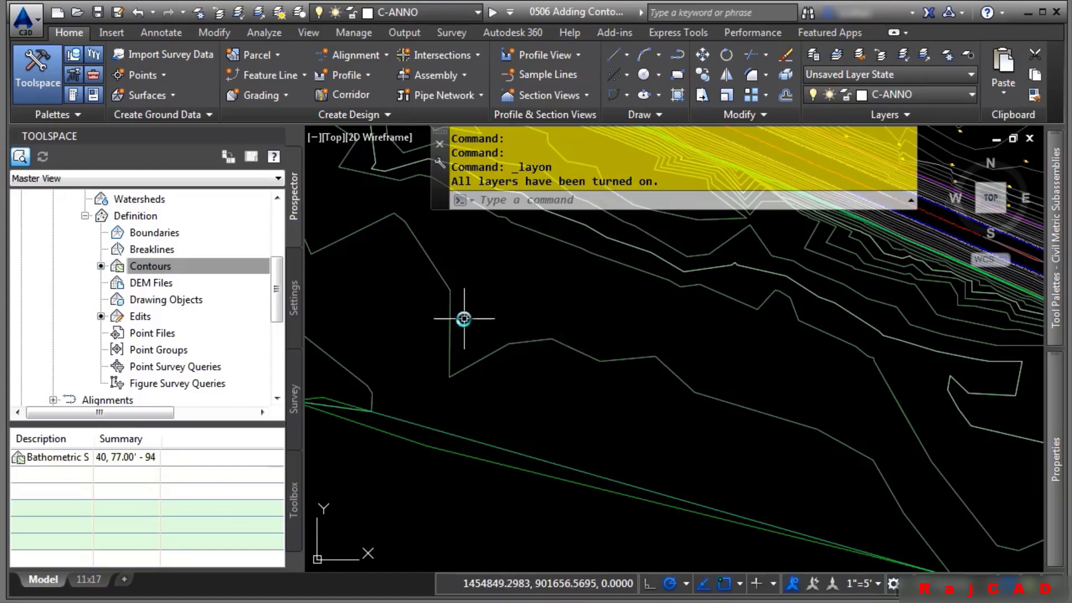
{"action": "scroll", "coordinate": [461, 313], "scroll_direction": "up", "scroll_amount": 2}
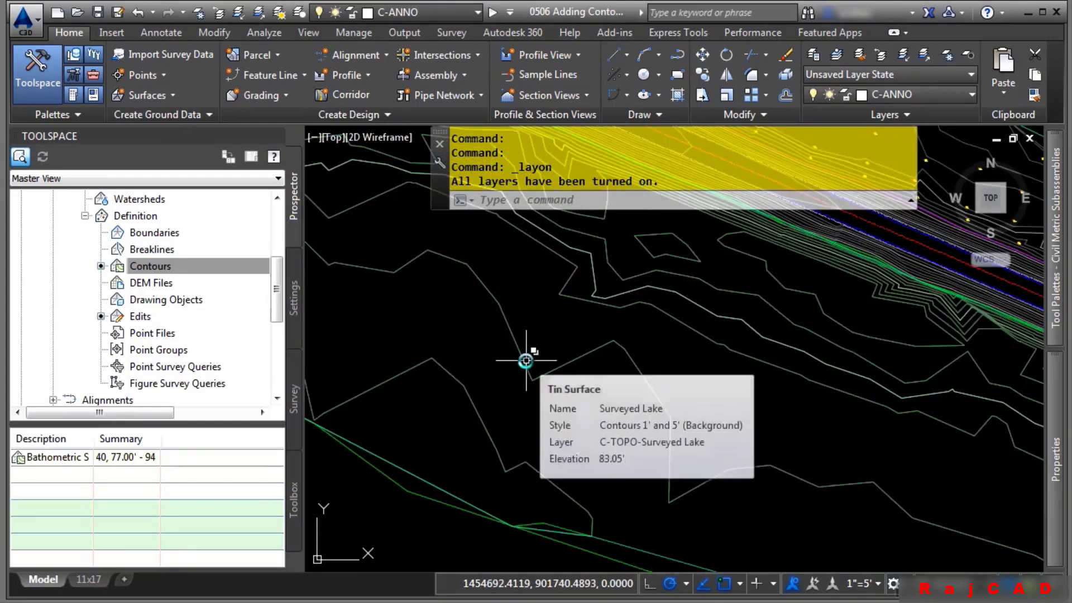
{"action": "scroll", "coordinate": [181, 226], "scroll_direction": "up", "scroll_amount": 2}
{"action": "right_click", "coordinate": [142, 200]}
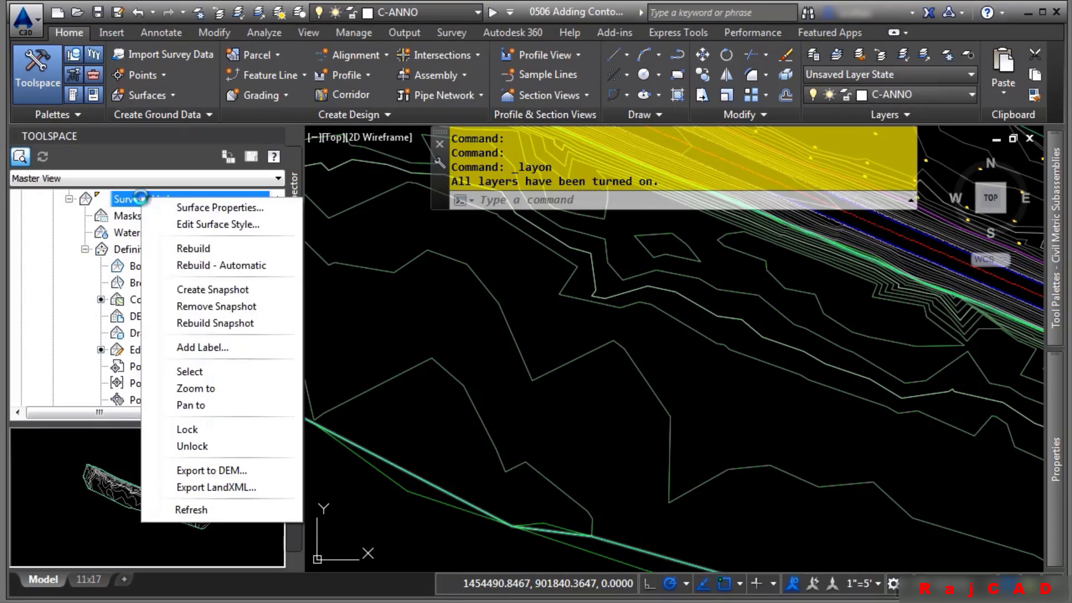
{"action": "left_click", "coordinate": [224, 266]}
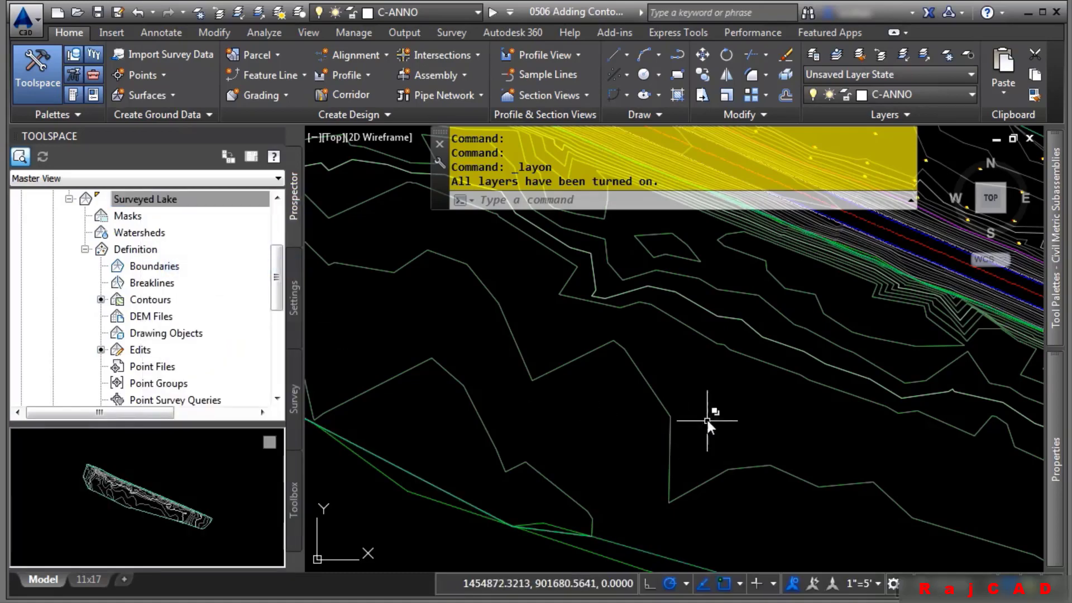
- Pick the lake contour polyline instead of the overlapping TIN surface and move its sharp low vertex upward to reshape it
{"action": "left_click", "coordinate": [662, 403]}
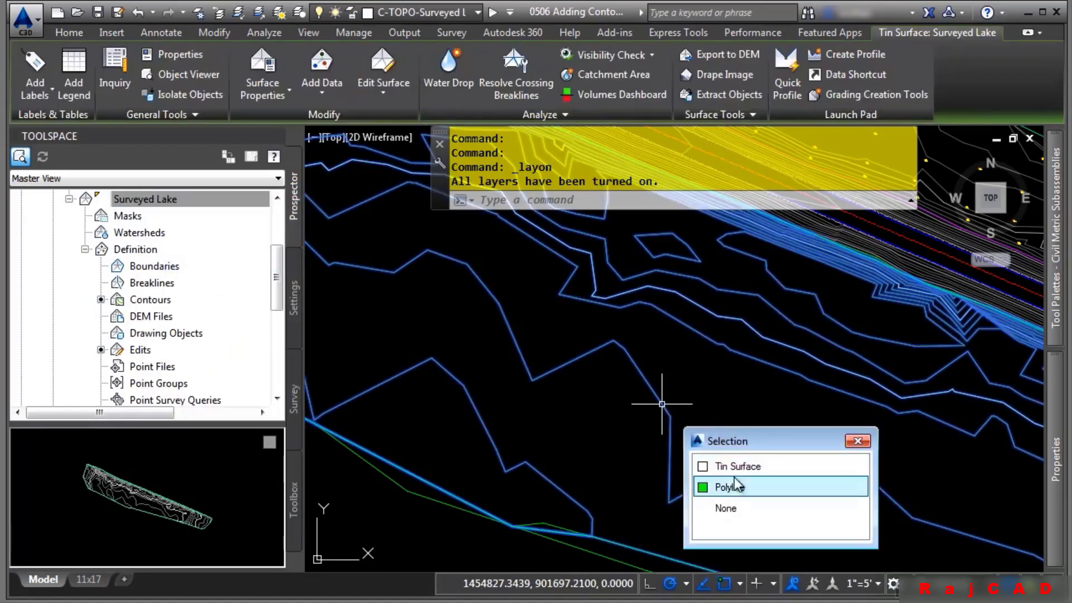
{"action": "left_click", "coordinate": [733, 481]}
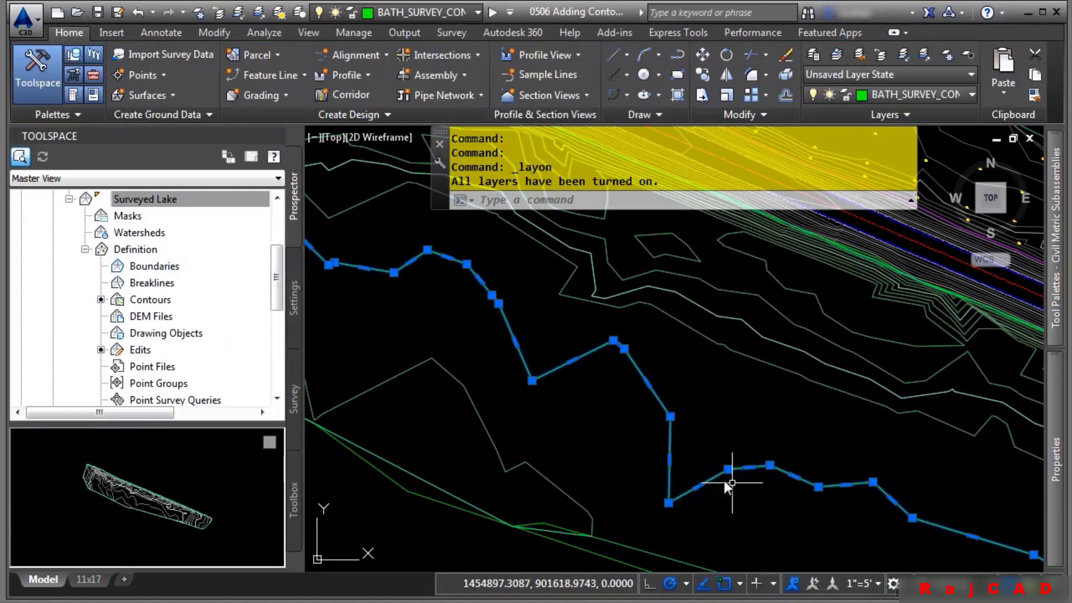
{"action": "left_click", "coordinate": [669, 501]}
{"action": "left_click", "coordinate": [686, 448]}
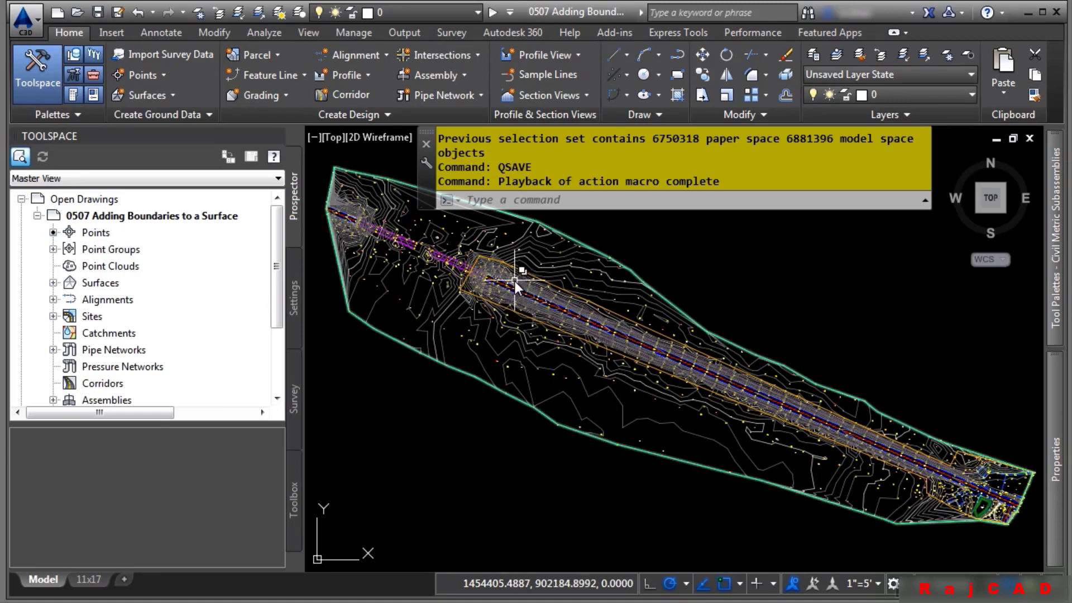
- Set up a new EG surface boundary named Bldg with type Hide and the non-destructive breakline option turned off
{"action": "scroll", "coordinate": [515, 280], "scroll_direction": "up", "scroll_amount": 10}
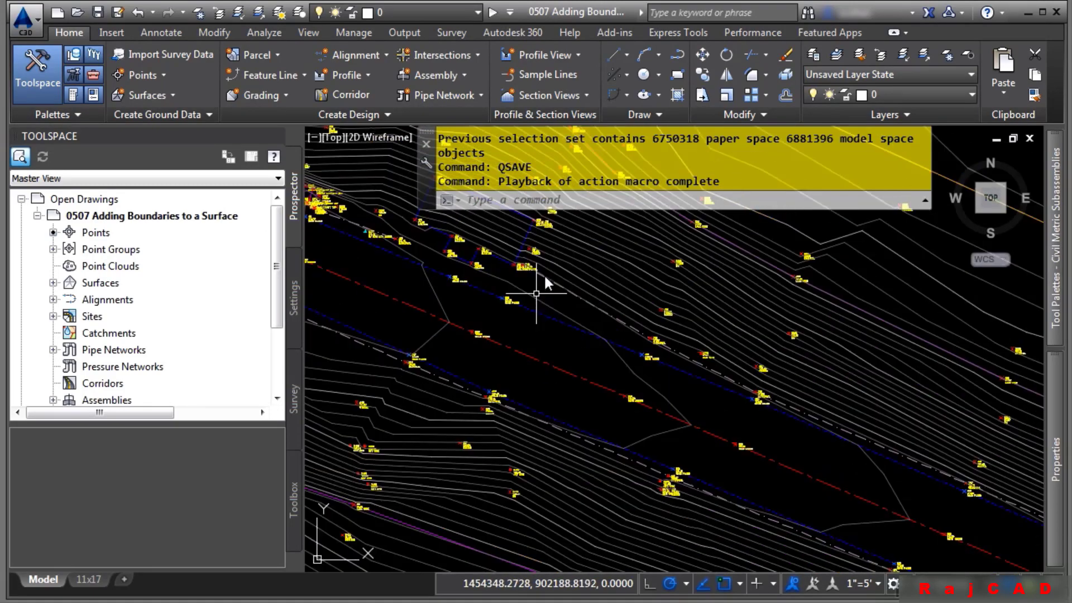
{"action": "scroll", "coordinate": [536, 293], "scroll_direction": "up", "scroll_amount": 6}
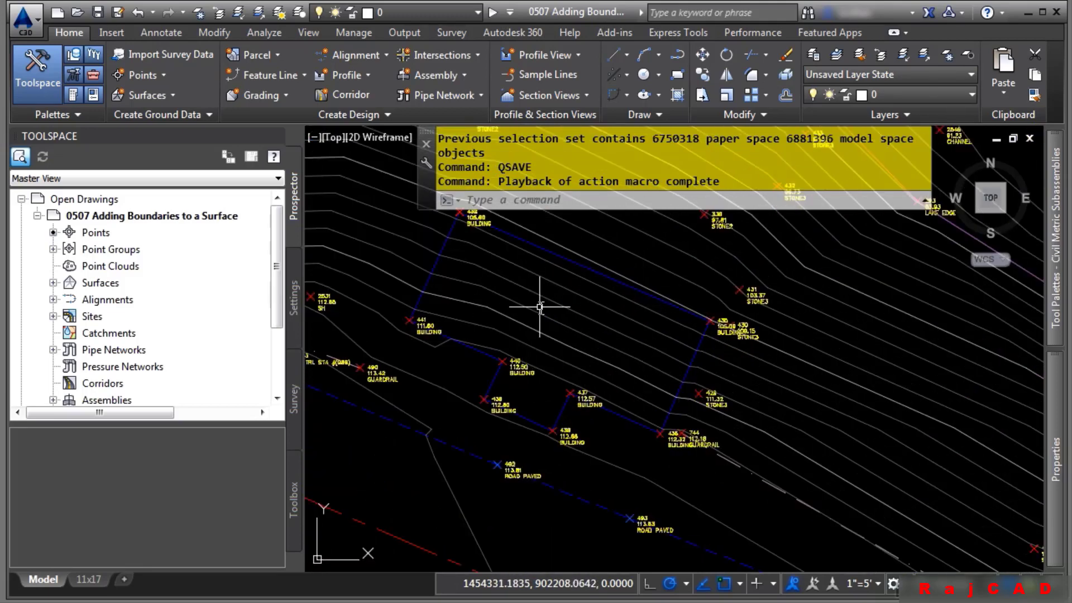
{"action": "mouse_move", "coordinate": [540, 306]}
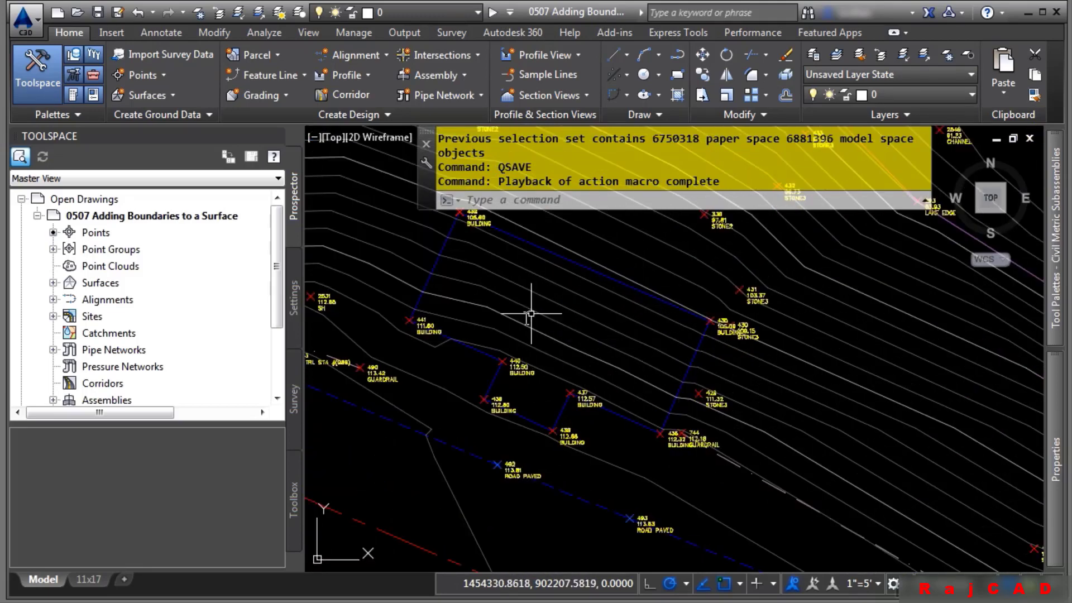
{"action": "left_click", "coordinate": [55, 282]}
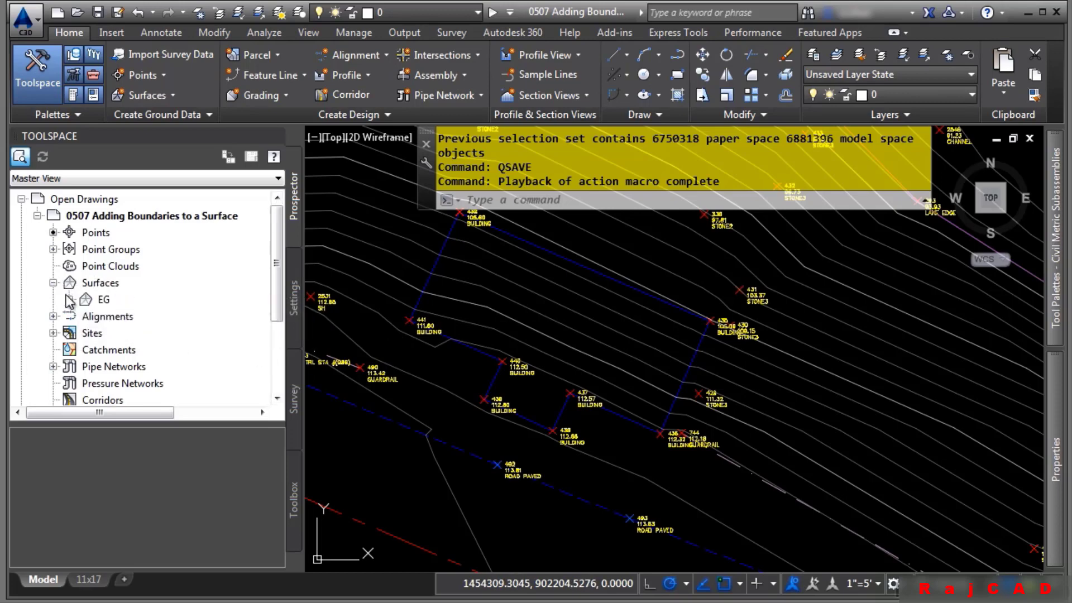
{"action": "left_click", "coordinate": [69, 299]}
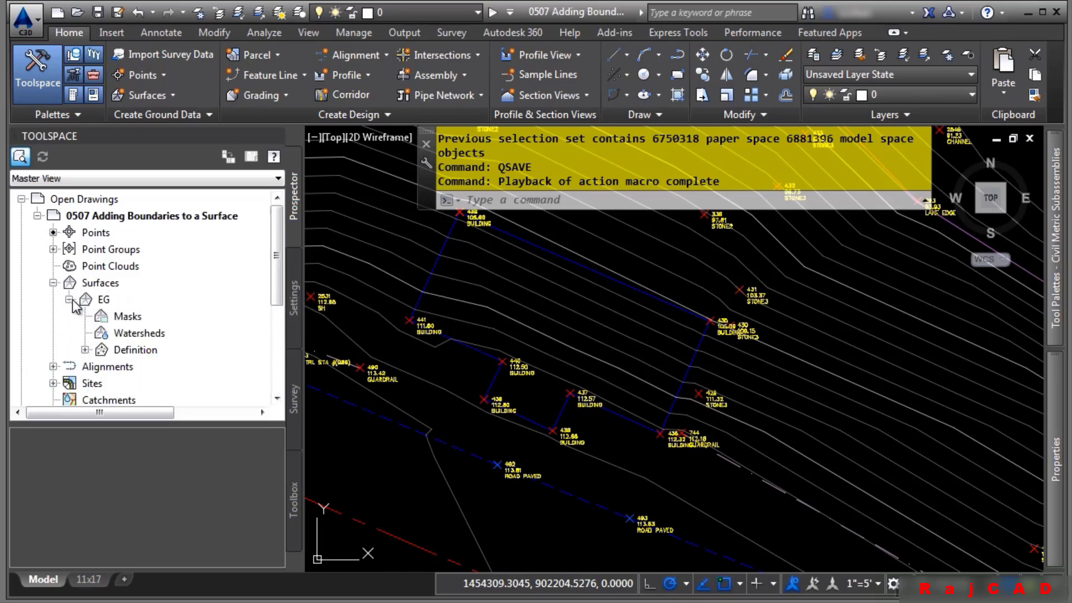
{"action": "left_click", "coordinate": [85, 349]}
{"action": "left_click", "coordinate": [155, 233]}
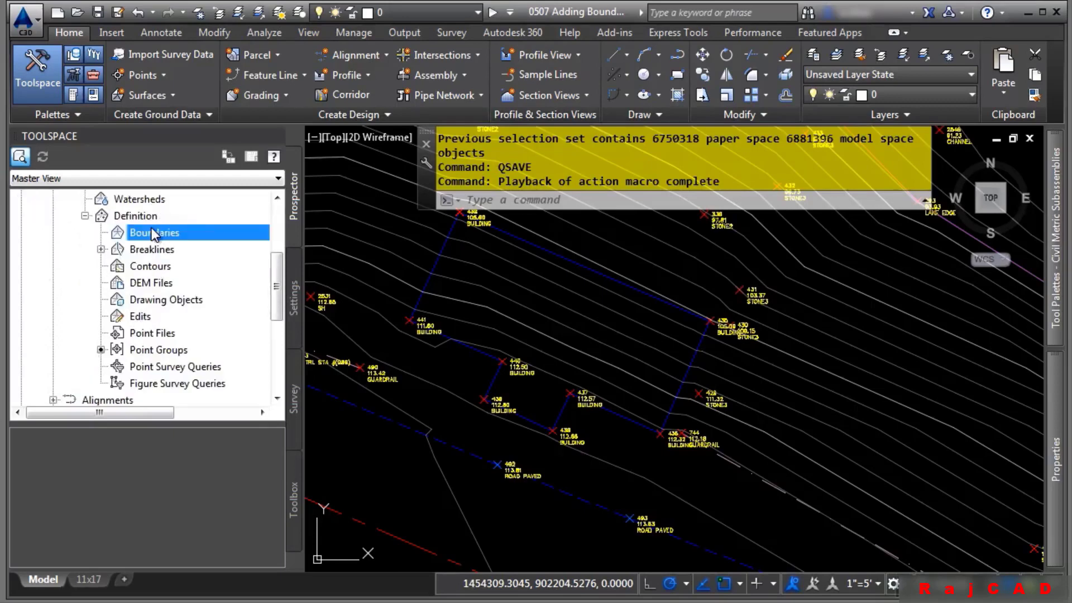
{"action": "right_click", "coordinate": [155, 238]}
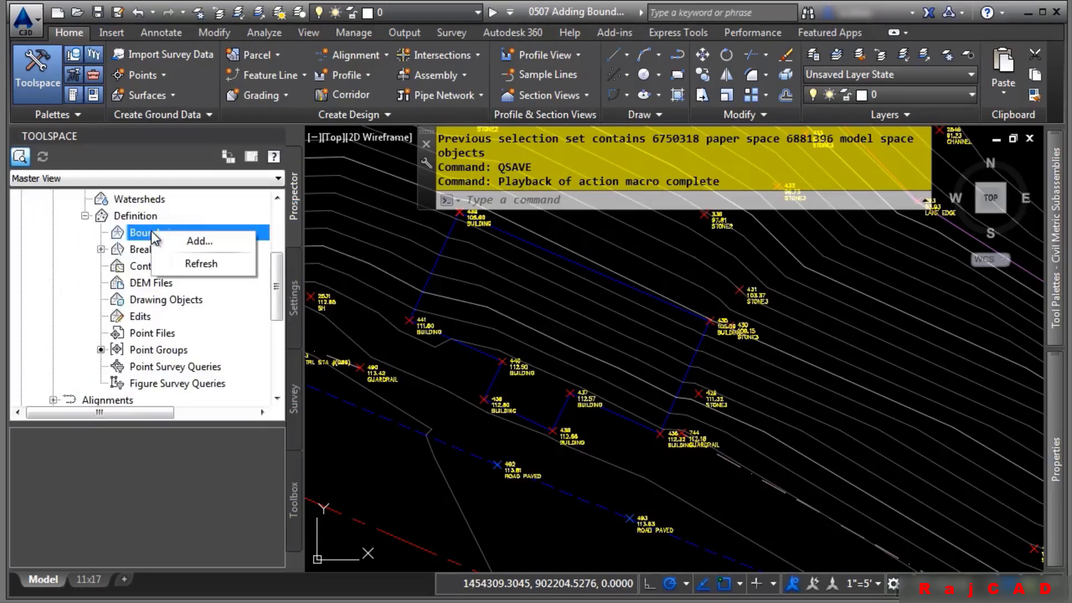
{"action": "left_click", "coordinate": [200, 241]}
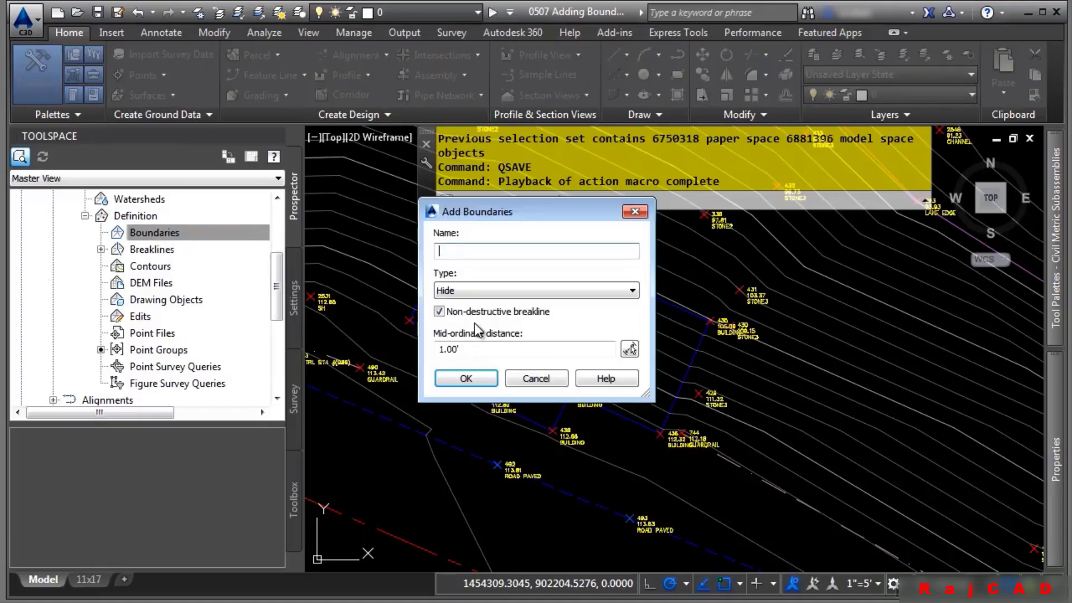
{"action": "type", "text": "Bldg"}
{"action": "left_click", "coordinate": [592, 293]}
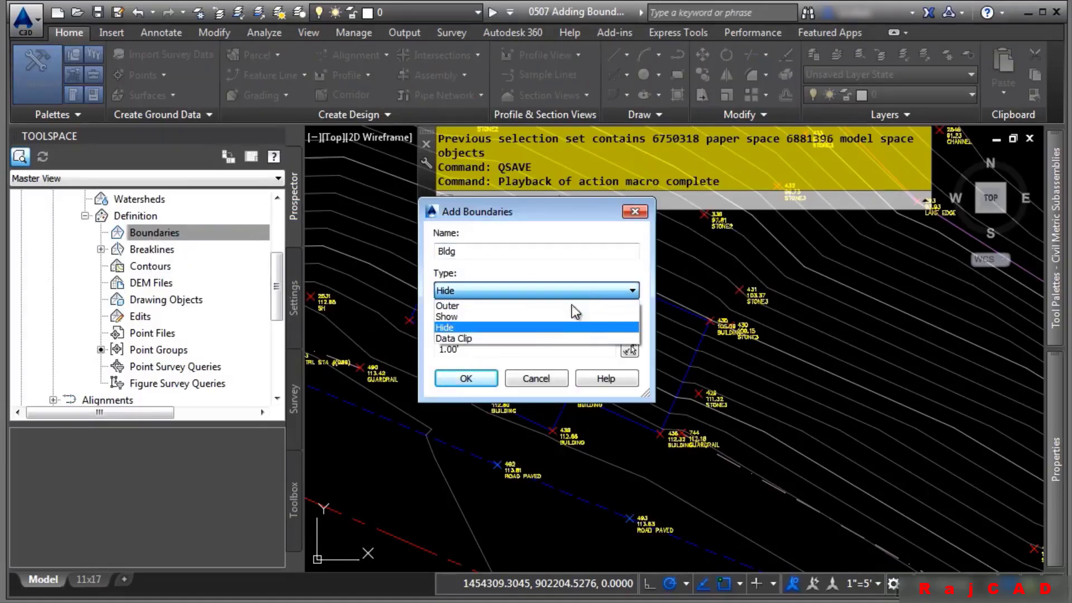
{"action": "left_click", "coordinate": [522, 328]}
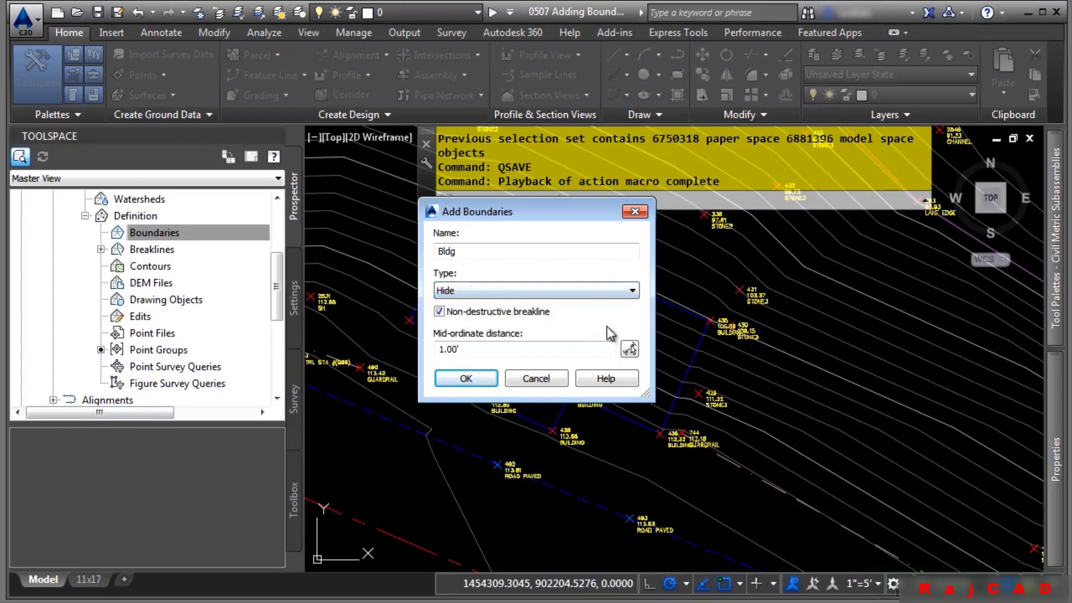
{"action": "left_click", "coordinate": [469, 313]}
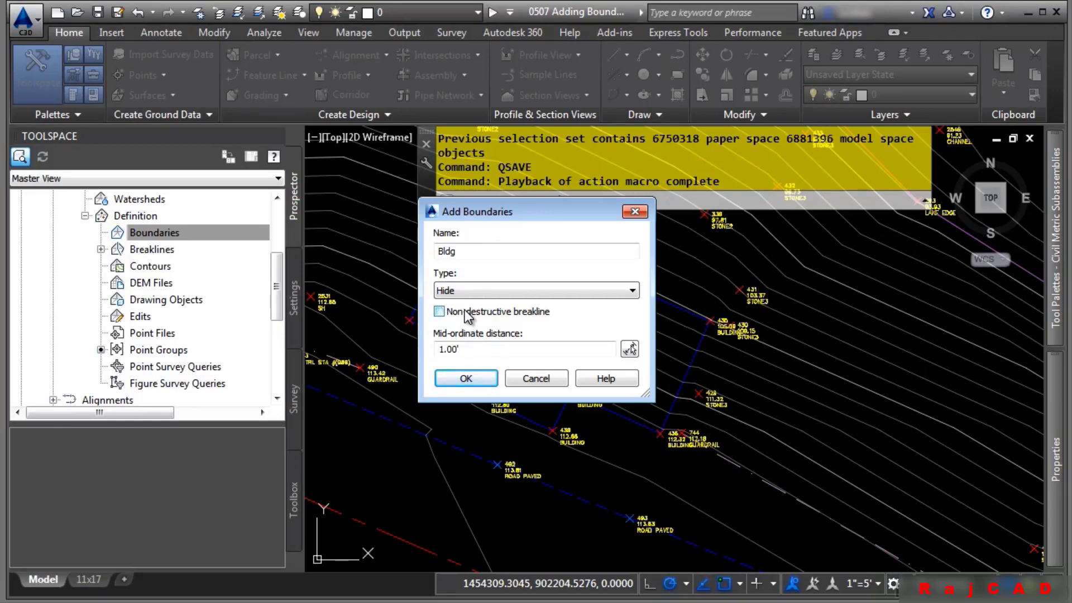
- Apply the Bldg hide boundary to the blue building outline
{"action": "left_click", "coordinate": [481, 378]}
{"action": "left_click", "coordinate": [494, 381]}
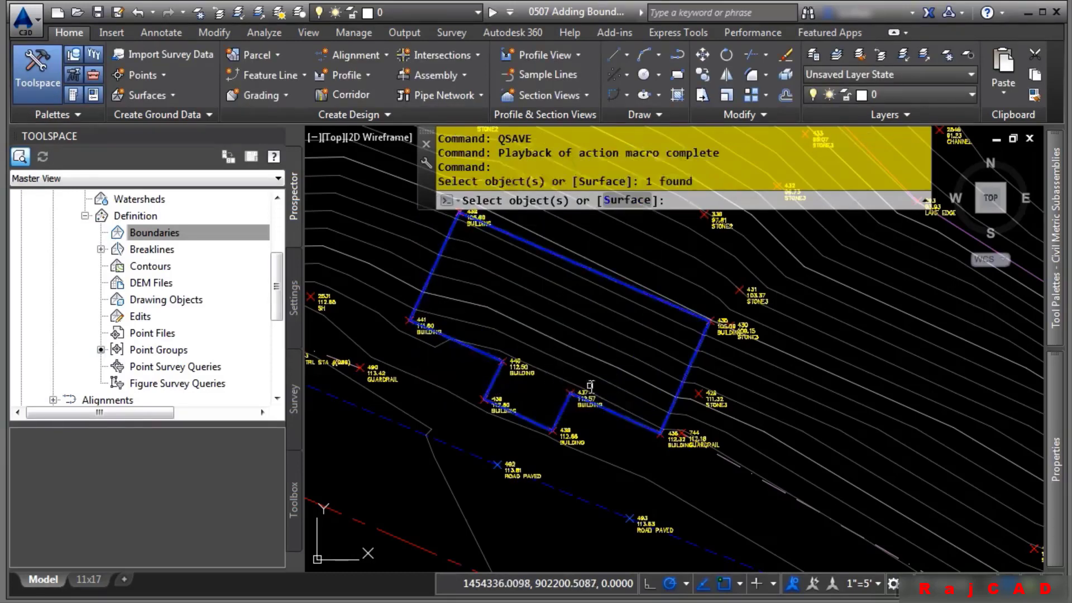
{"action": "key", "text": "Return"}
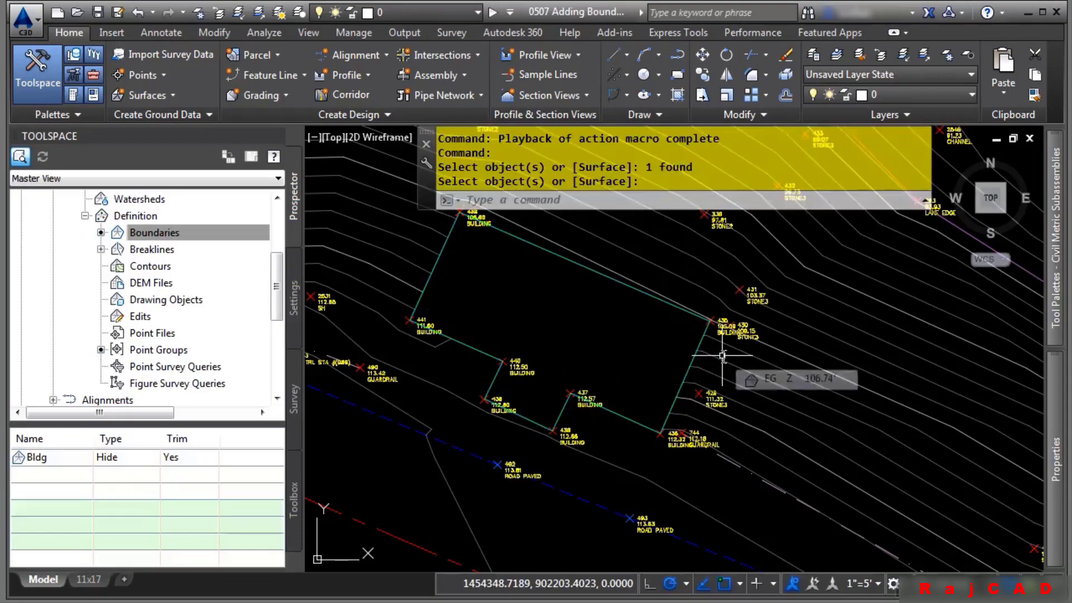
- Examine the EG surface and its surrounding orange polyline, from the pond end to the opposite end of the road
{"action": "scroll", "coordinate": [717, 361], "scroll_direction": "down", "scroll_amount": 10}
{"action": "middle_click_drag", "start_coordinate": [865, 468], "coordinate": [481, 336]}
{"action": "scroll", "coordinate": [481, 336], "scroll_direction": "down", "scroll_amount": 4}
{"action": "middle_click_drag", "start_coordinate": [835, 501], "coordinate": [556, 404]}
{"action": "middle_click", "coordinate": [556, 404]}
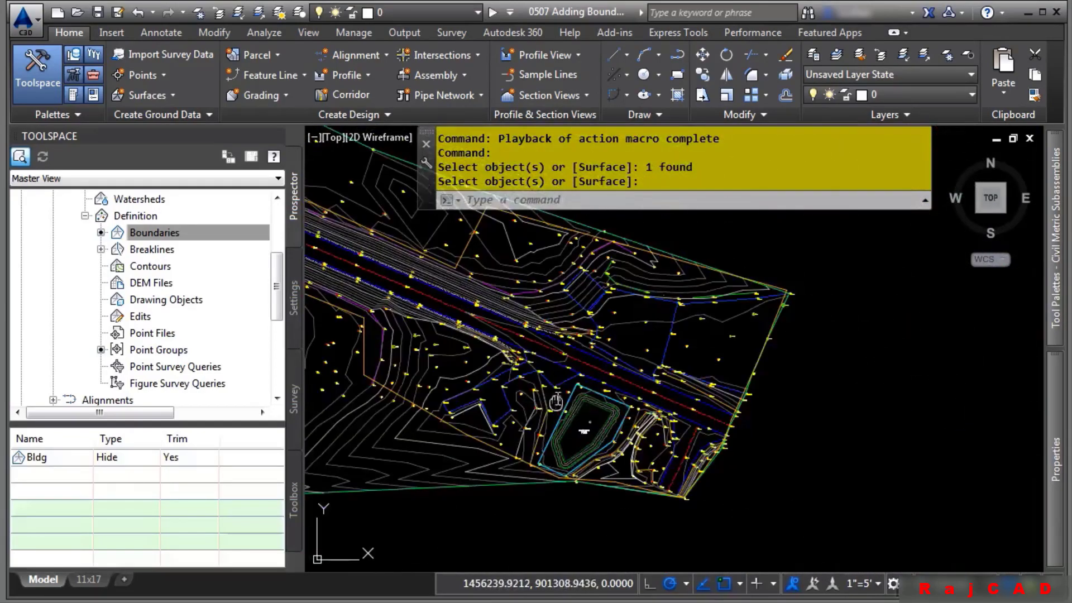
{"action": "middle_click", "coordinate": [557, 403]}
{"action": "scroll", "coordinate": [469, 285], "scroll_direction": "up", "scroll_amount": 8}
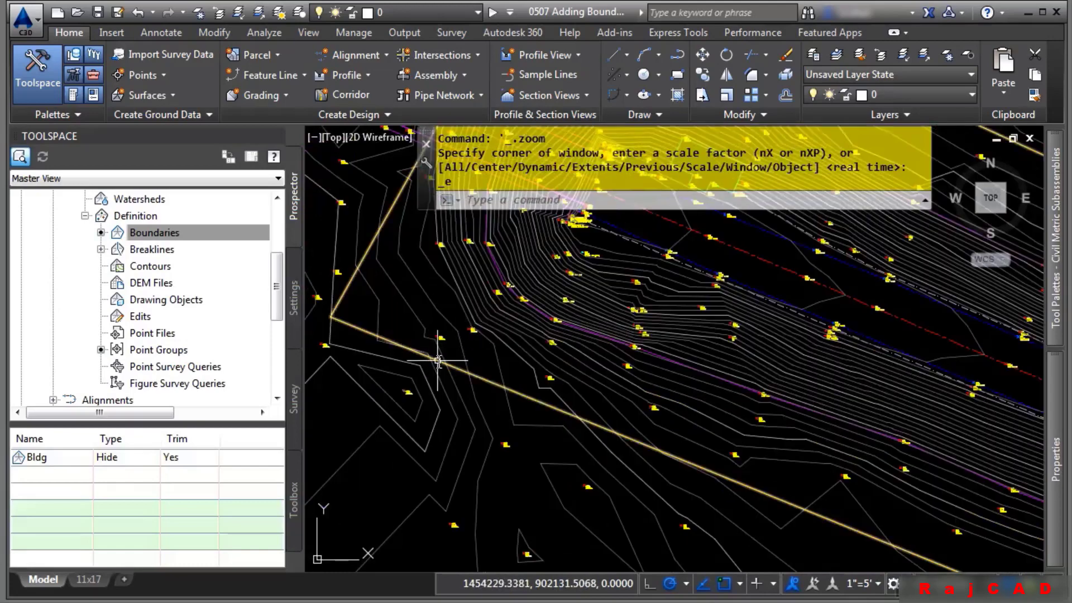
- Set up a new EG surface boundary named Ext with type Outer and the non-destructive breakline option turned off
{"action": "mouse_move", "coordinate": [438, 361]}
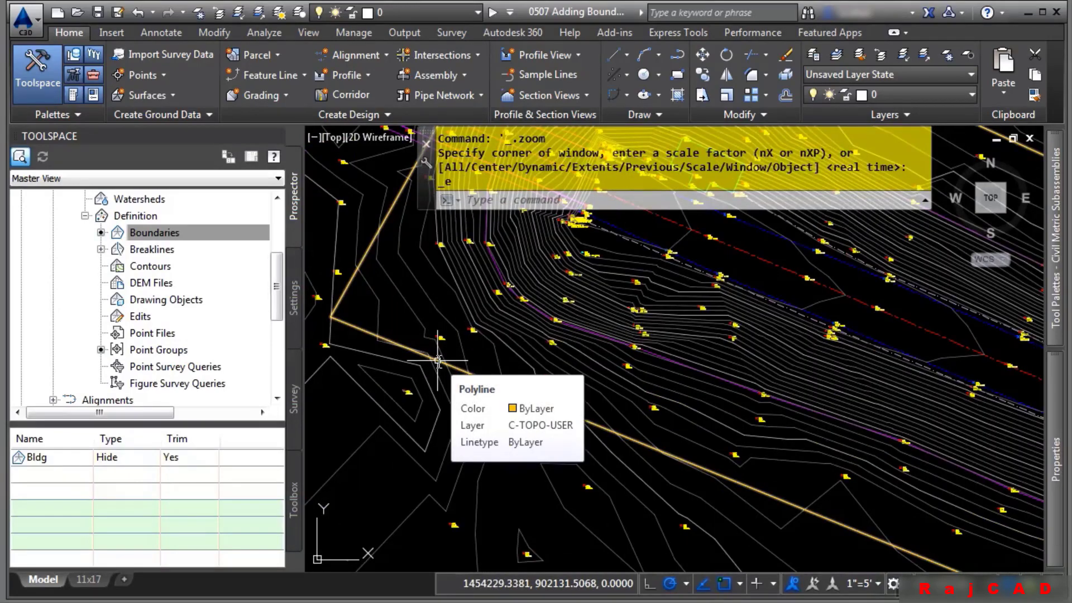
{"action": "left_click", "coordinate": [120, 231]}
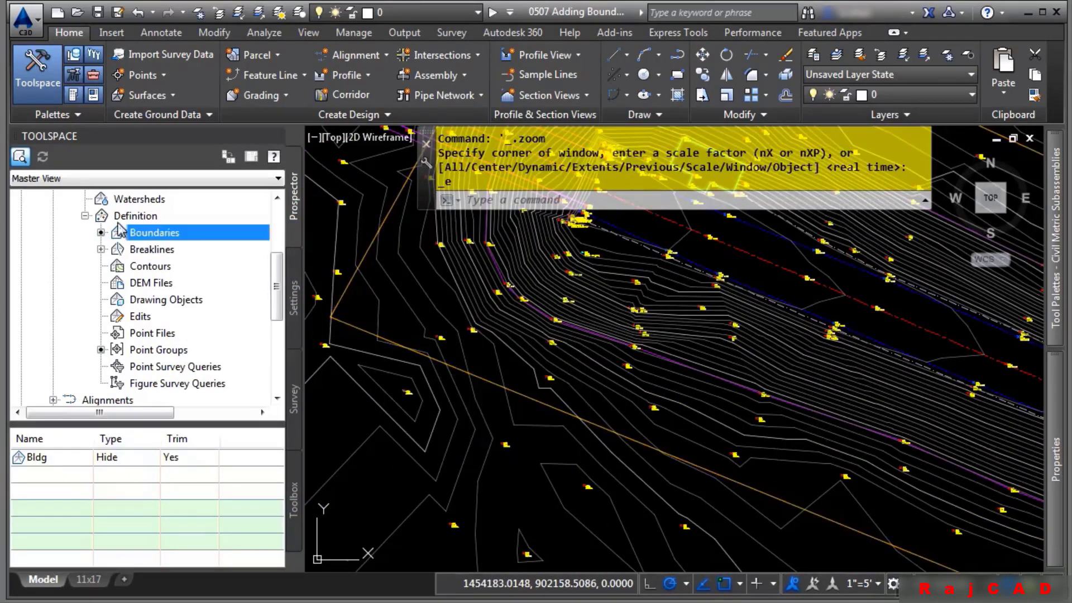
{"action": "right_click", "coordinate": [156, 238]}
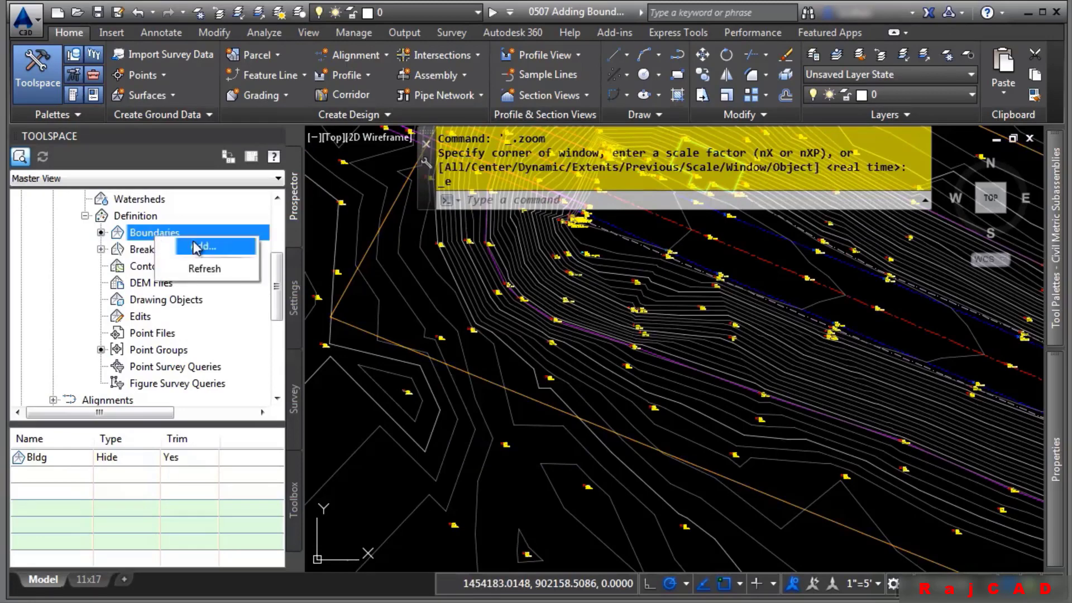
{"action": "left_click", "coordinate": [200, 246]}
{"action": "type", "text": "Ext"}
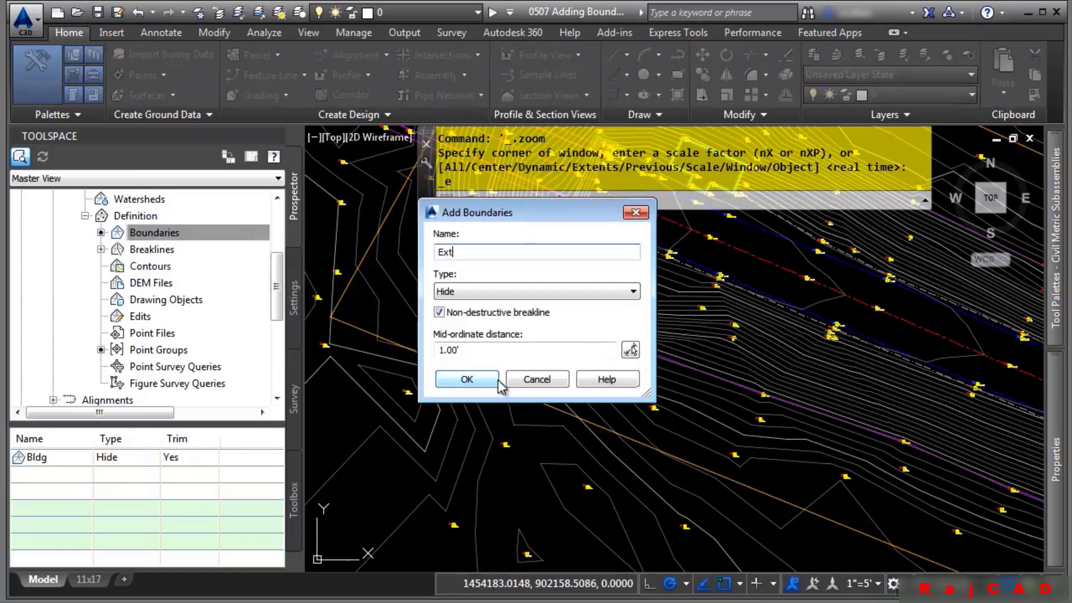
{"action": "left_click", "coordinate": [589, 292]}
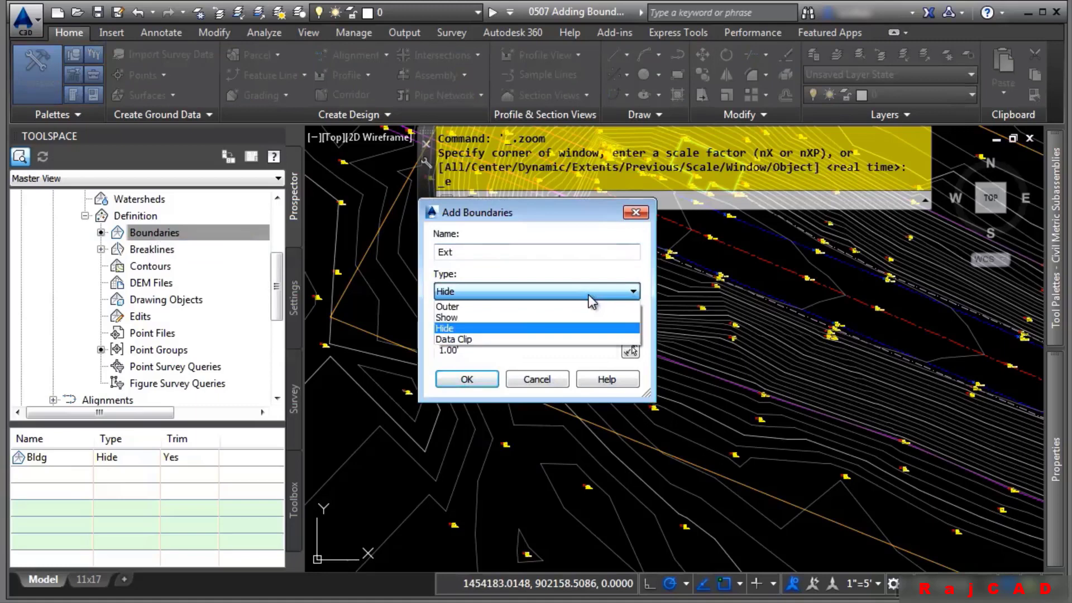
{"action": "left_click", "coordinate": [545, 311]}
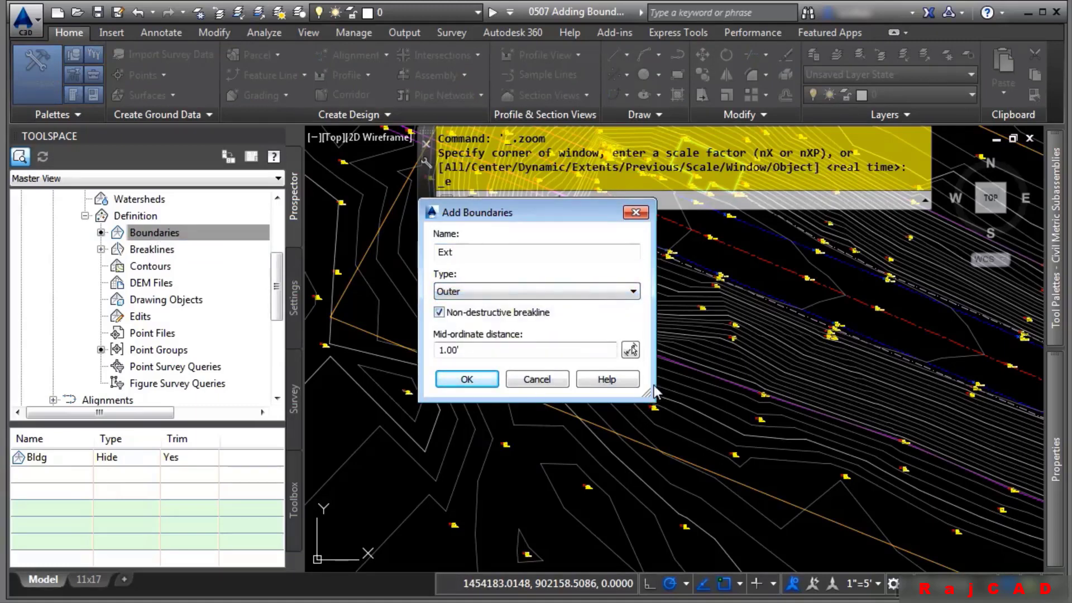
{"action": "left_click", "coordinate": [504, 316]}
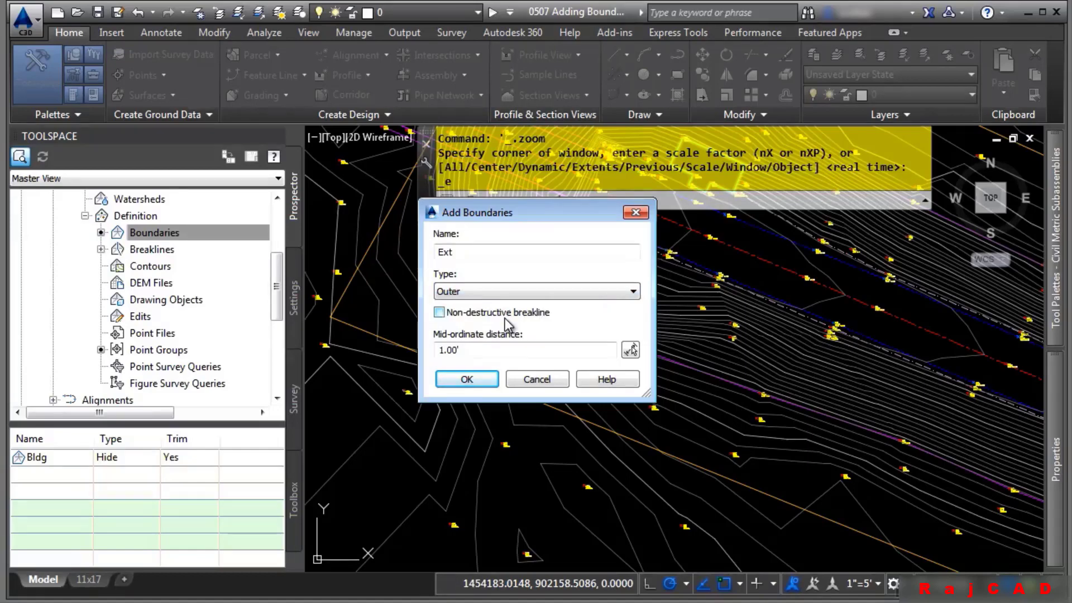
{"action": "left_click", "coordinate": [457, 379]}
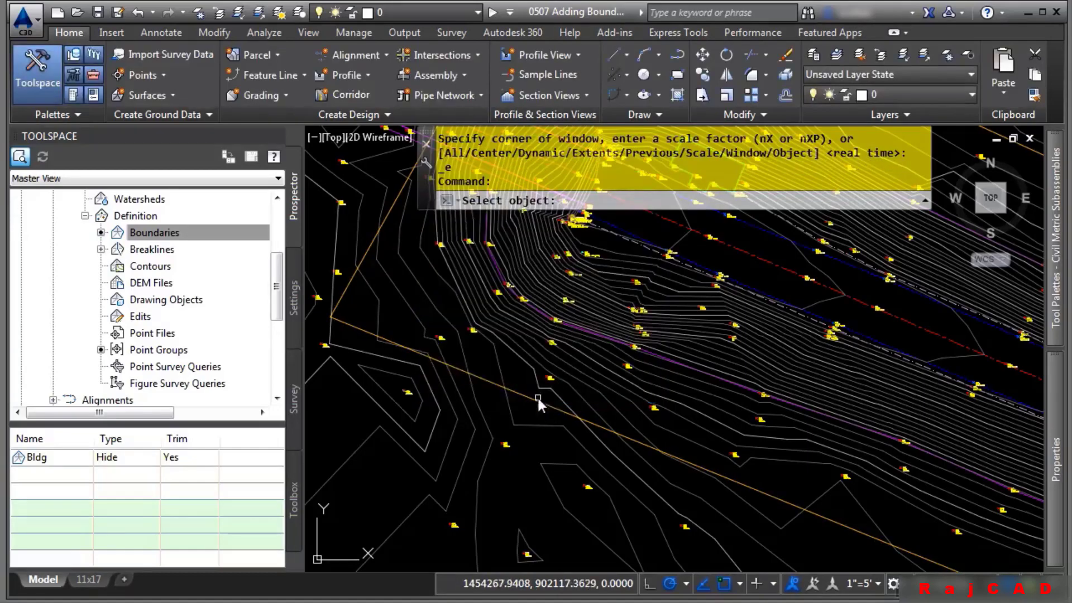
- Apply the Ext outer boundary to the orange polyline around the road and inspect the trimmed surface edges
{"action": "left_click", "coordinate": [537, 401]}
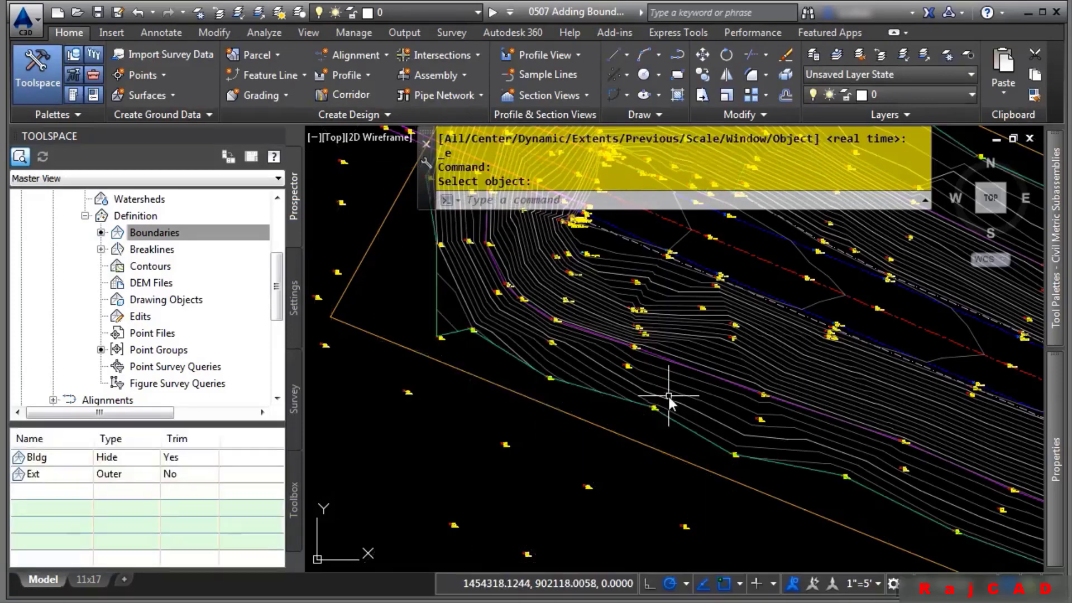
{"action": "scroll", "coordinate": [550, 458], "scroll_direction": "down", "scroll_amount": 2}
{"action": "middle_click_drag", "start_coordinate": [825, 367], "coordinate": [518, 431]}
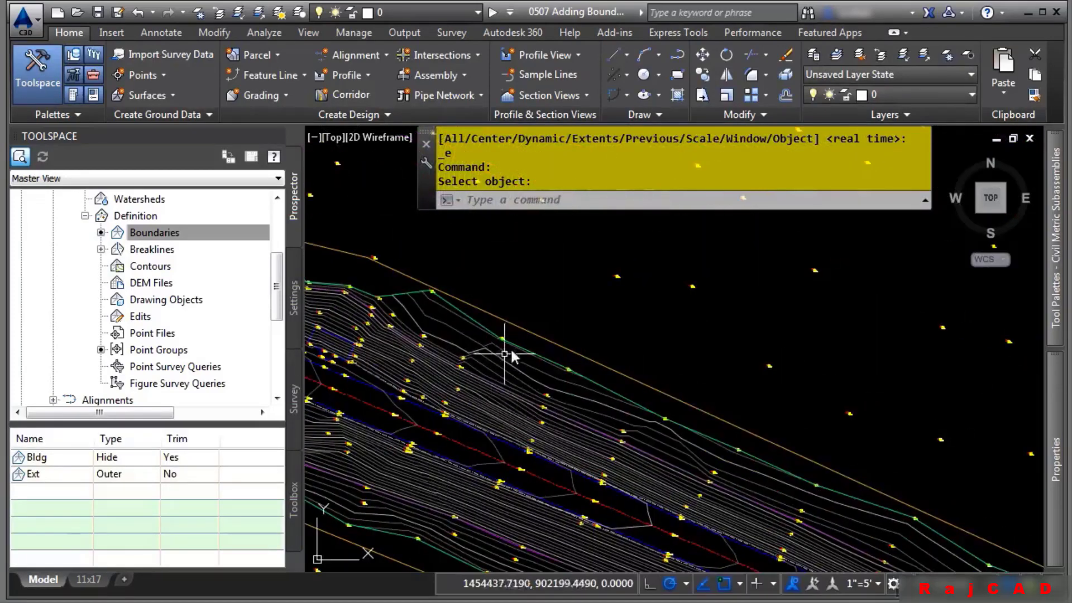
{"action": "middle_click_drag", "start_coordinate": [441, 338], "coordinate": [789, 396]}
{"action": "scroll", "coordinate": [579, 324], "scroll_direction": "up", "scroll_amount": 2}
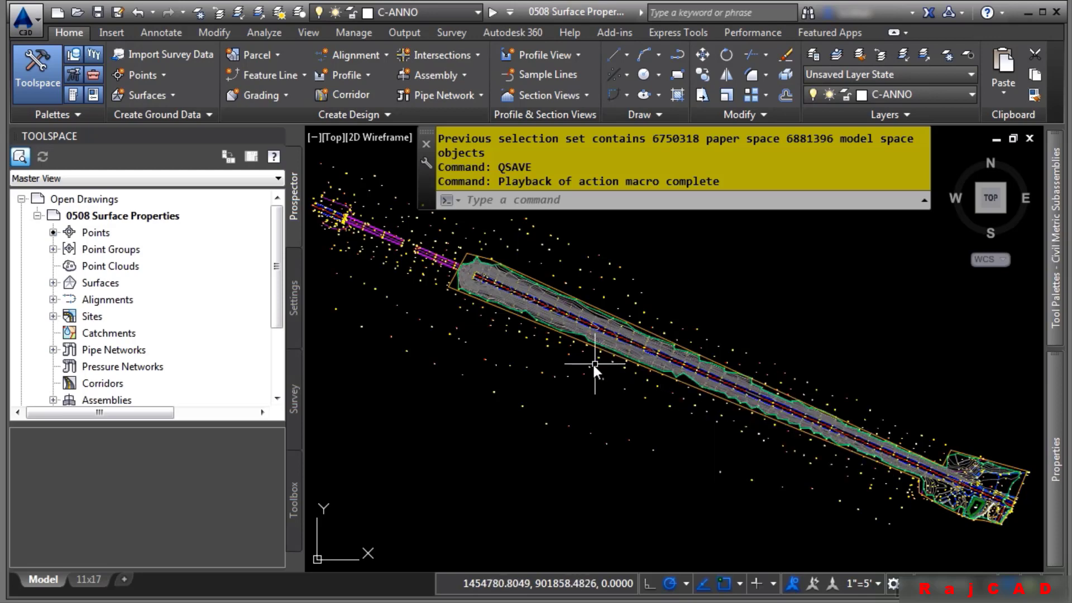
- Set the EG TIN surface's style to Contours and Triangles in its surface properties and apply it
{"action": "left_click", "coordinate": [562, 301]}
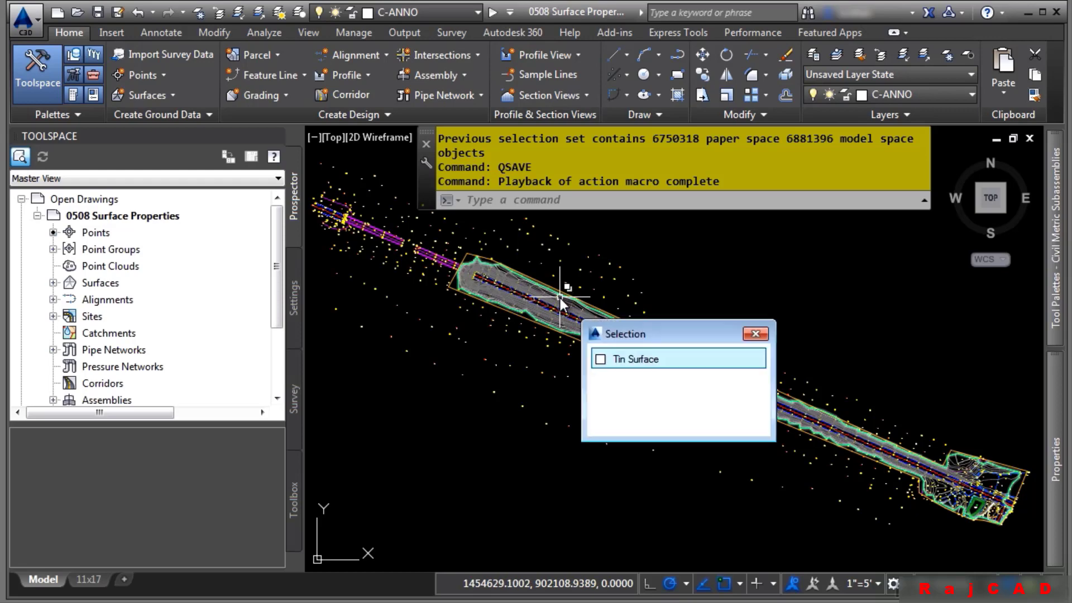
{"action": "left_click", "coordinate": [621, 362]}
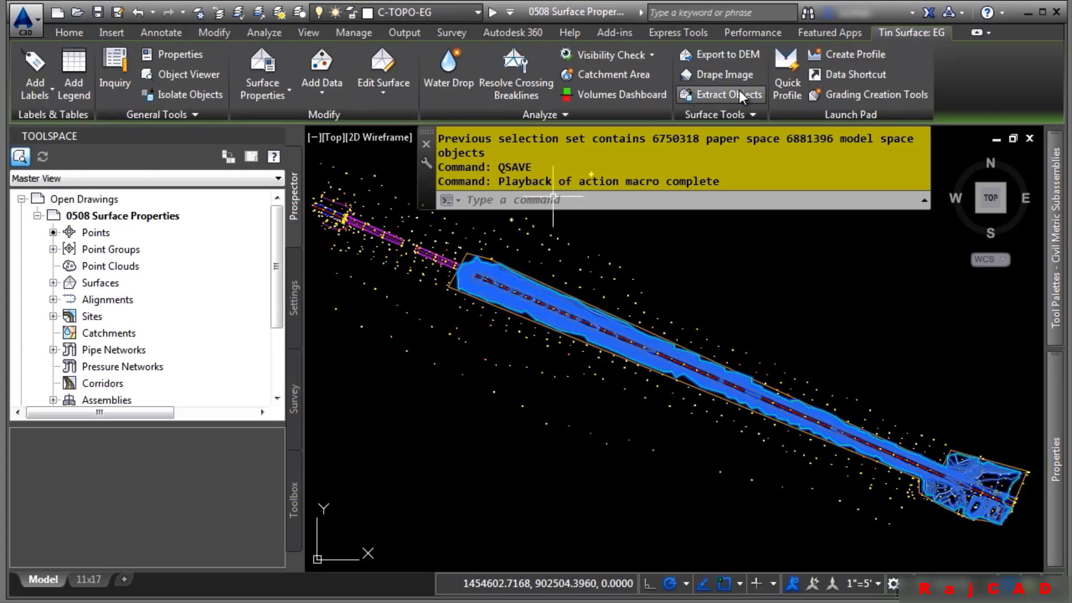
{"action": "left_click", "coordinate": [263, 75]}
{"action": "left_click", "coordinate": [287, 137]}
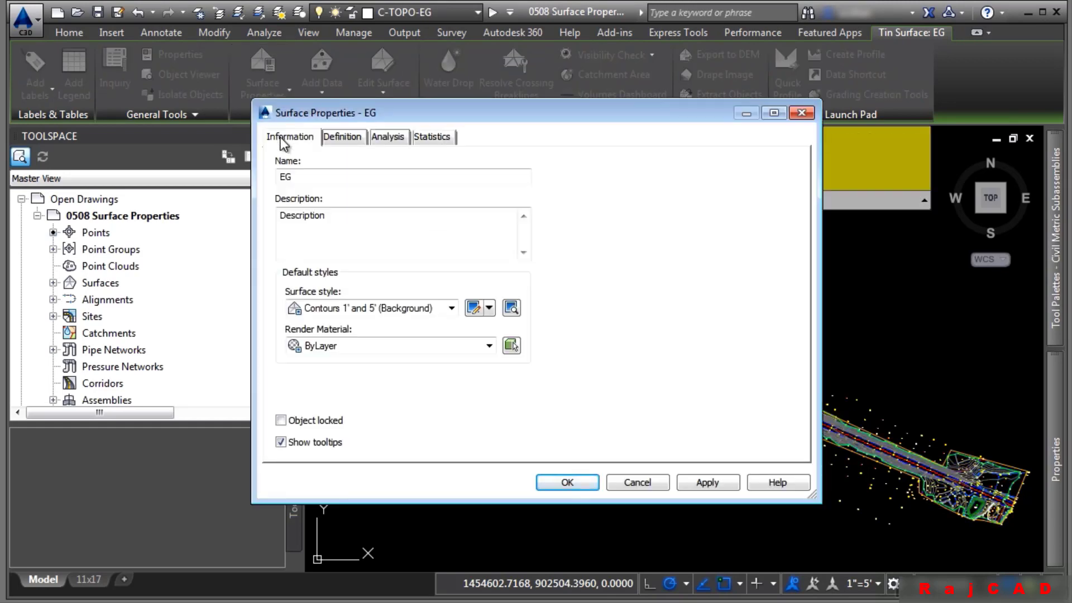
{"action": "left_click", "coordinate": [372, 309]}
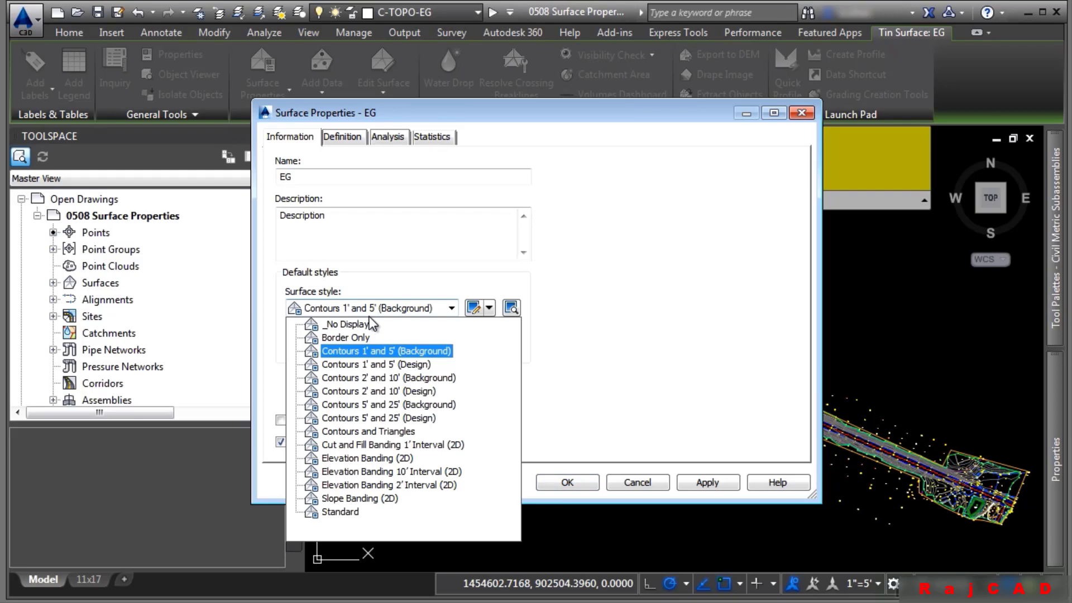
{"action": "left_click", "coordinate": [331, 431]}
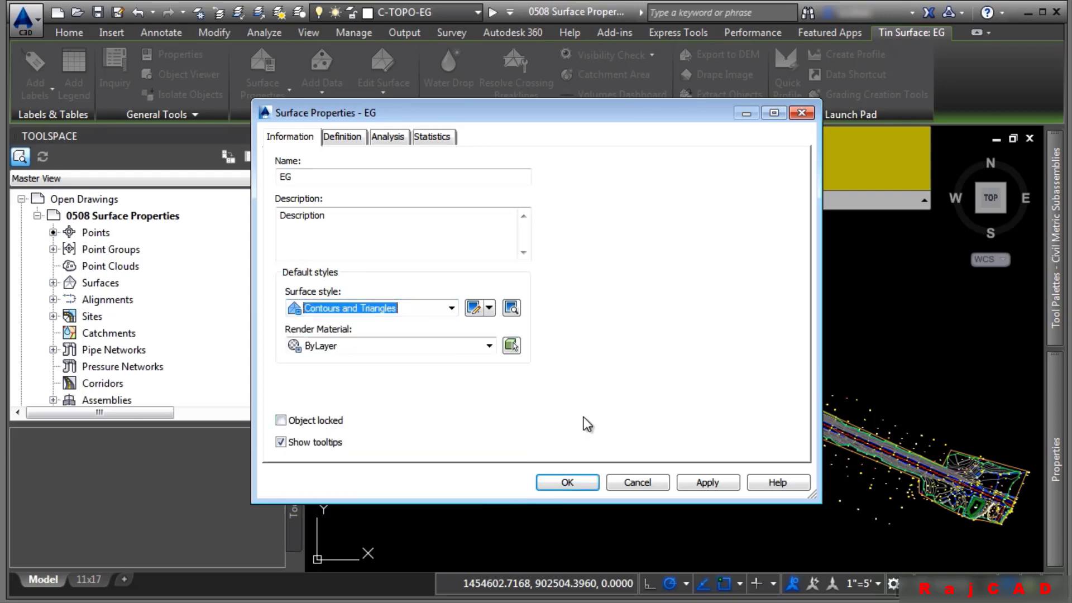
{"action": "left_click", "coordinate": [715, 484]}
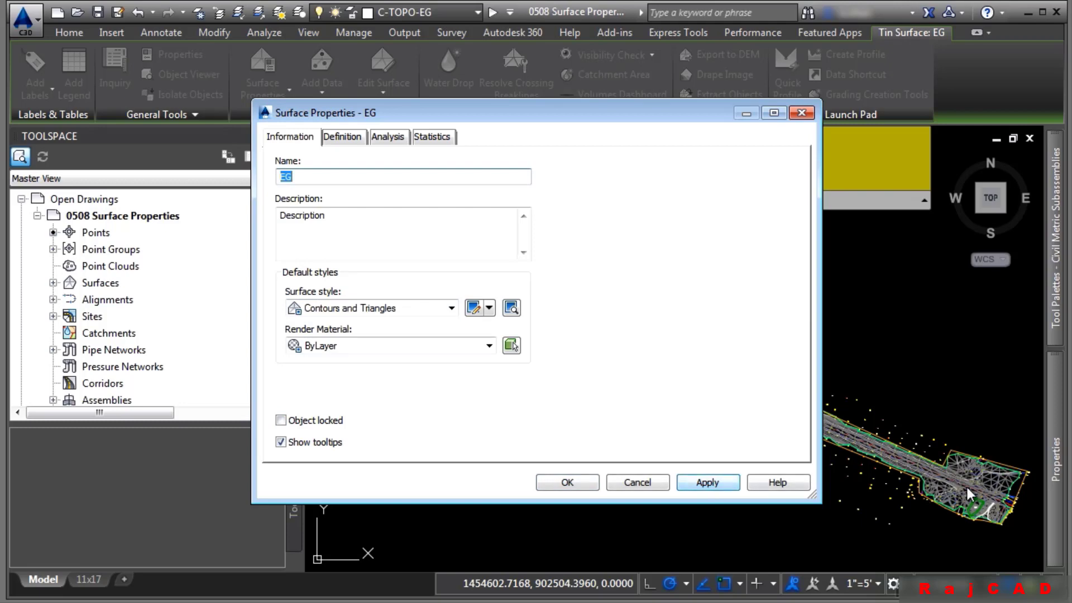
- Disable the outer Exterior Boundary operation in the EG surface definition and rebuild the surface
{"action": "left_click", "coordinate": [346, 142]}
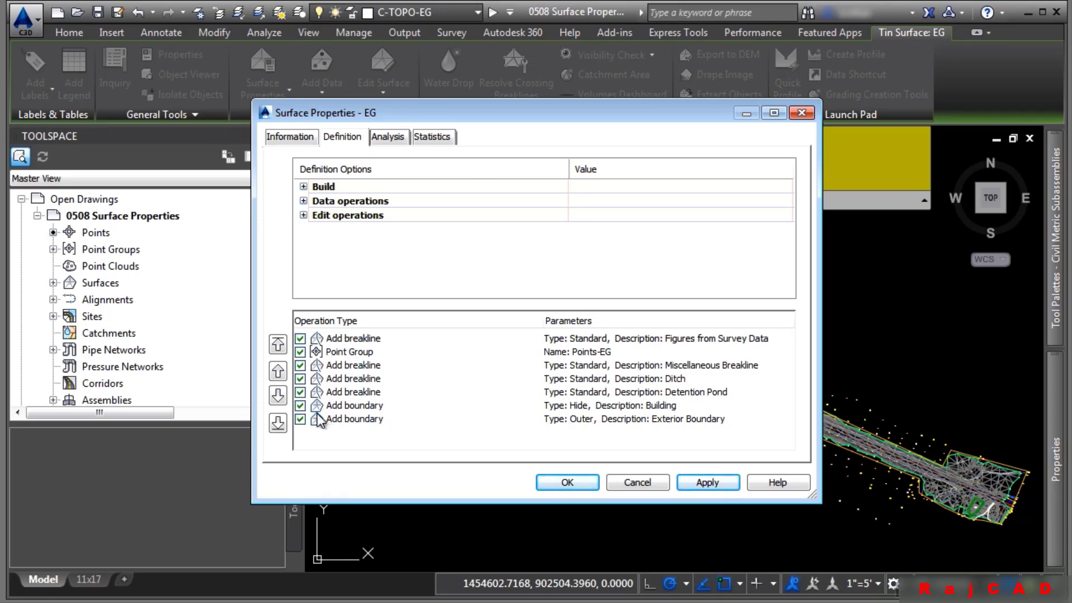
{"action": "left_click", "coordinate": [300, 419]}
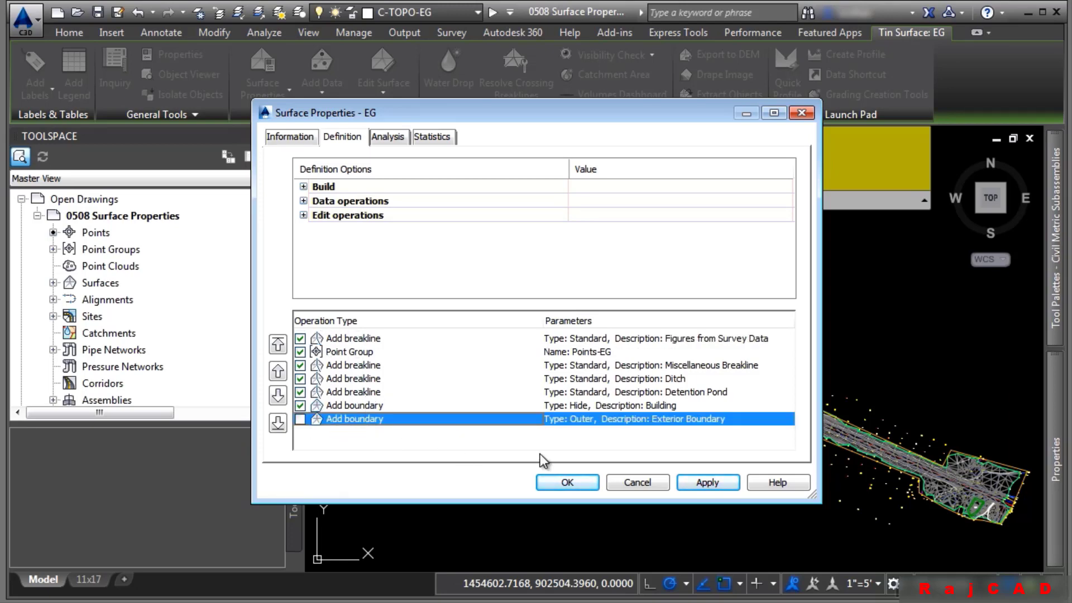
{"action": "left_click", "coordinate": [706, 481]}
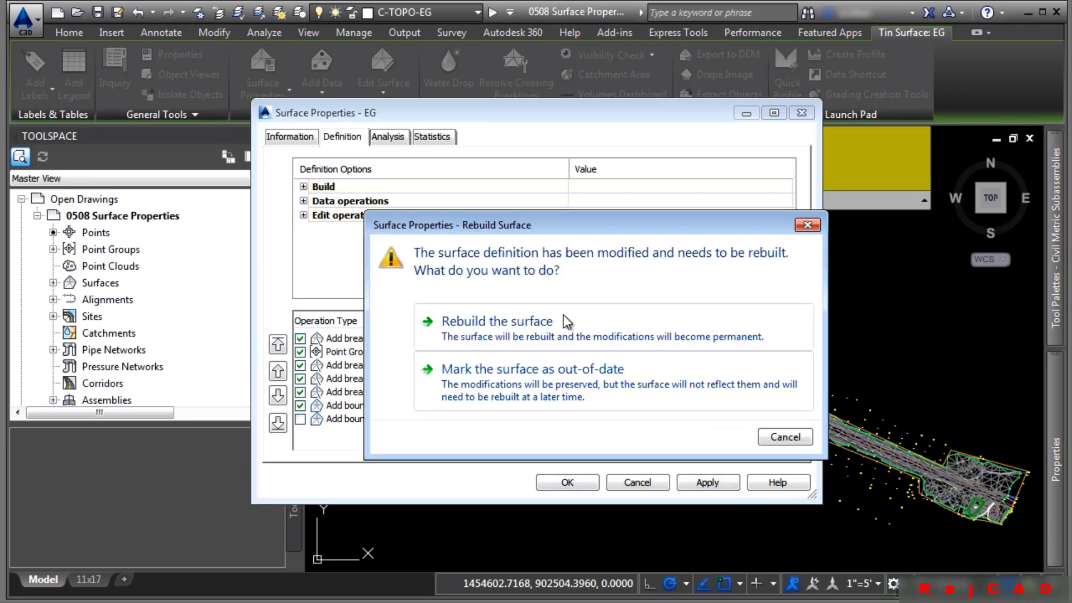
{"action": "left_click", "coordinate": [670, 332]}
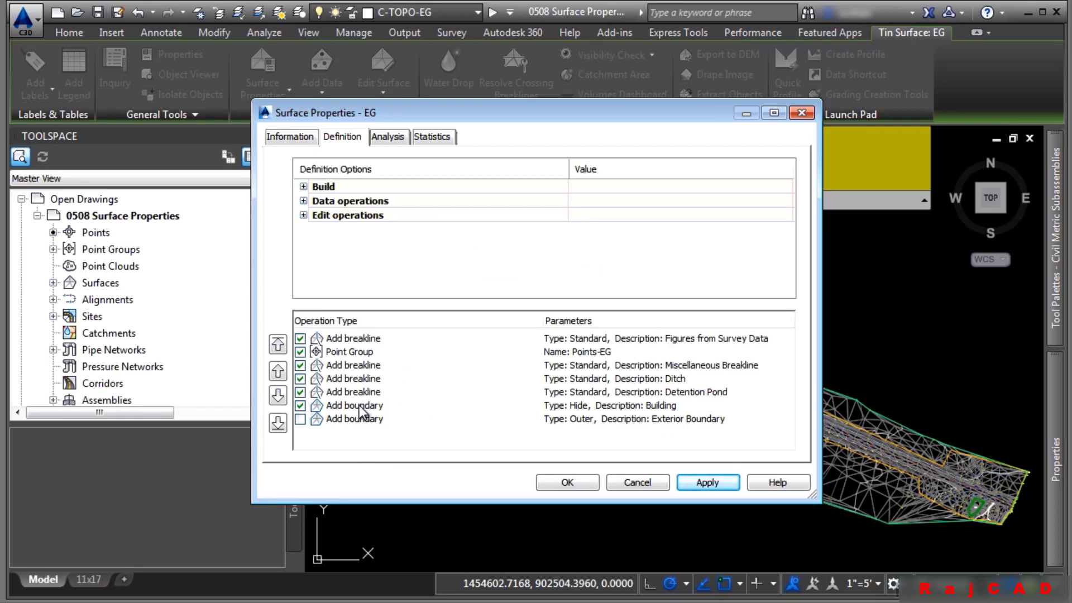
{"action": "right_click", "coordinate": [367, 420]}
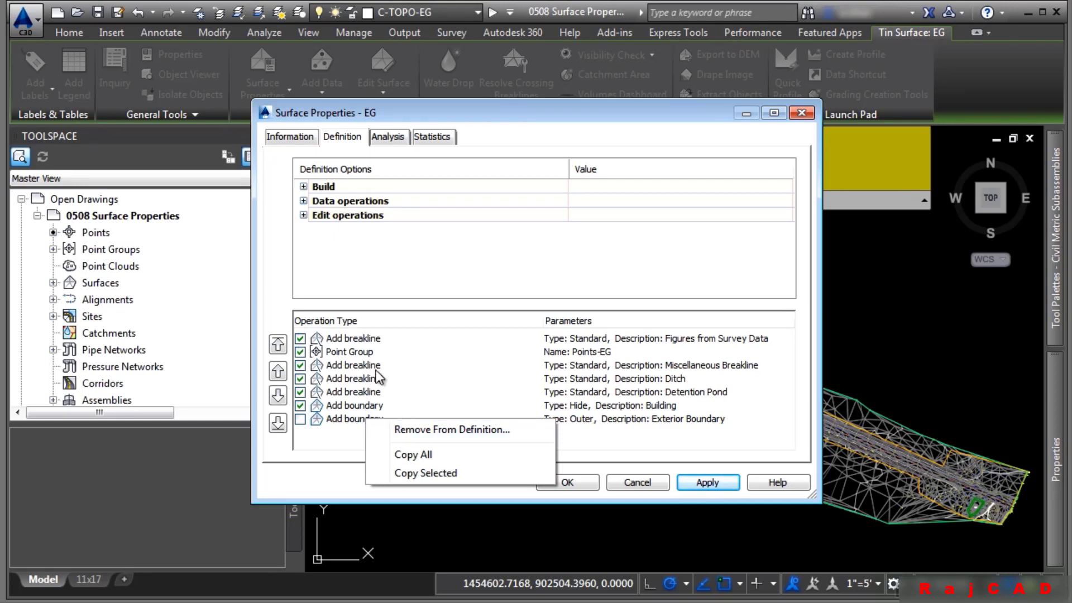
{"action": "left_click", "coordinate": [312, 443]}
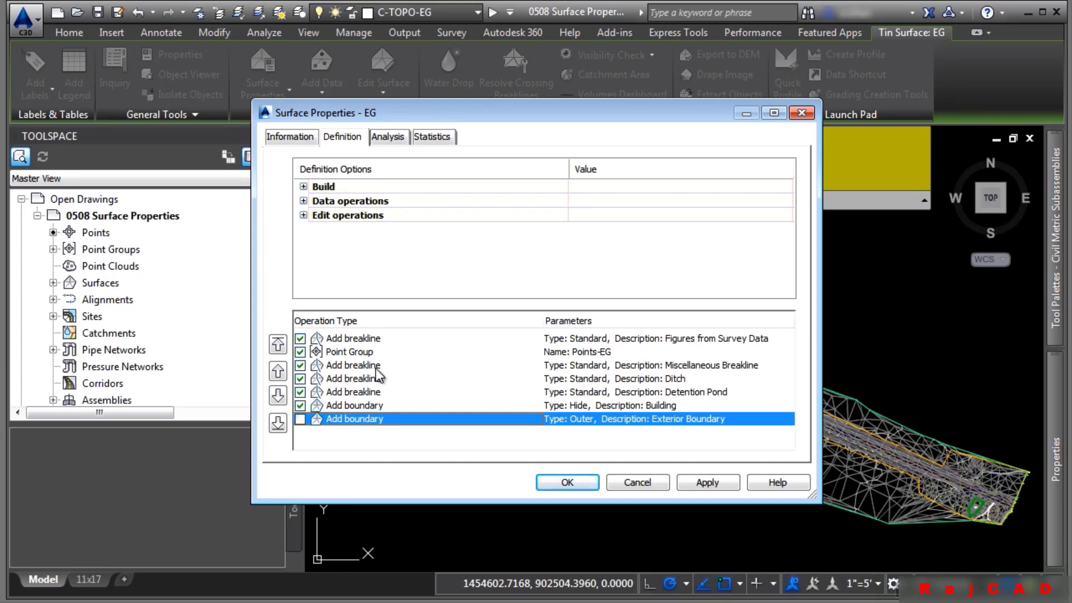
- Set the EG build options to exclude elevations less than 0 and greater than 500 feet
{"action": "left_click", "coordinate": [304, 187]}
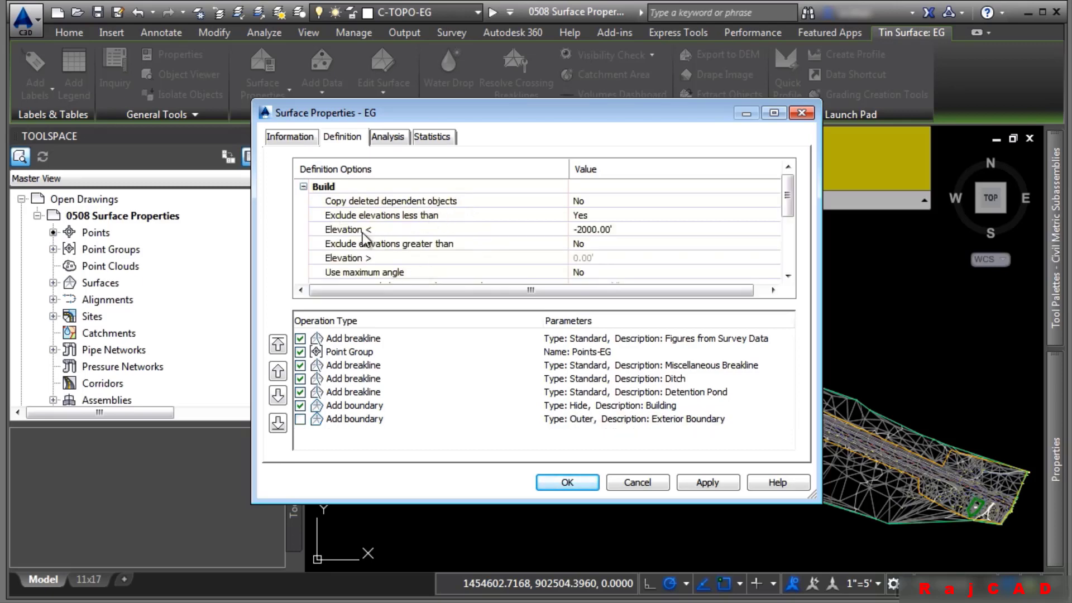
{"action": "left_click", "coordinate": [637, 229]}
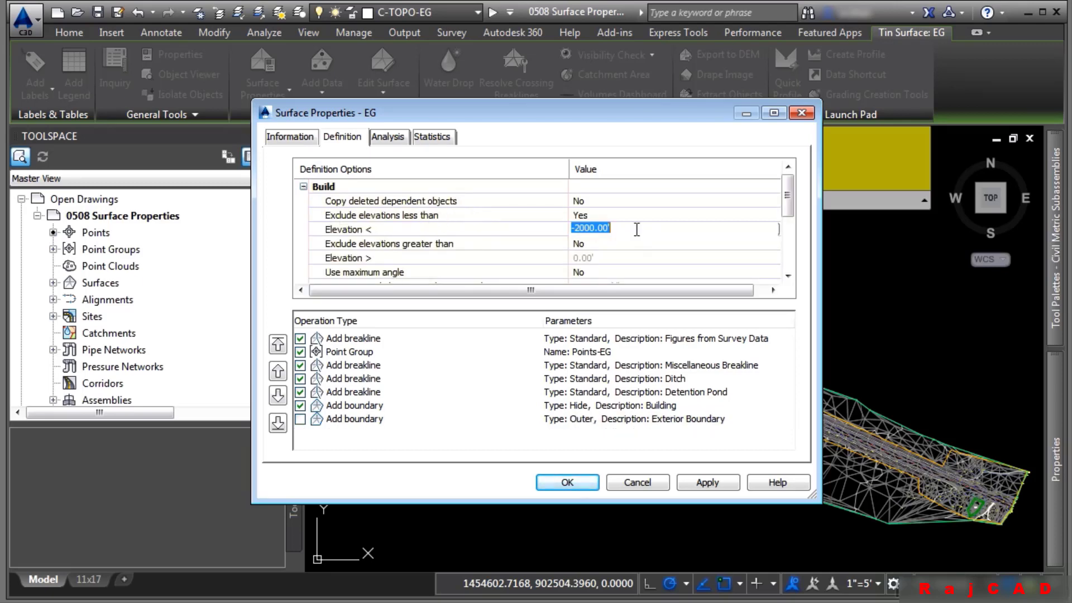
{"action": "type", "text": "0"}
{"action": "left_click", "coordinate": [596, 247]}
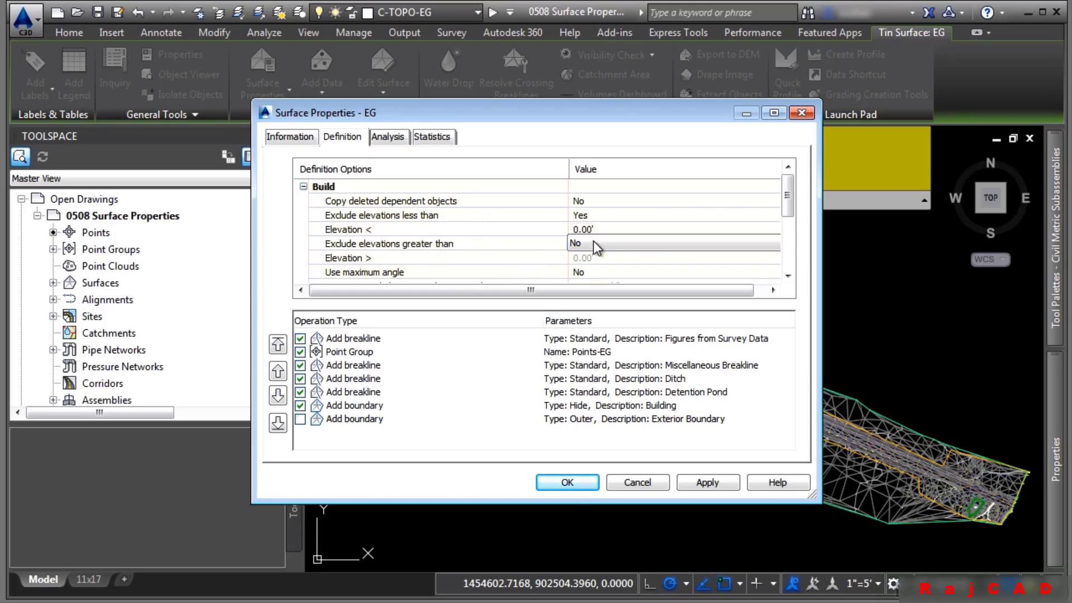
{"action": "left_click", "coordinate": [601, 249]}
{"action": "left_click", "coordinate": [607, 267]}
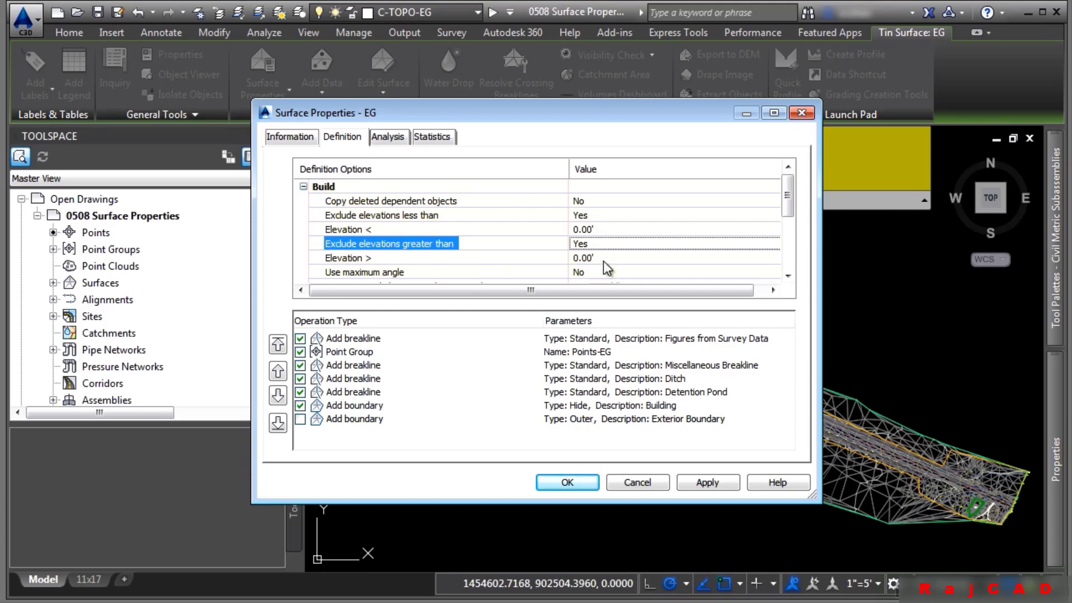
{"action": "left_click", "coordinate": [611, 259]}
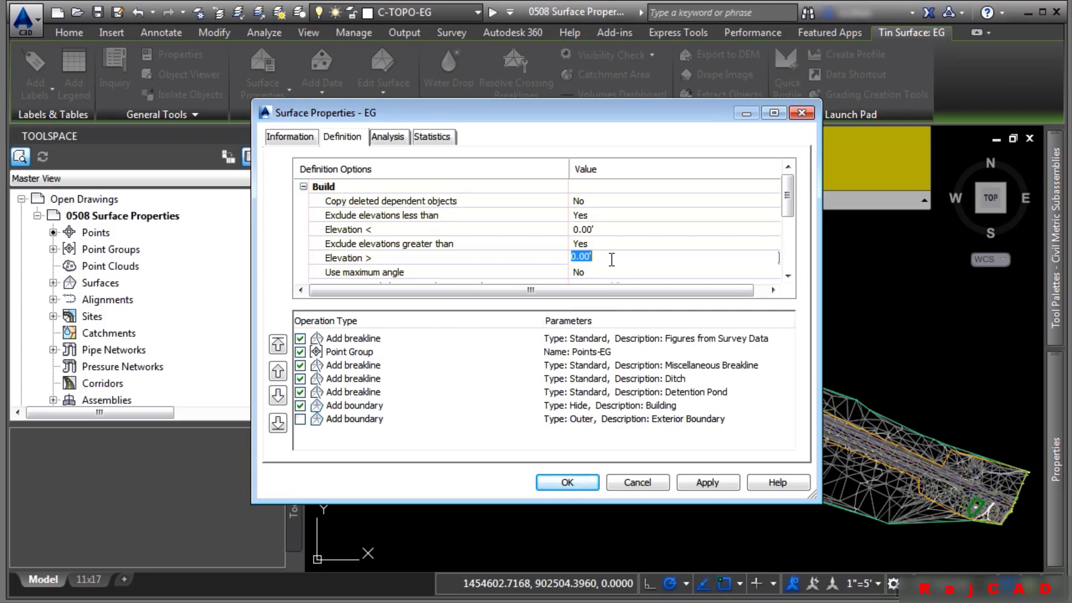
{"action": "type", "text": "500"}
- Enable the maximum triangle length for the EG surface, set it to 150 feet, and rebuild the surface
{"action": "left_click_drag", "start_coordinate": [788, 208], "coordinate": [814, 243]}
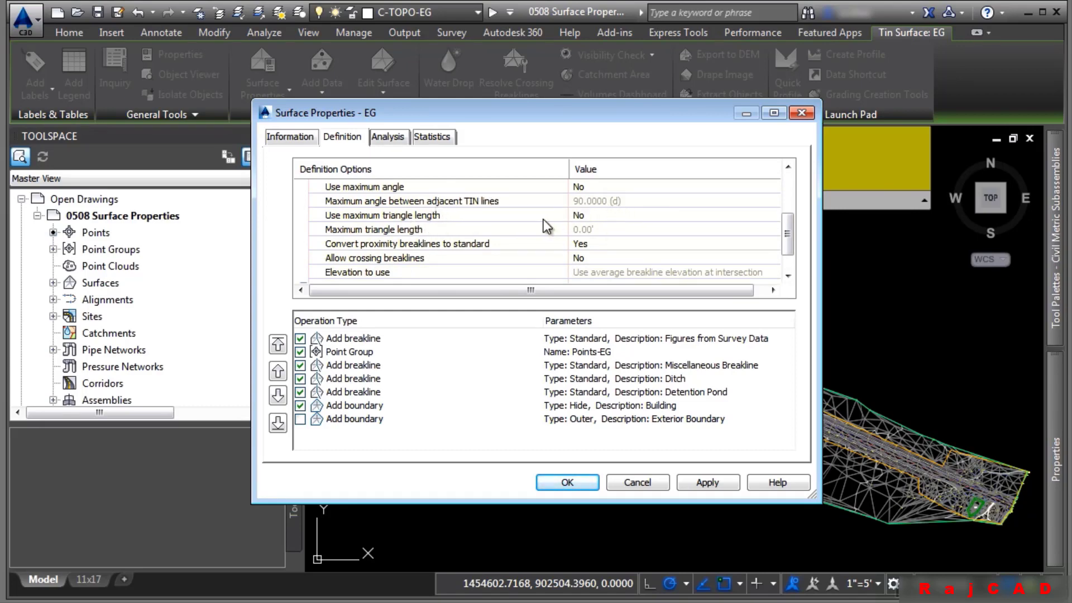
{"action": "left_click", "coordinate": [607, 215]}
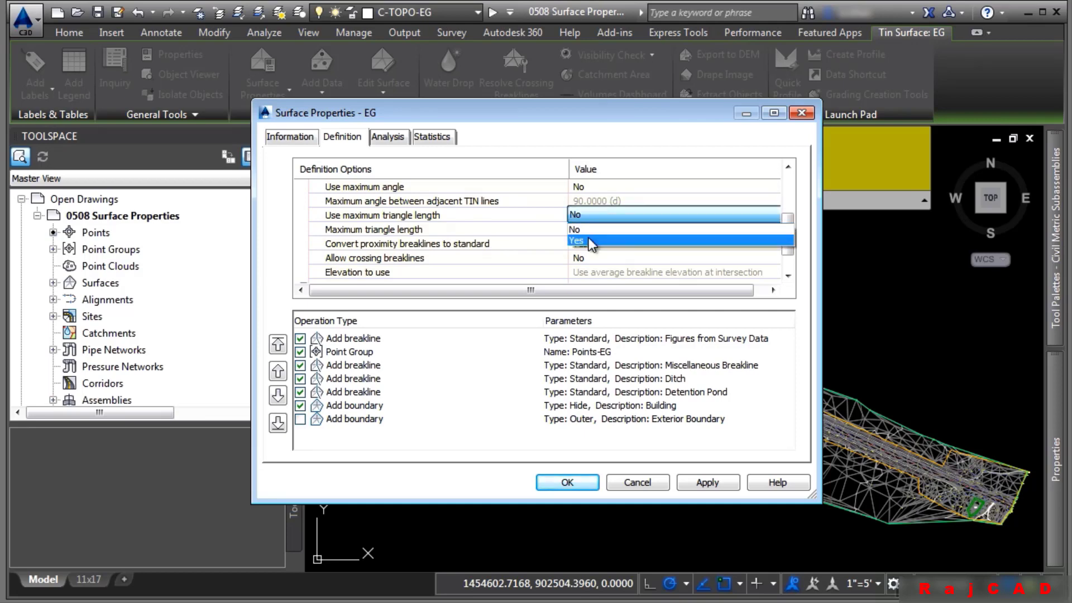
{"action": "left_click", "coordinate": [588, 240]}
{"action": "left_click", "coordinate": [608, 230]}
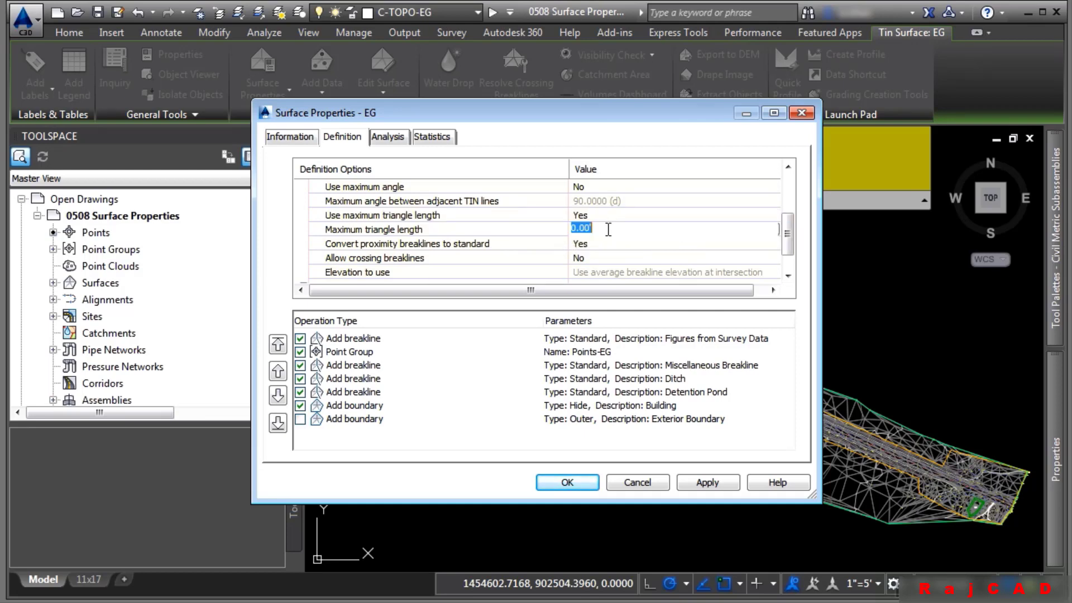
{"action": "type", "text": "150"}
{"action": "left_click", "coordinate": [708, 482]}
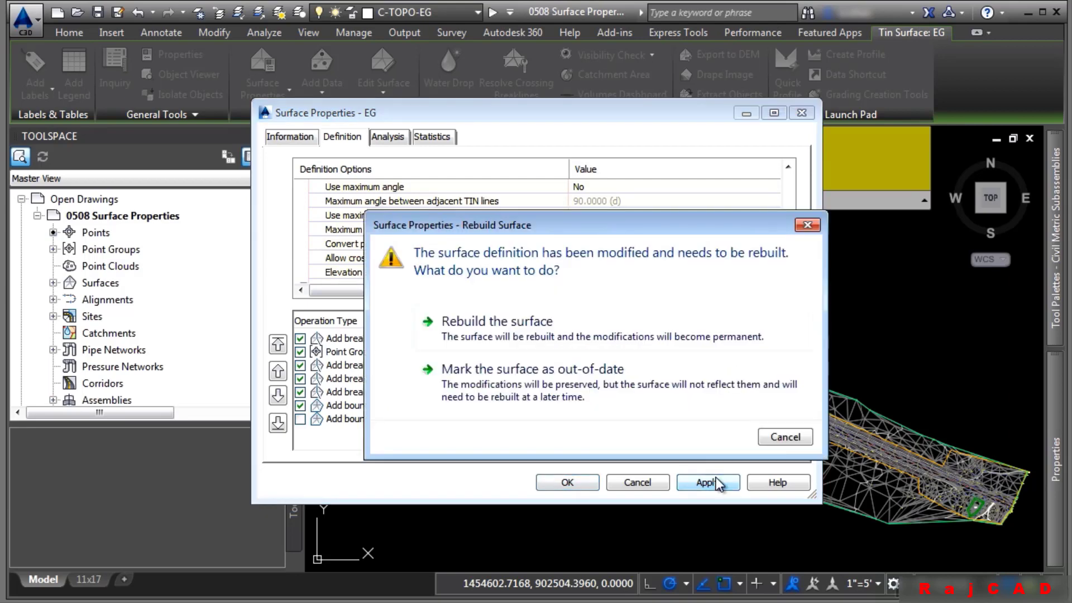
{"action": "left_click", "coordinate": [636, 339]}
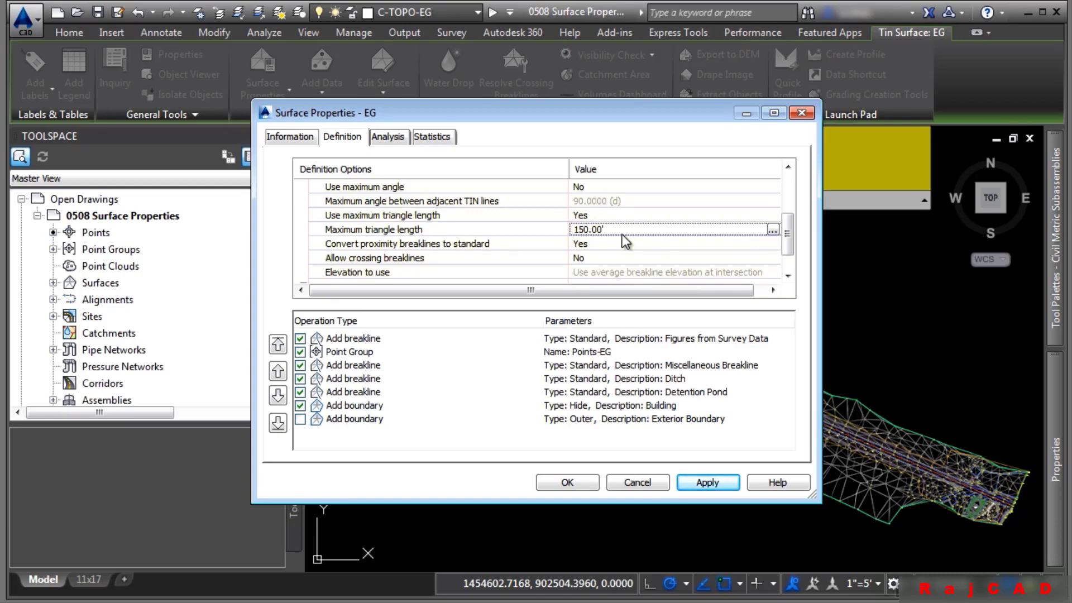
- Review the remaining build options and the available analysis types in the EG surface properties
{"action": "scroll", "coordinate": [519, 235], "scroll_direction": "down", "scroll_amount": 1}
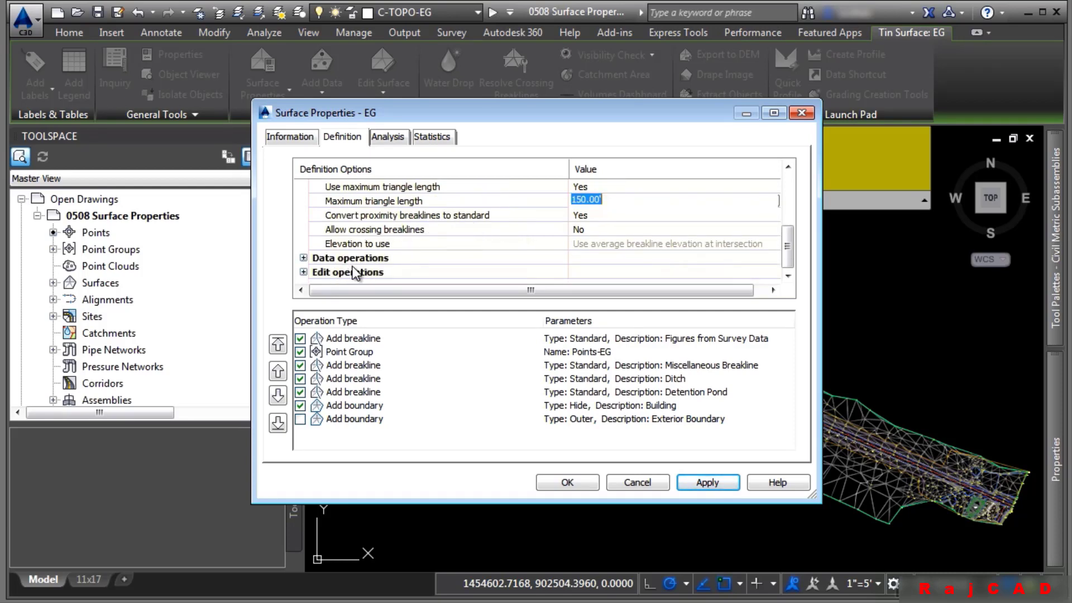
{"action": "left_click", "coordinate": [394, 138]}
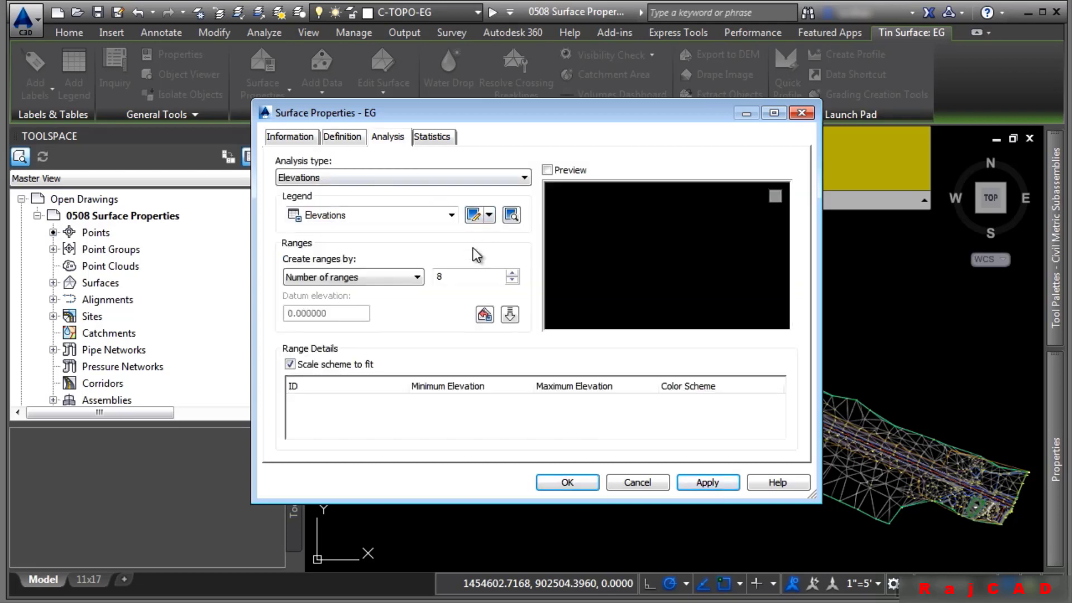
{"action": "left_click", "coordinate": [510, 182]}
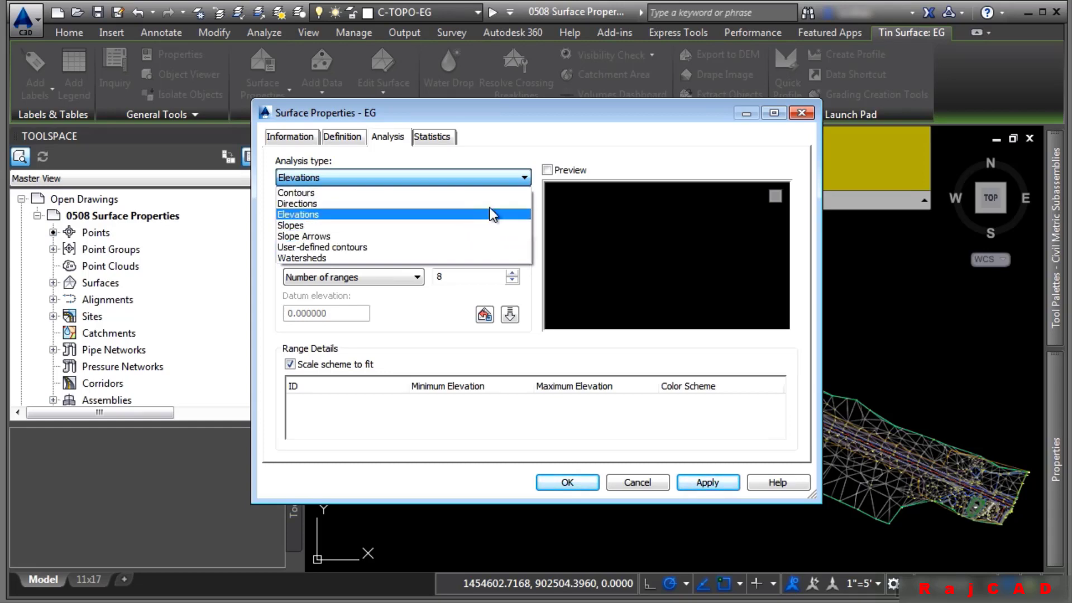
{"action": "left_click", "coordinate": [528, 140]}
- Expand the General, Extended and TIN statistics of the EG surface, copy them to the clipboard, and close the surface properties
{"action": "left_click", "coordinate": [437, 142]}
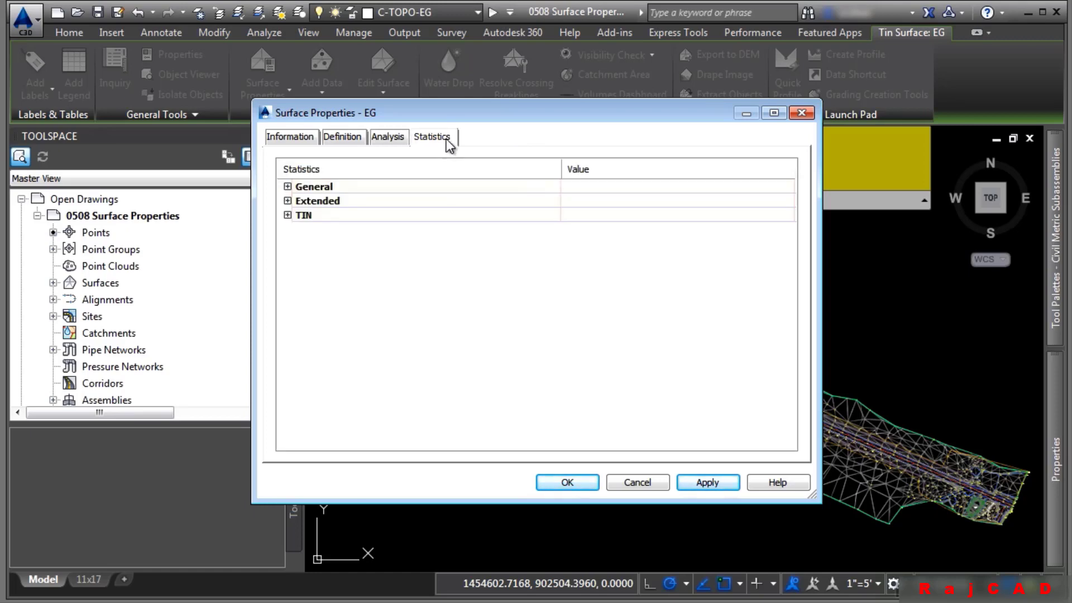
{"action": "left_click", "coordinate": [287, 187]}
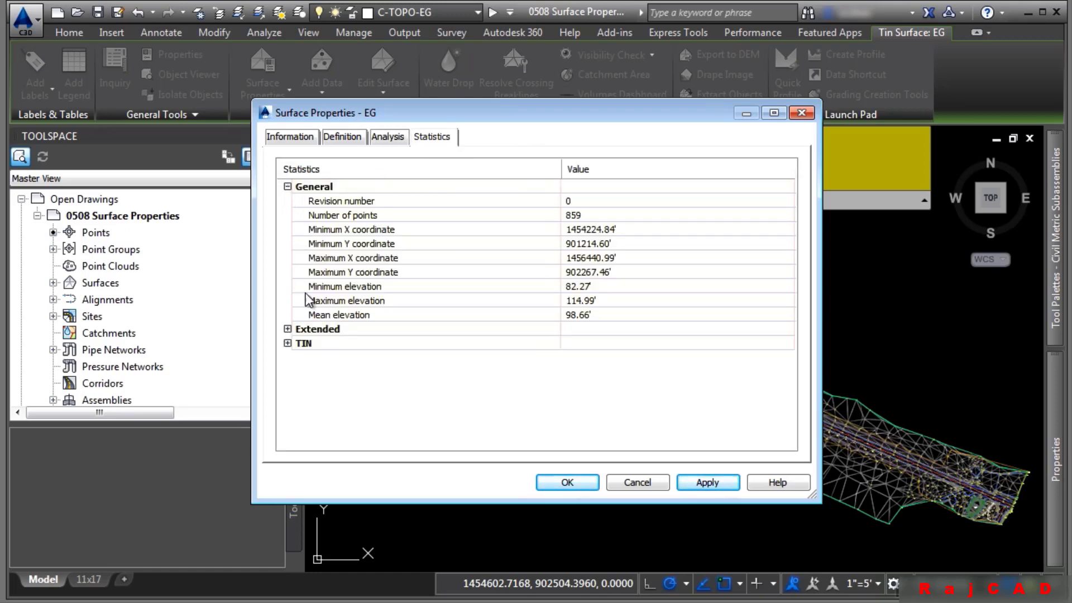
{"action": "left_click", "coordinate": [288, 329]}
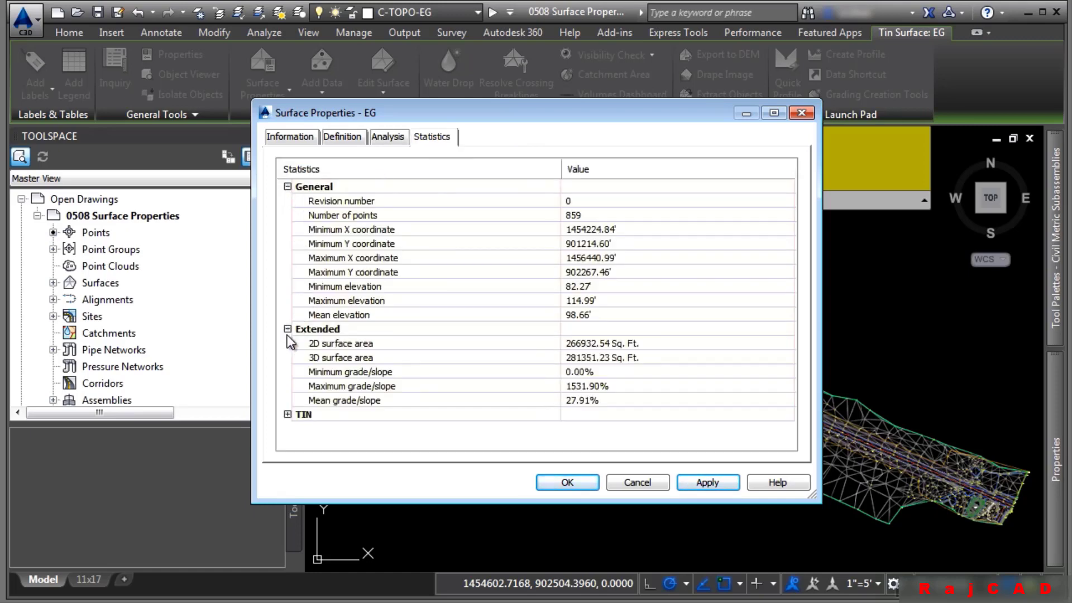
{"action": "left_click", "coordinate": [288, 415]}
{"action": "scroll", "coordinate": [443, 280], "scroll_direction": "down", "scroll_amount": 4}
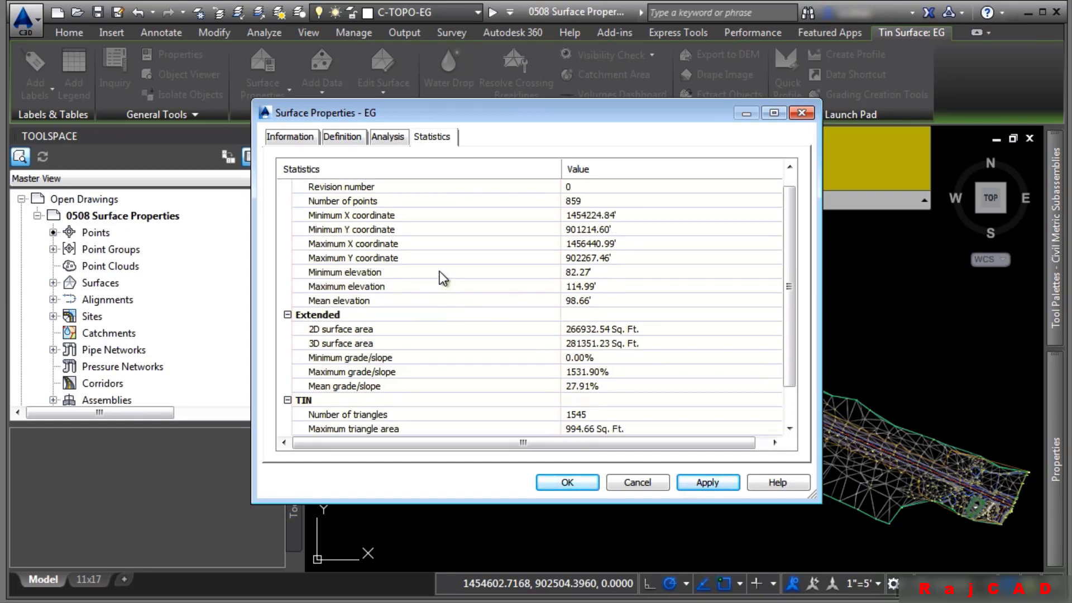
{"action": "right_click", "coordinate": [488, 286]}
{"action": "left_click", "coordinate": [530, 298]}
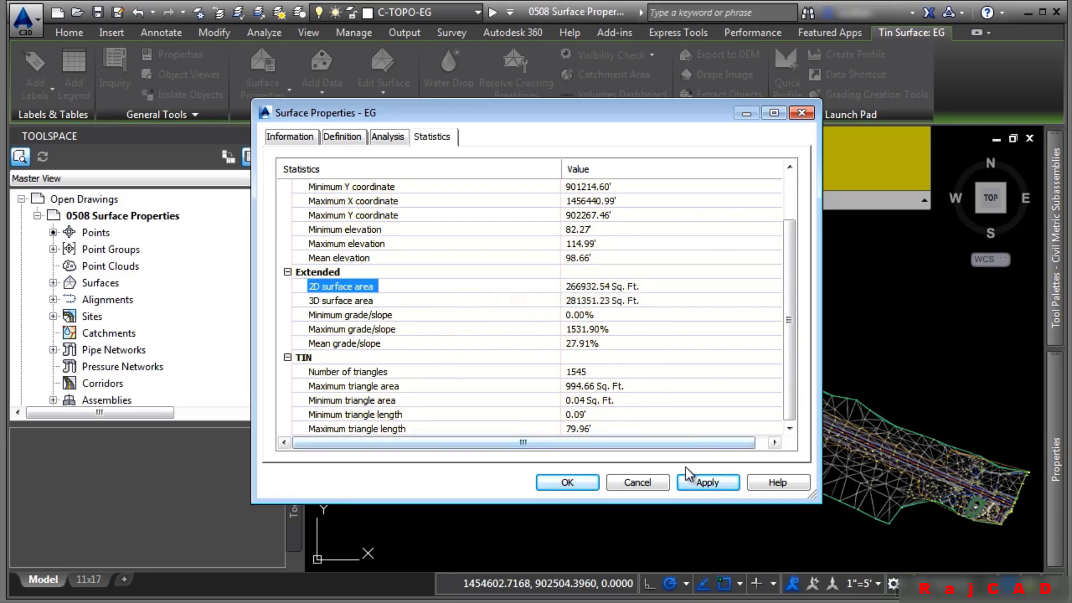
{"action": "left_click", "coordinate": [637, 482]}
- Paste the copied EG surface statistics into an empty area of the drawing
{"action": "scroll", "coordinate": [692, 291], "scroll_direction": "up", "scroll_amount": 5}
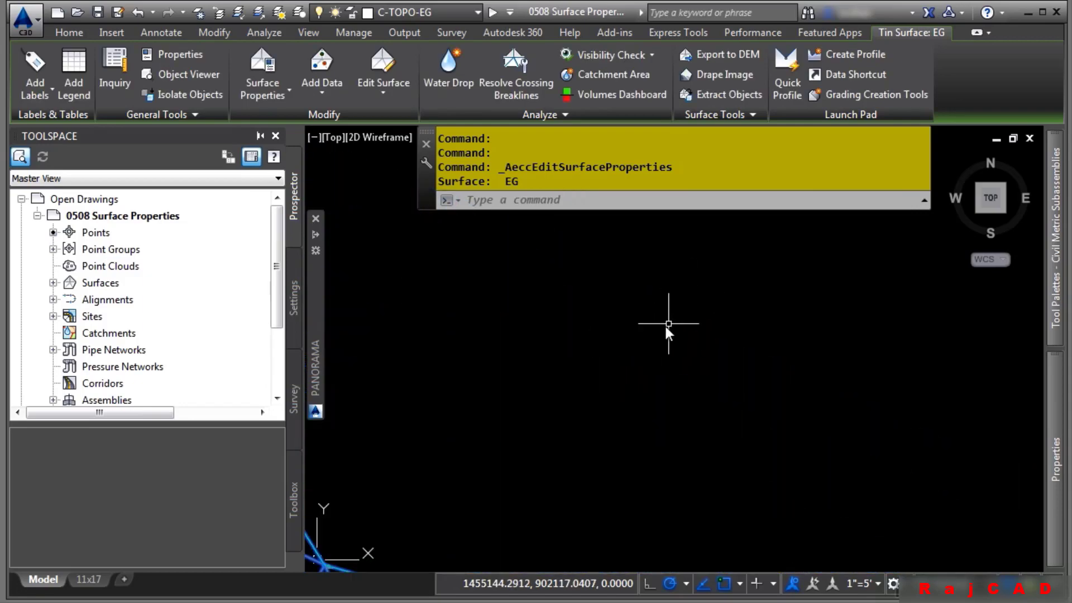
{"action": "key", "text": "ctrl+v"}
{"action": "left_click", "coordinate": [519, 424]}
{"action": "scroll", "coordinate": [538, 362], "scroll_direction": "up", "scroll_amount": 6}
{"action": "key", "text": "Escape"}
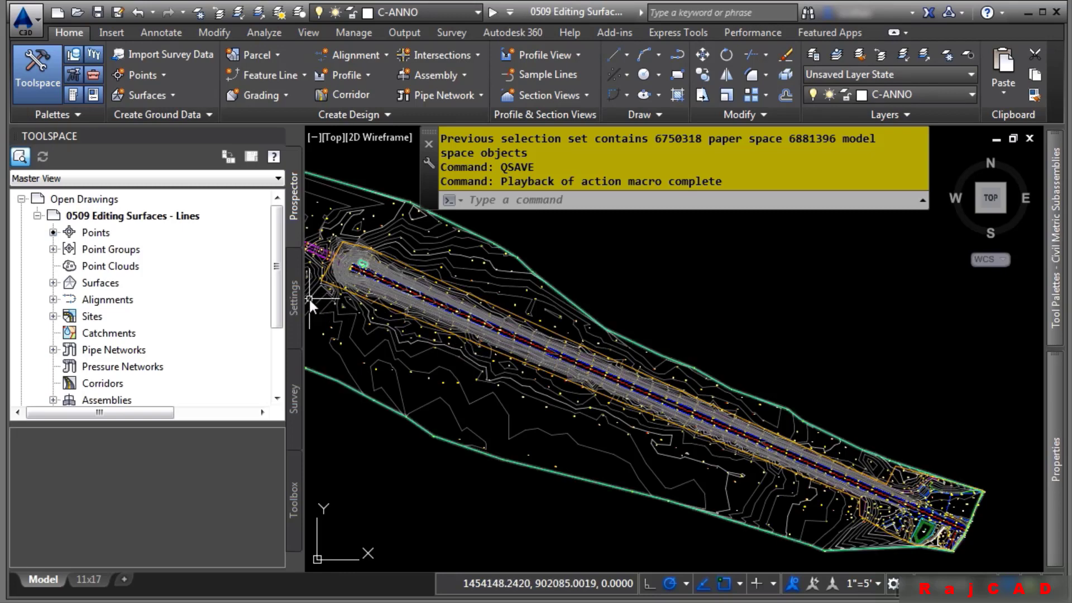
- Copy the Contours and Triangles surface style and name the copy TIN Editing
{"action": "left_click", "coordinate": [294, 310]}
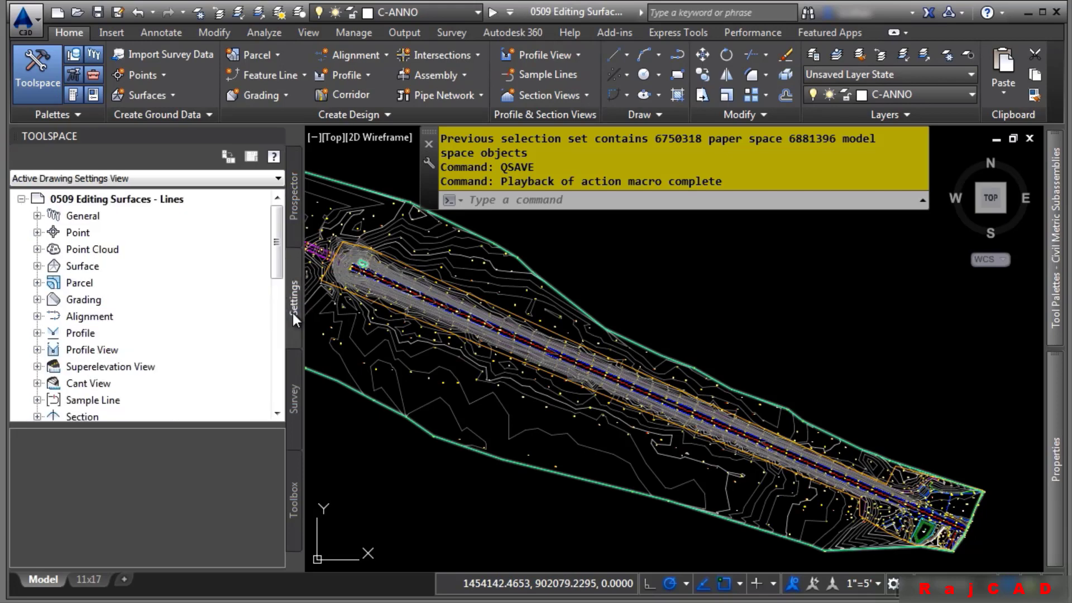
{"action": "left_click", "coordinate": [37, 267]}
{"action": "left_click", "coordinate": [53, 283]}
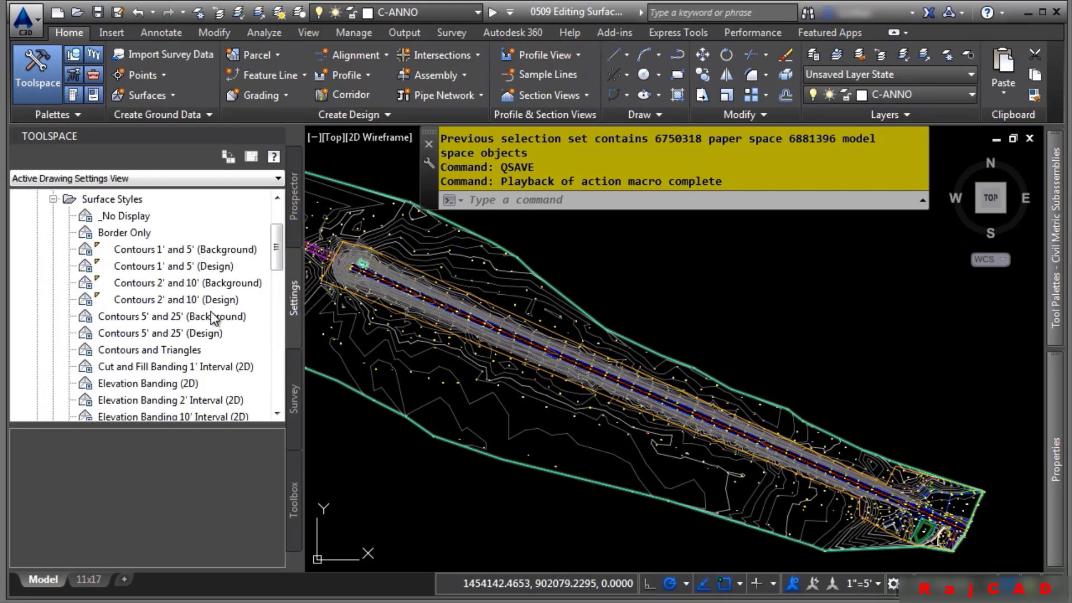
{"action": "scroll", "coordinate": [214, 316], "scroll_direction": "down", "scroll_amount": 1}
{"action": "scroll", "coordinate": [214, 317], "scroll_direction": "down", "scroll_amount": 1}
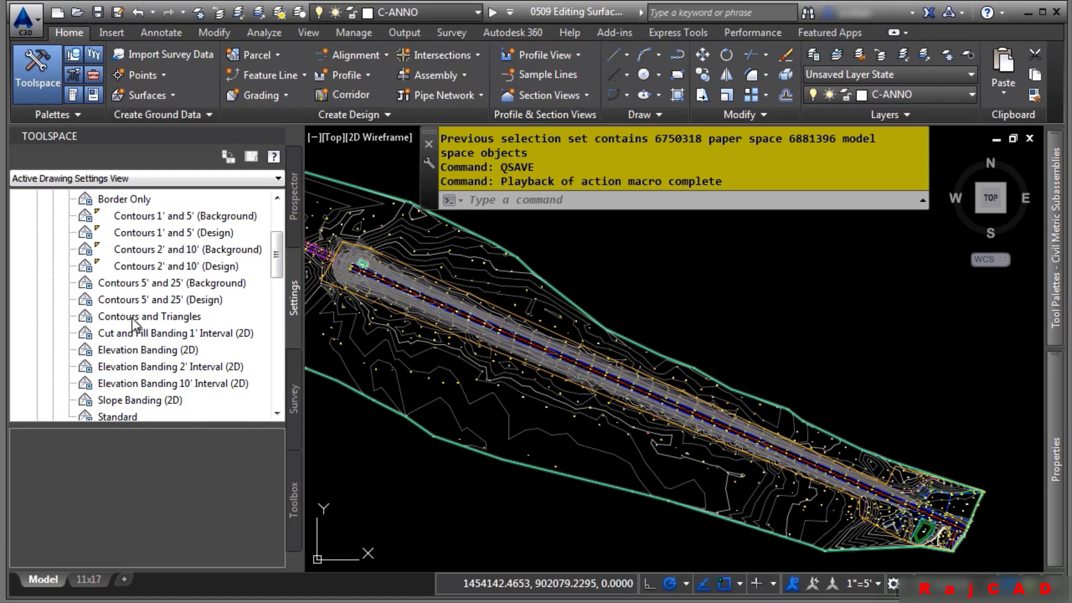
{"action": "left_click", "coordinate": [132, 317]}
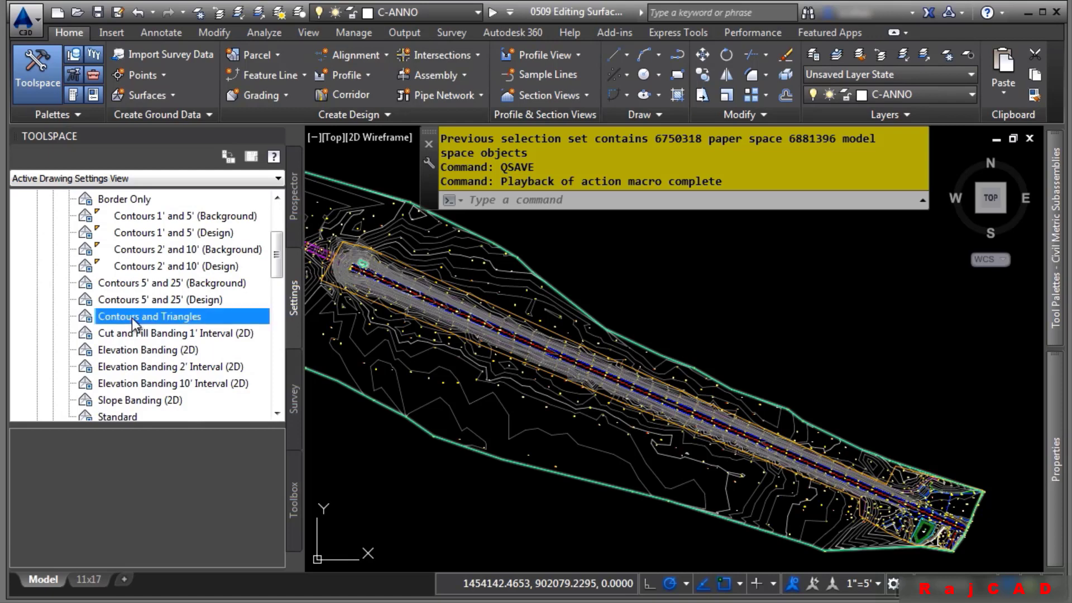
{"action": "right_click", "coordinate": [132, 317]}
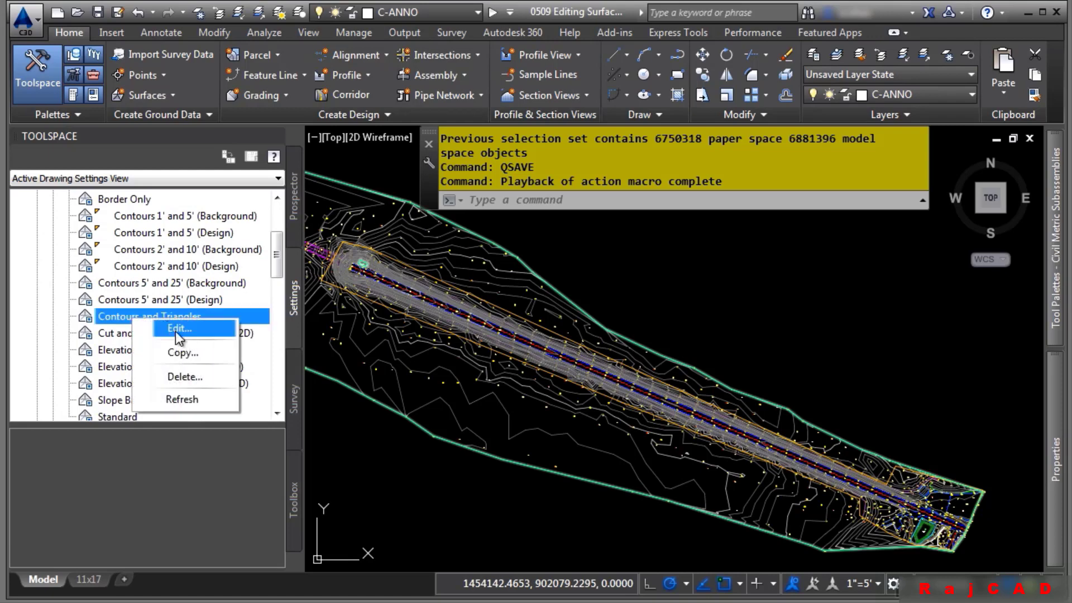
{"action": "left_click", "coordinate": [213, 349]}
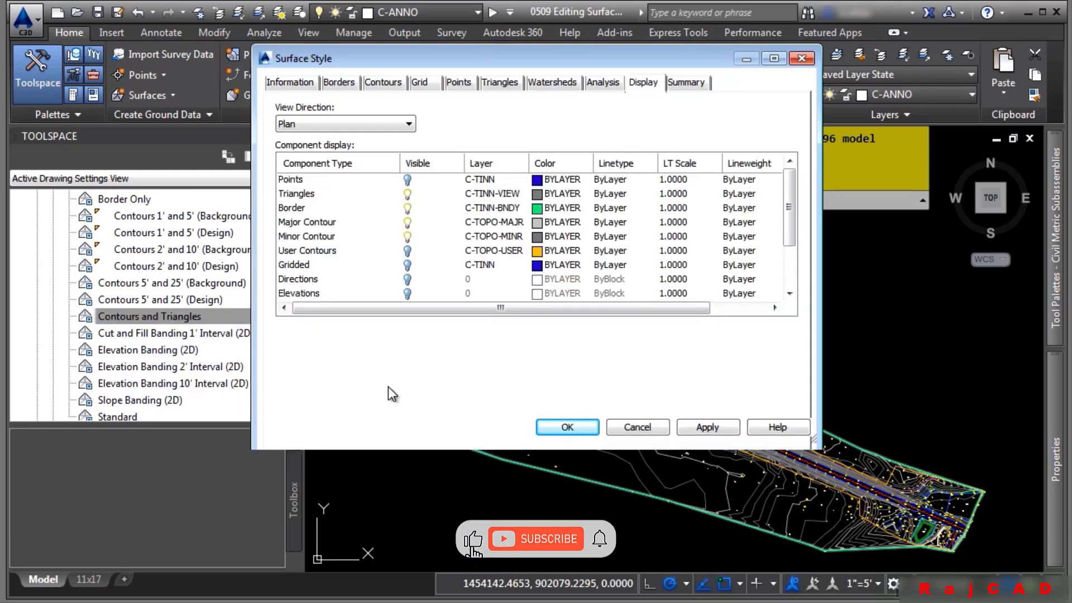
{"action": "left_click_drag", "start_coordinate": [404, 123], "coordinate": [200, 140]}
{"action": "type", "text": "TIN Editing"}
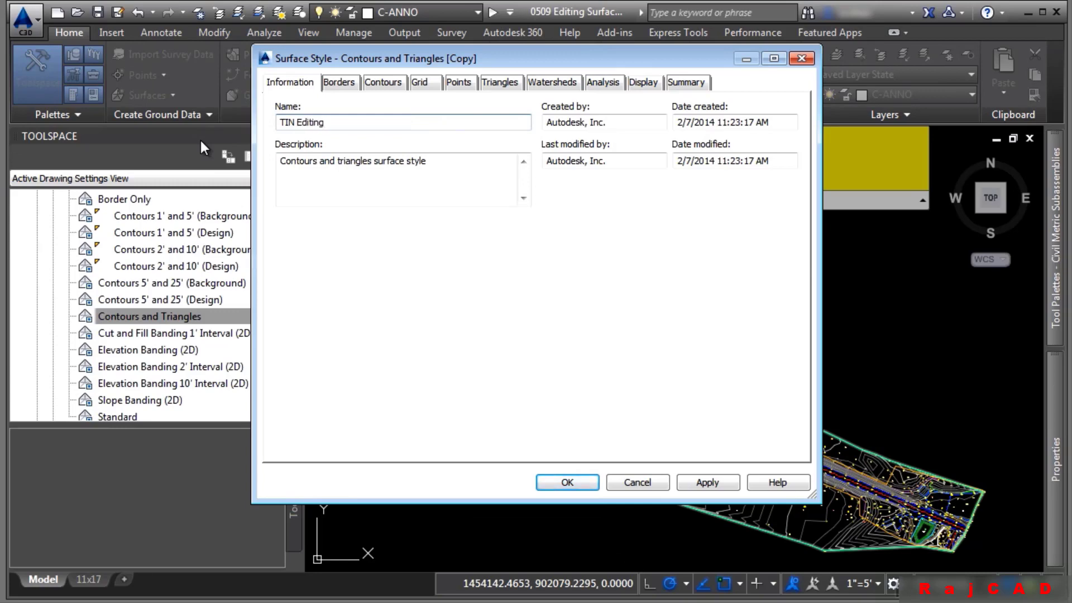
- Hide all components of the TIN Editing style in the Plan view direction except Triangles and Points
{"action": "left_click", "coordinate": [638, 83]}
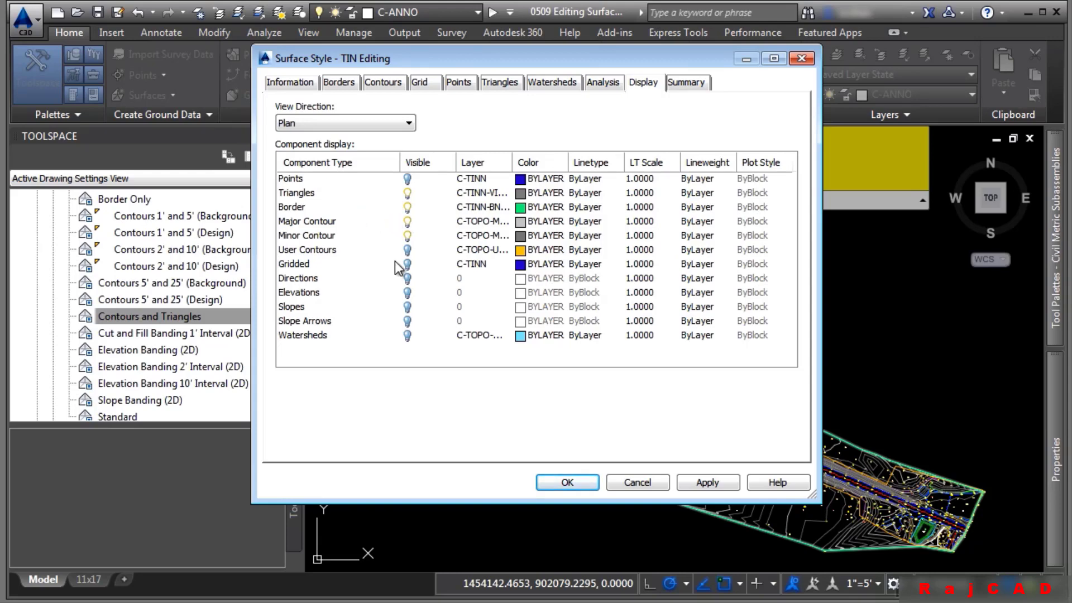
{"action": "left_click_drag", "start_coordinate": [394, 356], "coordinate": [233, 159]}
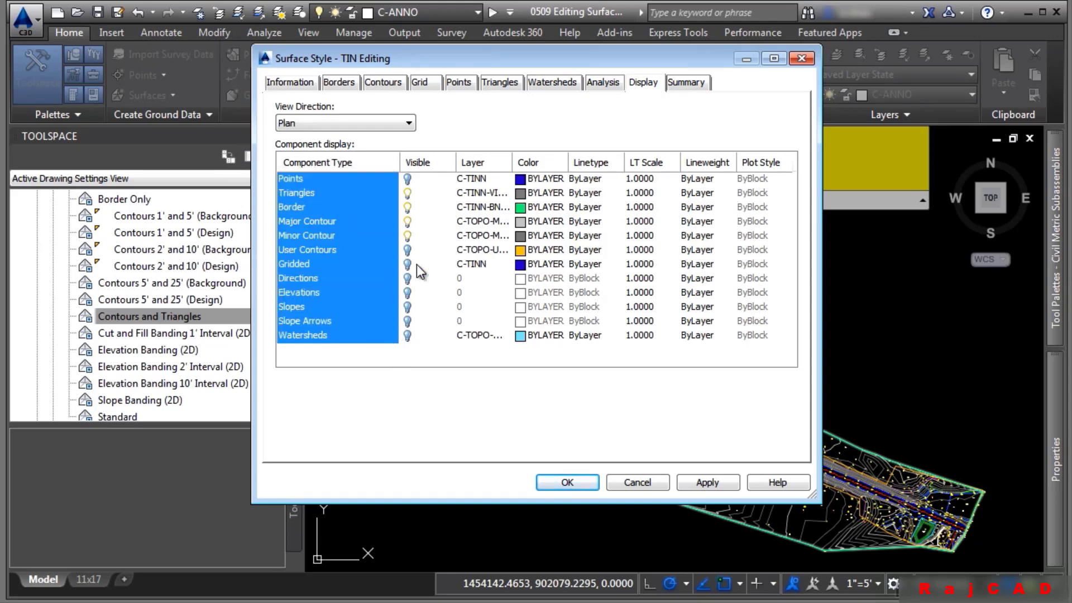
{"action": "left_click", "coordinate": [408, 208]}
{"action": "left_click", "coordinate": [411, 363]}
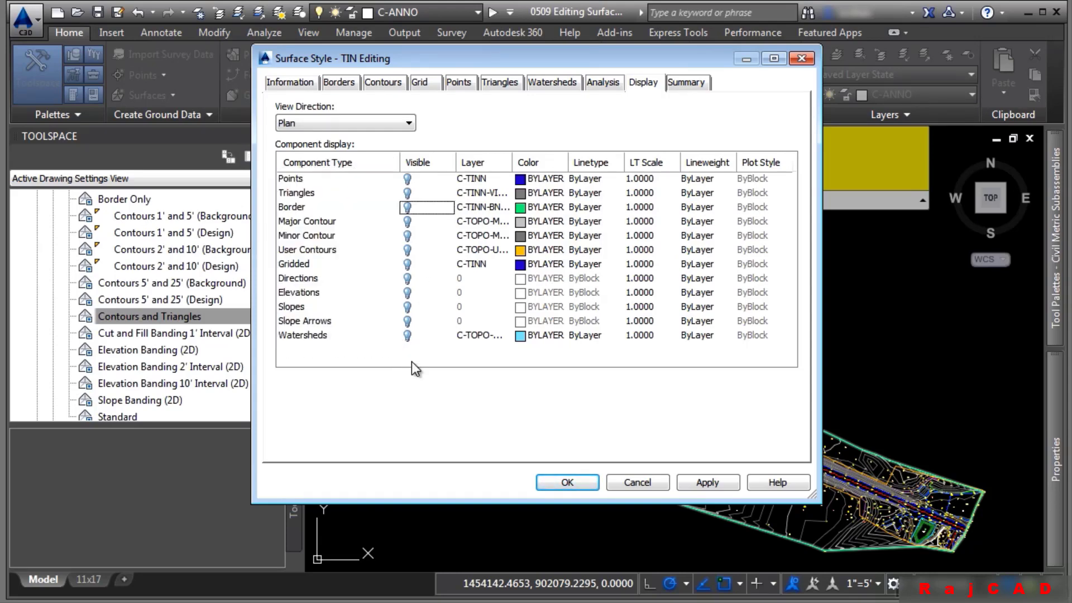
{"action": "left_click", "coordinate": [412, 197]}
{"action": "left_click", "coordinate": [409, 178]}
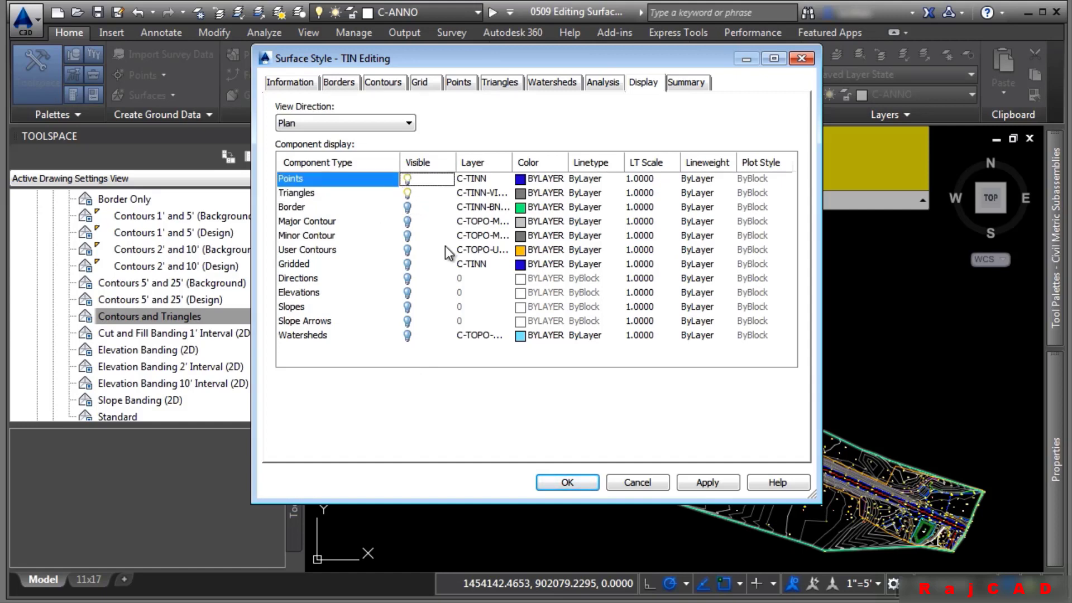
- Make Points visible for the Model view direction as well, and return to the Plan view direction
{"action": "left_click", "coordinate": [361, 123]}
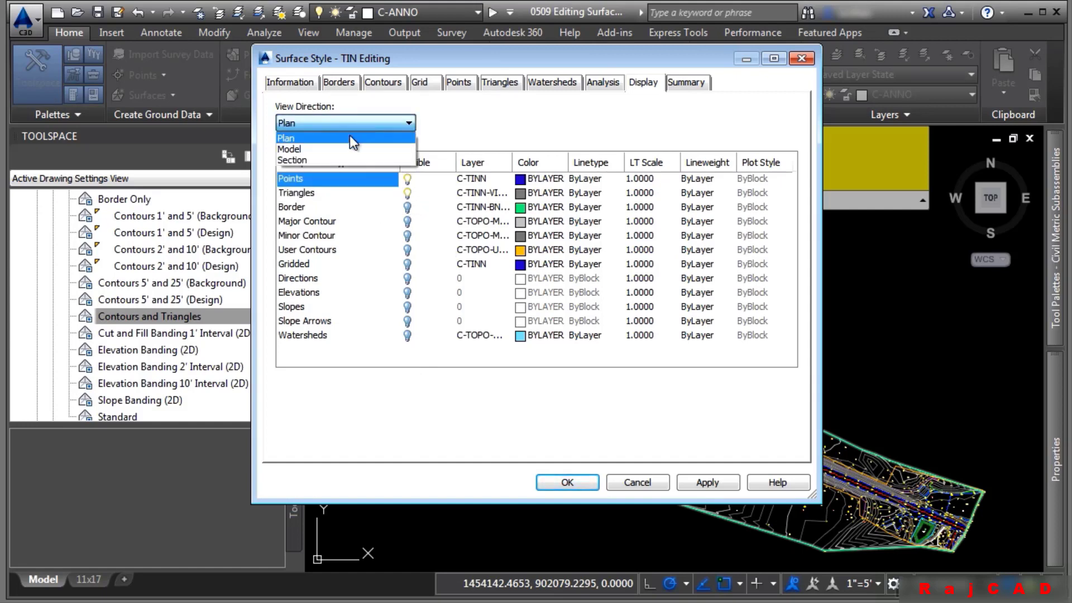
{"action": "left_click", "coordinate": [334, 148]}
{"action": "left_click", "coordinate": [407, 178]}
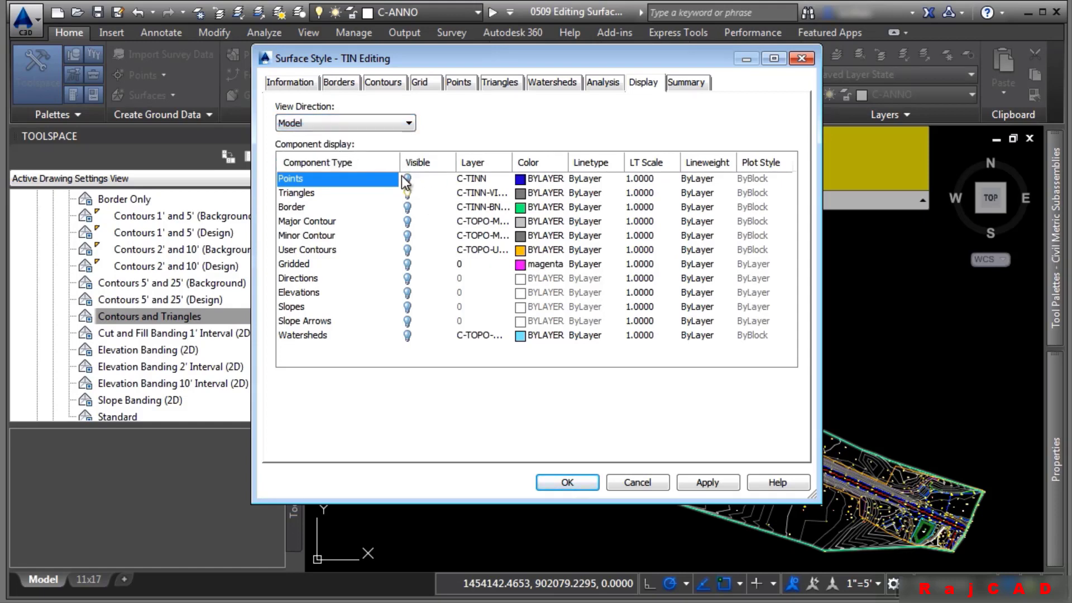
{"action": "left_click", "coordinate": [370, 121]}
{"action": "left_click", "coordinate": [346, 135]}
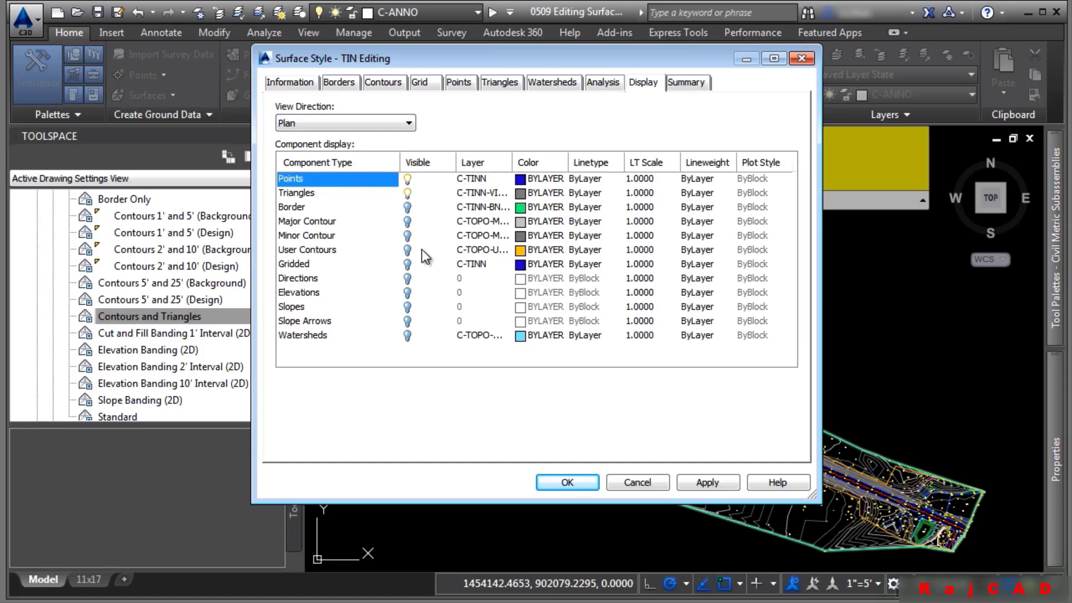
- Set the Points component color to yellow and the Triangles component color to red
{"action": "left_click", "coordinate": [540, 179]}
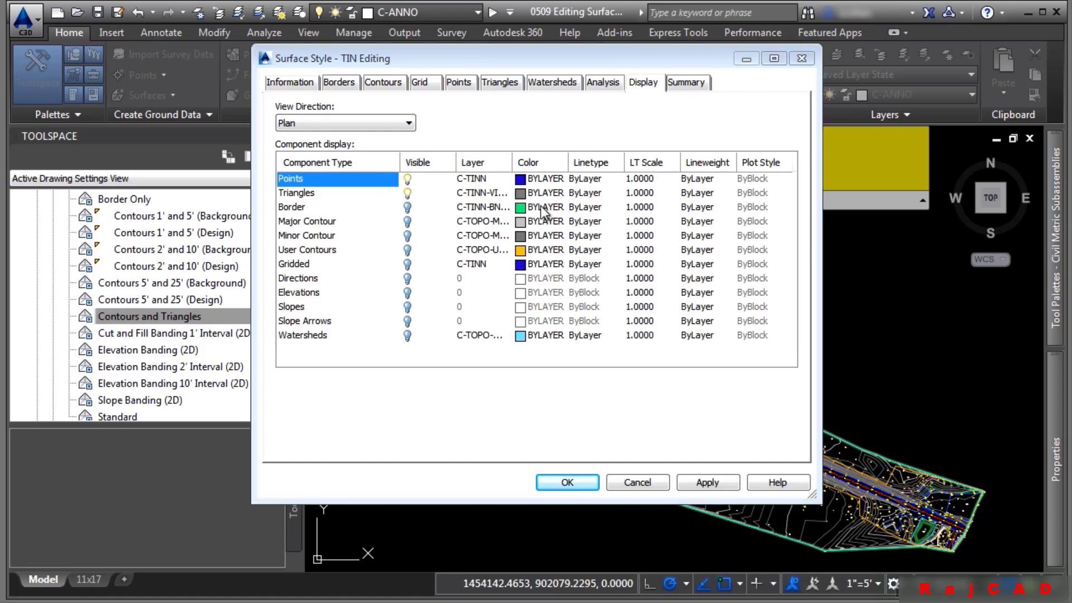
{"action": "left_click", "coordinate": [427, 343]}
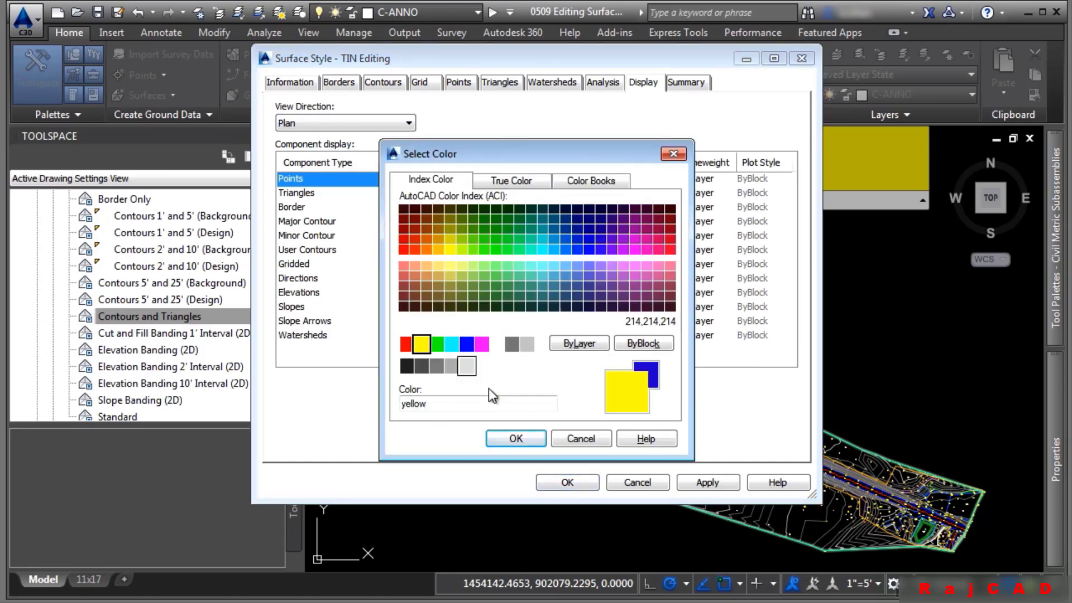
{"action": "left_click", "coordinate": [510, 435]}
{"action": "left_click", "coordinate": [547, 193]}
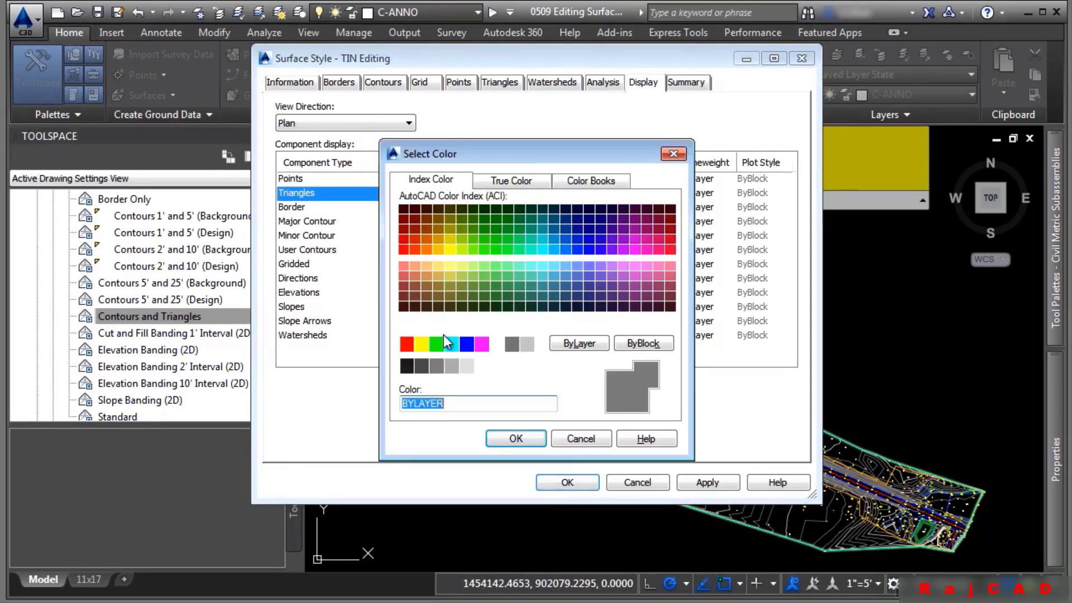
{"action": "left_click", "coordinate": [406, 343]}
{"action": "left_click", "coordinate": [516, 439]}
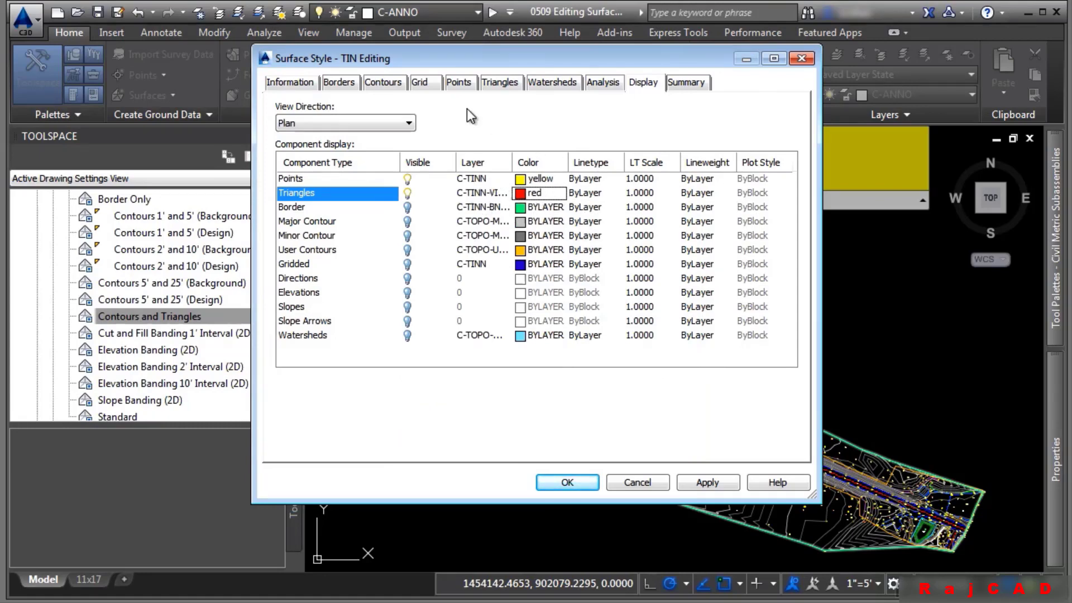
- Choose the plus sign, symbol 2, as the Data Point Symbol of the TIN Editing style
{"action": "left_click", "coordinate": [467, 81]}
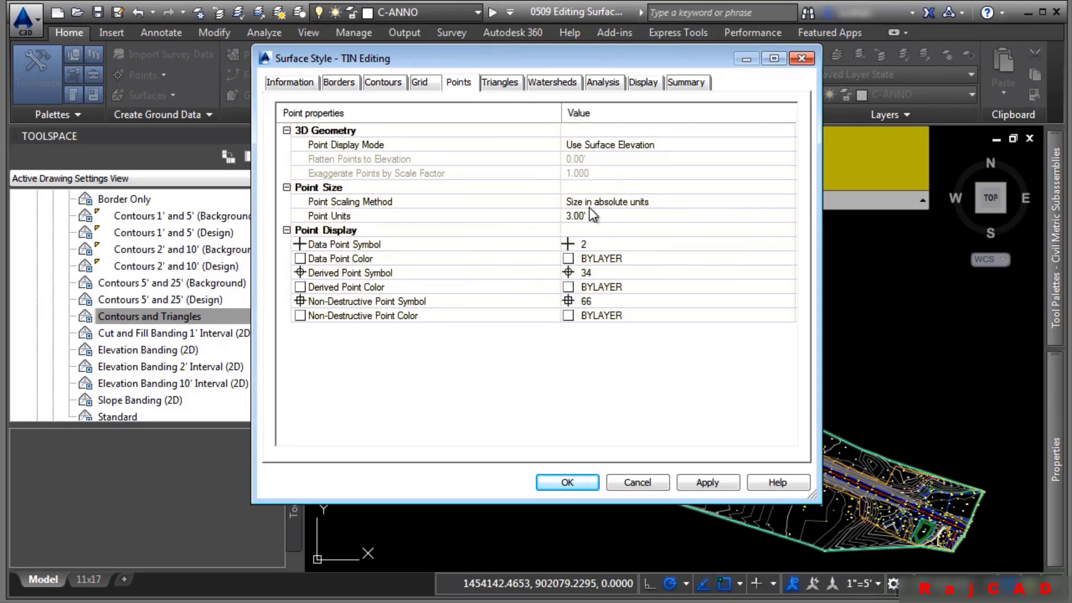
{"action": "left_click", "coordinate": [588, 241]}
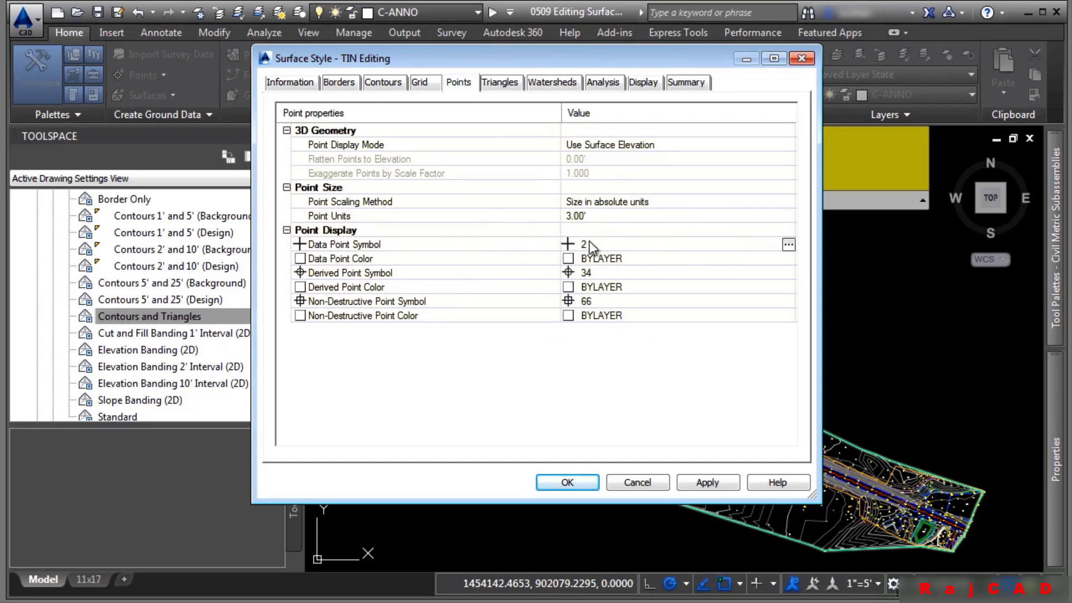
{"action": "left_click", "coordinate": [794, 243]}
{"action": "left_click", "coordinate": [787, 244]}
{"action": "left_click", "coordinate": [788, 245]}
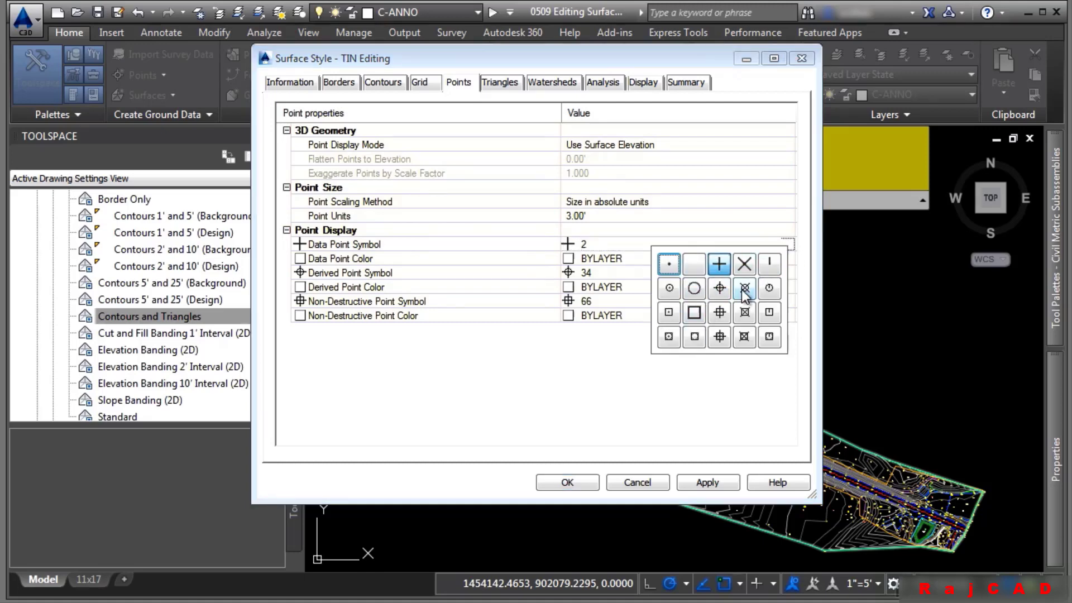
{"action": "left_click", "coordinate": [720, 266]}
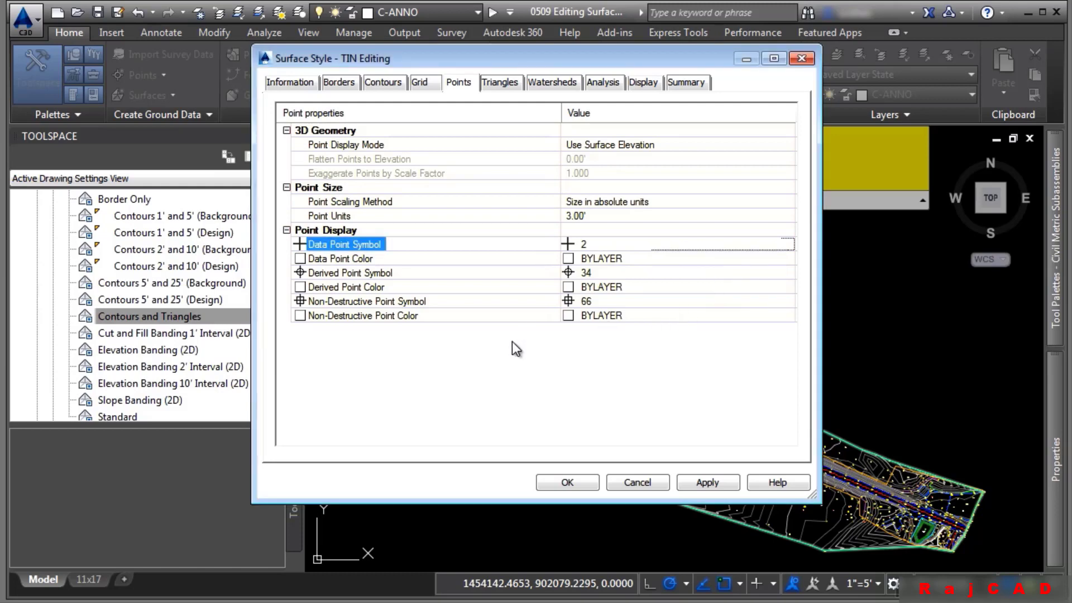
- Choose Size in absolute units as the Point Scaling Method and save the TIN Editing style
{"action": "left_click", "coordinate": [750, 199]}
{"action": "left_click", "coordinate": [768, 199]}
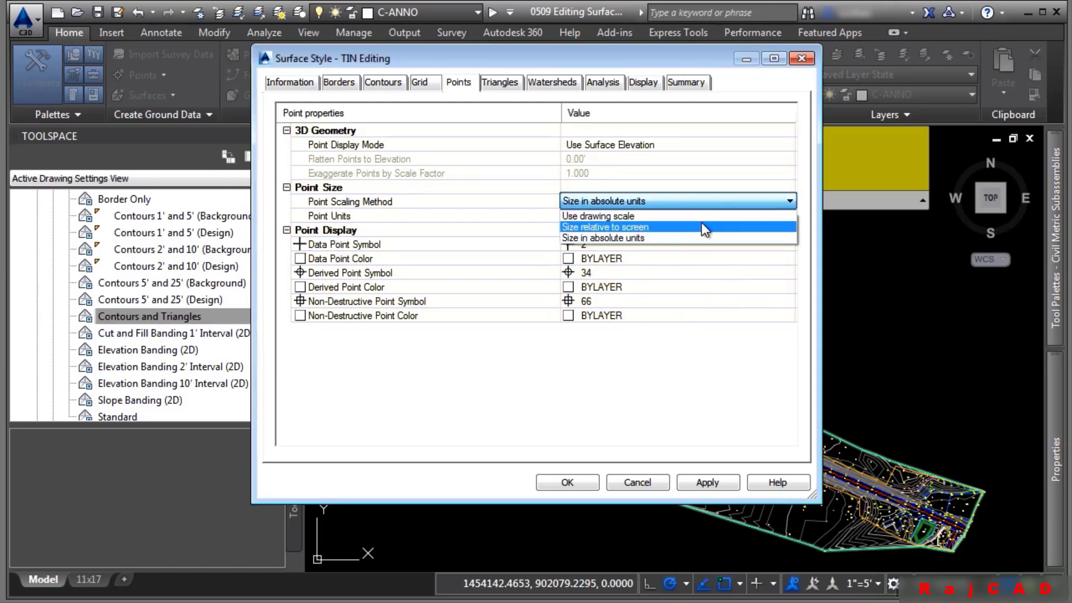
{"action": "left_click", "coordinate": [667, 235]}
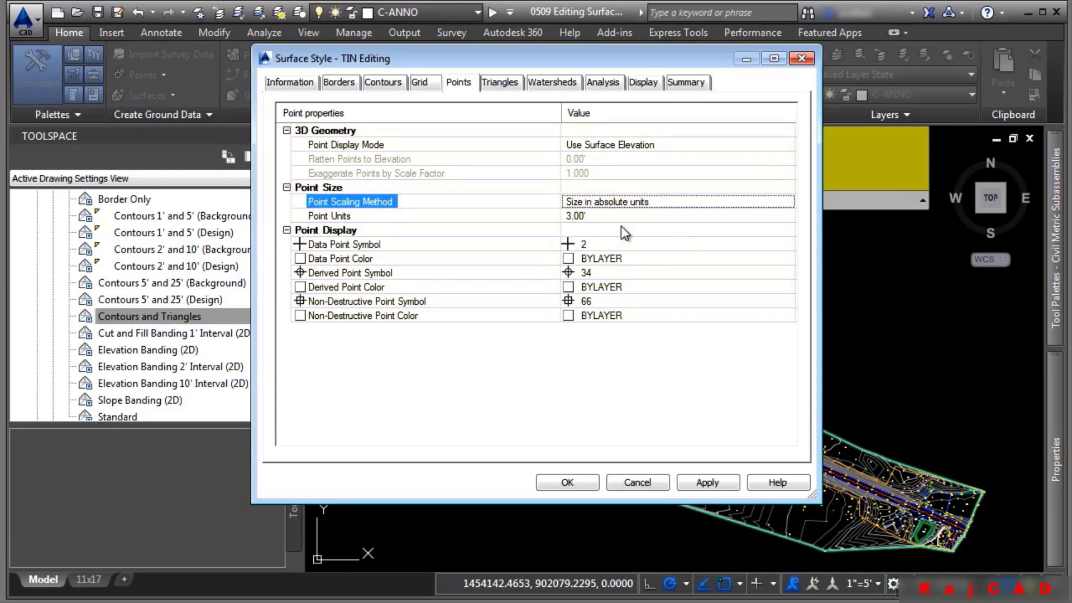
{"action": "left_click", "coordinate": [568, 482]}
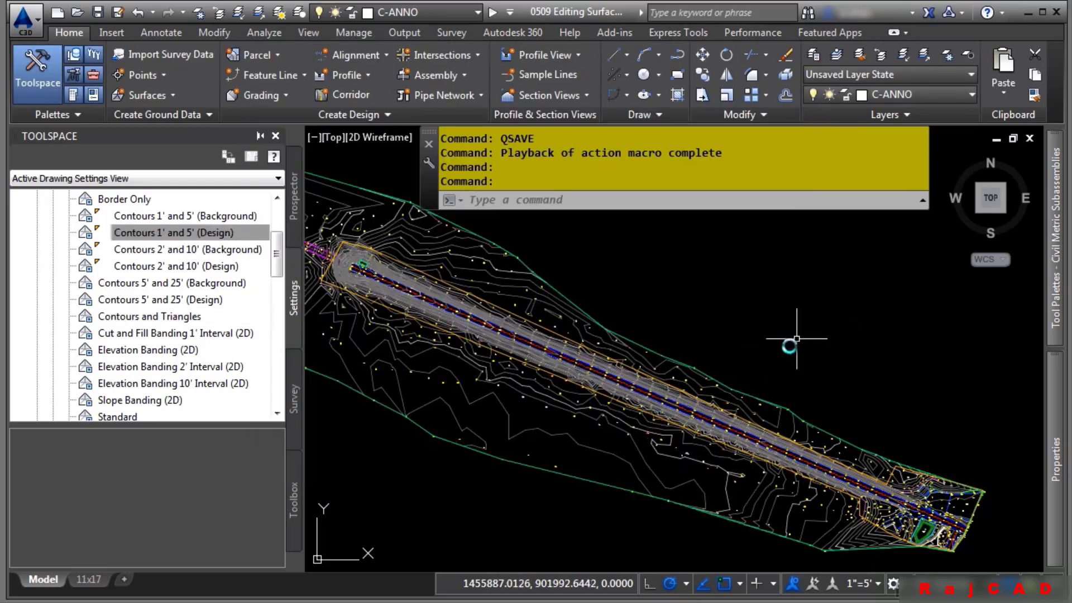
- Assign the TIN Editing style to the EG surface and clear the selection
{"action": "left_click", "coordinate": [653, 470]}
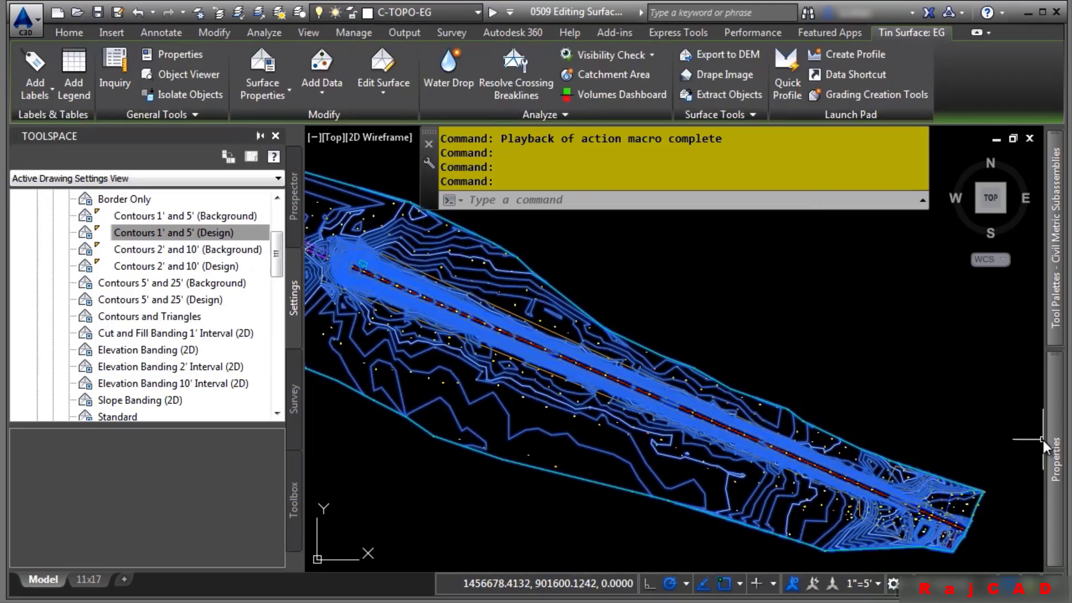
{"action": "mouse_move", "coordinate": [1061, 447]}
{"action": "left_click", "coordinate": [931, 216]}
{"action": "left_click", "coordinate": [932, 212]}
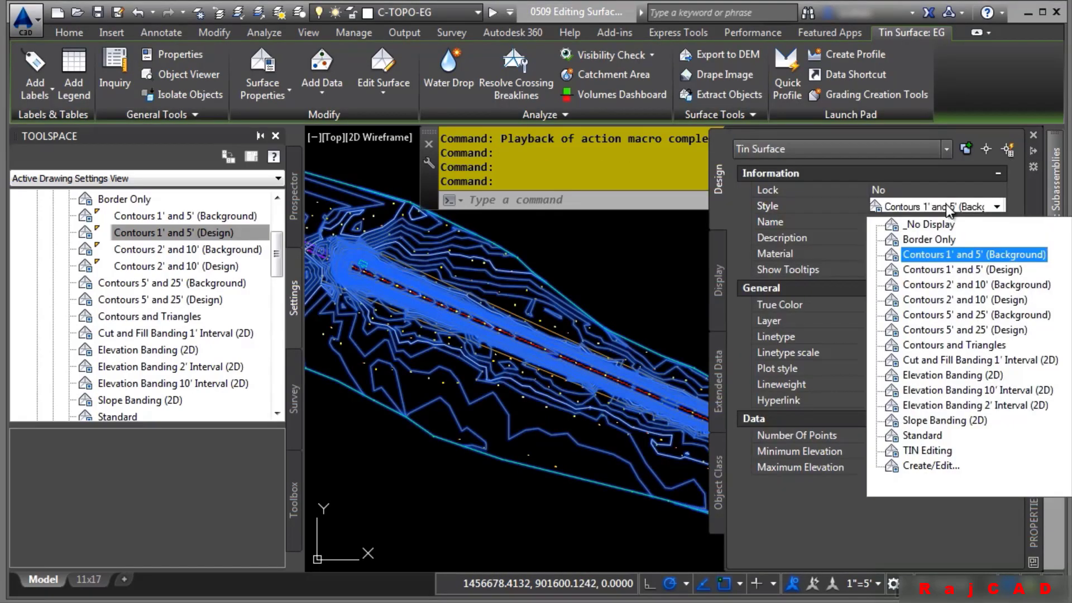
{"action": "left_click", "coordinate": [922, 450]}
{"action": "key", "text": "Escape"}
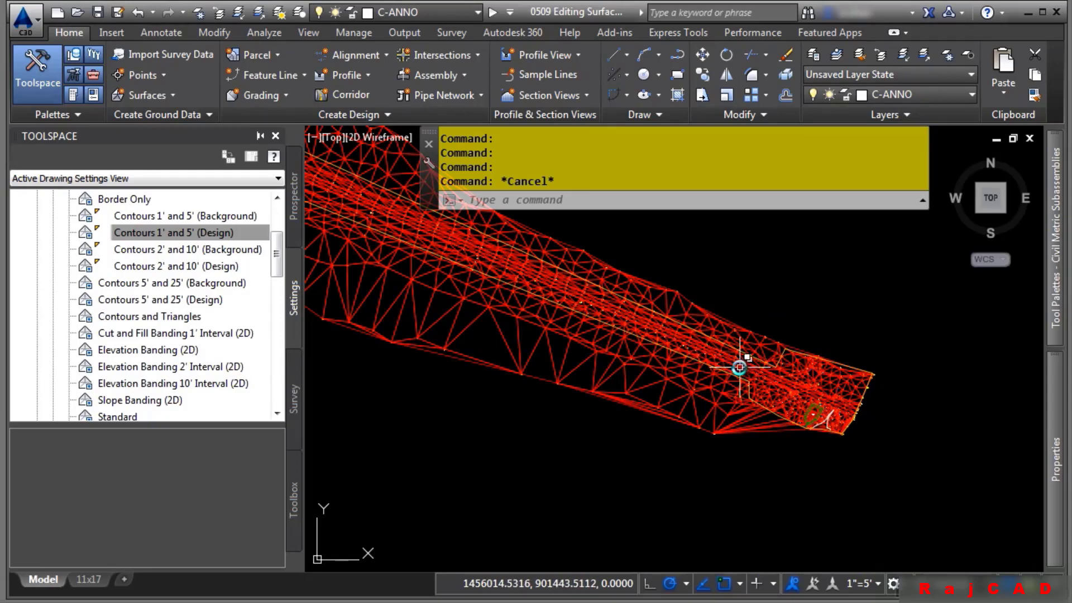
- Delete the long TIN lines of EG that fan out across the concave southern edge from the outermost point, using a crossing window
{"action": "scroll", "coordinate": [743, 424], "scroll_direction": "up", "scroll_amount": 3}
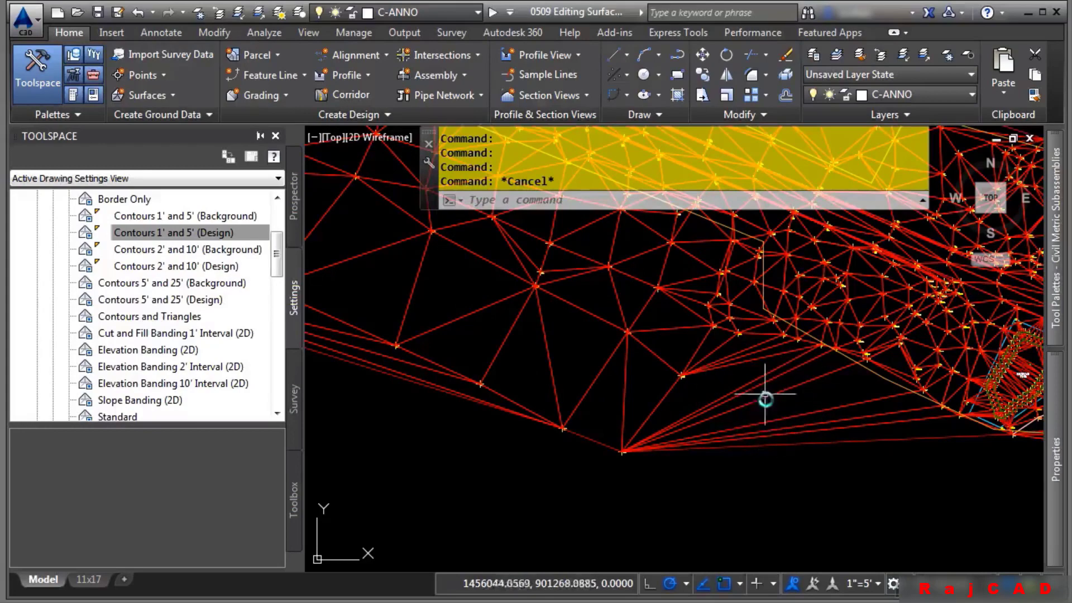
{"action": "middle_click_drag", "start_coordinate": [432, 416], "coordinate": [843, 441]}
{"action": "middle_click_drag", "start_coordinate": [758, 359], "coordinate": [472, 339]}
{"action": "middle_click_drag", "start_coordinate": [805, 415], "coordinate": [642, 397]}
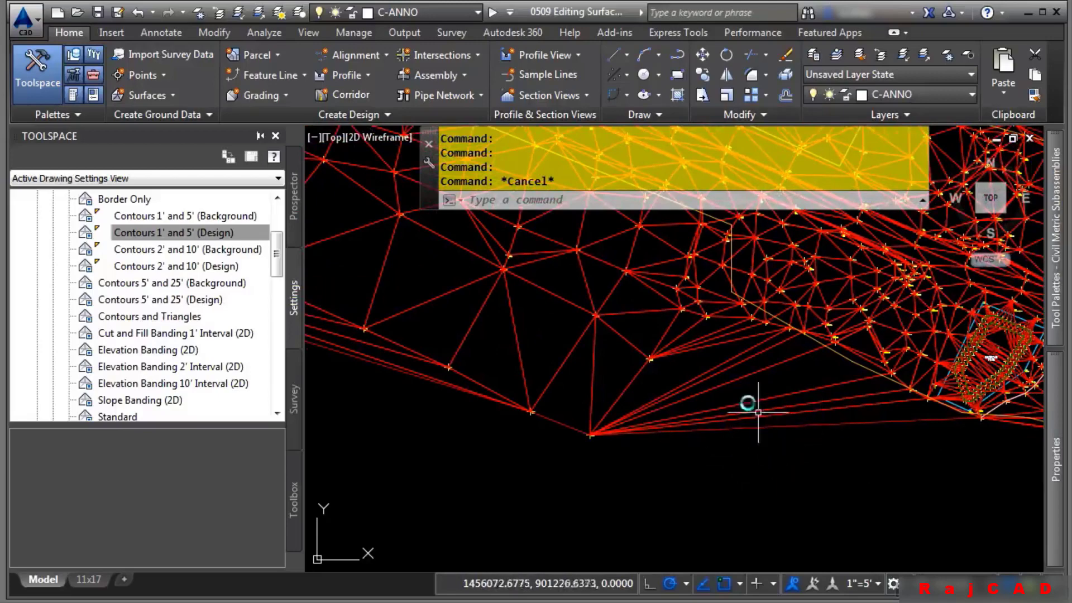
{"action": "left_click", "coordinate": [718, 377]}
{"action": "left_click", "coordinate": [673, 395]}
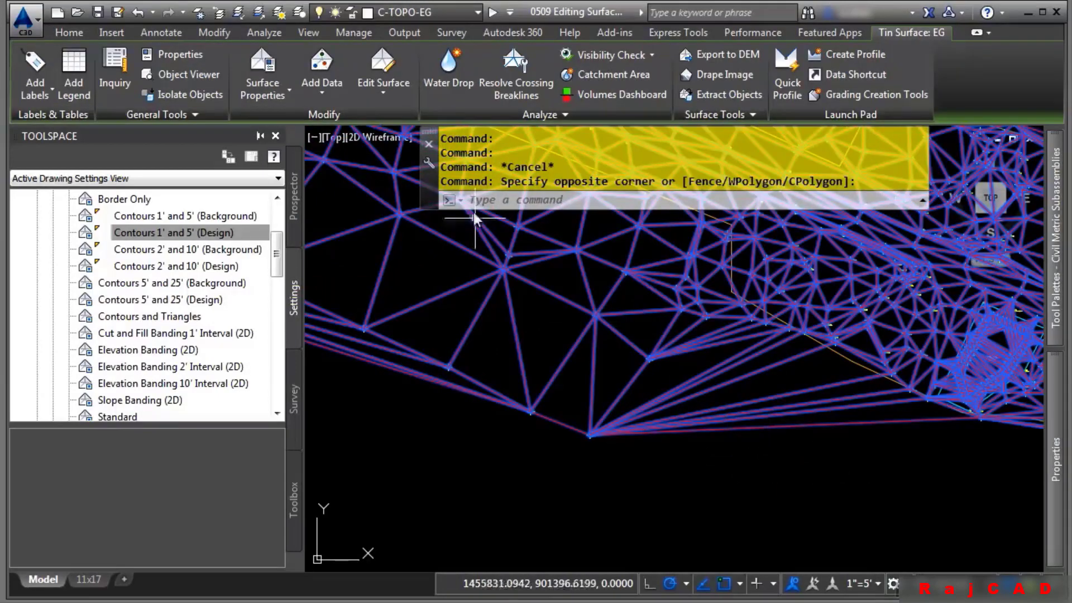
{"action": "left_click", "coordinate": [371, 98]}
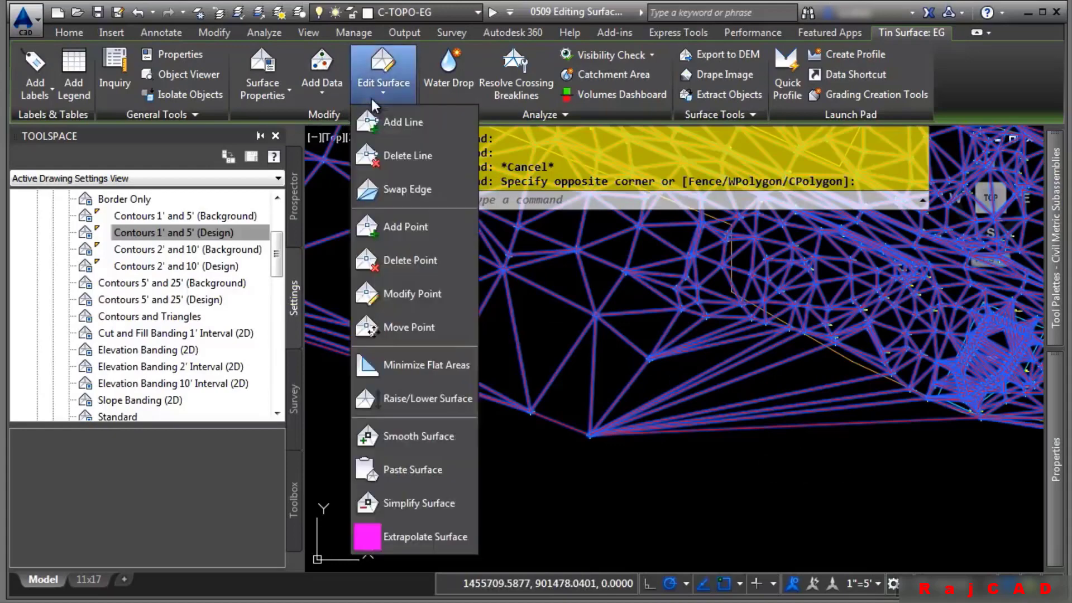
{"action": "left_click", "coordinate": [431, 155]}
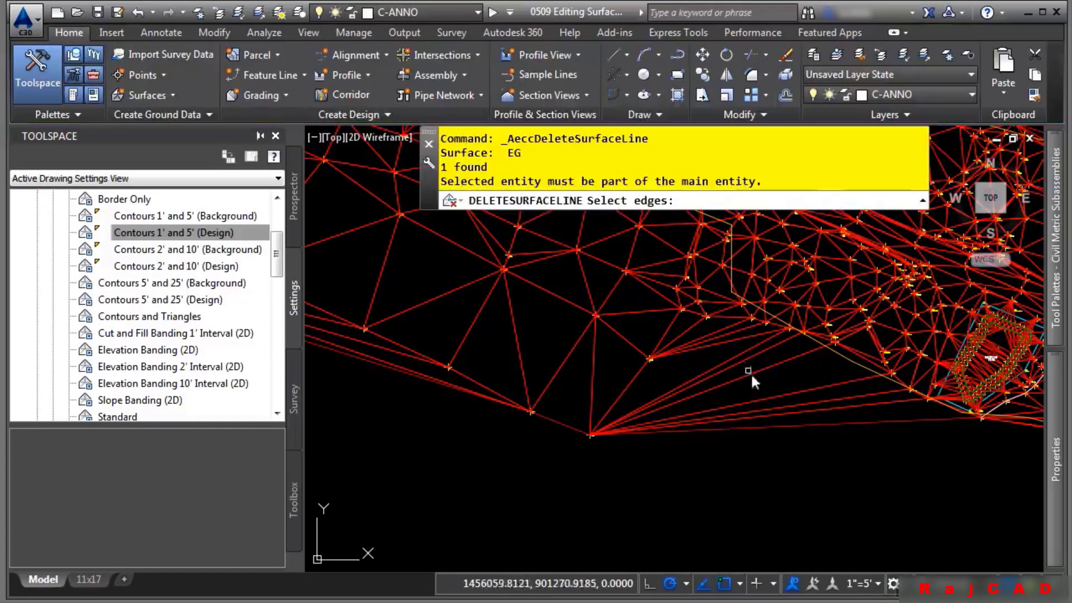
{"action": "left_click", "coordinate": [824, 460]}
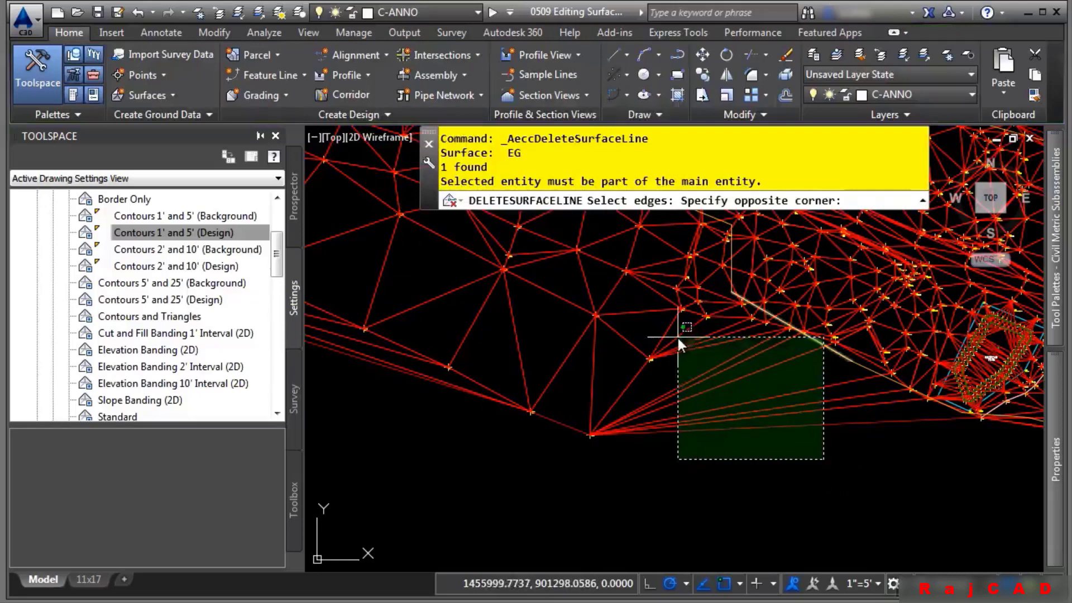
{"action": "left_click", "coordinate": [672, 357]}
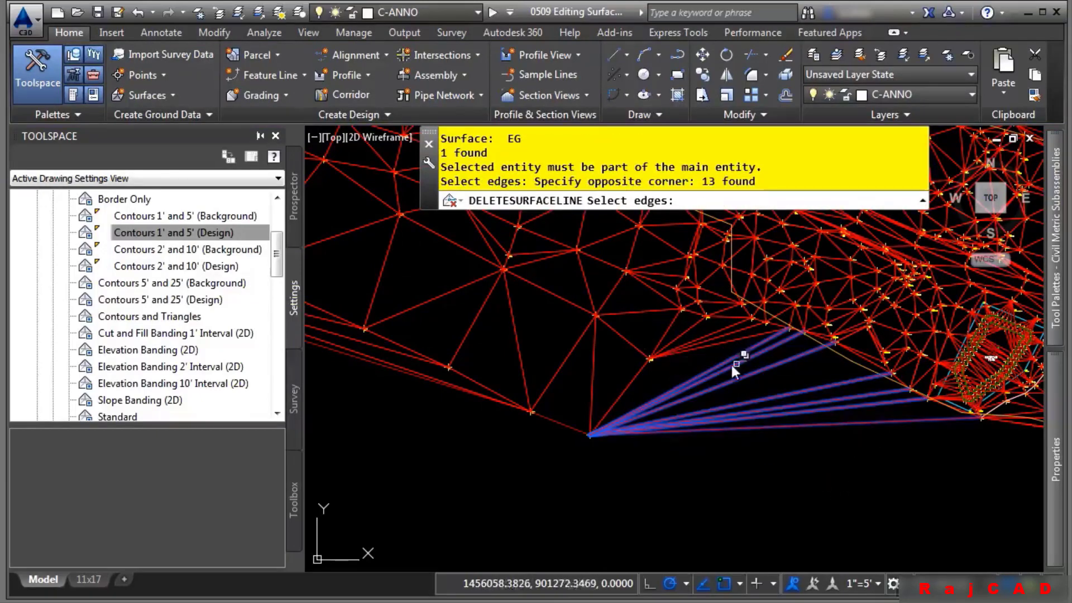
{"action": "key", "text": "Return"}
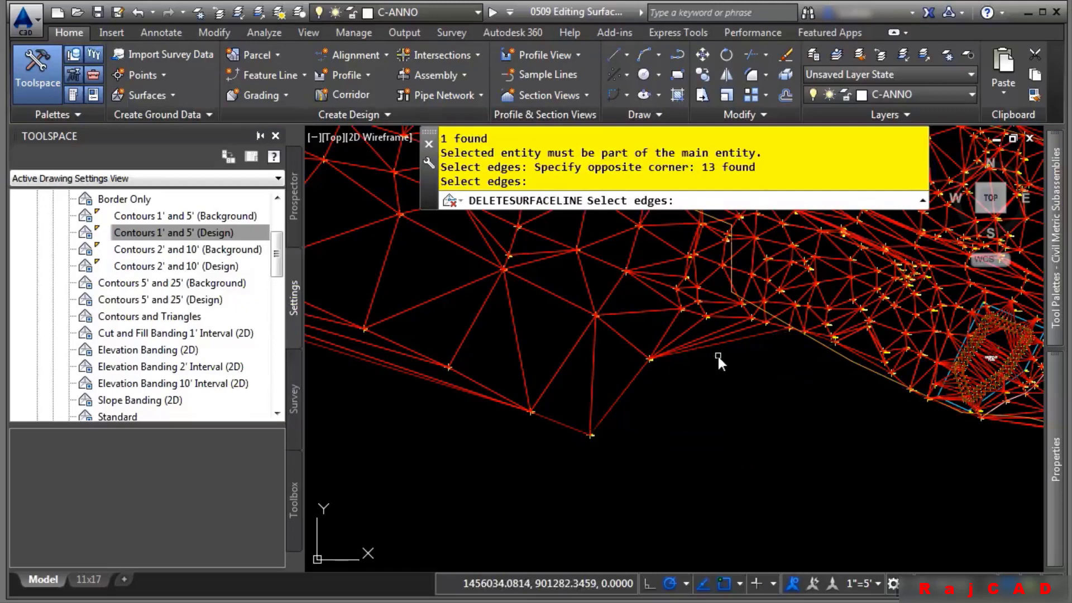
- Delete the remaining long, thin TIN lines at the edge of the cleared southern gap with a fence selection
{"action": "middle_click_drag", "start_coordinate": [764, 391], "coordinate": [677, 442]}
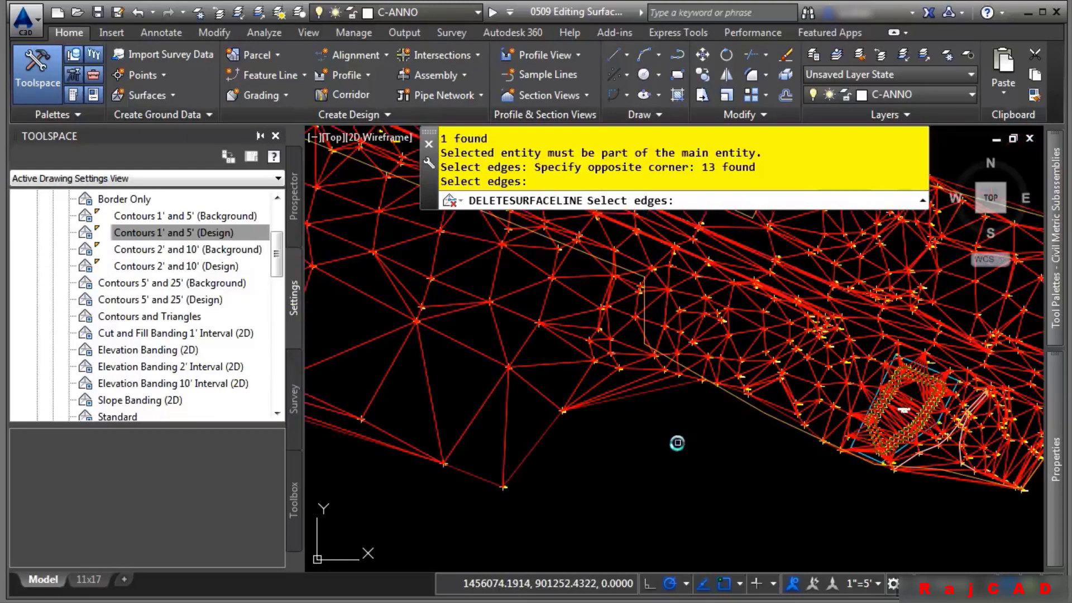
{"action": "type", "text": "f"}
{"action": "key", "text": "Return"}
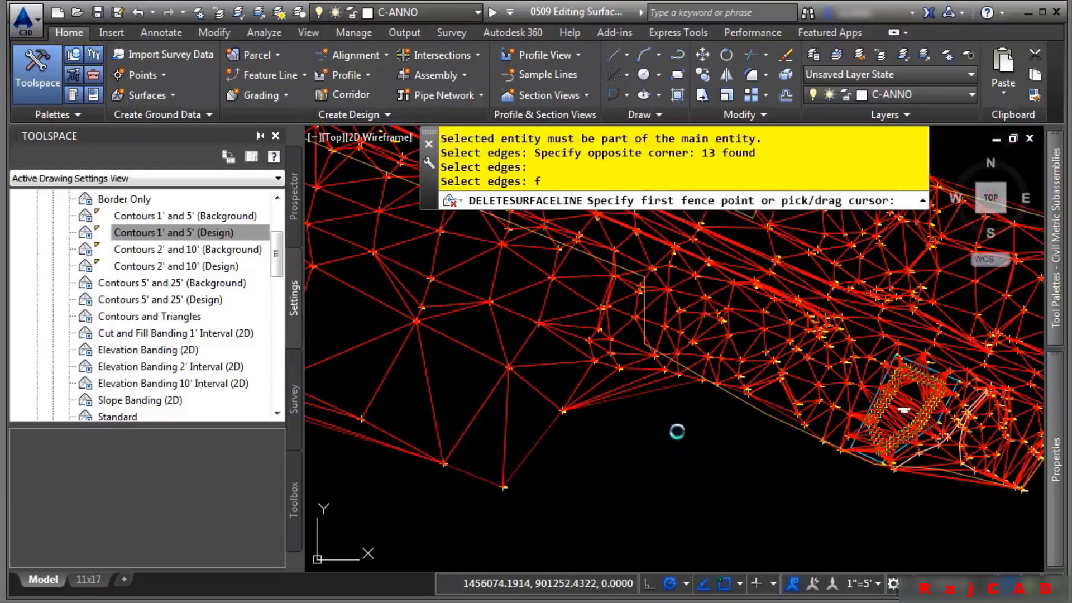
{"action": "left_click", "coordinate": [678, 429]}
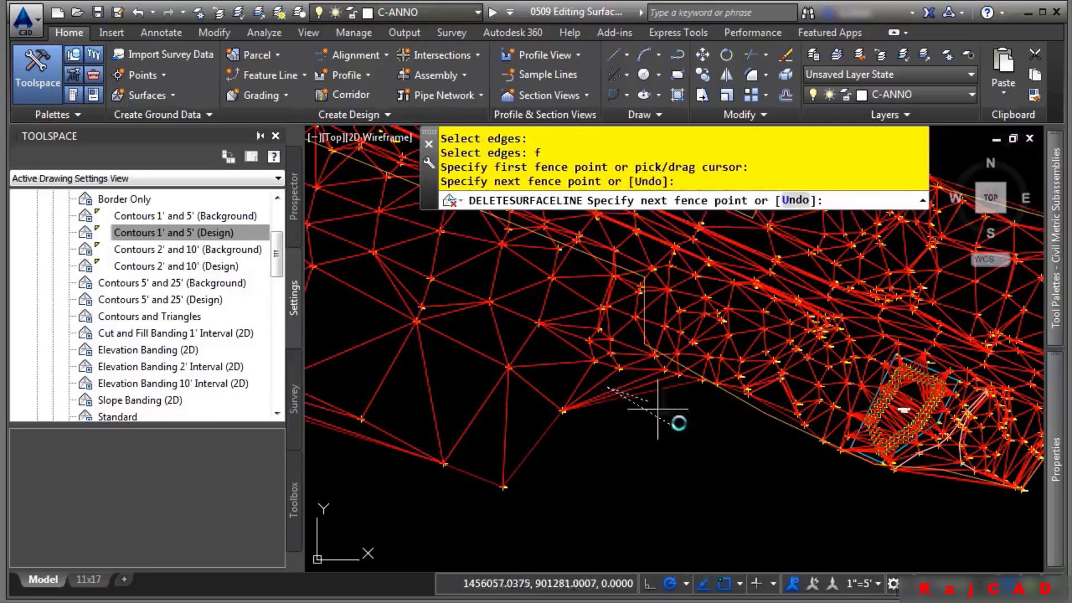
{"action": "left_click", "coordinate": [626, 404]}
{"action": "key", "text": "Return"}
- Delete the sliver TIN lines along EG's southwestern boundary with a crossing window and end the Delete Line command
{"action": "scroll", "coordinate": [507, 462], "scroll_direction": "up", "scroll_amount": 4}
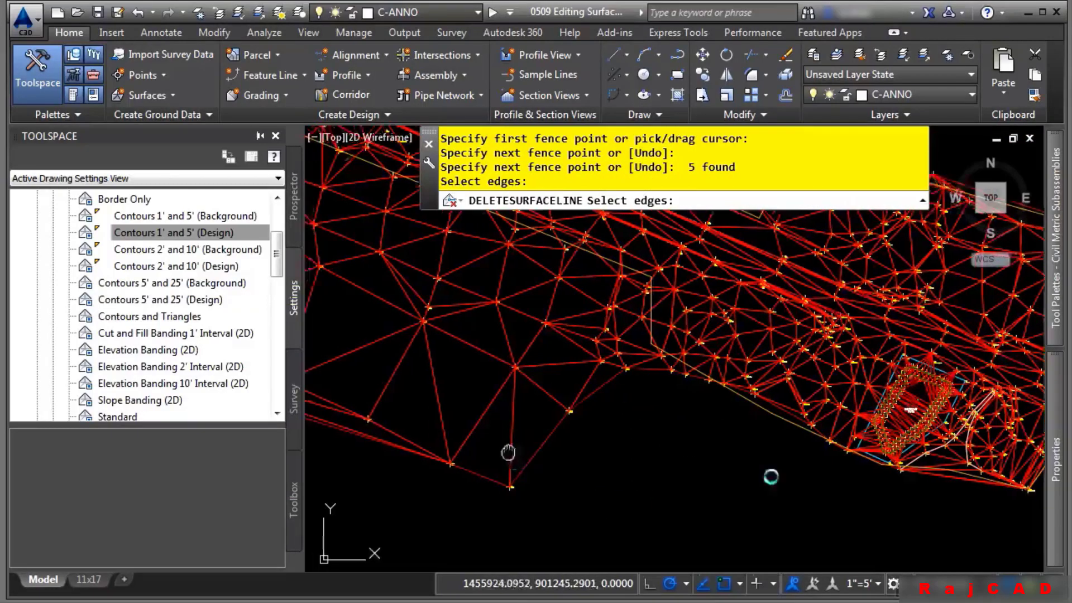
{"action": "left_click", "coordinate": [616, 454]}
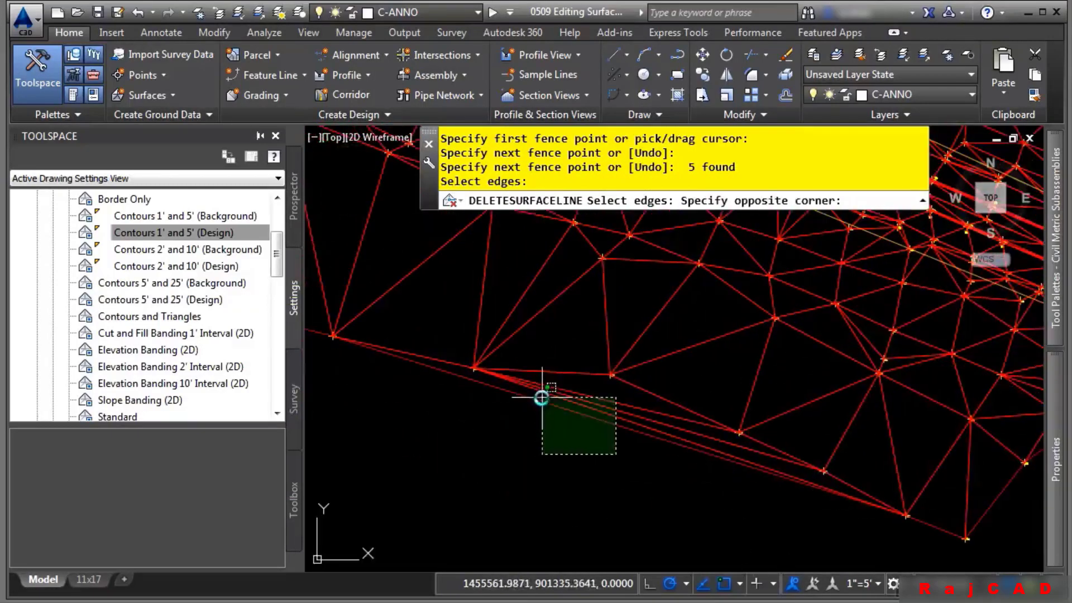
{"action": "left_click", "coordinate": [536, 401]}
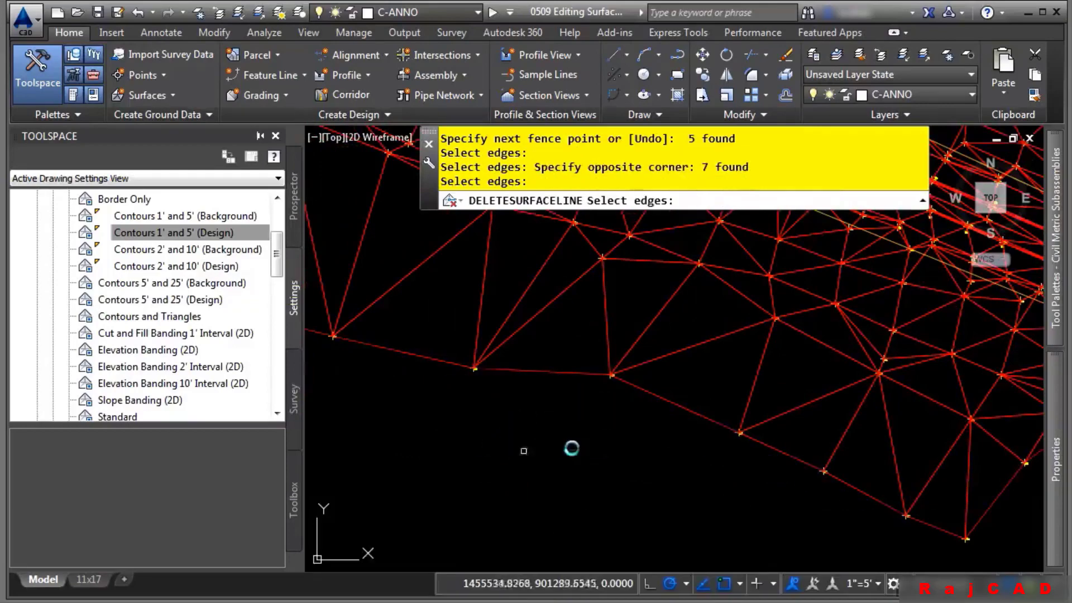
{"action": "scroll", "coordinate": [694, 462], "scroll_direction": "down", "scroll_amount": 3}
{"action": "scroll", "coordinate": [609, 444], "scroll_direction": "down", "scroll_amount": 4}
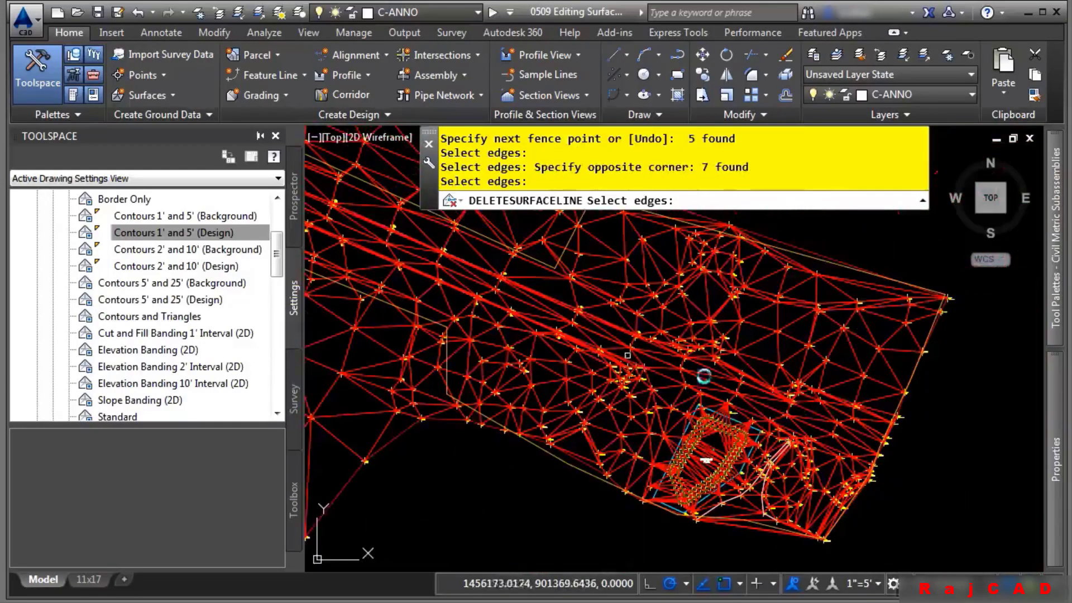
{"action": "key", "text": "Escape"}
{"action": "key", "text": "Escape"}
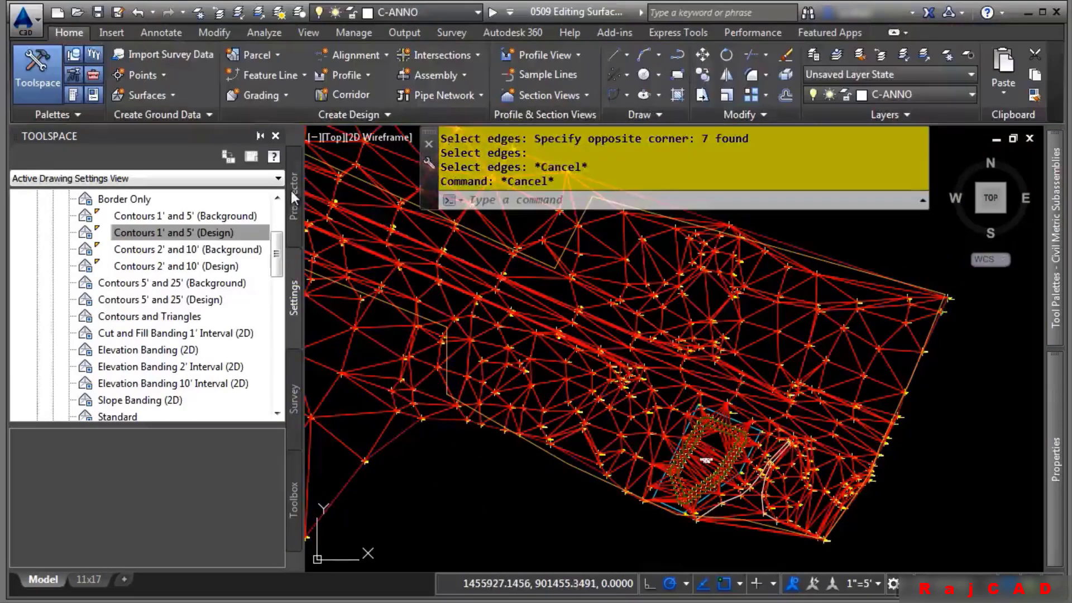
- Open the properties of the EG surface and review the operations listed in its definition
{"action": "left_click", "coordinate": [292, 194]}
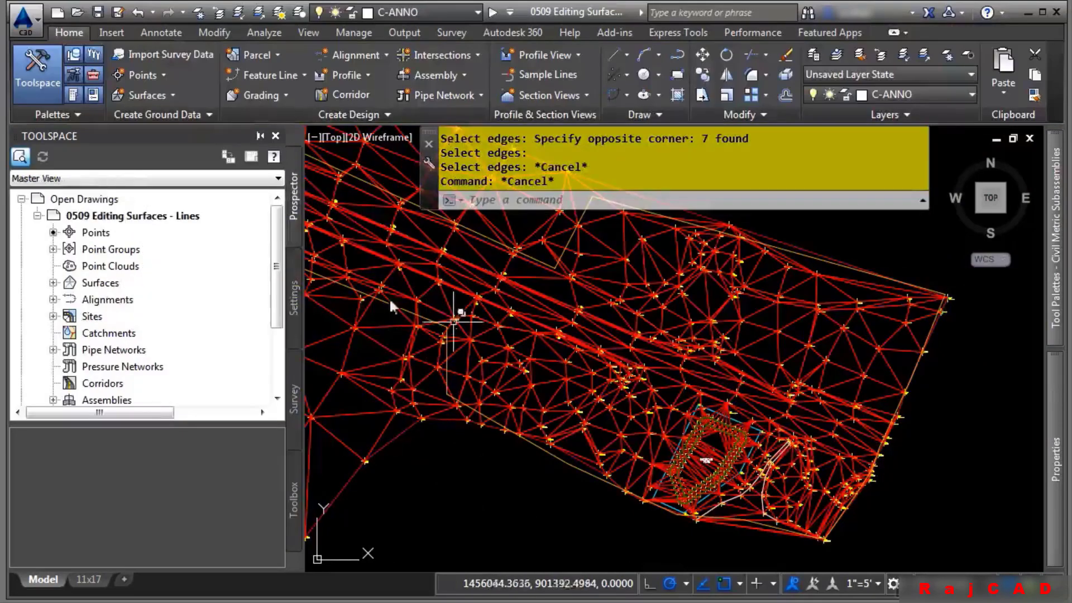
{"action": "left_click", "coordinate": [53, 283]}
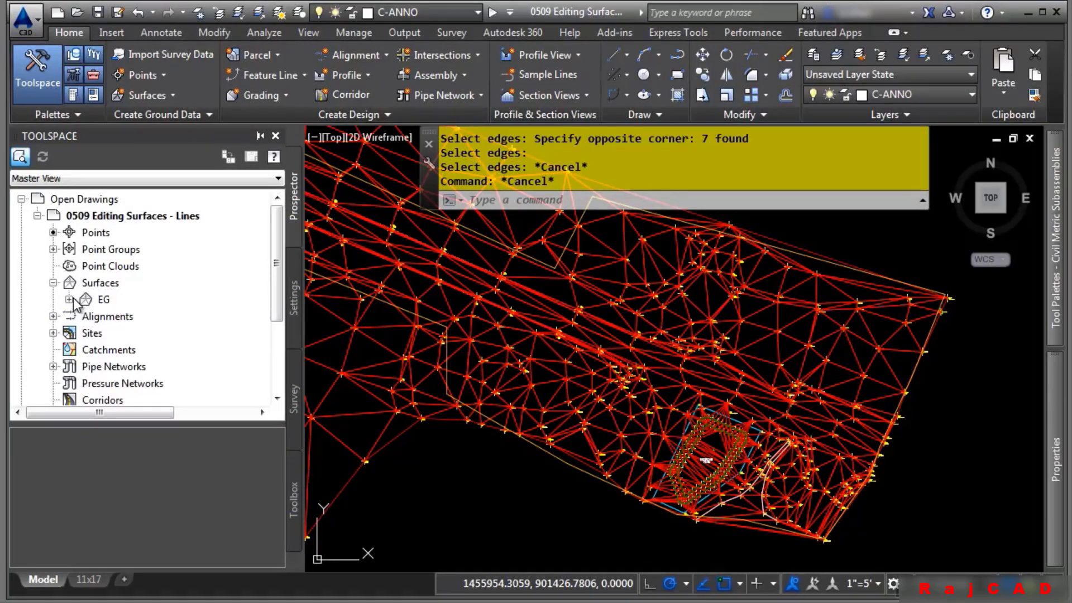
{"action": "right_click", "coordinate": [99, 299]}
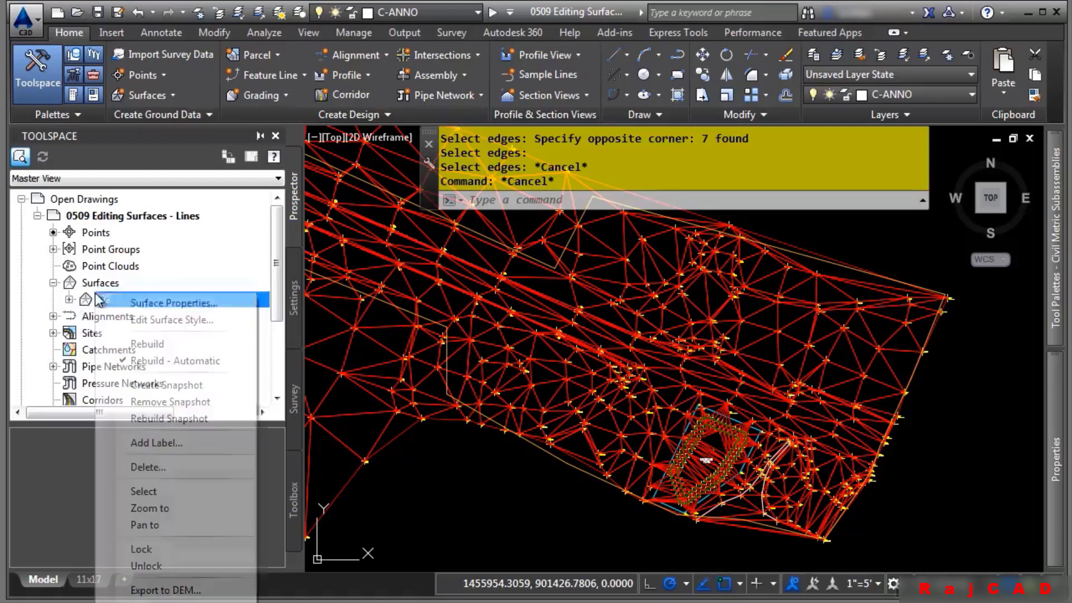
{"action": "left_click", "coordinate": [131, 302]}
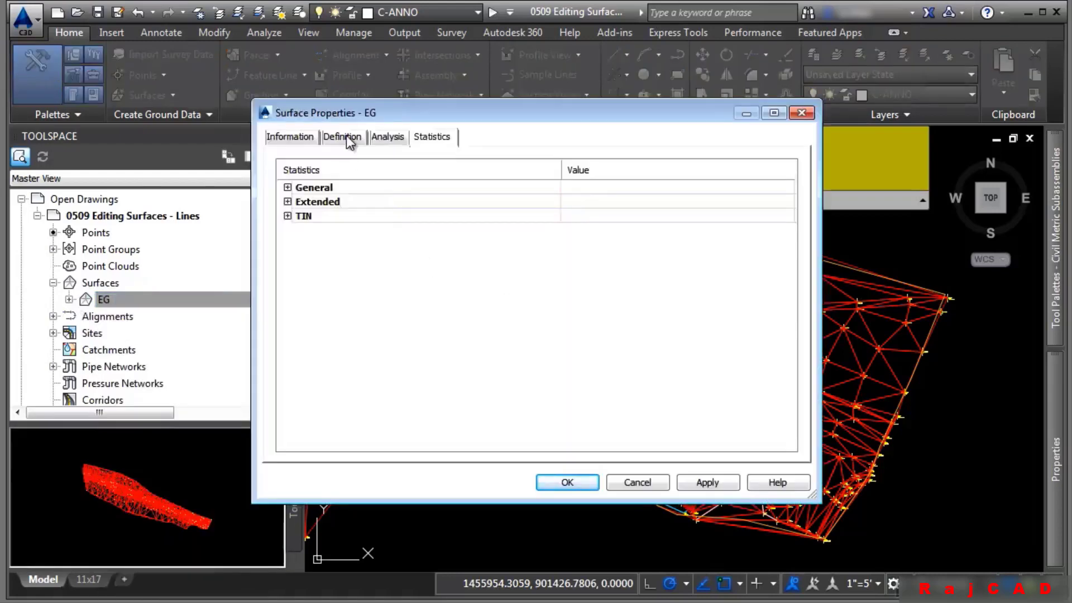
{"action": "left_click", "coordinate": [346, 137]}
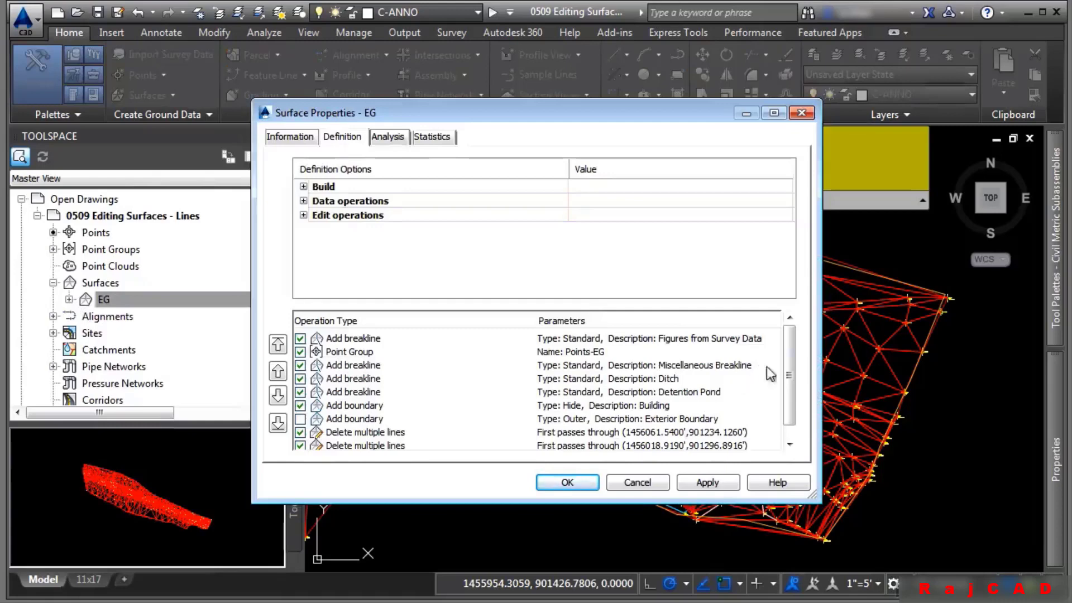
{"action": "scroll", "coordinate": [789, 391], "scroll_direction": "down", "scroll_amount": 1}
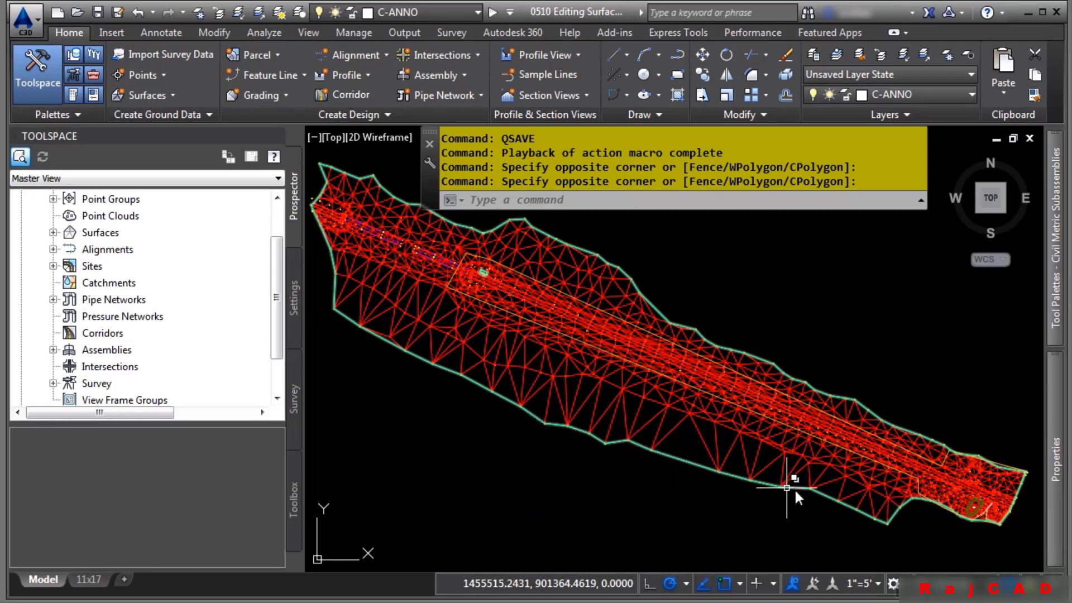
- Start adding points to the EG surface at the road east of the detention pond, with the Midpoint object snap enabled
{"action": "middle_click_drag", "start_coordinate": [875, 498], "coordinate": [550, 401]}
{"action": "scroll", "coordinate": [652, 442], "scroll_direction": "up", "scroll_amount": 10}
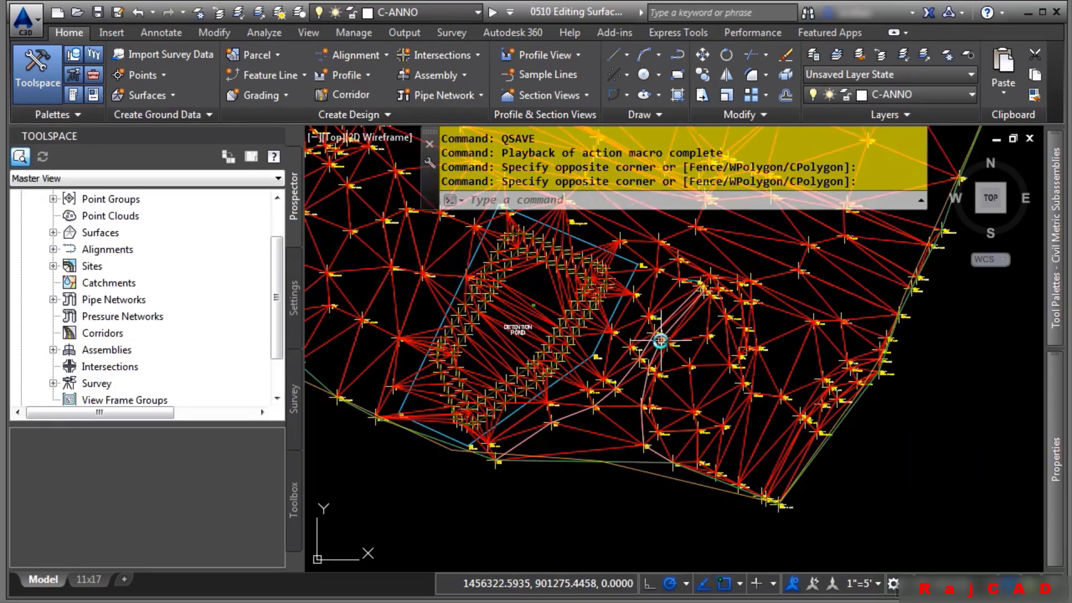
{"action": "middle_click_drag", "start_coordinate": [587, 297], "coordinate": [385, 399]}
{"action": "scroll", "coordinate": [593, 391], "scroll_direction": "up", "scroll_amount": 4}
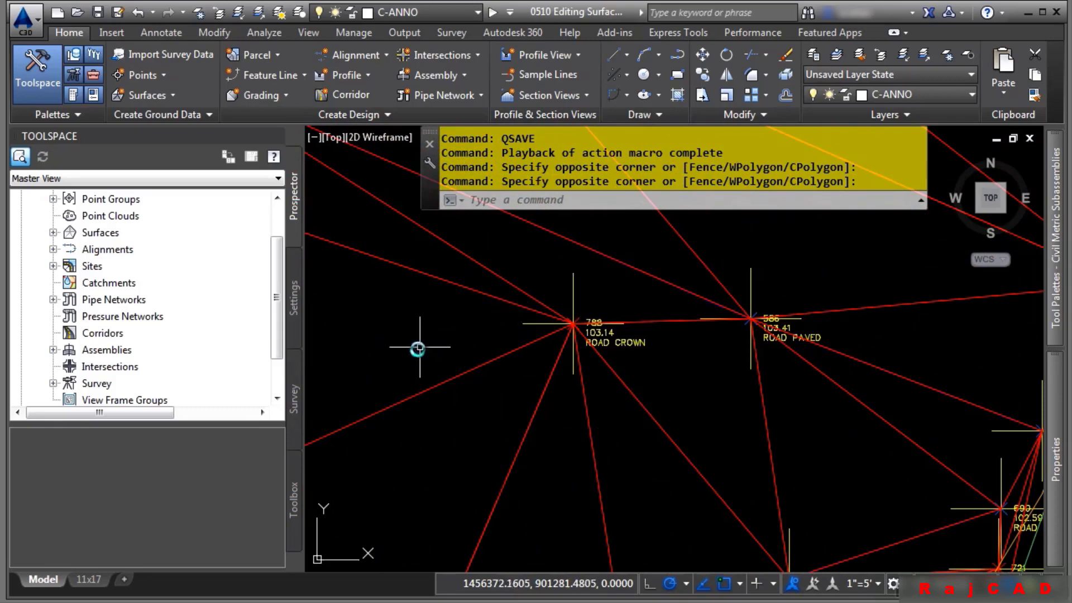
{"action": "middle_click_drag", "start_coordinate": [492, 428], "coordinate": [545, 302]}
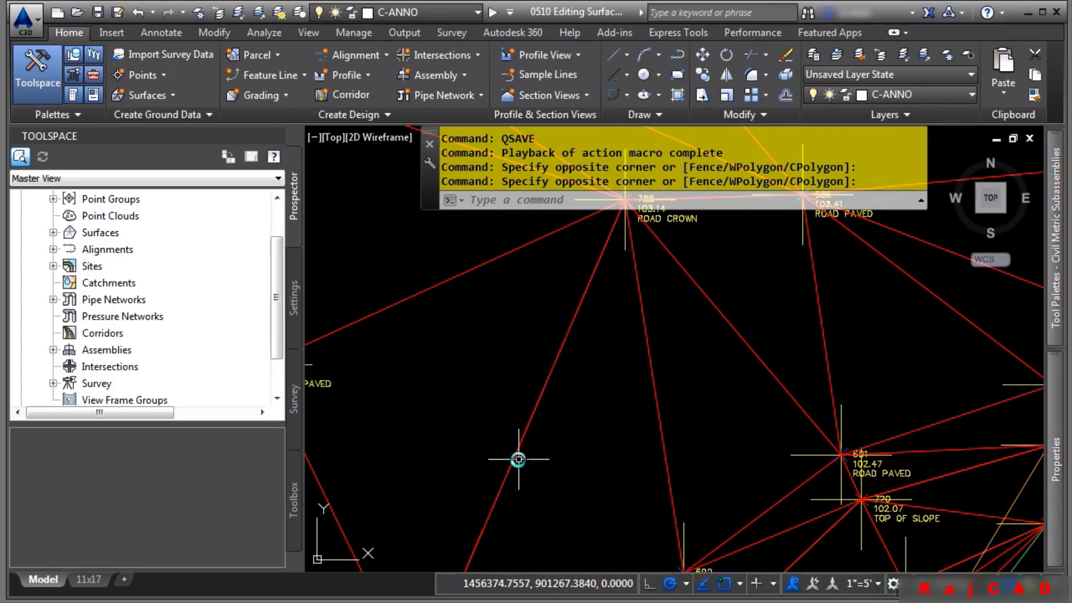
{"action": "scroll", "coordinate": [585, 347], "scroll_direction": "down", "scroll_amount": 2}
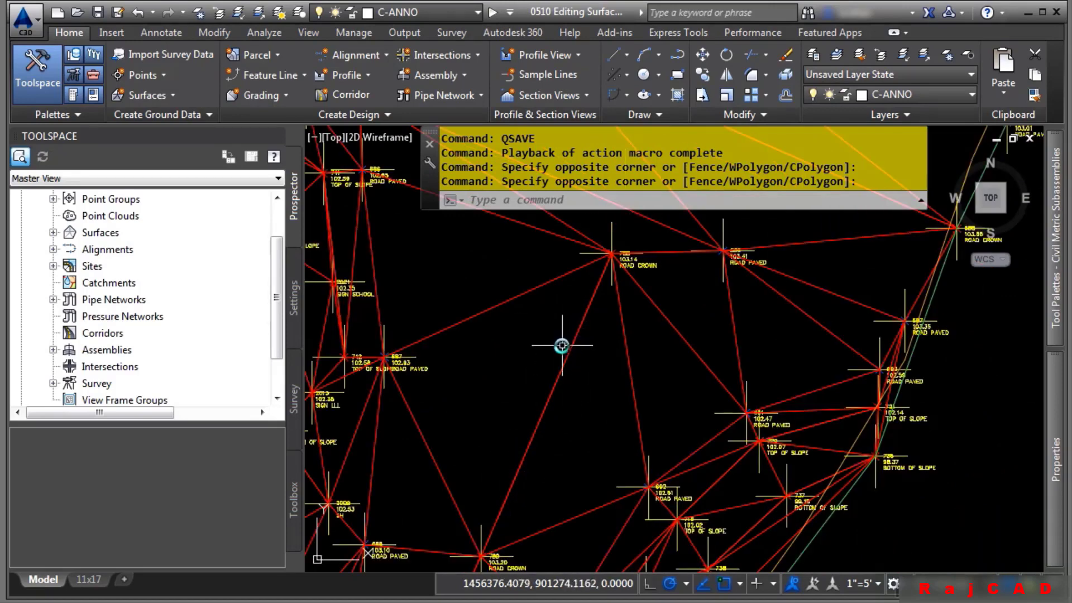
{"action": "key", "text": "Escape"}
{"action": "key", "text": "Escape"}
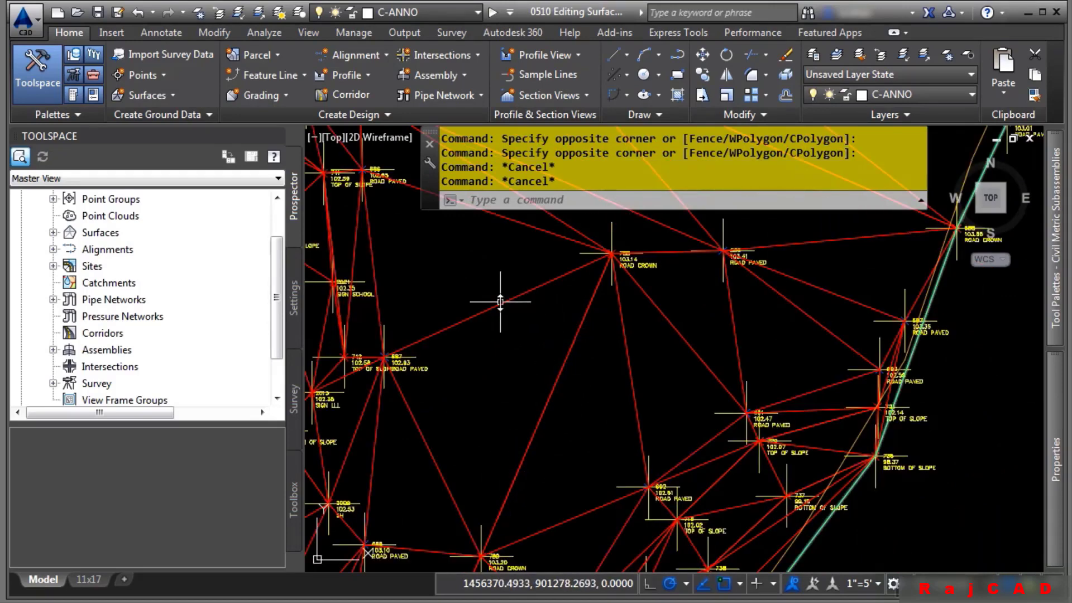
{"action": "left_click", "coordinate": [498, 305]}
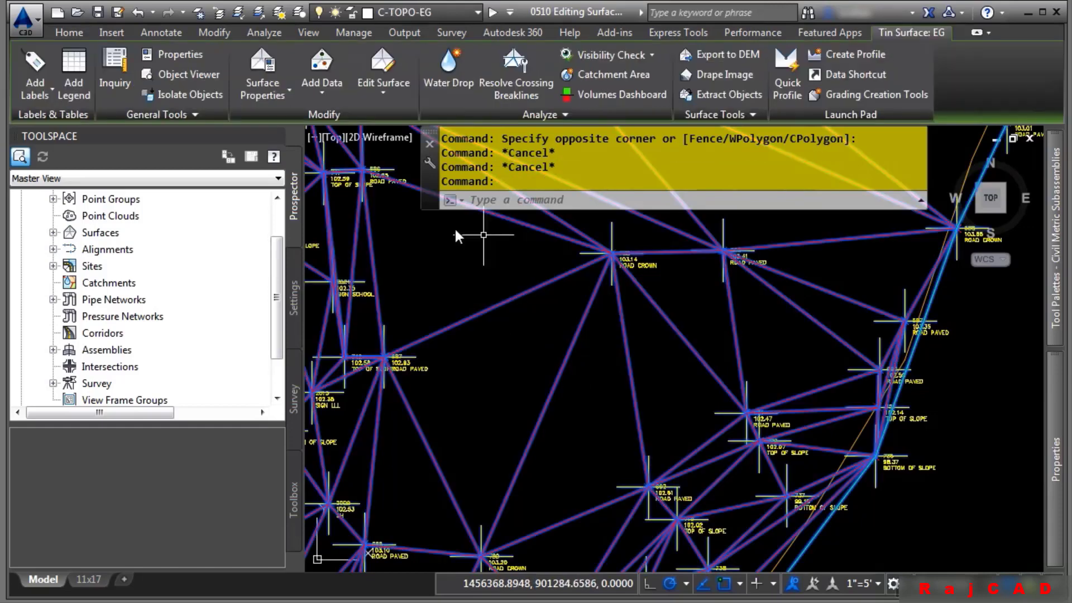
{"action": "left_click", "coordinate": [395, 92]}
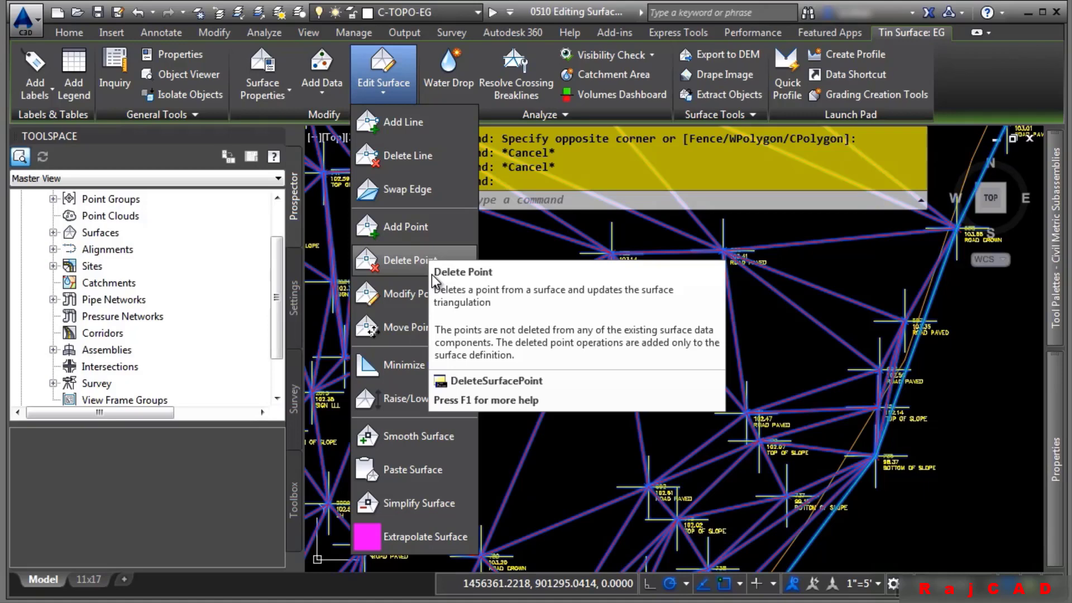
{"action": "left_click", "coordinate": [433, 240]}
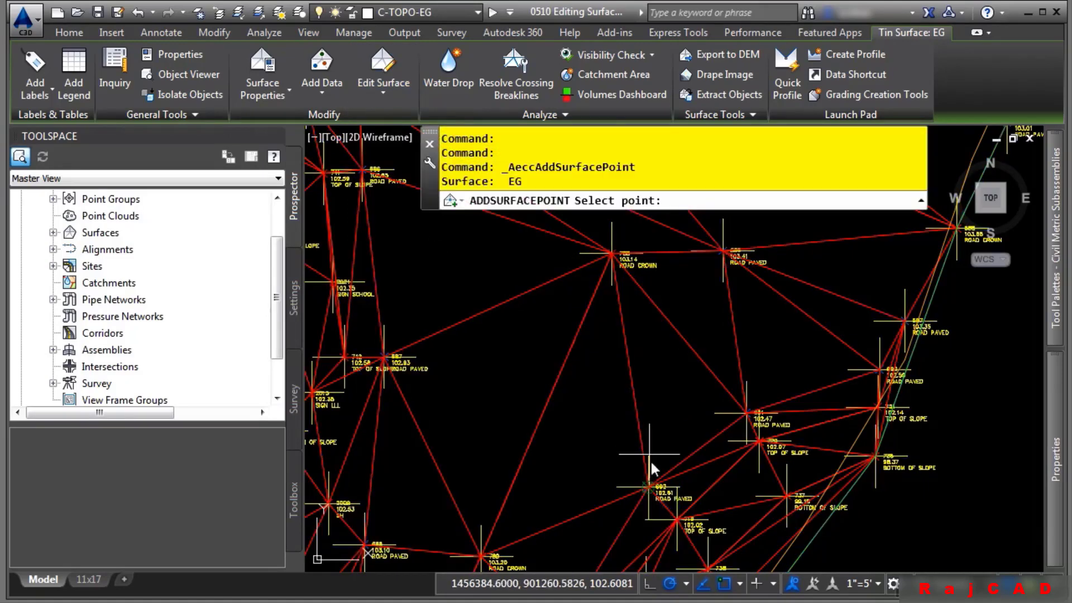
{"action": "right_click", "coordinate": [720, 584]}
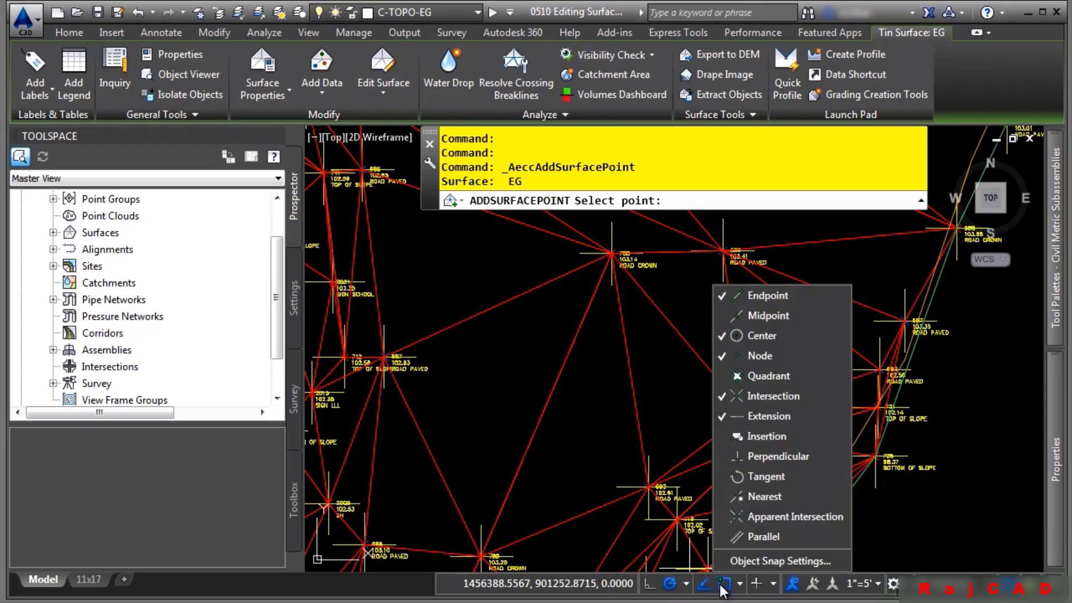
{"action": "left_click", "coordinate": [766, 316]}
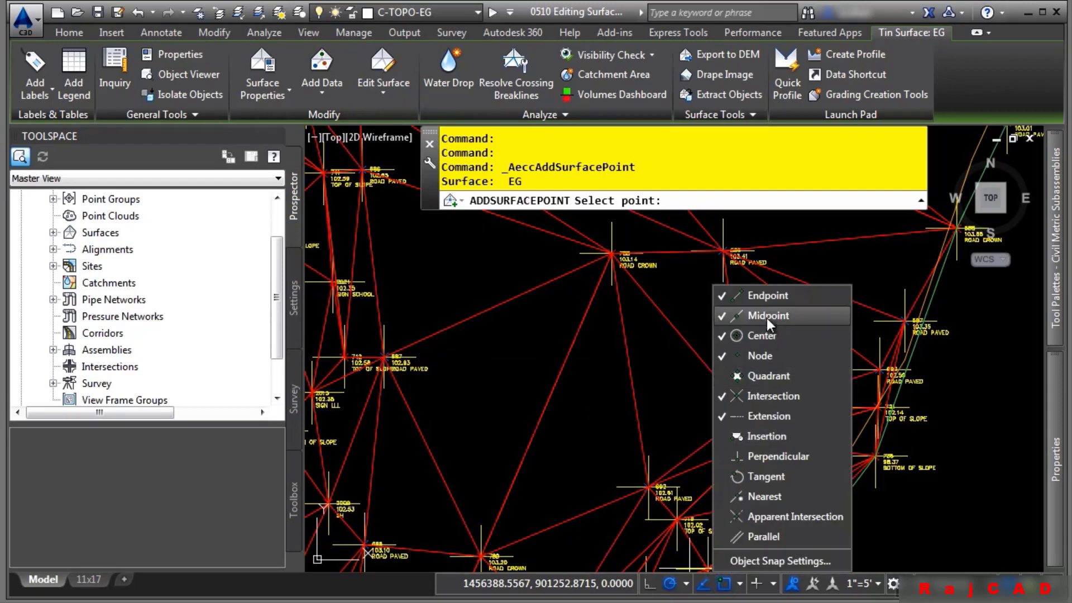
{"action": "left_click", "coordinate": [587, 426]}
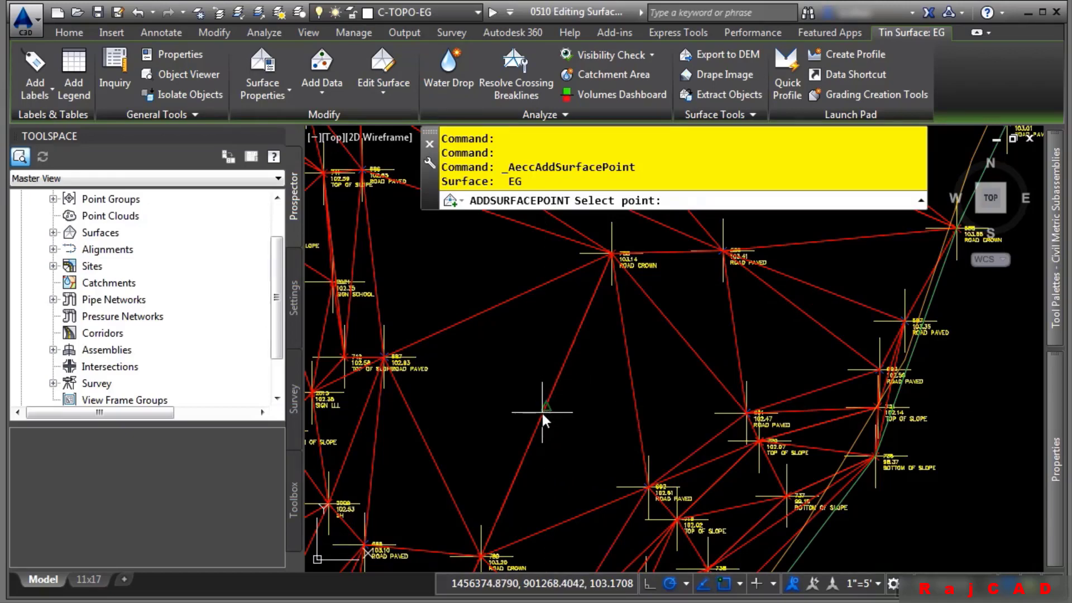
- Add surface points at the midpoints of two triangle edges along the road crown, accepting elevations 103.170750 and 103.385600
{"action": "left_click", "coordinate": [544, 412]}
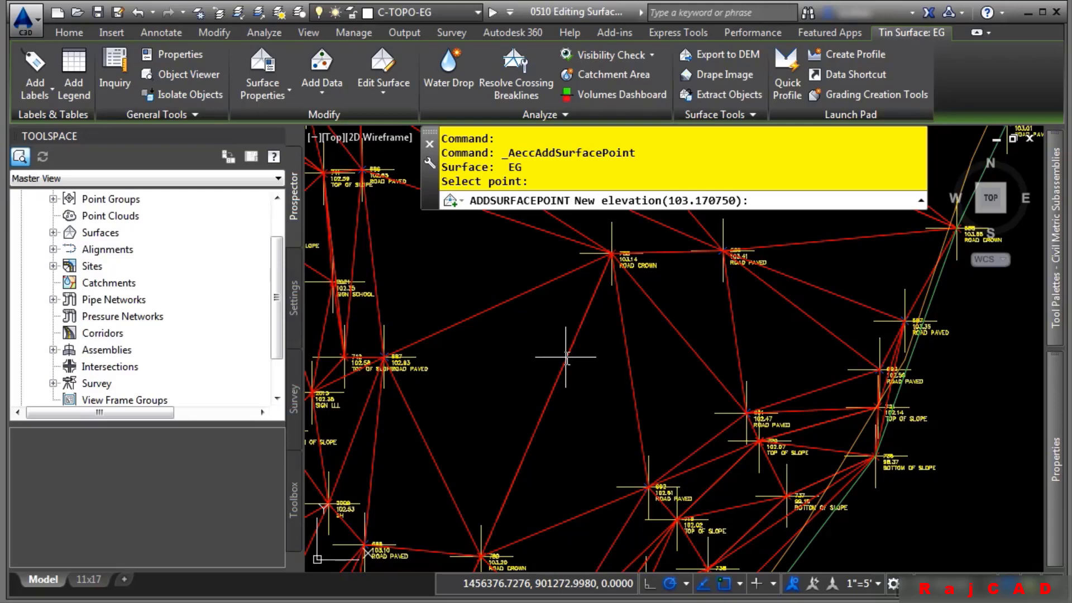
{"action": "key", "text": "Return"}
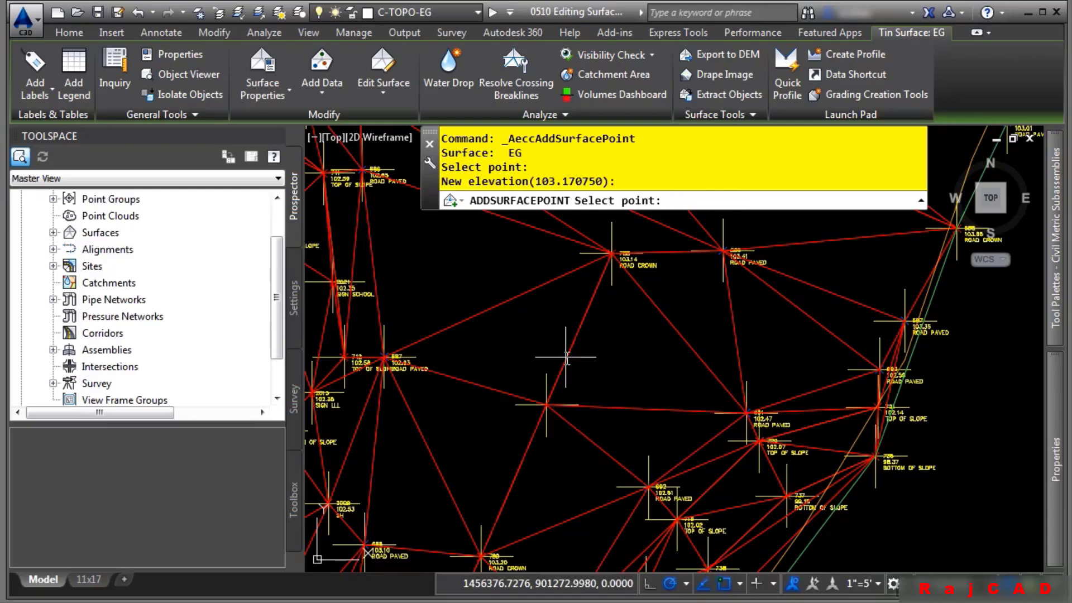
{"action": "scroll", "coordinate": [618, 355], "scroll_direction": "up", "scroll_amount": 5}
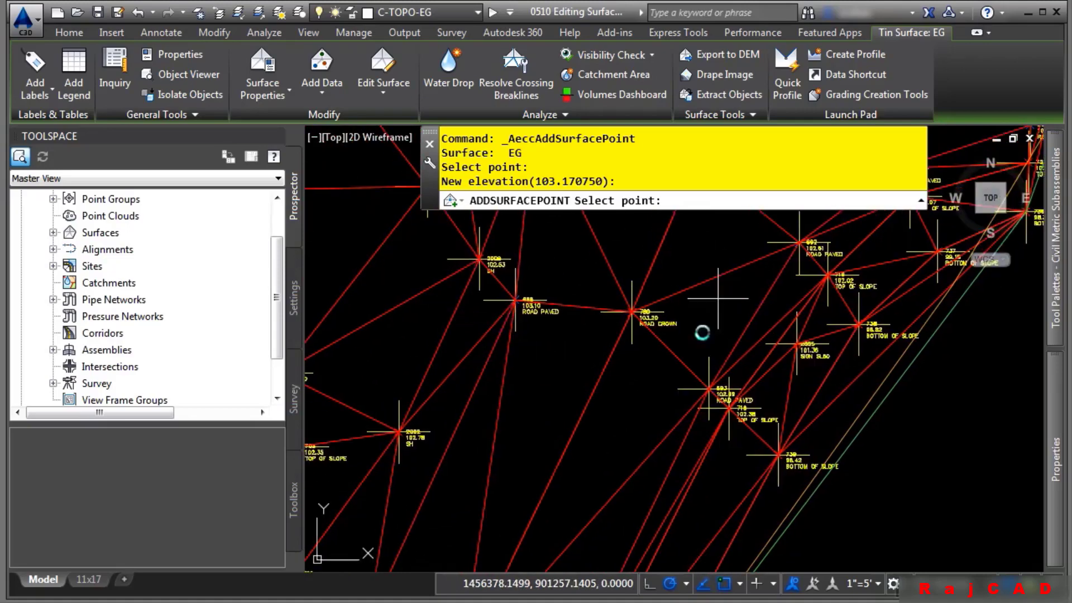
{"action": "left_click", "coordinate": [717, 383]}
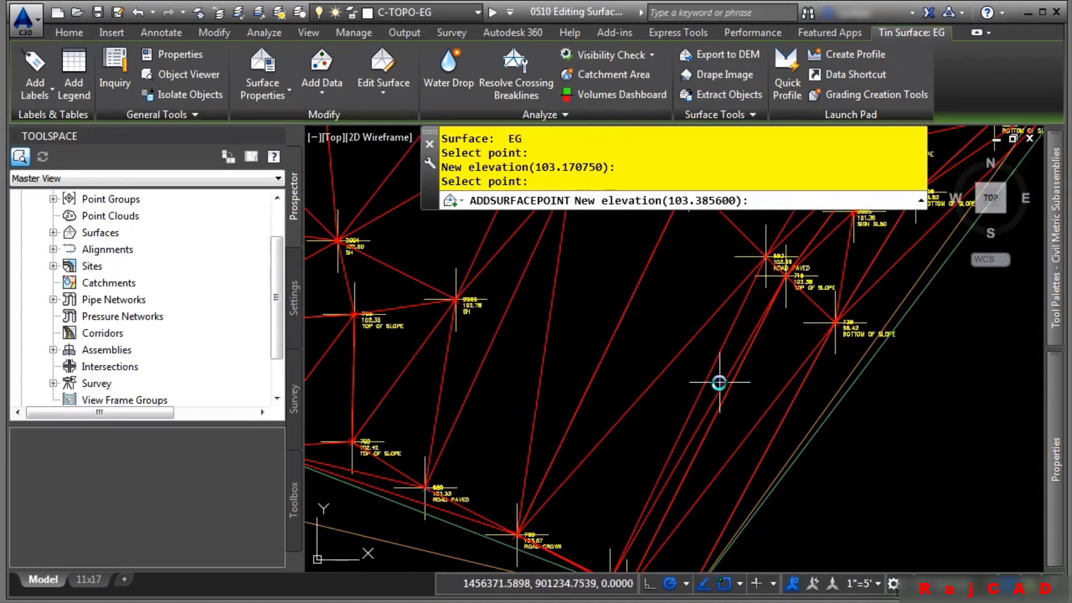
{"action": "key", "text": "Return"}
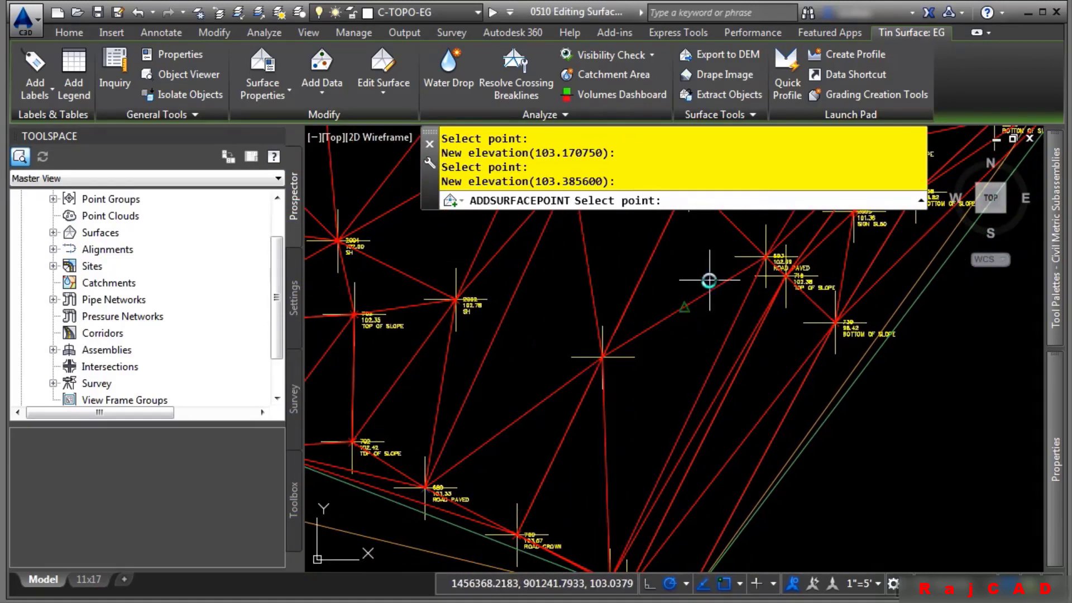
- Modify the EG surface point at road crown point 788, setting its elevation to 102.98
{"action": "middle_click_drag", "start_coordinate": [689, 304], "coordinate": [567, 474]}
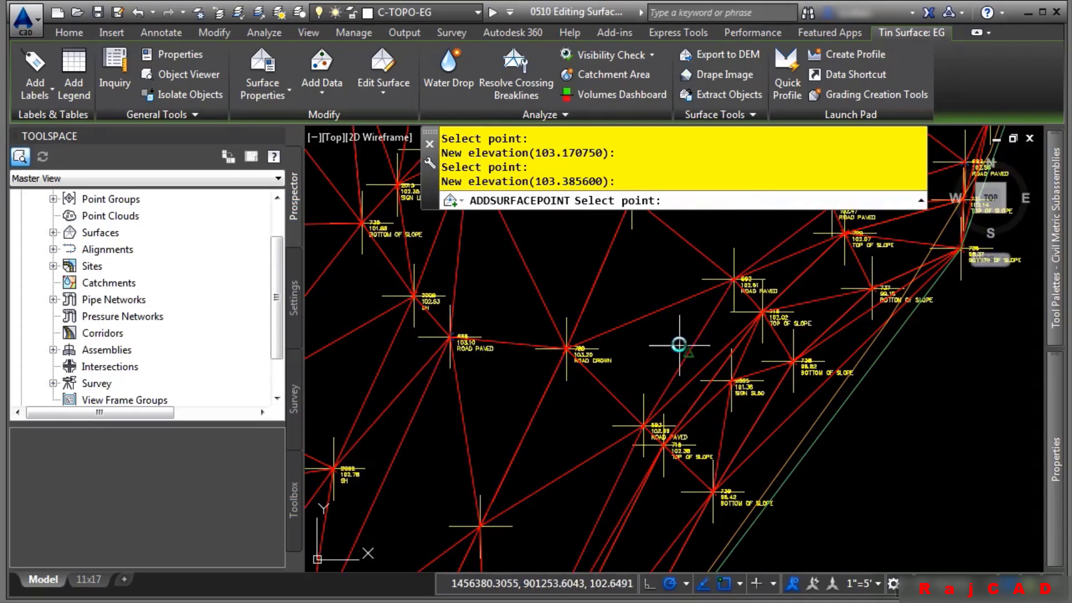
{"action": "scroll", "coordinate": [570, 368], "scroll_direction": "up", "scroll_amount": 4}
{"action": "scroll", "coordinate": [514, 393], "scroll_direction": "up", "scroll_amount": 5}
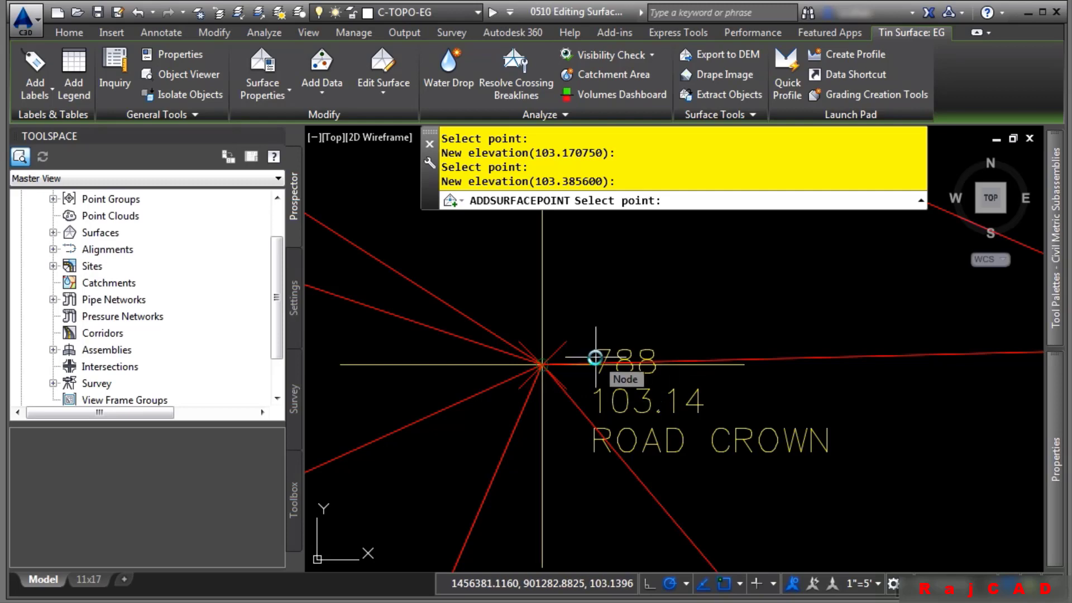
{"action": "key", "text": "Escape"}
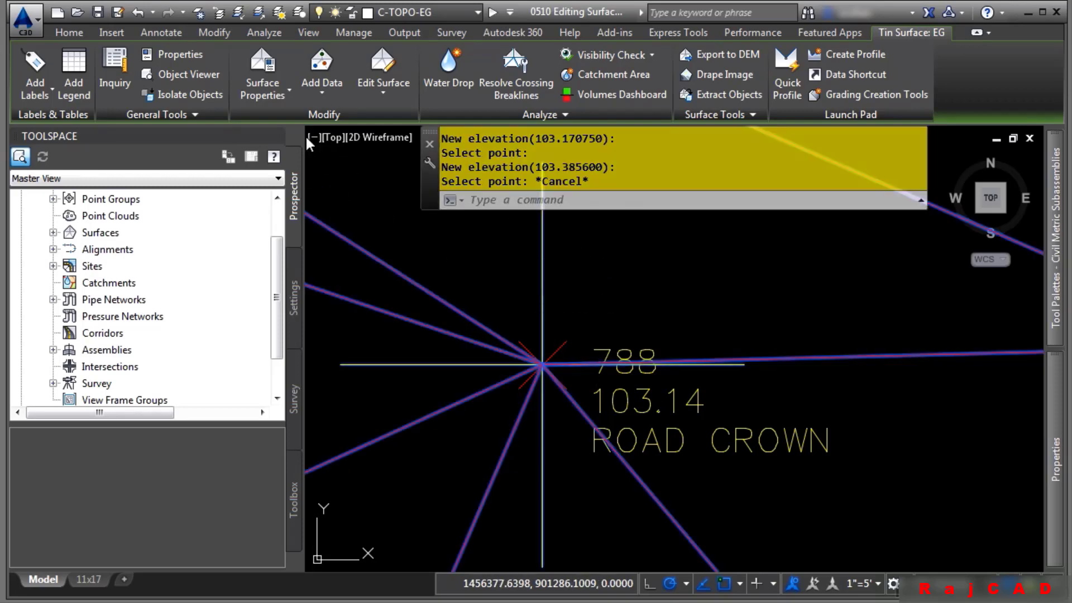
{"action": "left_click", "coordinate": [367, 90]}
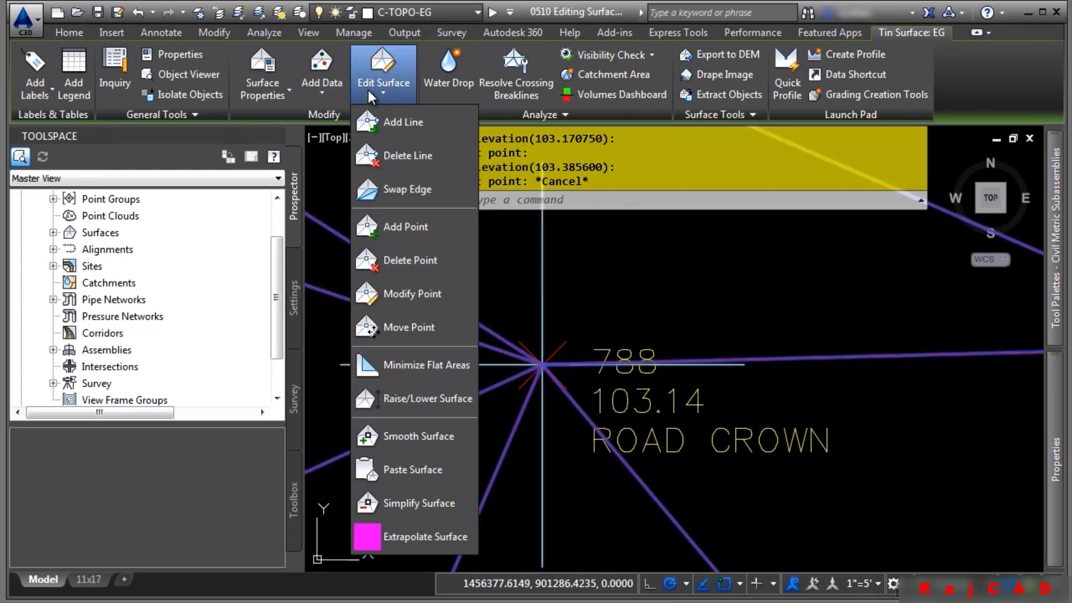
{"action": "left_click", "coordinate": [401, 292]}
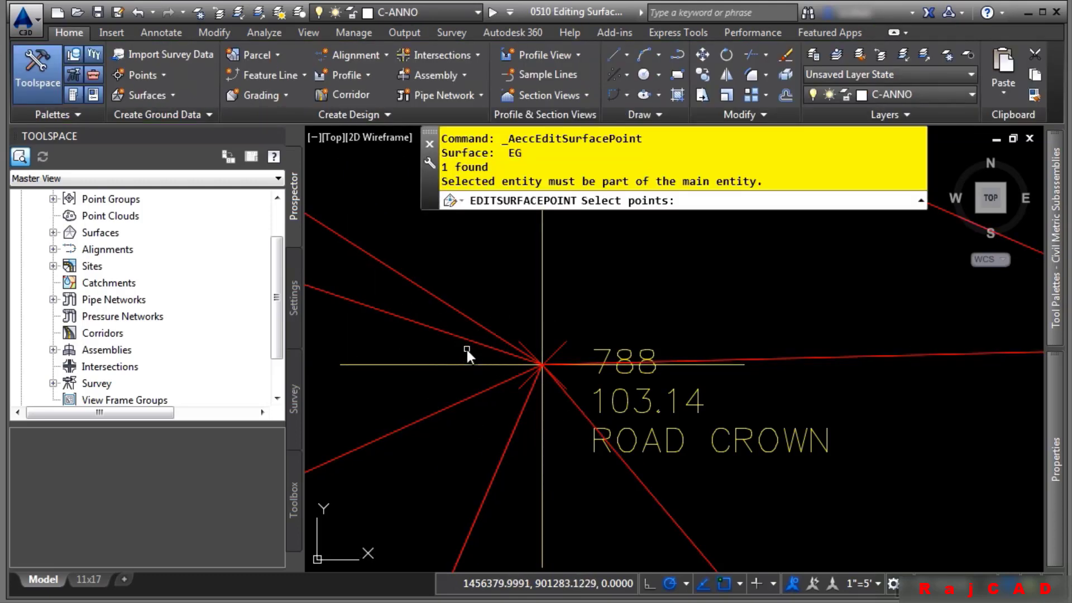
{"action": "left_click", "coordinate": [425, 366]}
{"action": "key", "text": "Return"}
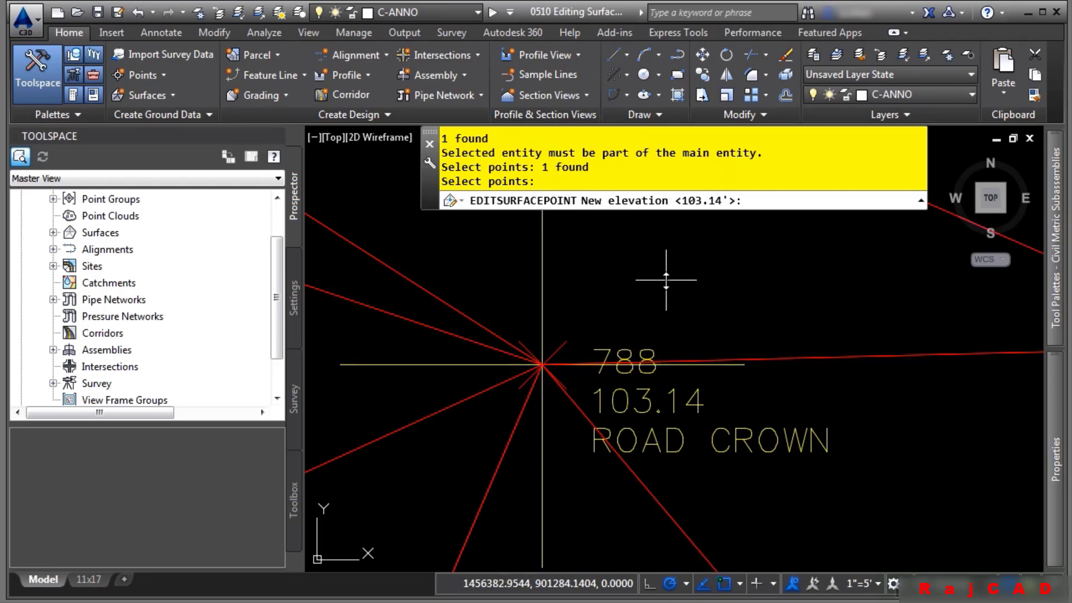
{"action": "mouse_move", "coordinate": [666, 279]}
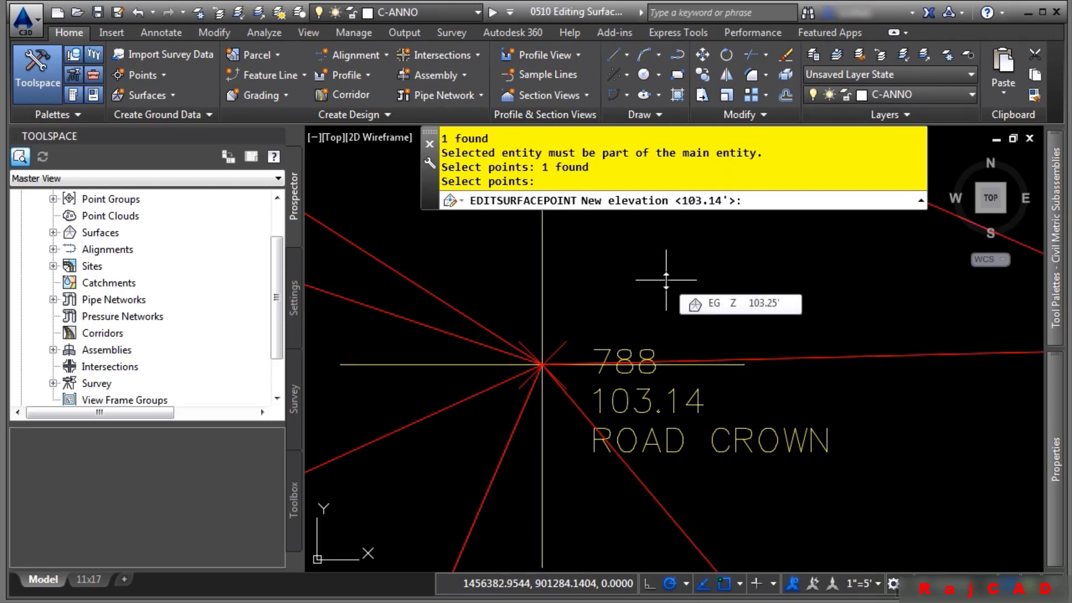
{"action": "type", "text": "10"}
{"action": "type", "text": "2.98"}
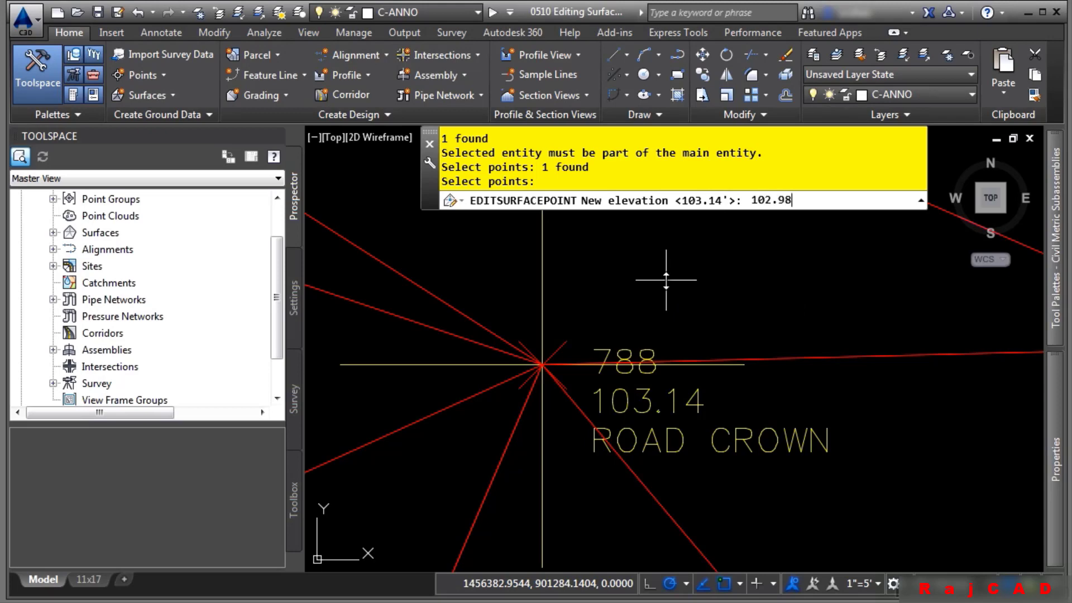
{"action": "key", "text": "Return"}
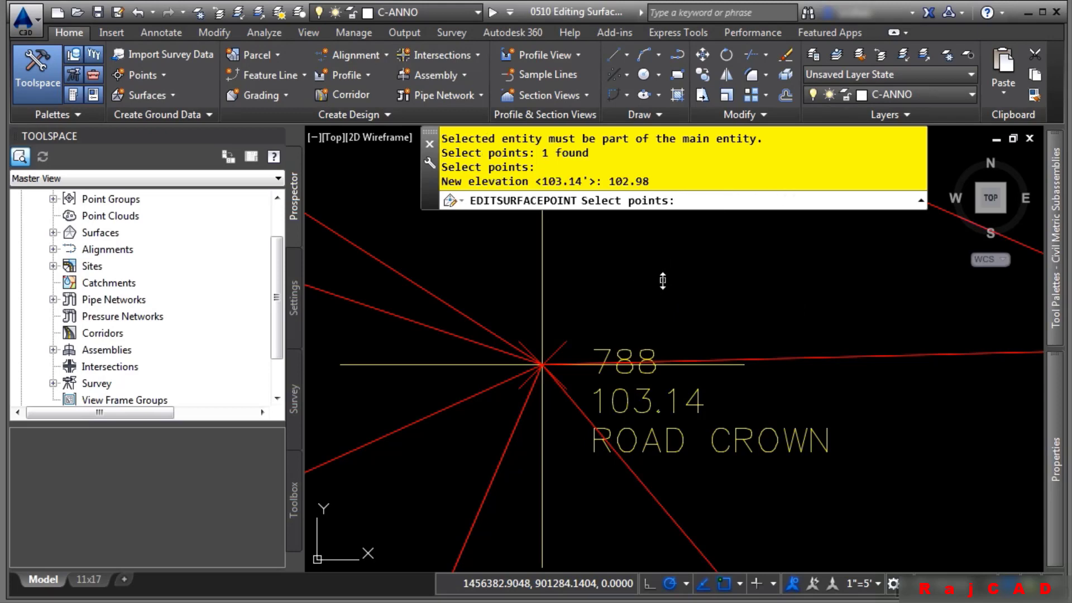
{"action": "key", "text": "Escape"}
- Delete the EG surface point at shot 2048 (SH) on the surface's eastern boundary
{"action": "left_click", "coordinate": [552, 367]}
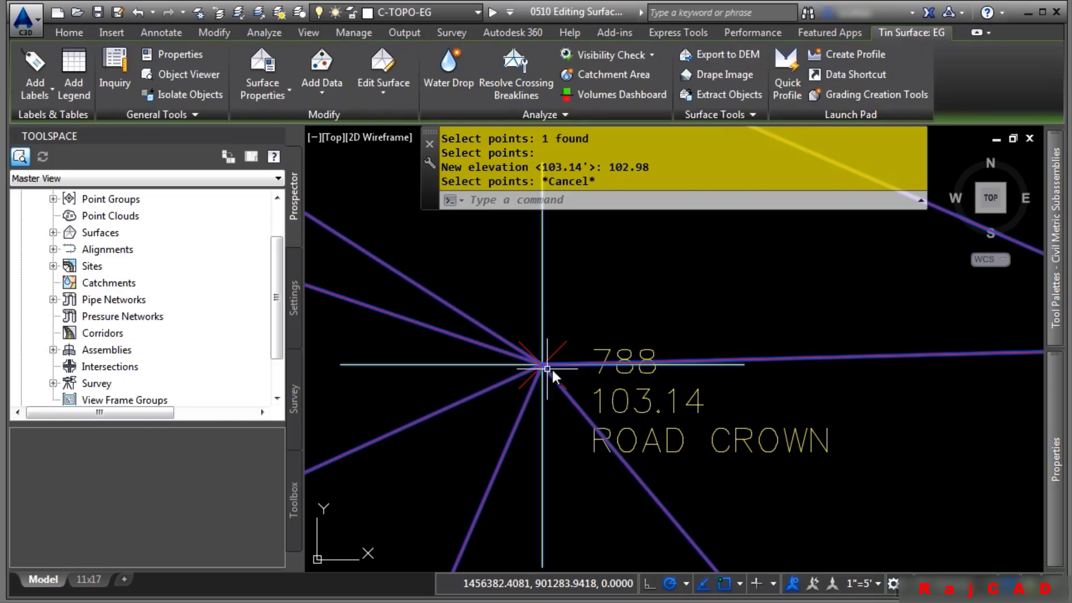
{"action": "mouse_move", "coordinate": [561, 377]}
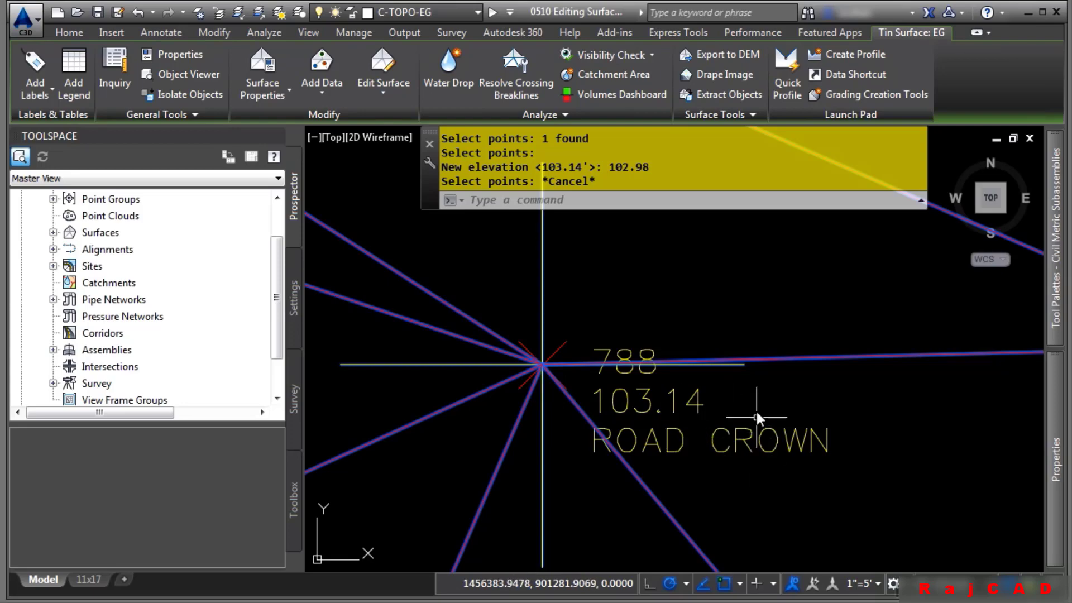
{"action": "scroll", "coordinate": [705, 388], "scroll_direction": "down", "scroll_amount": 5}
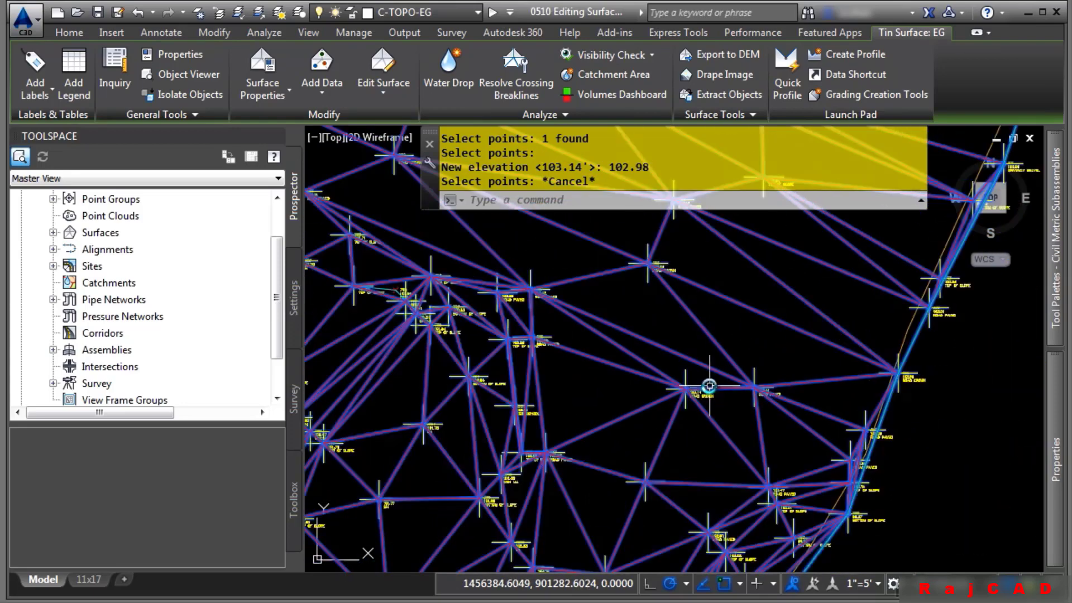
{"action": "scroll", "coordinate": [586, 455], "scroll_direction": "up", "scroll_amount": 10}
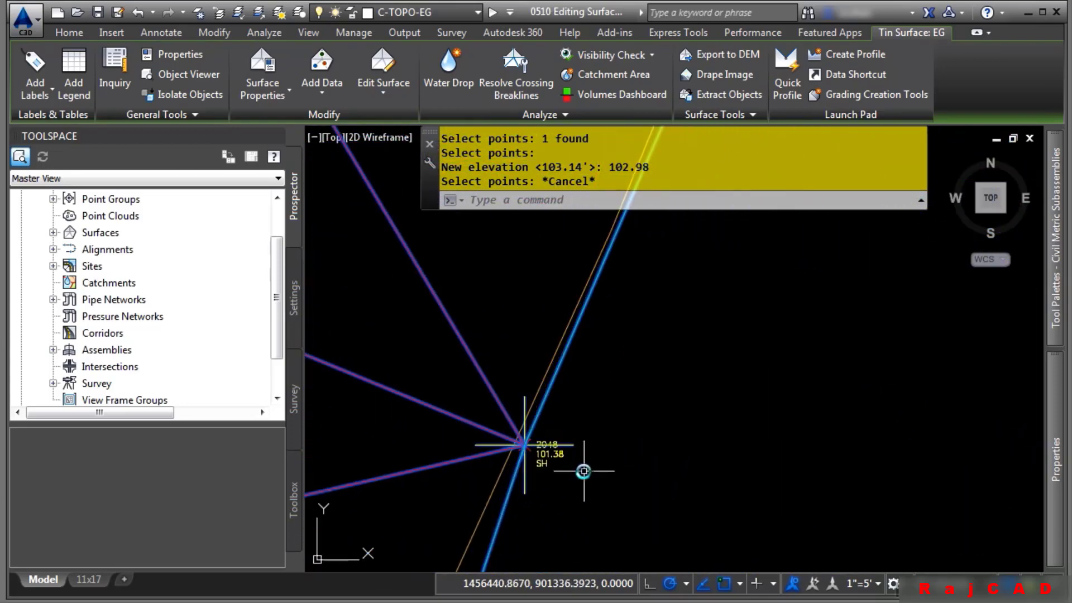
{"action": "middle_click_drag", "start_coordinate": [583, 470], "coordinate": [679, 481]}
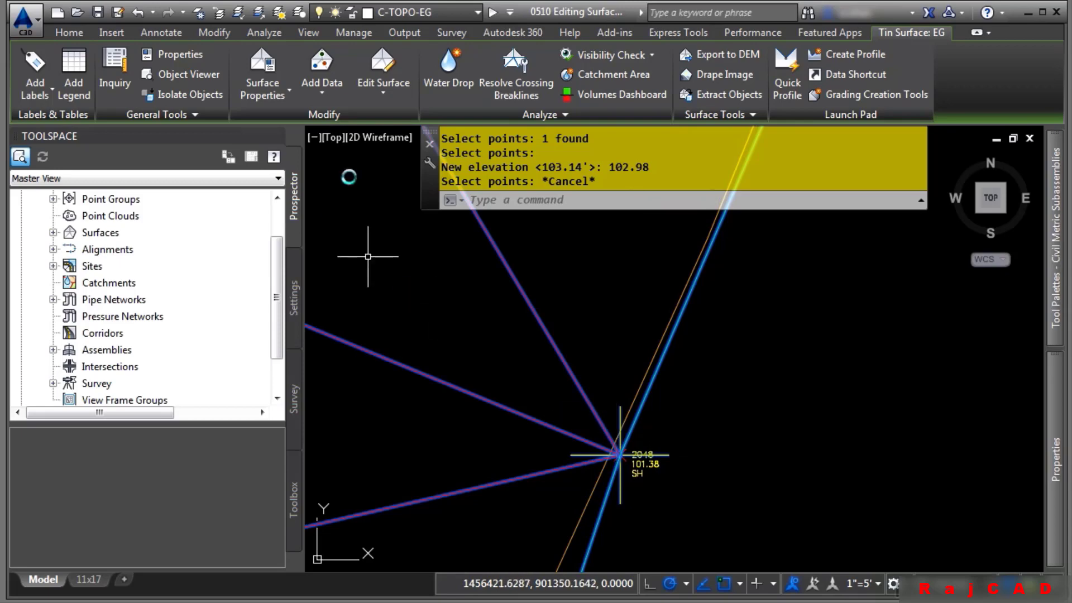
{"action": "left_click", "coordinate": [384, 102]}
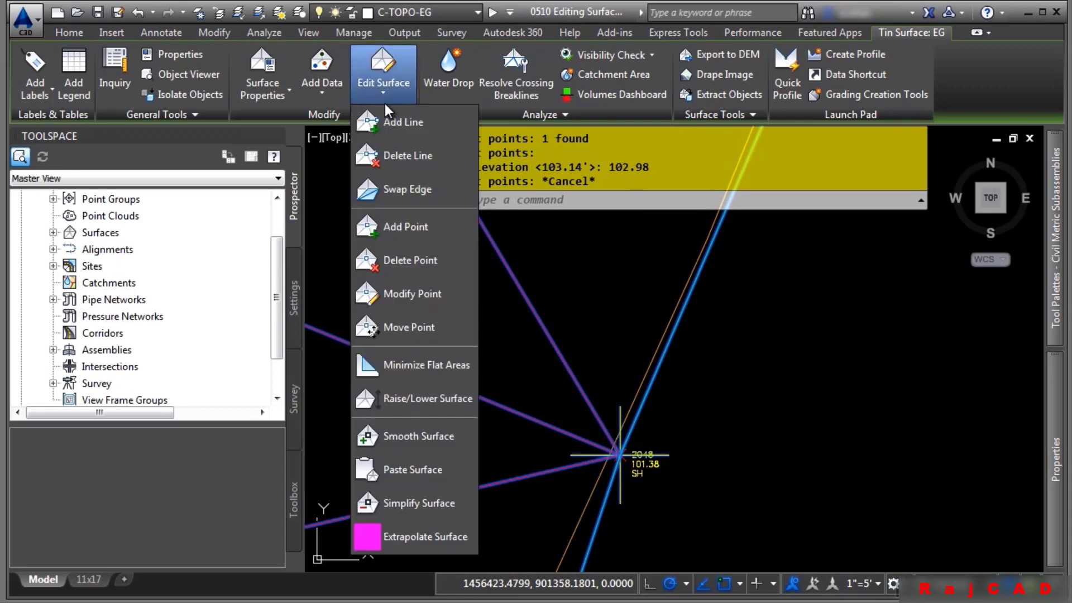
{"action": "left_click", "coordinate": [397, 264]}
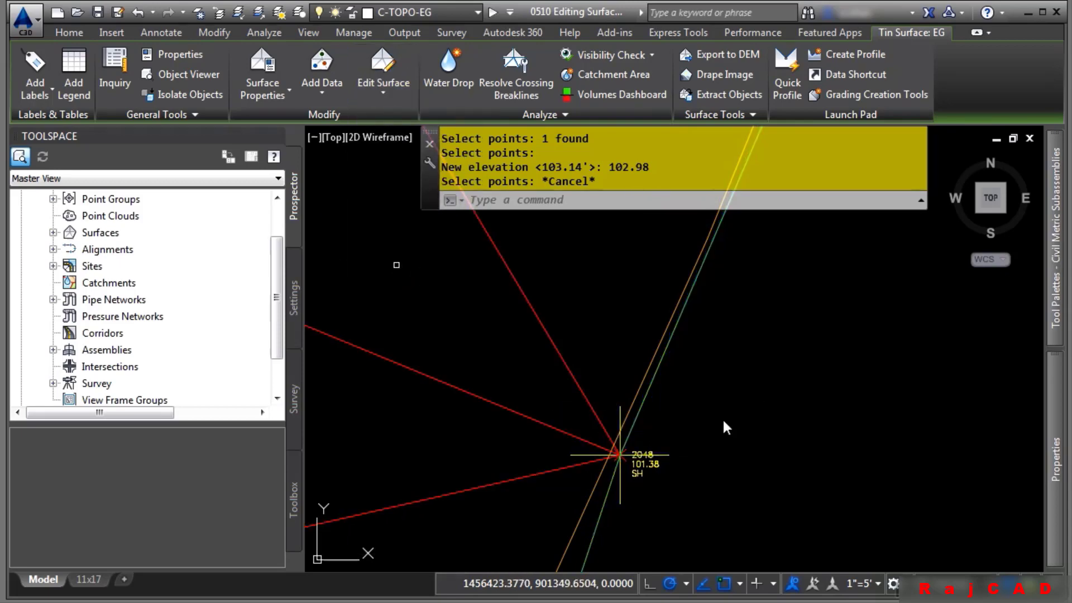
{"action": "left_click", "coordinate": [665, 456]}
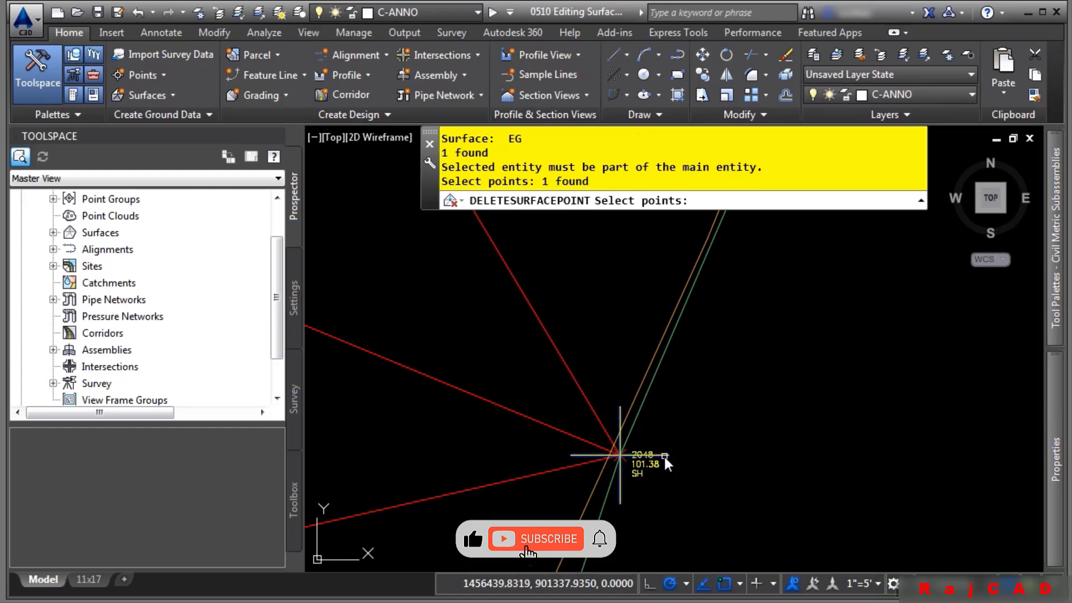
{"action": "key", "text": "Return"}
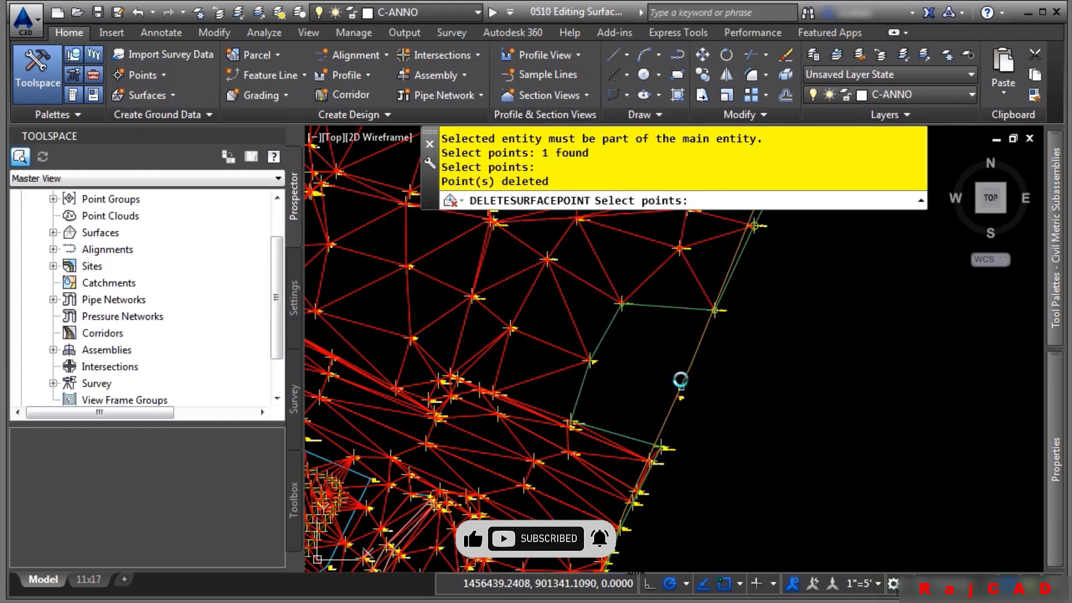
{"action": "scroll", "coordinate": [680, 382], "scroll_direction": "up", "scroll_amount": 6}
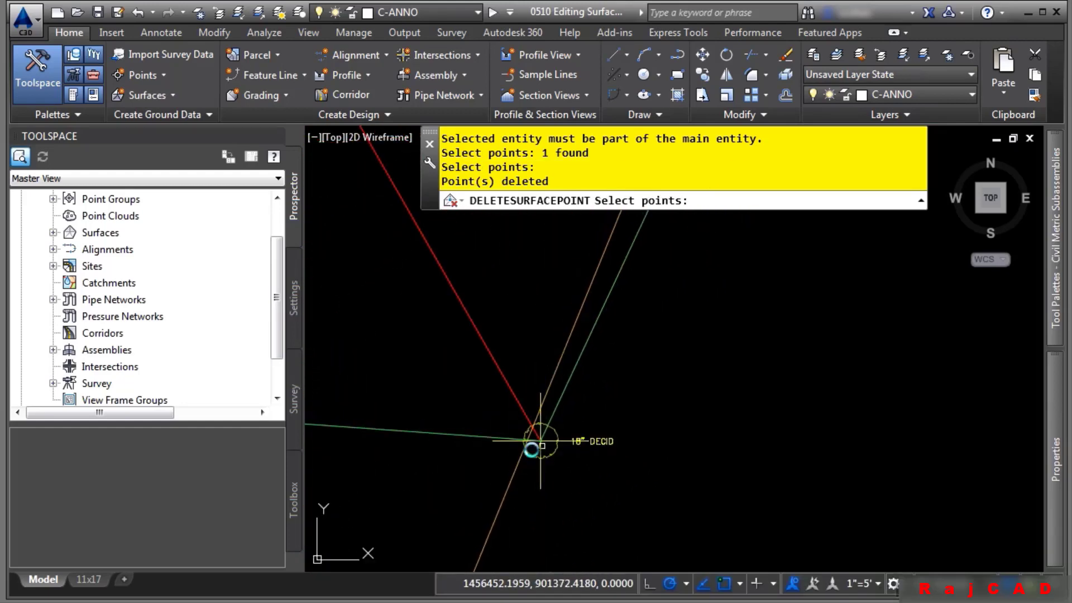
{"action": "middle_click_drag", "start_coordinate": [535, 448], "coordinate": [825, 364]}
{"action": "scroll", "coordinate": [709, 418], "scroll_direction": "down", "scroll_amount": 5}
{"action": "mouse_move", "coordinate": [606, 476]}
{"action": "middle_mouse_down"}
{"action": "mouse_move", "coordinate": [689, 440]}
{"action": "mouse_move", "coordinate": [673, 414]}
{"action": "mouse_move", "coordinate": [678, 359]}
{"action": "middle_mouse_up"}
{"action": "key", "text": "Escape"}
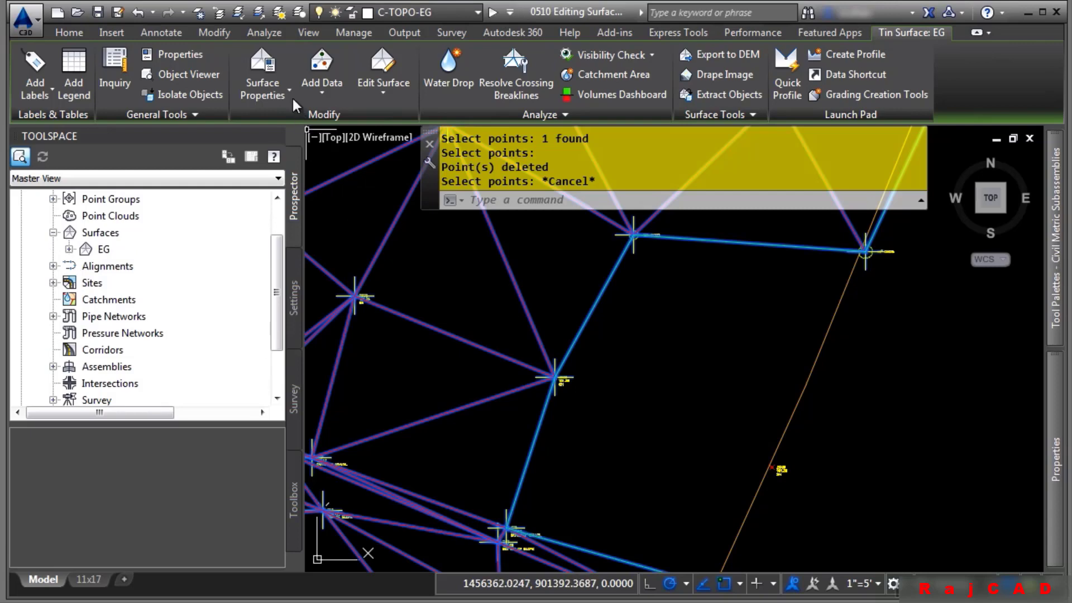
- Open the EG surface properties and look through the list of operations in the surface definition
{"action": "left_click", "coordinate": [272, 72]}
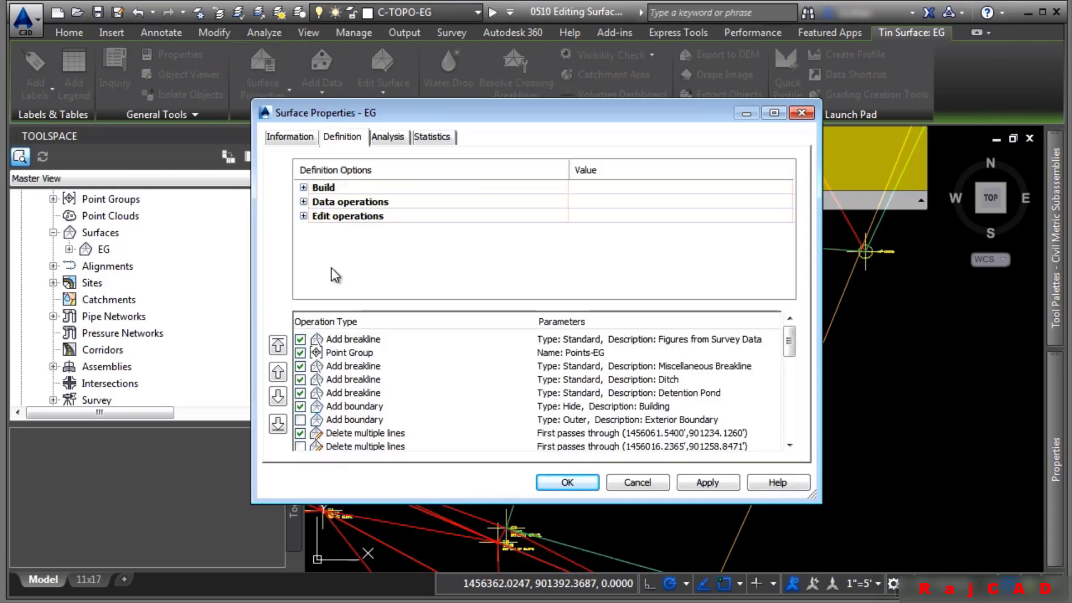
{"action": "left_click_drag", "start_coordinate": [791, 349], "coordinate": [800, 418]}
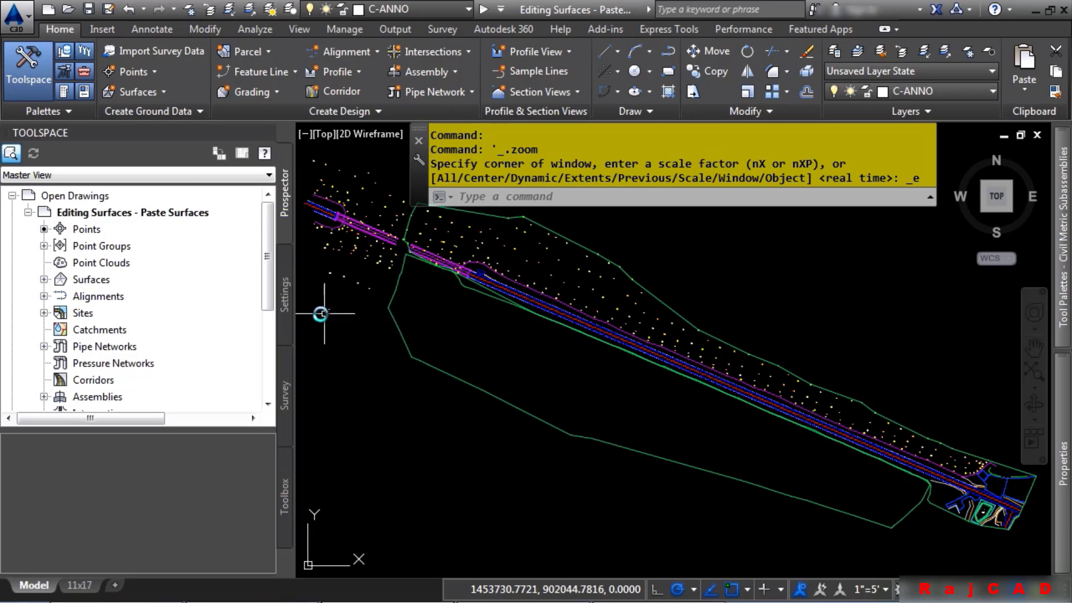
- Create a new TIN surface named Combined EG in the Editing Surfaces - Paste Surfaces drawing
{"action": "left_click", "coordinate": [44, 279]}
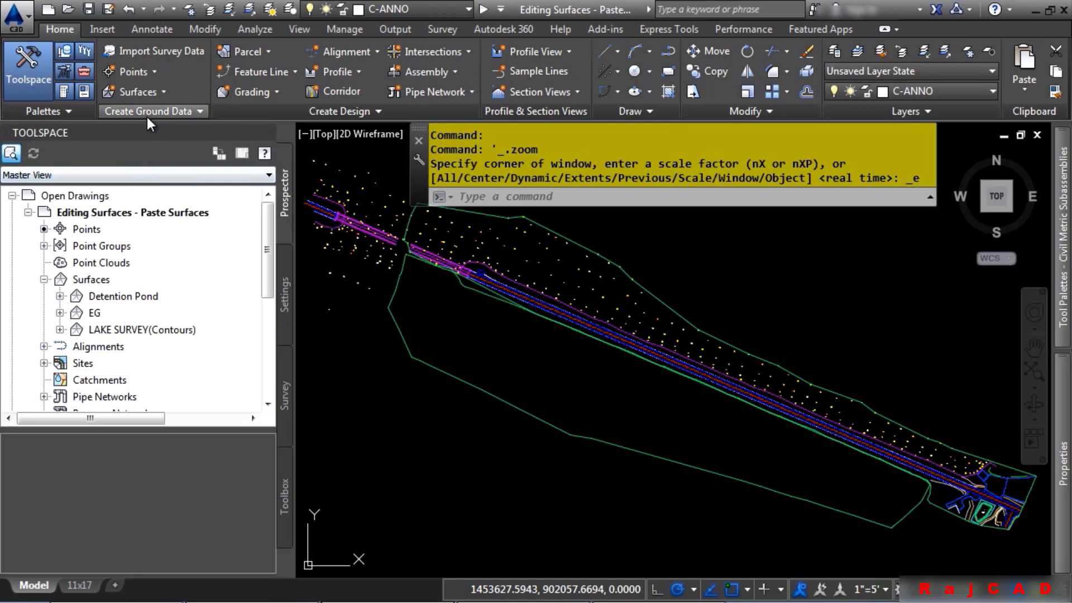
{"action": "left_click", "coordinate": [150, 96]}
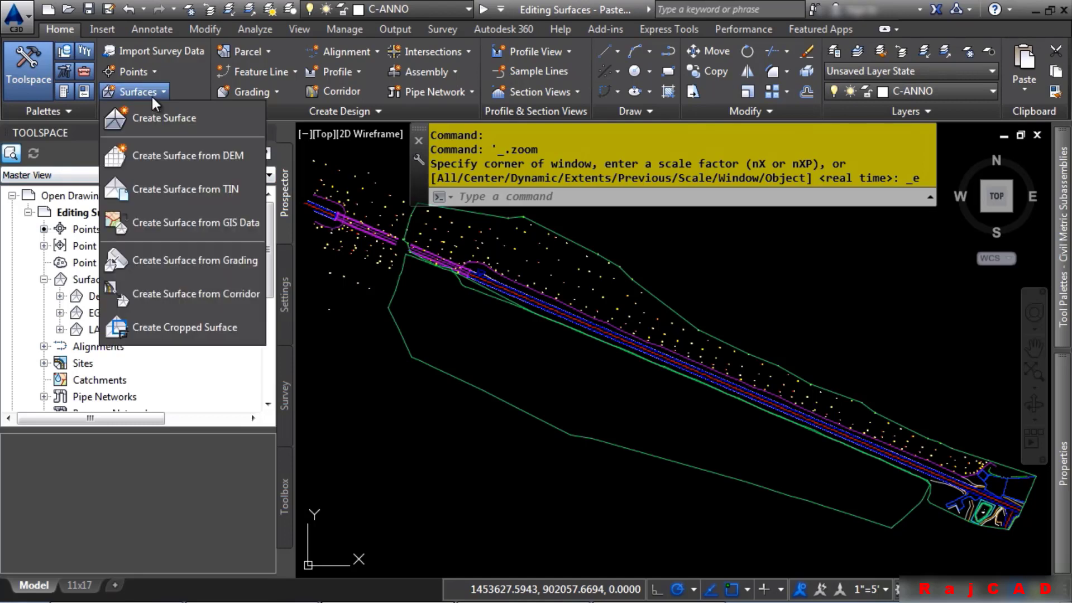
{"action": "left_click", "coordinate": [166, 114]}
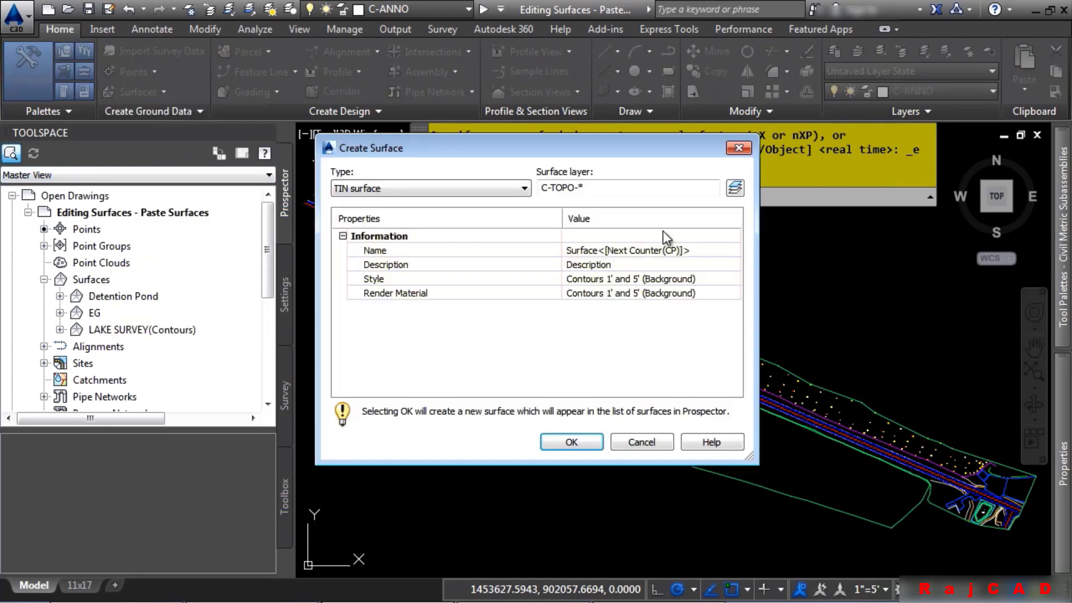
{"action": "left_click", "coordinate": [721, 251]}
{"action": "type", "text": "Combined EG"}
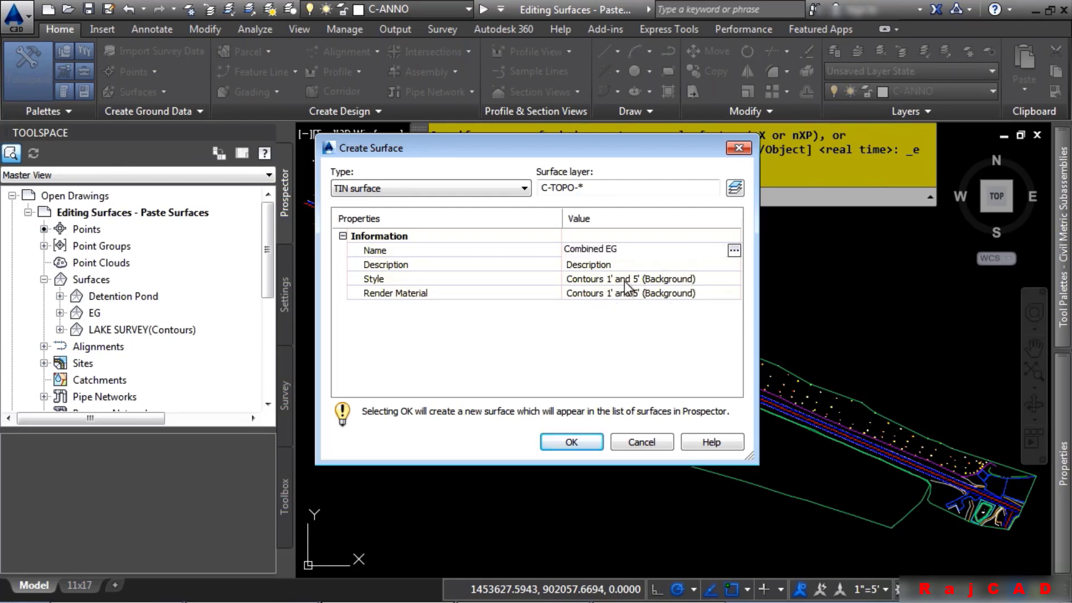
{"action": "left_click", "coordinate": [571, 444]}
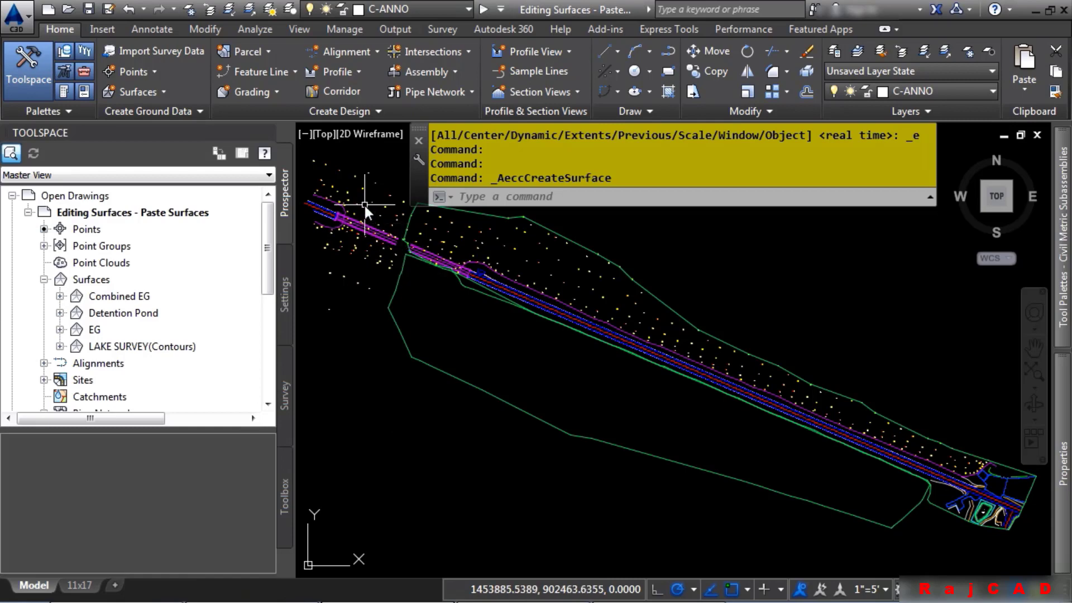
- Paste the EG surface into the Combined EG surface as an edit in its definition
{"action": "mouse_move", "coordinate": [455, 348]}
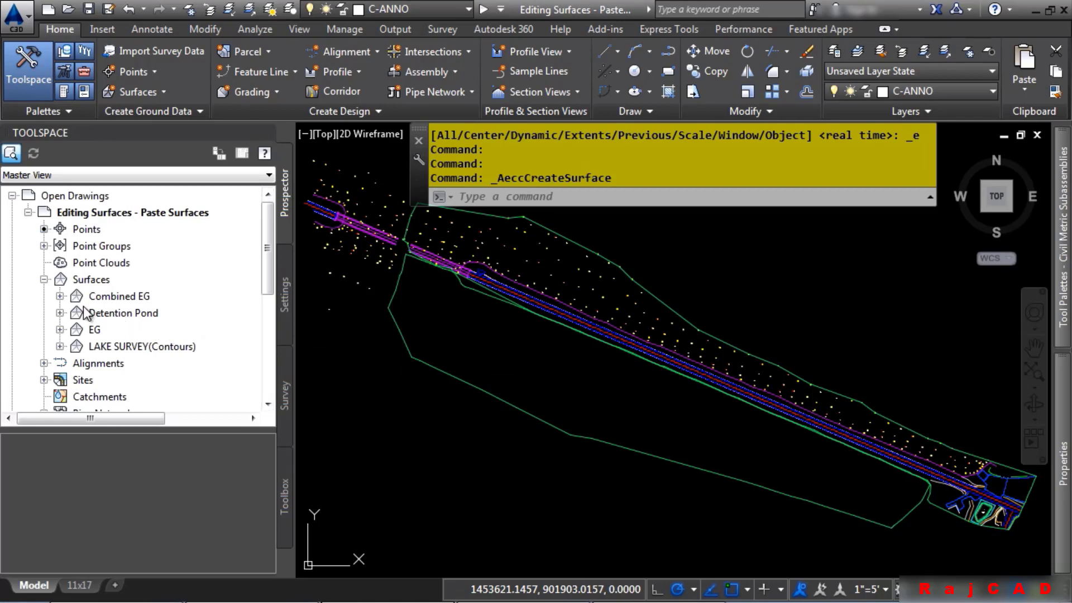
{"action": "left_click", "coordinate": [60, 296]}
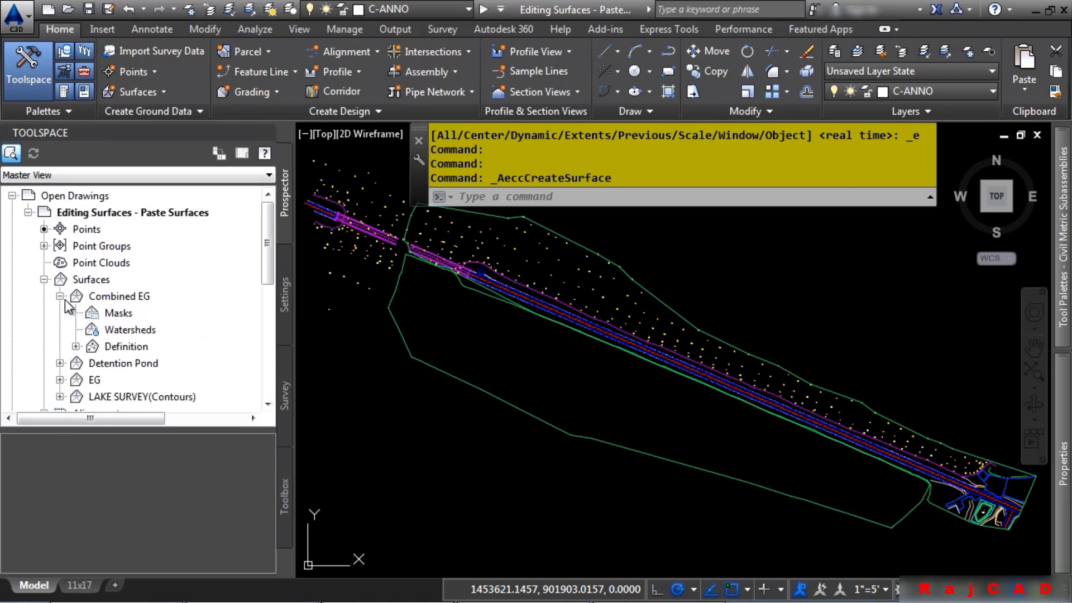
{"action": "left_click", "coordinate": [77, 346]}
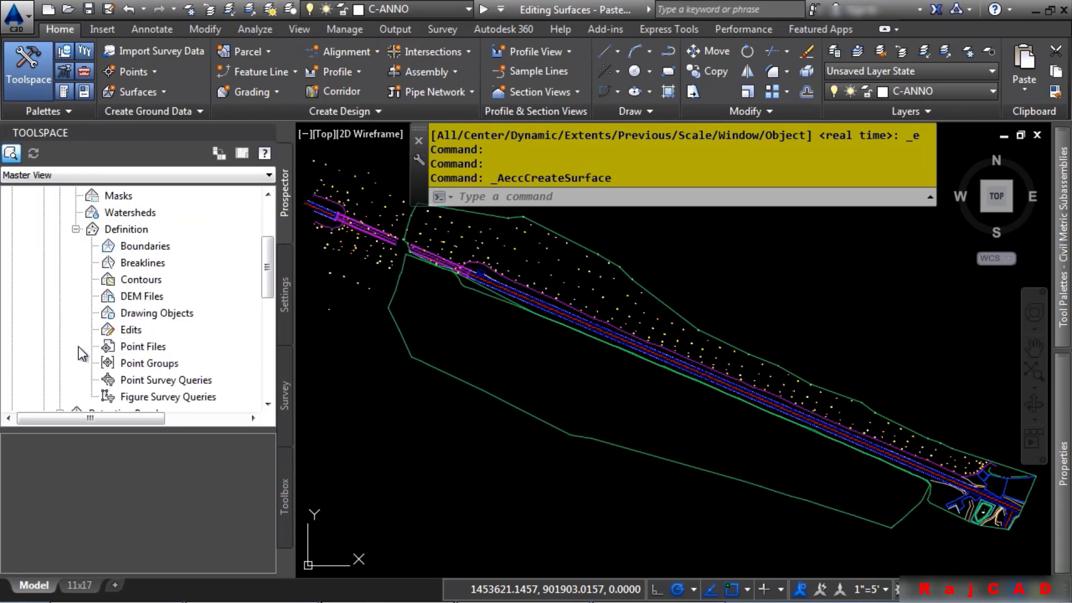
{"action": "right_click", "coordinate": [148, 334]}
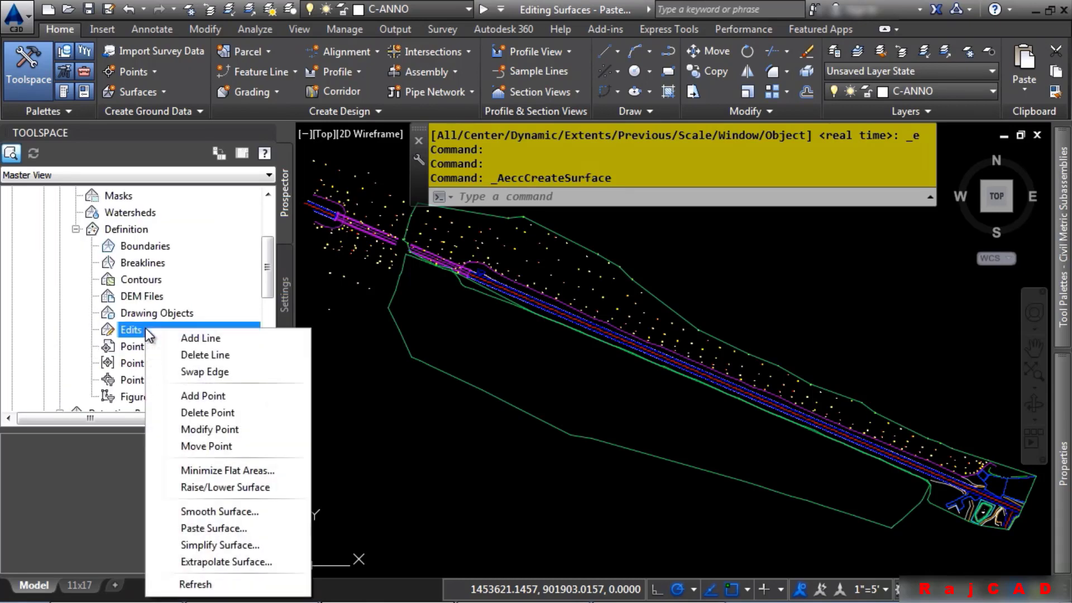
{"action": "left_click", "coordinate": [232, 527]}
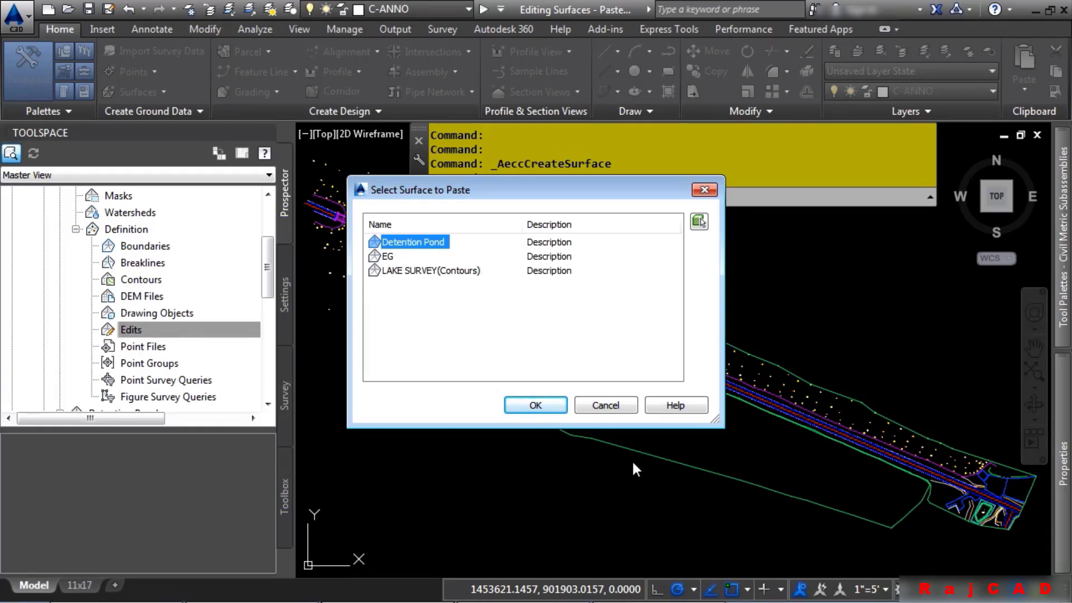
{"action": "left_click", "coordinate": [386, 256]}
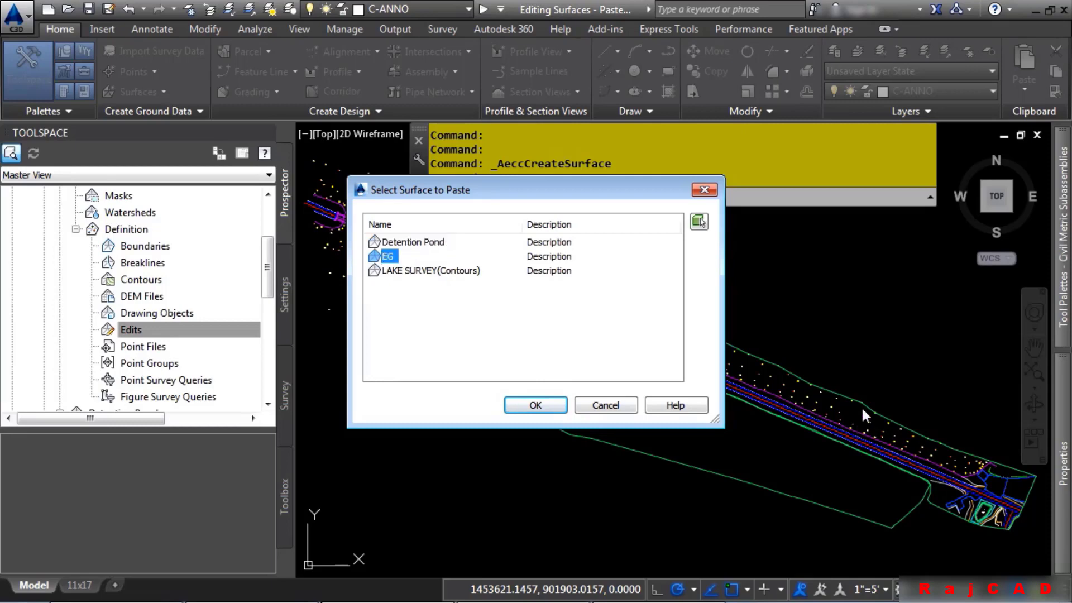
{"action": "left_click", "coordinate": [535, 411]}
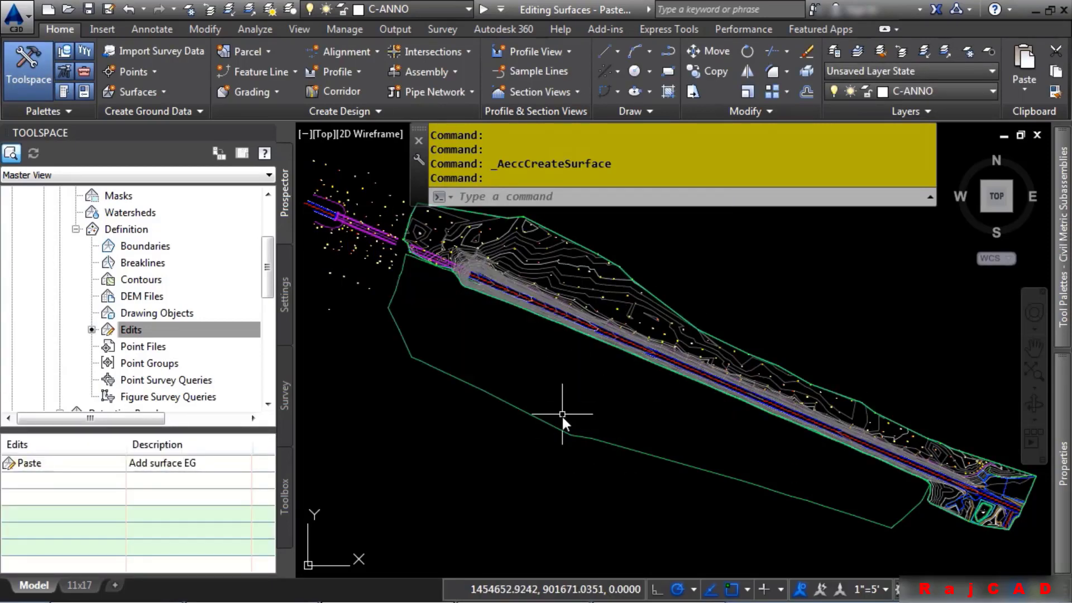
- Paste the Detention Pond surface into Combined EG and check the contours at the pond
{"action": "right_click", "coordinate": [128, 328]}
{"action": "left_click", "coordinate": [253, 527]}
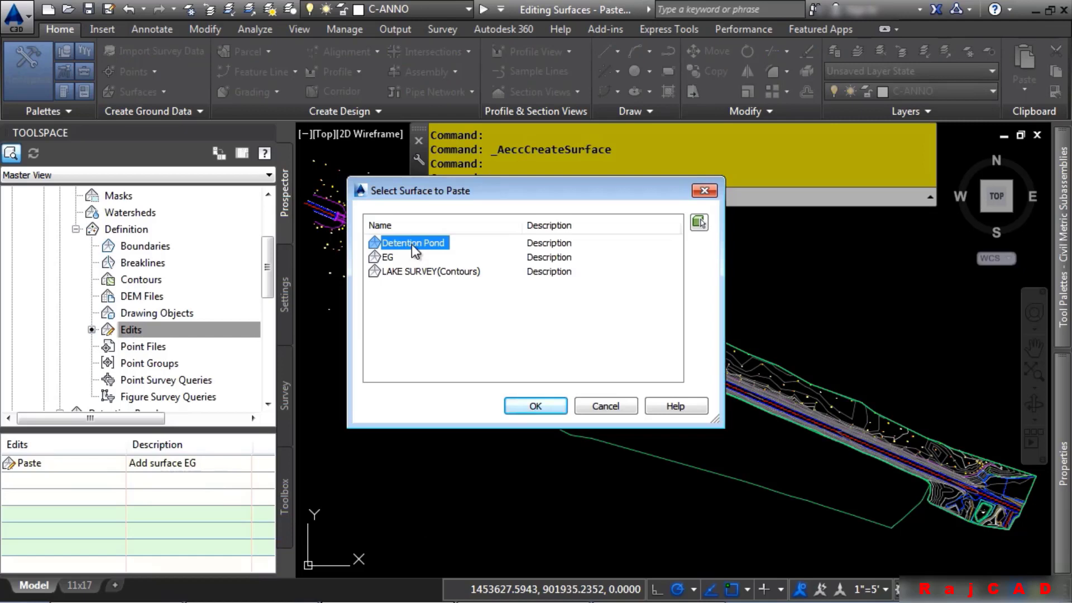
{"action": "left_click", "coordinate": [545, 404]}
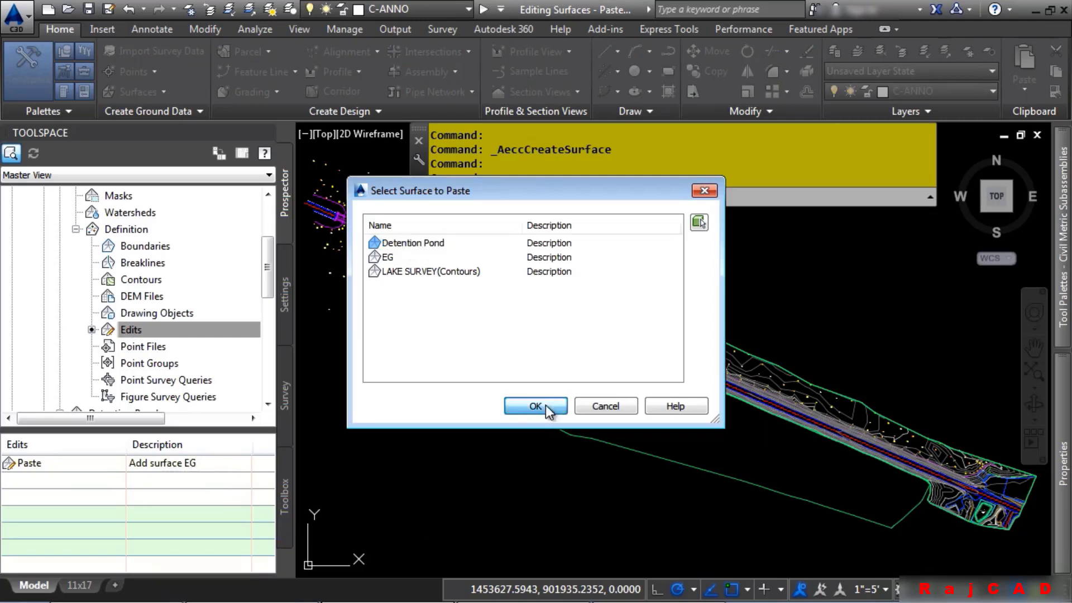
{"action": "scroll", "coordinate": [773, 395], "scroll_direction": "up", "scroll_amount": 8}
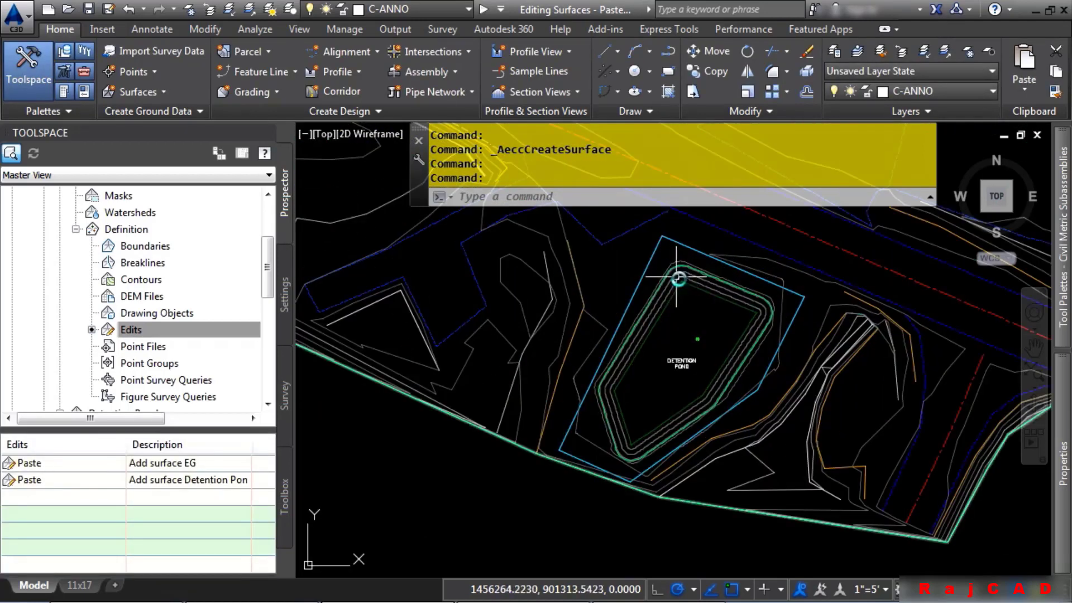
- Paste the LAKE SURVEY(Contours) surface into the Combined EG surface
{"action": "left_click", "coordinate": [137, 331]}
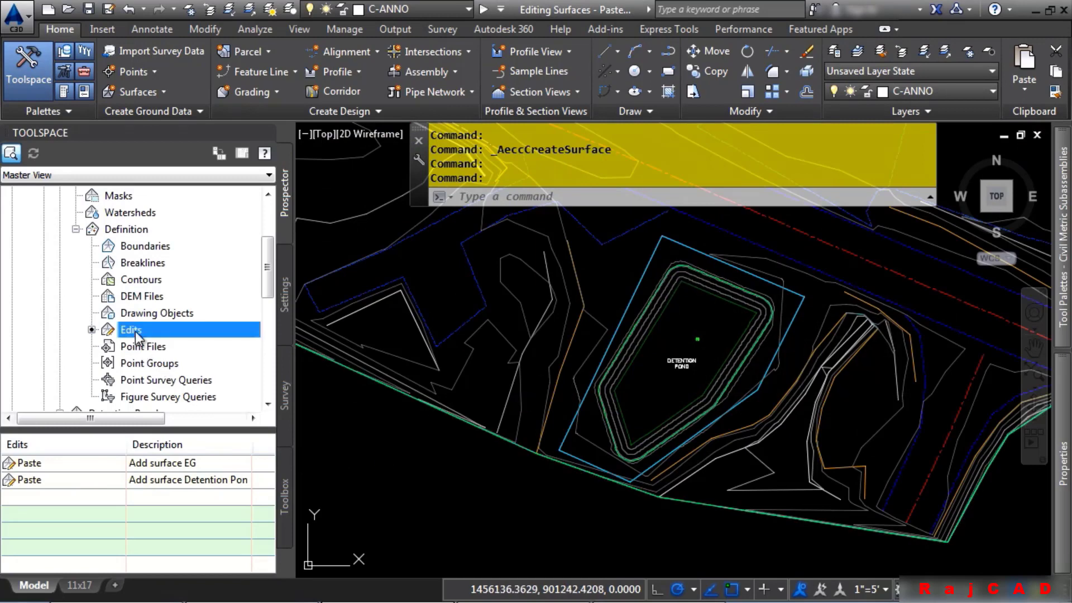
{"action": "right_click", "coordinate": [137, 330]}
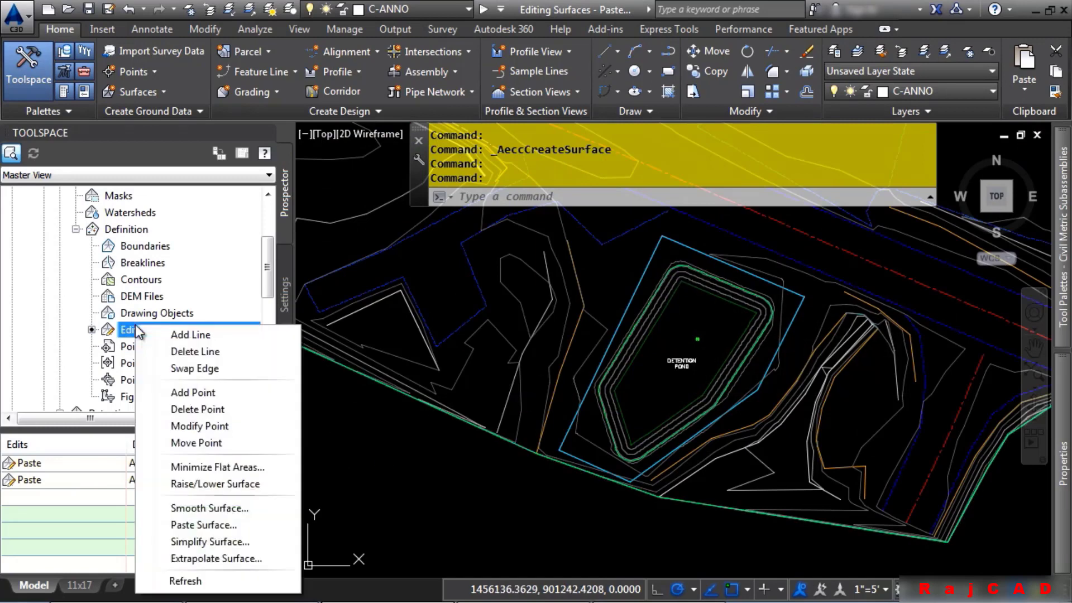
{"action": "left_click", "coordinate": [223, 524]}
{"action": "left_click", "coordinate": [417, 271]}
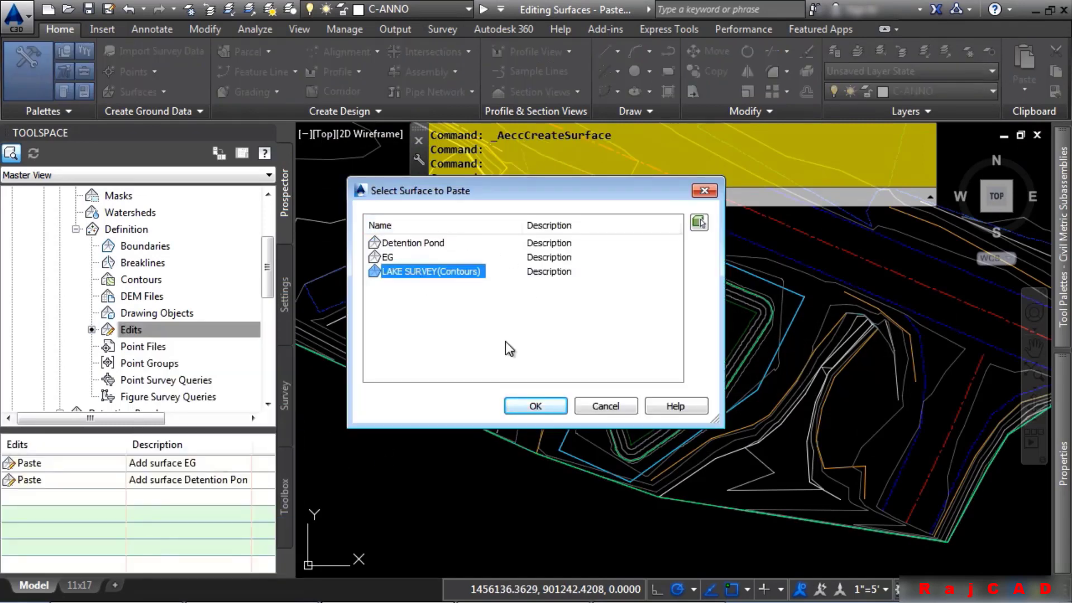
{"action": "left_click", "coordinate": [544, 404]}
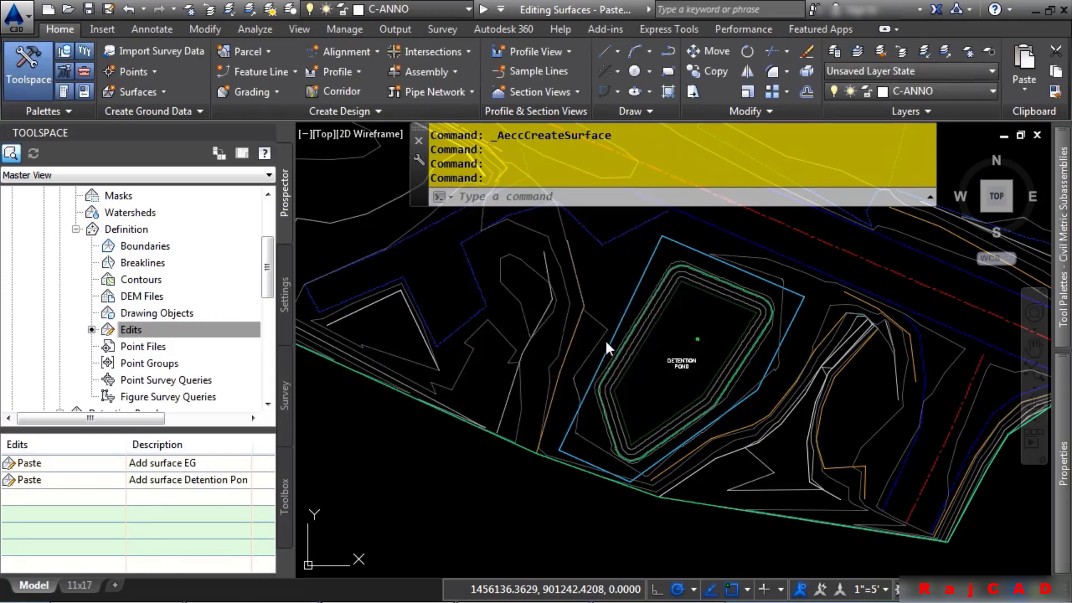
- Inspect the merged contours along the road and lake, and select the Combined EG surface to view its full extent
{"action": "scroll", "coordinate": [547, 305], "scroll_direction": "down", "scroll_amount": 8}
{"action": "middle_click_drag", "start_coordinate": [547, 304], "coordinate": [804, 458]}
{"action": "scroll", "coordinate": [528, 356], "scroll_direction": "up", "scroll_amount": 3}
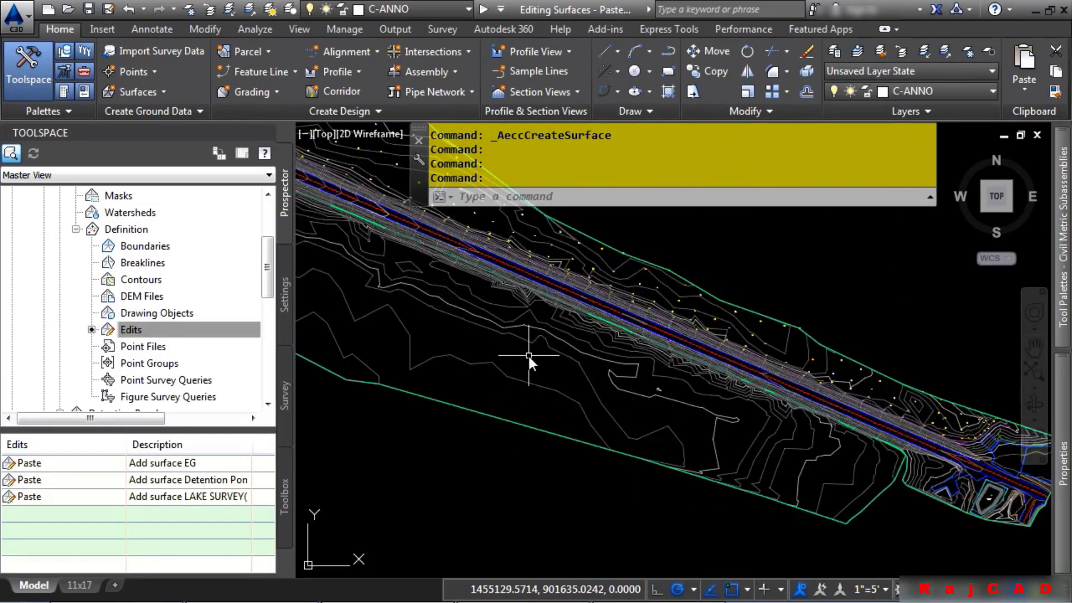
{"action": "middle_click_drag", "start_coordinate": [529, 357], "coordinate": [853, 410]}
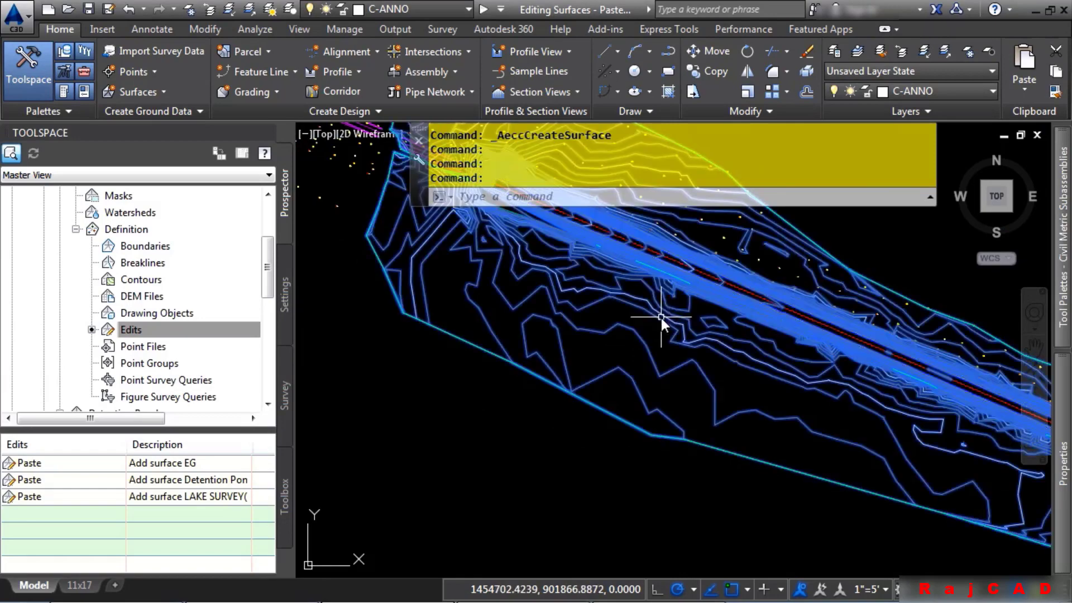
{"action": "left_click", "coordinate": [662, 433]}
{"action": "scroll", "coordinate": [662, 433], "scroll_direction": "down", "scroll_amount": 5}
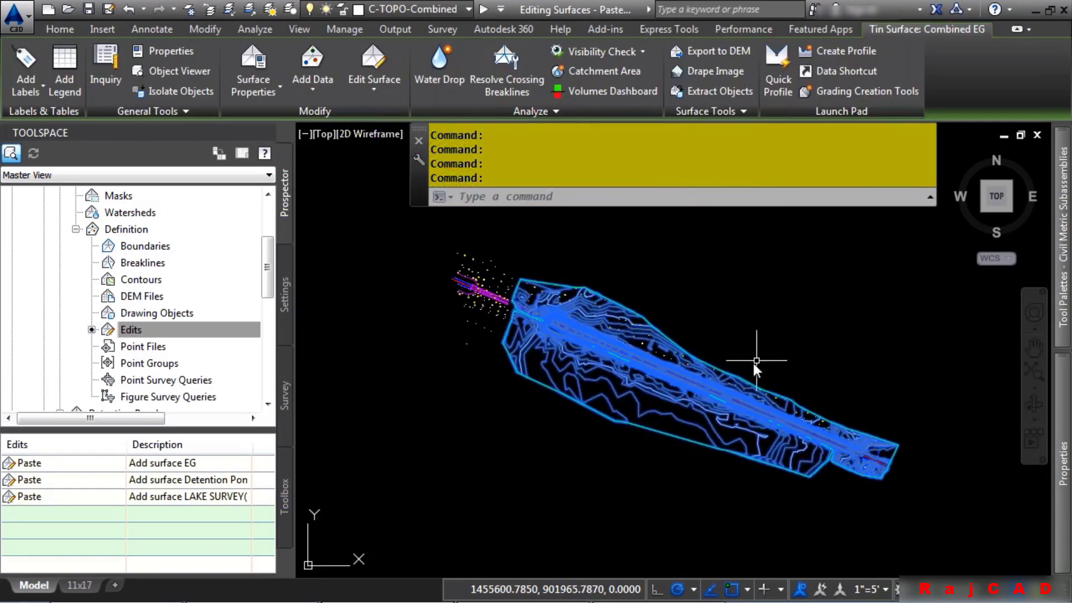
- Clear the surface selection and set the Combined EG surface to Rebuild - Automatic
{"action": "key", "text": "Escape"}
{"action": "key", "text": "Escape"}
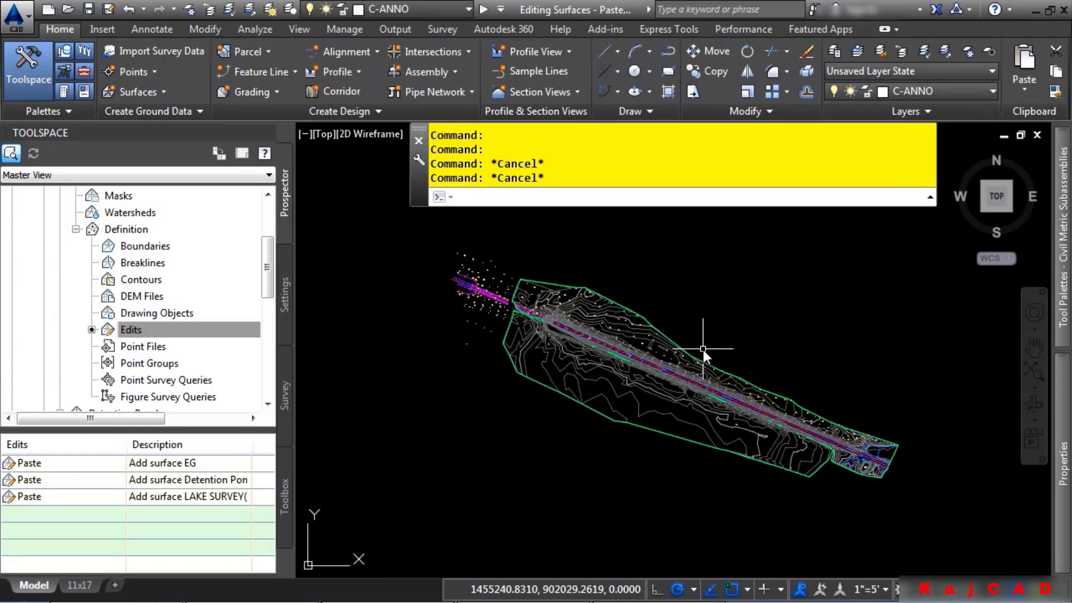
{"action": "left_click", "coordinate": [206, 327]}
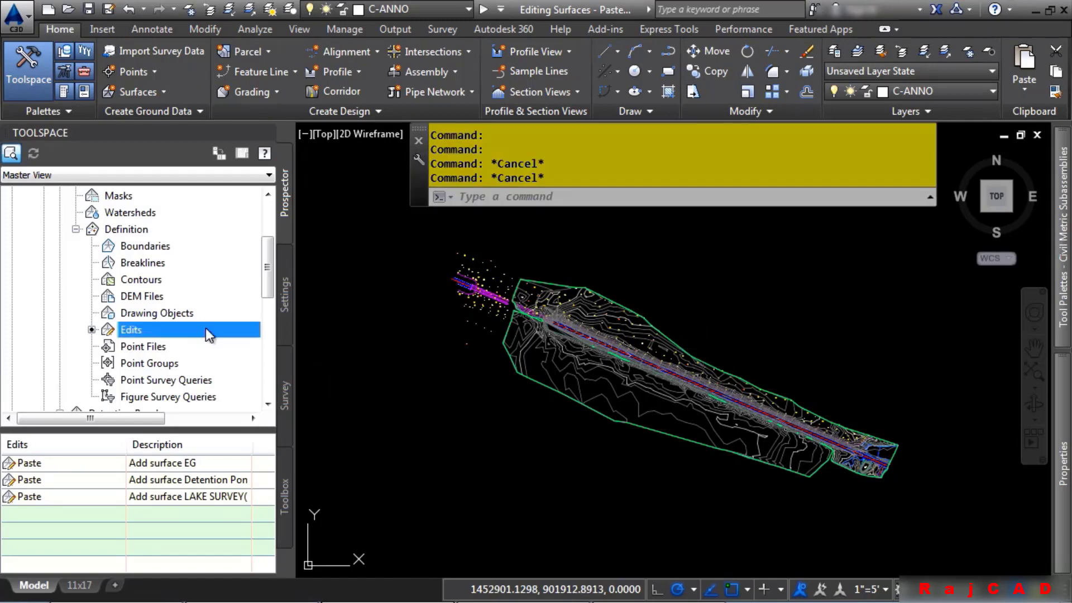
{"action": "scroll", "coordinate": [178, 320], "scroll_direction": "up", "scroll_amount": 2}
{"action": "right_click", "coordinate": [114, 284]}
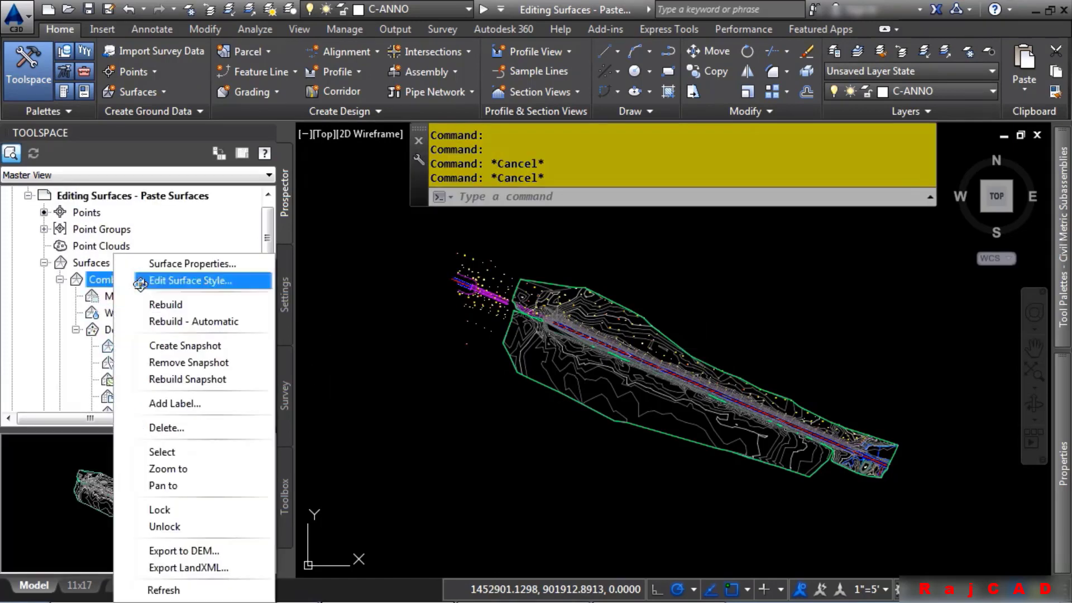
{"action": "left_click", "coordinate": [172, 318]}
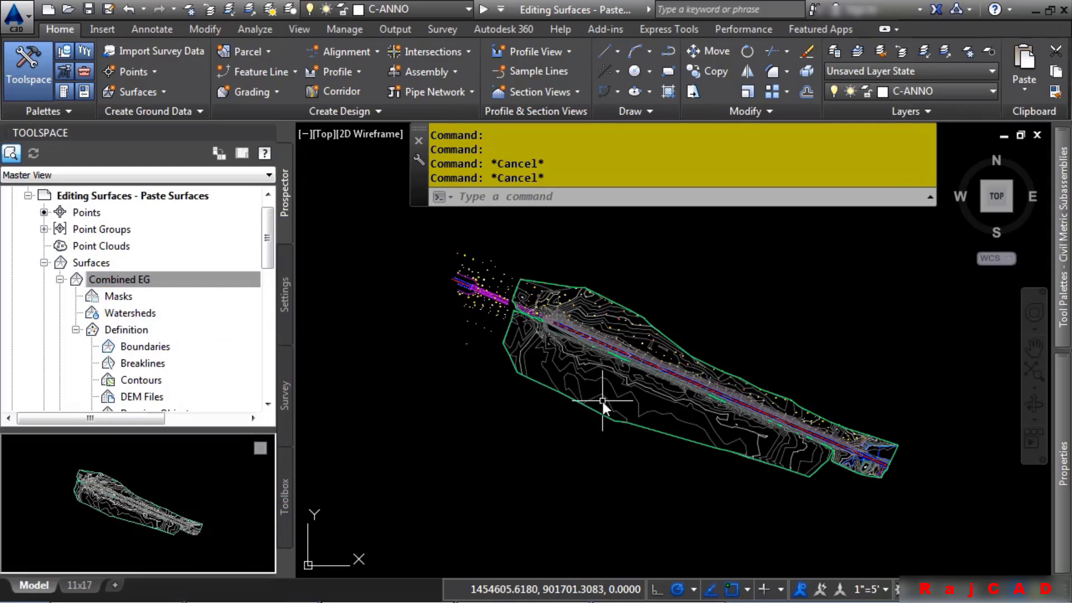
- Review the paste operations in the Combined EG surface's edits and the options available for them and for the surface
{"action": "scroll", "coordinate": [173, 319], "scroll_direction": "down", "scroll_amount": 2}
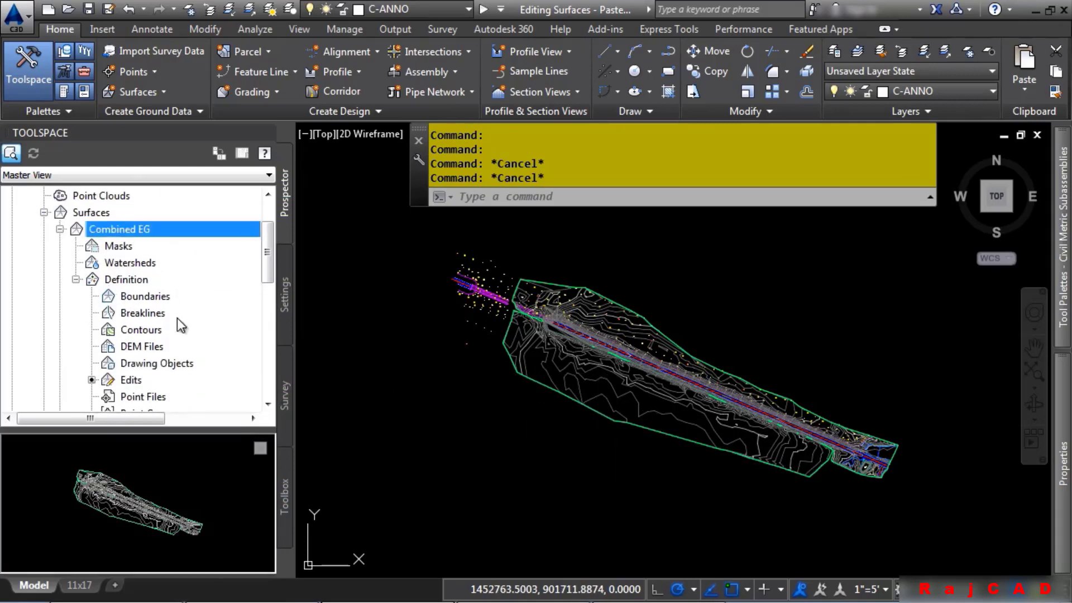
{"action": "left_click", "coordinate": [149, 343]}
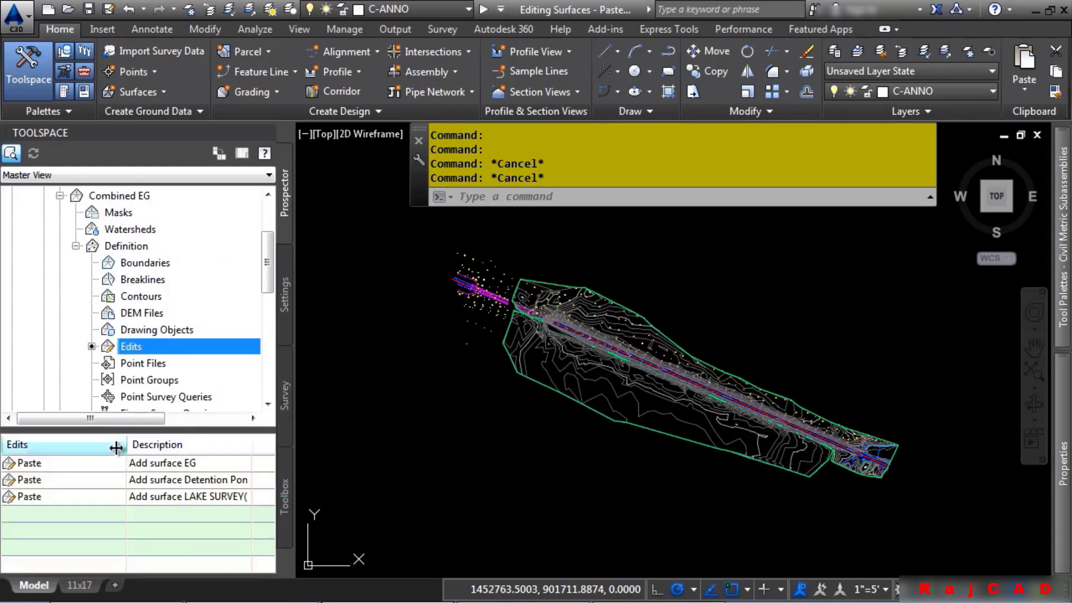
{"action": "right_click", "coordinate": [55, 462]}
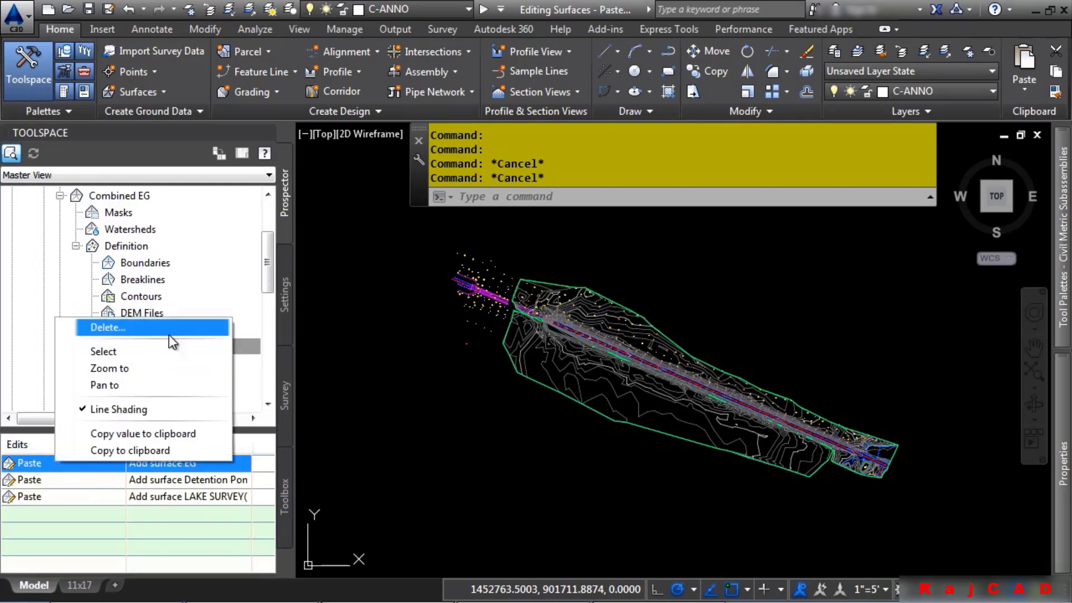
{"action": "right_click", "coordinate": [117, 197]}
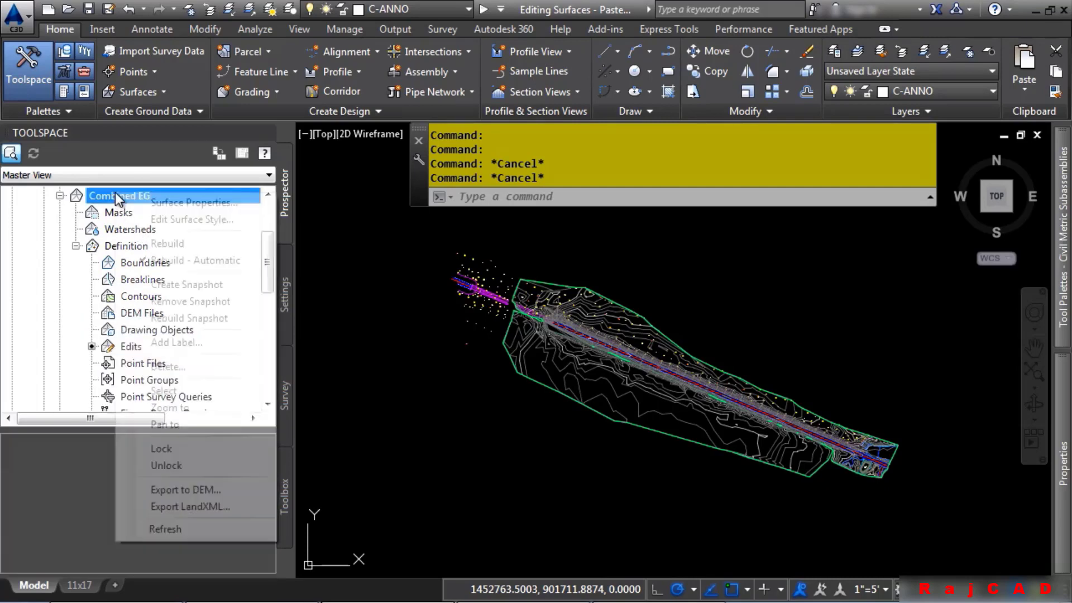
{"action": "left_click", "coordinate": [148, 202]}
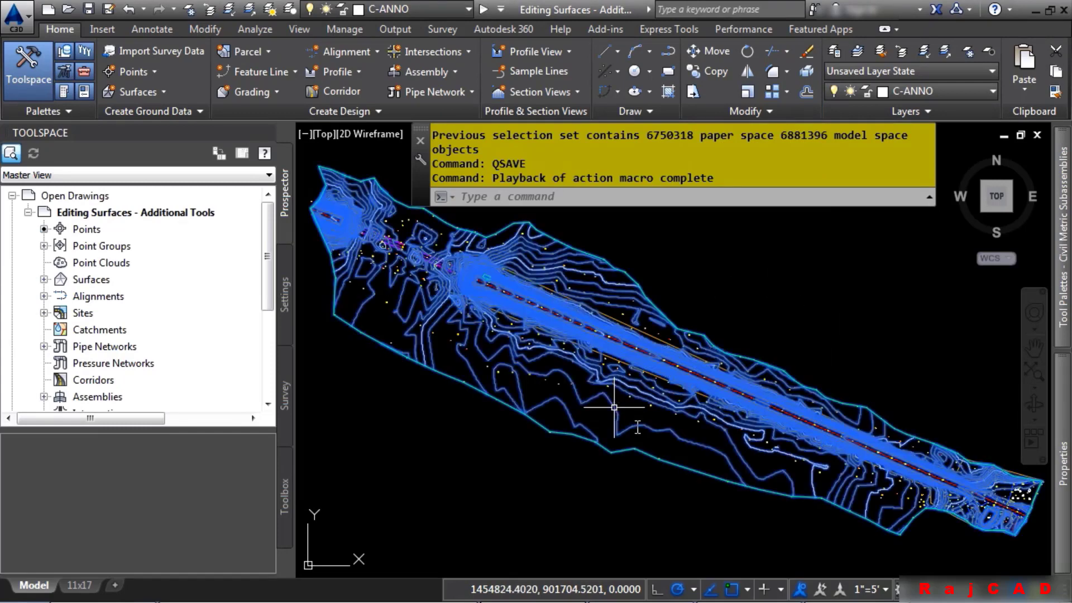
- Begin extracting objects from the Combined EG surface, excluding the border and picking major contours from the drawing in the area south of the road
{"action": "left_click", "coordinate": [670, 441]}
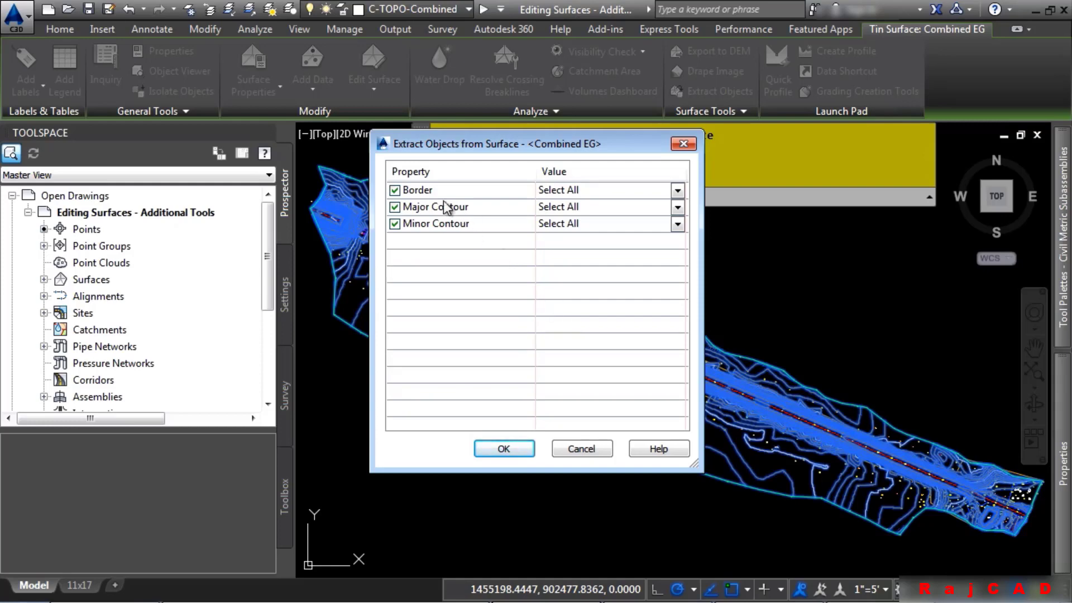
{"action": "left_click", "coordinate": [394, 190]}
{"action": "left_click", "coordinate": [624, 208]}
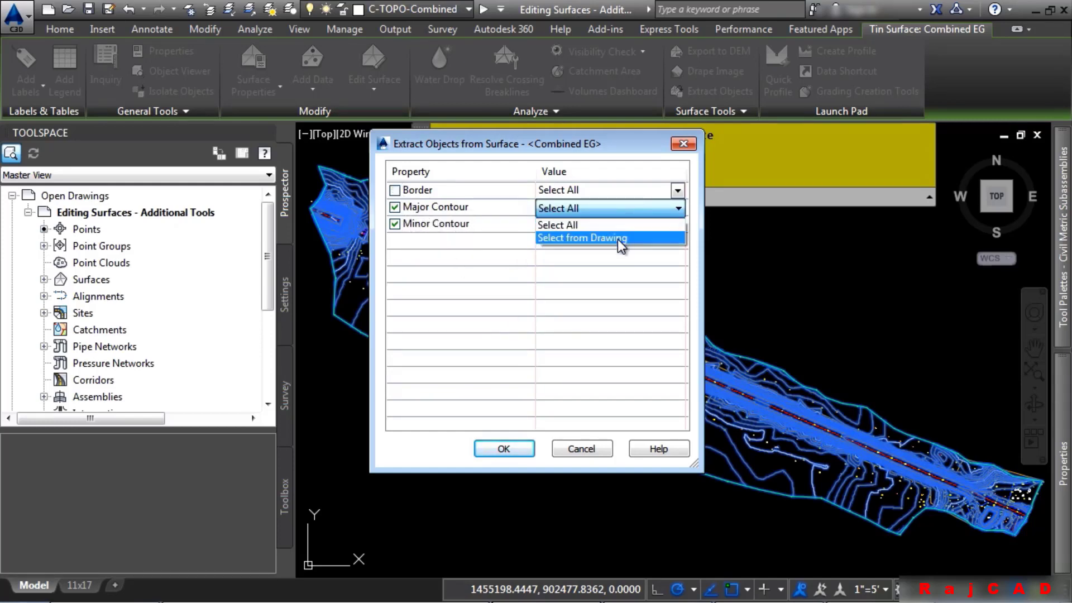
{"action": "left_click", "coordinate": [617, 239]}
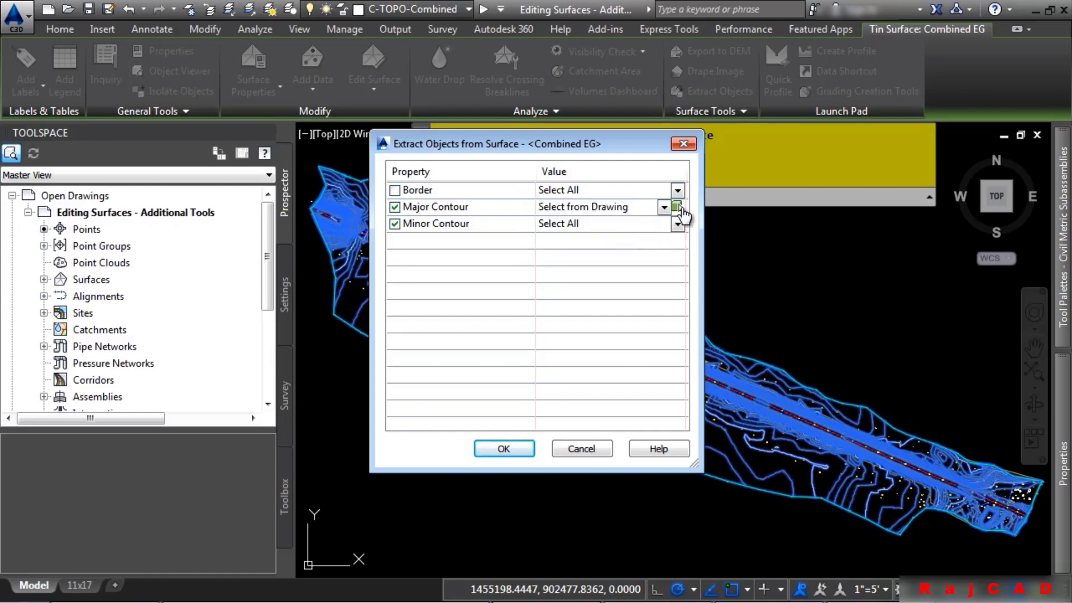
{"action": "left_click", "coordinate": [677, 208]}
{"action": "scroll", "coordinate": [566, 369], "scroll_direction": "up", "scroll_amount": 5}
{"action": "left_click", "coordinate": [581, 279]}
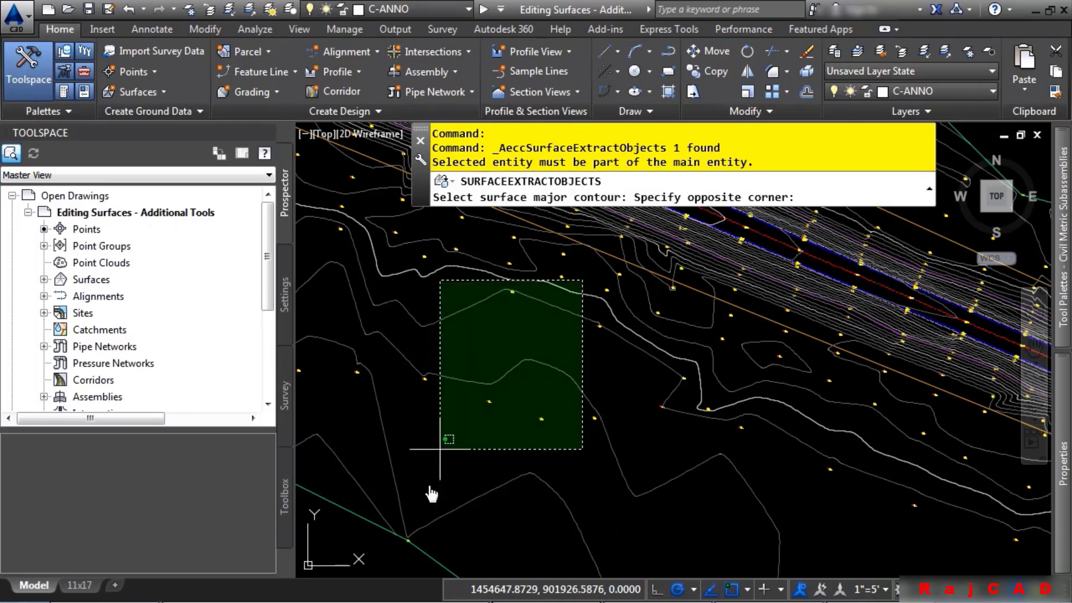
{"action": "left_click", "coordinate": [358, 539]}
{"action": "key", "text": "Return"}
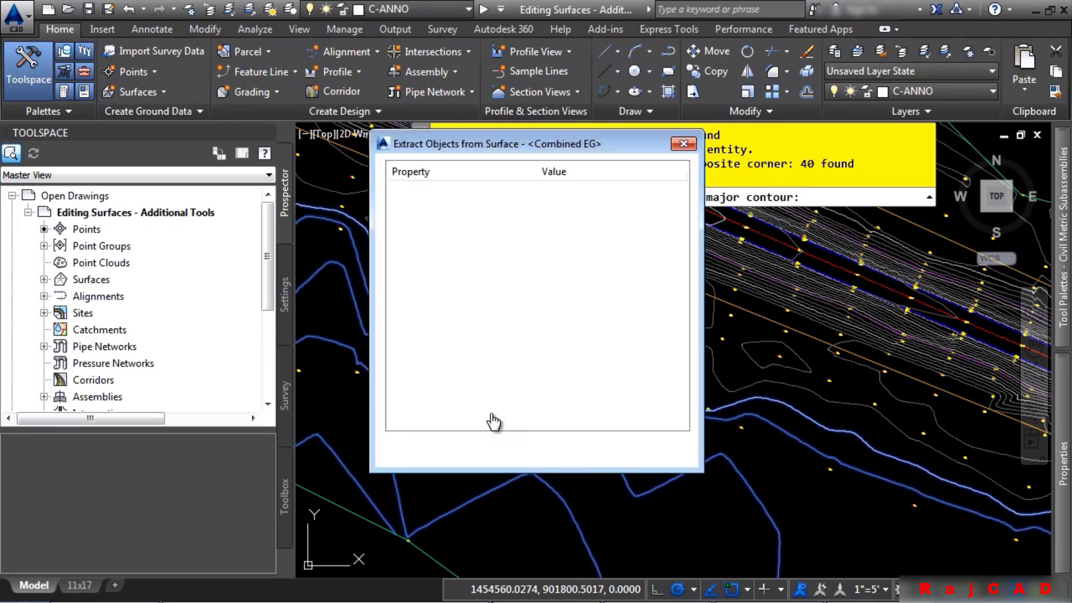
- Pick minor contours from the drawing in the same area and extract the chosen Combined EG contours
{"action": "left_click", "coordinate": [664, 207]}
{"action": "left_click", "coordinate": [626, 252]}
{"action": "left_click", "coordinate": [677, 224]}
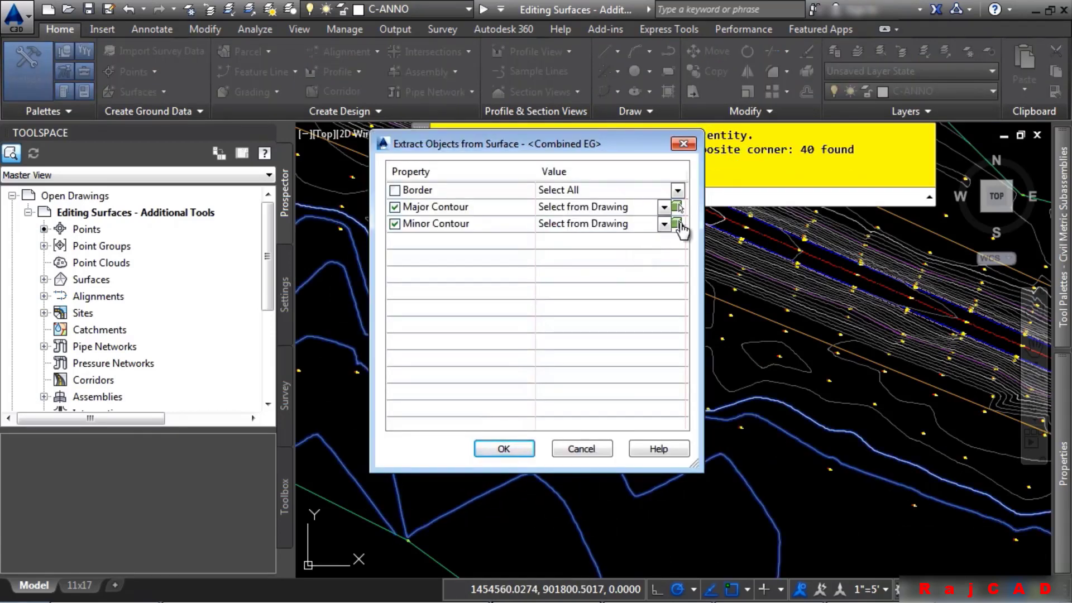
{"action": "left_click", "coordinate": [557, 257]}
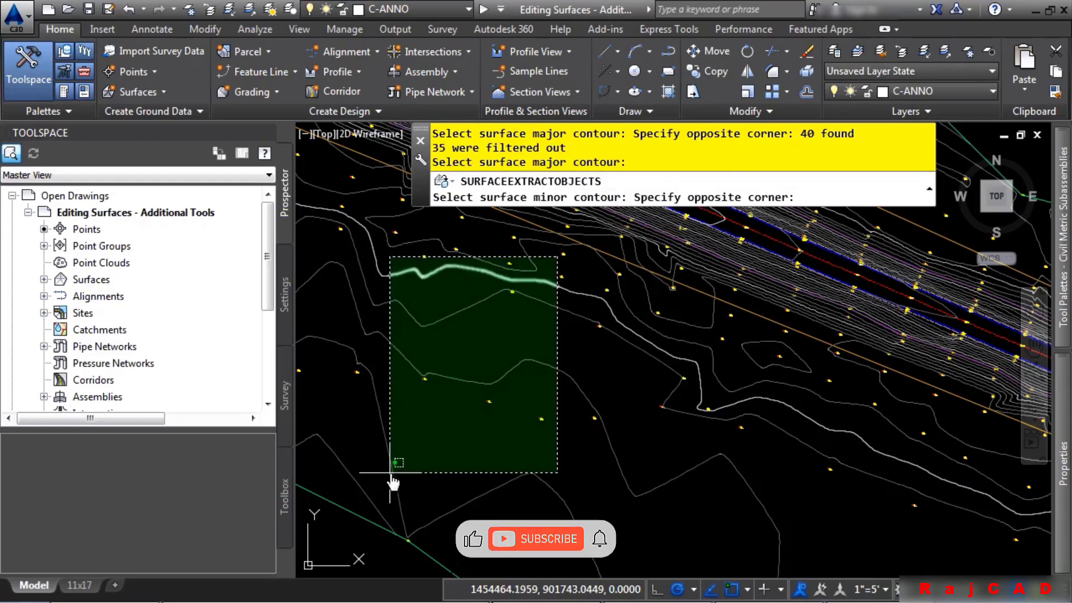
{"action": "left_click", "coordinate": [363, 475]}
{"action": "key", "text": "Return"}
{"action": "left_click", "coordinate": [504, 449]}
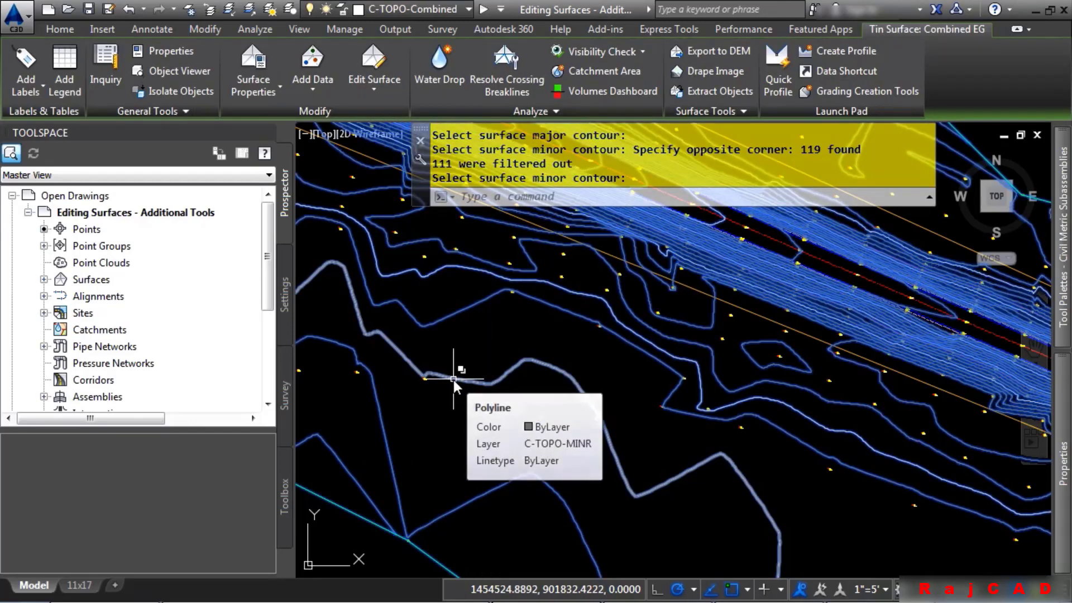
- Select an extracted minor contour polyline and inspect its properties, including its elevation, then clear the selection
{"action": "left_click", "coordinate": [510, 355]}
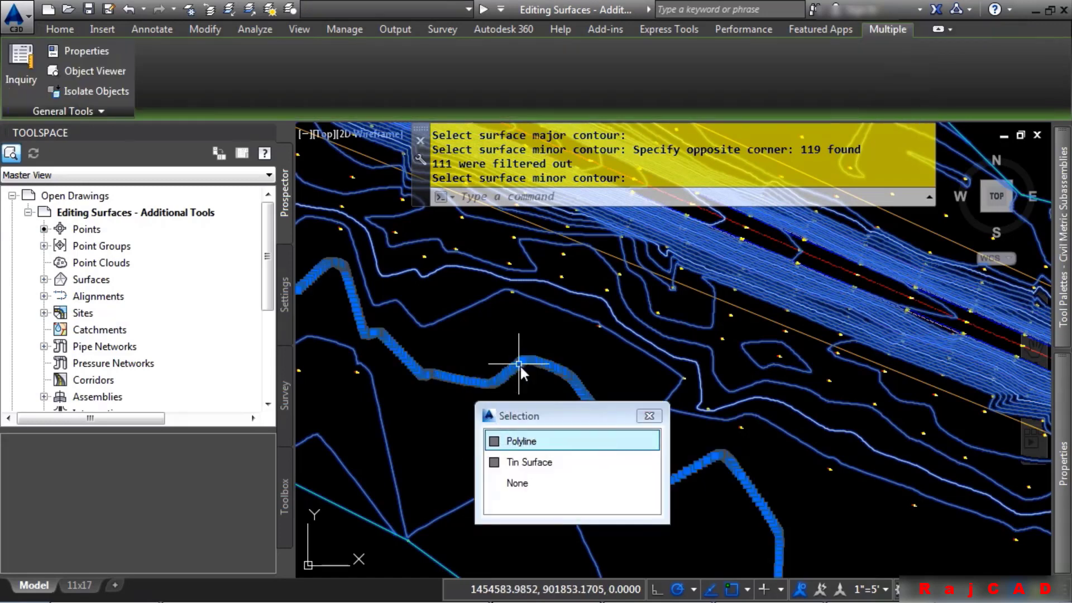
{"action": "left_click", "coordinate": [529, 446]}
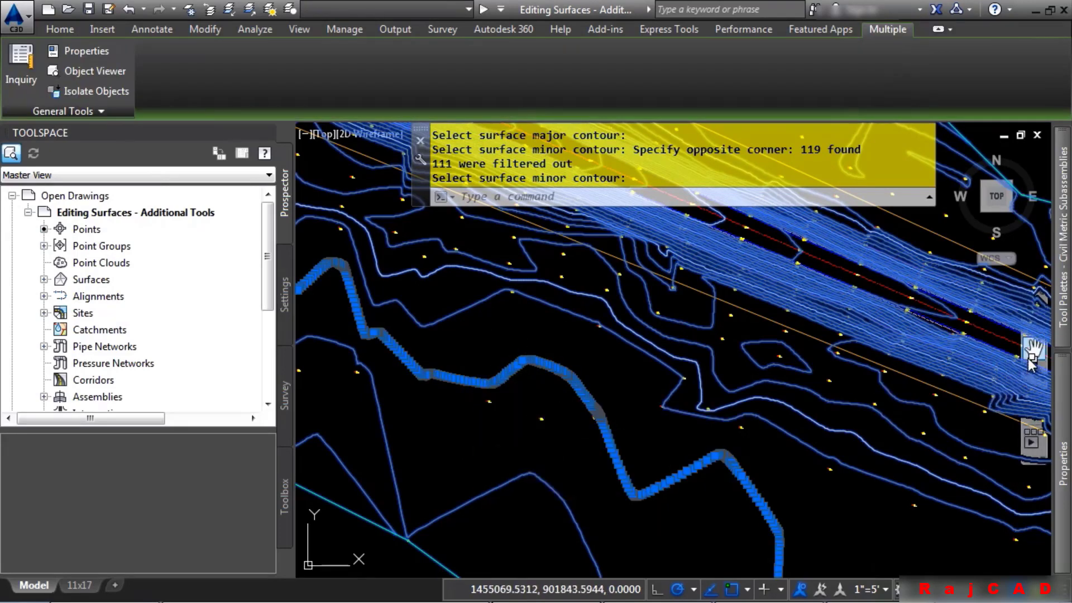
{"action": "mouse_move", "coordinate": [1063, 463]}
{"action": "left_click", "coordinate": [880, 147]}
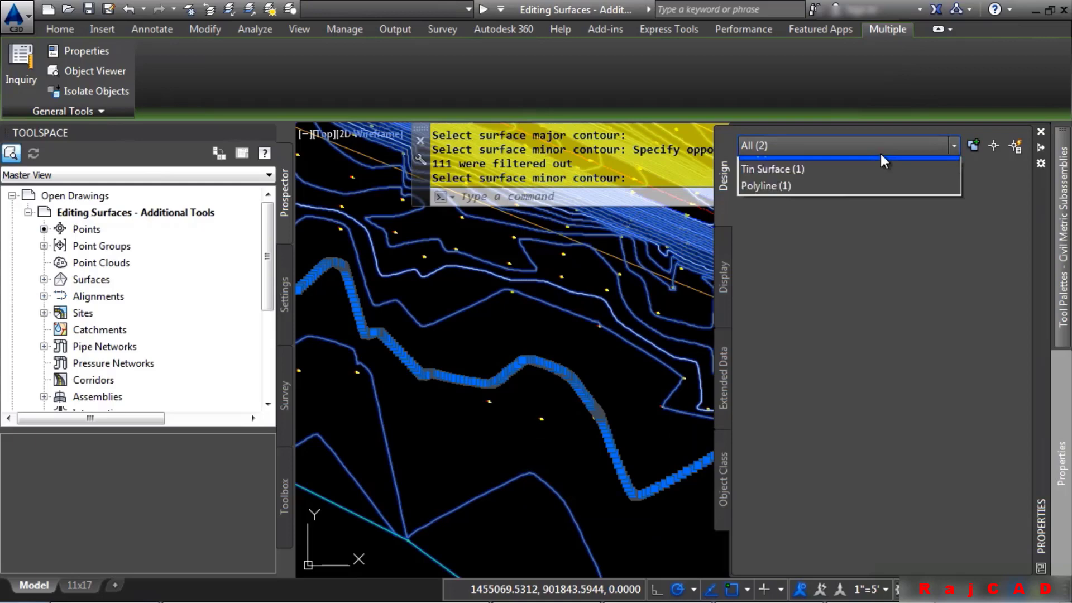
{"action": "left_click", "coordinate": [812, 195]}
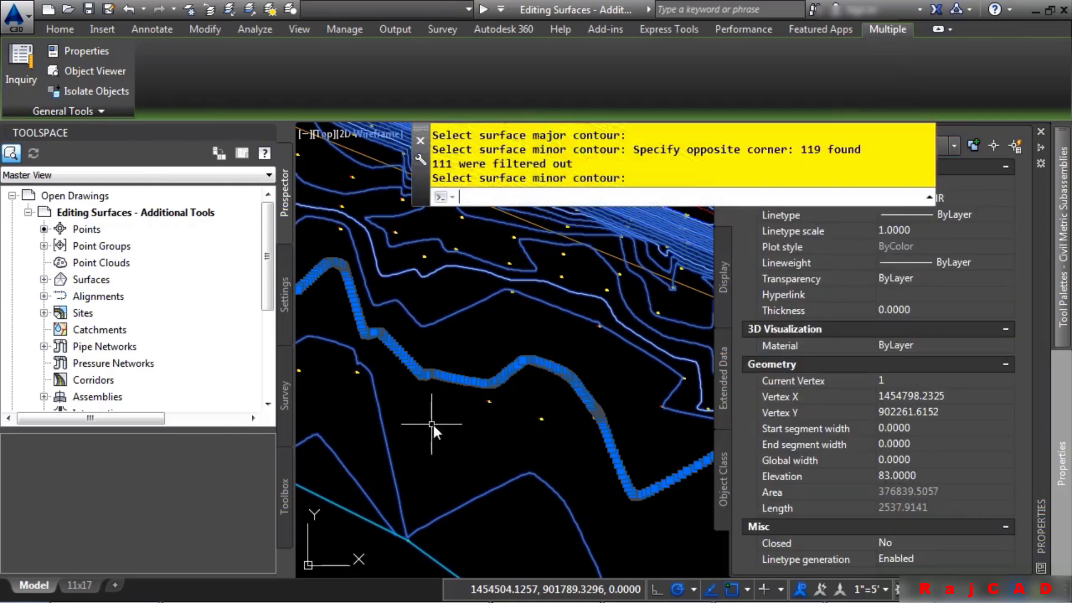
{"action": "key", "text": "Escape"}
- Select the Combined EG surface and move the Concepttree01, Roadsign616 and UtilitiesPylon01 blocks to it
{"action": "left_click", "coordinate": [480, 369]}
{"action": "left_click", "coordinate": [479, 367]}
{"action": "left_click", "coordinate": [441, 311]}
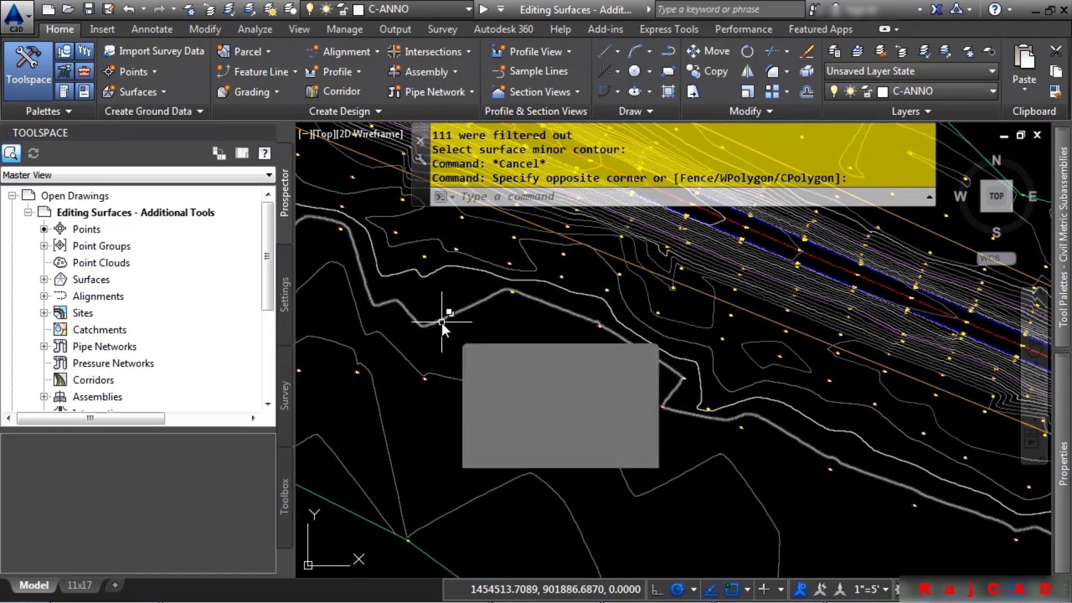
{"action": "left_click", "coordinate": [536, 403]}
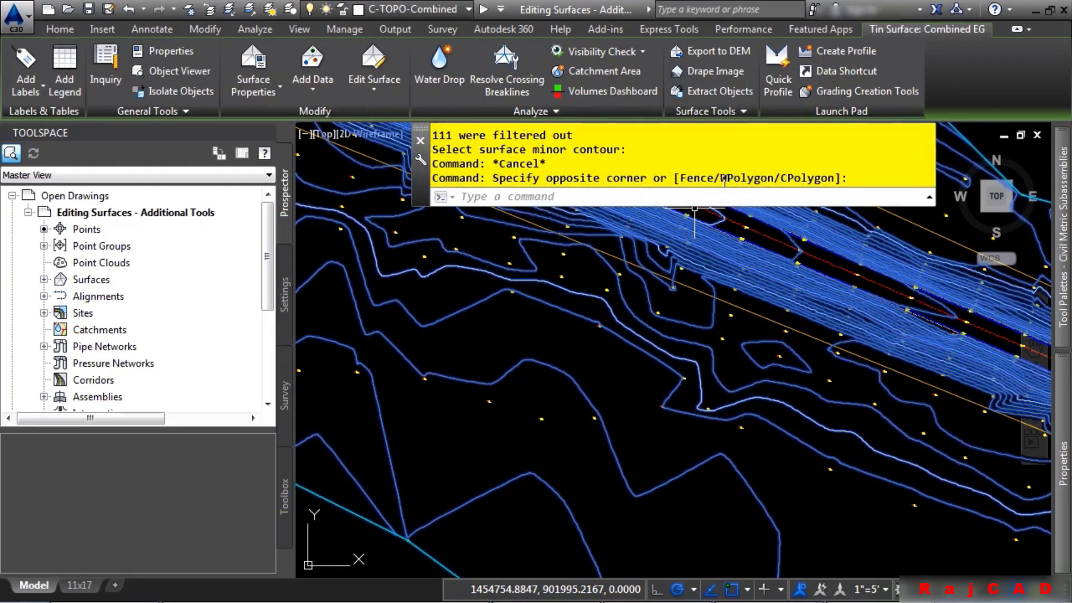
{"action": "left_click", "coordinate": [729, 118]}
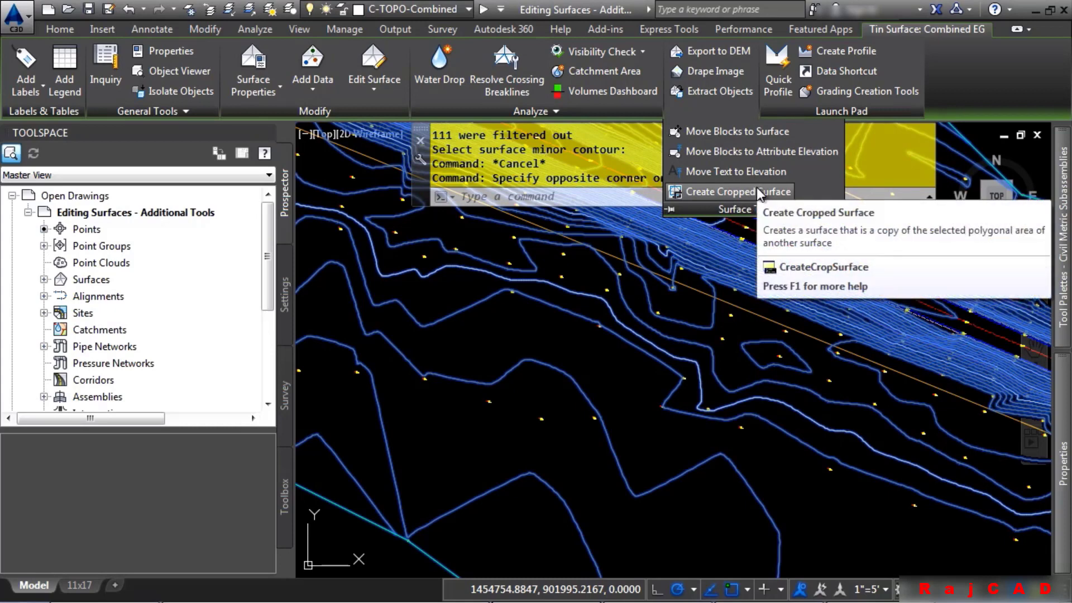
{"action": "left_click", "coordinate": [735, 139]}
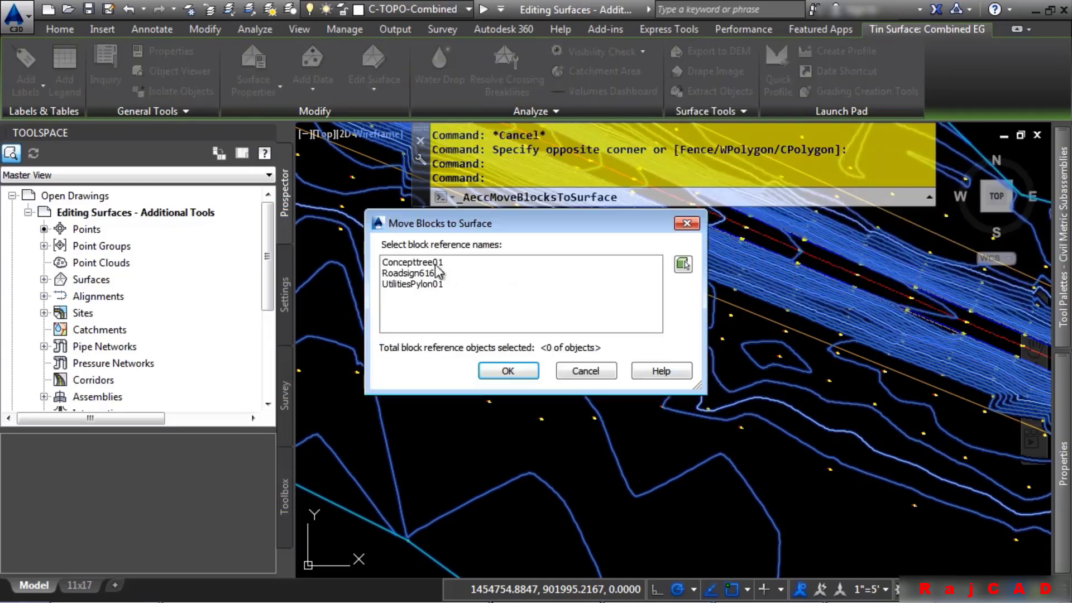
{"action": "left_click_drag", "start_coordinate": [435, 263], "coordinate": [426, 289]}
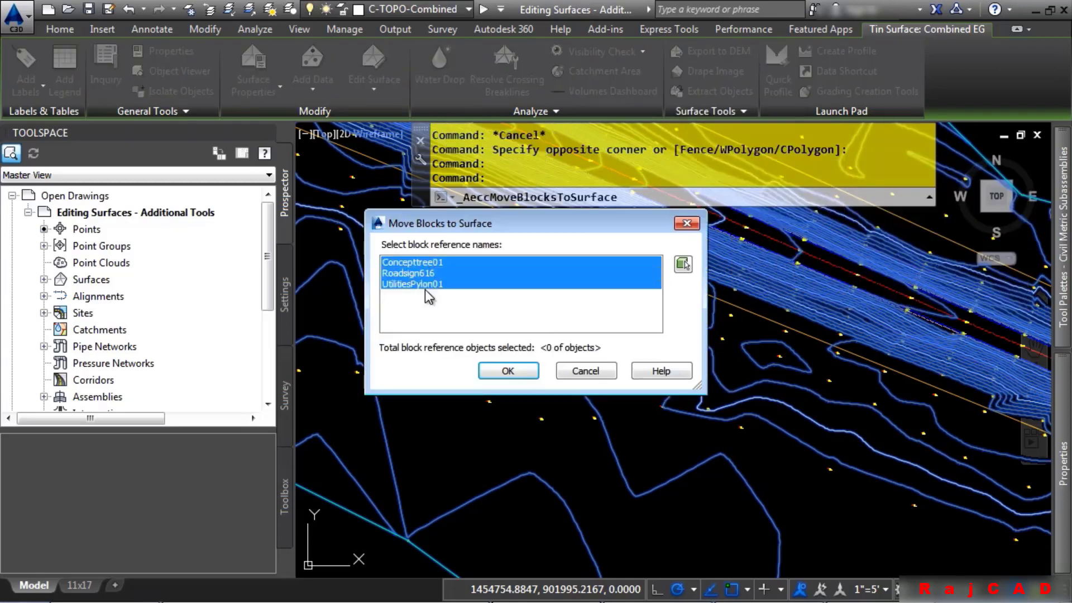
{"action": "left_click", "coordinate": [509, 372]}
- Deselect the surface and examine the tree and pylon blocks near the surface's eastern end, along with the surface elevations around them
{"action": "scroll", "coordinate": [813, 407], "scroll_direction": "down", "scroll_amount": 3}
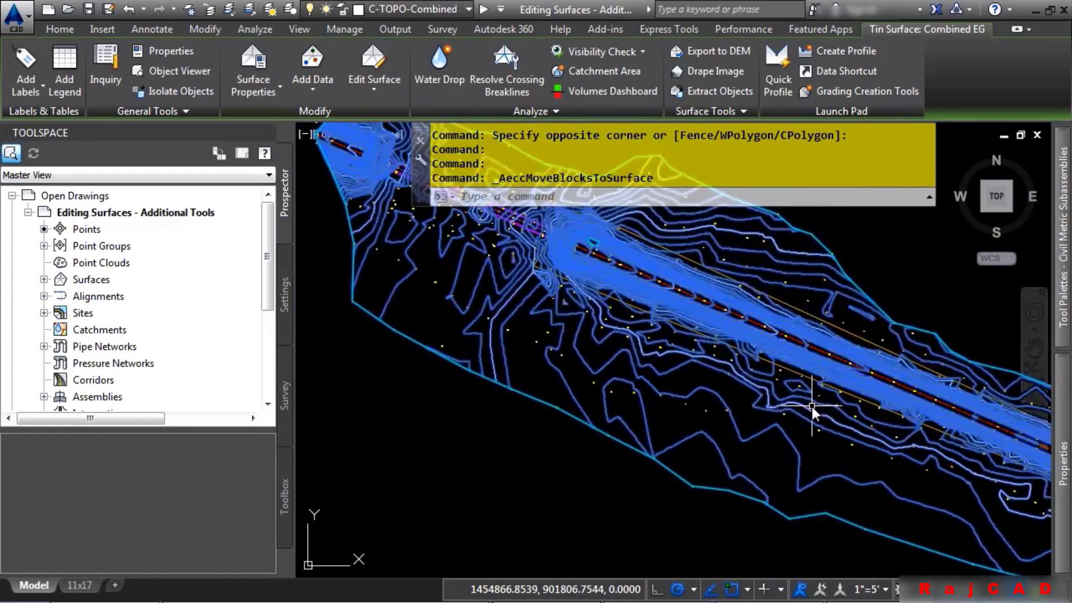
{"action": "scroll", "coordinate": [813, 406], "scroll_direction": "down", "scroll_amount": 4}
{"action": "middle_click_drag", "start_coordinate": [868, 455], "coordinate": [375, 371]}
{"action": "scroll", "coordinate": [557, 397], "scroll_direction": "up", "scroll_amount": 8}
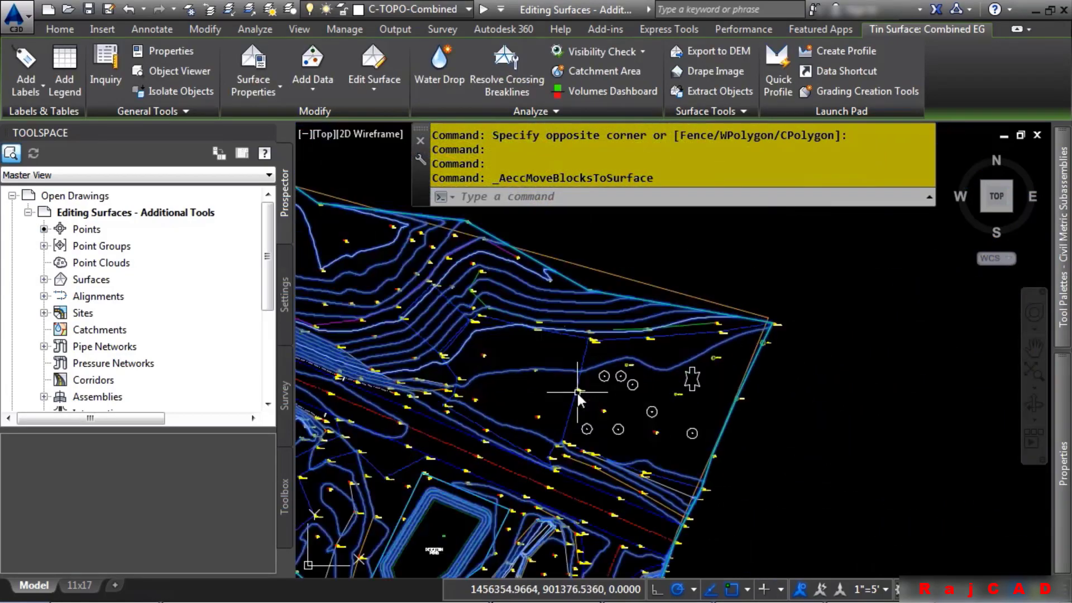
{"action": "key", "text": "Escape"}
{"action": "scroll", "coordinate": [653, 435], "scroll_direction": "up", "scroll_amount": 4}
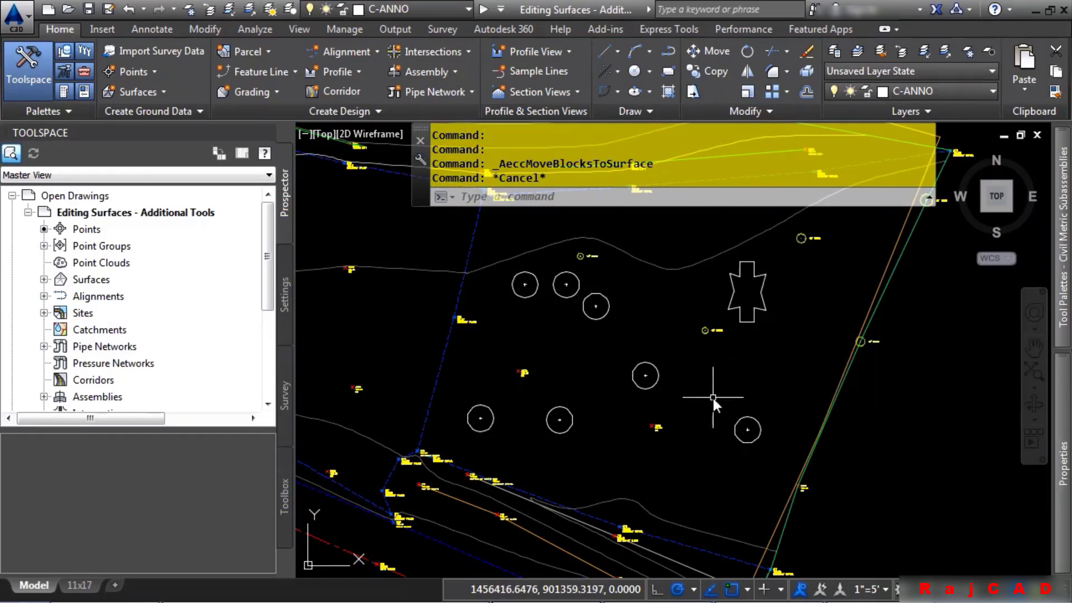
{"action": "mouse_move", "coordinate": [763, 360]}
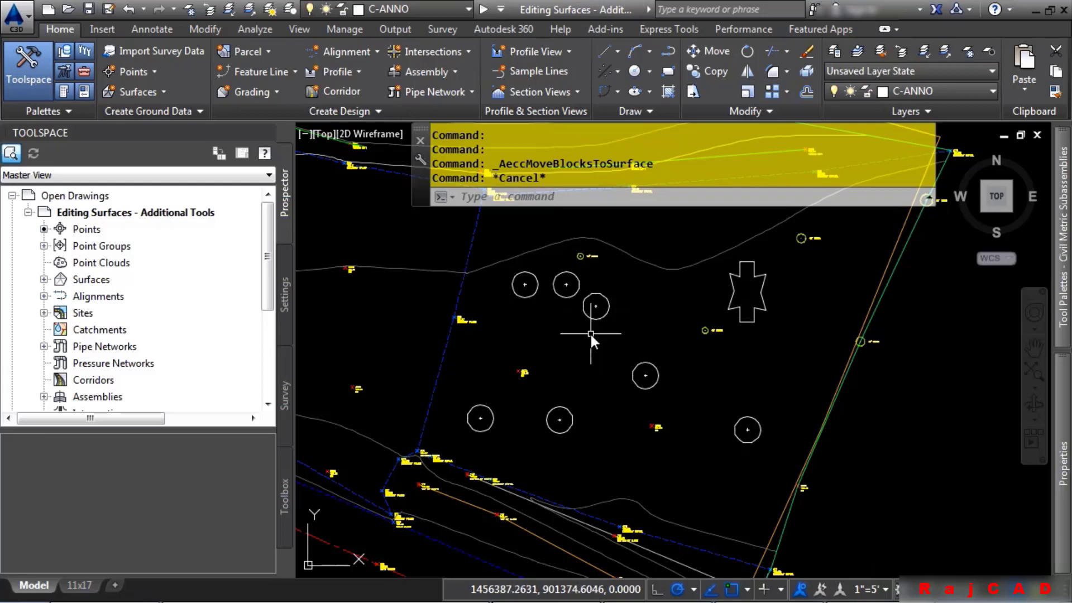
{"action": "mouse_move", "coordinate": [580, 346]}
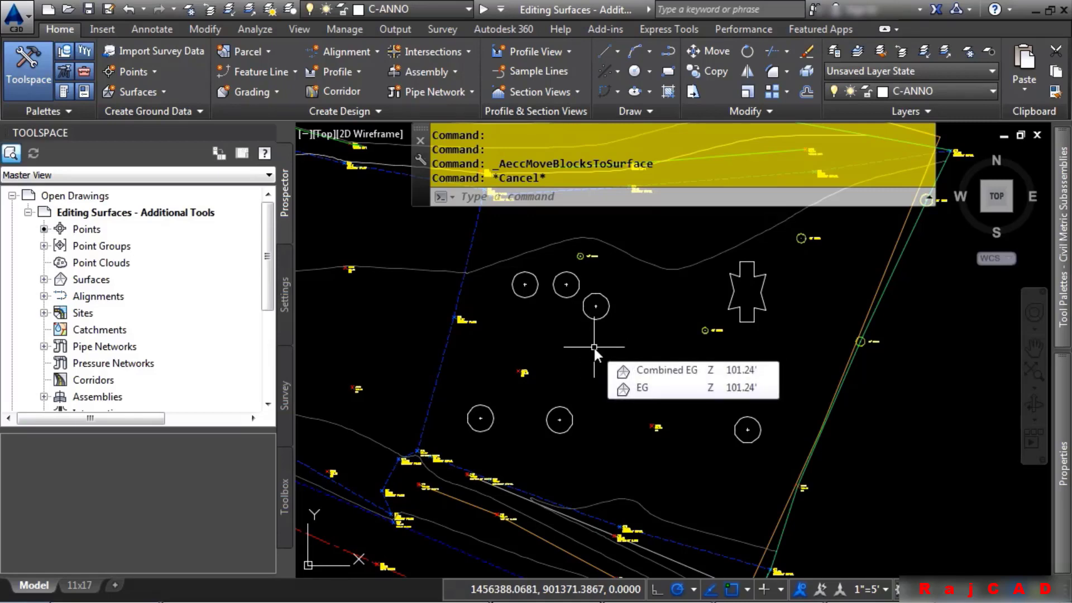
- Check the list of available tool palette sets, including Civil Multiview Blocks, and close it without switching sets
{"action": "mouse_move", "coordinate": [1043, 297]}
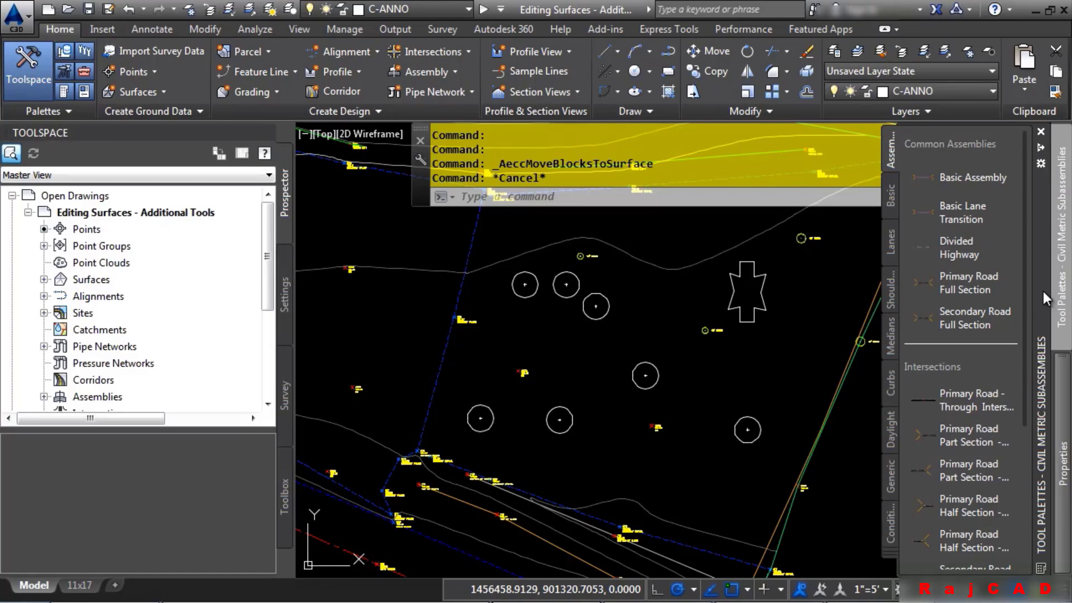
{"action": "right_click", "coordinate": [1043, 292]}
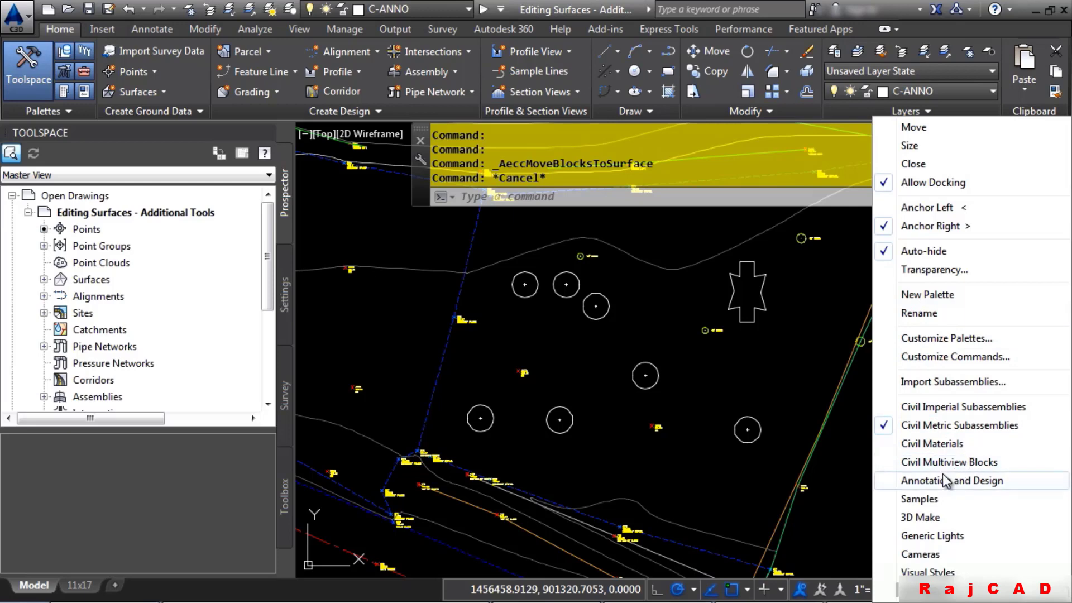
{"action": "left_click", "coordinate": [718, 422]}
- Select one circular tree block and the cross-shaped block, and extend the selection to all similar objects
{"action": "left_click", "coordinate": [758, 310]}
{"action": "left_click", "coordinate": [606, 310]}
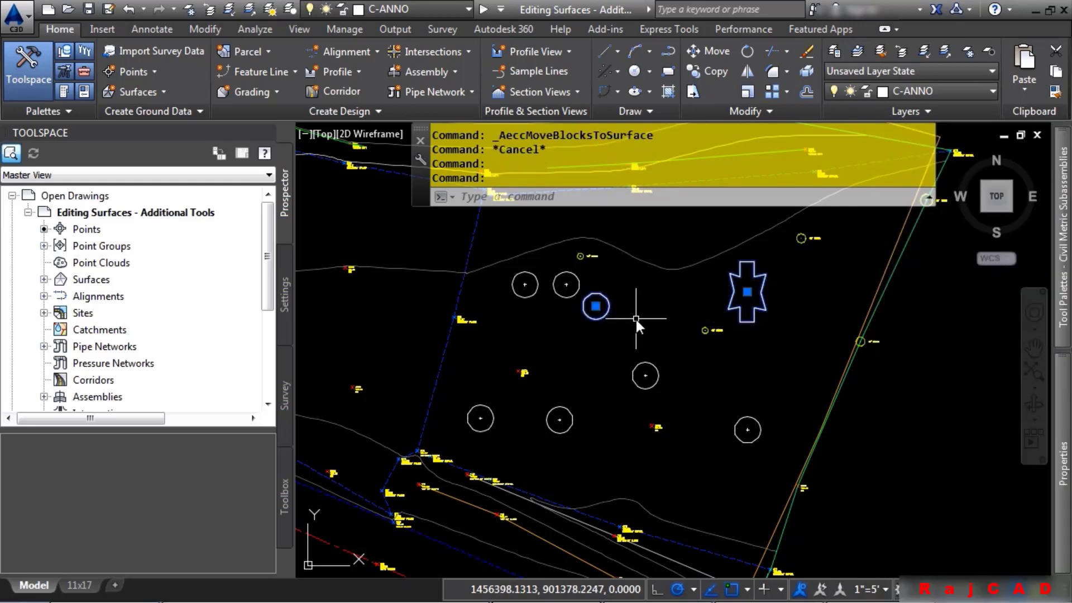
{"action": "right_click", "coordinate": [636, 319]}
{"action": "left_click", "coordinate": [665, 308]}
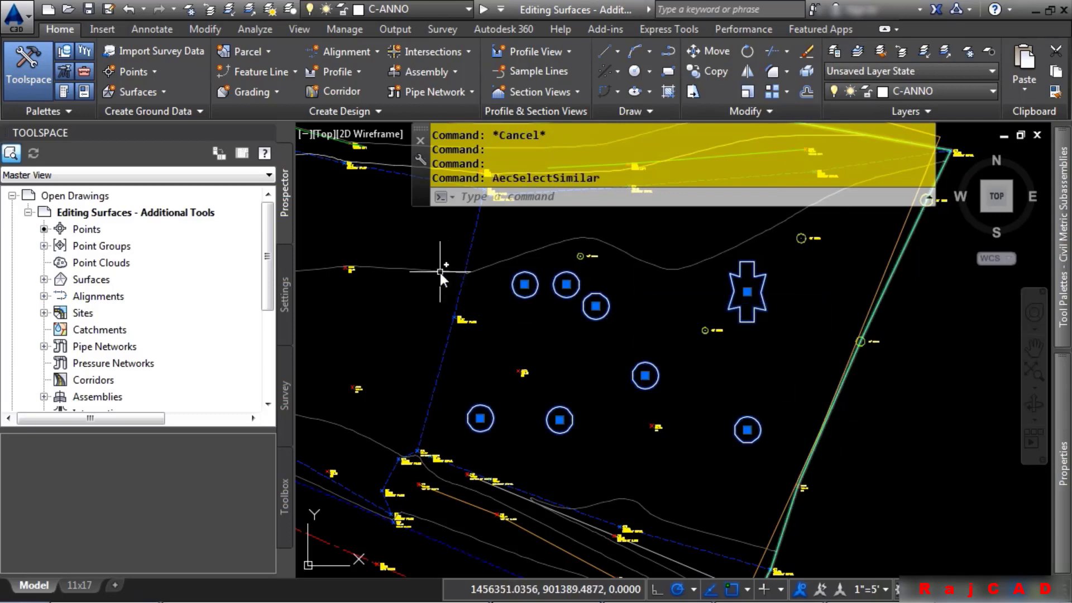
- Add the Combined EG surface to the selected blocks and view them all in the Object Viewer from a tilted 3D angle
{"action": "left_click", "coordinate": [440, 273]}
{"action": "right_click", "coordinate": [573, 390]}
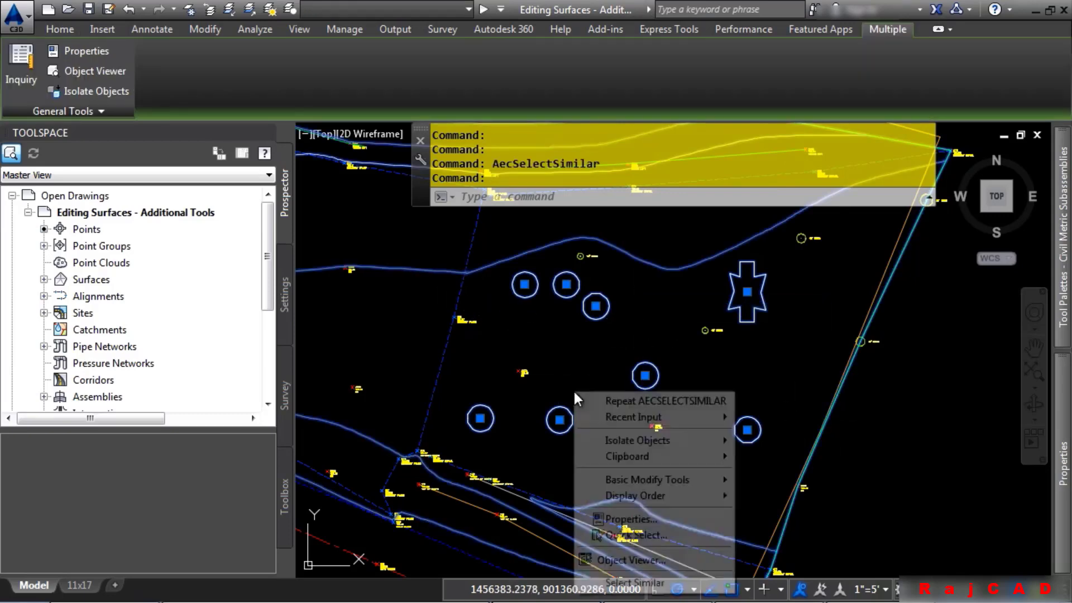
{"action": "left_click", "coordinate": [431, 297]}
{"action": "left_click", "coordinate": [103, 81]}
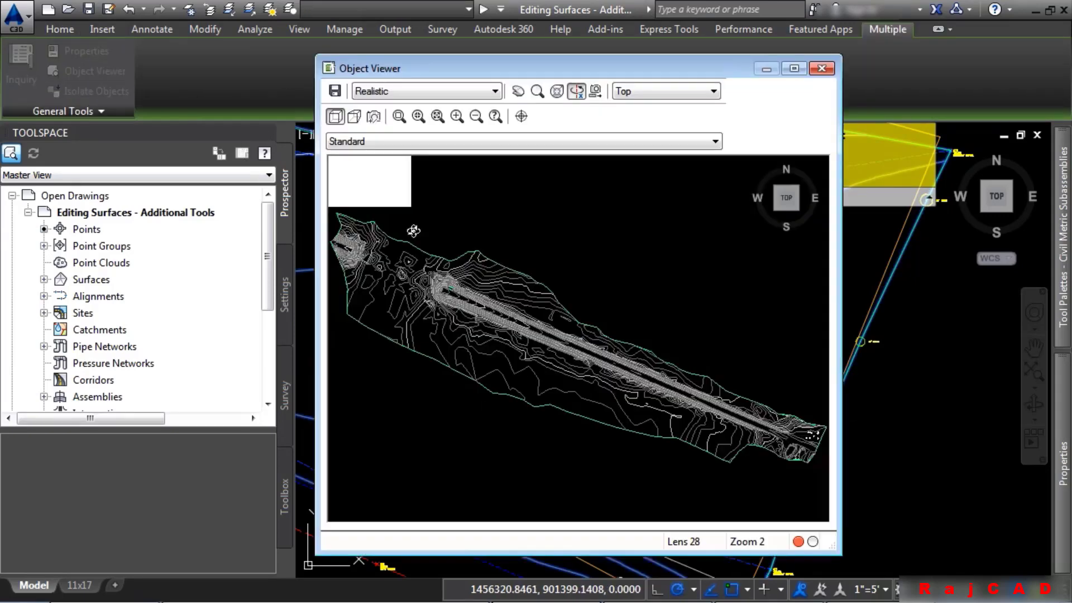
{"action": "left_click_drag", "start_coordinate": [596, 449], "coordinate": [627, 306]}
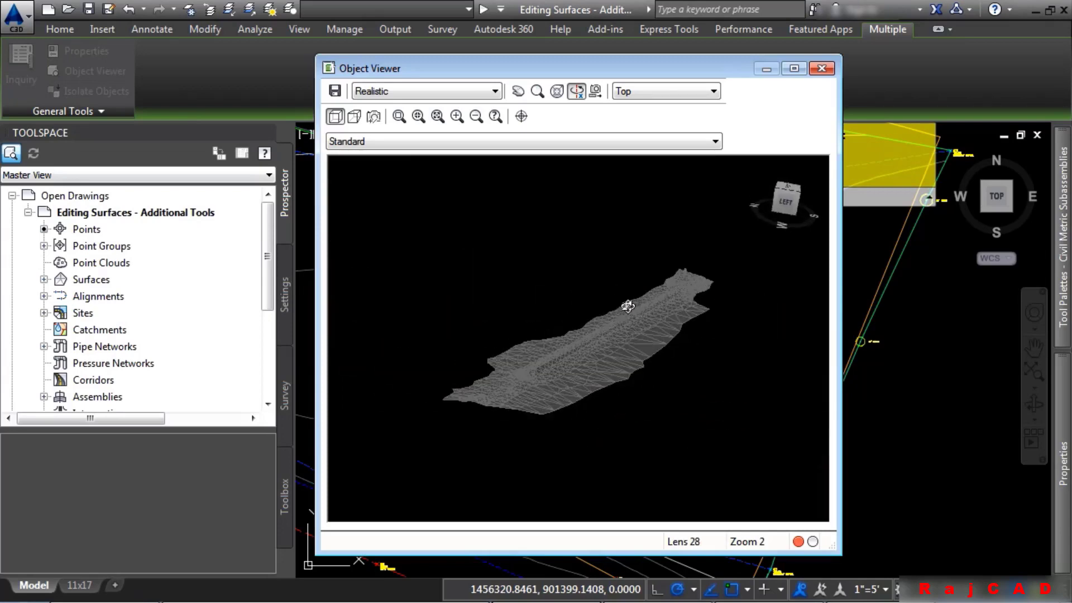
- Examine up close how the tree and pylon blocks sit on the surface in the Object Viewer, close it and clear the selection
{"action": "left_click", "coordinate": [401, 117]}
{"action": "left_click_drag", "start_coordinate": [667, 264], "coordinate": [699, 290]}
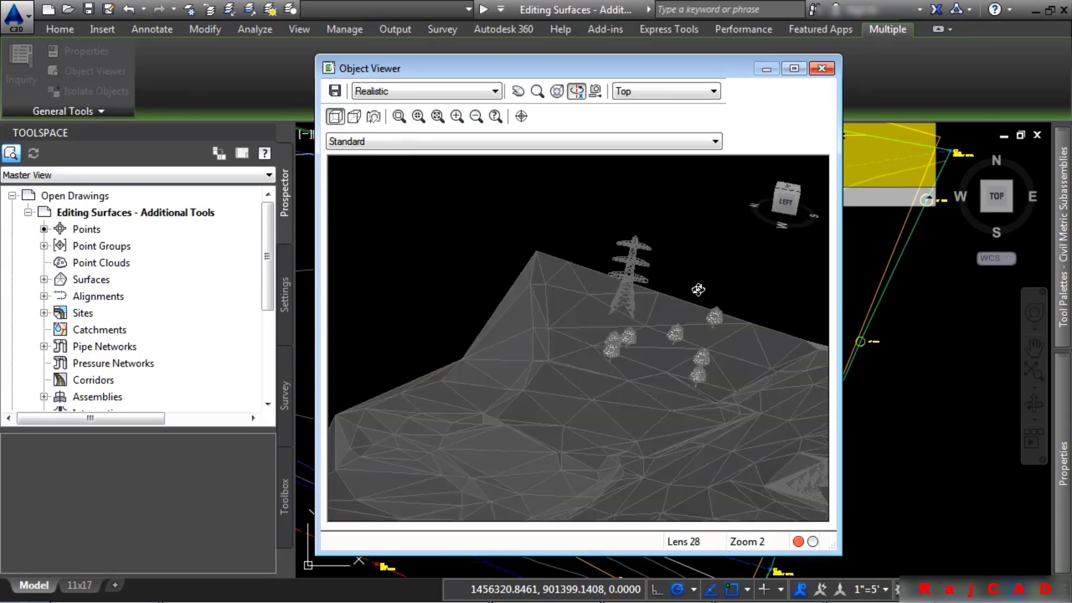
{"action": "scroll", "coordinate": [657, 347], "scroll_direction": "up", "scroll_amount": 5}
{"action": "middle_click_drag", "start_coordinate": [736, 341], "coordinate": [527, 287]}
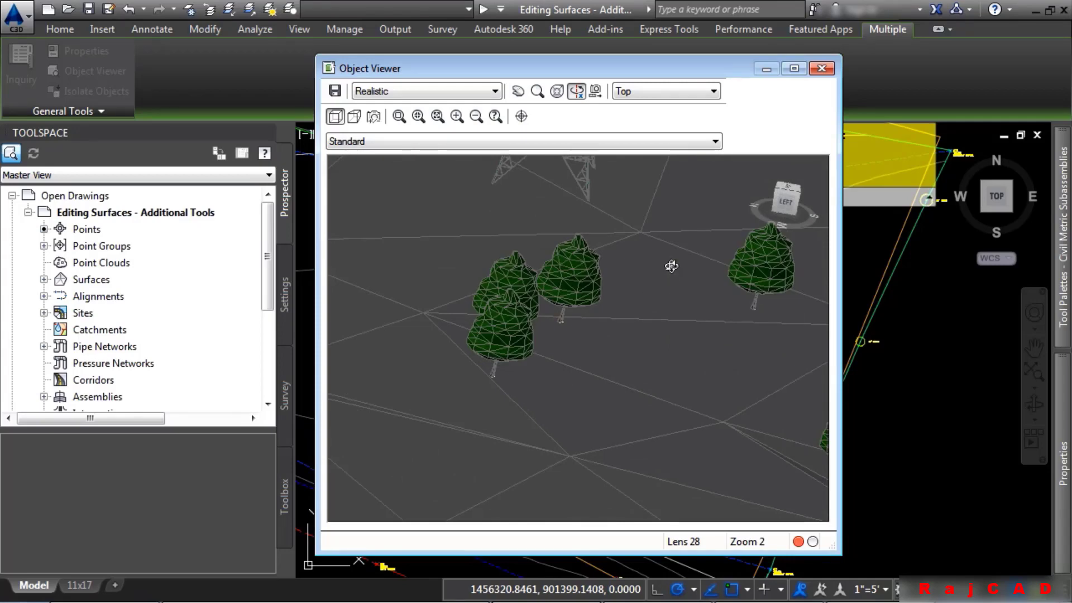
{"action": "middle_click_drag", "start_coordinate": [672, 266], "coordinate": [622, 294]}
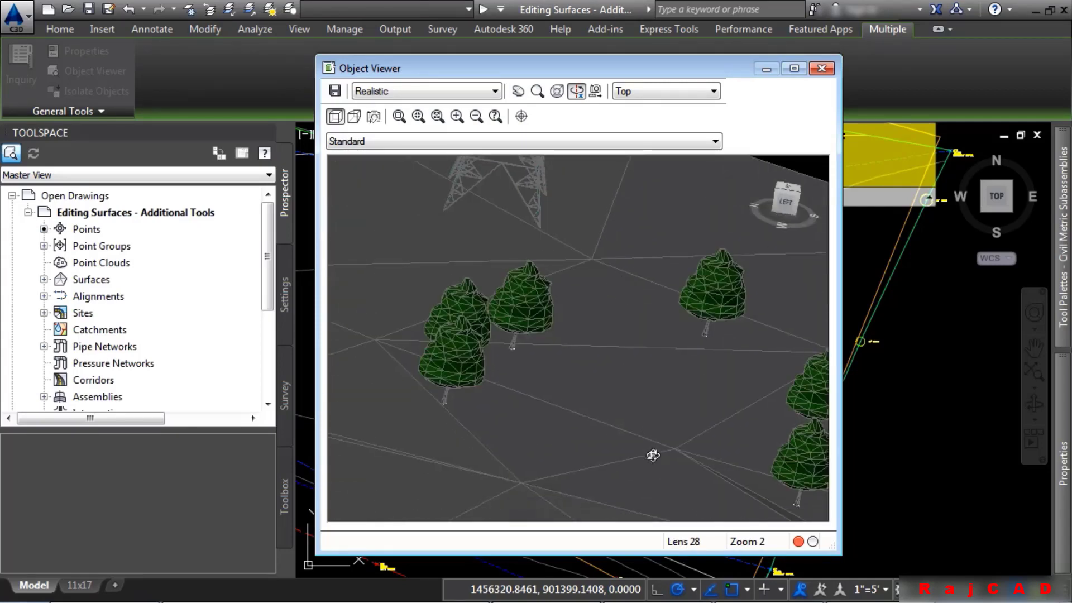
{"action": "scroll", "coordinate": [662, 441], "scroll_direction": "down", "scroll_amount": 5}
{"action": "scroll", "coordinate": [611, 309], "scroll_direction": "up", "scroll_amount": 3}
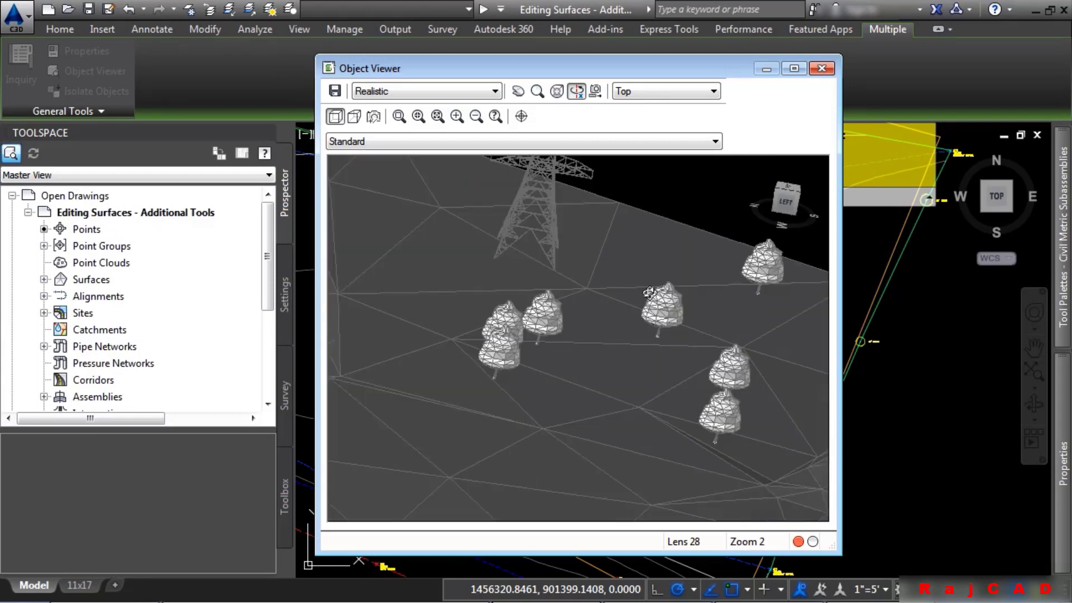
{"action": "key", "text": "Escape"}
{"action": "key", "text": "Escape"}
- Apply Raise/Lower Surface to the Combined EG surface with an elevation change of -.75, and deselect it
{"action": "scroll", "coordinate": [511, 354], "scroll_direction": "down", "scroll_amount": 2}
{"action": "middle_click_drag", "start_coordinate": [514, 338], "coordinate": [743, 346]}
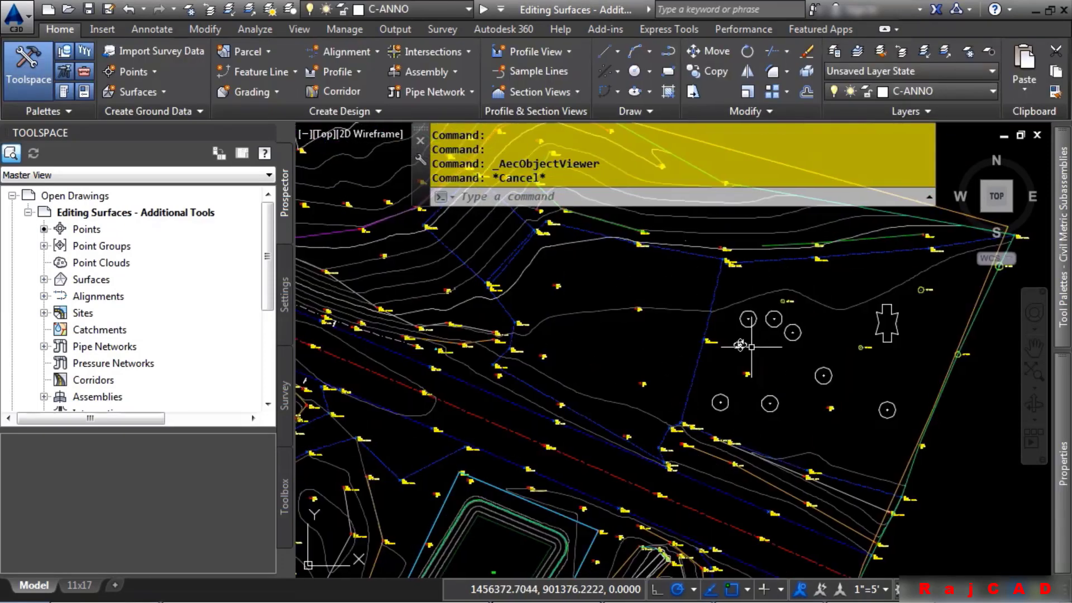
{"action": "left_click", "coordinate": [665, 310]}
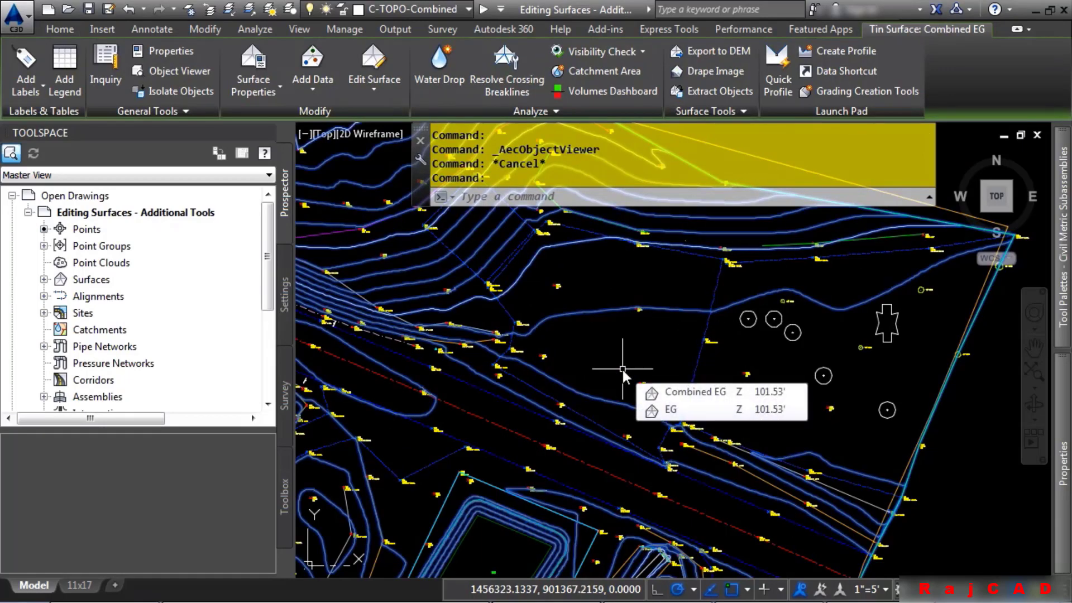
{"action": "left_click", "coordinate": [371, 82]}
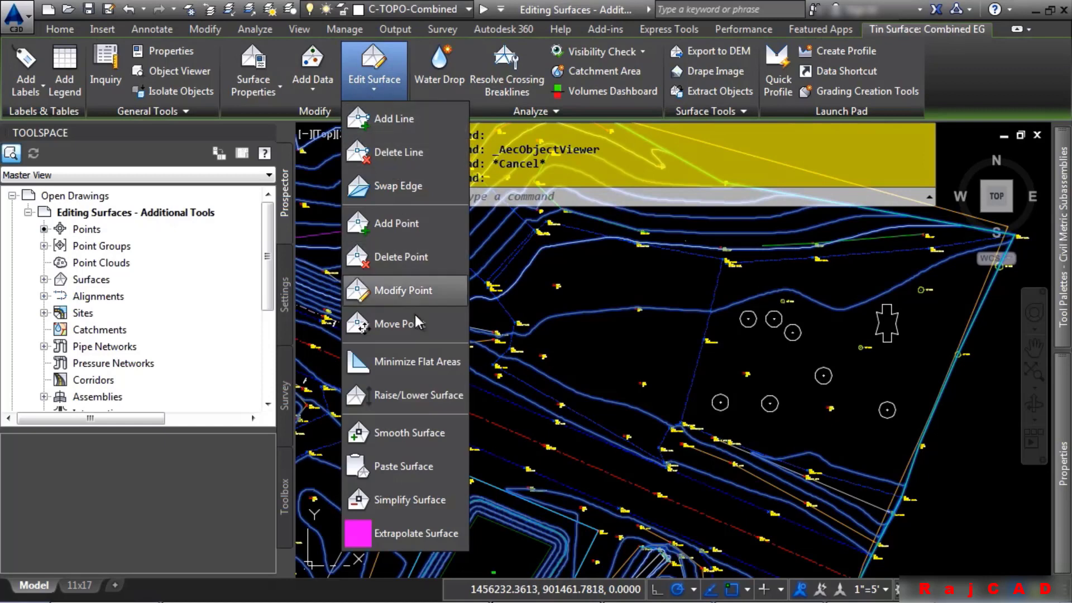
{"action": "left_click", "coordinate": [410, 389]}
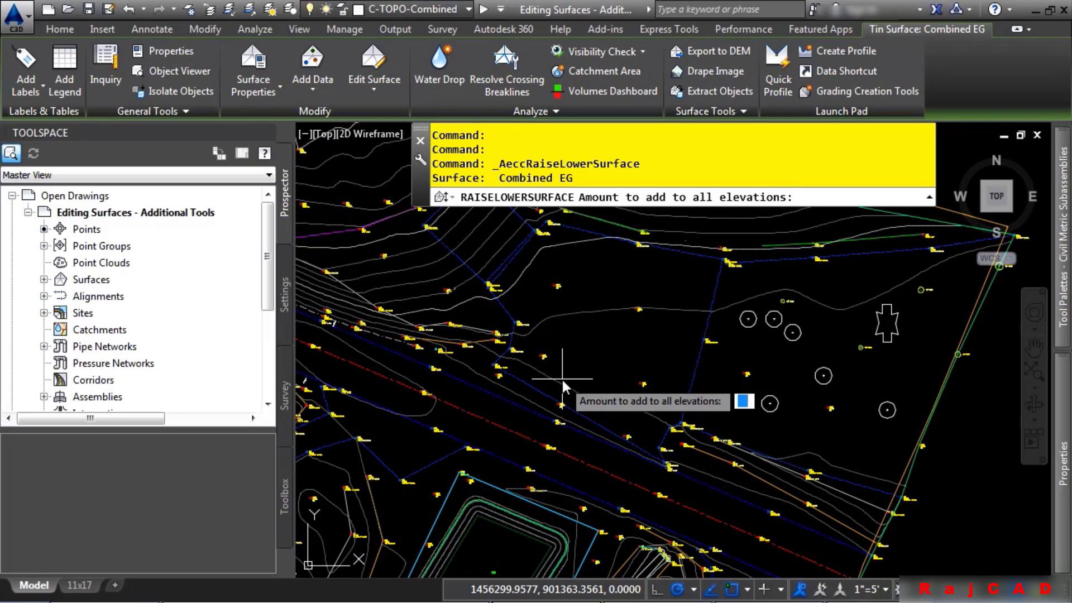
{"action": "type", "text": "-.75"}
{"action": "key", "text": "Return"}
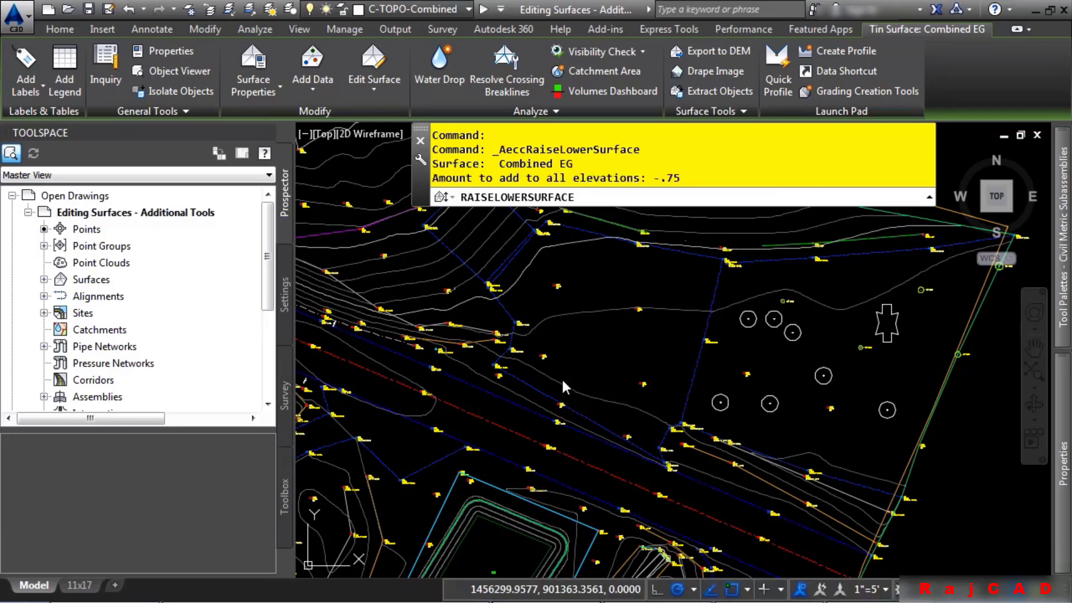
{"action": "mouse_move", "coordinate": [576, 490]}
{"action": "middle_mouse_down"}
{"action": "mouse_move", "coordinate": [709, 327]}
{"action": "mouse_move", "coordinate": [767, 410]}
{"action": "middle_mouse_up"}
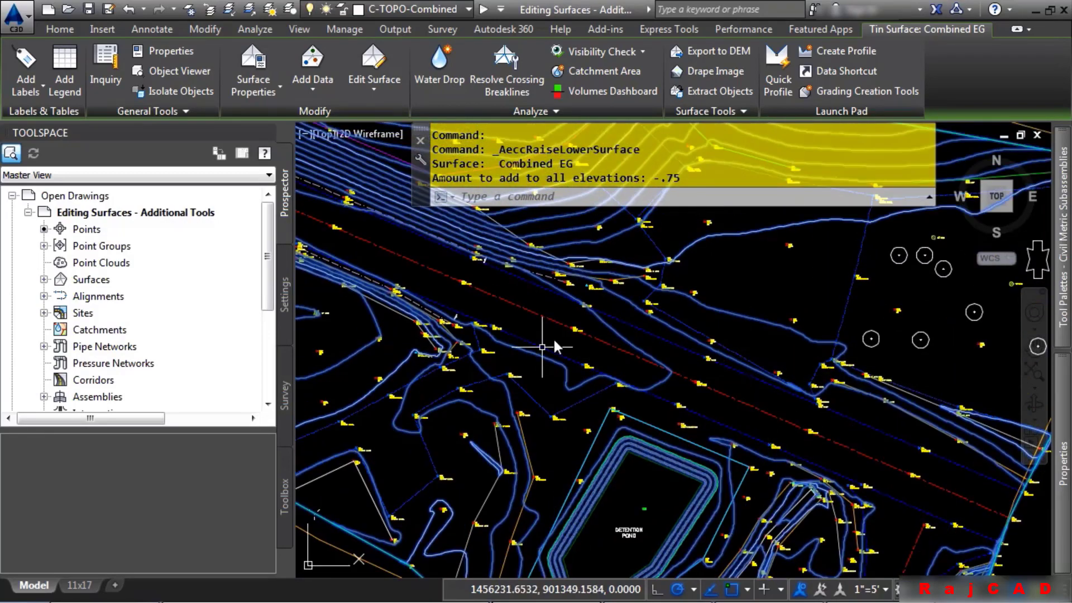
{"action": "key", "text": "Escape"}
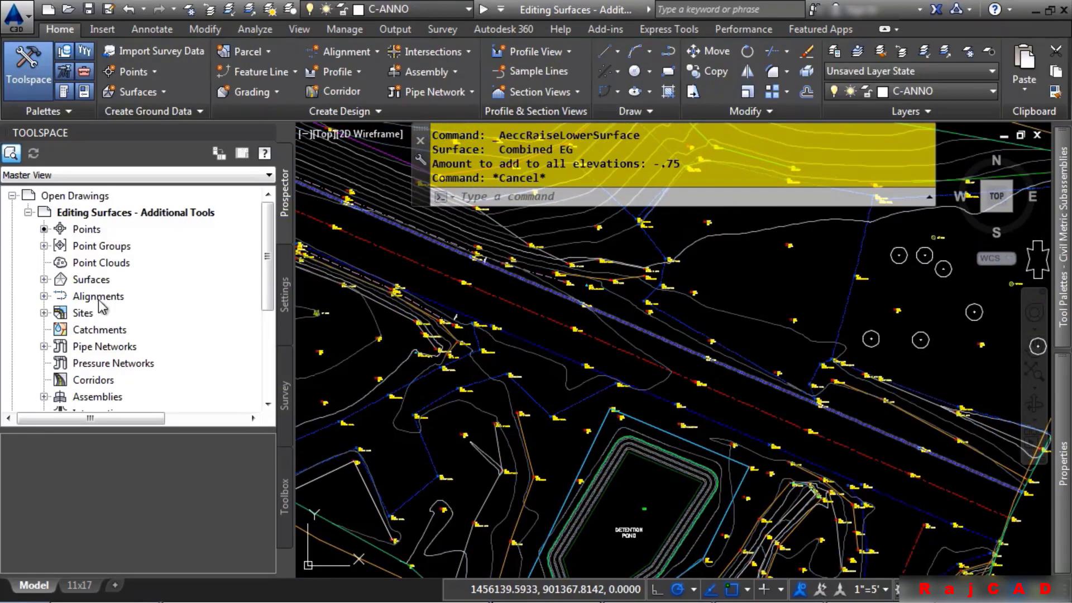
- Remove the Raise/Lower operation from the Combined EG surface's definition and rebuild the surface
{"action": "left_click", "coordinate": [43, 280]}
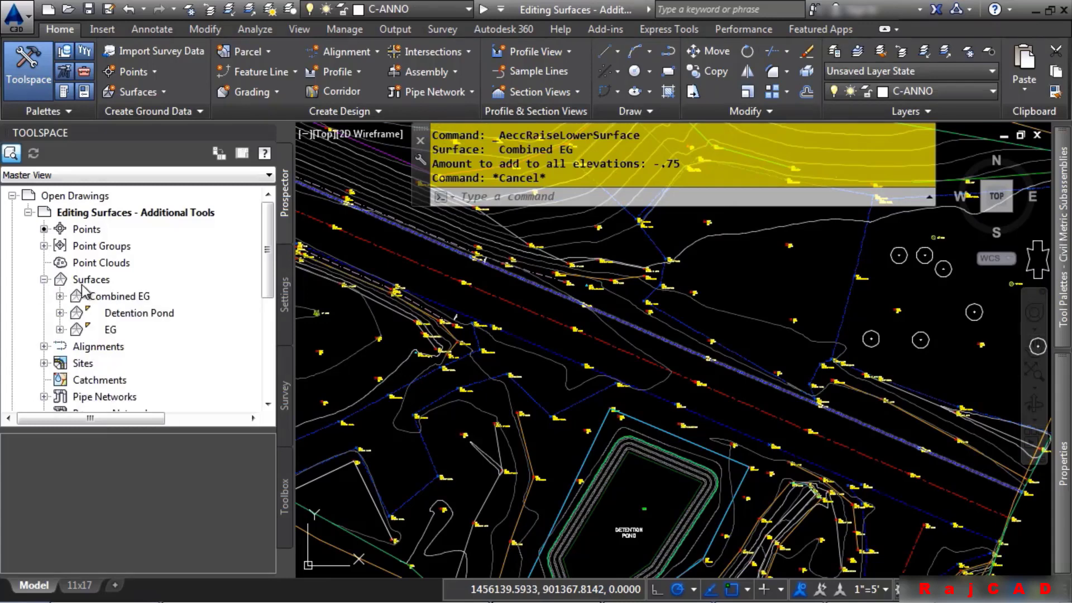
{"action": "right_click", "coordinate": [110, 302]}
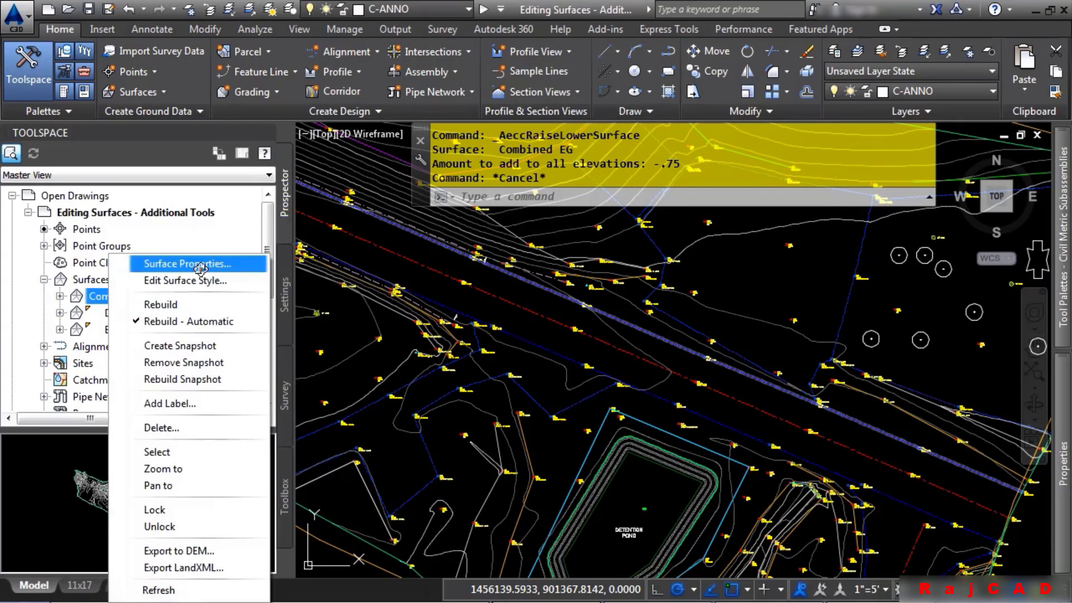
{"action": "left_click", "coordinate": [148, 267]}
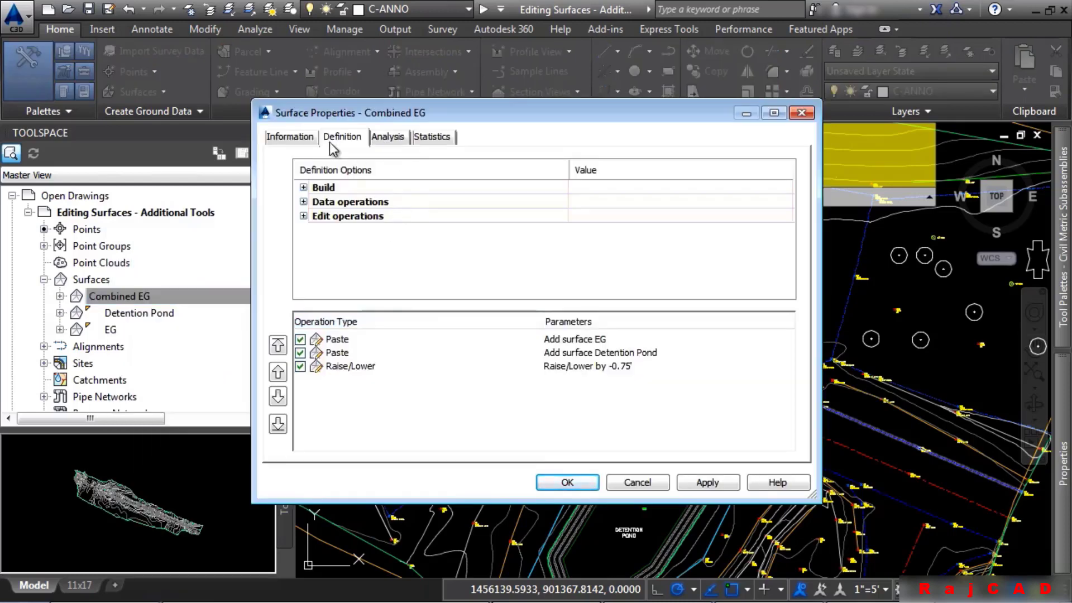
{"action": "left_click", "coordinate": [300, 366]}
{"action": "right_click", "coordinate": [345, 374]}
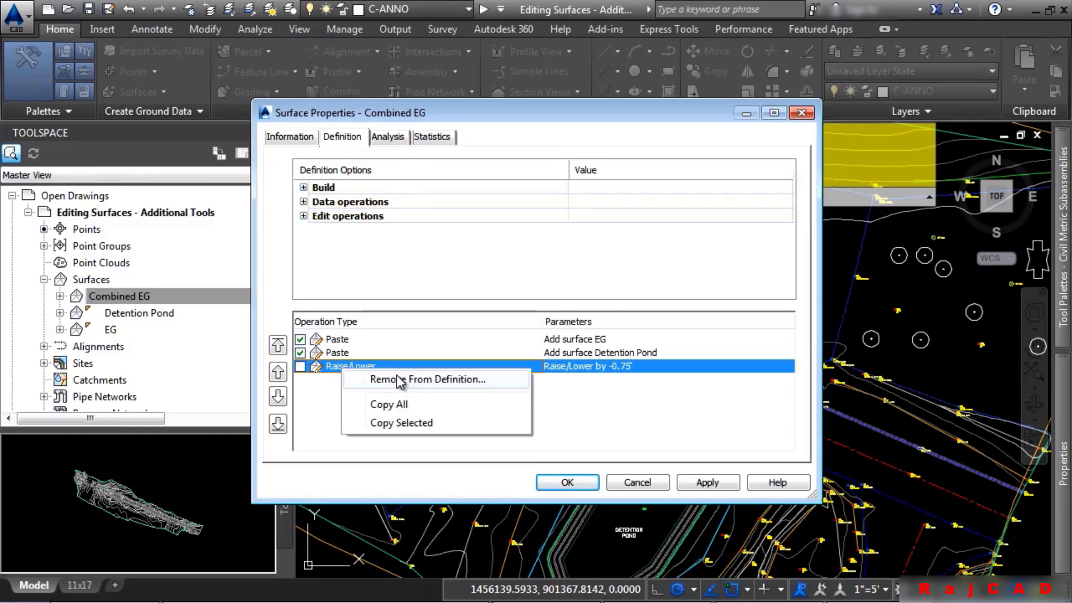
{"action": "left_click", "coordinate": [379, 378]}
{"action": "left_click", "coordinate": [618, 353]}
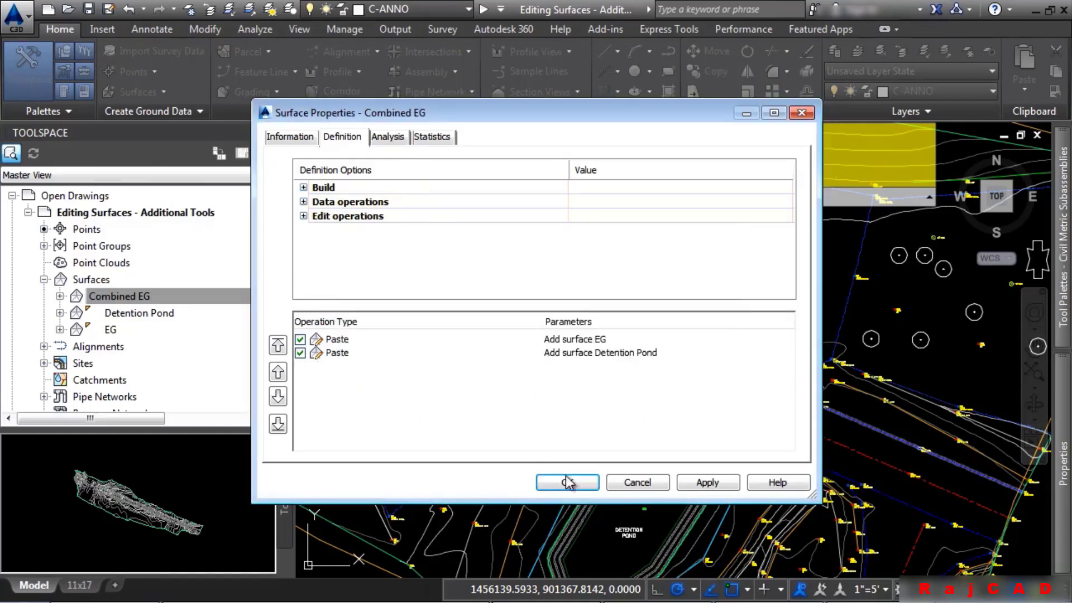
{"action": "left_click", "coordinate": [587, 482]}
{"action": "left_click", "coordinate": [557, 282]}
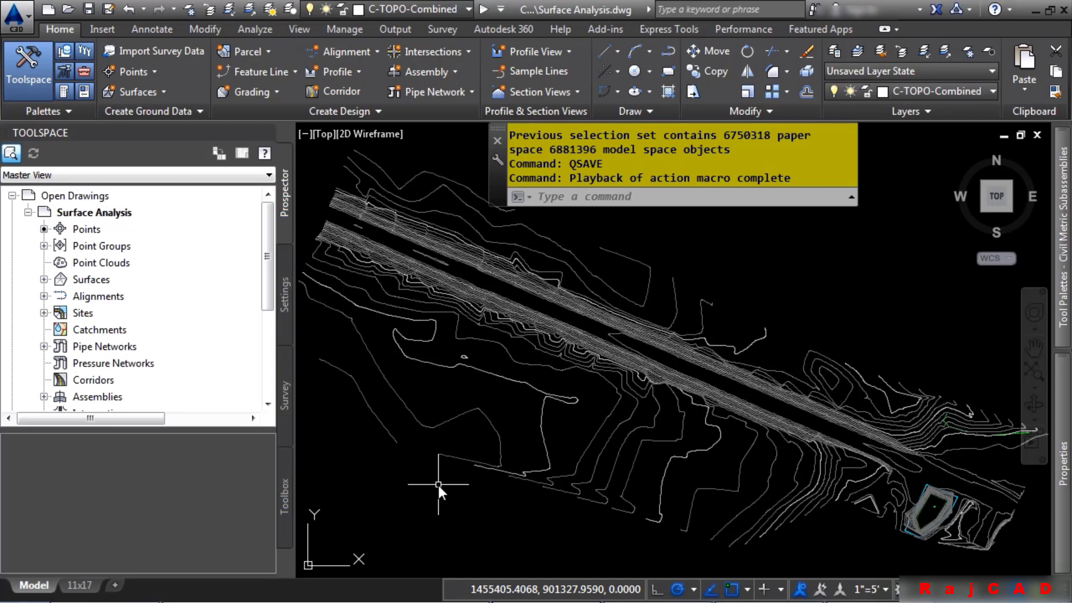
- Open the Slope Banding (2D) surface style of the Surface Analysis drawing for editing
{"action": "left_click", "coordinate": [284, 306]}
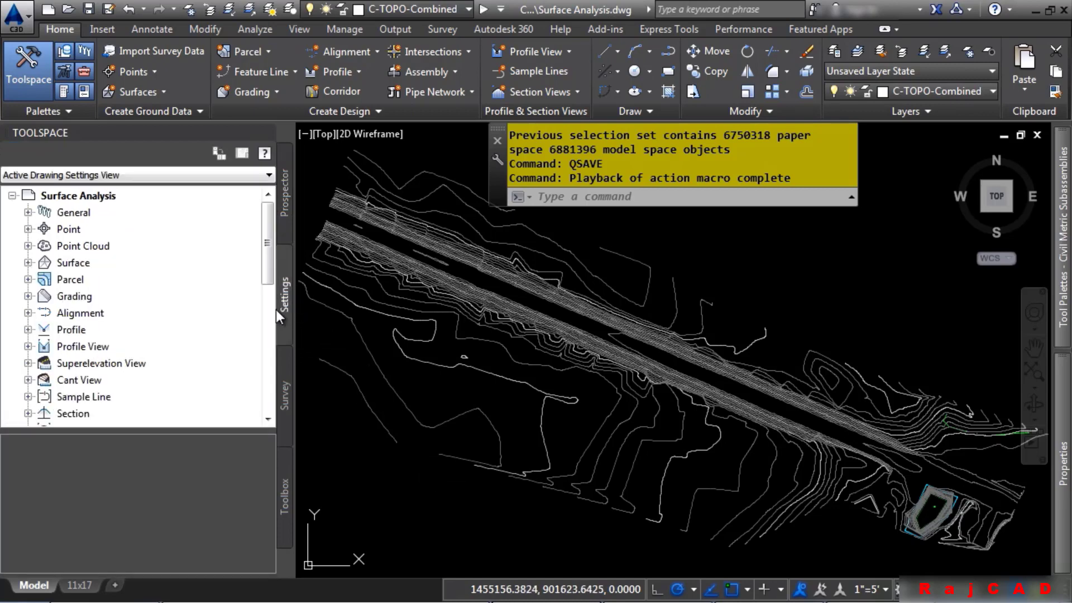
{"action": "left_click", "coordinate": [29, 263]}
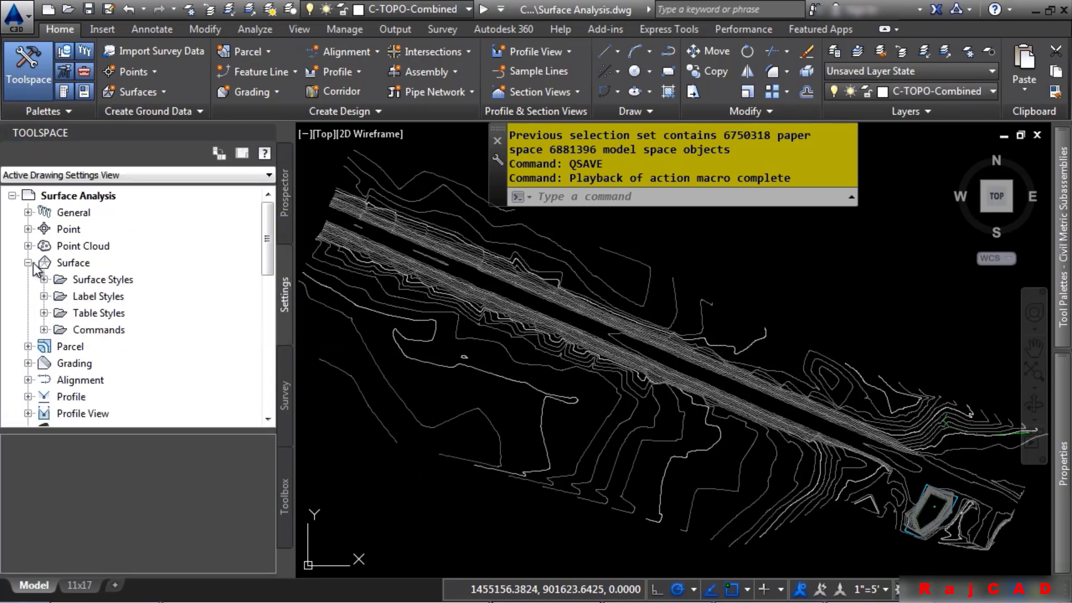
{"action": "left_click", "coordinate": [45, 282]}
{"action": "scroll", "coordinate": [146, 337], "scroll_direction": "down", "scroll_amount": 2}
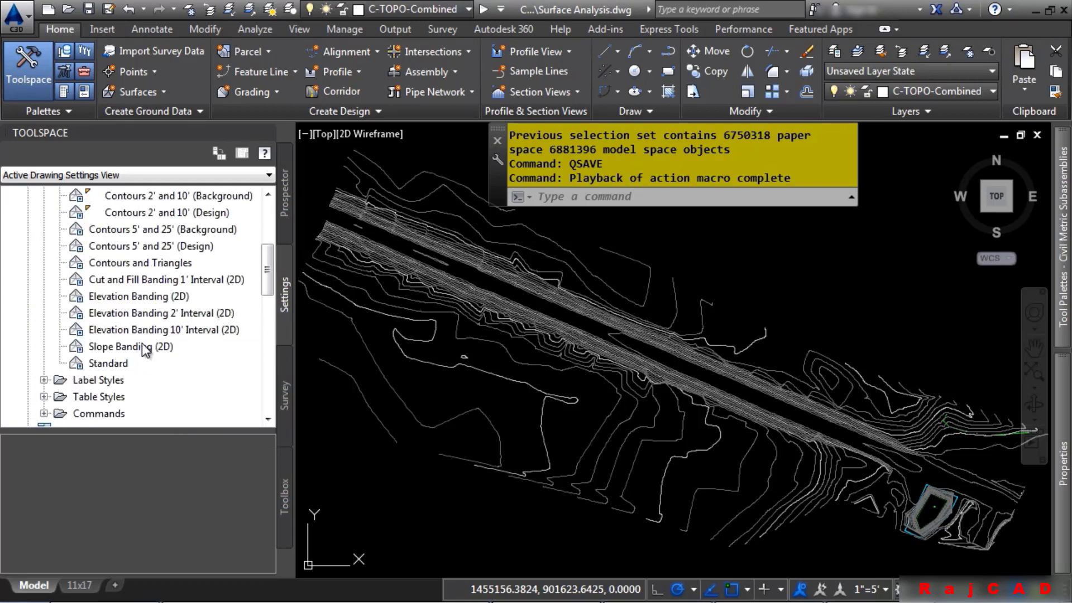
{"action": "left_click", "coordinate": [147, 349]}
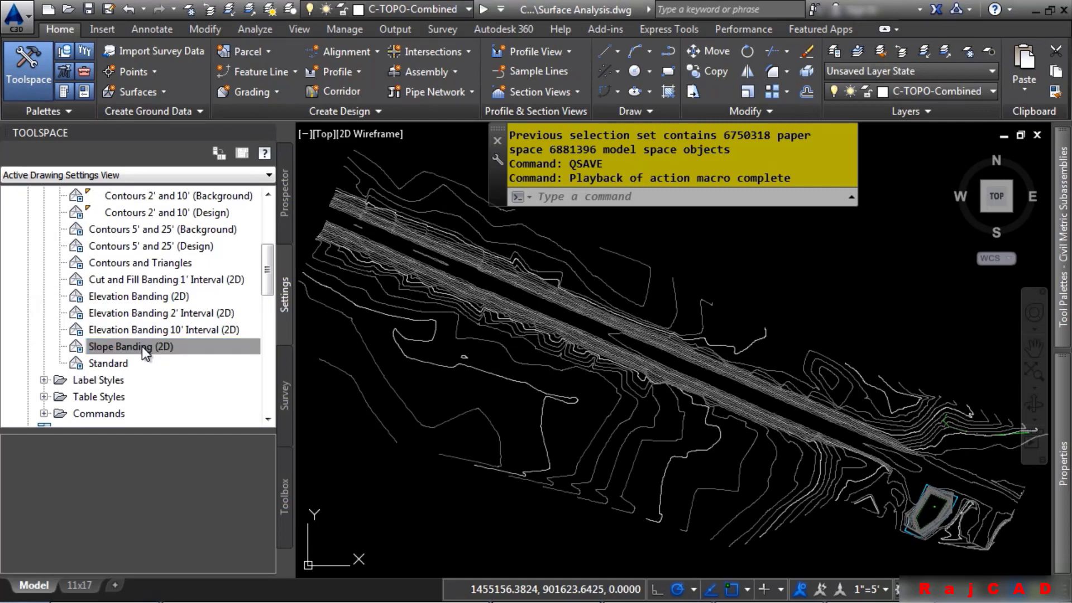
{"action": "double_click", "coordinate": [142, 346]}
- Review the slope analysis settings of the style and its grouping methods, keeping Quantile as the grouping
{"action": "left_click", "coordinate": [603, 82]}
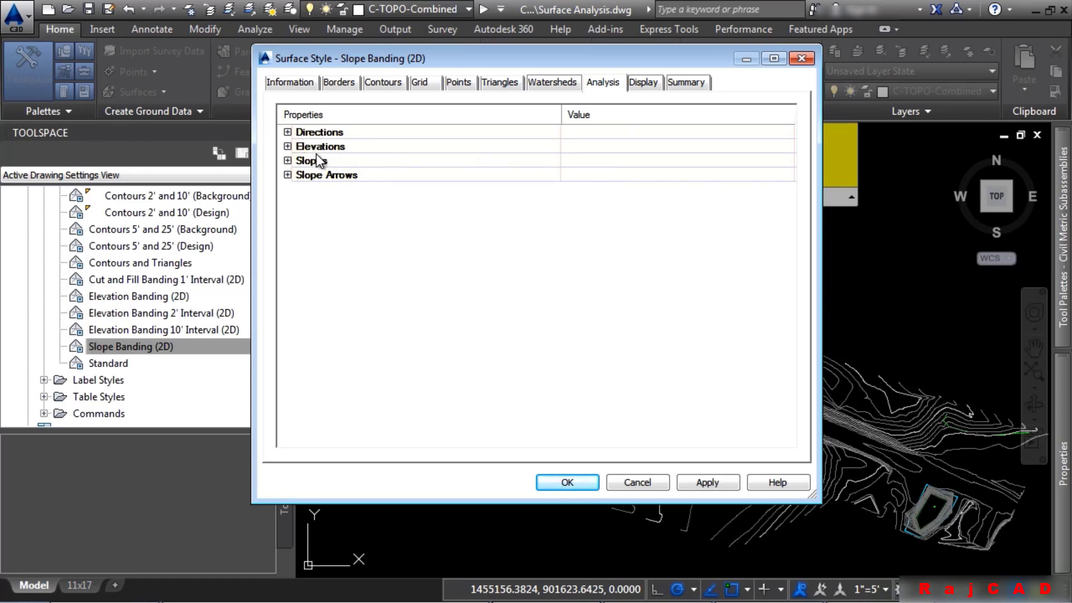
{"action": "left_click", "coordinate": [287, 161]}
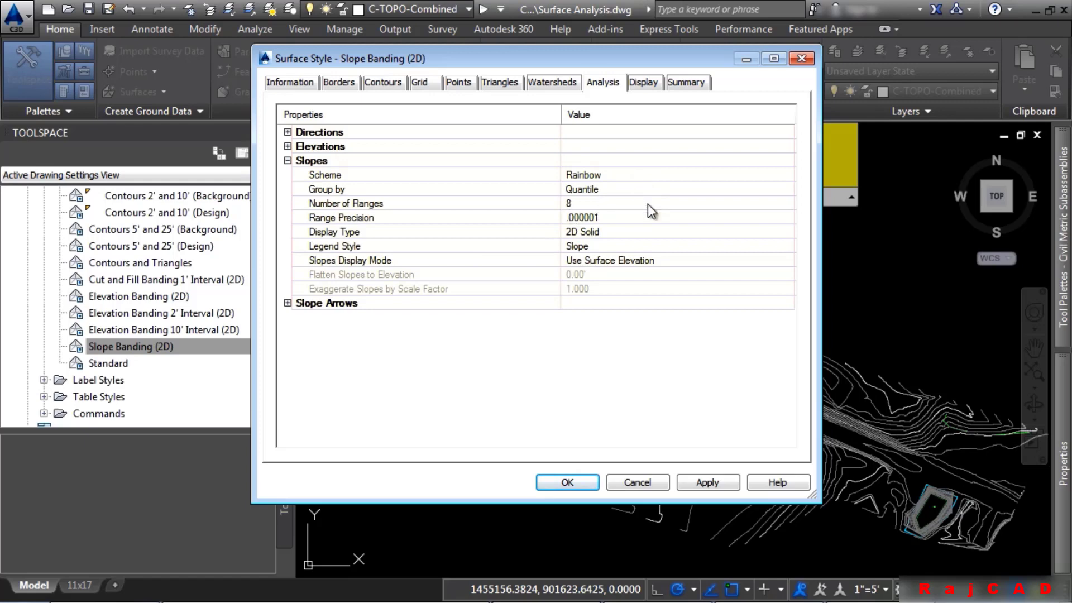
{"action": "left_click", "coordinate": [598, 193]}
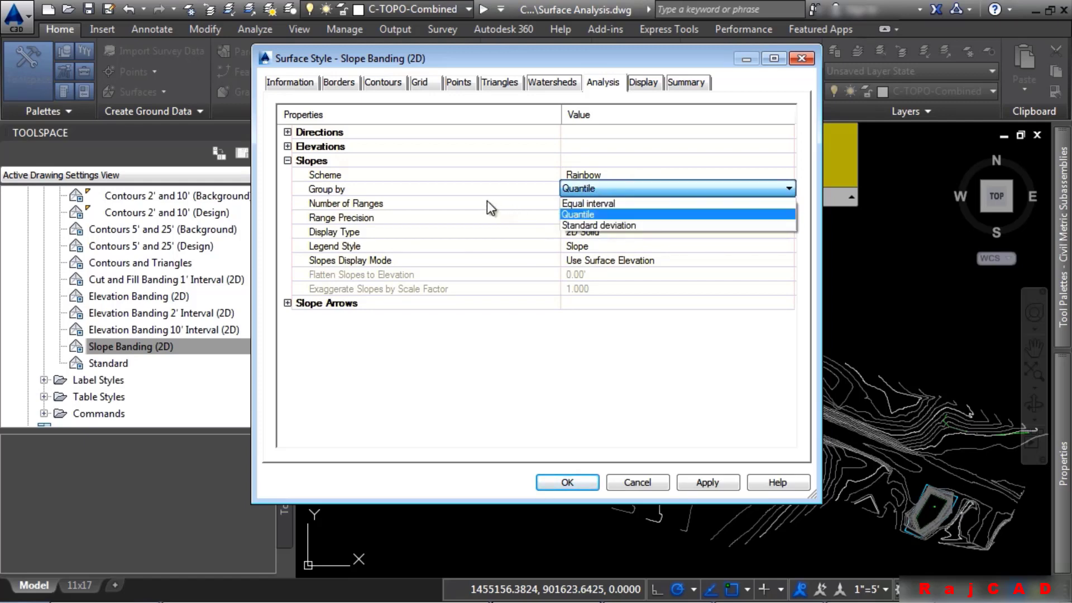
{"action": "left_click", "coordinate": [581, 214]}
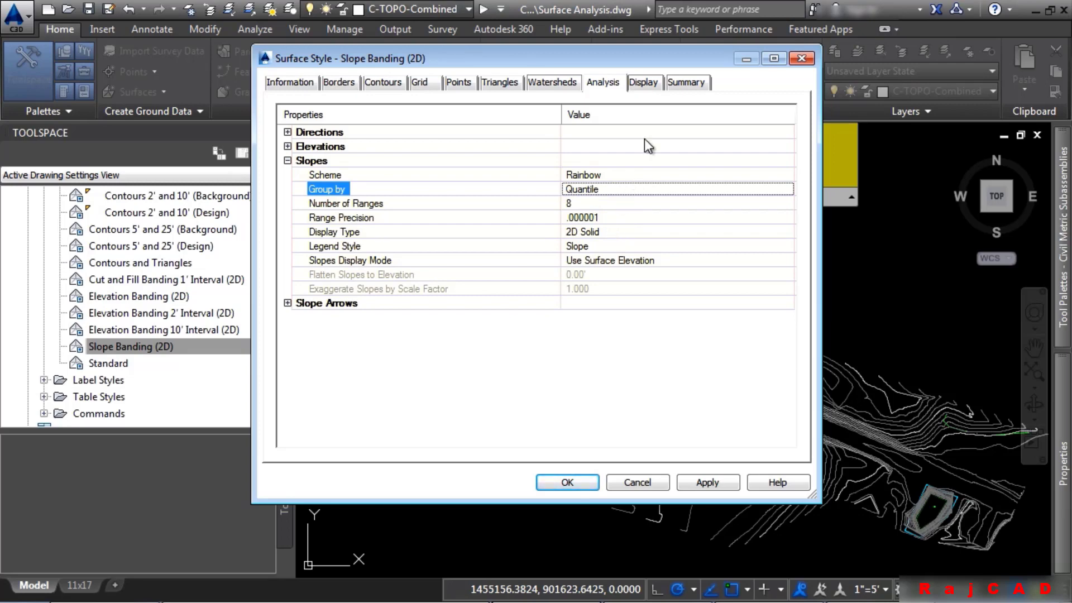
- Set the style's Model view display to hide Triangles and show Slopes, and save the Slope Banding (2D) style
{"action": "left_click", "coordinate": [657, 90]}
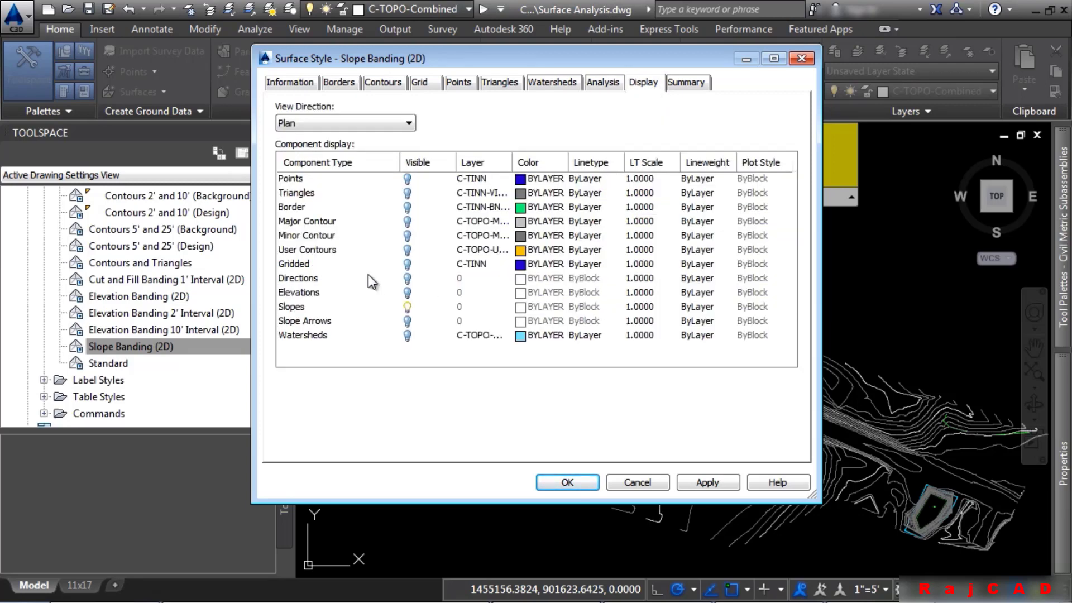
{"action": "left_click", "coordinate": [361, 116]}
{"action": "left_click", "coordinate": [360, 116]}
{"action": "left_click", "coordinate": [405, 129]}
{"action": "left_click", "coordinate": [357, 147]}
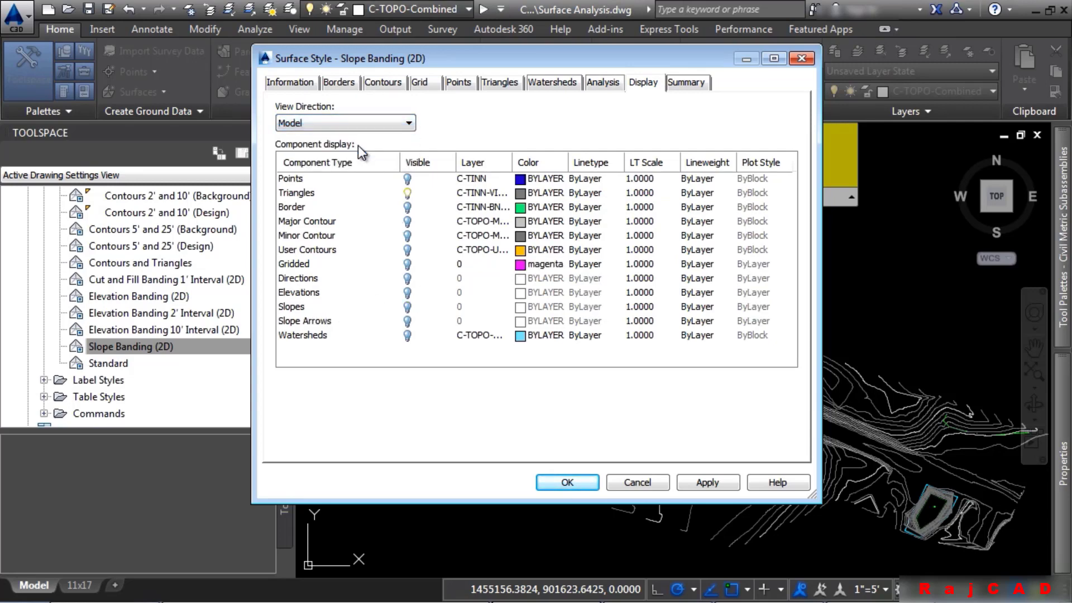
{"action": "left_click", "coordinate": [408, 193]}
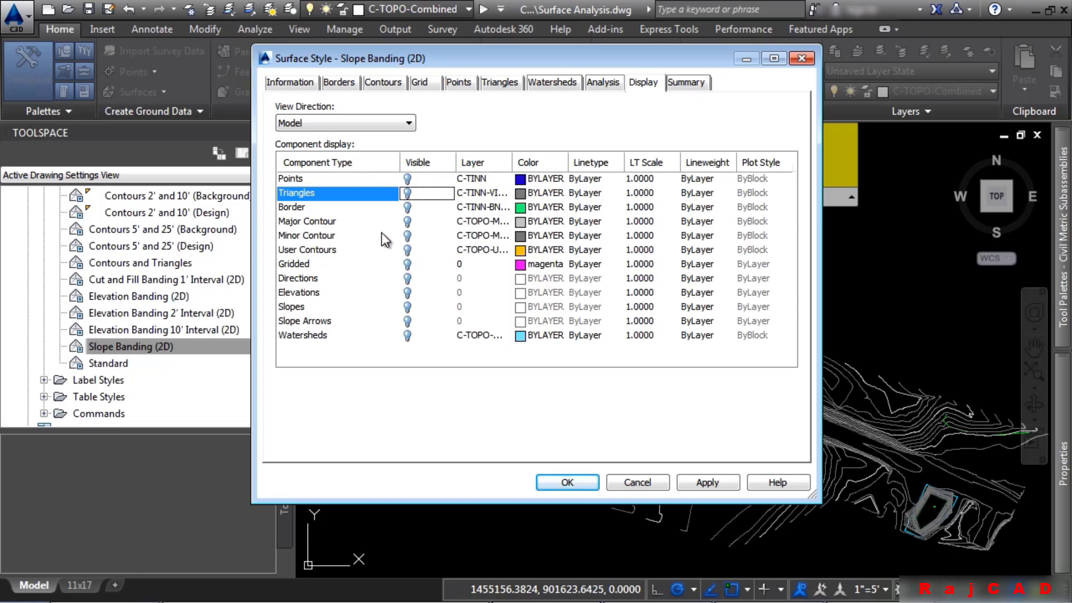
{"action": "left_click", "coordinate": [301, 307]}
{"action": "left_click", "coordinate": [408, 306]}
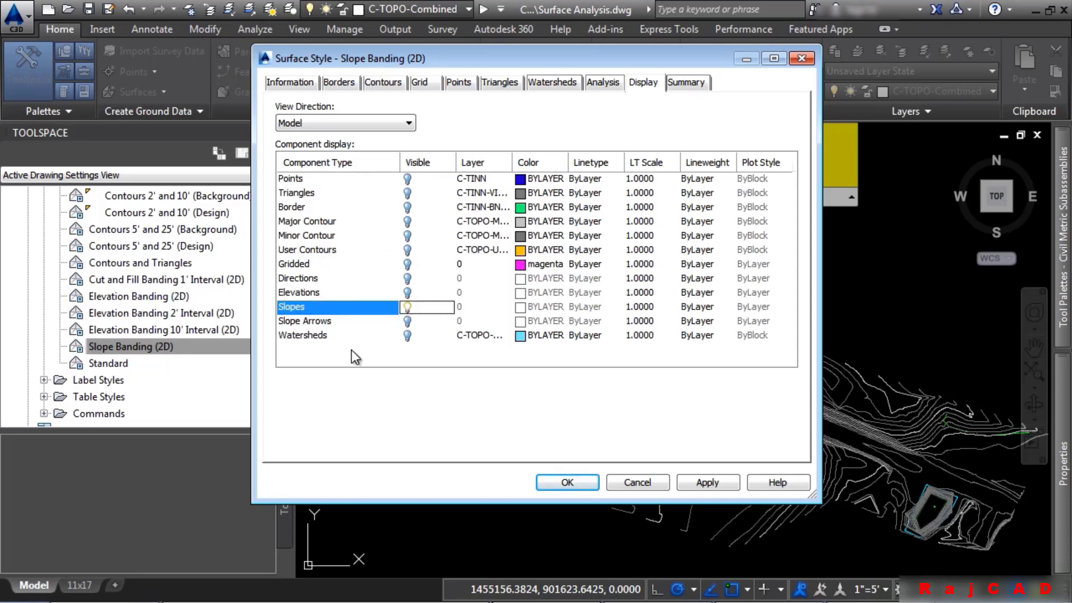
{"action": "left_click", "coordinate": [558, 481]}
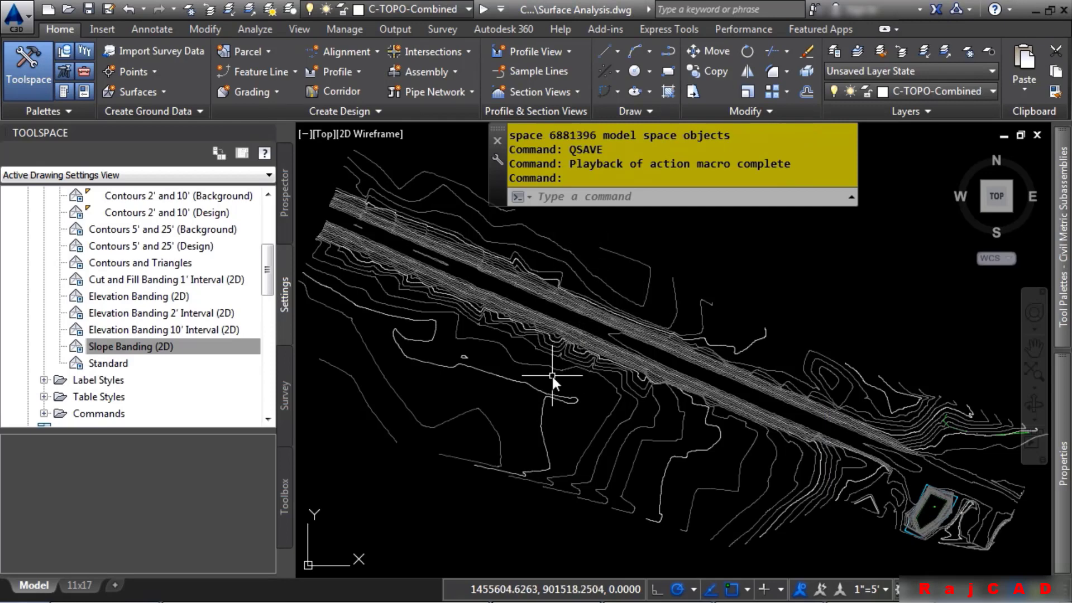
- Assign the Slope Banding (2D) style to the Combined EG surface
{"action": "left_click", "coordinate": [545, 334]}
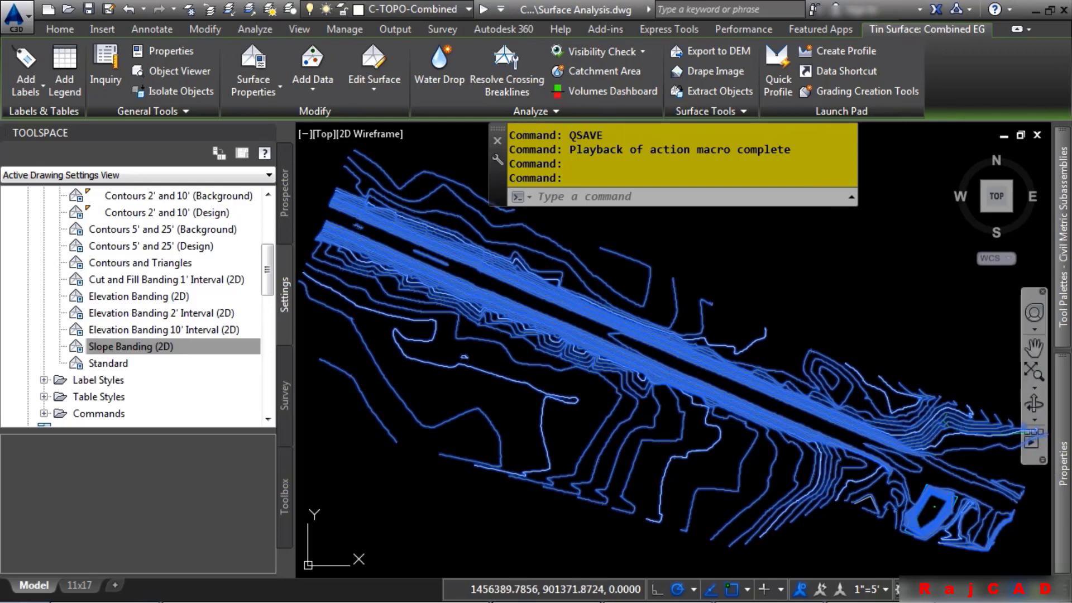
{"action": "mouse_move", "coordinate": [1066, 459]}
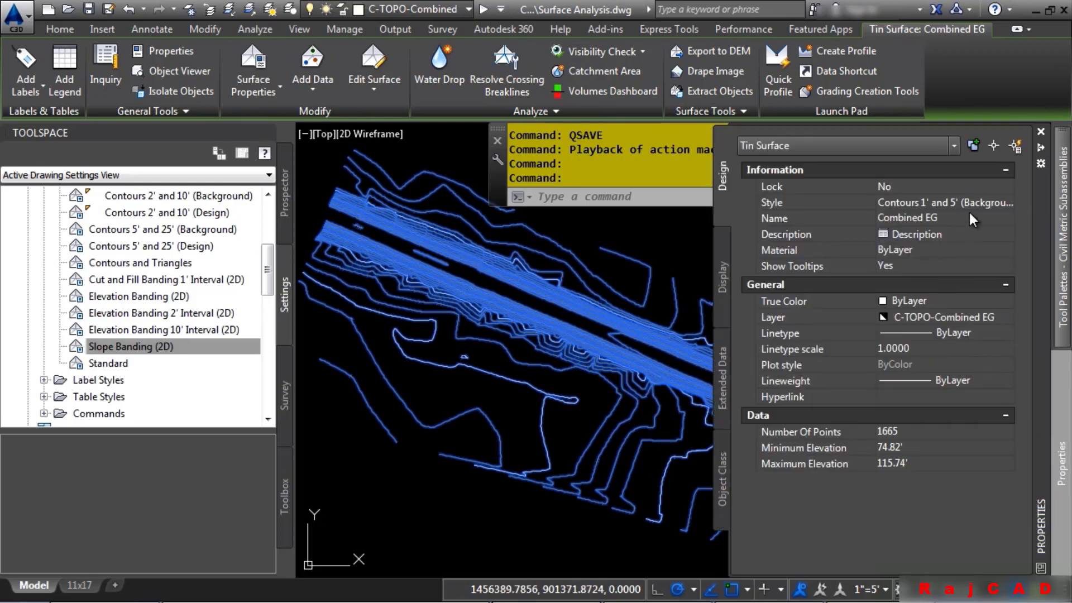
{"action": "left_click", "coordinate": [985, 203]}
{"action": "left_click", "coordinate": [984, 203]}
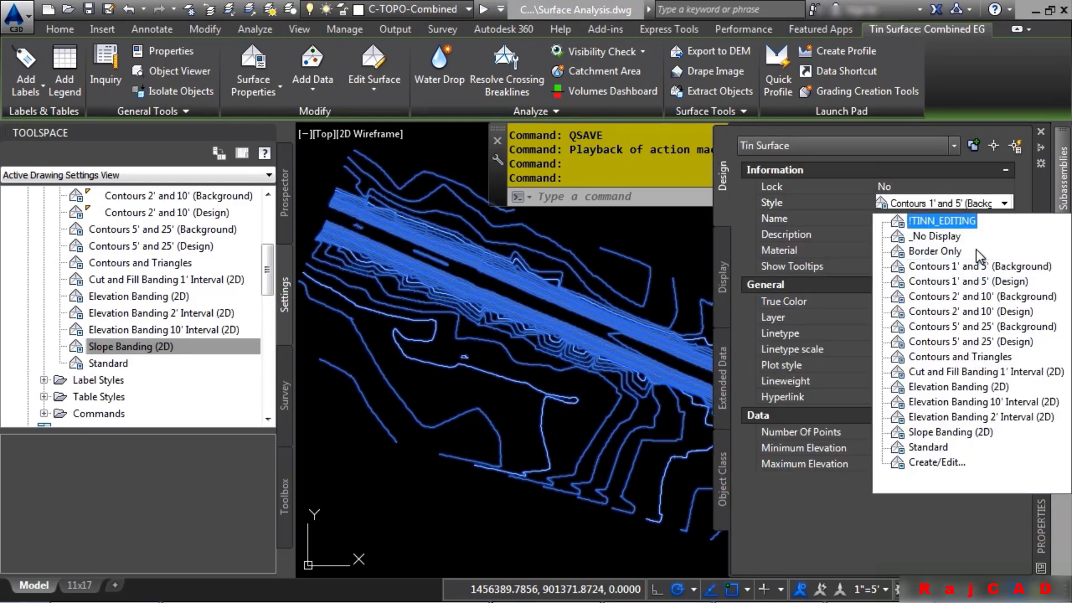
{"action": "left_click", "coordinate": [950, 431]}
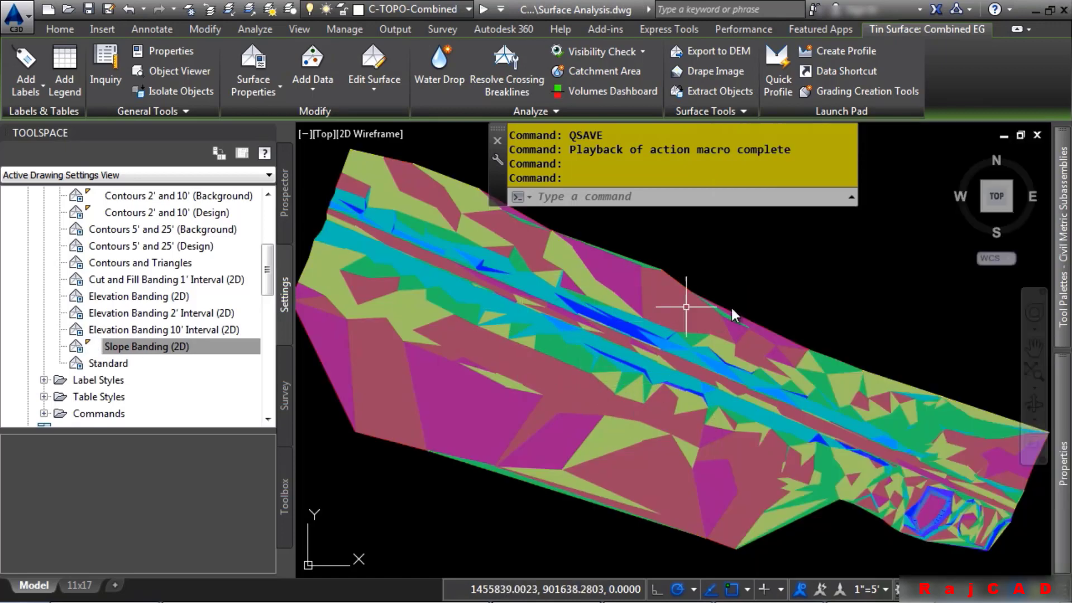
- Run a Slopes analysis with 3 ranges in the Combined EG surface's properties
{"action": "mouse_move", "coordinate": [635, 346]}
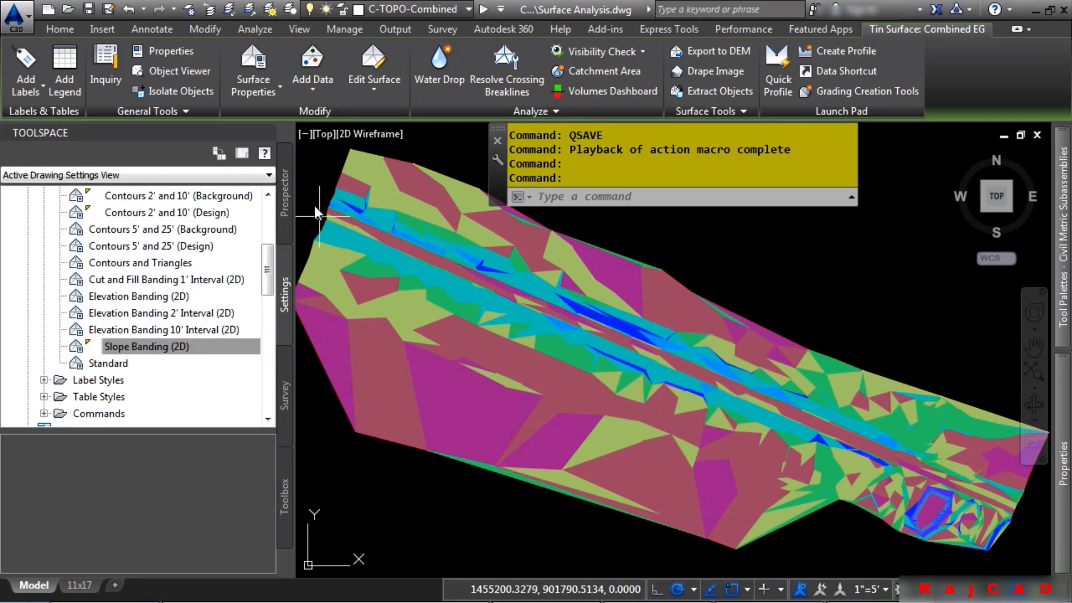
{"action": "left_click", "coordinate": [253, 64]}
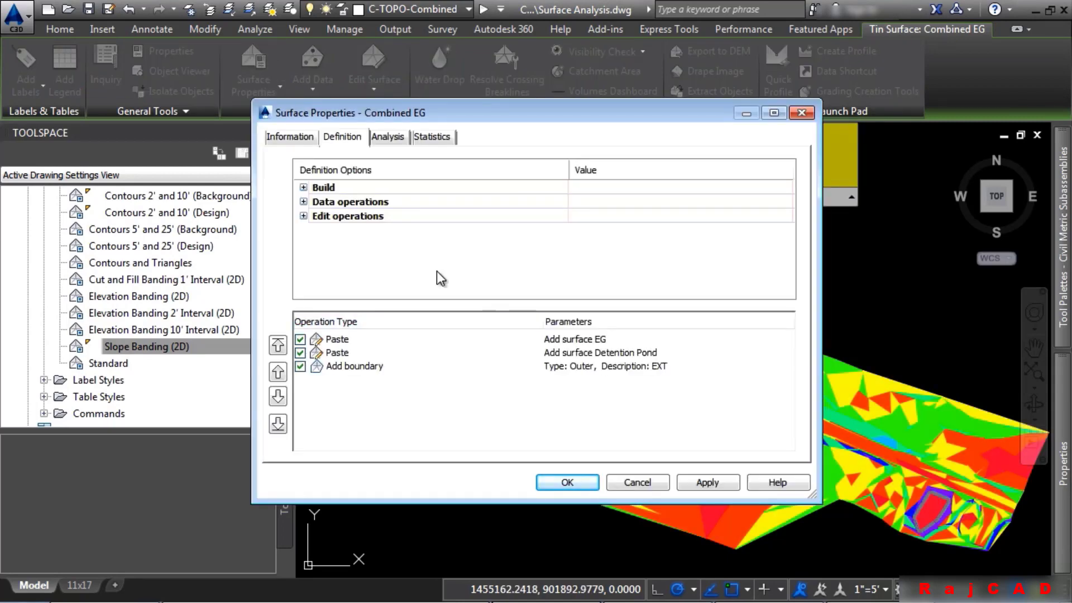
{"action": "left_click", "coordinate": [388, 135]}
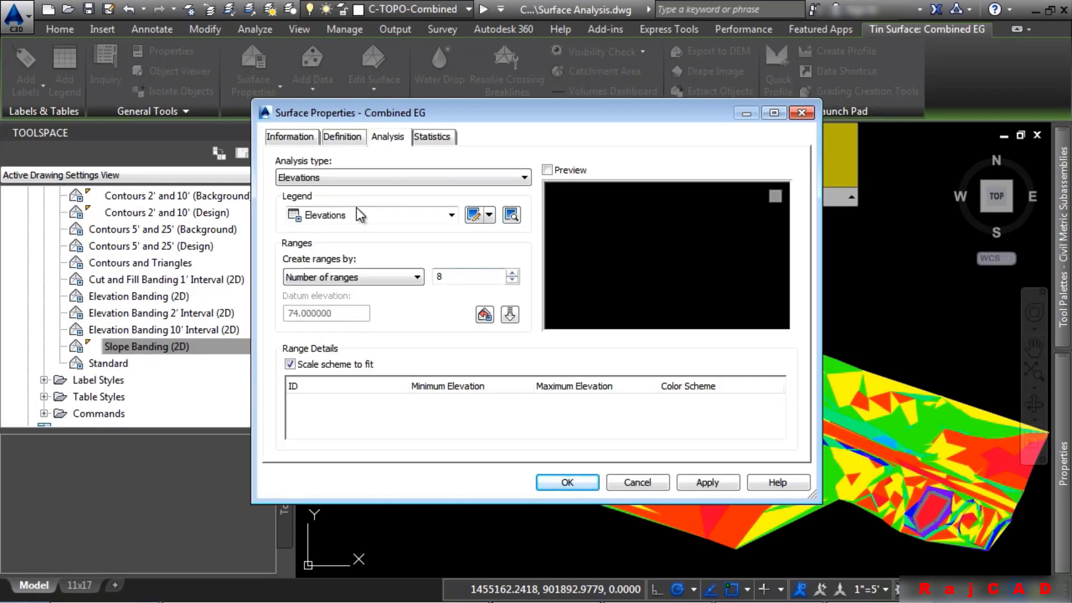
{"action": "left_click", "coordinate": [384, 177]}
{"action": "left_click", "coordinate": [391, 223]}
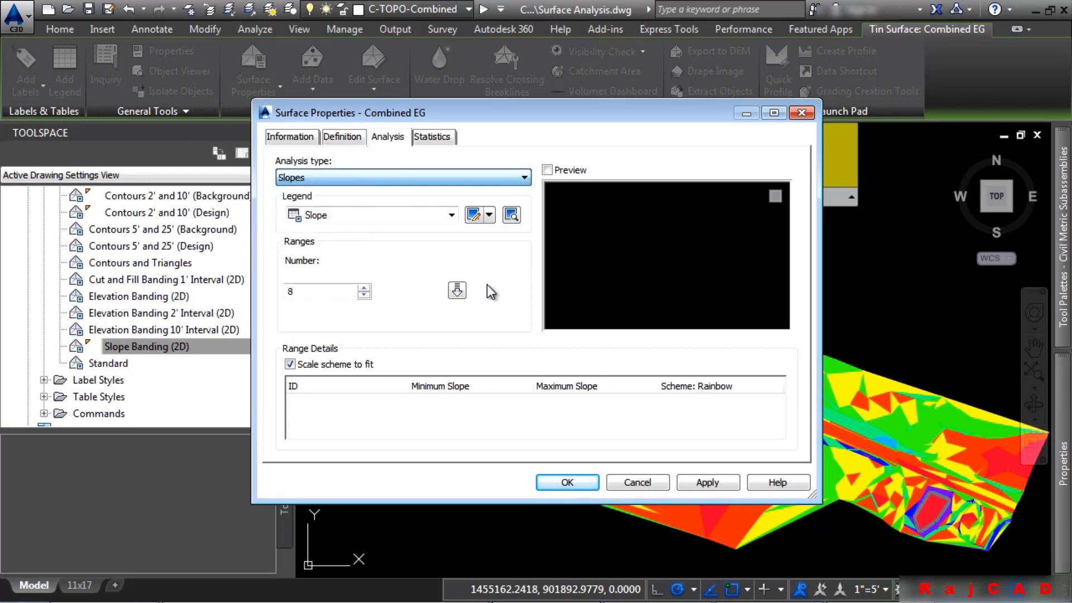
{"action": "left_click", "coordinate": [335, 292]}
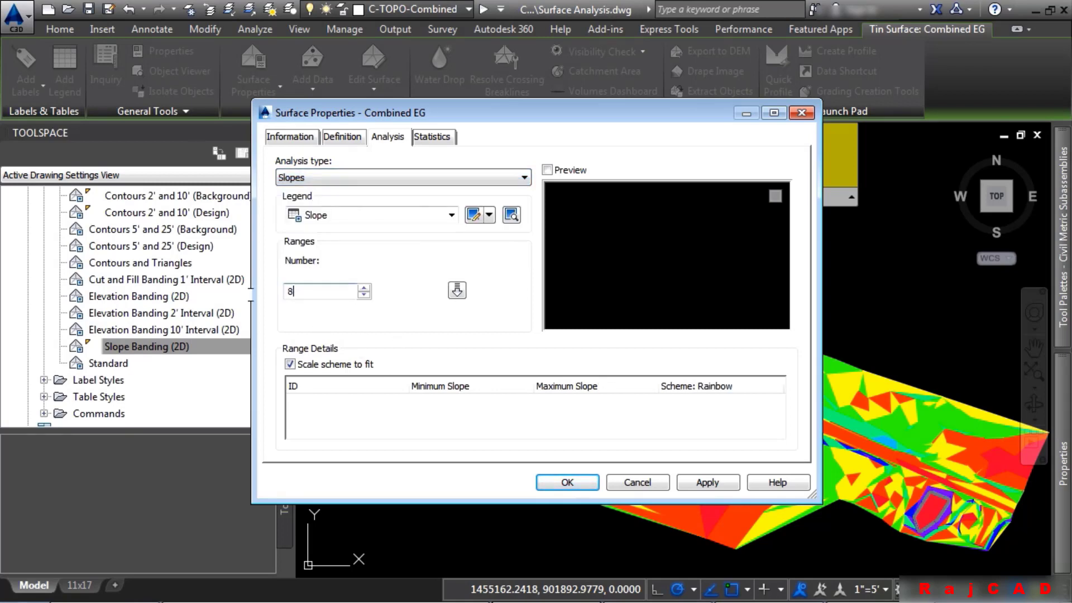
{"action": "left_click_drag", "start_coordinate": [251, 295], "coordinate": [248, 294]}
{"action": "type", "text": "3"}
{"action": "left_click", "coordinate": [457, 290]}
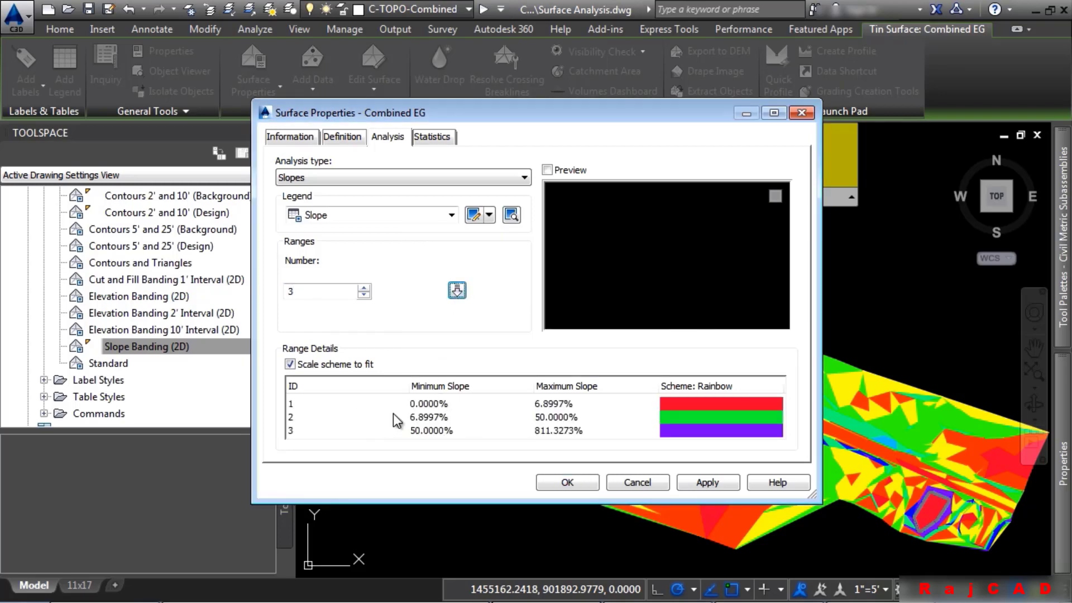
- Set the slope range limits to a 5% maximum for range 1, 5% to 10% for range 2, and a 10% minimum for range 3
{"action": "left_click", "coordinate": [572, 408]}
{"action": "left_click", "coordinate": [572, 408]}
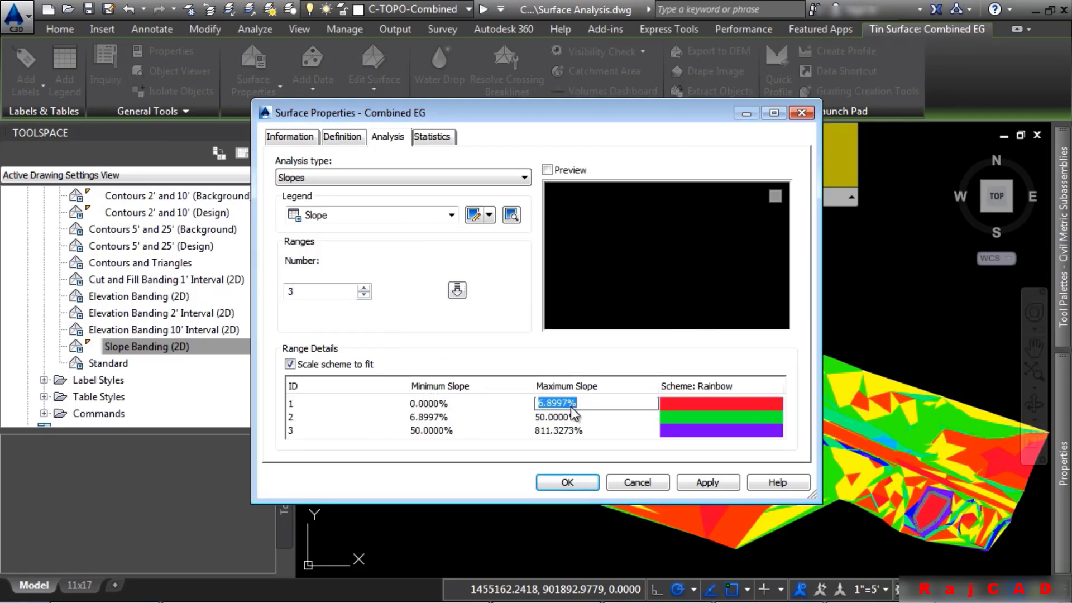
{"action": "type", "text": "5"}
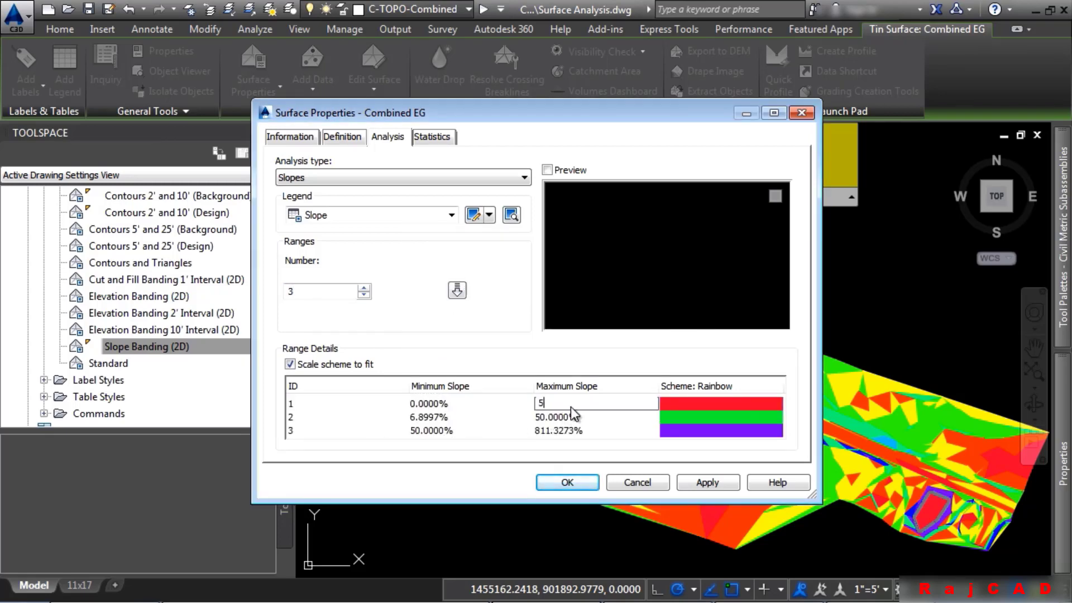
{"action": "key", "text": "Return"}
{"action": "left_click", "coordinate": [428, 416]}
{"action": "type", "text": "5"}
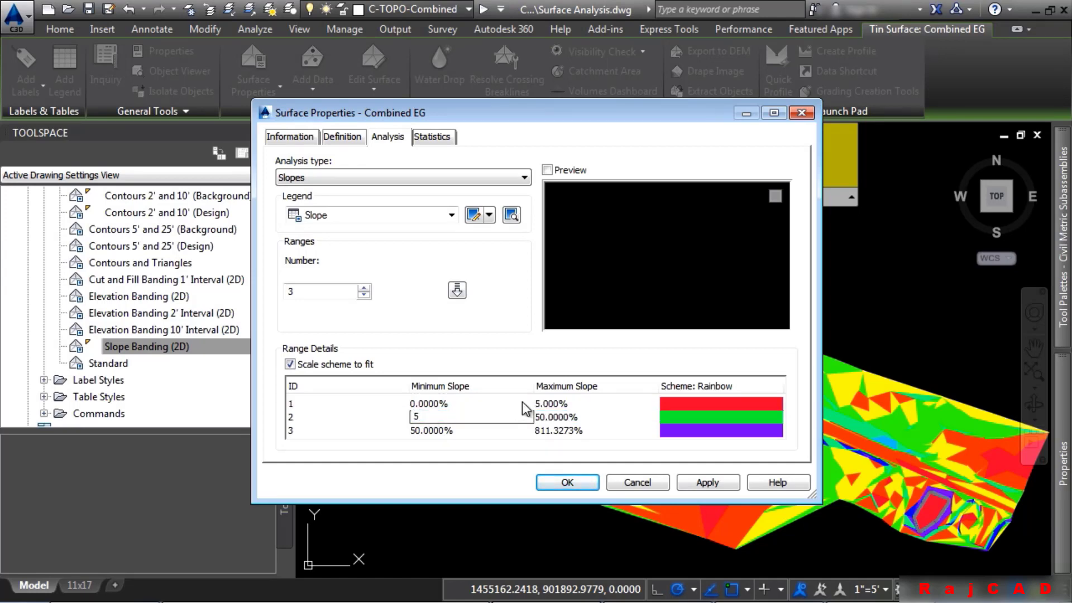
{"action": "left_click", "coordinate": [579, 412]}
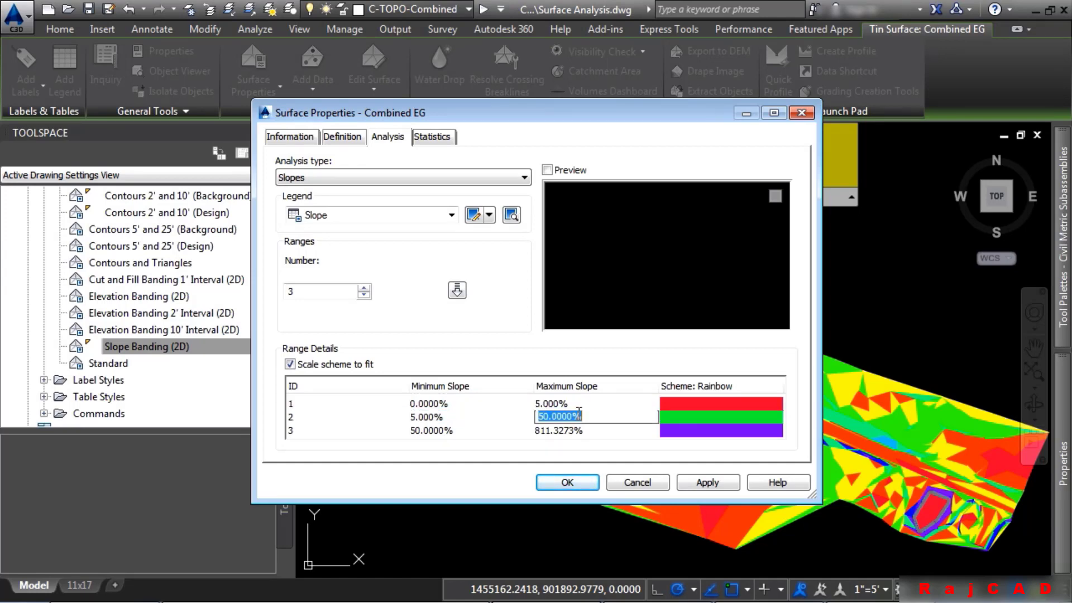
{"action": "type", "text": "10"}
{"action": "left_click", "coordinate": [448, 434]}
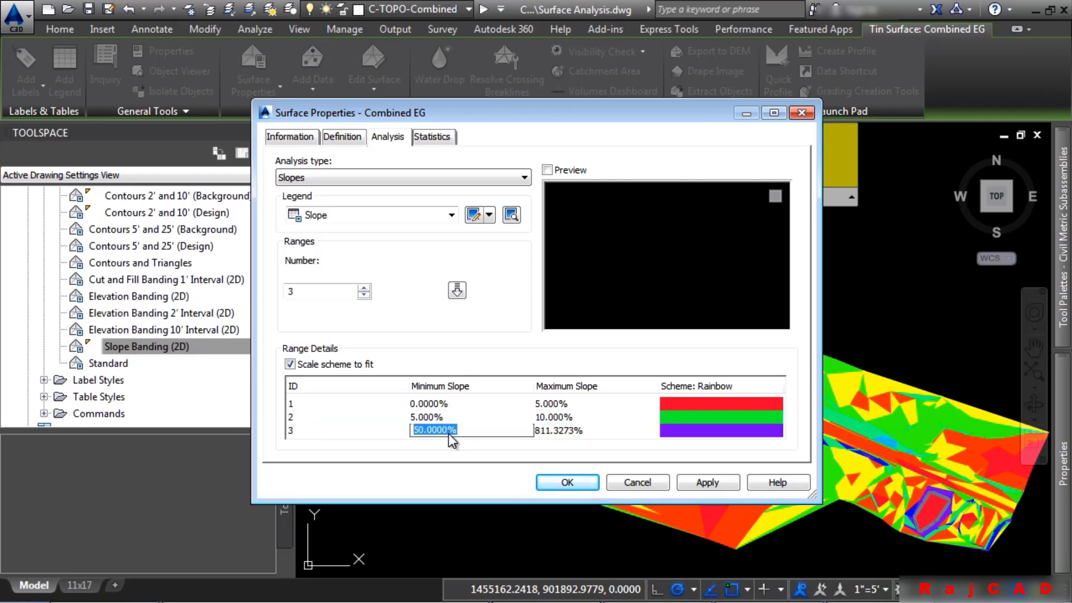
{"action": "type", "text": "10"}
{"action": "left_click", "coordinate": [587, 430]}
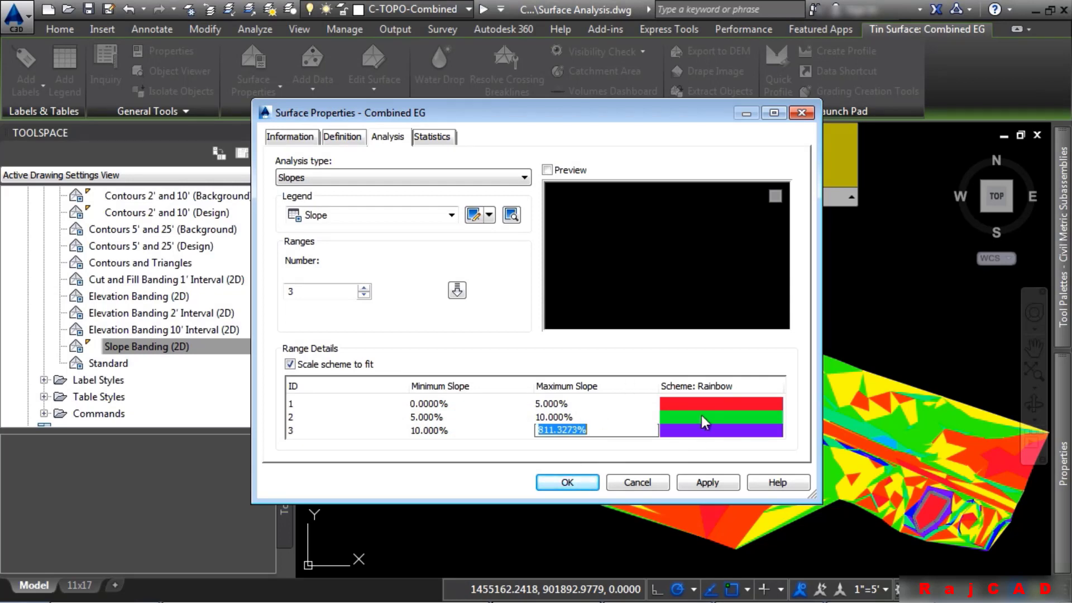
- Color slope range 1 yellow, range 2 blue and range 3 red, and apply the analysis to the surface
{"action": "left_click", "coordinate": [718, 402]}
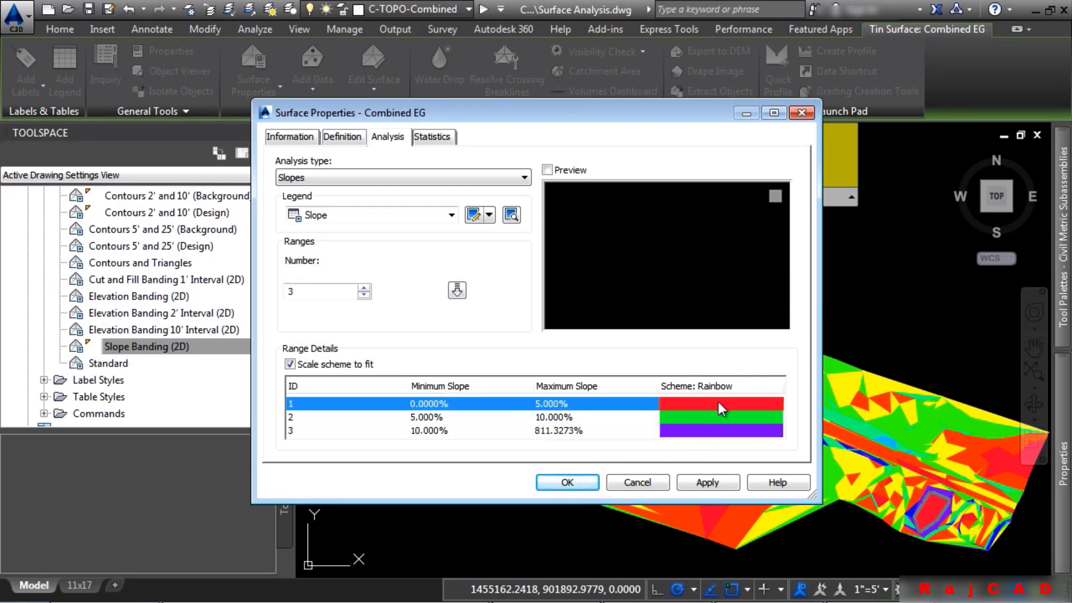
{"action": "double_click", "coordinate": [757, 408]}
{"action": "left_click", "coordinate": [421, 344]}
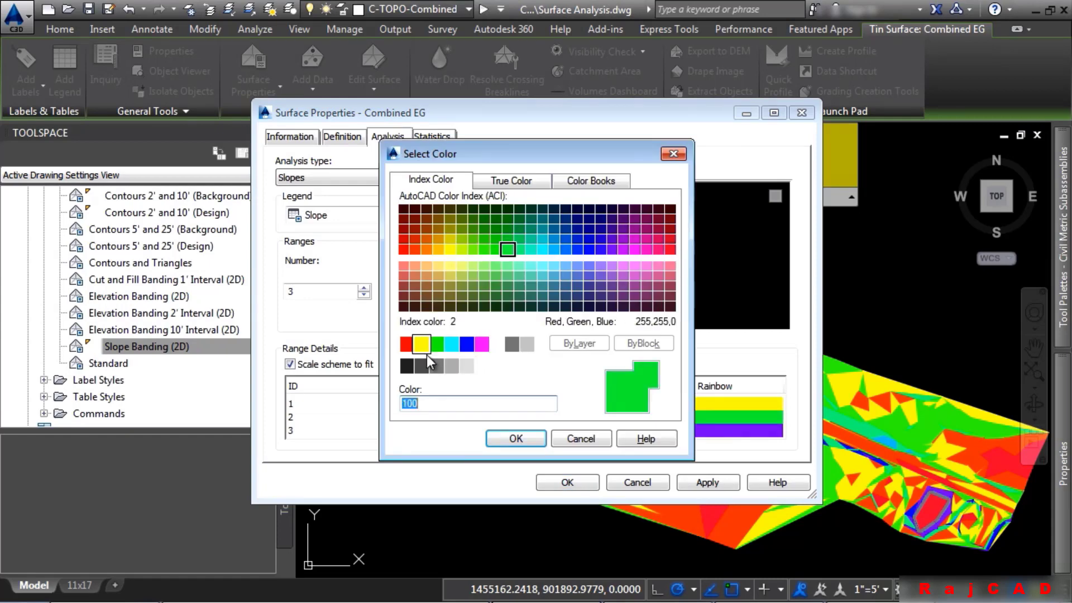
{"action": "left_click", "coordinate": [516, 438]}
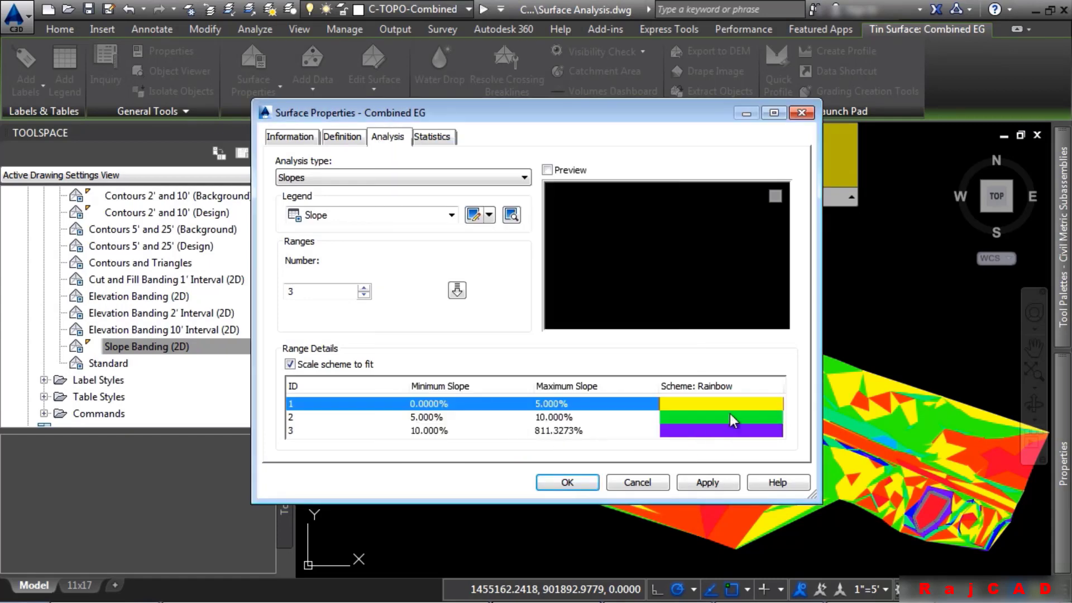
{"action": "left_click", "coordinate": [729, 416]}
{"action": "double_click", "coordinate": [739, 416]}
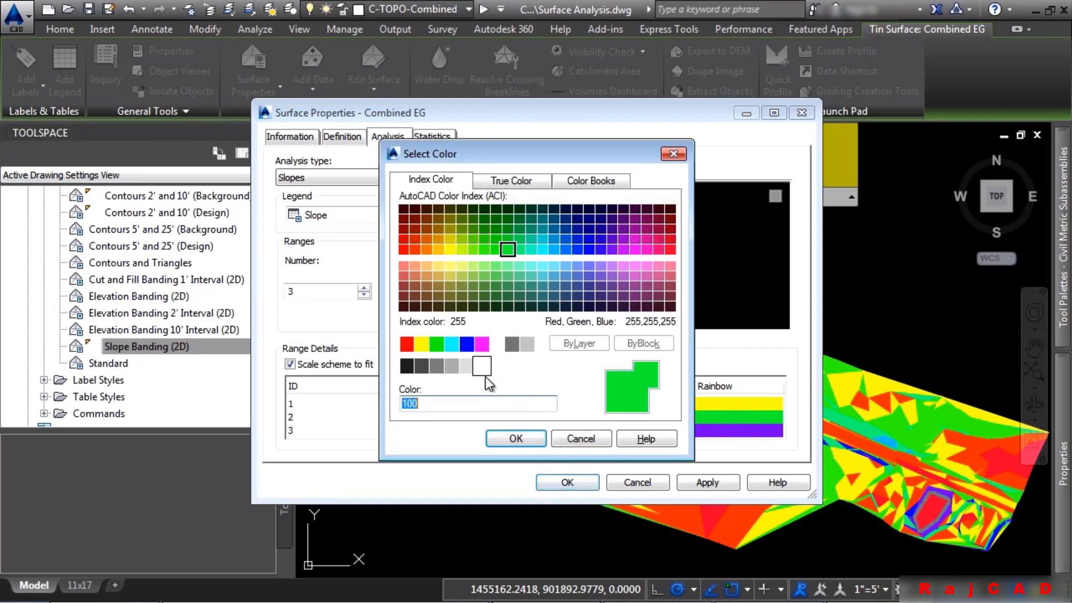
{"action": "left_click", "coordinate": [467, 344]}
{"action": "left_click", "coordinate": [516, 438]}
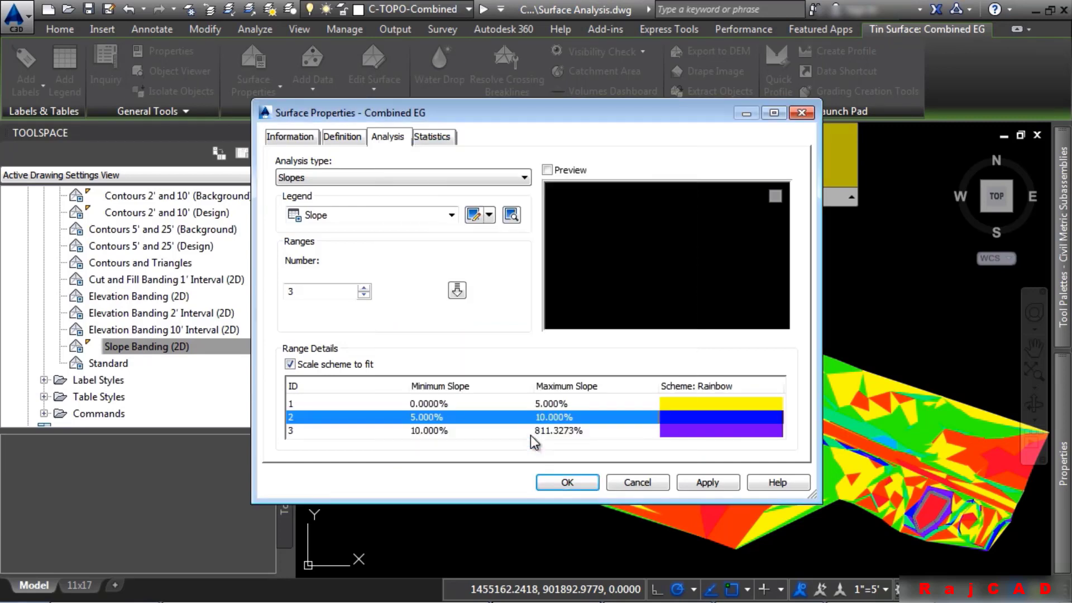
{"action": "left_click", "coordinate": [757, 437]}
{"action": "double_click", "coordinate": [758, 433]}
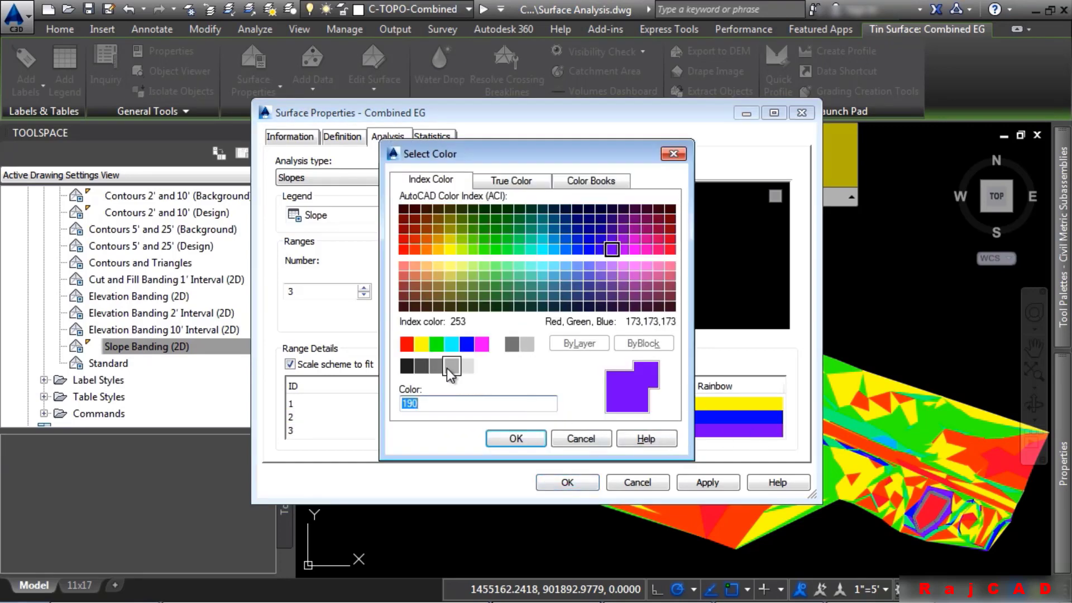
{"action": "left_click", "coordinate": [406, 344]}
{"action": "left_click", "coordinate": [516, 439]}
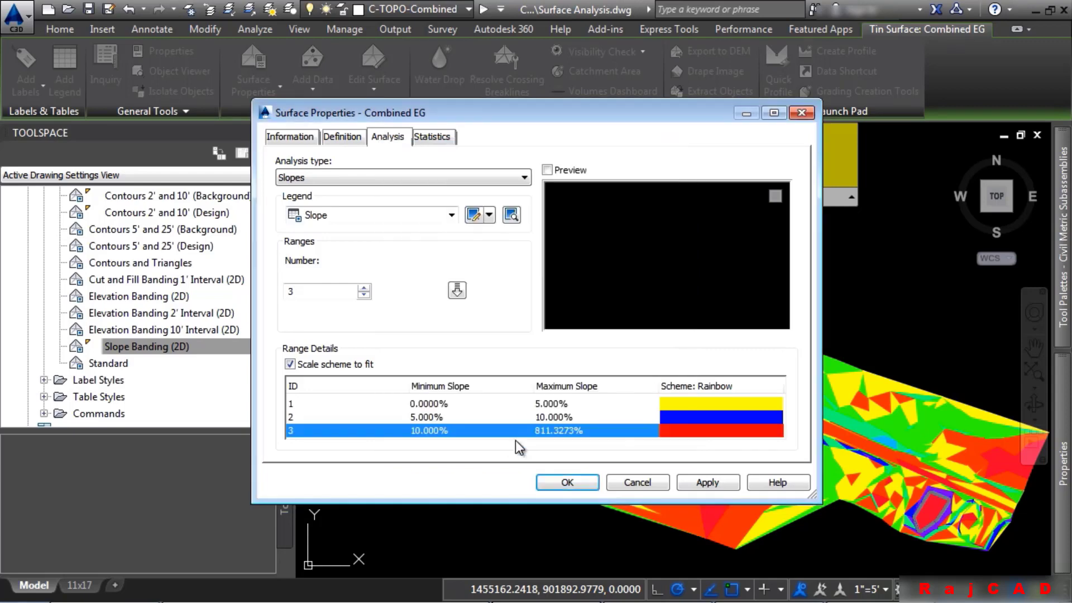
{"action": "left_click", "coordinate": [704, 483]}
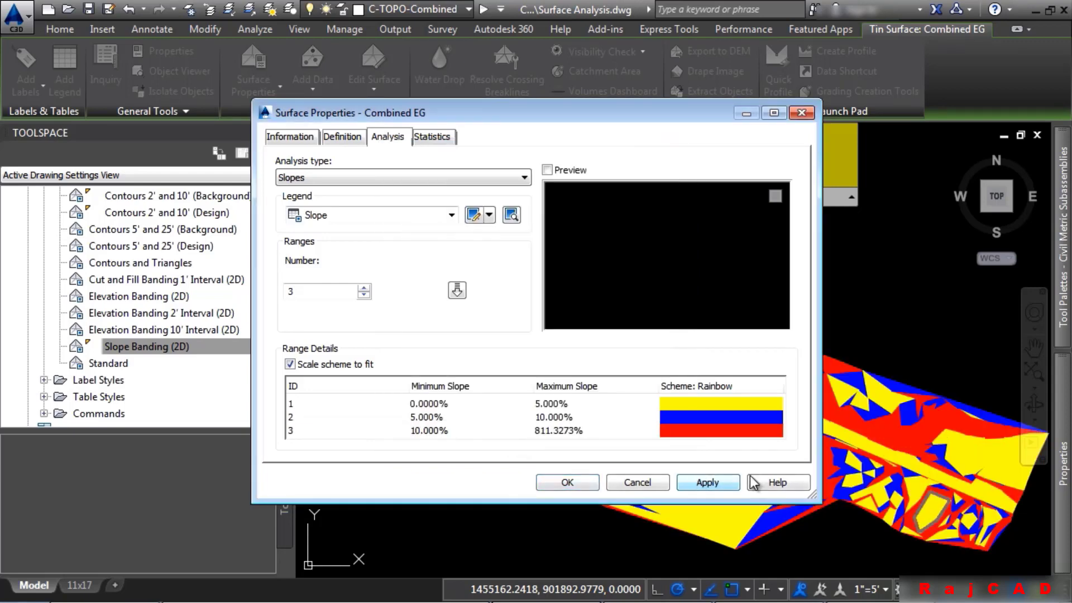
{"action": "left_click", "coordinate": [573, 483]}
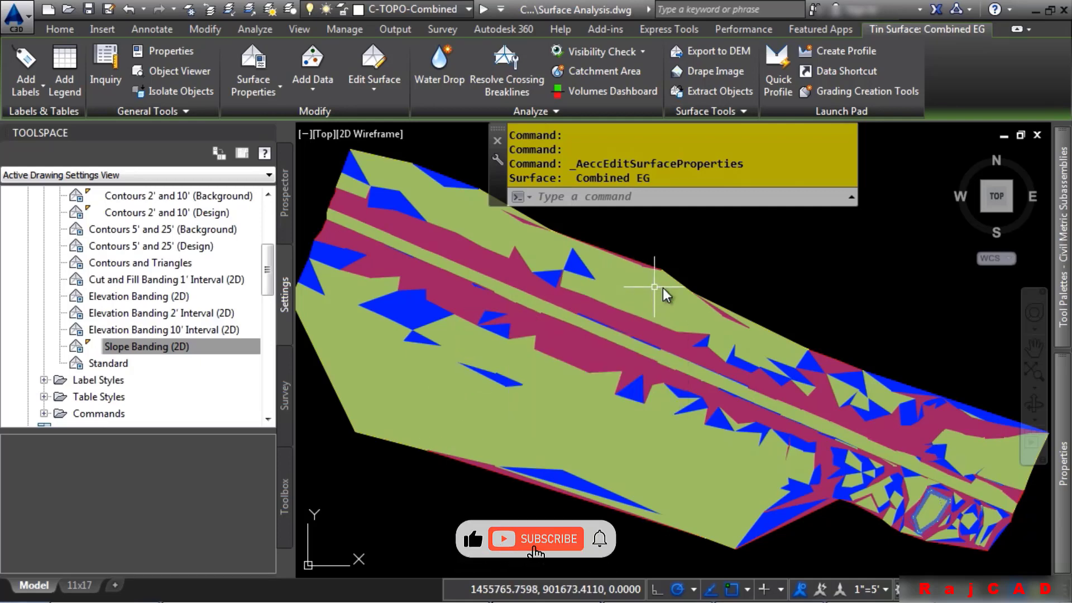
- Add a dynamic Slopes legend table for the Combined EG surface
{"action": "middle_click_drag", "start_coordinate": [680, 288], "coordinate": [599, 341]}
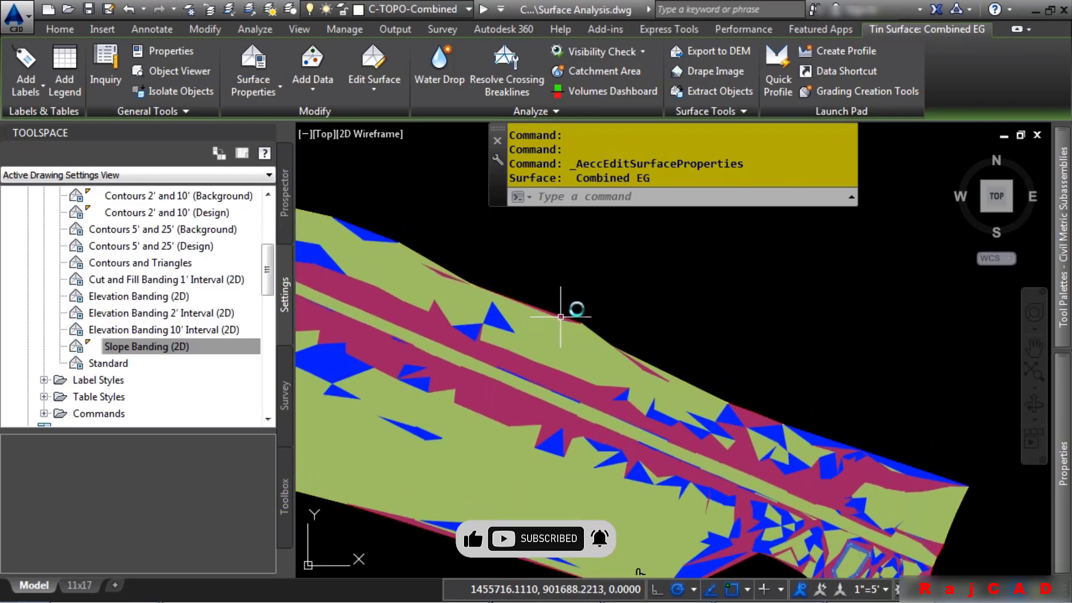
{"action": "left_click", "coordinate": [69, 84]}
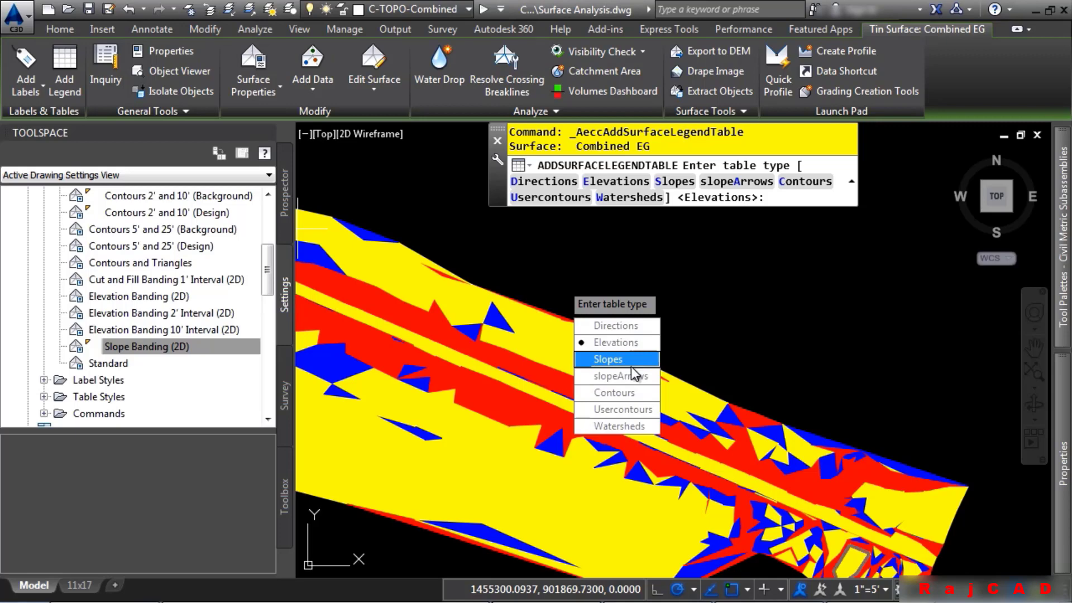
{"action": "left_click", "coordinate": [632, 364]}
{"action": "left_click", "coordinate": [598, 326]}
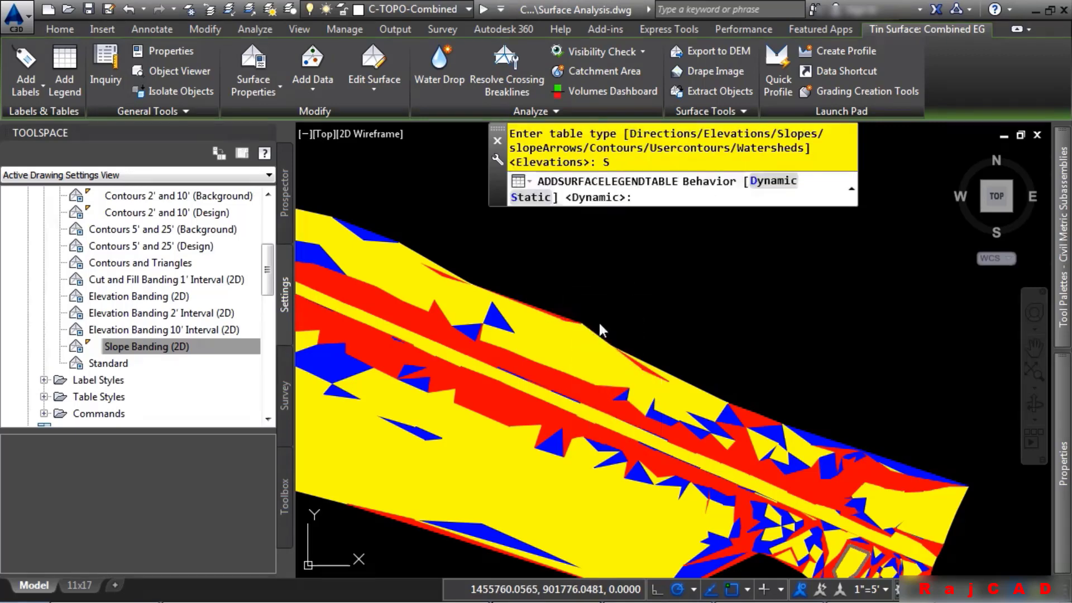
- Copy the !TINN_EDITING surface style and name the copy "TINN and Slope Arrows"
{"action": "scroll", "coordinate": [614, 335], "scroll_direction": "up", "scroll_amount": 3}
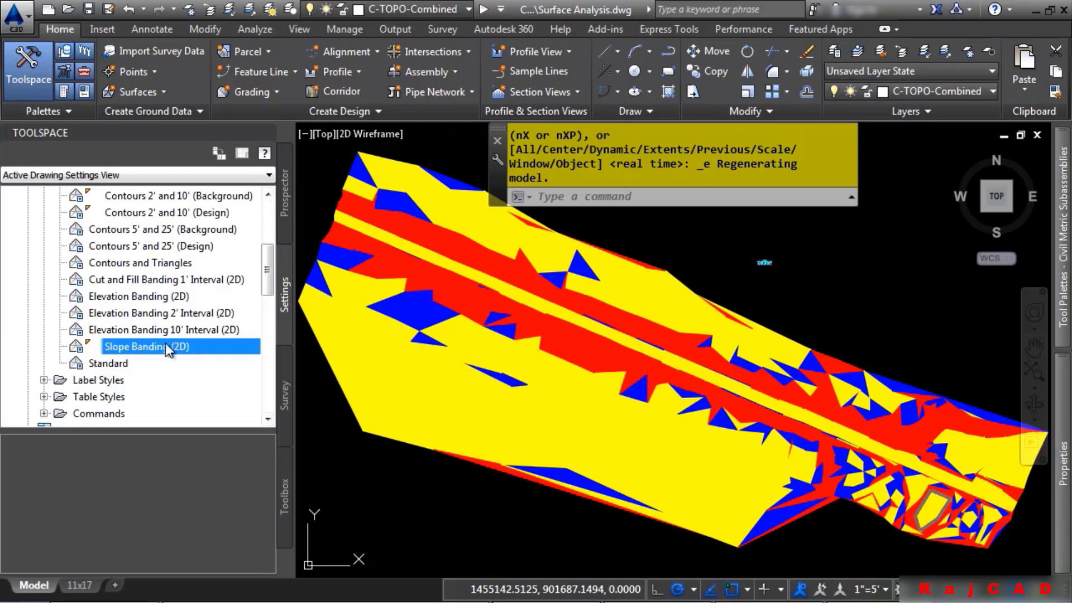
{"action": "scroll", "coordinate": [179, 342], "scroll_direction": "up", "scroll_amount": 2}
{"action": "scroll", "coordinate": [178, 334], "scroll_direction": "up", "scroll_amount": 1}
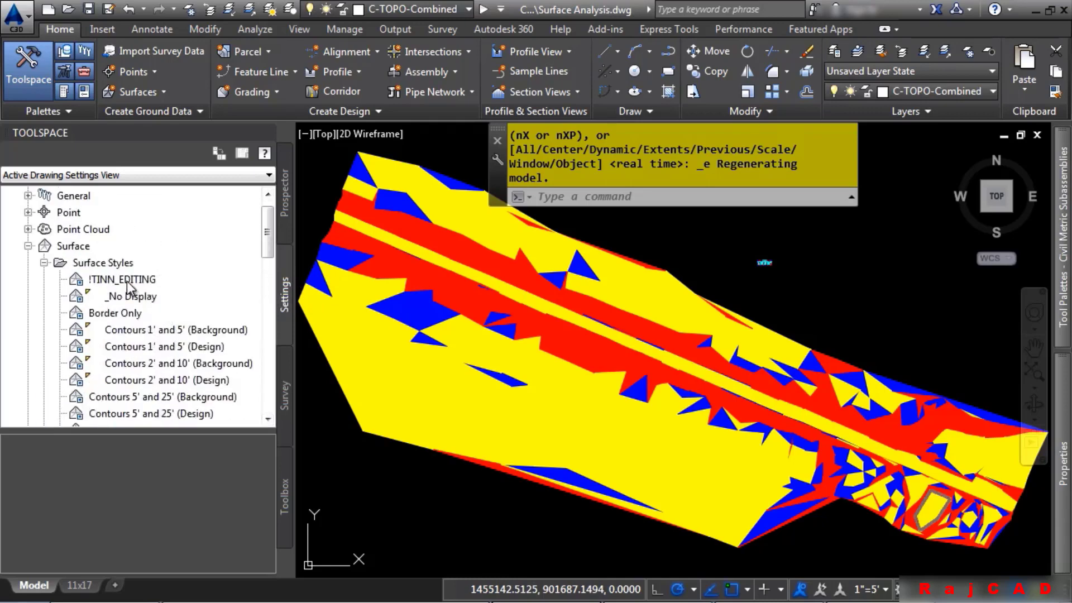
{"action": "right_click", "coordinate": [128, 280]}
{"action": "left_click", "coordinate": [171, 316]}
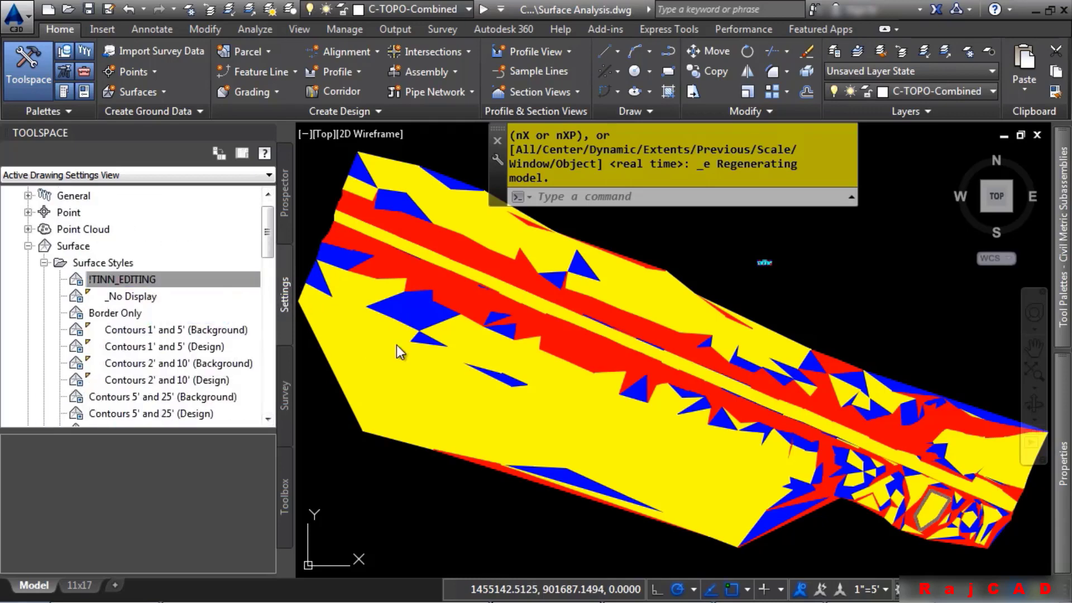
{"action": "left_click", "coordinate": [286, 83]}
{"action": "left_click_drag", "start_coordinate": [421, 125], "coordinate": [217, 157]}
{"action": "type", "text": "TINN and Slo"}
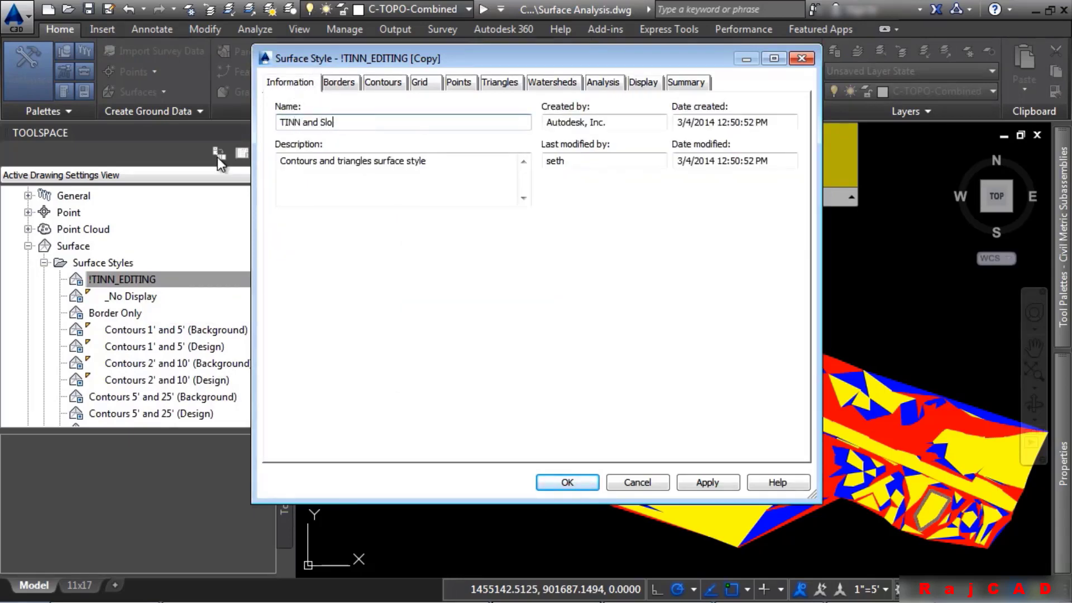
{"action": "type", "text": "pe Arrows"}
- Set the slope arrows color scheme of the TINN and Slope Arrows style to Blues
{"action": "left_click", "coordinate": [604, 82]}
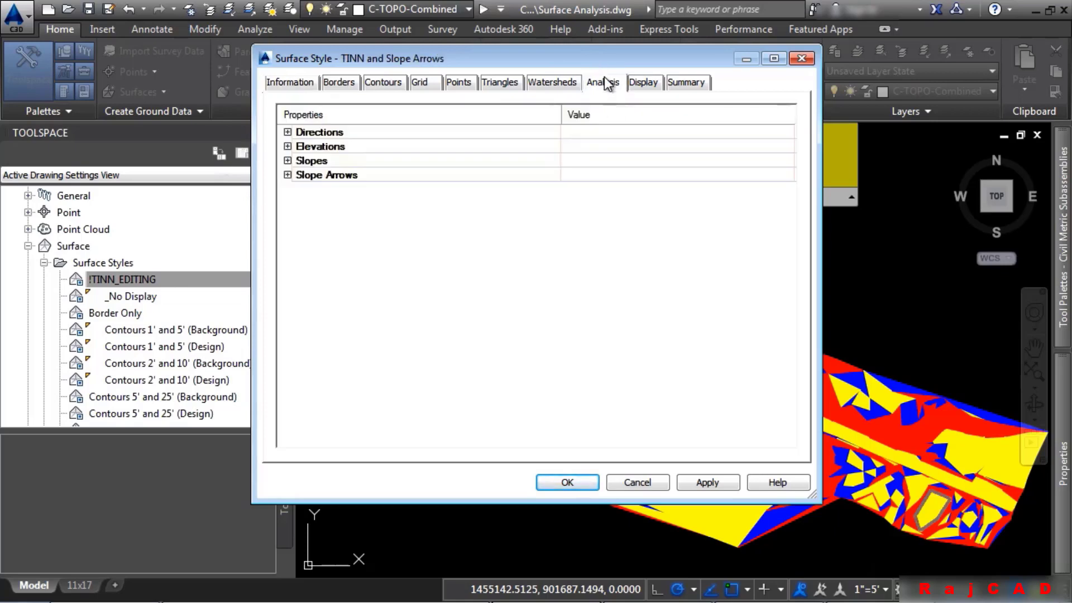
{"action": "left_click", "coordinate": [288, 177]}
{"action": "left_click", "coordinate": [604, 187]}
{"action": "left_click", "coordinate": [605, 186]}
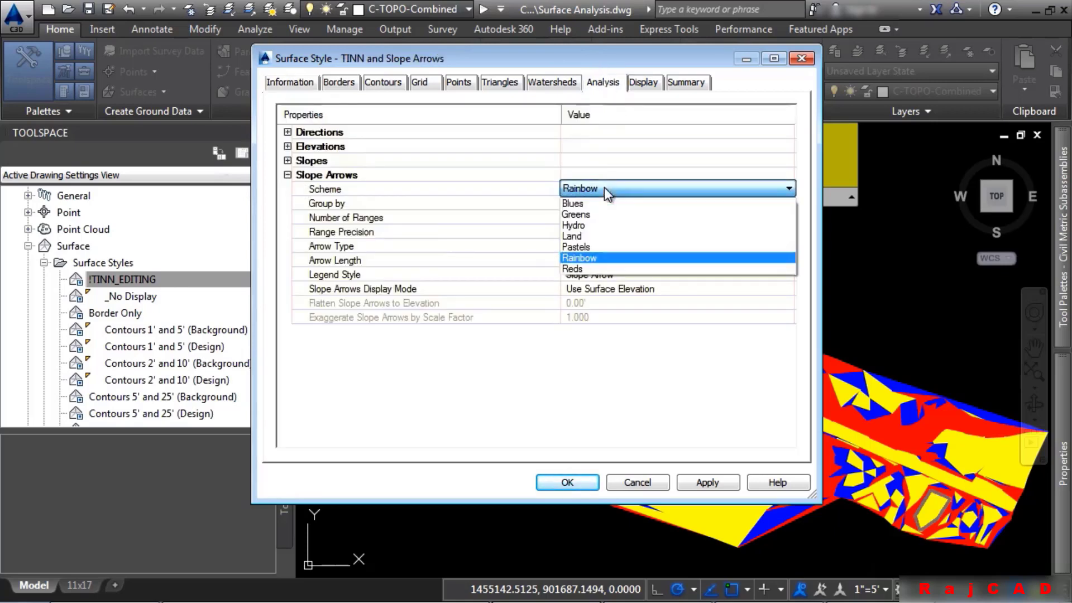
{"action": "left_click", "coordinate": [591, 202]}
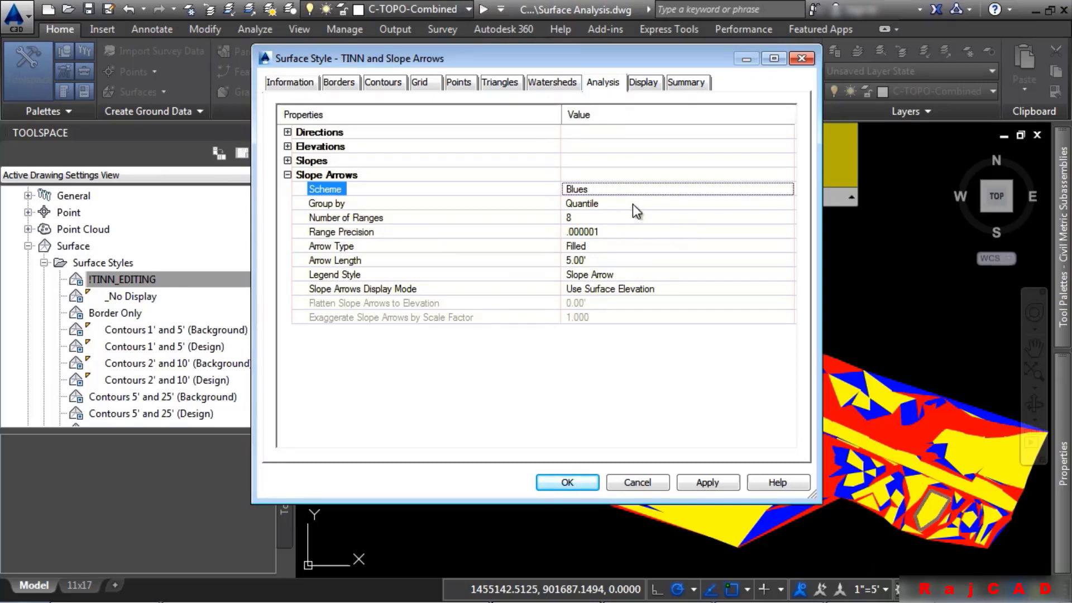
- Make only the Triangles and Slope Arrows components visible in plan view for the TINN and Slope Arrows style, and save the style
{"action": "left_click", "coordinate": [645, 87]}
{"action": "left_click_drag", "start_coordinate": [302, 335], "coordinate": [249, 180]}
{"action": "left_click", "coordinate": [408, 193]}
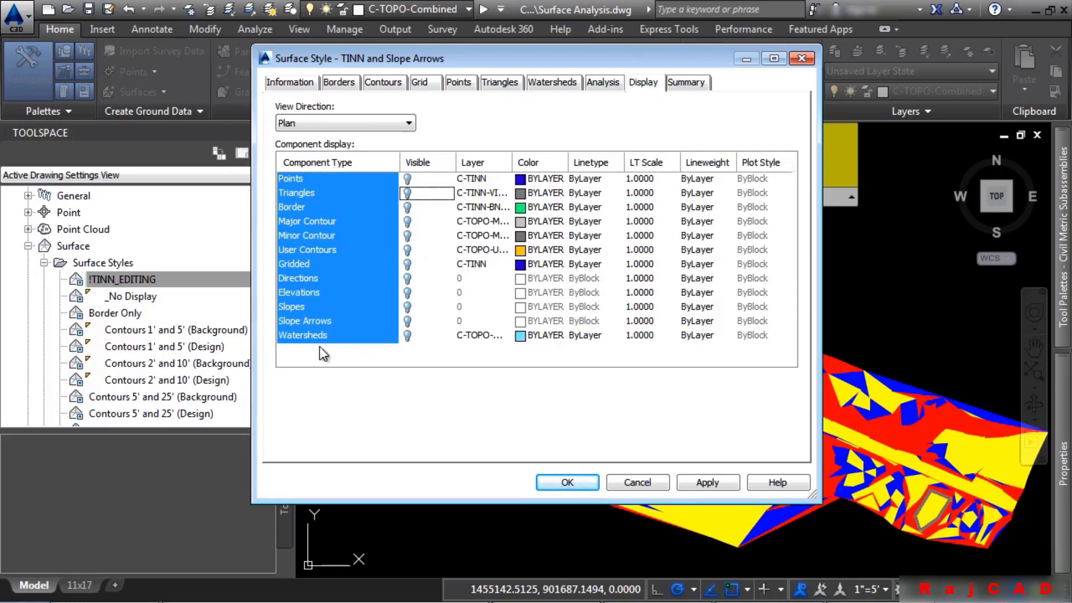
{"action": "left_click", "coordinate": [309, 321]}
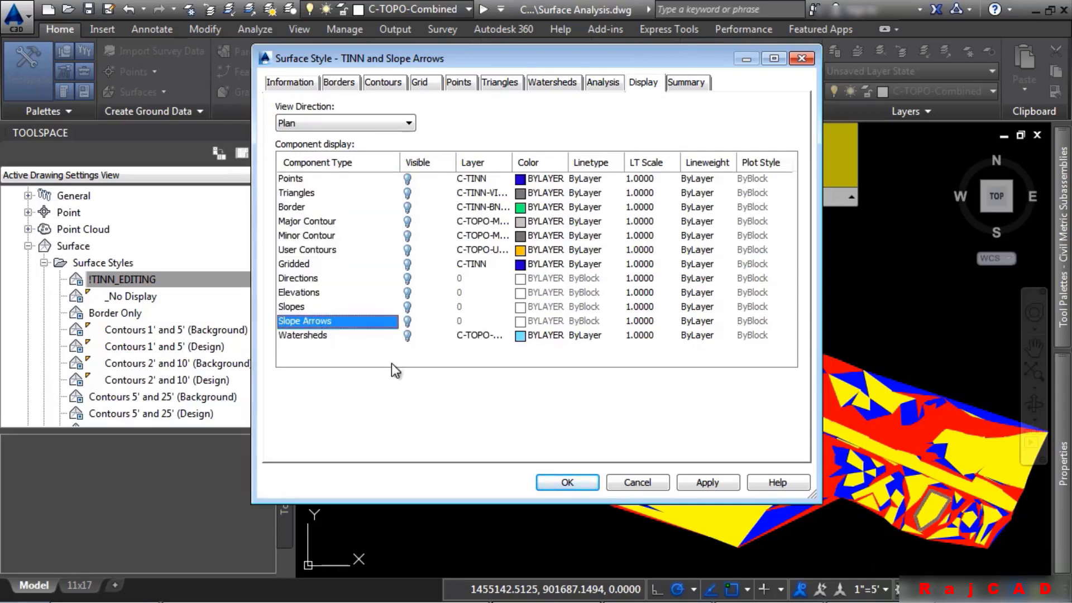
{"action": "left_click", "coordinate": [407, 322]}
{"action": "left_click", "coordinate": [408, 192]}
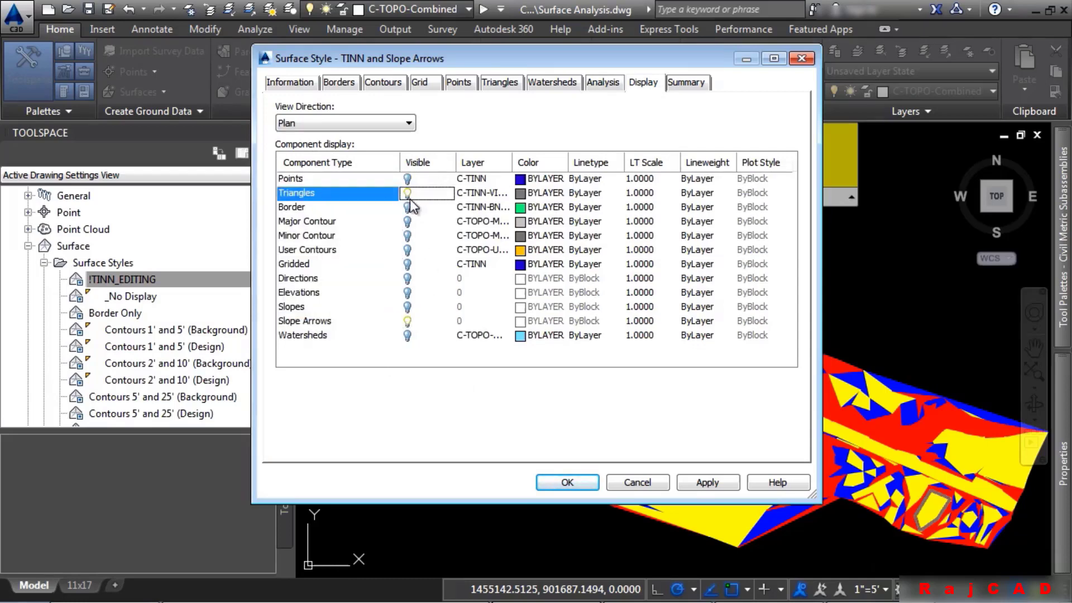
{"action": "left_click", "coordinate": [567, 482]}
- Assign the TINN and Slope Arrows style to the Combined EG surface
{"action": "left_click", "coordinate": [581, 383]}
{"action": "left_click", "coordinate": [571, 348]}
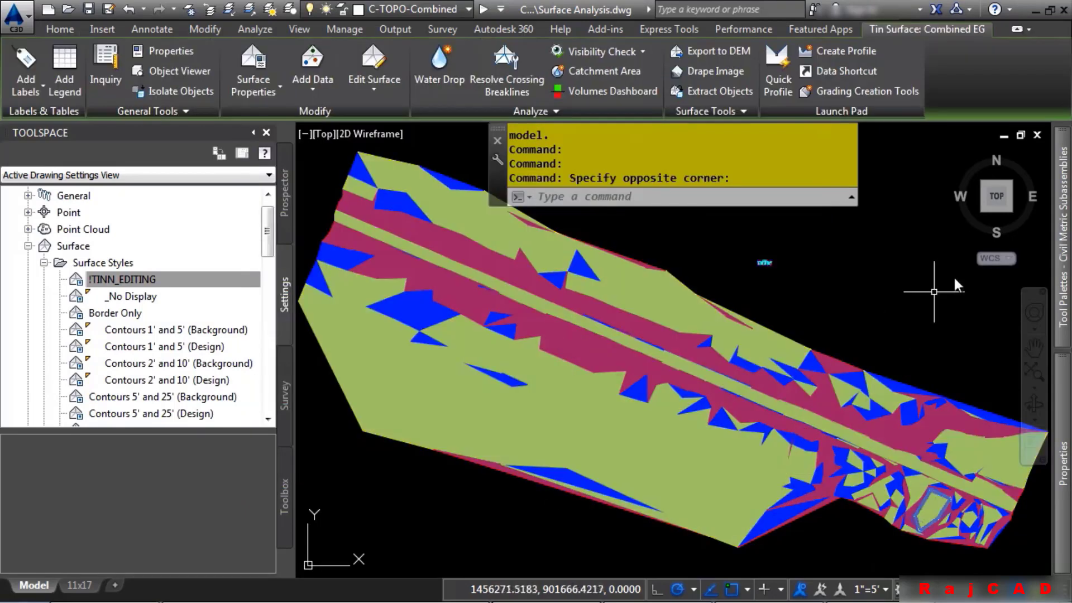
{"action": "mouse_move", "coordinate": [1061, 414]}
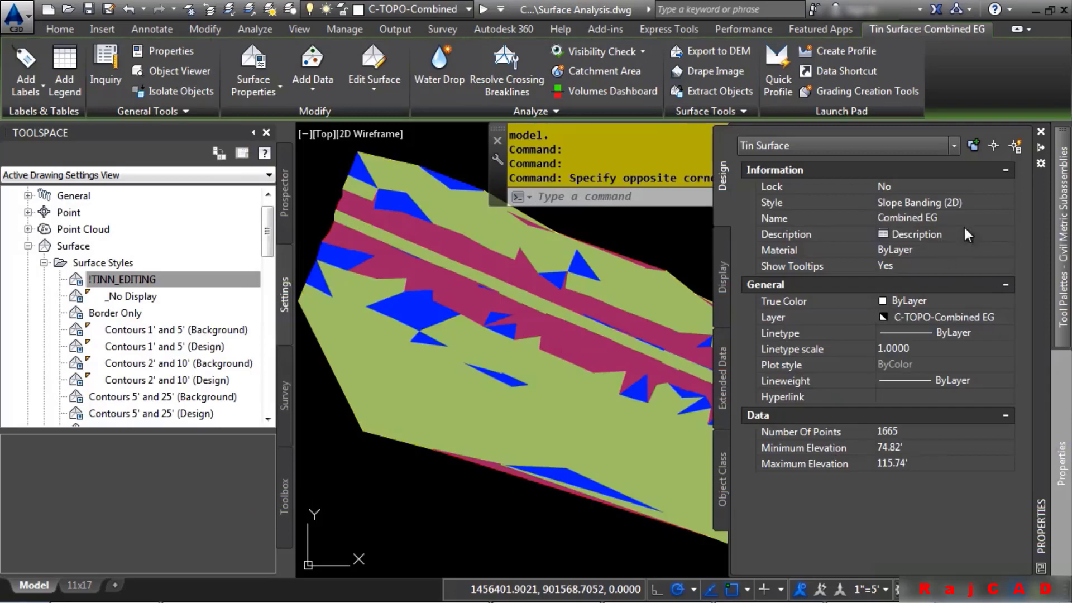
{"action": "left_click", "coordinate": [974, 203]}
{"action": "left_click", "coordinate": [946, 463]}
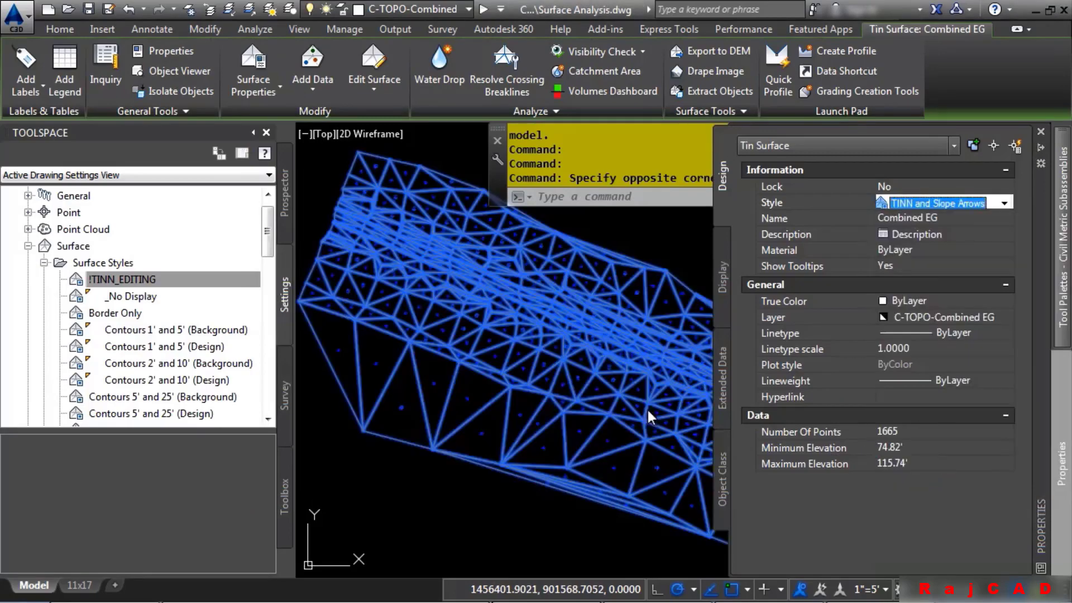
{"action": "key", "text": "Escape"}
{"action": "scroll", "coordinate": [559, 426], "scroll_direction": "up", "scroll_amount": 5}
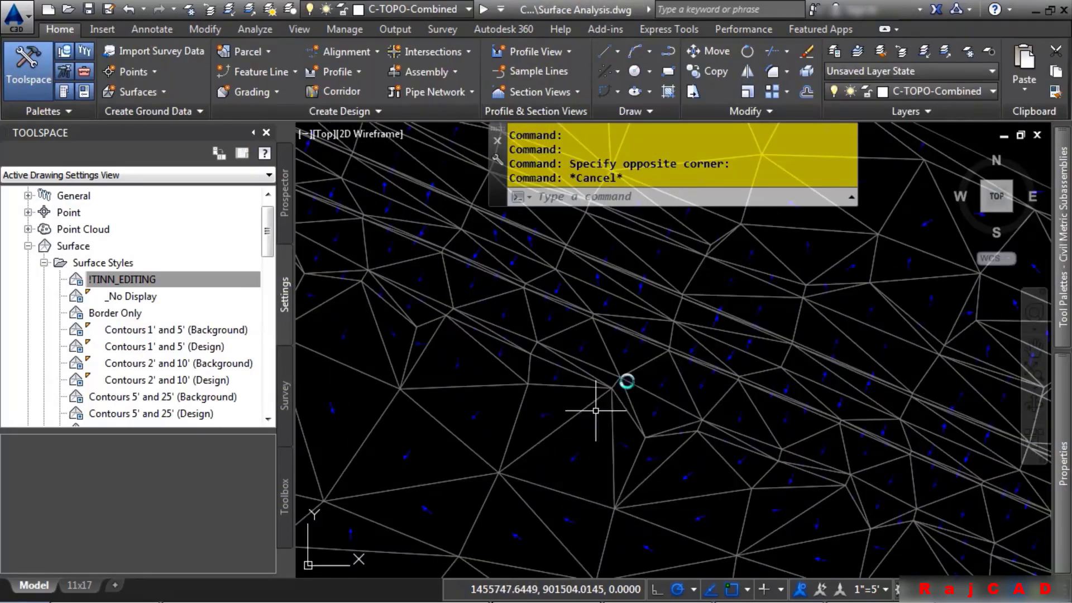
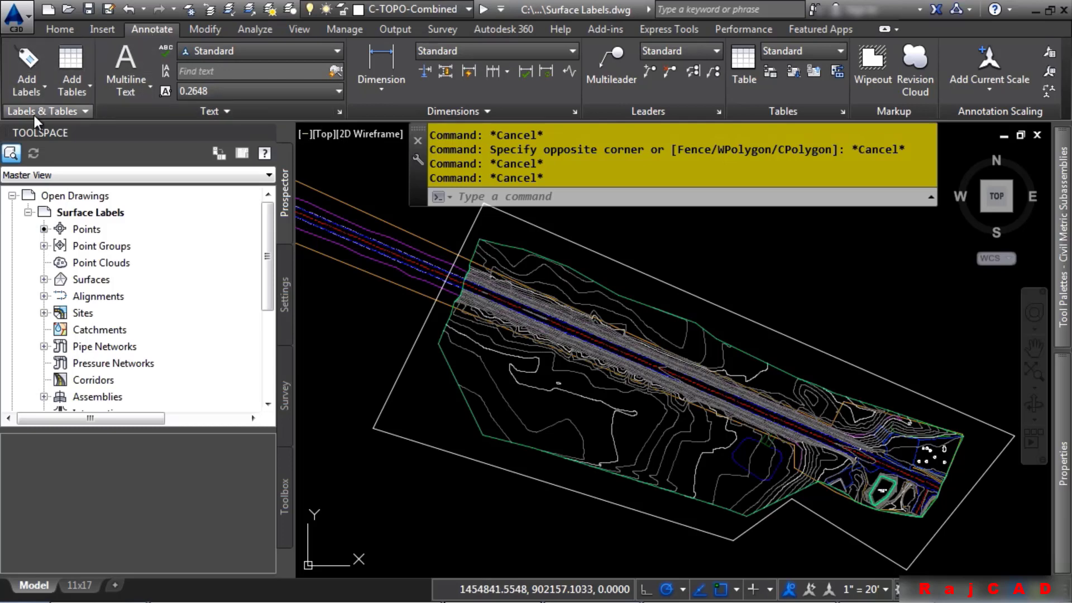
- Set up surface labels for the Combined EG surface with the Slope label type and the Percent slope label style
{"action": "left_click", "coordinate": [622, 300]}
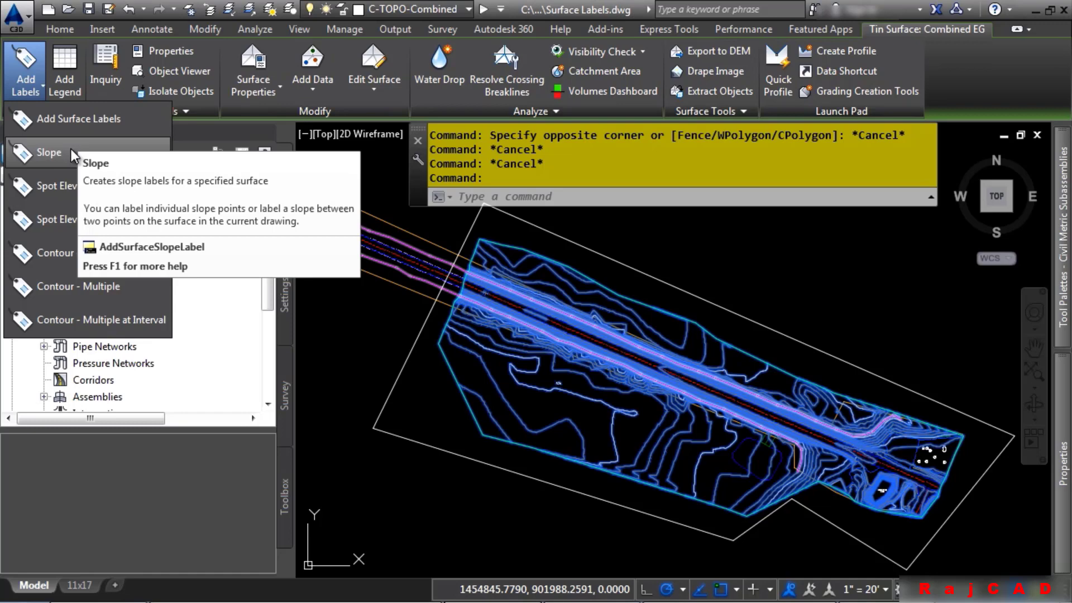
{"action": "left_click", "coordinate": [74, 120]}
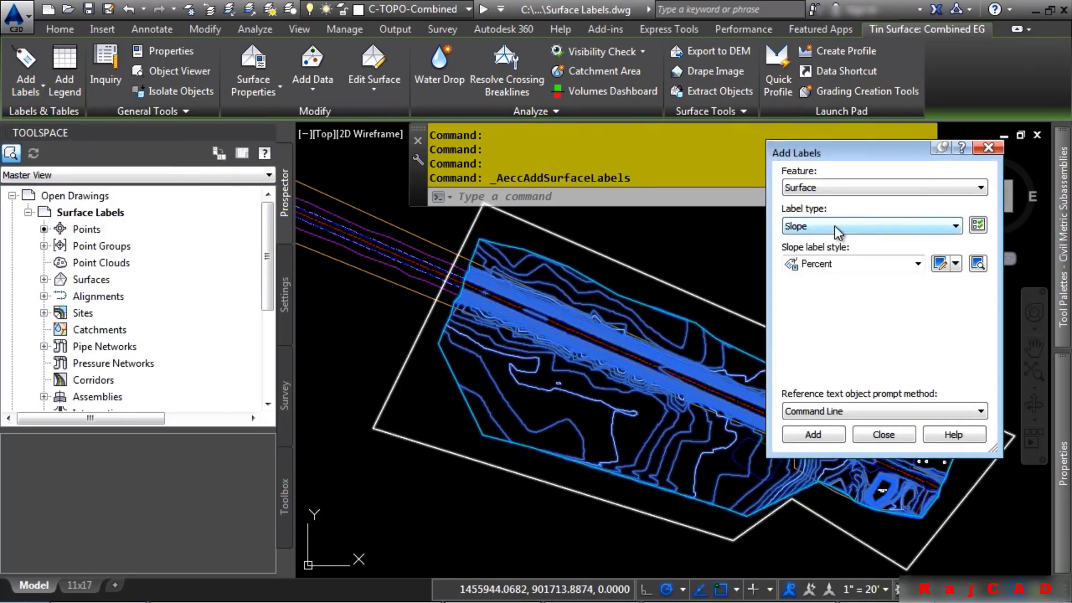
{"action": "left_click", "coordinate": [836, 226]}
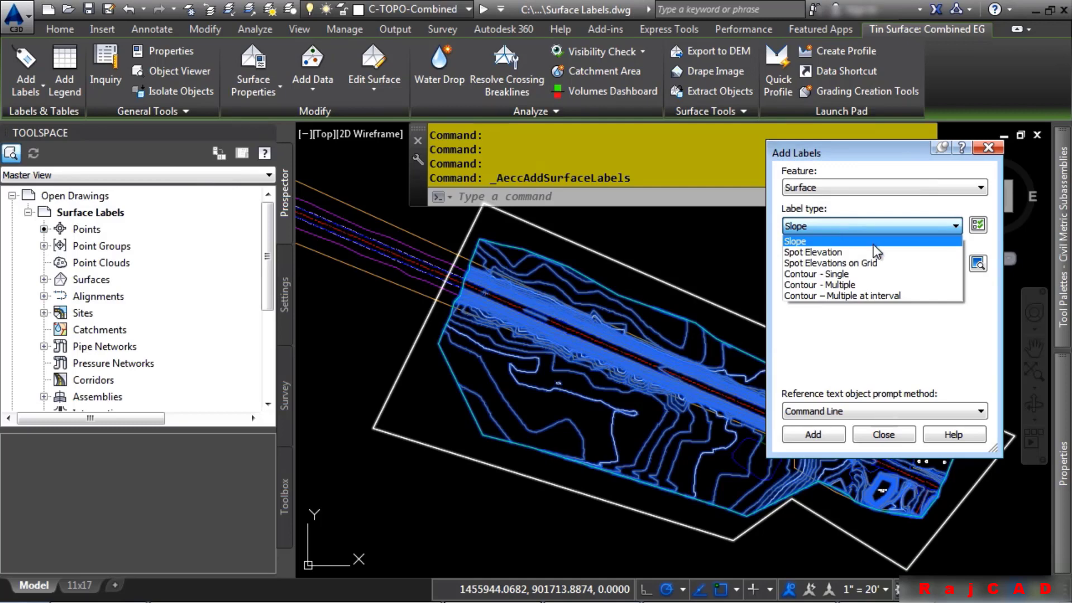
{"action": "left_click", "coordinate": [903, 246]}
{"action": "left_click", "coordinate": [918, 263]}
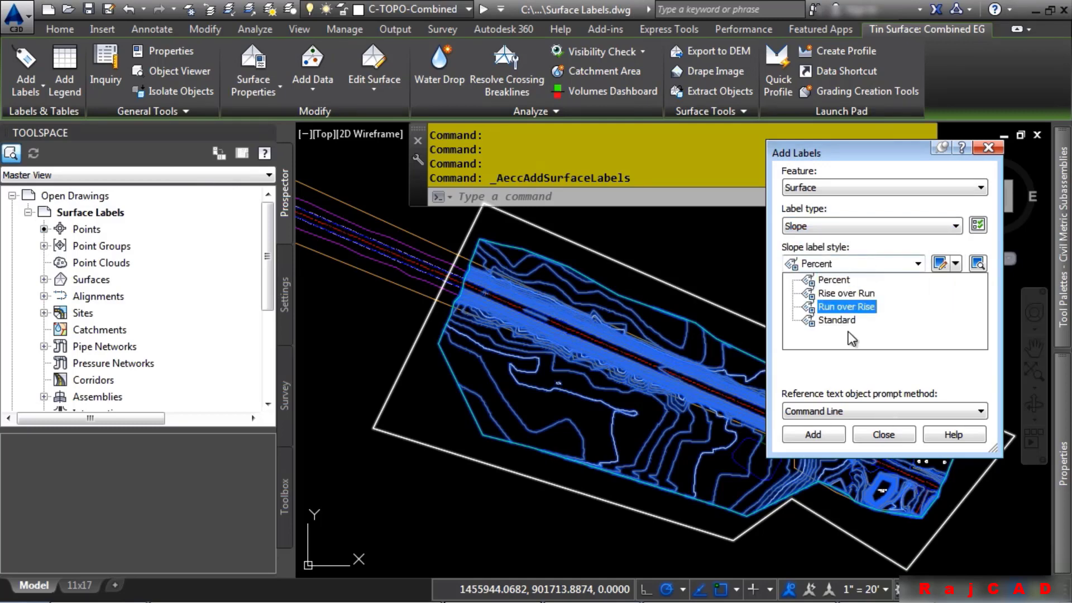
{"action": "left_click", "coordinate": [827, 283]}
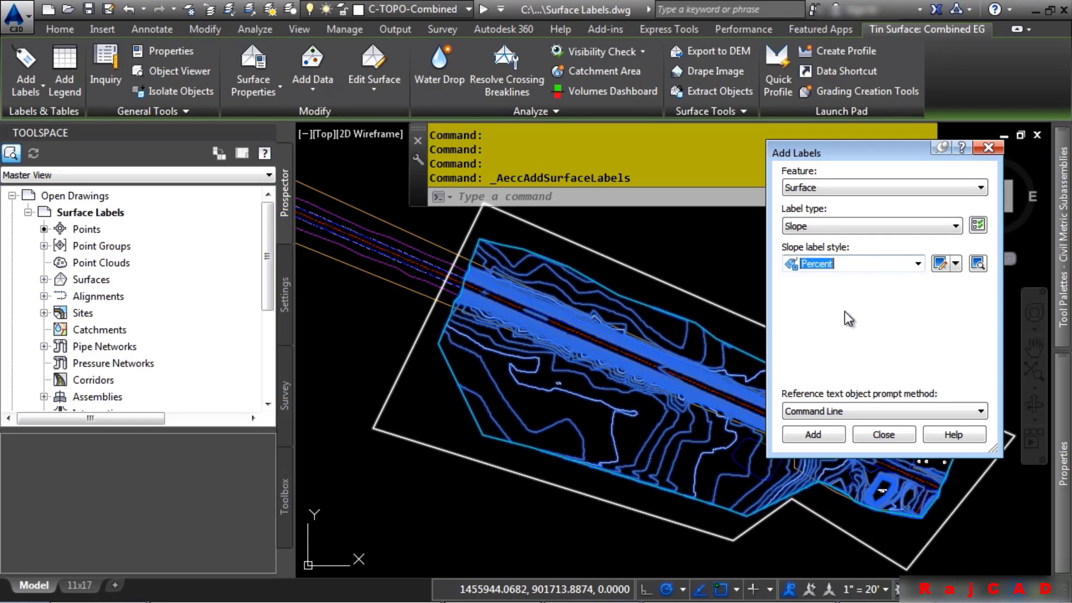
- Place three one-point slope labels on the Combined EG surface between the contours below the road
{"action": "left_click", "coordinate": [814, 435]}
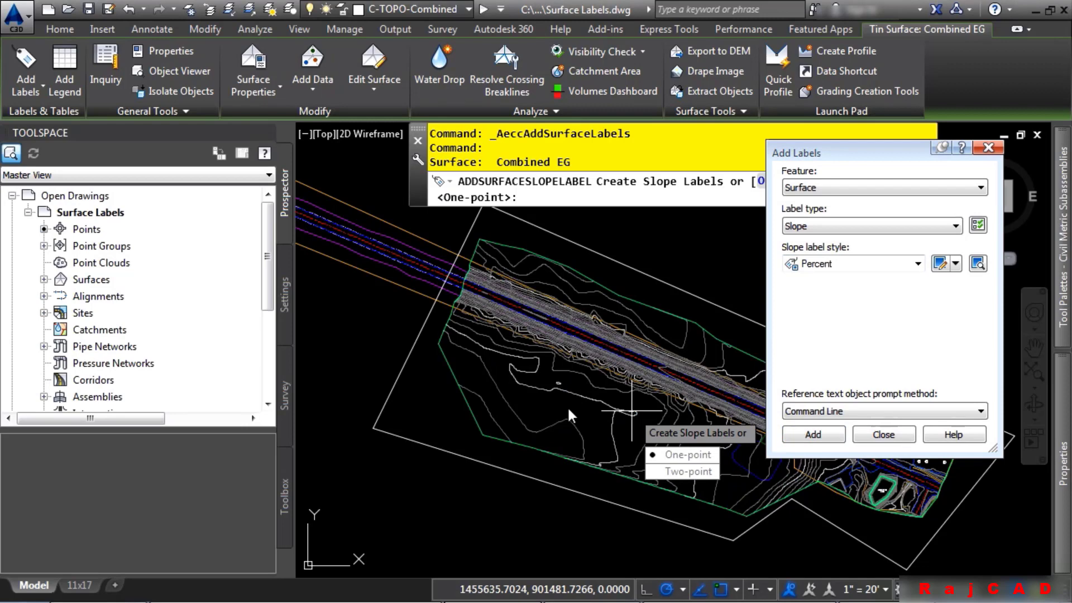
{"action": "left_click", "coordinate": [684, 454]}
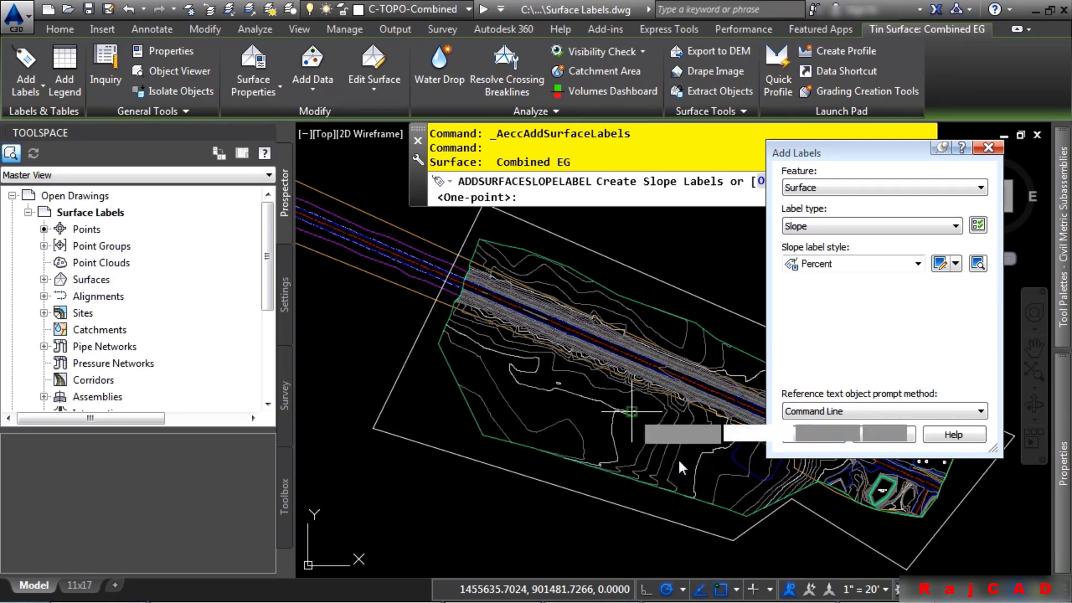
{"action": "scroll", "coordinate": [603, 425], "scroll_direction": "up", "scroll_amount": 3}
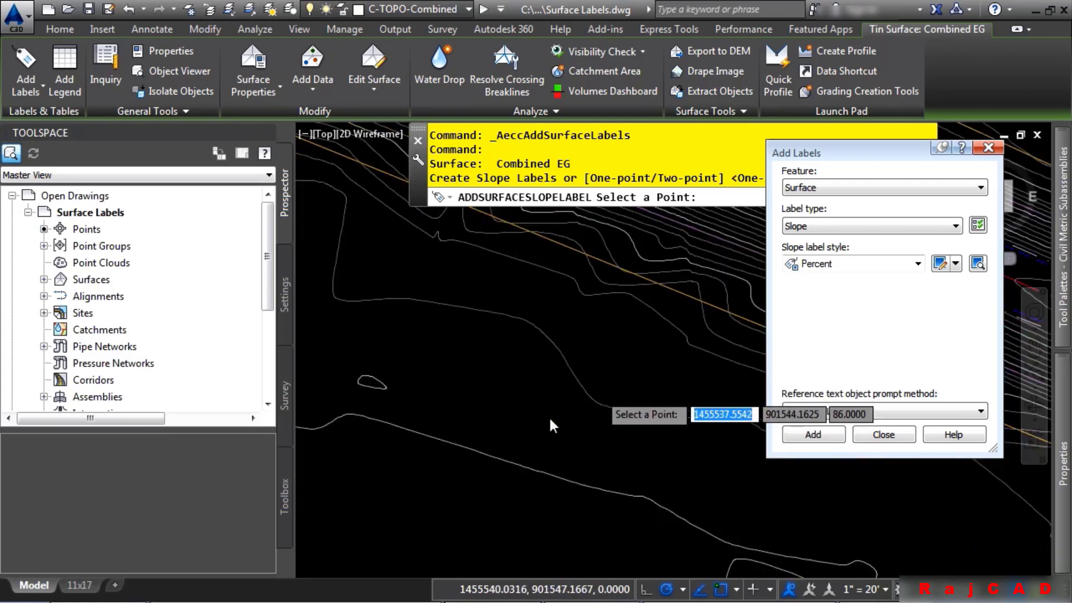
{"action": "scroll", "coordinate": [371, 431], "scroll_direction": "up", "scroll_amount": 2}
{"action": "left_click", "coordinate": [527, 391]}
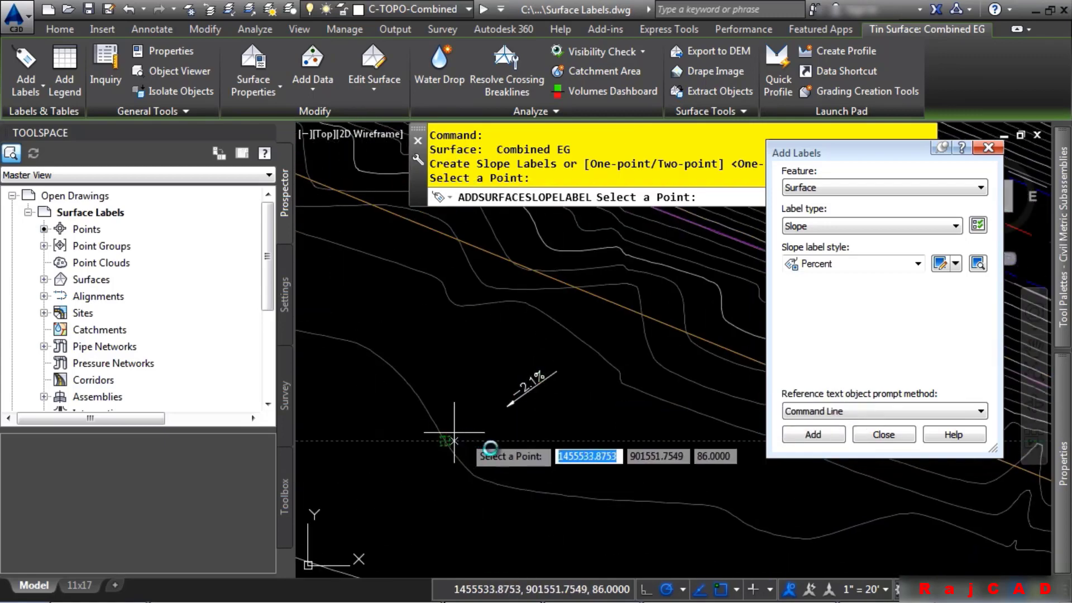
{"action": "left_click", "coordinate": [374, 477]}
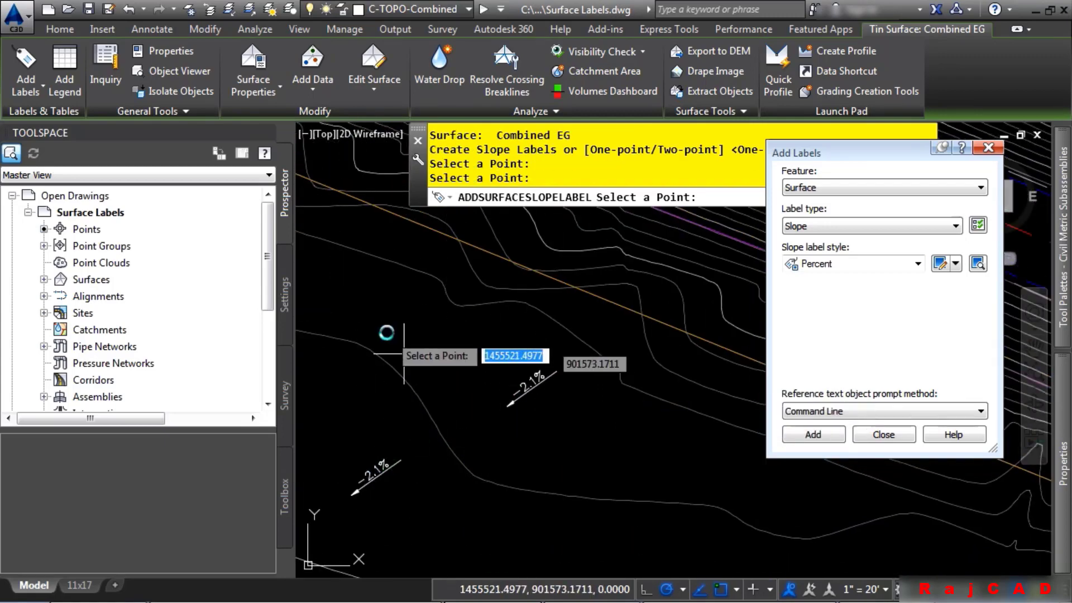
{"action": "left_click", "coordinate": [387, 310]}
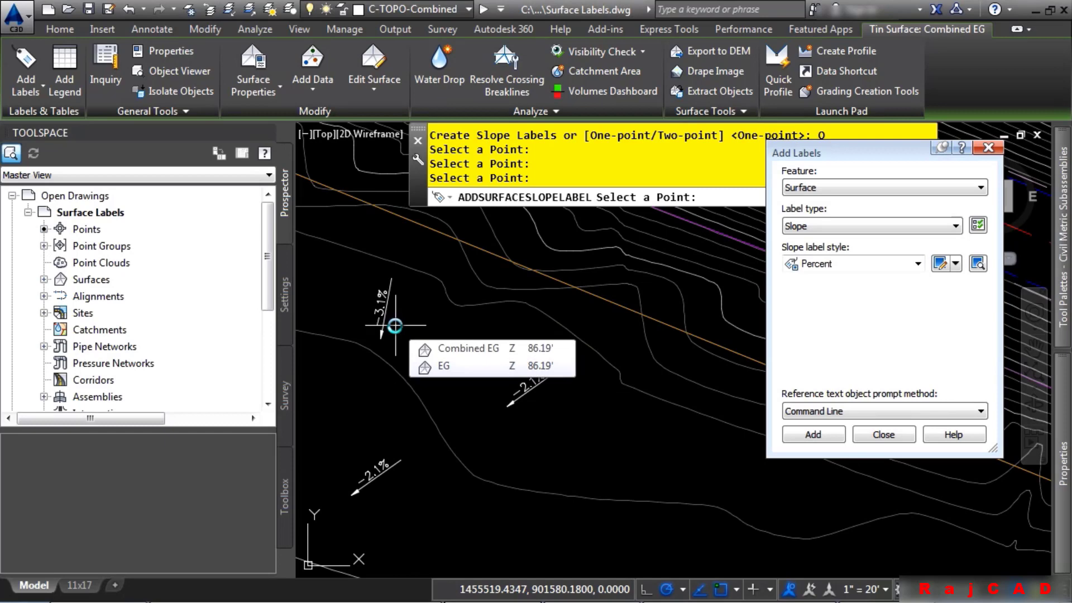
{"action": "key", "text": "Escape"}
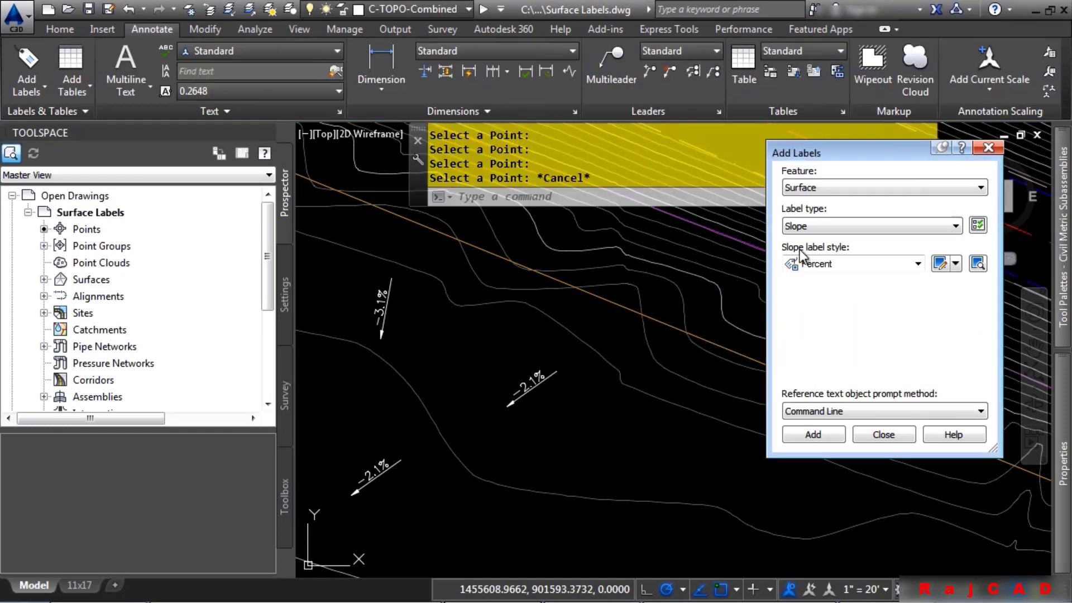
- Add a two-point Percent slope label about 55 ft long on the Combined EG surface, running downhill across the contours beside the one-point labels
{"action": "left_click", "coordinate": [844, 229]}
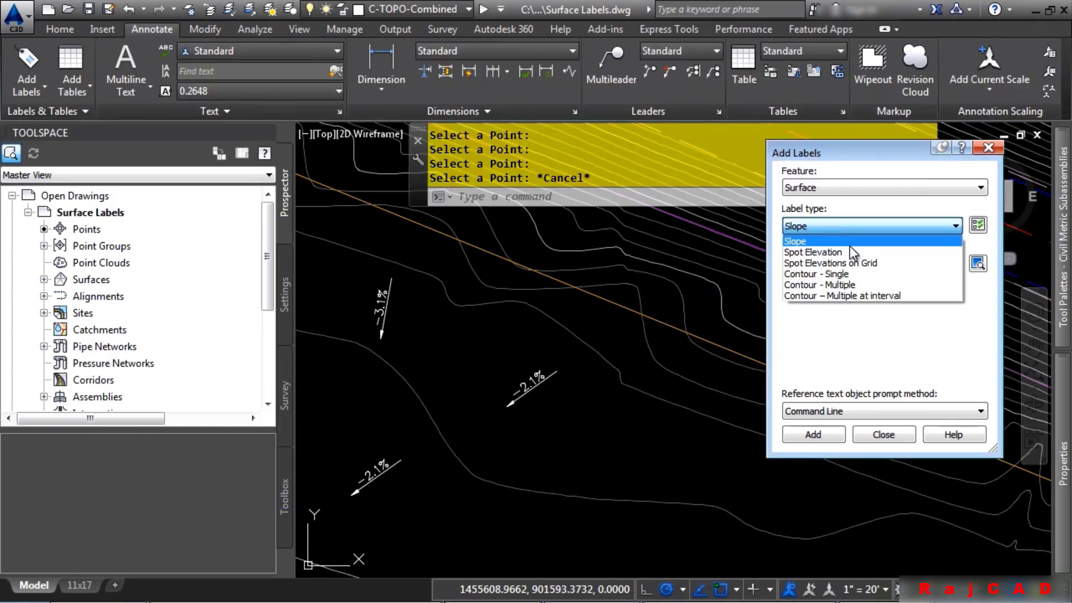
{"action": "left_click", "coordinate": [850, 244]}
{"action": "left_click", "coordinate": [815, 435]}
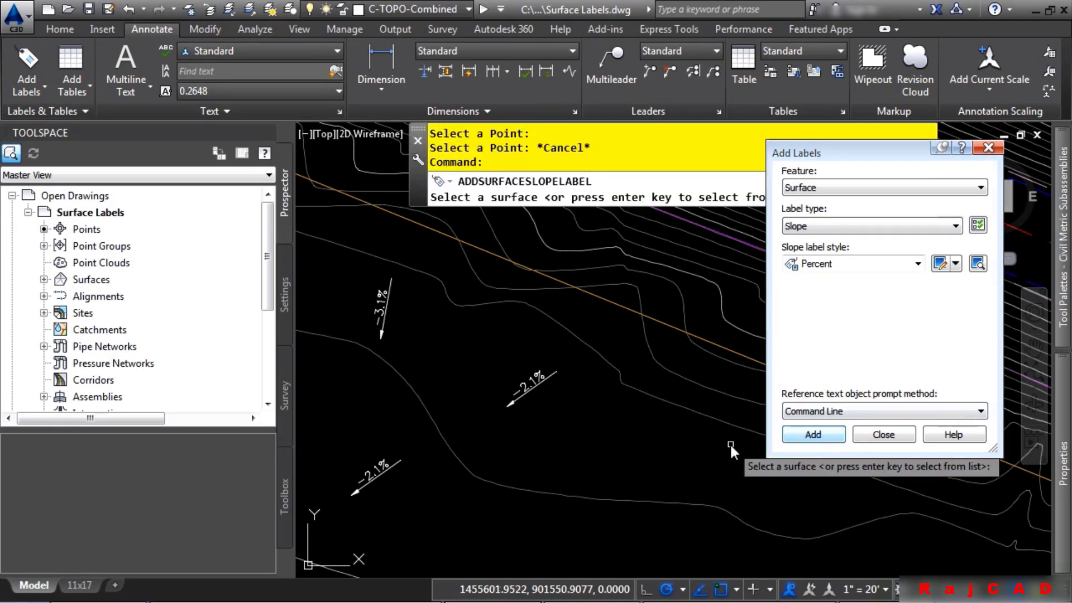
{"action": "left_click", "coordinate": [549, 492]}
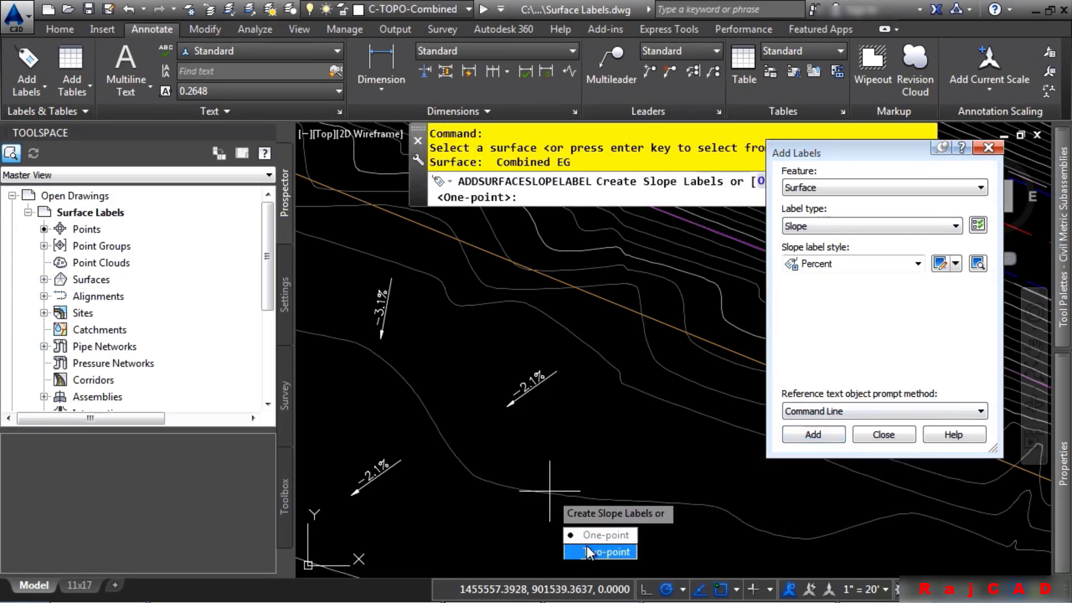
{"action": "left_click", "coordinate": [588, 545]}
{"action": "scroll", "coordinate": [591, 411], "scroll_direction": "up", "scroll_amount": 3}
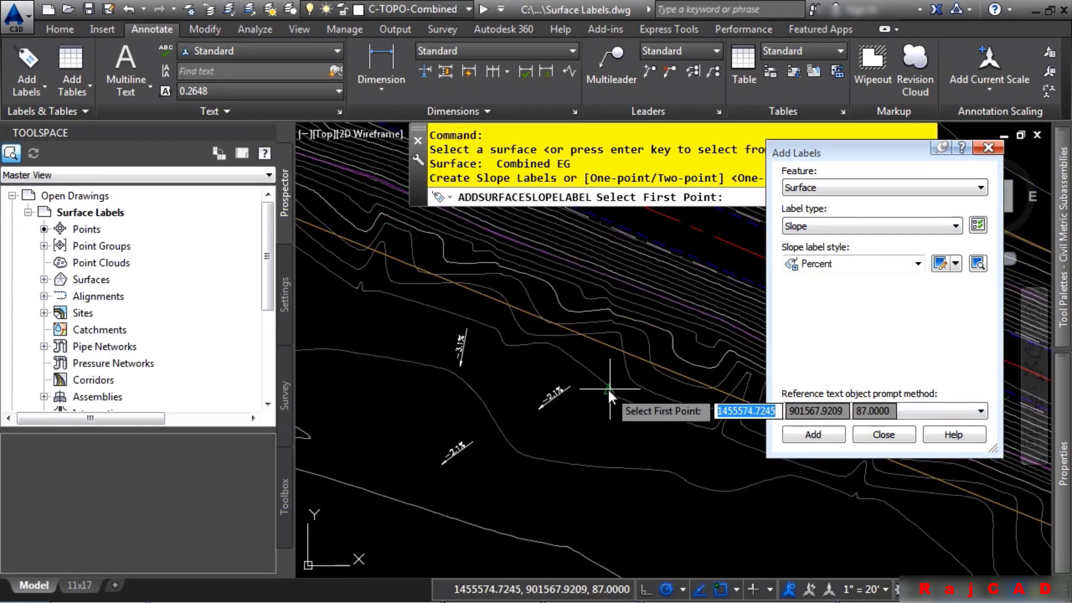
{"action": "middle_click_drag", "start_coordinate": [581, 414], "coordinate": [546, 371]}
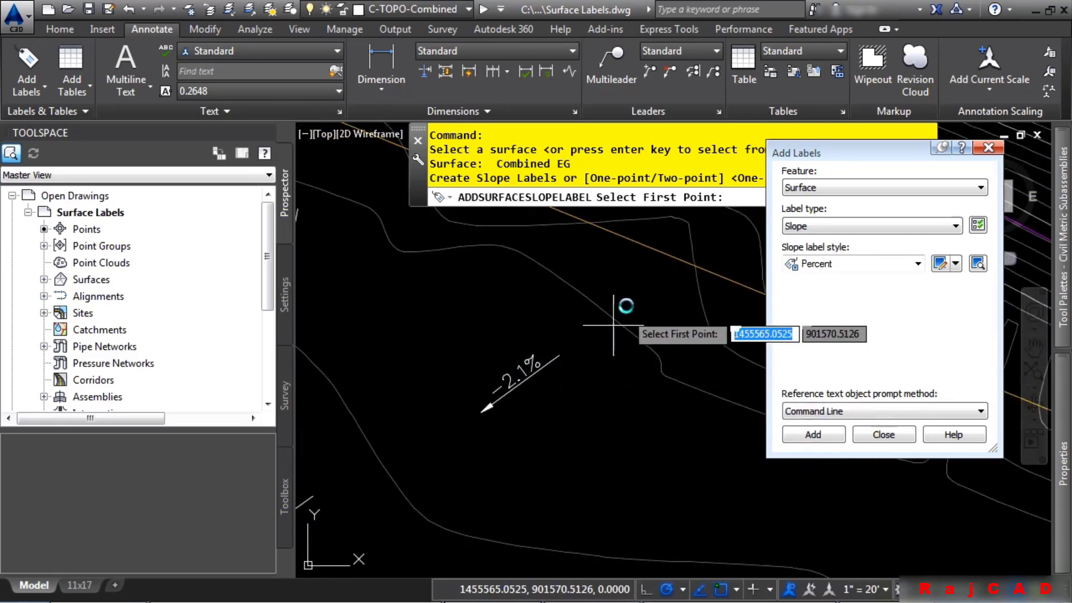
{"action": "left_click", "coordinate": [627, 292]}
{"action": "middle_click_drag", "start_coordinate": [581, 432], "coordinate": [603, 352]}
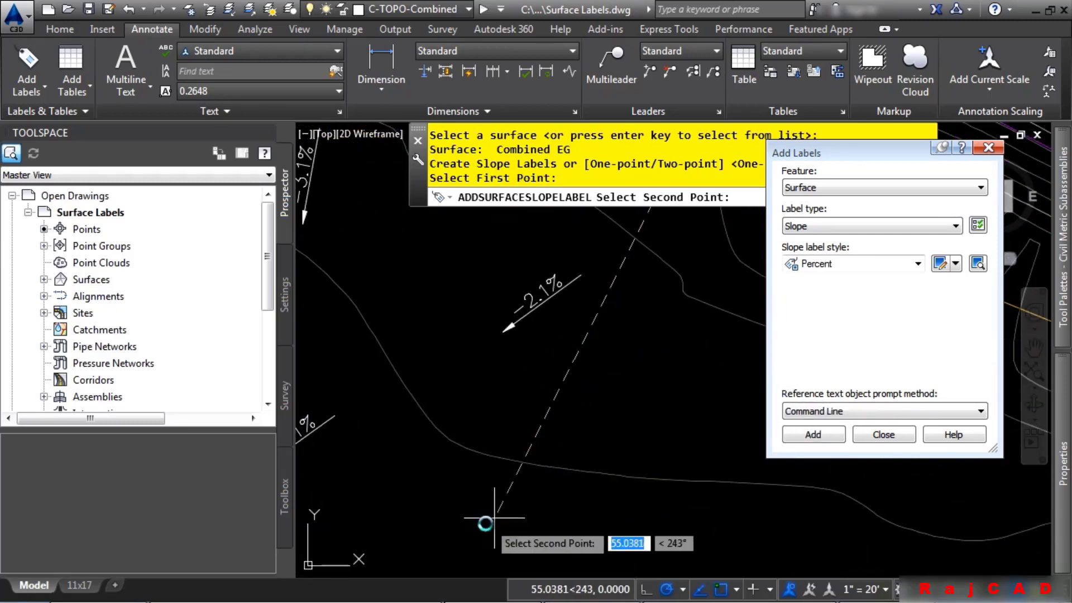
{"action": "left_click", "coordinate": [478, 522]}
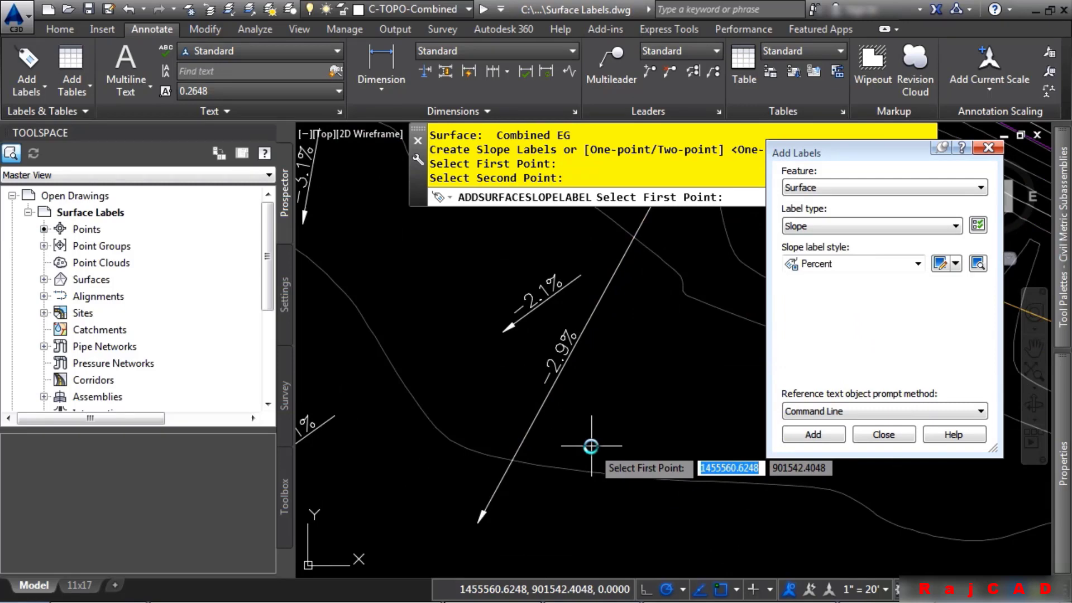
{"action": "scroll", "coordinate": [591, 446], "scroll_direction": "down", "scroll_amount": 4}
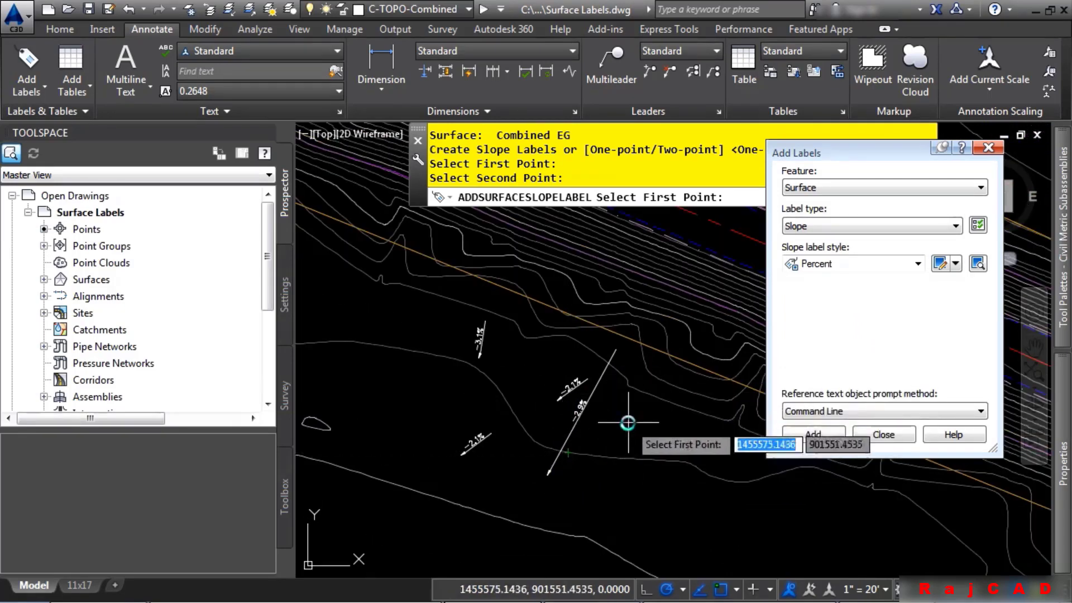
{"action": "key", "text": "Escape"}
- Stretch the arrow end of the two-point slope label westward to a new point between the one-point labels
{"action": "scroll", "coordinate": [583, 421], "scroll_direction": "up", "scroll_amount": 2}
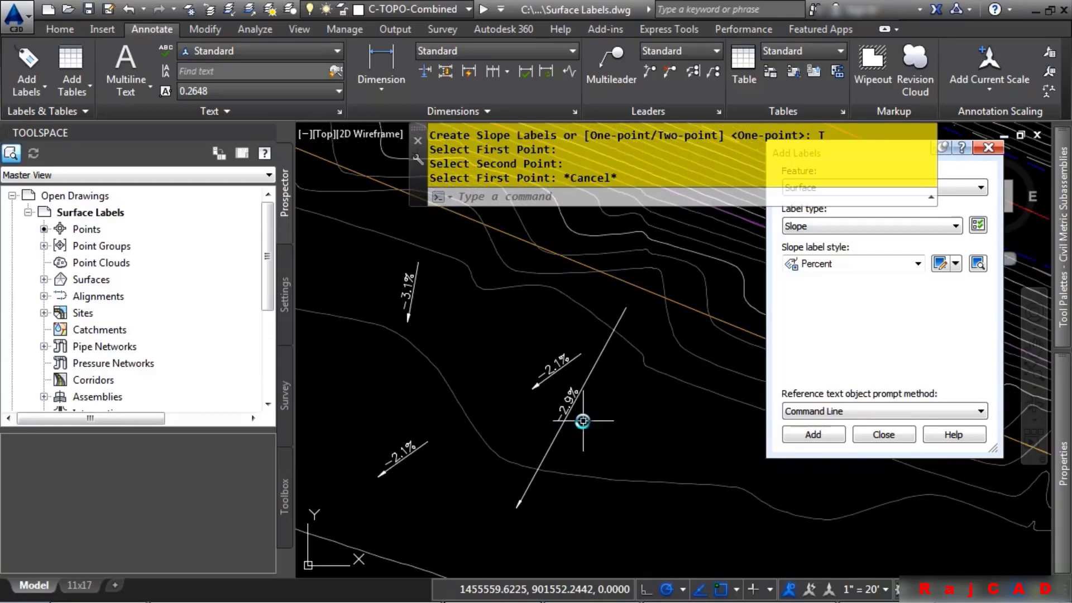
{"action": "left_click", "coordinate": [561, 399]}
{"action": "left_click", "coordinate": [517, 506]}
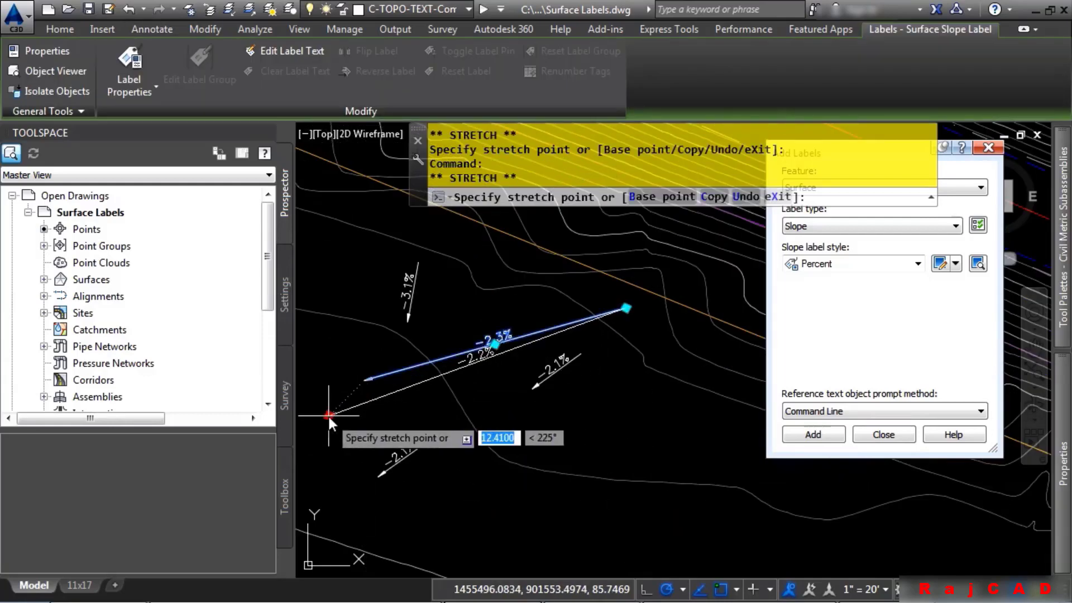
{"action": "left_click", "coordinate": [328, 415]}
- Move the southwestern one-point slope label east of the other labels, between the contours
{"action": "left_click", "coordinate": [401, 453]}
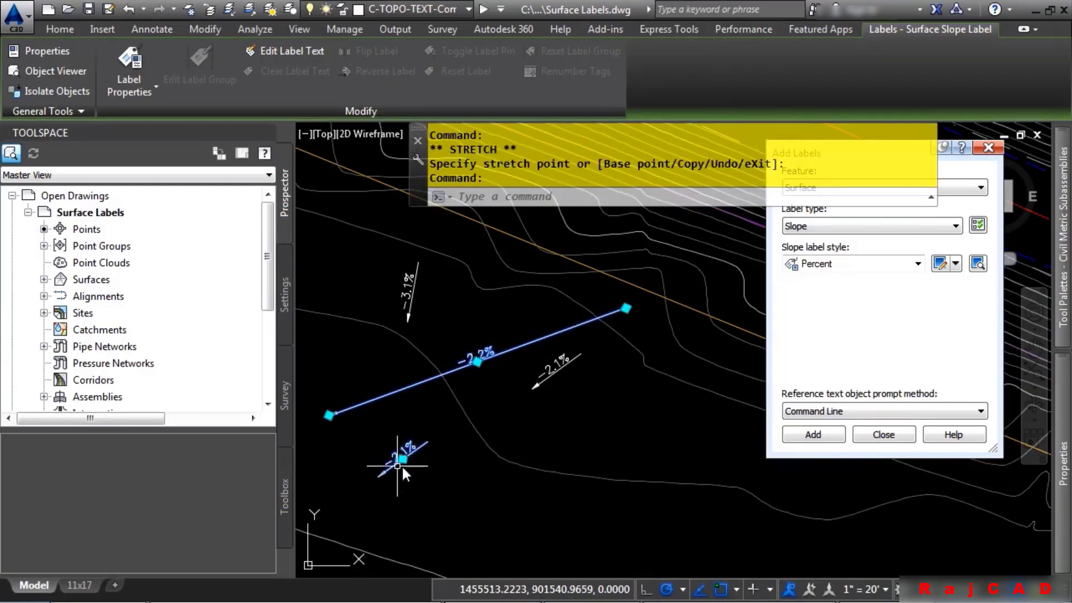
{"action": "left_click", "coordinate": [401, 460]}
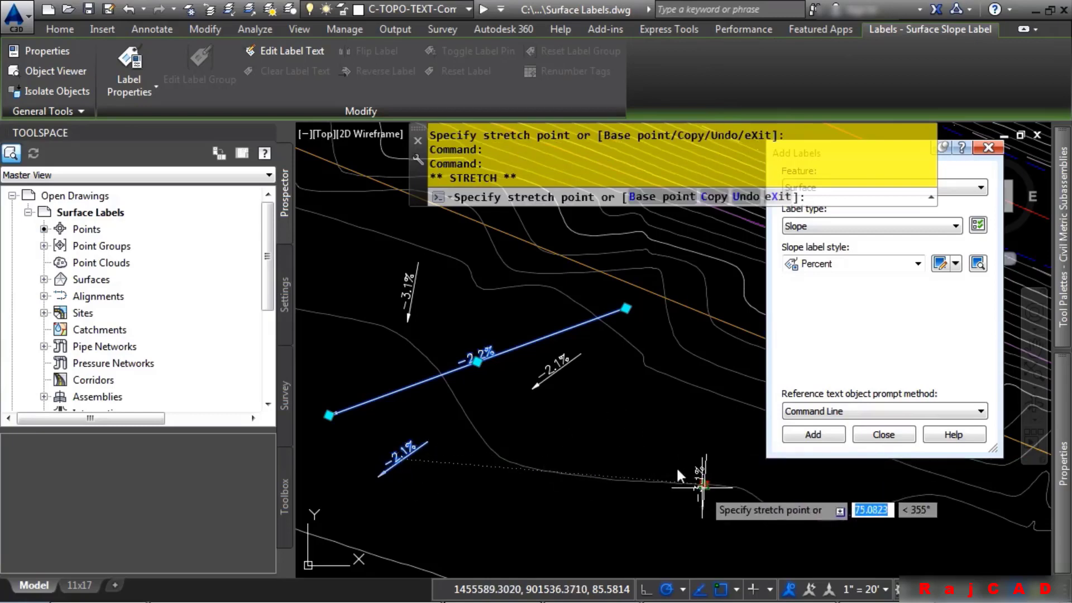
{"action": "left_click", "coordinate": [638, 441]}
{"action": "key", "text": "Escape"}
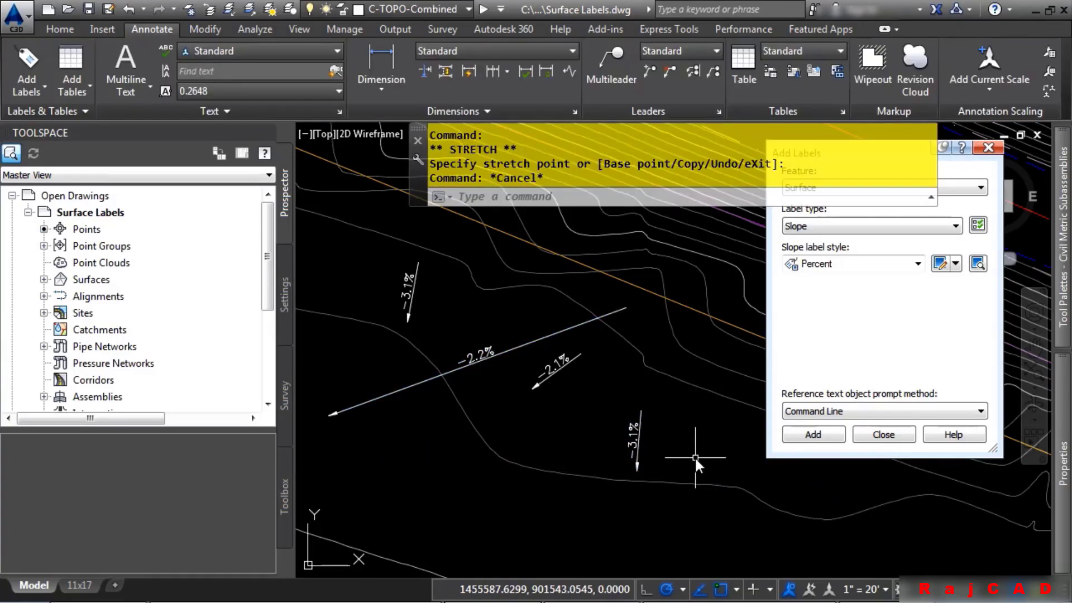
- Copy the southeastern one-point slope label to two new points northwest of the existing slope labels
{"action": "type", "text": "co"}
{"action": "key", "text": "Return"}
{"action": "left_click", "coordinate": [678, 427]}
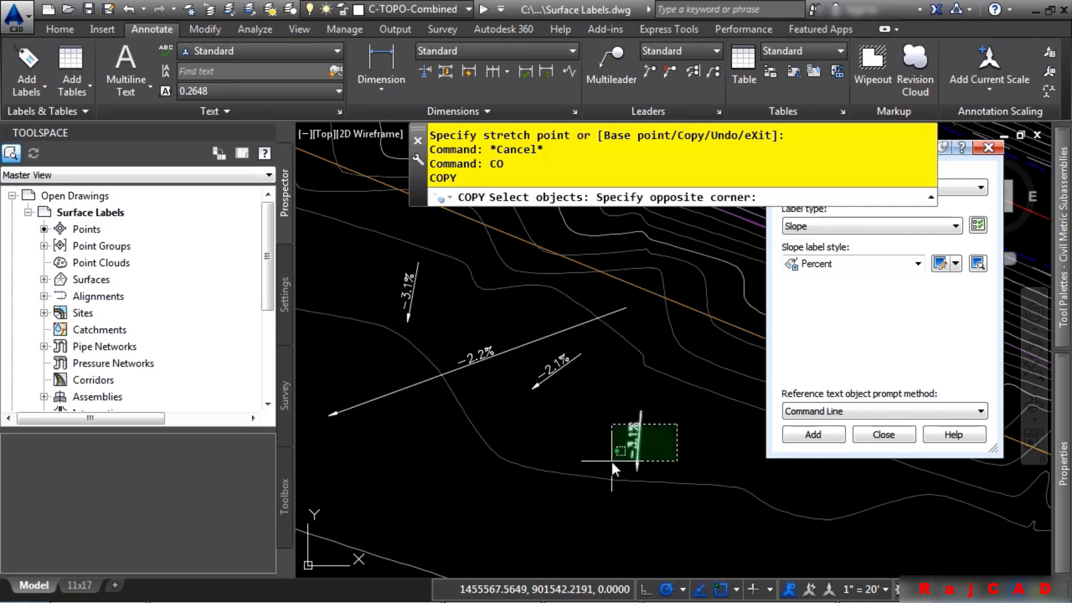
{"action": "left_click", "coordinate": [610, 462]}
{"action": "key", "text": "Return"}
{"action": "left_click", "coordinate": [636, 450]}
{"action": "middle_click_drag", "start_coordinate": [407, 303], "coordinate": [558, 390]}
{"action": "left_click", "coordinate": [558, 389]}
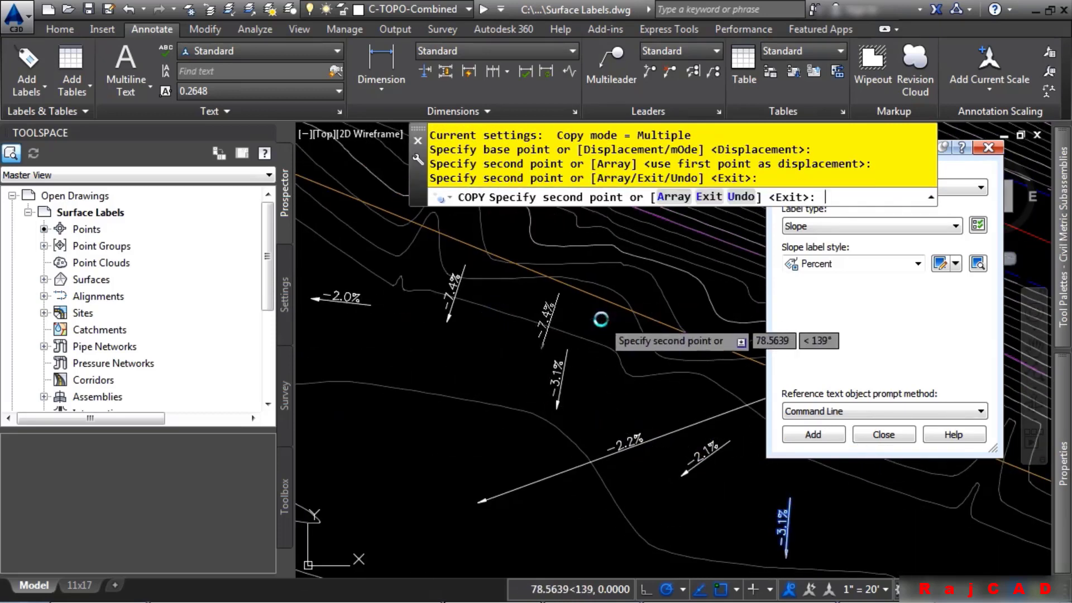
{"action": "key", "text": "Escape"}
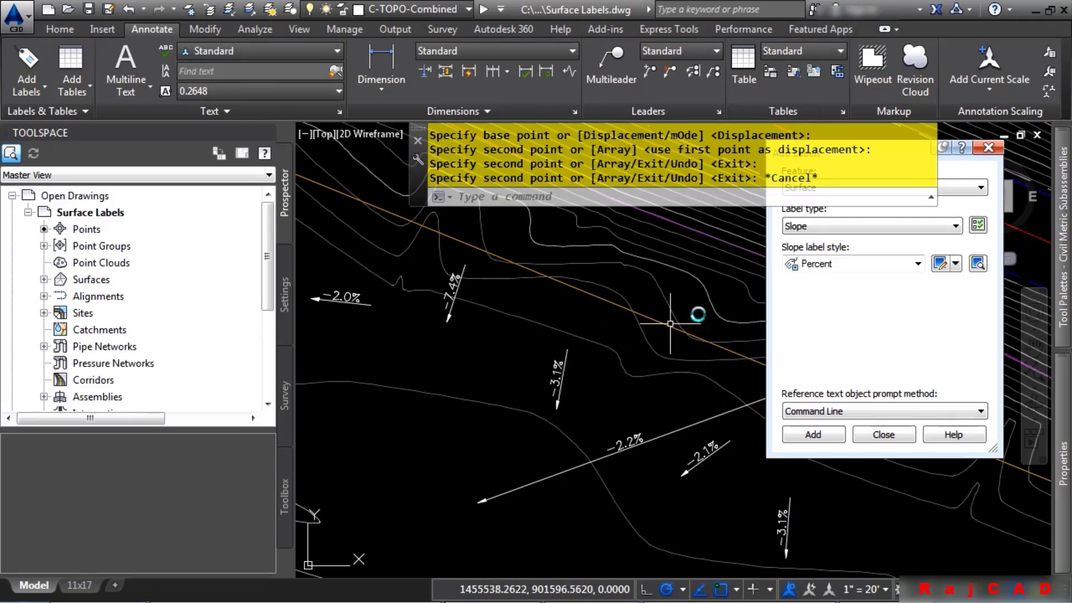
- Change the label type to Spot Elevation, with the Elevation Only label style and the Basic X marker style
{"action": "left_click", "coordinate": [882, 227]}
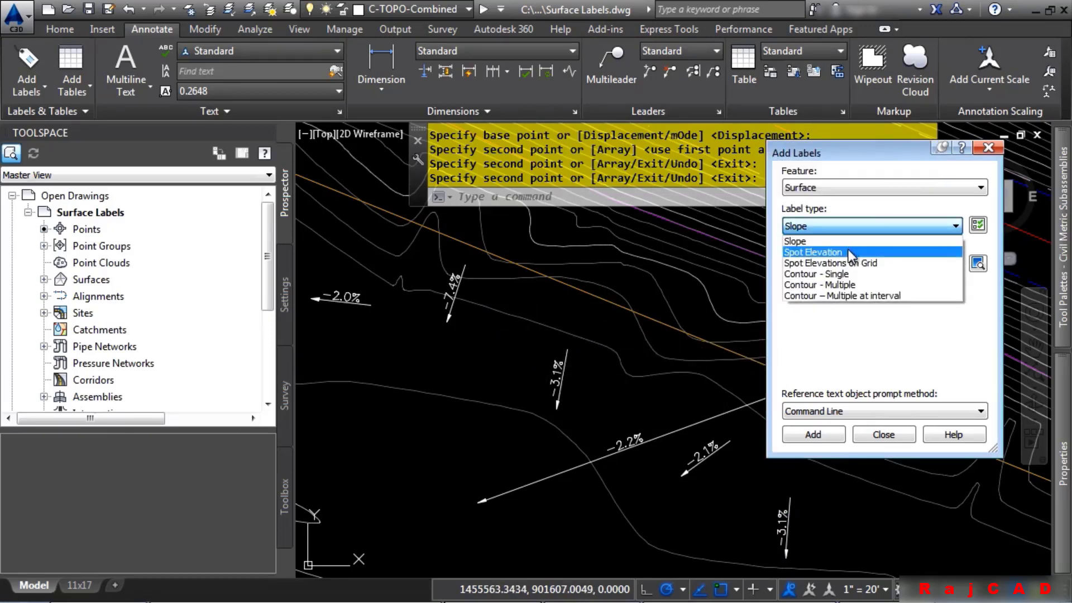
{"action": "left_click", "coordinate": [849, 243]}
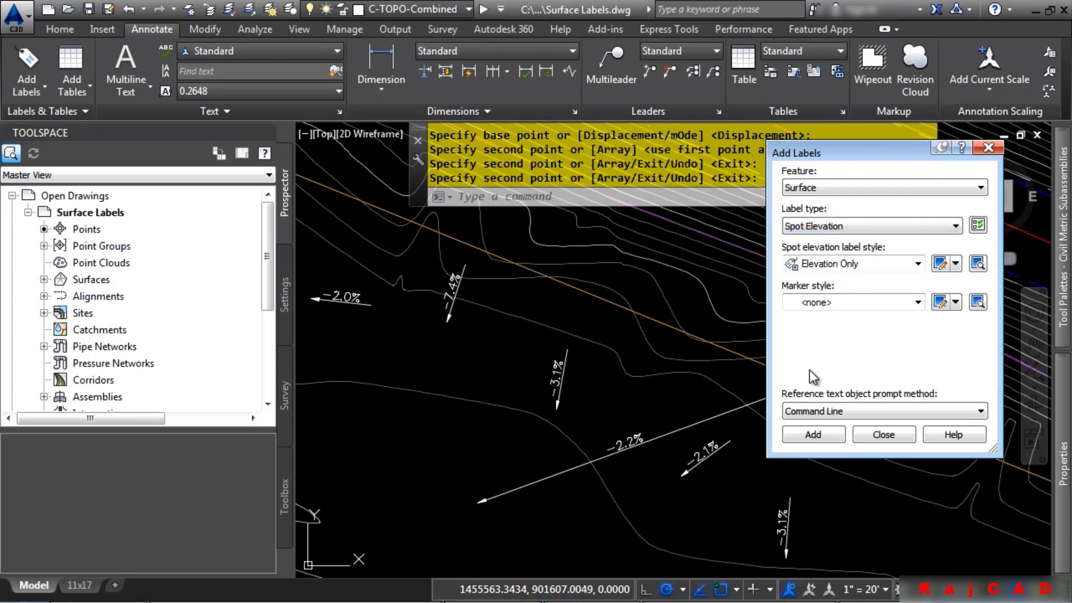
{"action": "left_click", "coordinate": [869, 266]}
{"action": "left_click", "coordinate": [869, 266]}
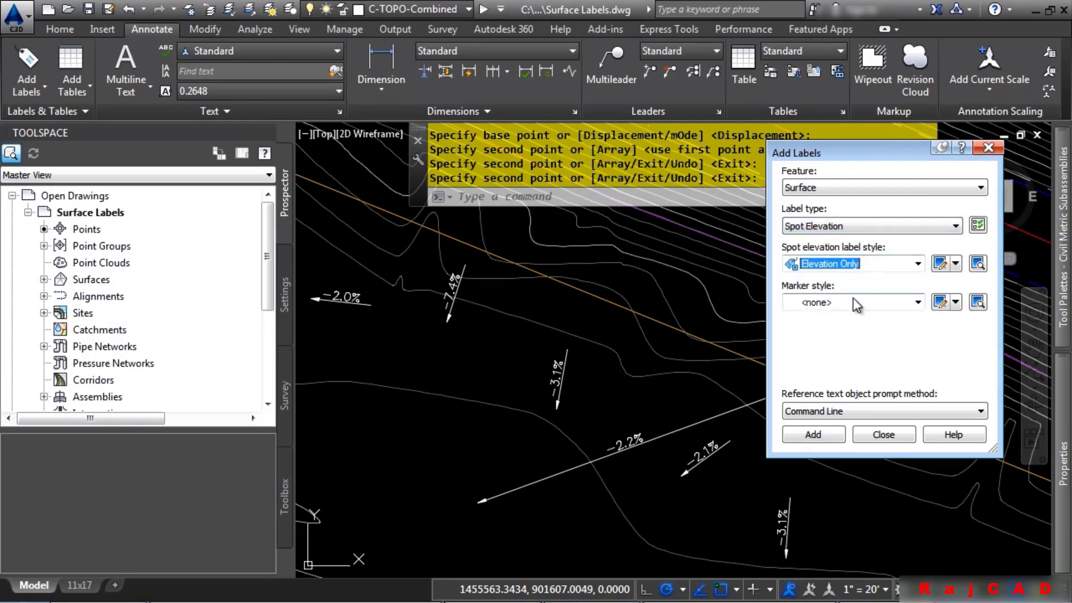
{"action": "left_click", "coordinate": [856, 303]}
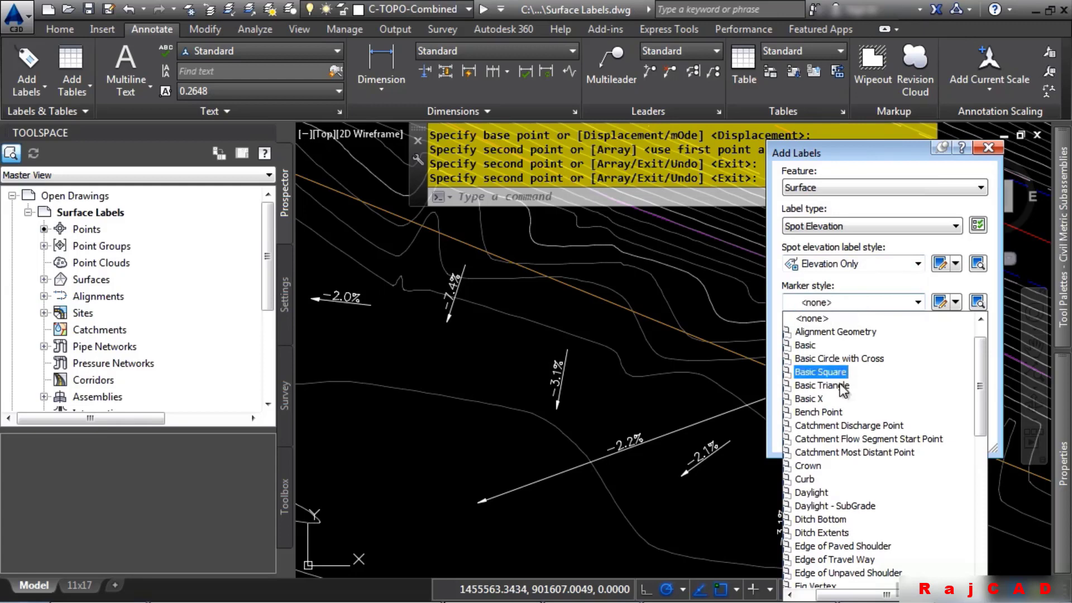
{"action": "left_click", "coordinate": [820, 399]}
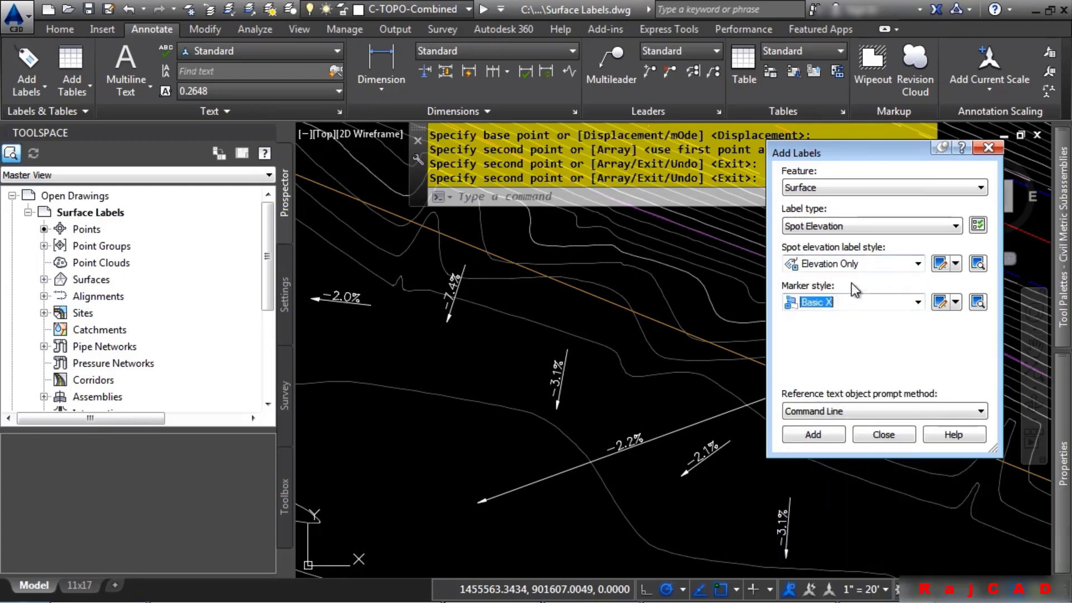
- Place one spot elevation label on the Combined EG surface, north of the small closed contour
{"action": "left_click", "coordinate": [811, 438]}
{"action": "middle_click_drag", "start_coordinate": [549, 468], "coordinate": [717, 368]}
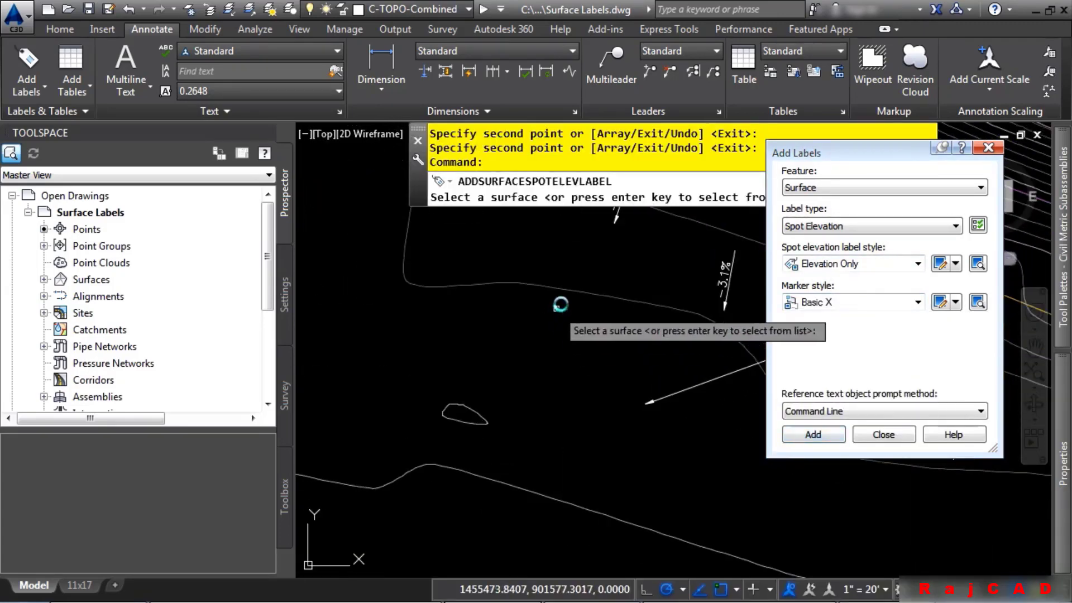
{"action": "left_click", "coordinate": [582, 292]}
{"action": "left_click", "coordinate": [506, 345]}
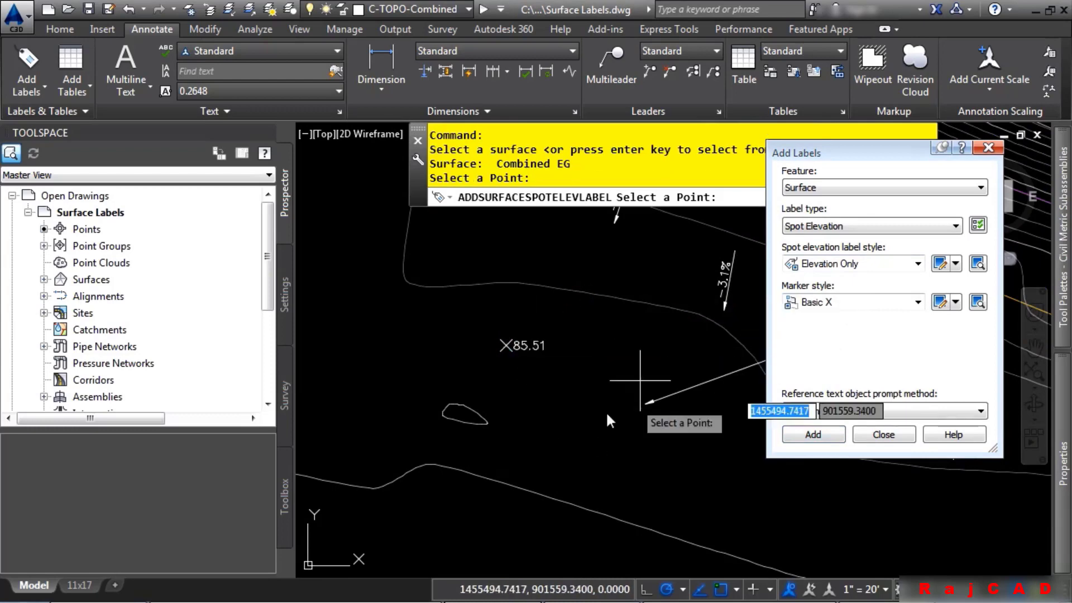
{"action": "key", "text": "Escape"}
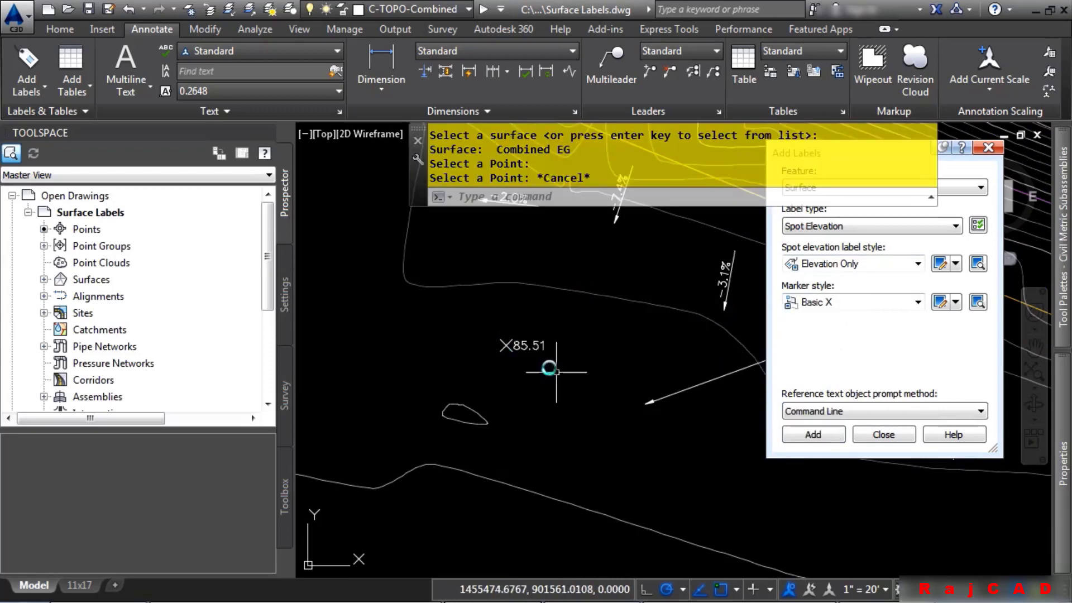
- Move the spot elevation label west and then northeast, to a point north of the contour above it
{"action": "left_click", "coordinate": [507, 345]}
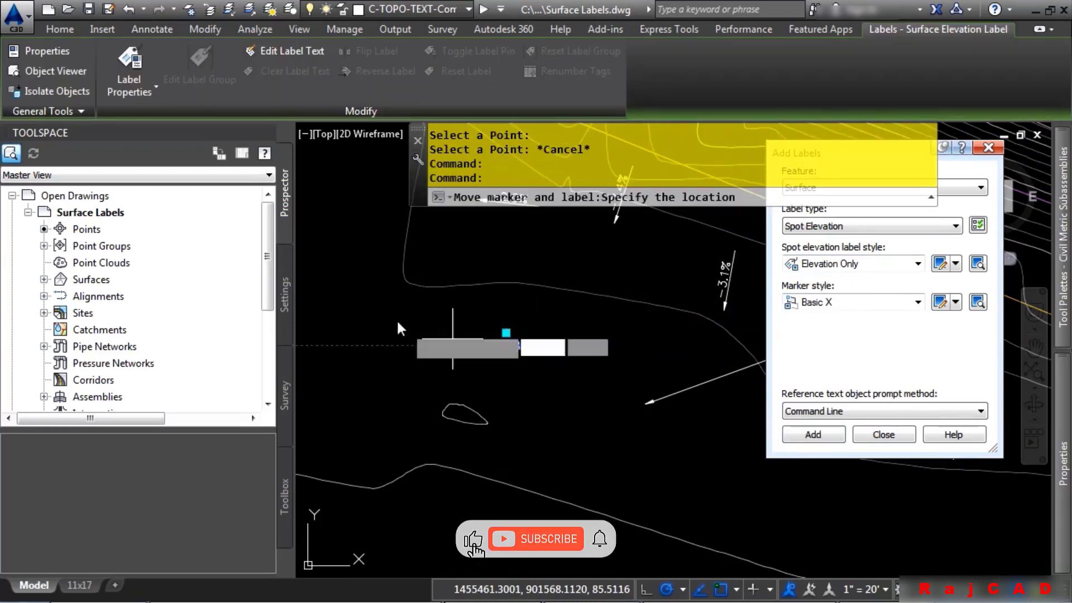
{"action": "left_click", "coordinate": [384, 301]}
{"action": "left_click", "coordinate": [382, 290]}
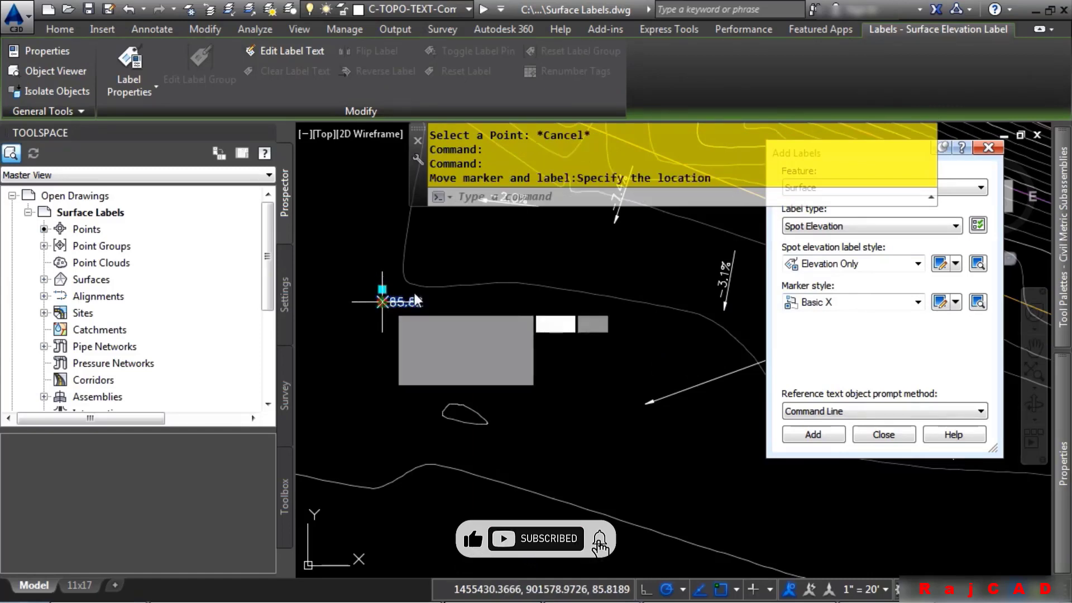
{"action": "left_click", "coordinate": [501, 247]}
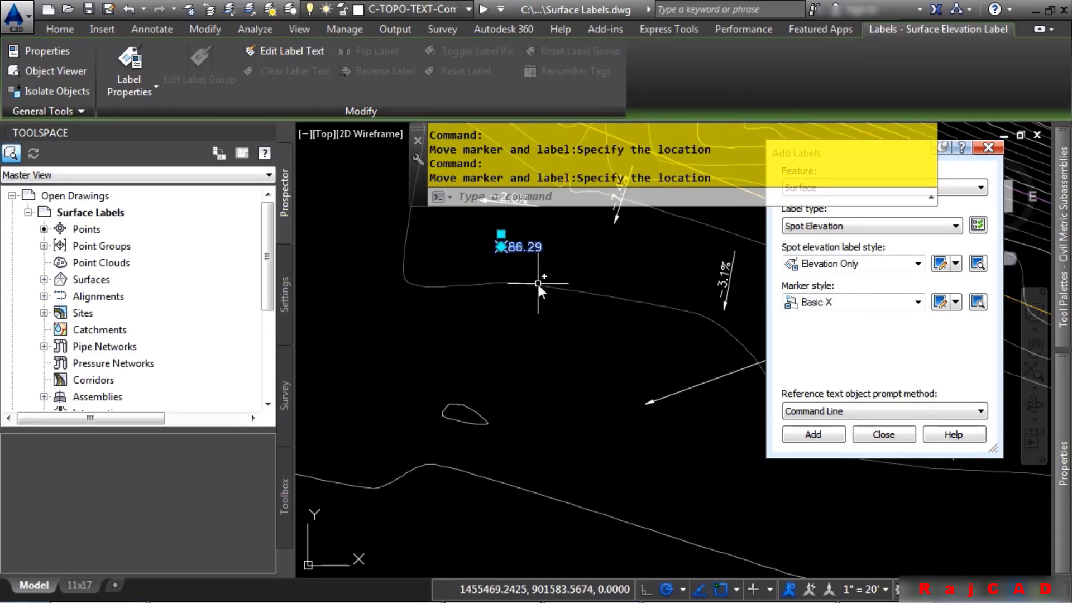
- Copy the spot elevation label to a point south of the small closed contour, just below the next contour line
{"action": "type", "text": "co"}
{"action": "key", "text": "Return"}
{"action": "left_click", "coordinate": [607, 247]}
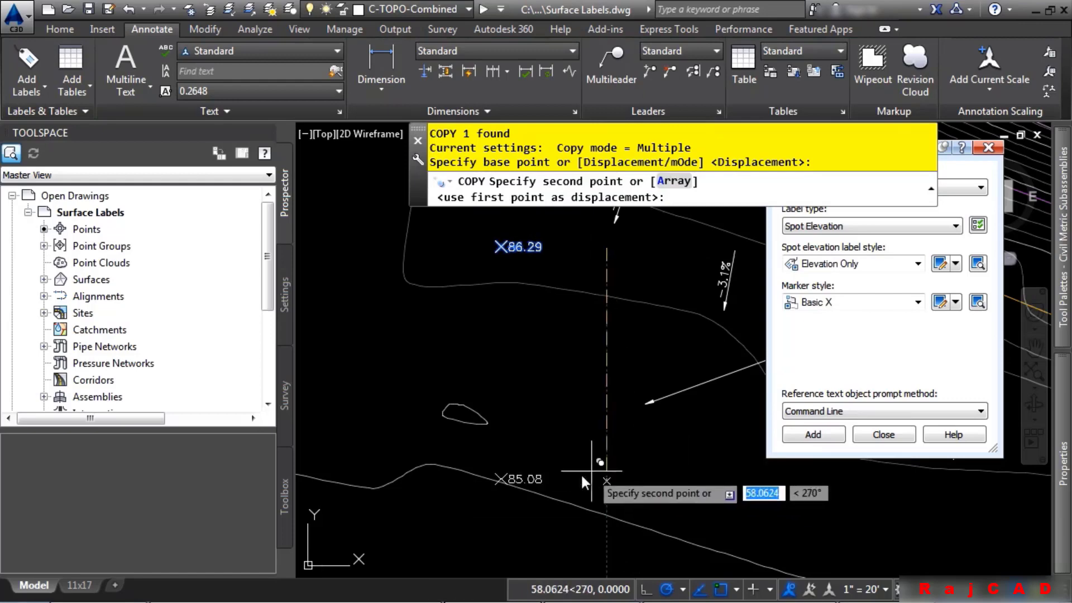
{"action": "left_click", "coordinate": [544, 493]}
{"action": "key", "text": "Return"}
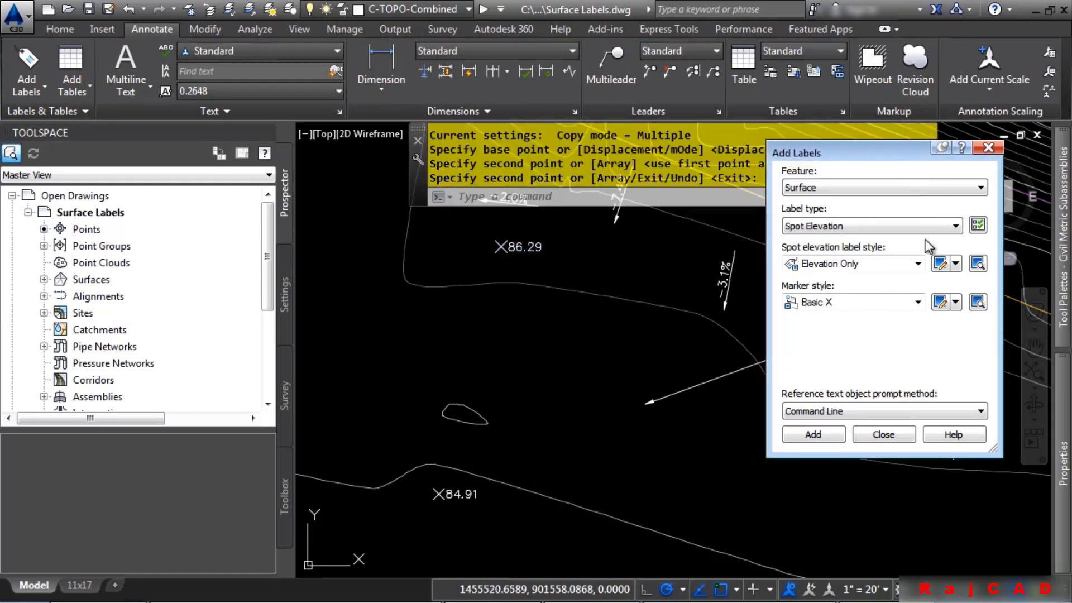
- Change the label type to Contour - Single, using Existing Major Labels for major and user contours and Existing Minor Labels for minor contours
{"action": "left_click", "coordinate": [950, 226]}
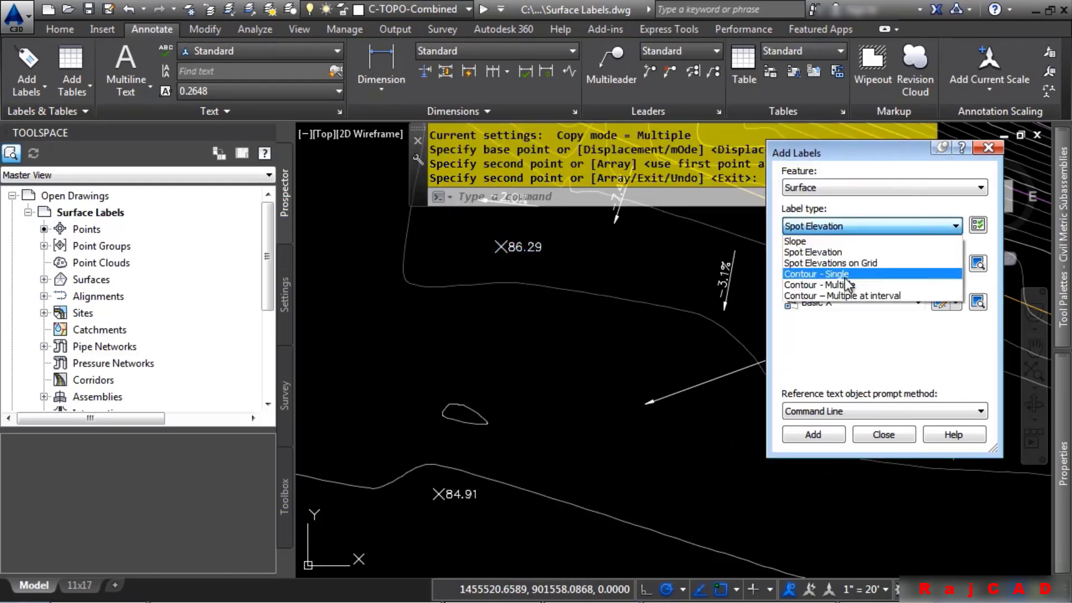
{"action": "left_click", "coordinate": [845, 275]}
{"action": "scroll", "coordinate": [647, 326], "scroll_direction": "down", "scroll_amount": 2}
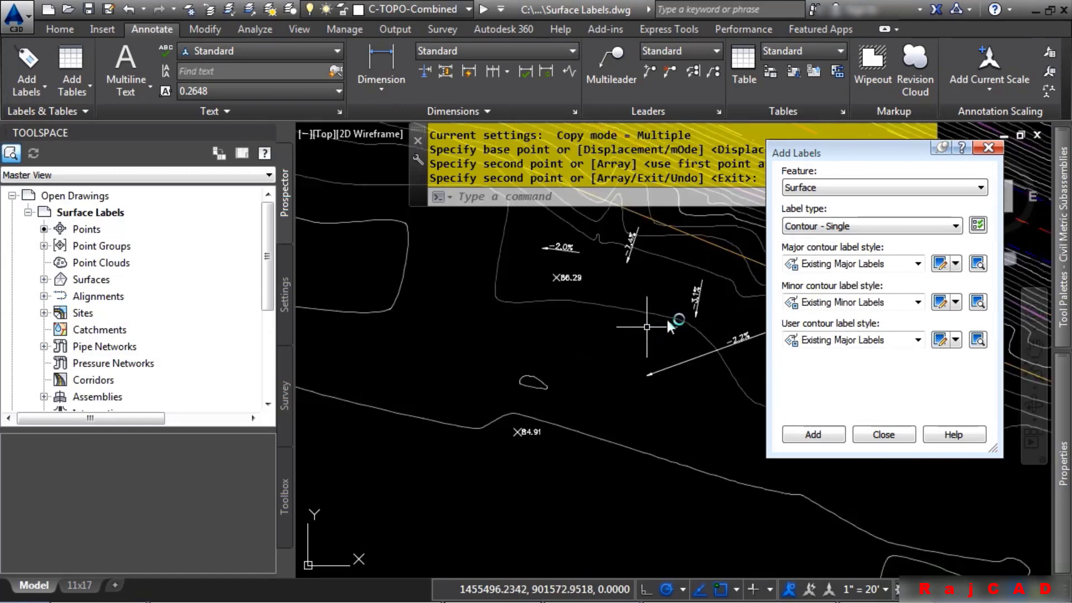
{"action": "middle_click_drag", "start_coordinate": [647, 327], "coordinate": [455, 491]}
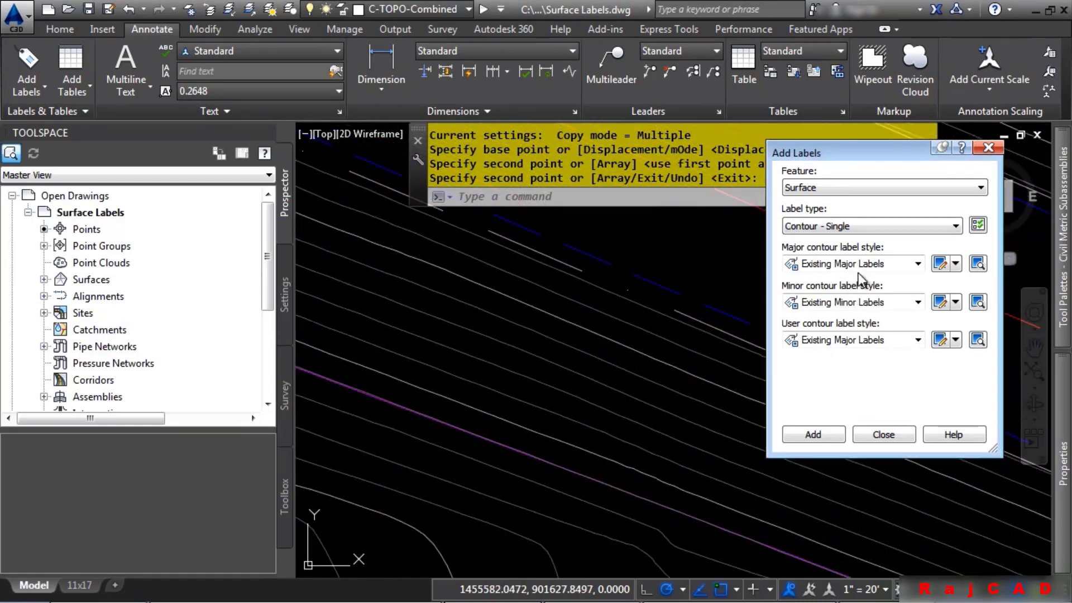
{"action": "left_click", "coordinate": [880, 267]}
{"action": "left_click", "coordinate": [880, 267]}
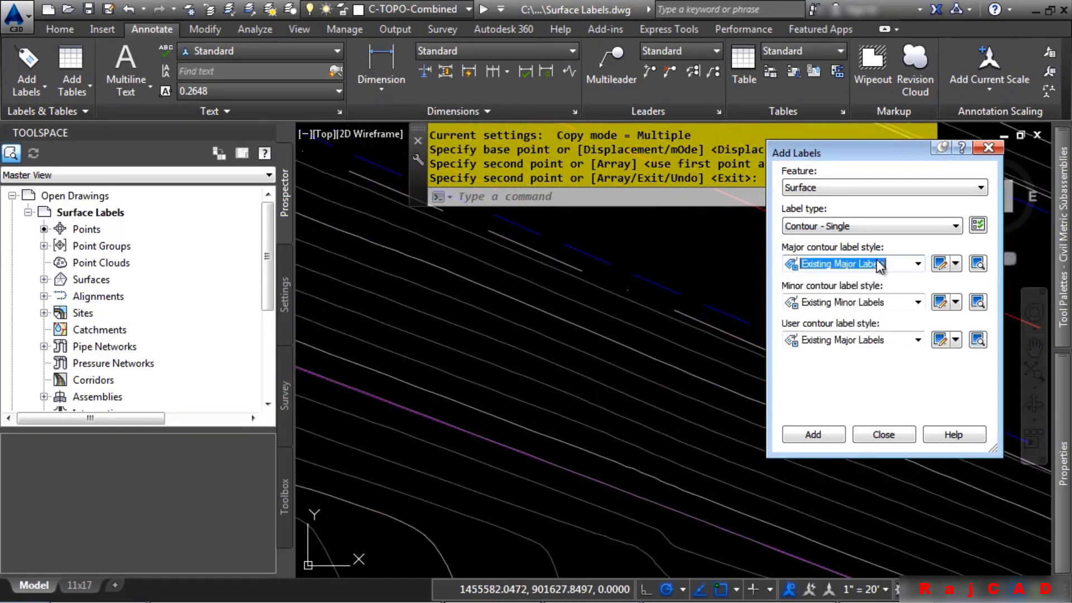
{"action": "left_click", "coordinate": [848, 306]}
{"action": "left_click", "coordinate": [833, 349]}
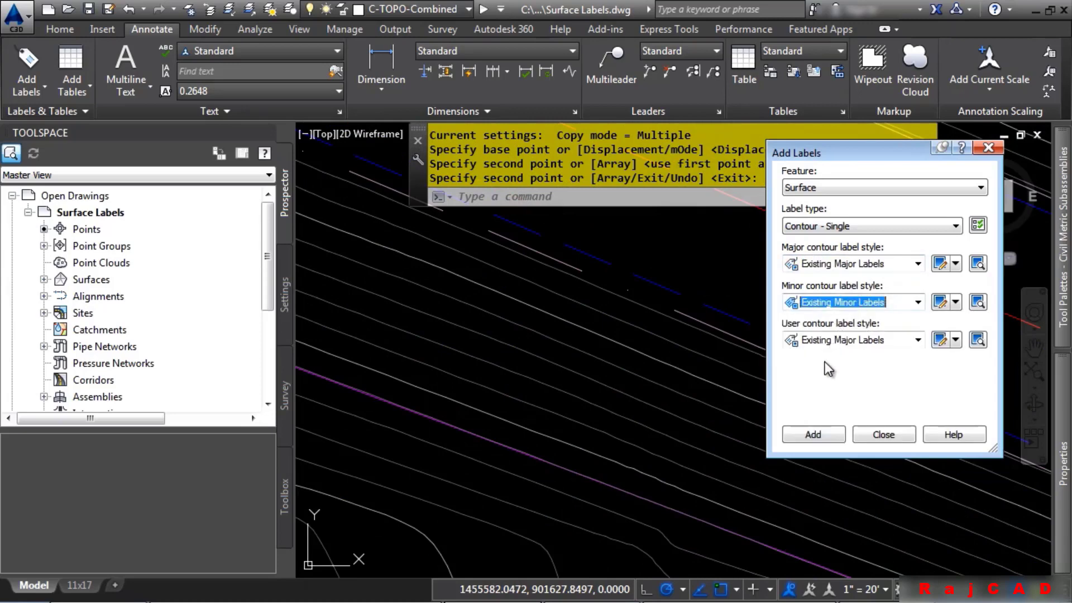
- Add single contour labels to the 97, 94 and 95 contours of the Combined EG surface beside the road
{"action": "left_click", "coordinate": [815, 434]}
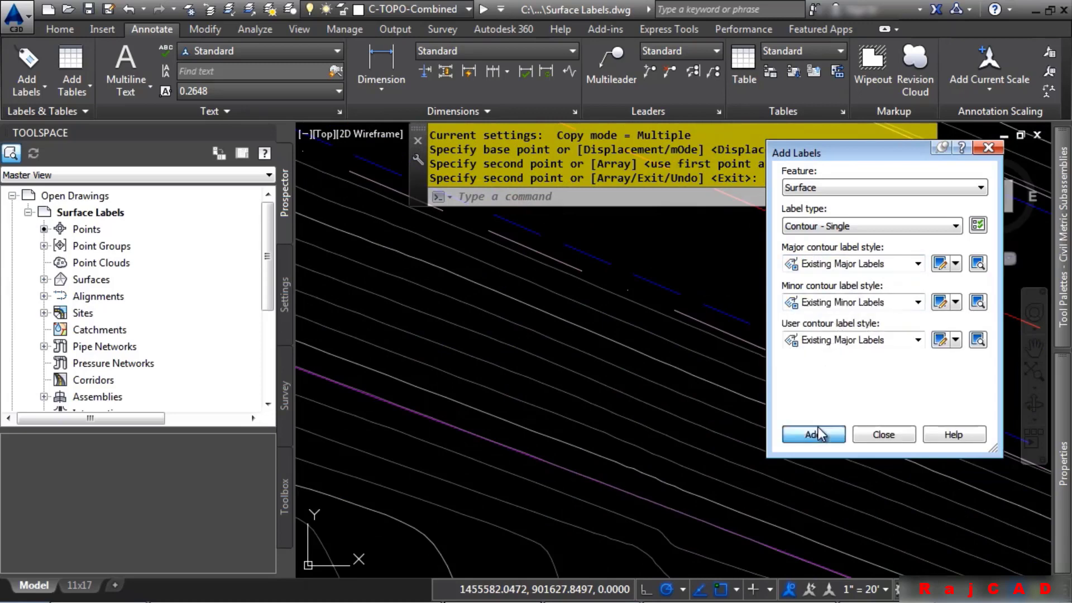
{"action": "left_click", "coordinate": [582, 378]}
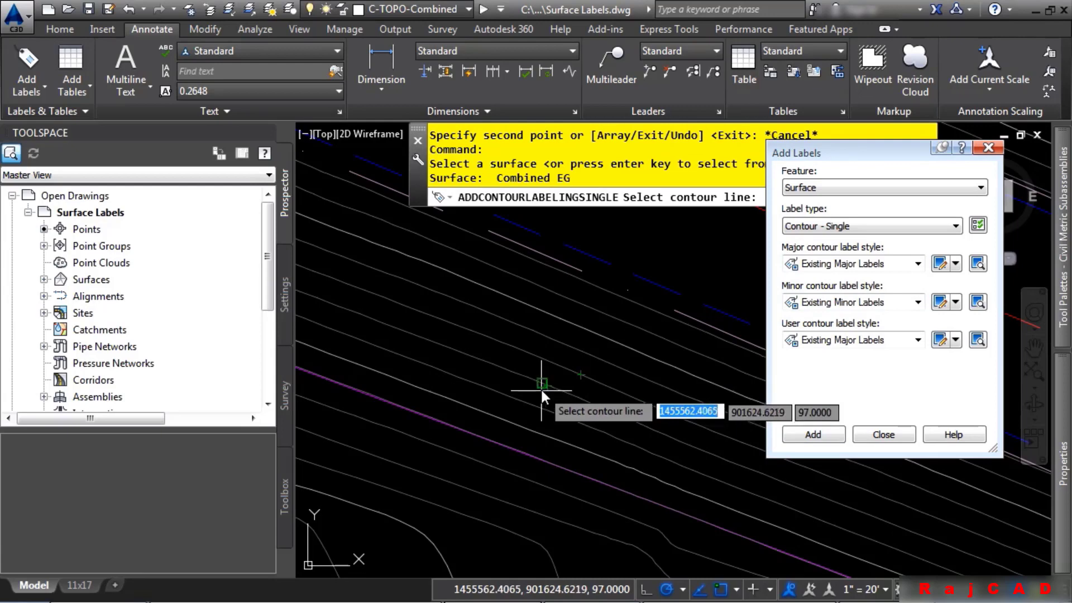
{"action": "left_click", "coordinate": [541, 387]}
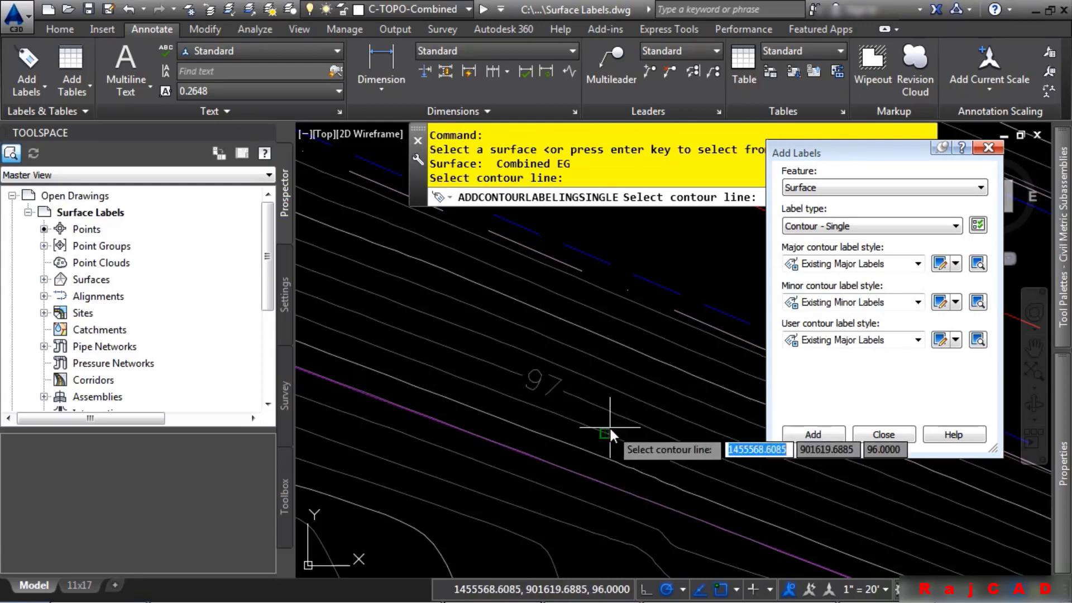
{"action": "left_click", "coordinate": [522, 455]}
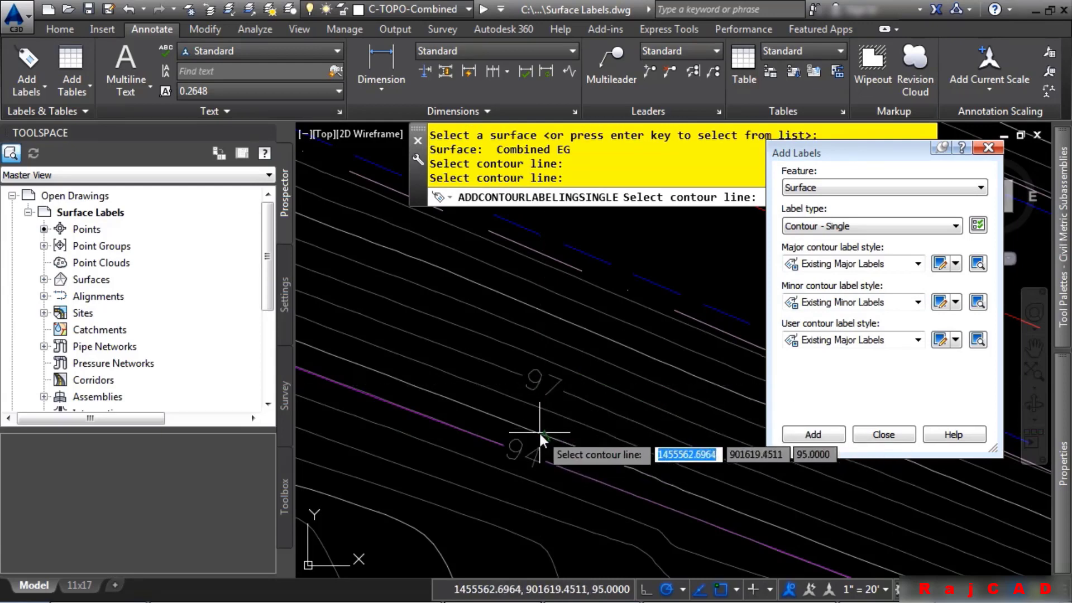
{"action": "left_click", "coordinate": [541, 437]}
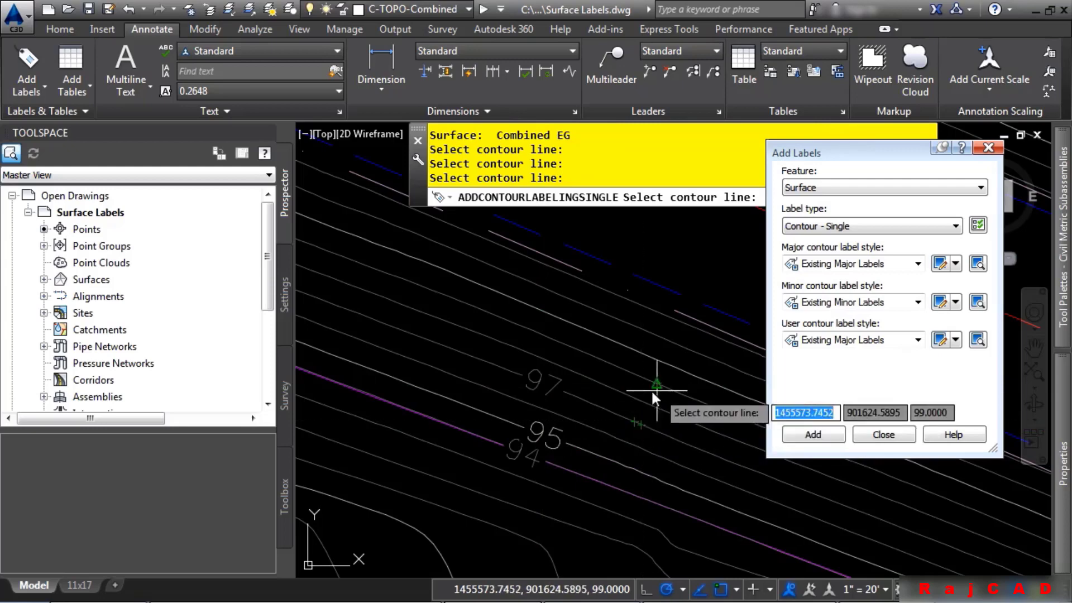
{"action": "key", "text": "Escape"}
{"action": "key", "text": "Escape"}
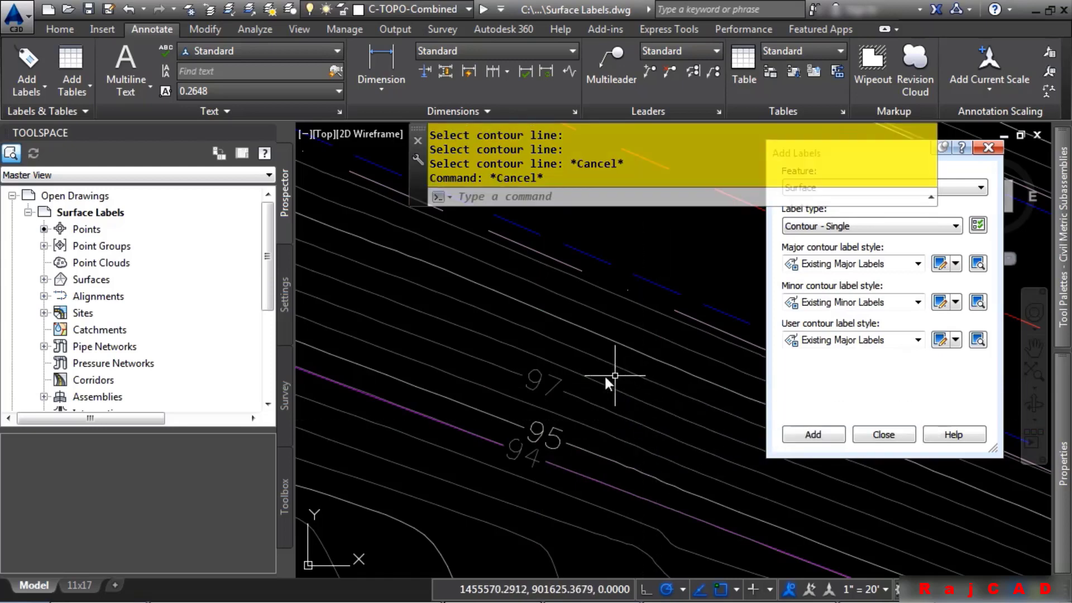
- Stretch the 97 contour label's line northeast across the road and past the far slope's contours
{"action": "left_click", "coordinate": [564, 378]}
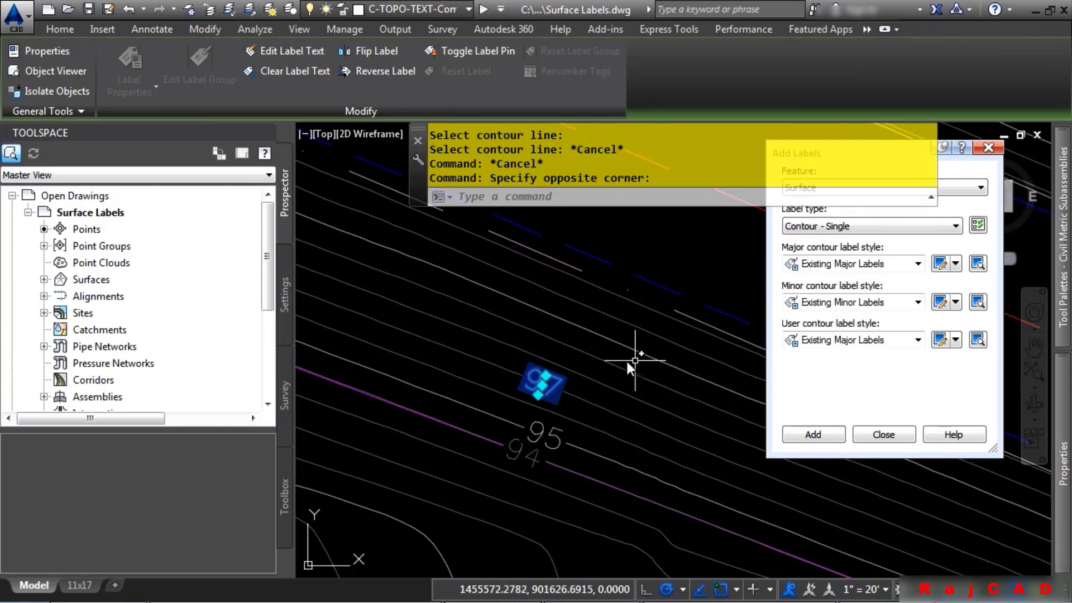
{"action": "left_click", "coordinate": [544, 377]}
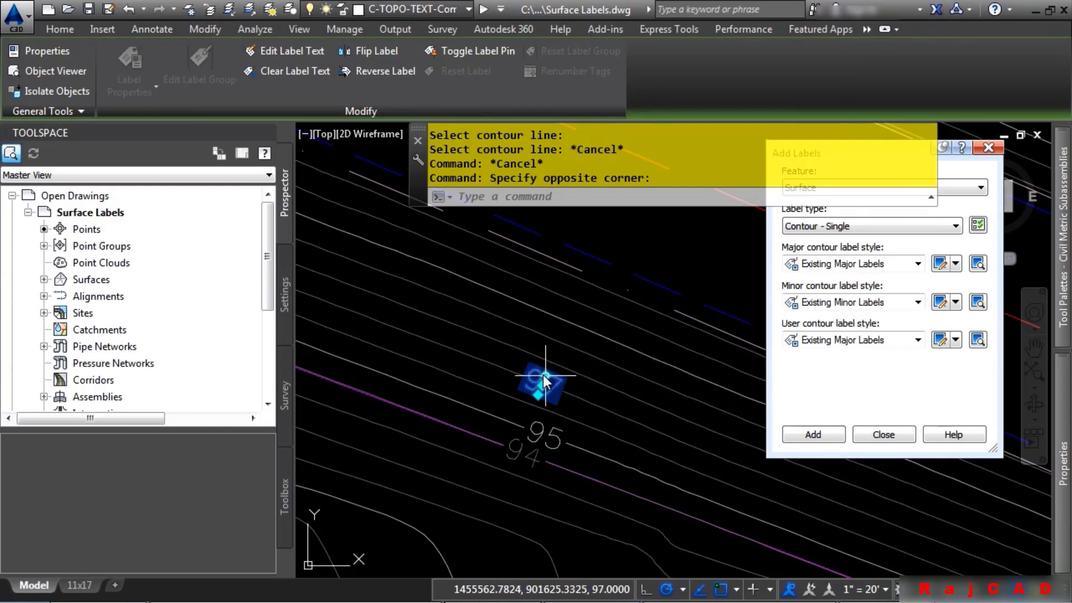
{"action": "scroll", "coordinate": [641, 294], "scroll_direction": "down", "scroll_amount": 2}
{"action": "middle_click_drag", "start_coordinate": [641, 294], "coordinate": [511, 454]}
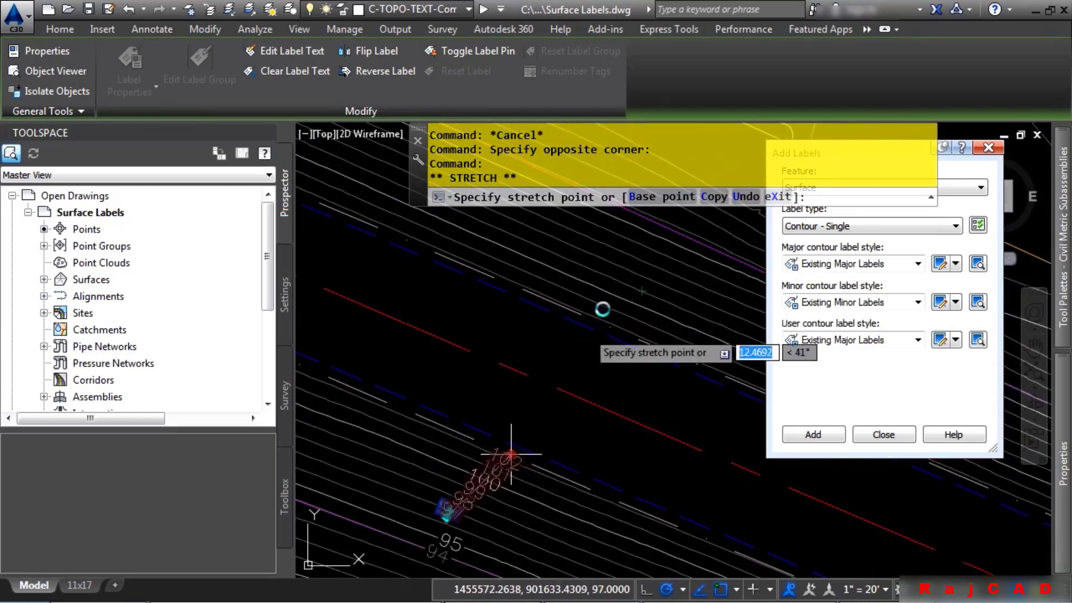
{"action": "scroll", "coordinate": [615, 268], "scroll_direction": "up", "scroll_amount": 2}
{"action": "left_click", "coordinate": [630, 243]}
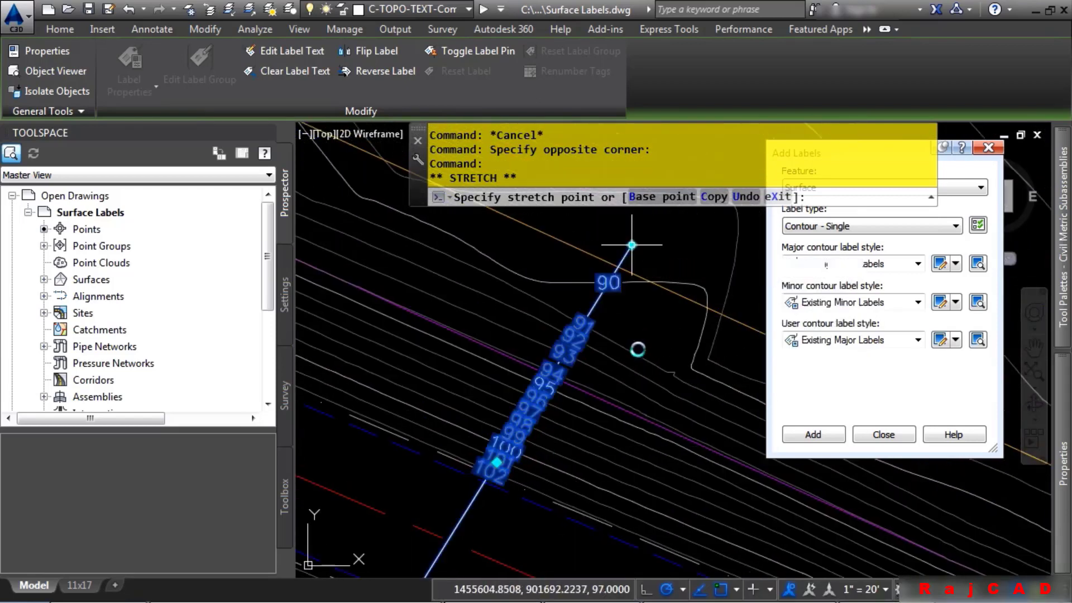
- Turn off the minor contour labels of the stretched contour label line crossing the road
{"action": "middle_click_drag", "start_coordinate": [608, 440], "coordinate": [676, 357]}
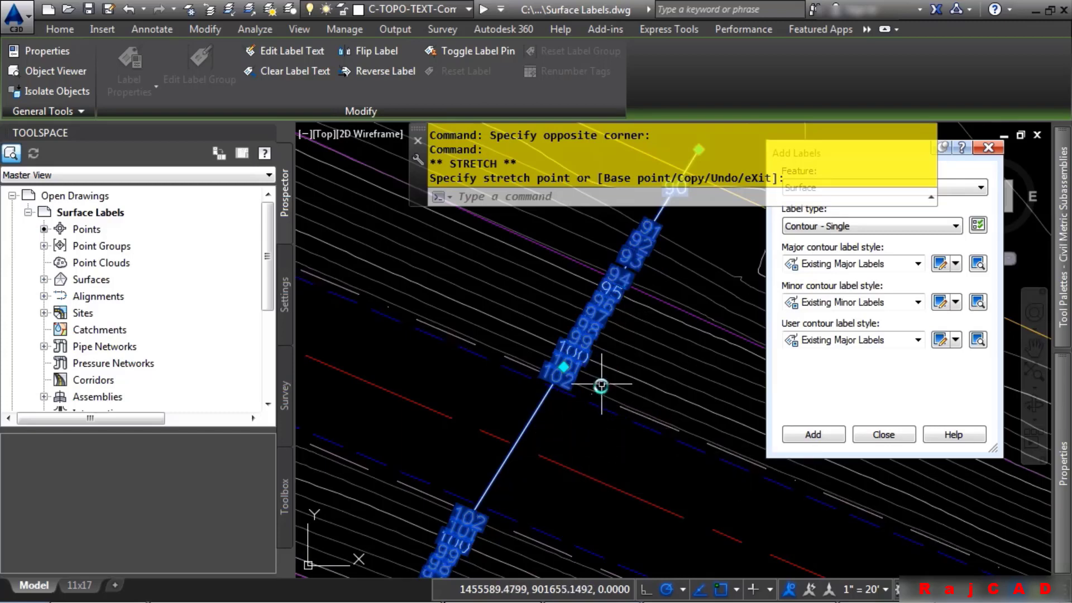
{"action": "middle_click_drag", "start_coordinate": [623, 433], "coordinate": [600, 362]}
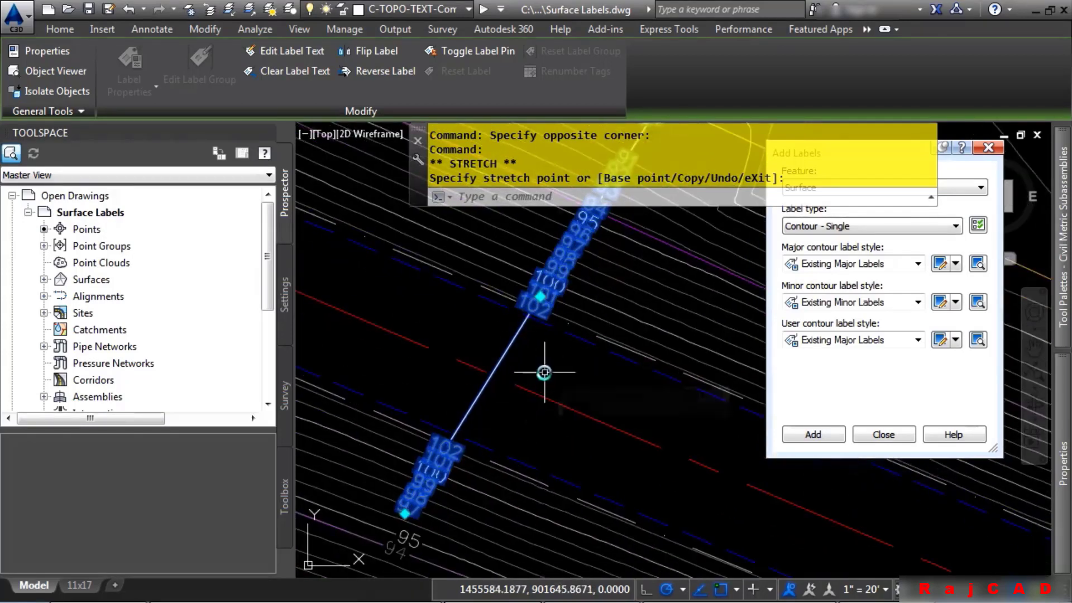
{"action": "mouse_move", "coordinate": [1063, 435]}
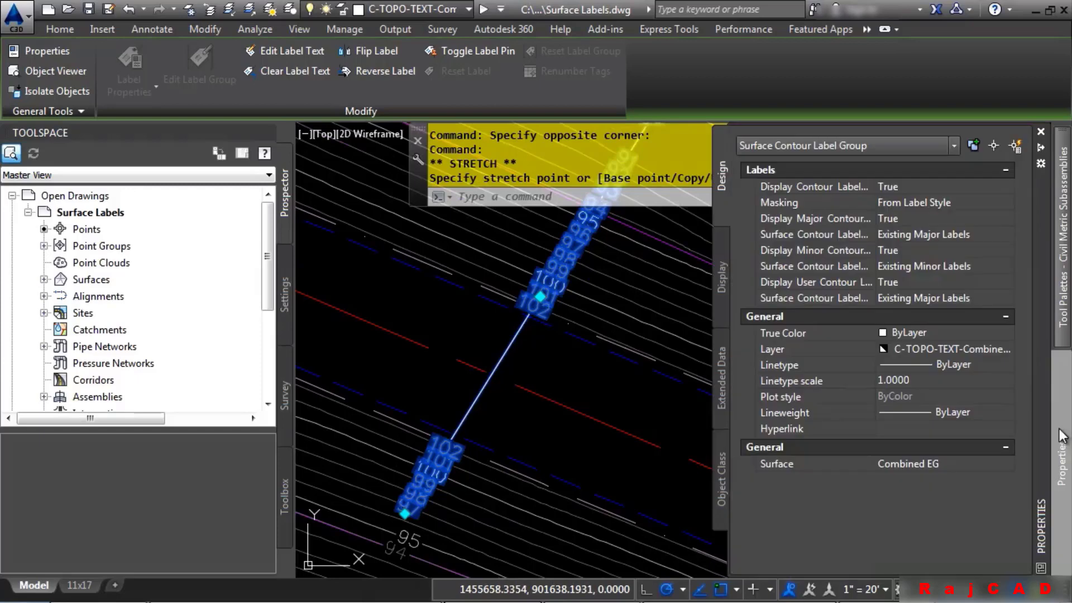
{"action": "left_click", "coordinate": [897, 253]}
{"action": "left_click", "coordinate": [897, 253]}
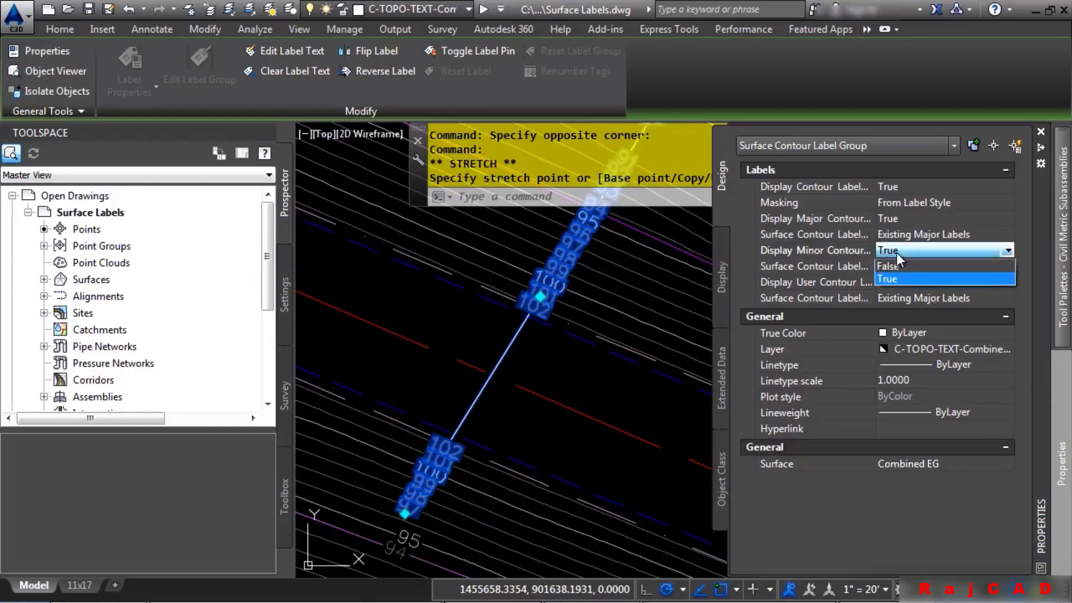
{"action": "left_click", "coordinate": [910, 266]}
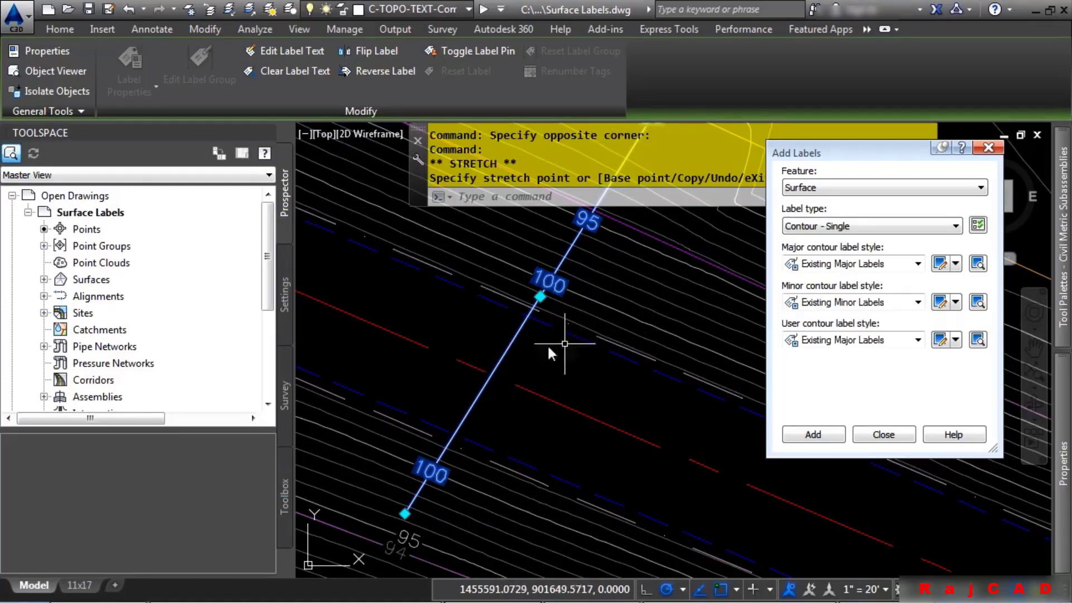
{"action": "key", "text": "Escape"}
- Add Contour – Multiple at interval labels to the Combined EG surface along a line crossing its west end and the road, at a 100.00 interval
{"action": "scroll", "coordinate": [578, 376], "scroll_direction": "down", "scroll_amount": 5}
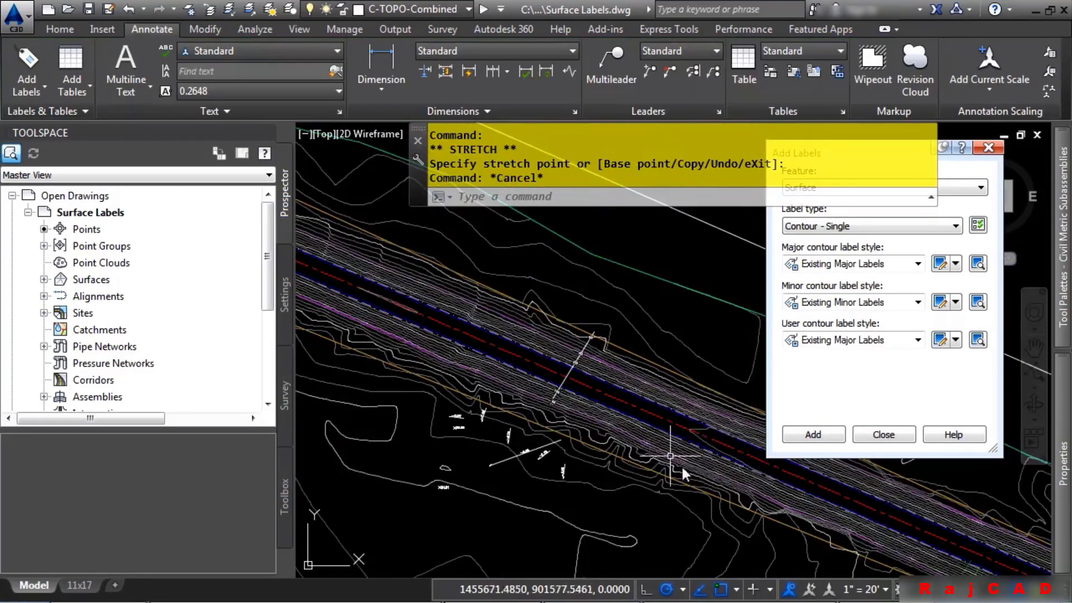
{"action": "left_click", "coordinate": [910, 237]}
{"action": "left_click", "coordinate": [863, 295]}
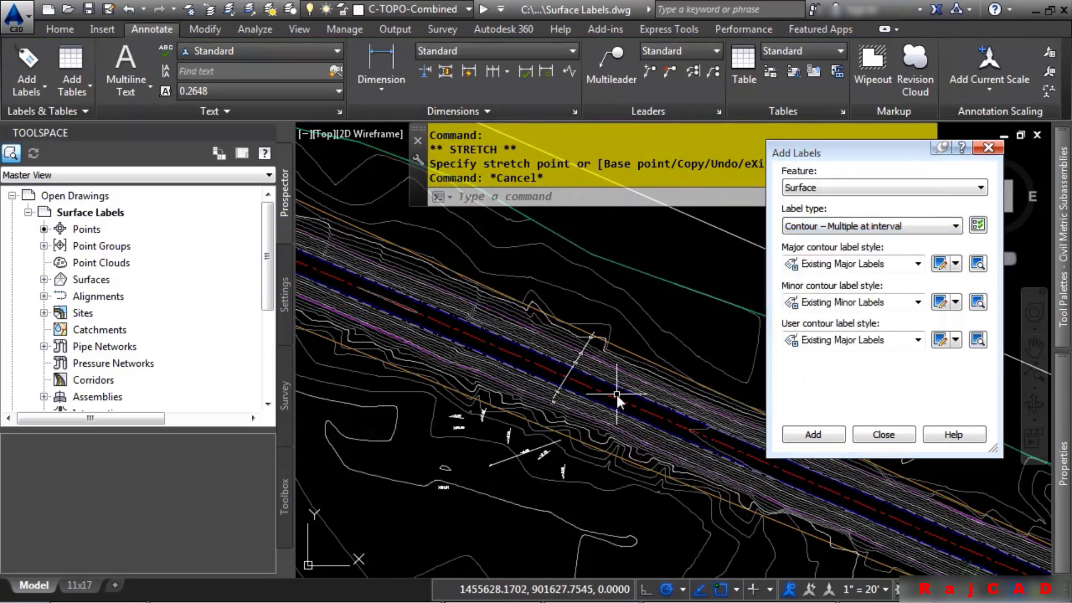
{"action": "left_click", "coordinate": [813, 435]}
{"action": "scroll", "coordinate": [520, 486], "scroll_direction": "down", "scroll_amount": 5}
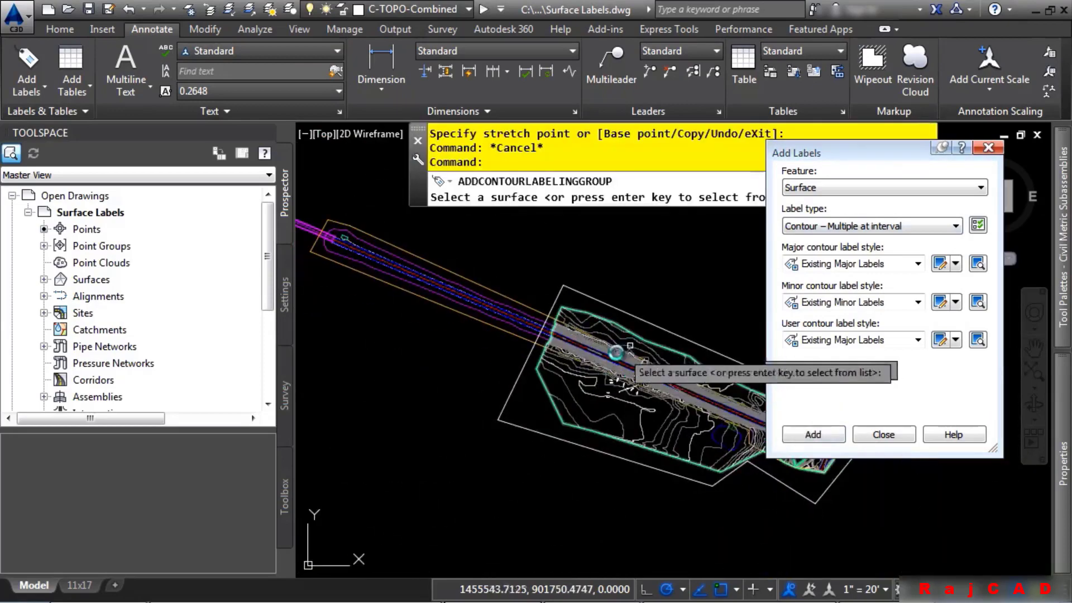
{"action": "left_click", "coordinate": [630, 346]}
{"action": "left_click", "coordinate": [692, 420]}
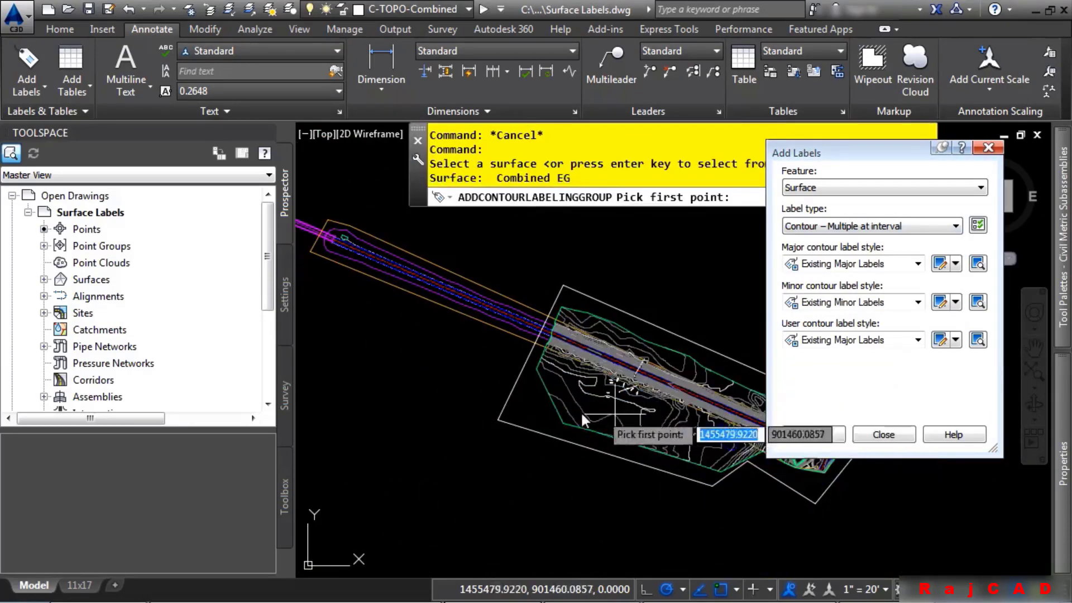
{"action": "left_click", "coordinate": [531, 405]}
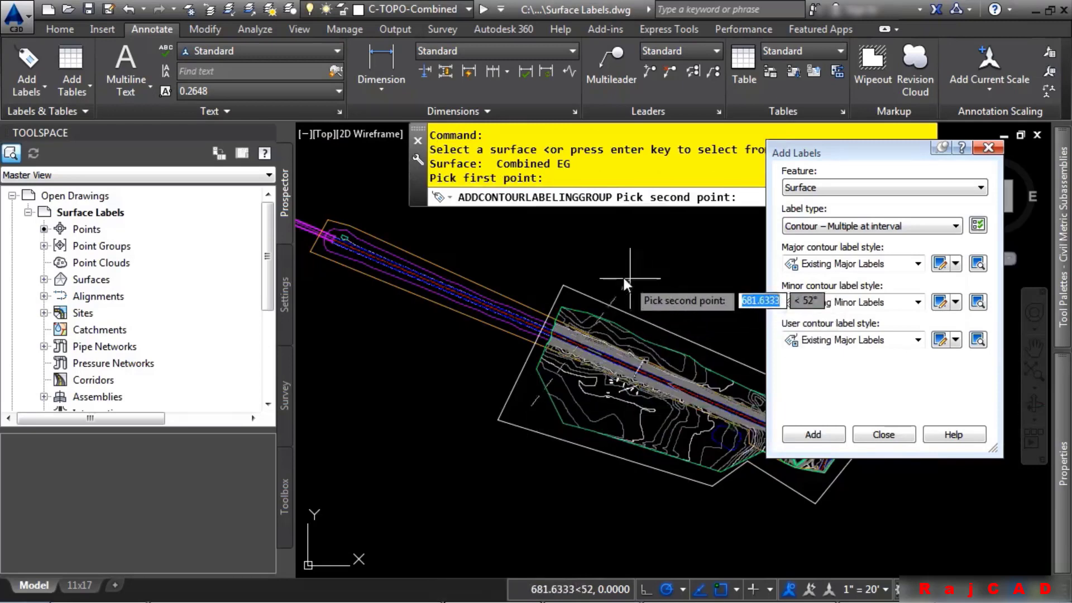
{"action": "left_click", "coordinate": [597, 269]}
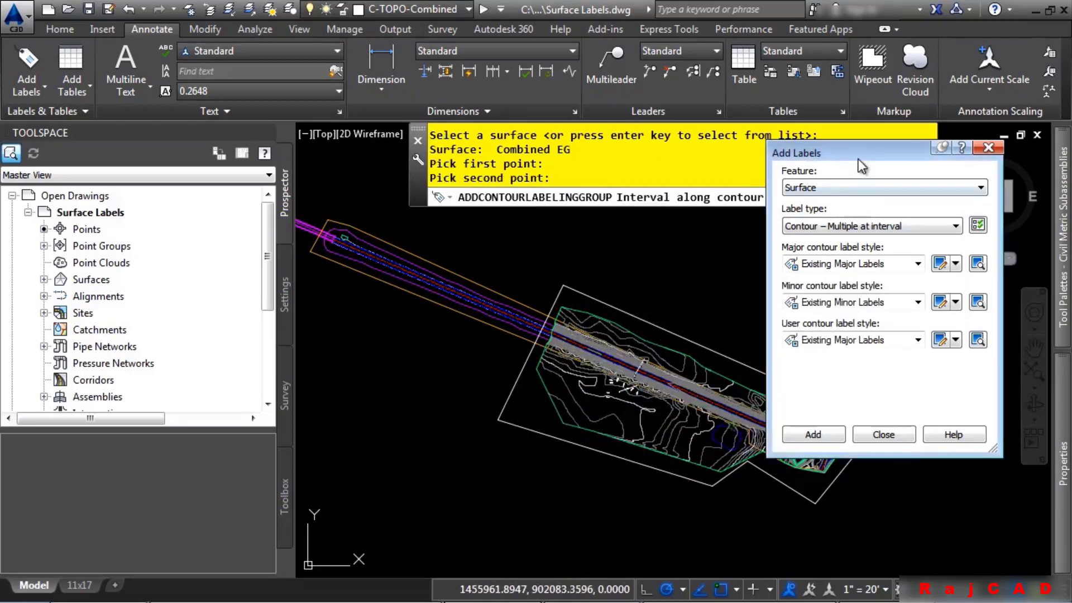
{"action": "mouse_move", "coordinate": [859, 159]}
{"action": "left_mouse_down"}
{"action": "mouse_move", "coordinate": [826, 253]}
{"action": "mouse_move", "coordinate": [884, 257]}
{"action": "left_mouse_up"}
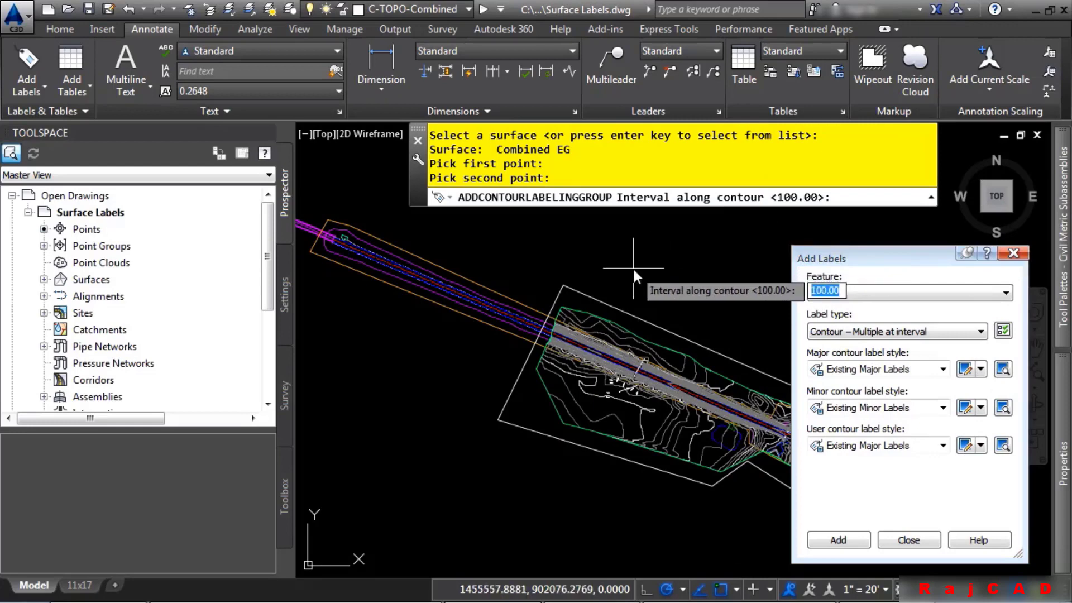
{"action": "key", "text": "Return"}
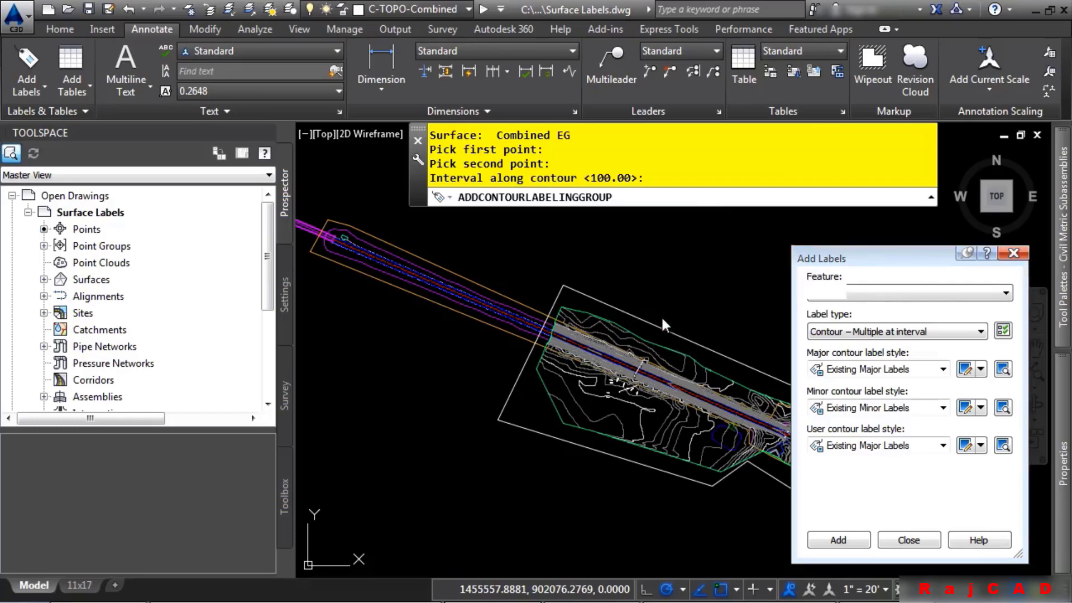
- Select all surface contour label groups similar to one beside the road and set their minor contour label display to False
{"action": "scroll", "coordinate": [638, 385], "scroll_direction": "up", "scroll_amount": 5}
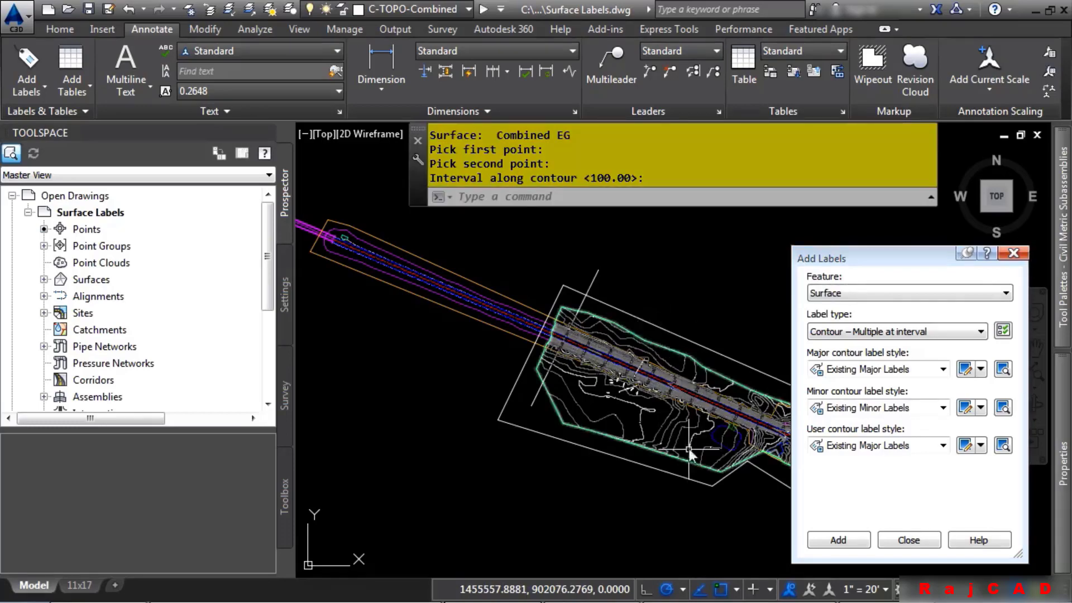
{"action": "scroll", "coordinate": [481, 486], "scroll_direction": "up", "scroll_amount": 5}
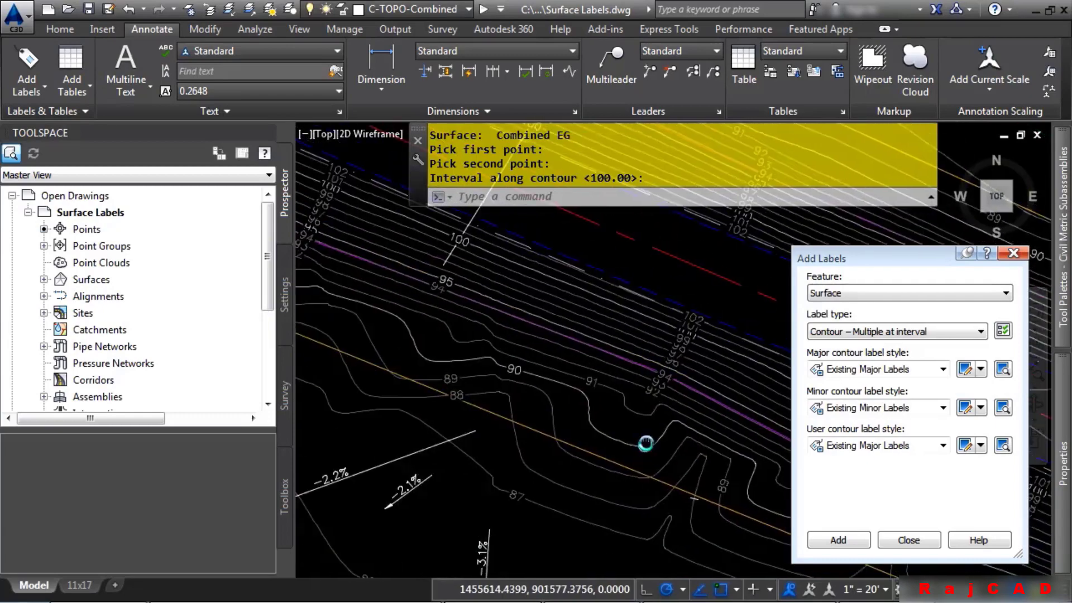
{"action": "middle_click_drag", "start_coordinate": [646, 443], "coordinate": [658, 488]}
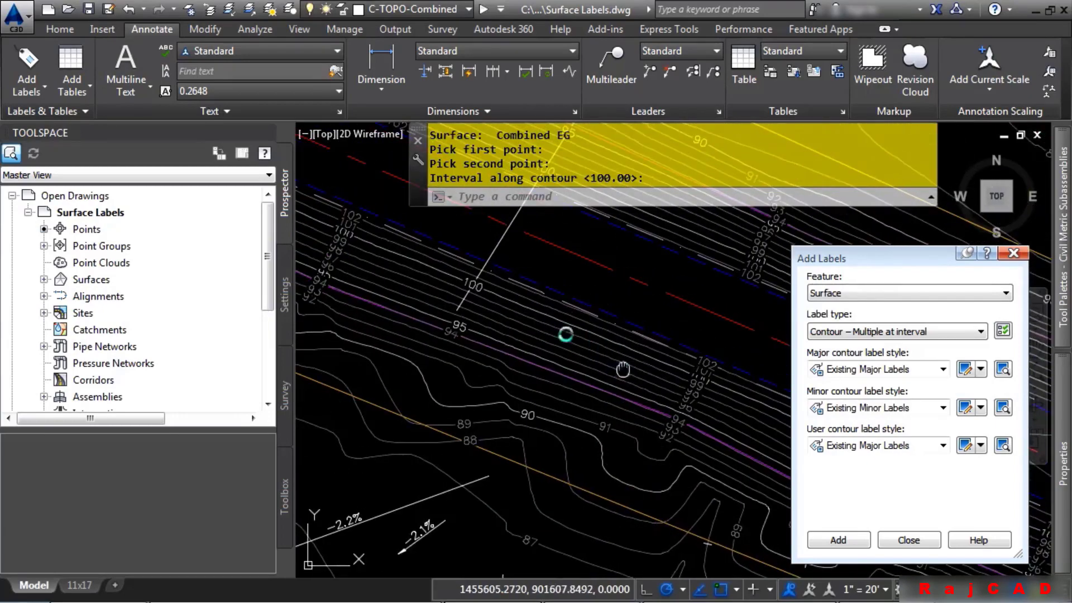
{"action": "middle_click_drag", "start_coordinate": [622, 369], "coordinate": [518, 310]}
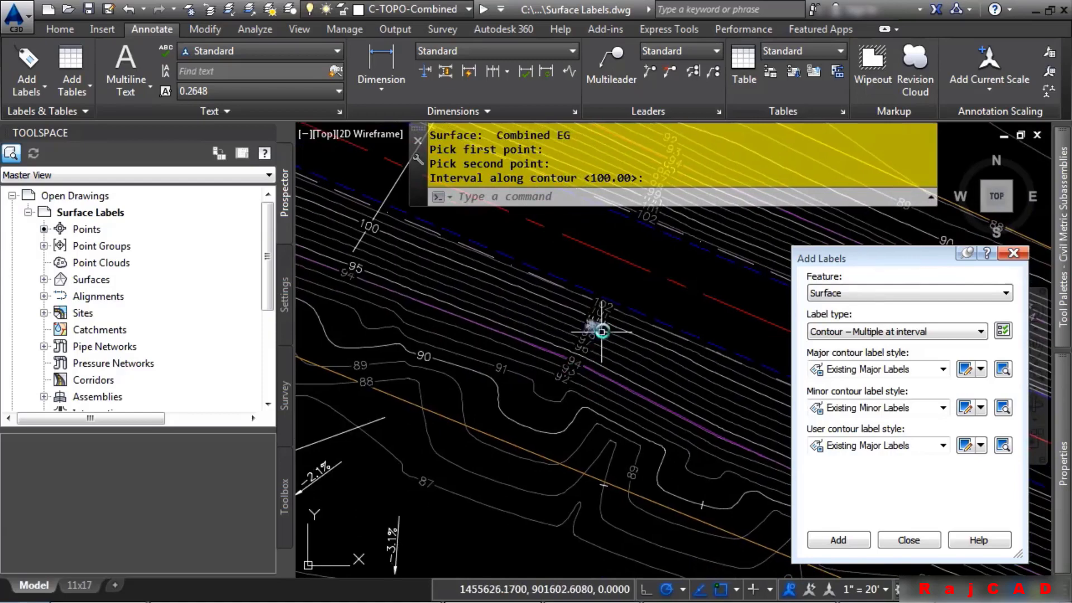
{"action": "left_click", "coordinate": [600, 313]}
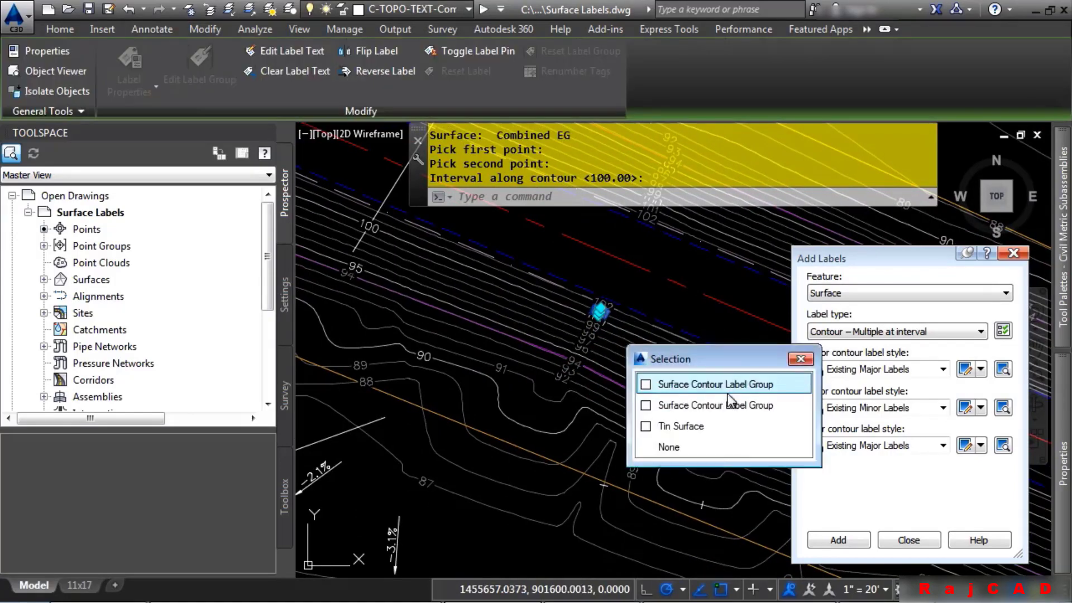
{"action": "left_click", "coordinate": [729, 403]}
{"action": "right_click", "coordinate": [654, 296]}
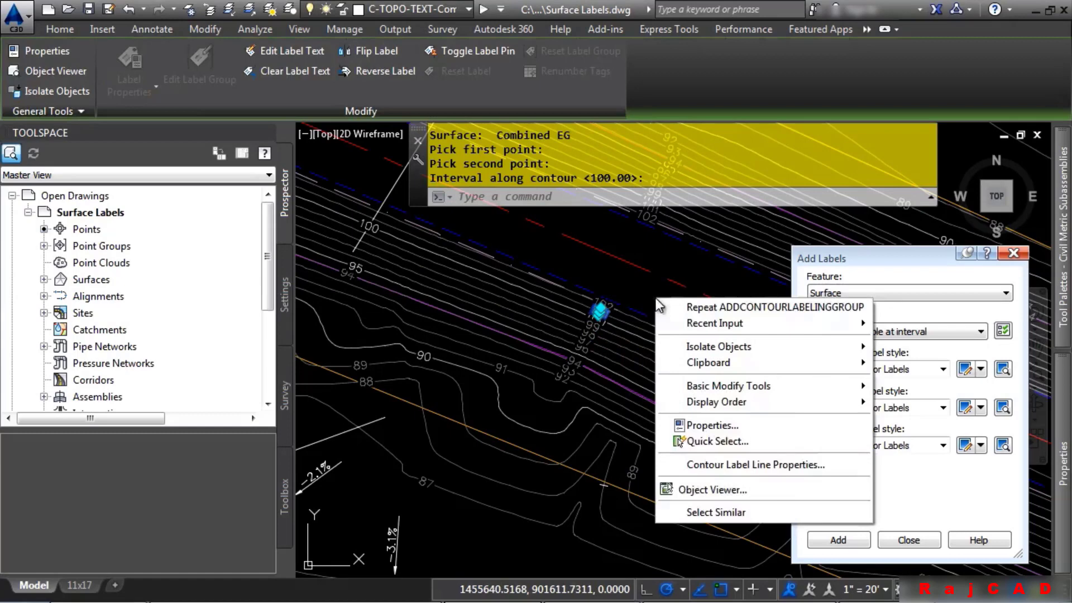
{"action": "left_click", "coordinate": [716, 510]}
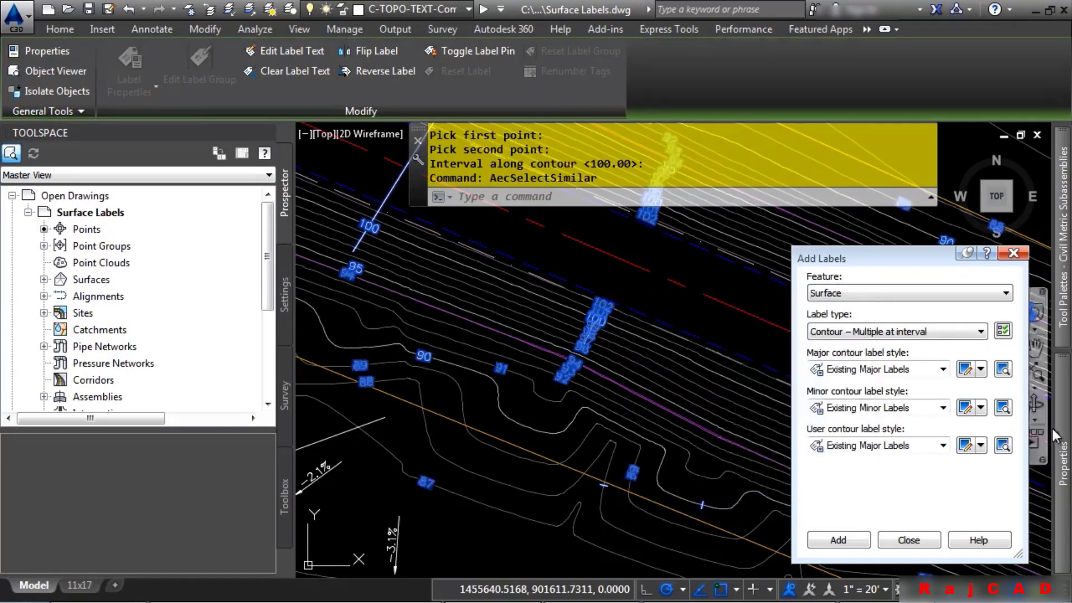
{"action": "mouse_move", "coordinate": [1066, 436]}
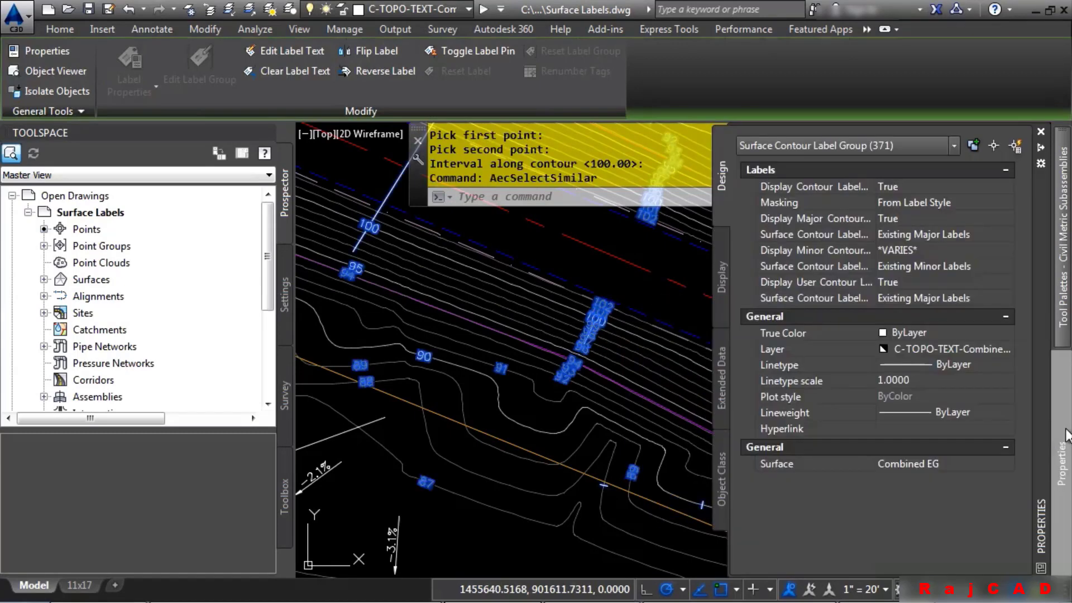
{"action": "left_click", "coordinate": [917, 249]}
{"action": "left_click", "coordinate": [914, 265]}
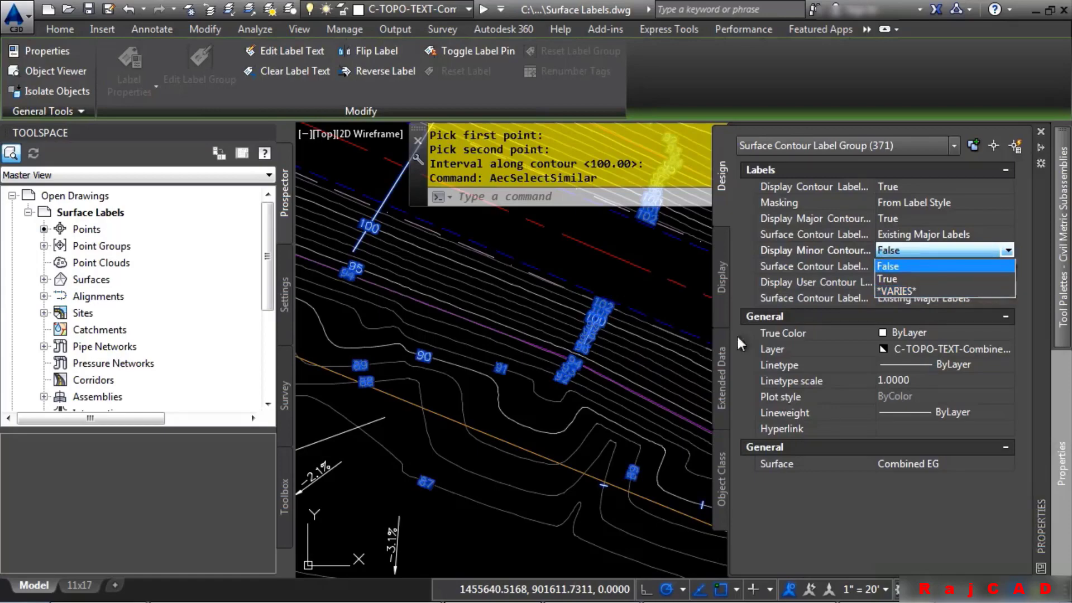
{"action": "key", "text": "Escape"}
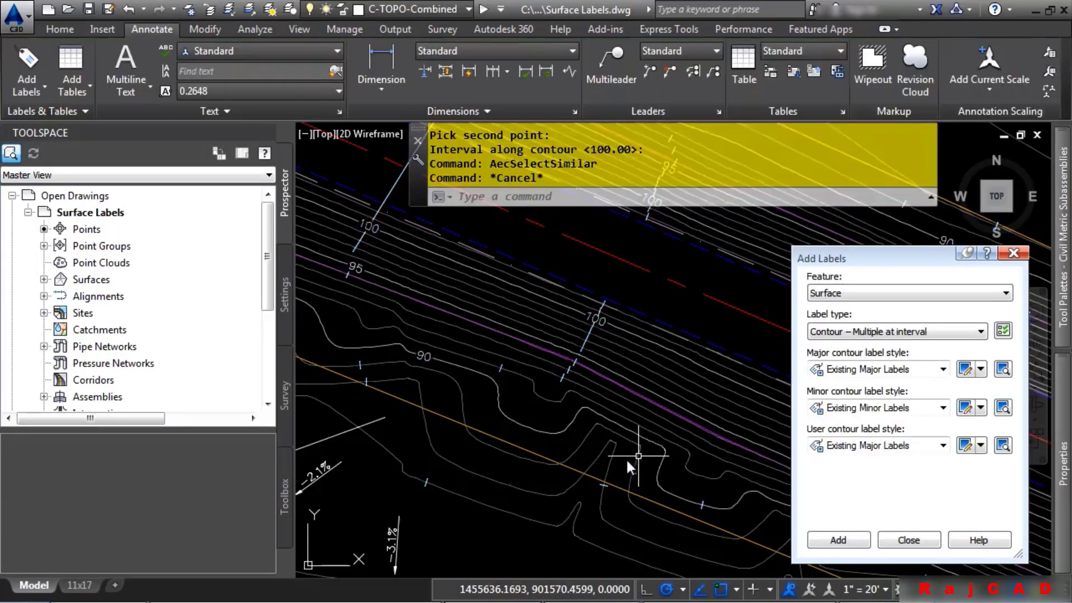
{"action": "scroll", "coordinate": [614, 391], "scroll_direction": "down", "scroll_amount": 5}
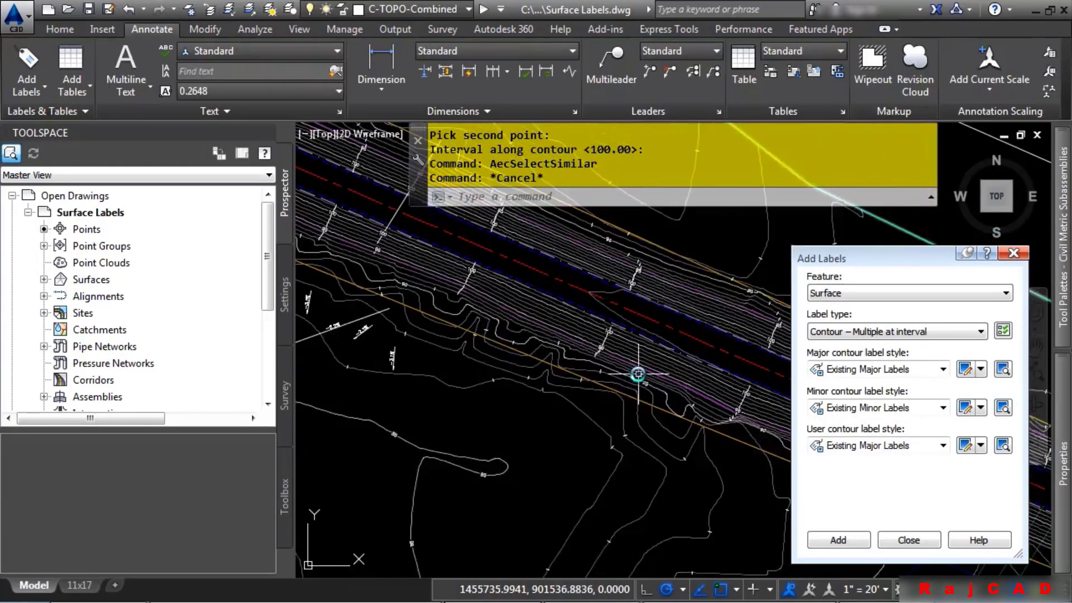
{"action": "scroll", "coordinate": [665, 418], "scroll_direction": "up", "scroll_amount": 2}
{"action": "scroll", "coordinate": [615, 346], "scroll_direction": "up", "scroll_amount": 2}
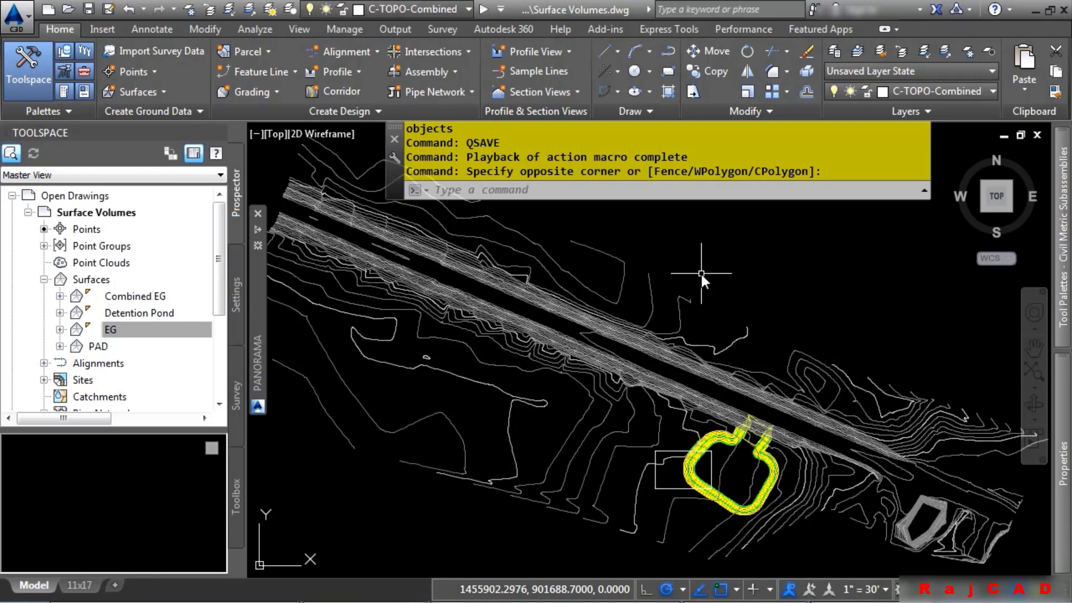
- Open the Volumes Dashboard in the Surface Volumes drawing and start a new TIN volume surface named Volume1
{"action": "left_click", "coordinate": [252, 29]}
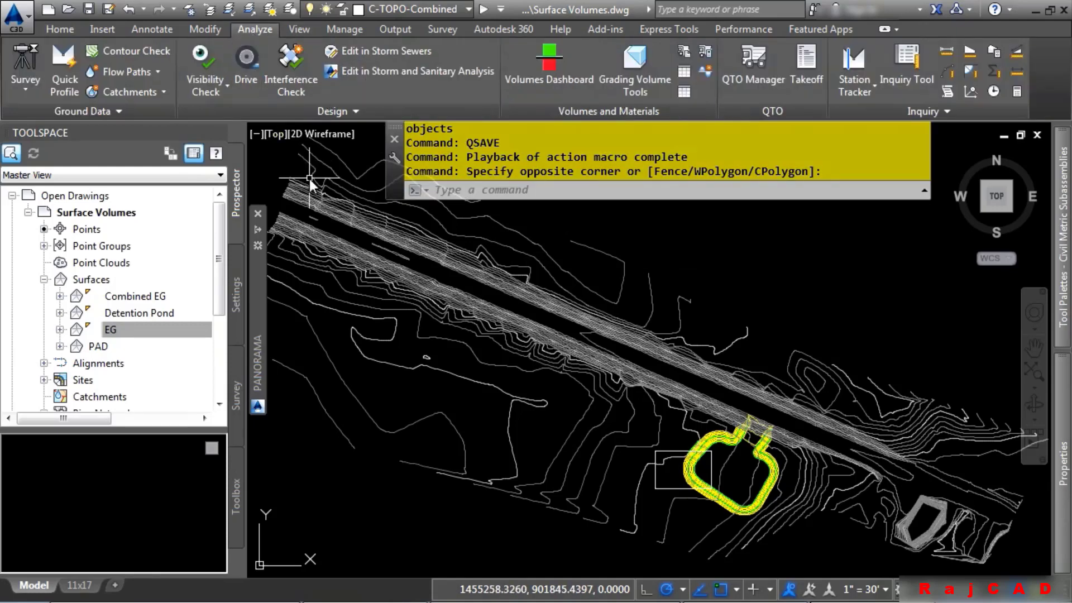
{"action": "left_click", "coordinate": [549, 61]}
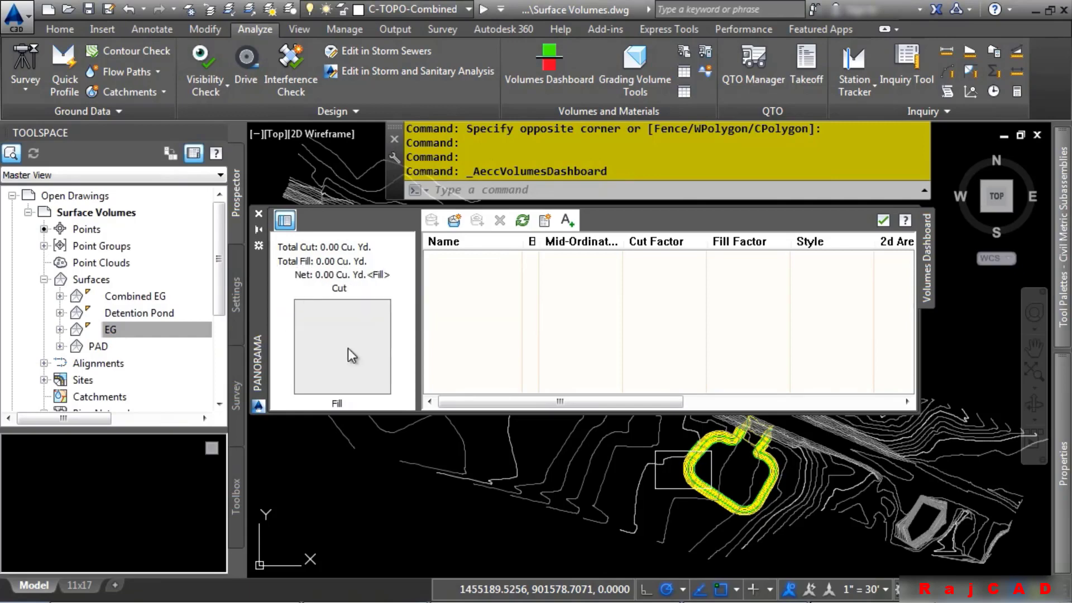
{"action": "middle_click_drag", "start_coordinate": [623, 483], "coordinate": [743, 497]}
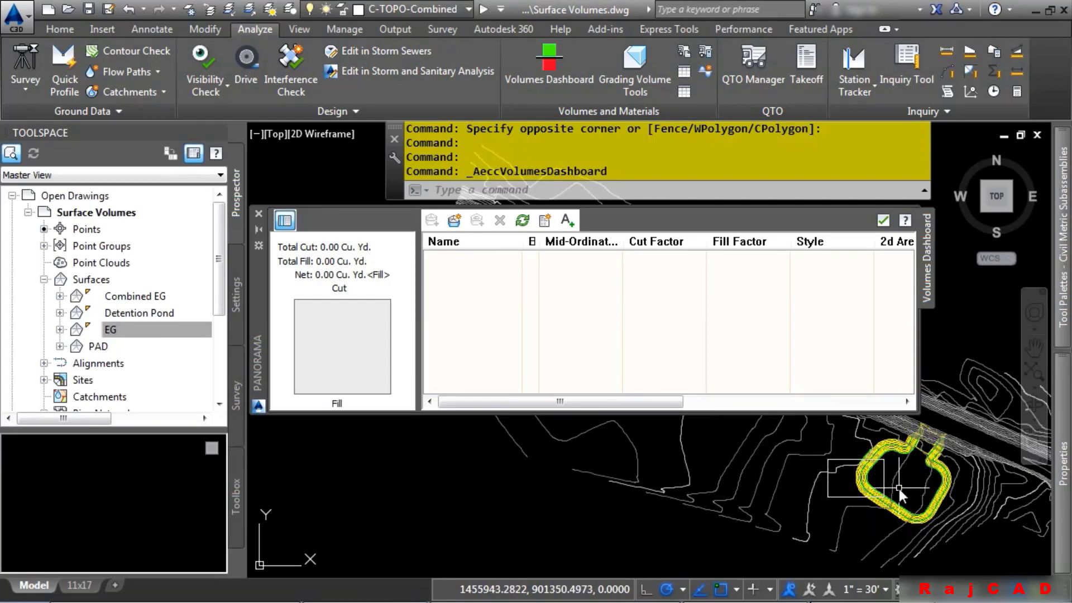
{"action": "left_click", "coordinate": [458, 223]}
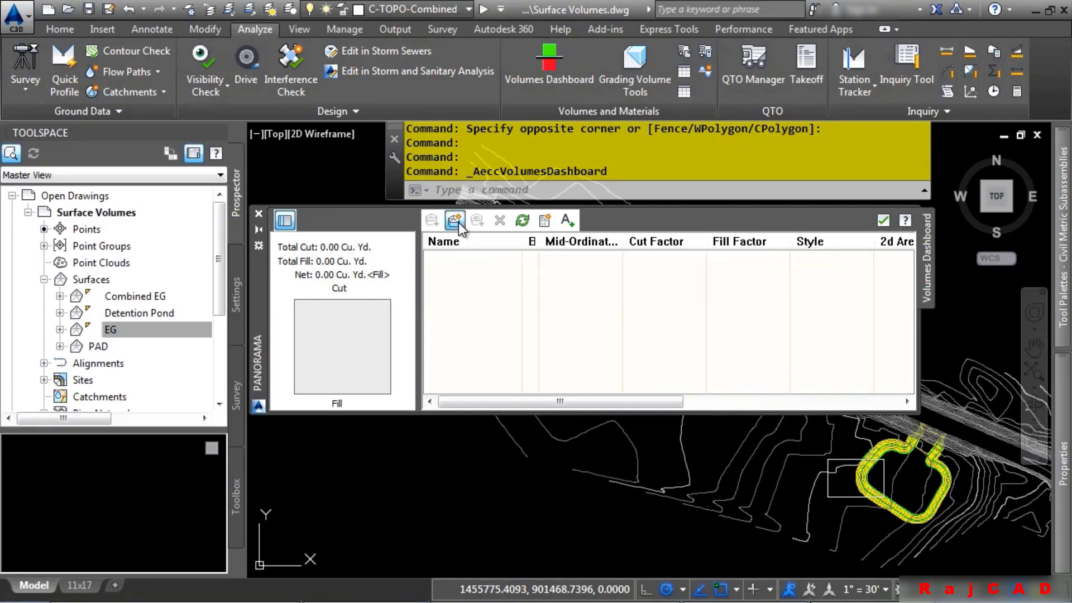
{"action": "left_click", "coordinate": [703, 254]}
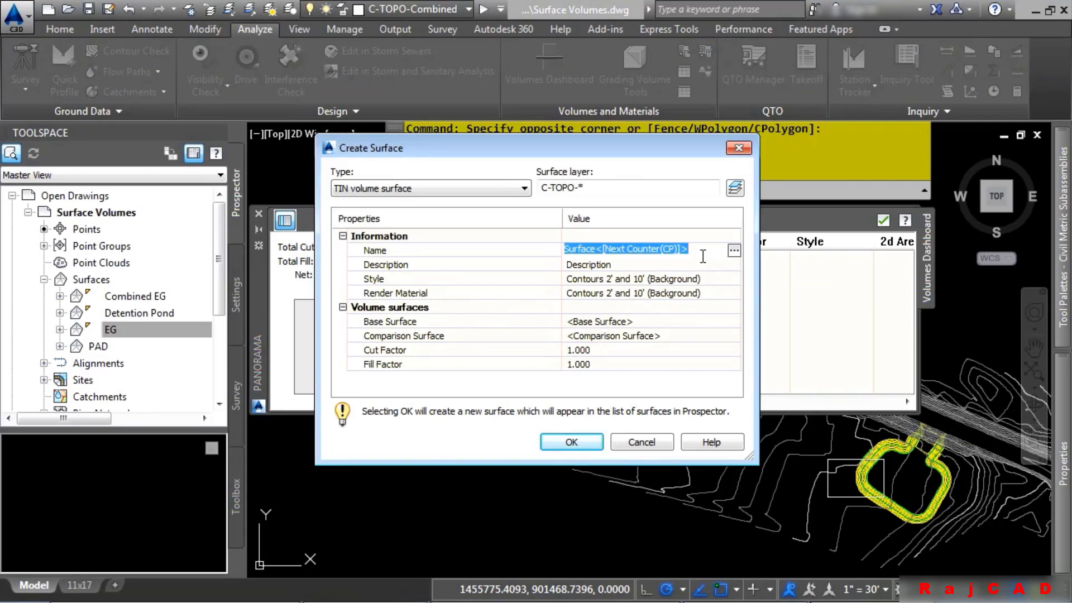
{"action": "type", "text": "Volume1"}
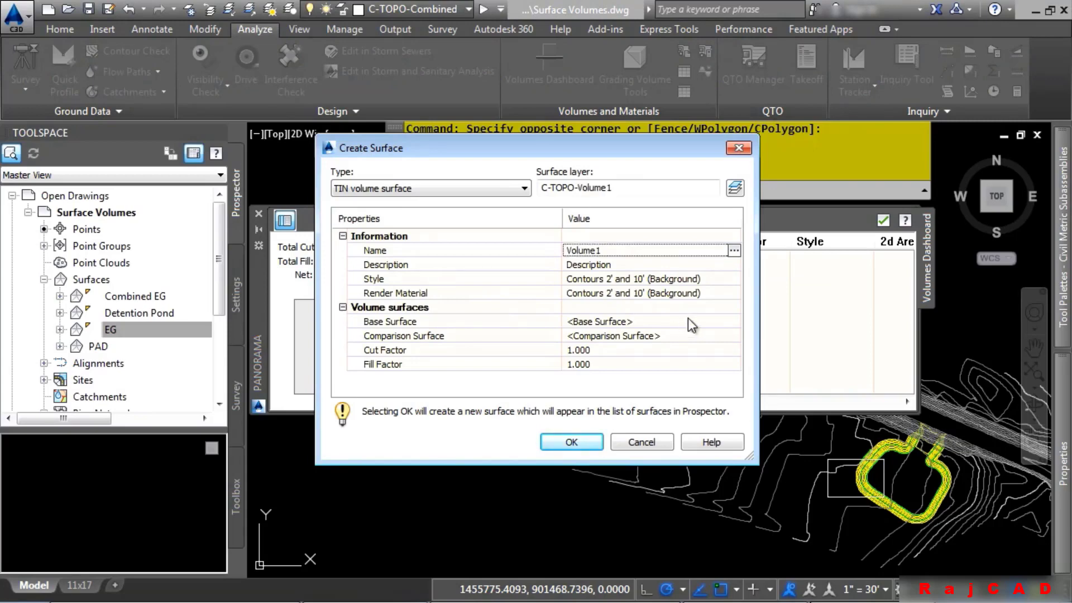
- Set Combined EG as the base surface and PAD as the comparison surface of Volume1
{"action": "left_click", "coordinate": [705, 321]}
{"action": "left_click", "coordinate": [734, 322]}
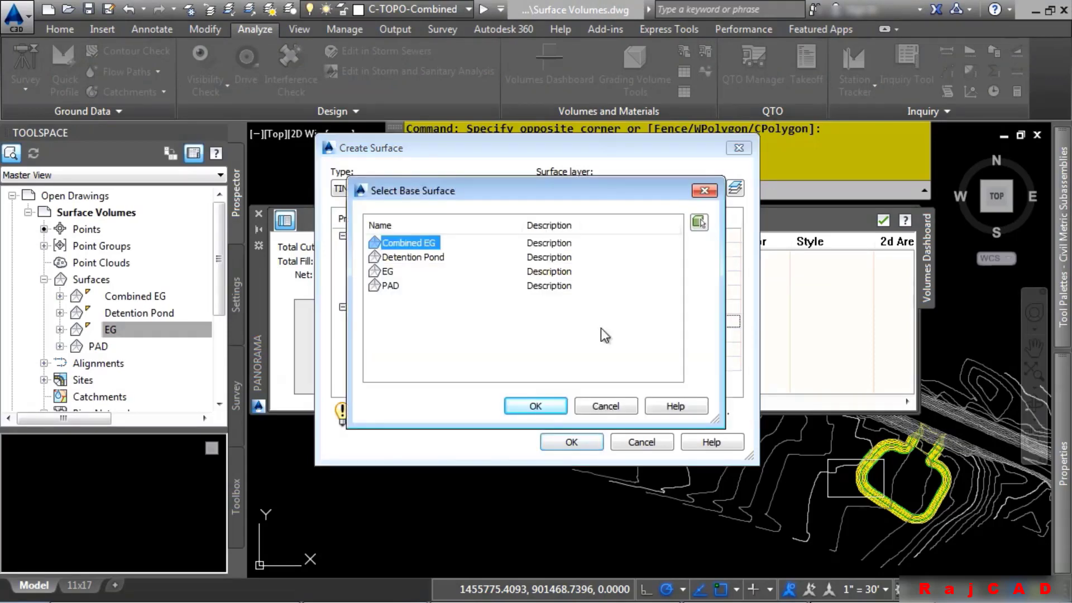
{"action": "left_click", "coordinate": [537, 406]}
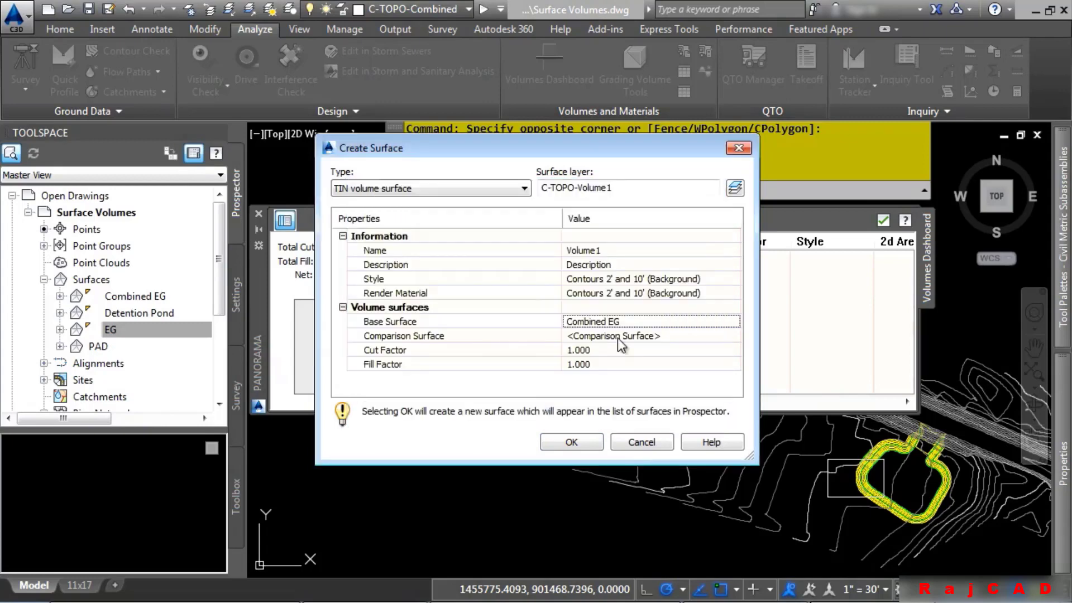
{"action": "left_click", "coordinate": [687, 336]}
{"action": "left_click", "coordinate": [735, 337]}
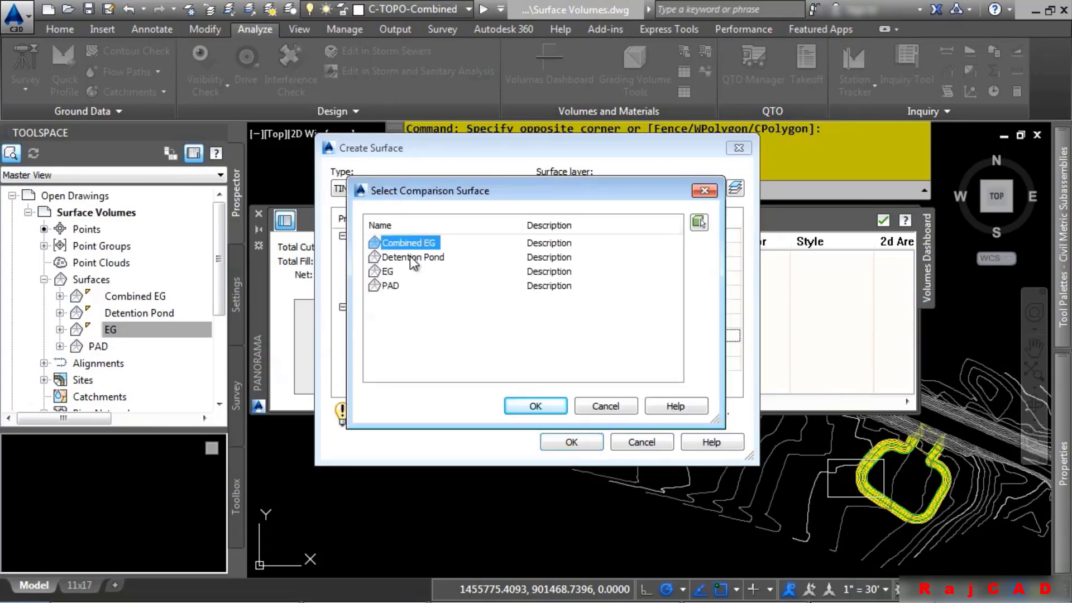
{"action": "left_click", "coordinate": [392, 286]}
{"action": "left_click", "coordinate": [535, 406]}
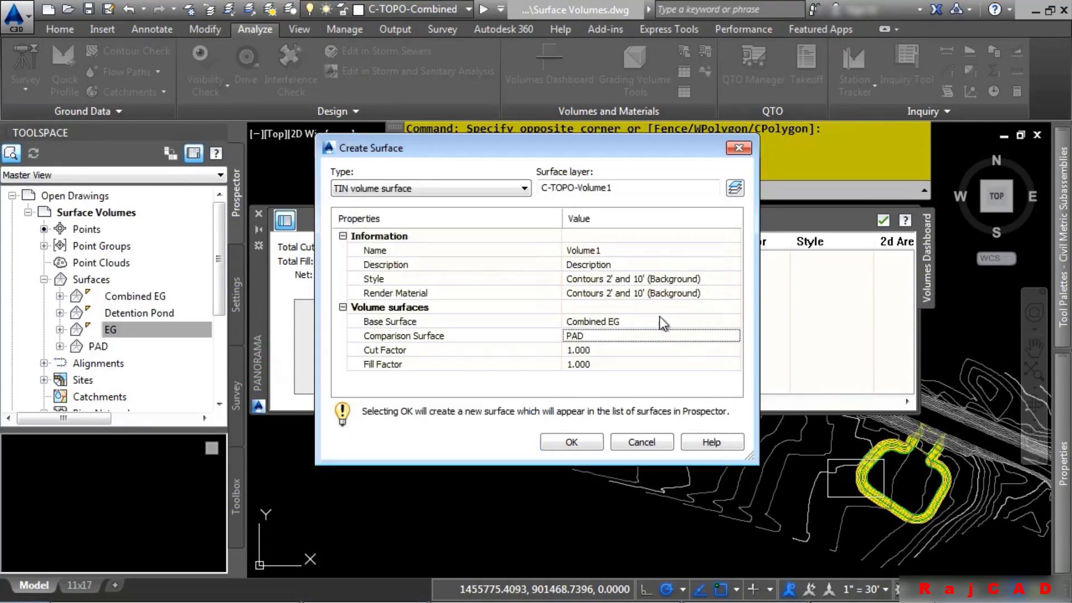
- Set the surface style of Volume1 to Border Only and create the volume surface
{"action": "left_click", "coordinate": [709, 279]}
{"action": "left_click", "coordinate": [733, 279]}
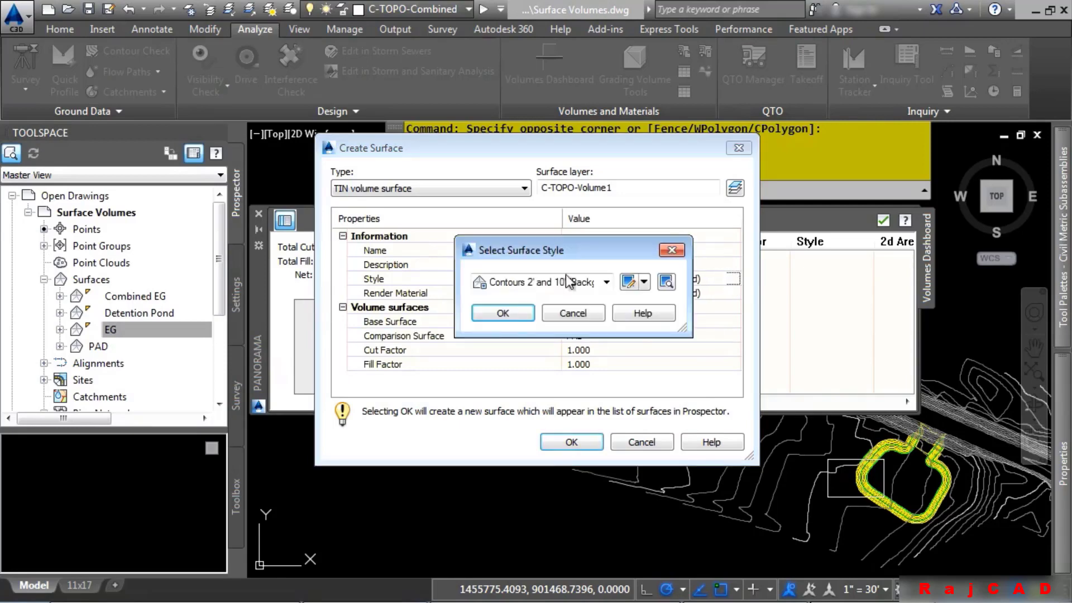
{"action": "left_click", "coordinate": [554, 282]}
{"action": "left_click", "coordinate": [530, 325]}
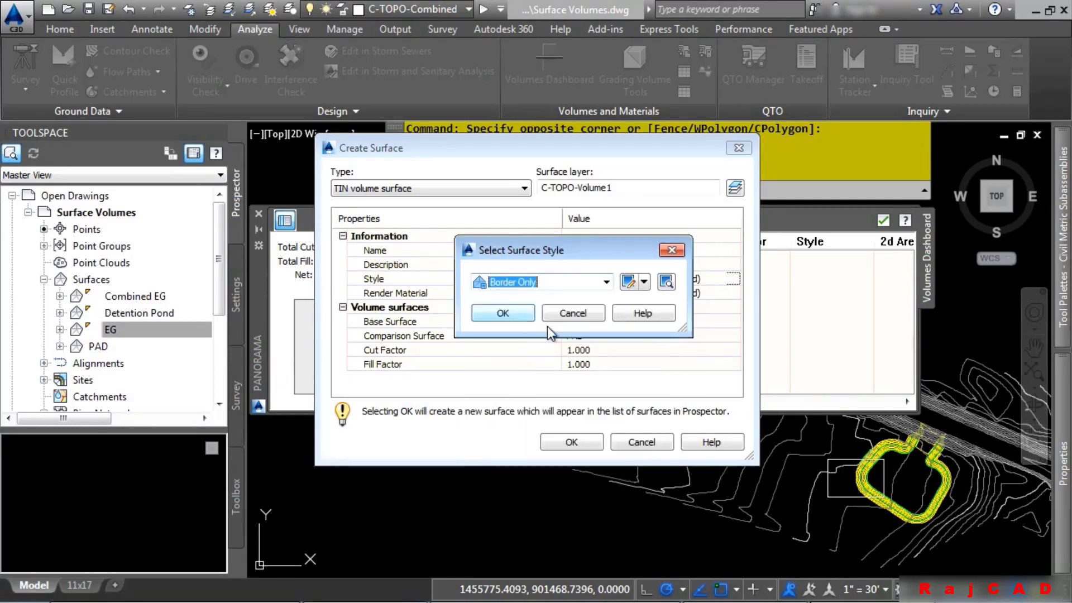
{"action": "left_click", "coordinate": [521, 317]}
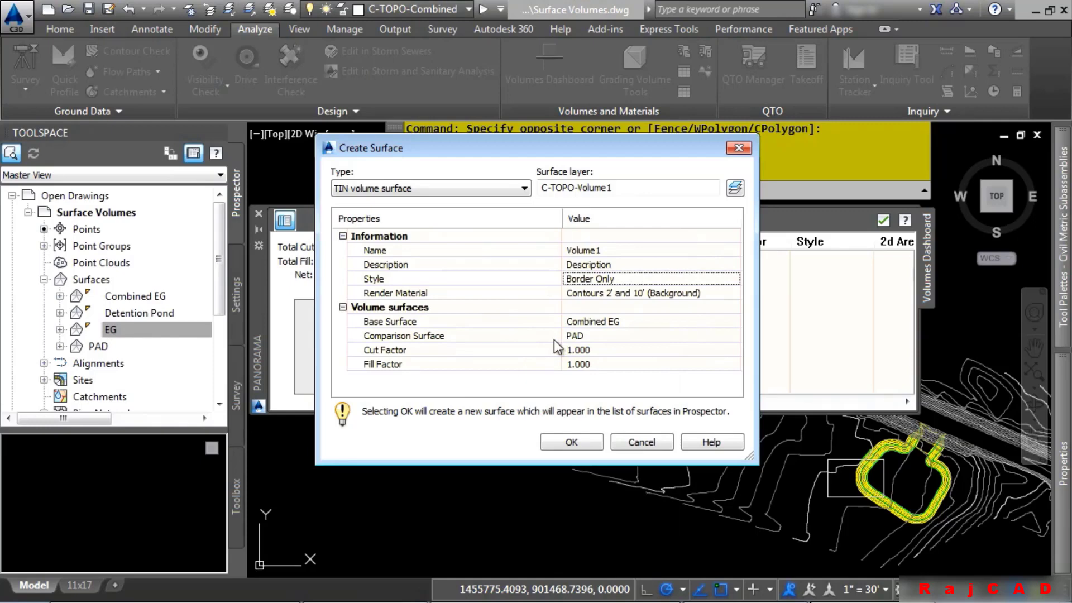
{"action": "left_click", "coordinate": [571, 442]}
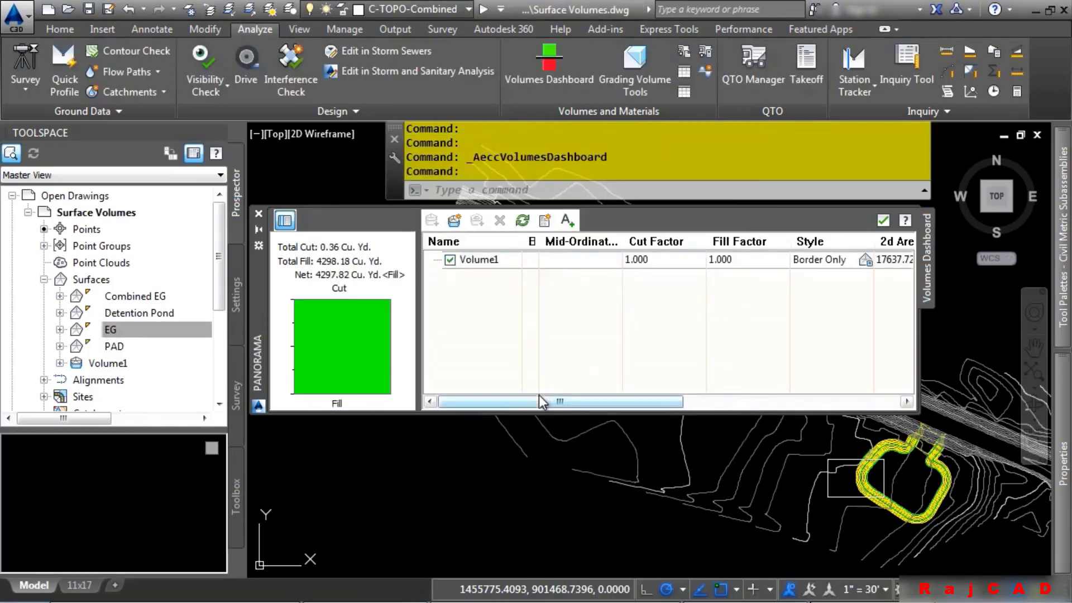
- Add a bounded volume to Volume1 using the rectangle that overlaps the west side of the pad as bounding object
{"action": "left_click_drag", "start_coordinate": [539, 394], "coordinate": [773, 360]}
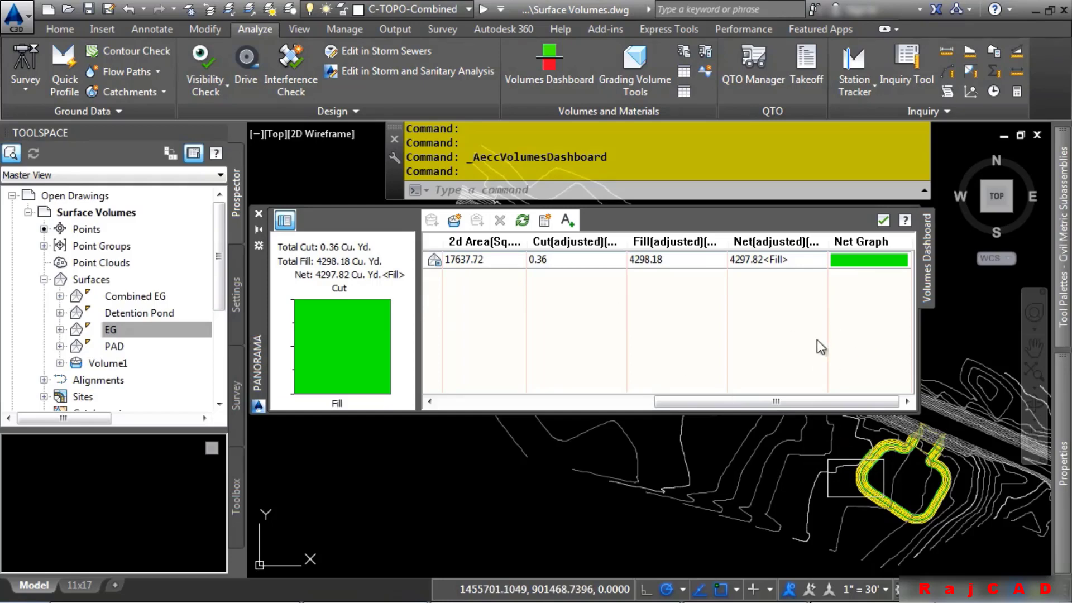
{"action": "mouse_move", "coordinate": [850, 491]}
{"action": "middle_mouse_down"}
{"action": "mouse_move", "coordinate": [729, 483]}
{"action": "mouse_move", "coordinate": [706, 497]}
{"action": "middle_mouse_up"}
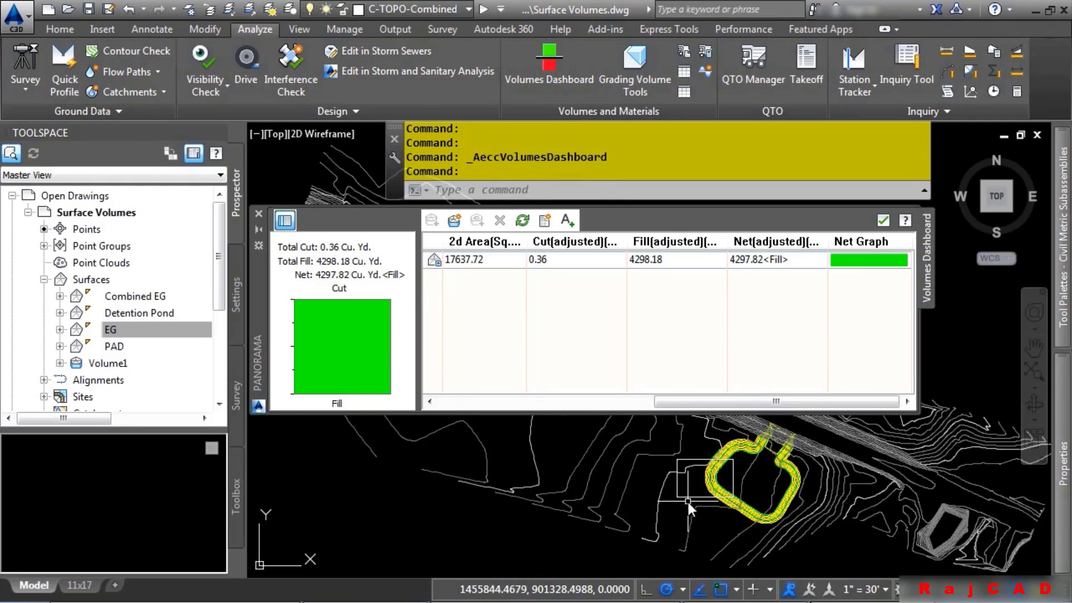
{"action": "scroll", "coordinate": [718, 477], "scroll_direction": "up", "scroll_amount": 4}
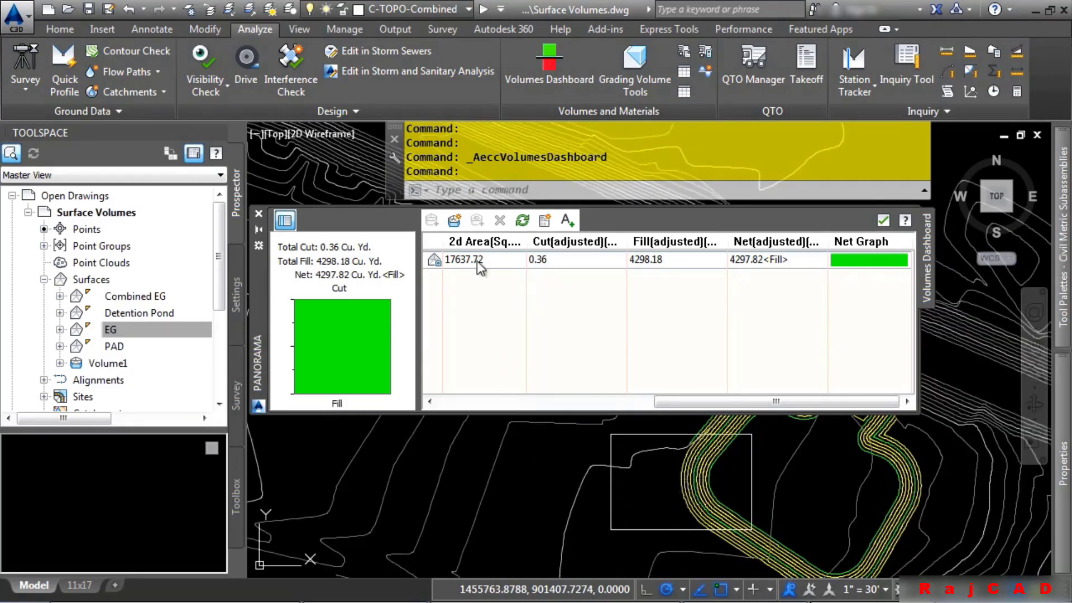
{"action": "left_click", "coordinate": [517, 259]}
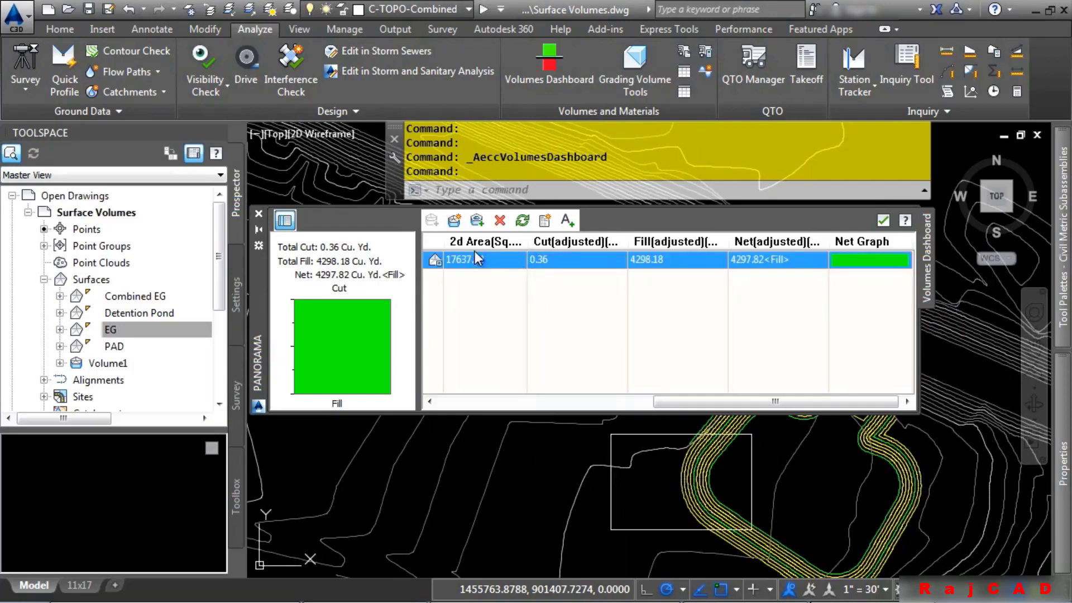
{"action": "left_click", "coordinate": [476, 222]}
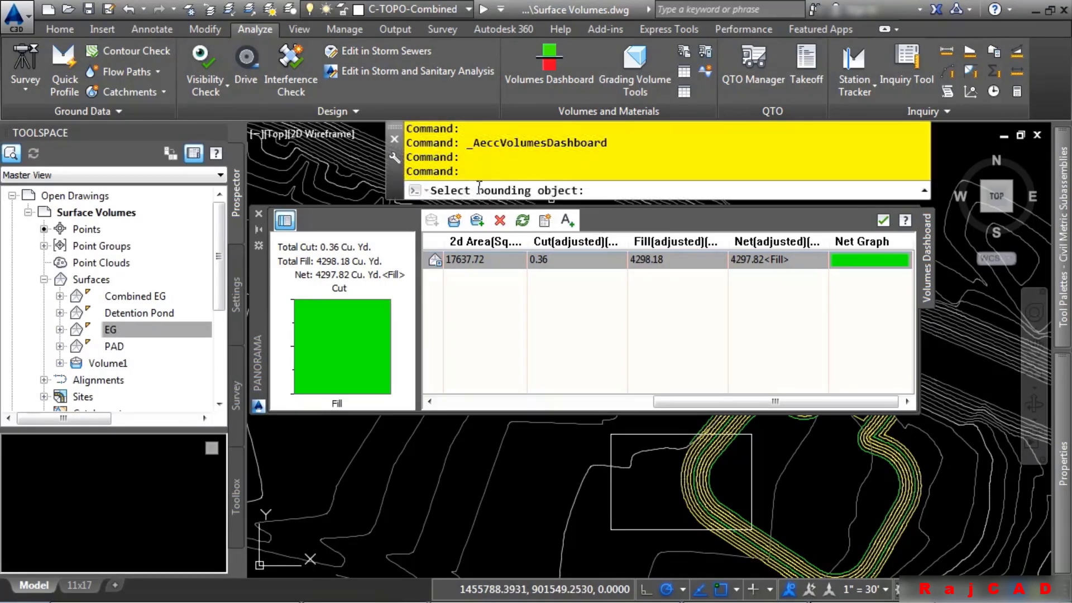
{"action": "left_click", "coordinate": [626, 530]}
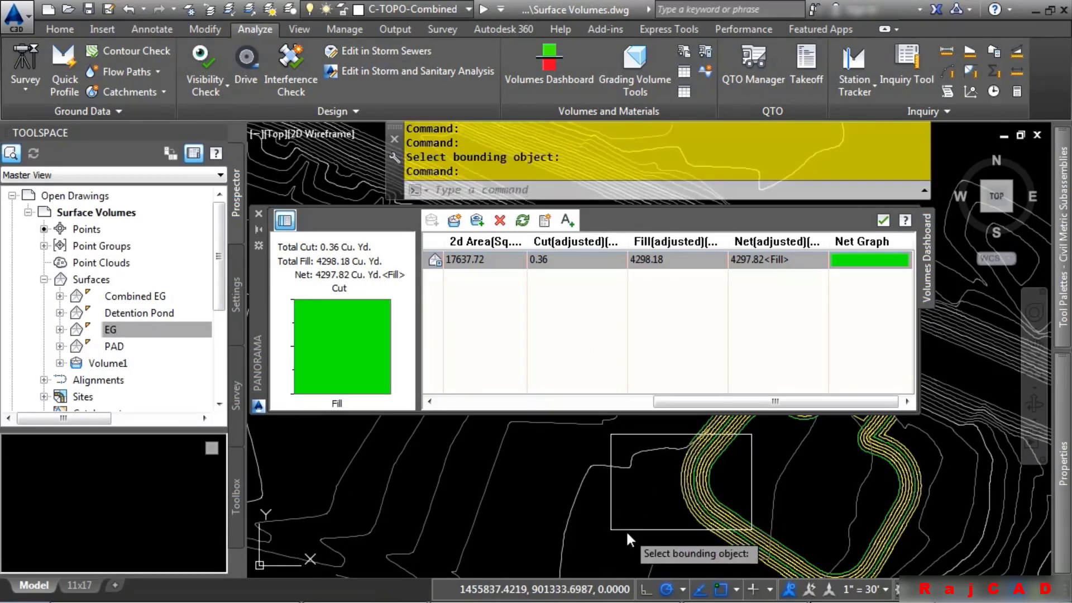
- Include the new bounded volume in the totals and insert the Cut/Fill Summary in the empty area north of the site
{"action": "left_click_drag", "start_coordinate": [726, 401], "coordinate": [486, 401]}
{"action": "left_click", "coordinate": [466, 276]}
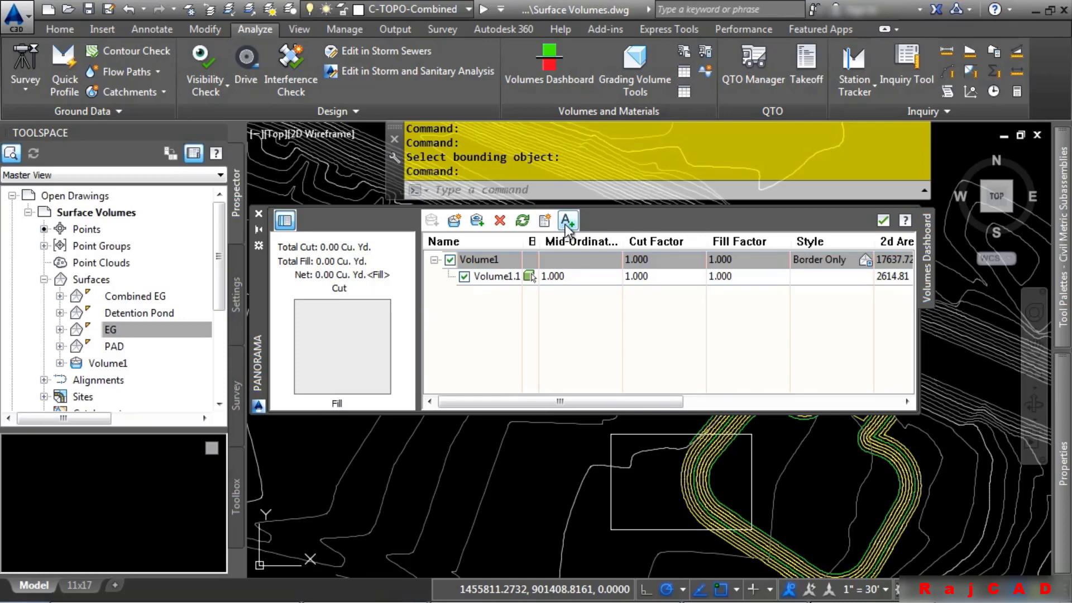
{"action": "left_click", "coordinate": [566, 221]}
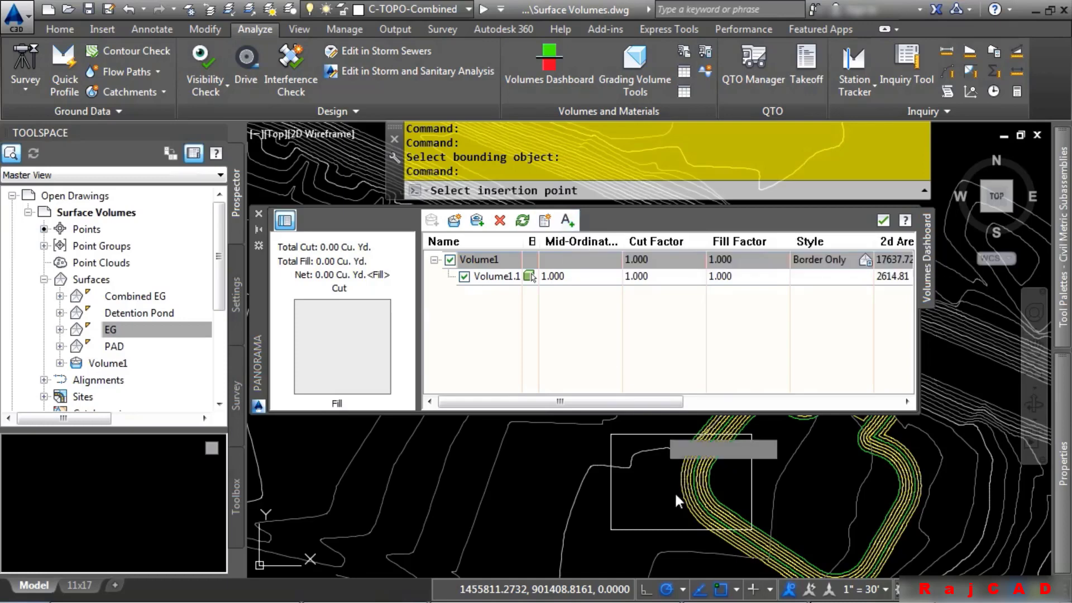
{"action": "scroll", "coordinate": [618, 478], "scroll_direction": "down", "scroll_amount": 5}
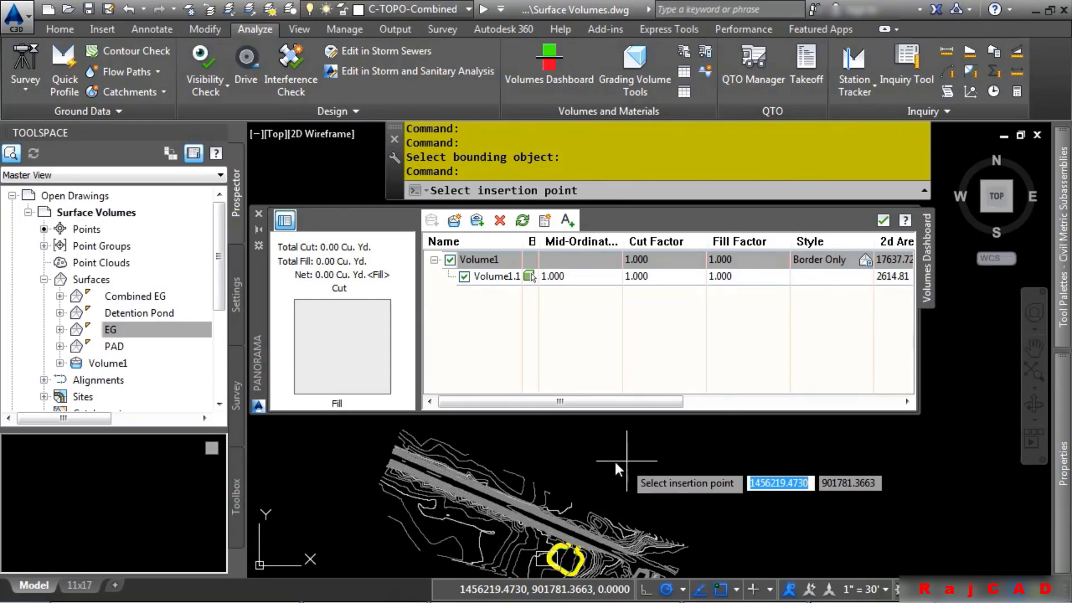
{"action": "left_click", "coordinate": [602, 460]}
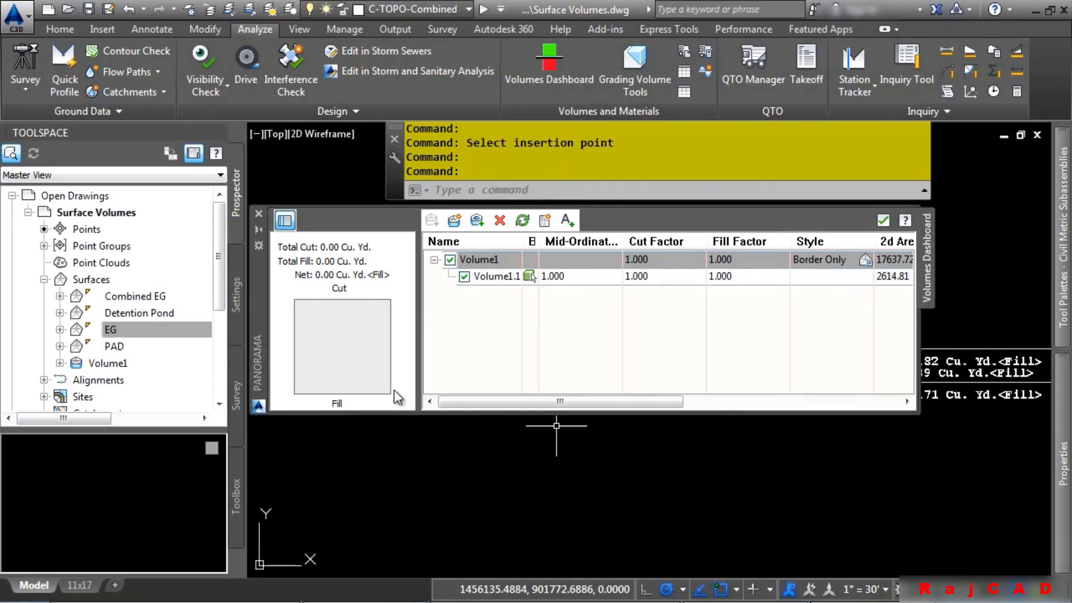
{"action": "left_click", "coordinate": [259, 228]}
{"action": "middle_click_drag", "start_coordinate": [711, 449], "coordinate": [712, 378]}
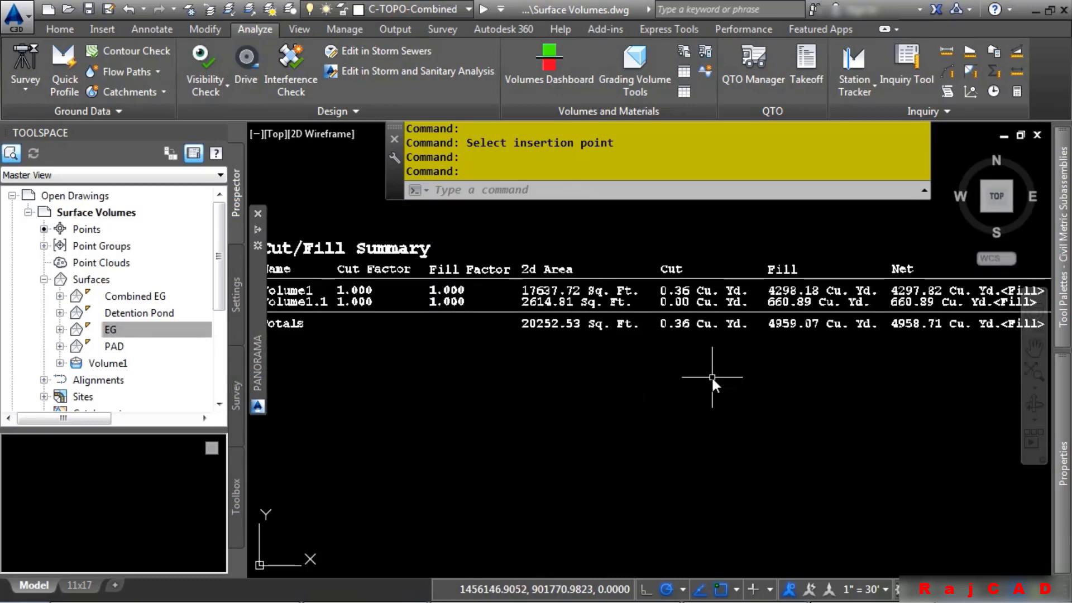